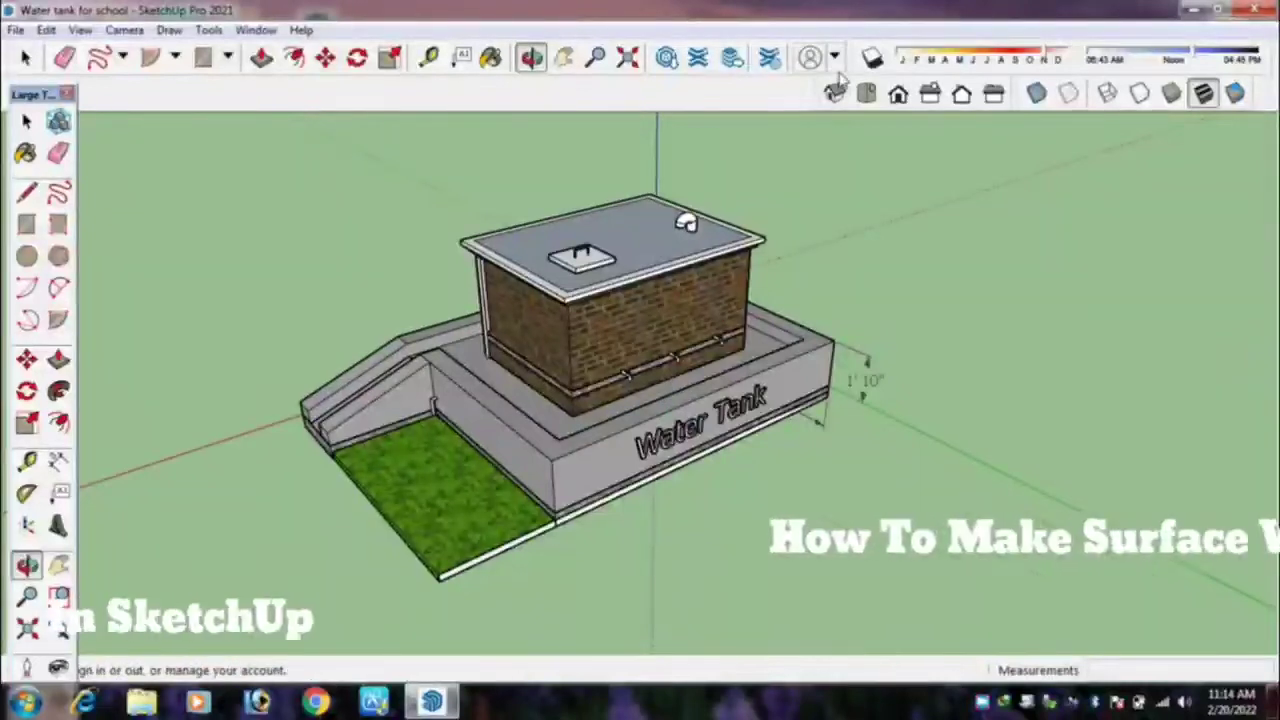
Dimension the base slab's front edge between its two front corners as 12'.
left_click(834, 93)
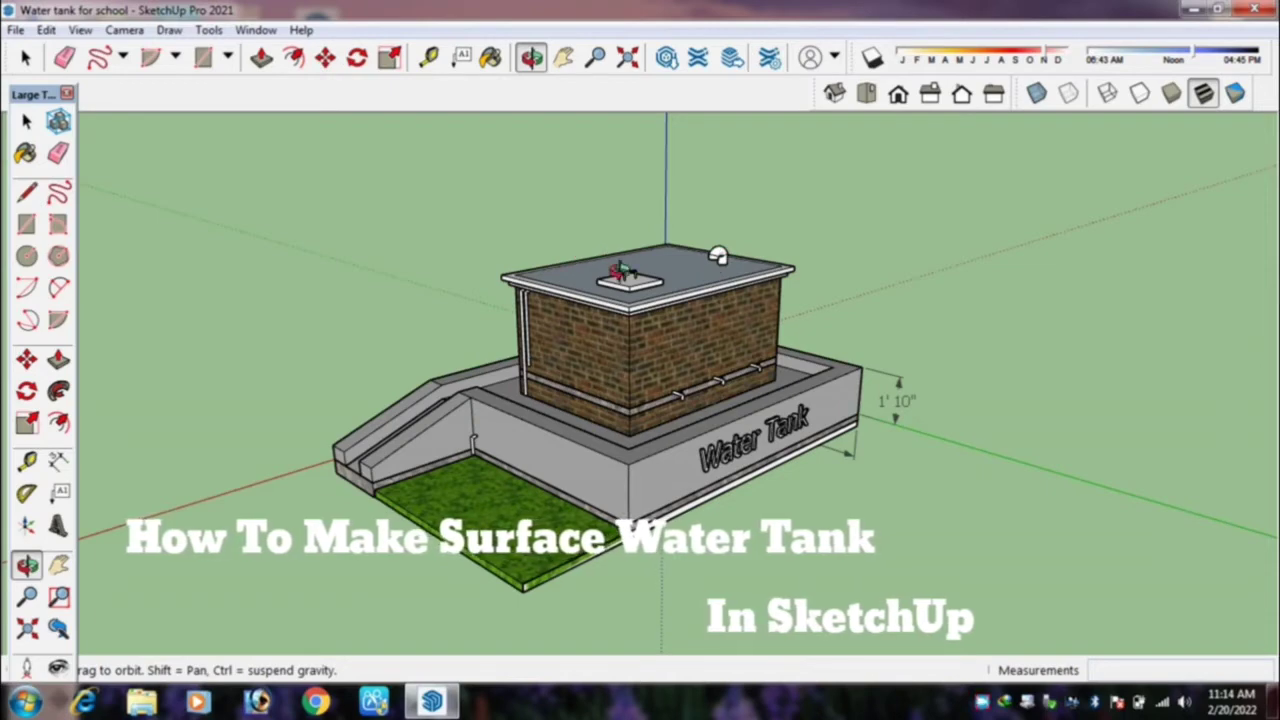
mouse_move(600, 241)
left_mouse_down()
mouse_move(945, 344)
mouse_move(651, 400)
mouse_move(531, 449)
mouse_move(706, 446)
mouse_move(692, 402)
mouse_move(560, 430)
mouse_move(407, 430)
mouse_move(672, 390)
mouse_move(834, 400)
mouse_move(428, 432)
mouse_move(600, 410)
mouse_move(345, 390)
mouse_move(700, 360)
mouse_move(780, 340)
mouse_move(651, 371)
mouse_move(731, 397)
mouse_move(570, 403)
mouse_move(700, 400)
mouse_move(505, 452)
mouse_move(923, 334)
mouse_move(909, 451)
mouse_move(386, 206)
mouse_move(690, 315)
mouse_move(952, 331)
left_mouse_up()
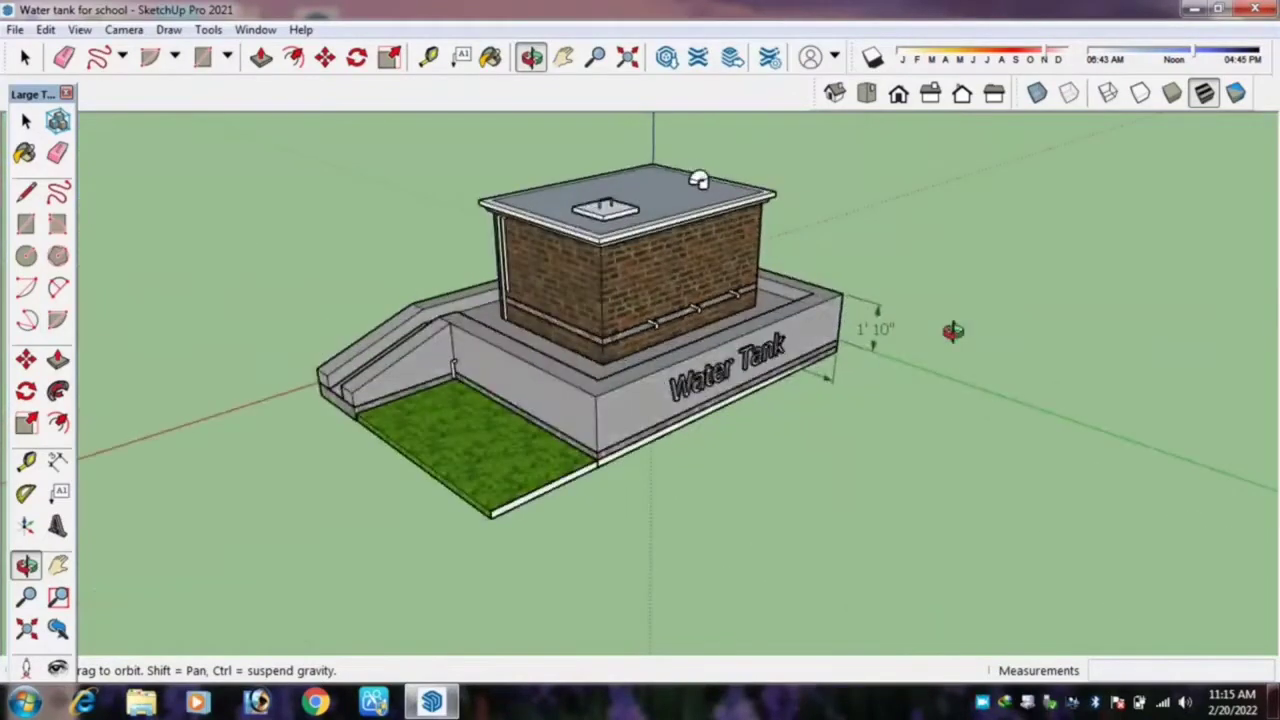
scroll(688, 368, "up", 2)
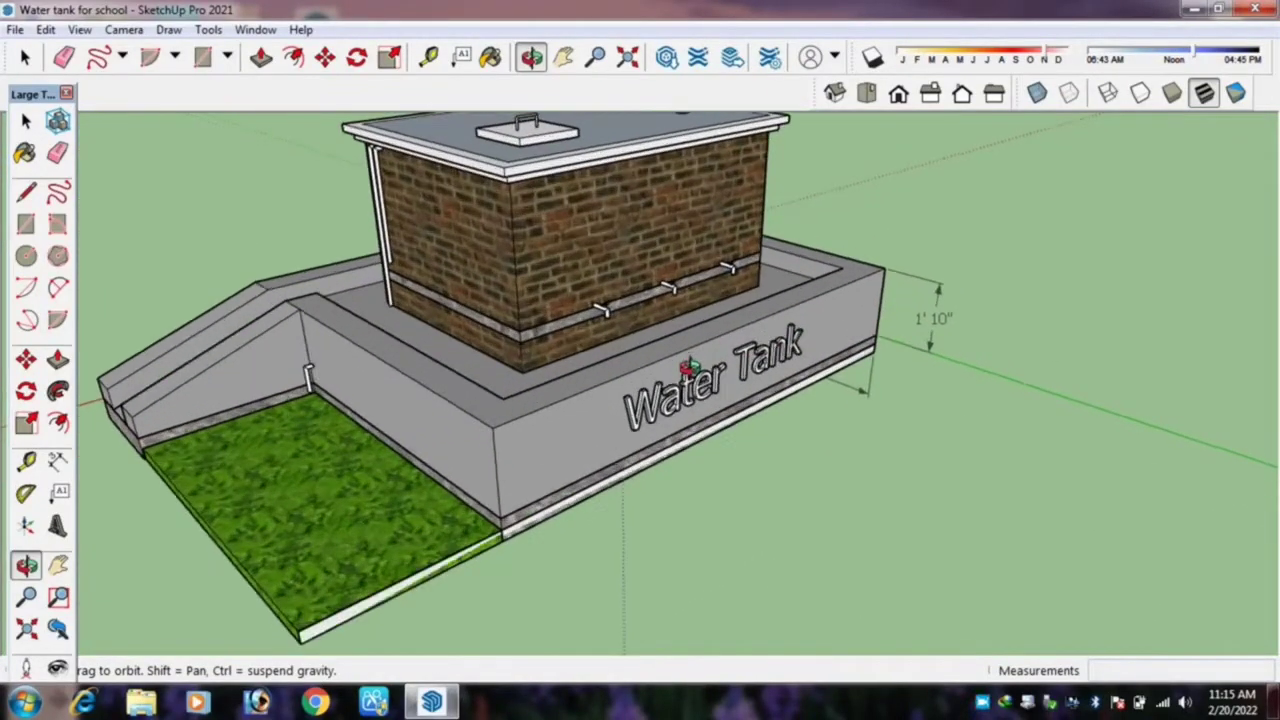
scroll(537, 300, "down", 1)
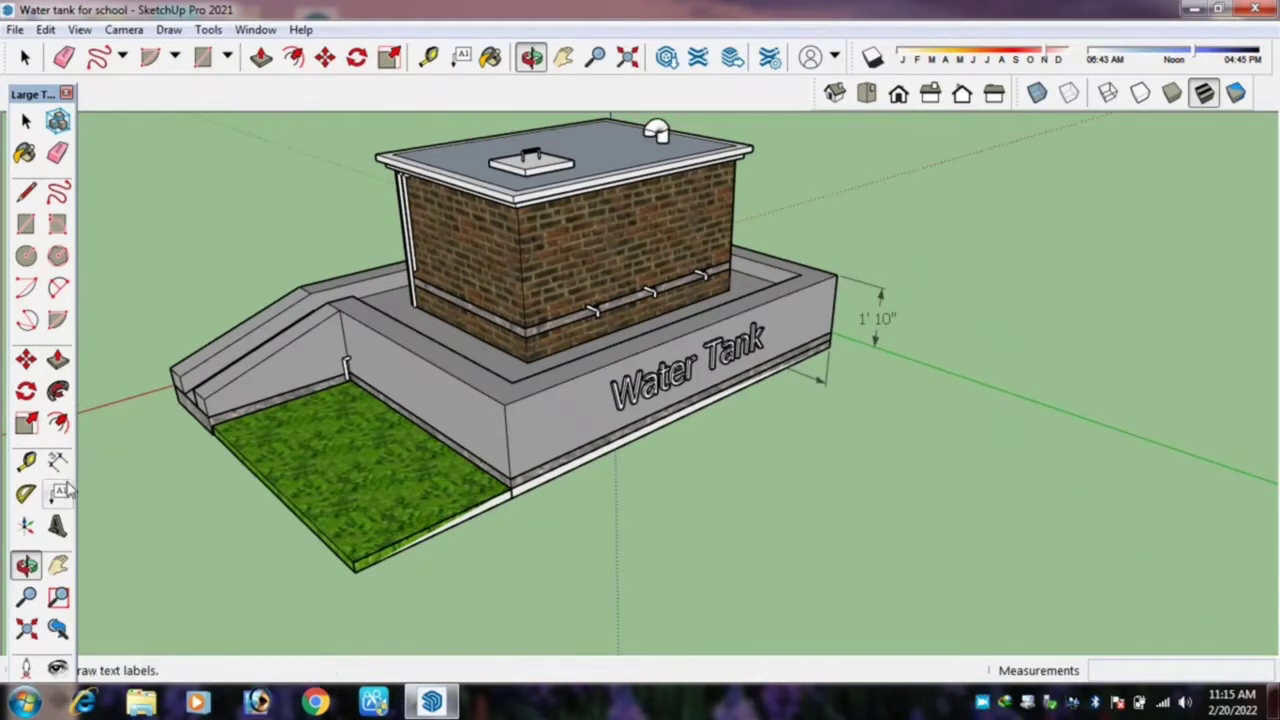
left_click(510, 480)
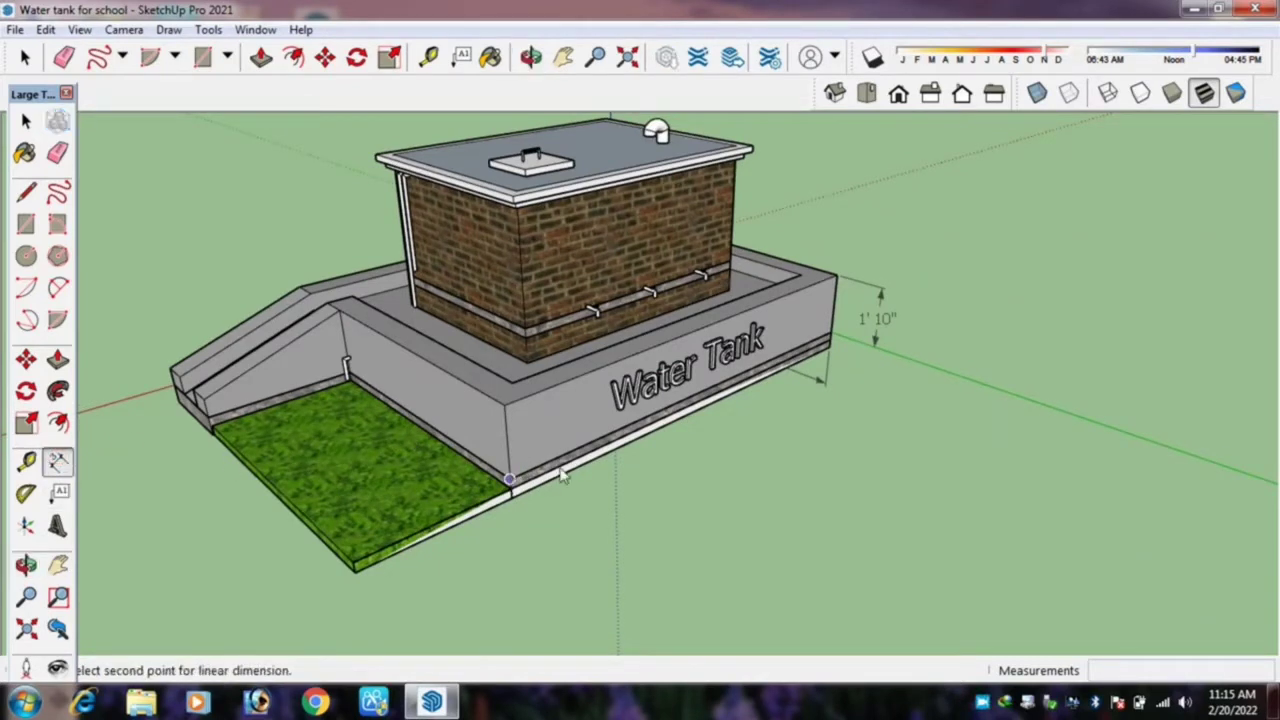
left_click(833, 348)
left_click(865, 372)
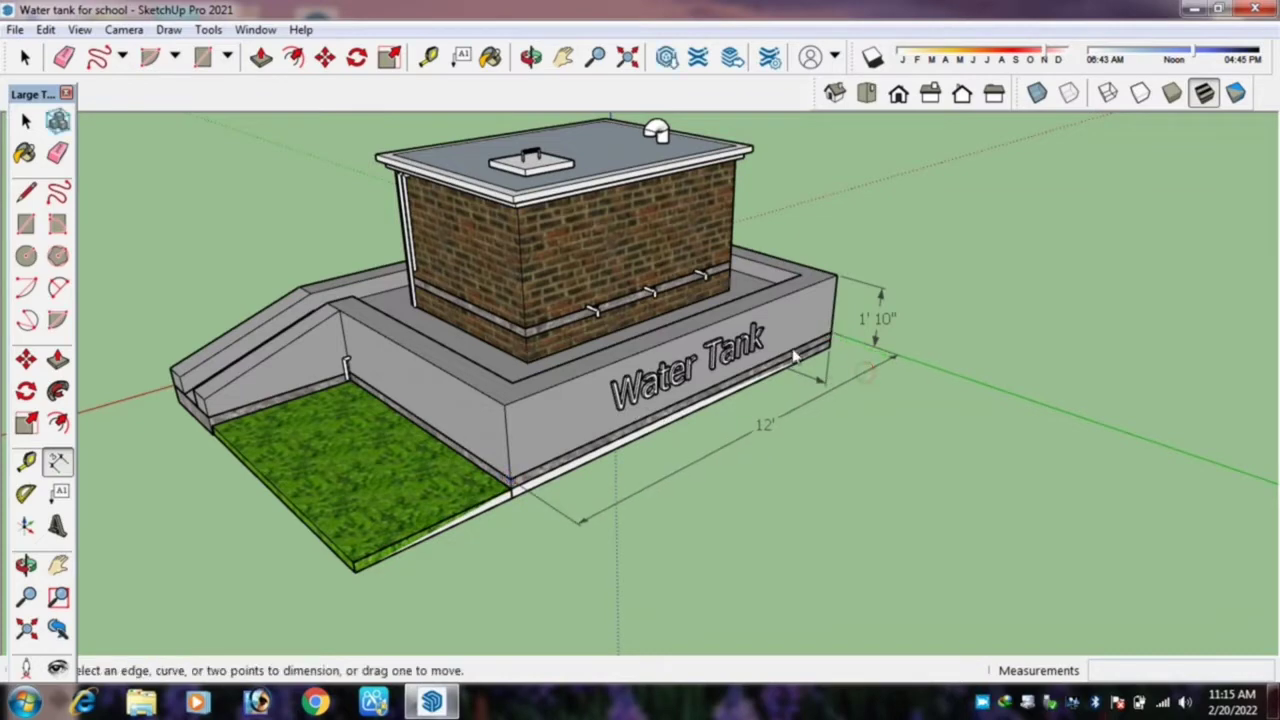
mouse_move(766, 423)
middle_mouse_down()
mouse_move(826, 391)
mouse_move(271, 343)
mouse_move(855, 395)
mouse_move(876, 417)
mouse_move(716, 391)
mouse_move(717, 315)
mouse_move(622, 366)
mouse_move(800, 354)
mouse_move(892, 267)
middle_mouse_up()
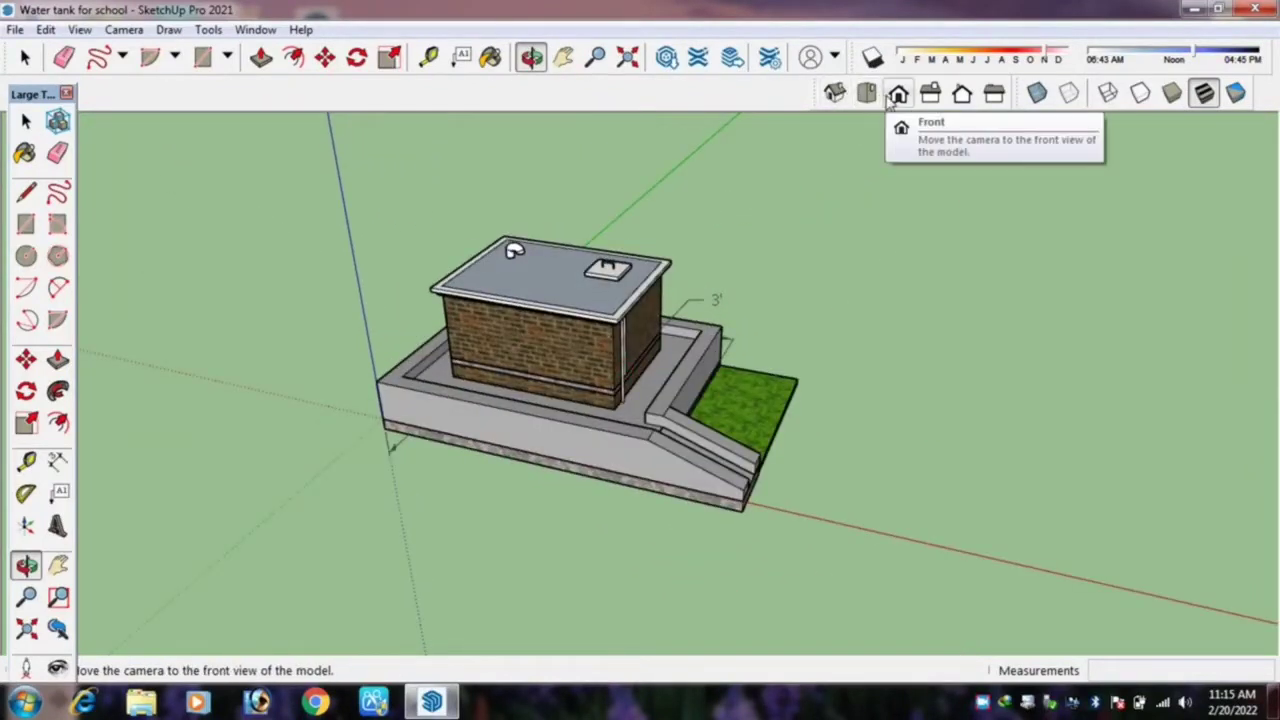
In Top view, move the whole tank up and right, clear of the origin.
left_click(866, 93)
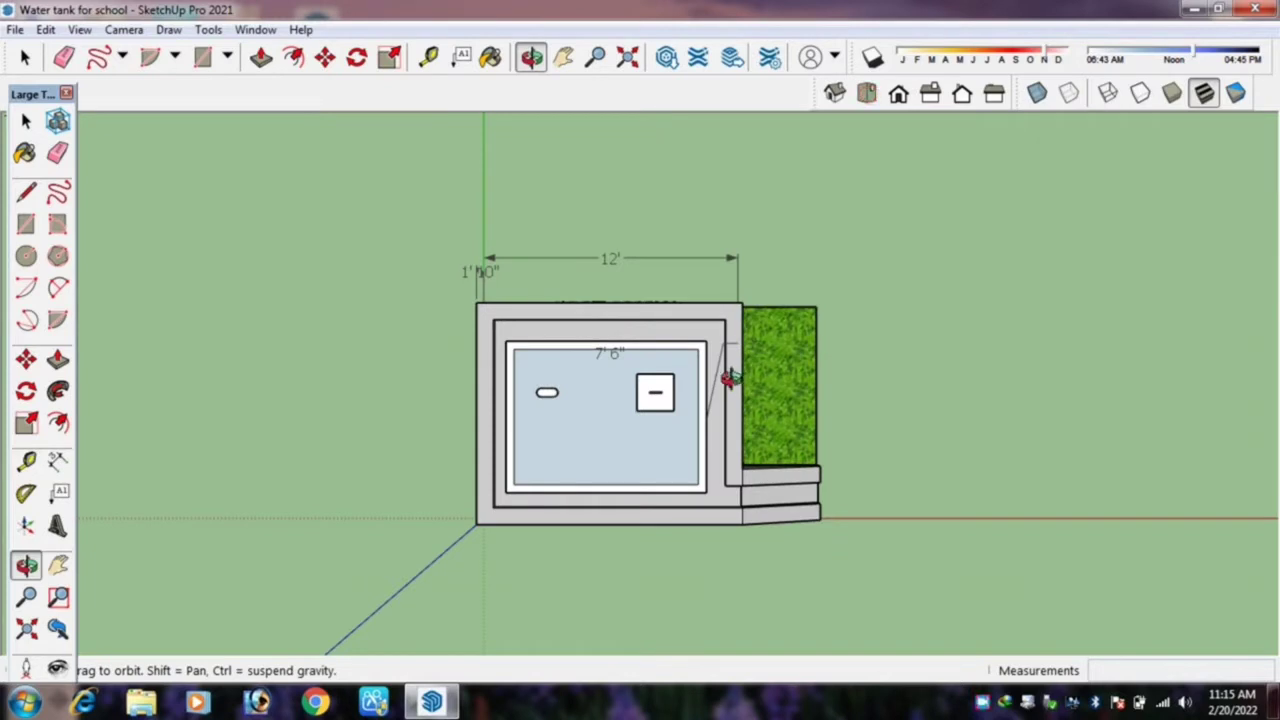
key("space")
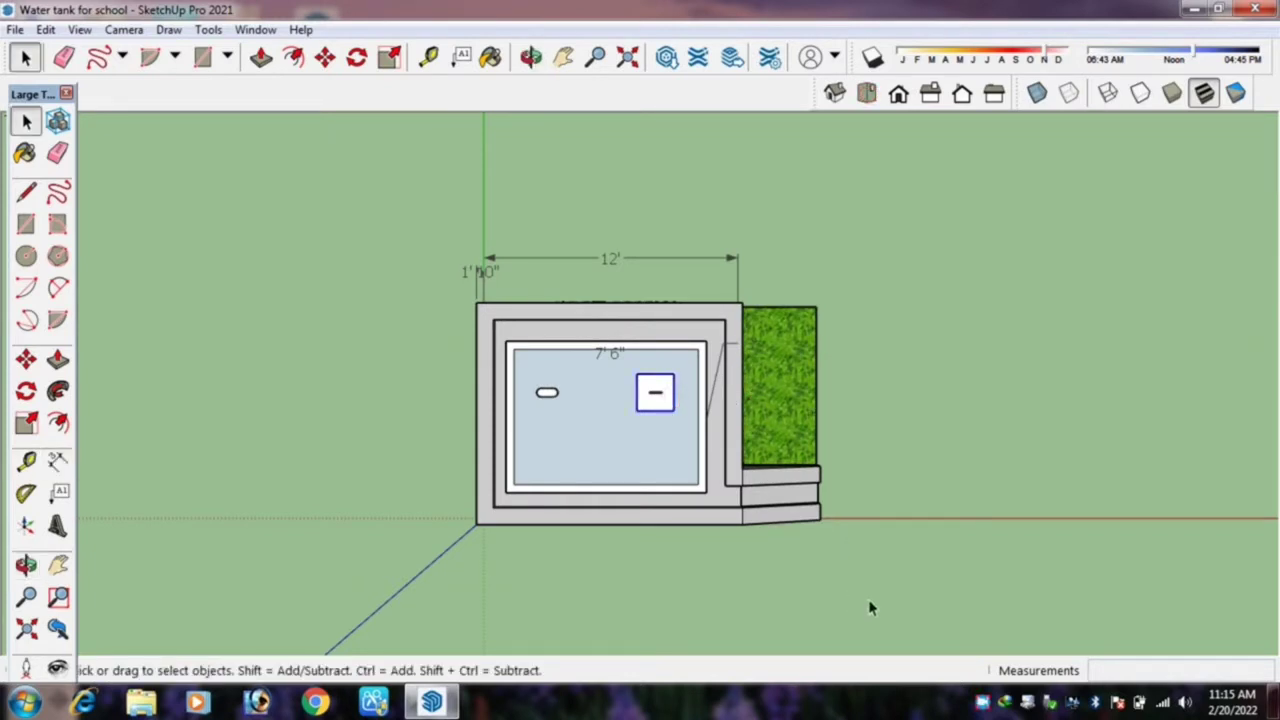
left_click_drag(351, 244, 355, 233)
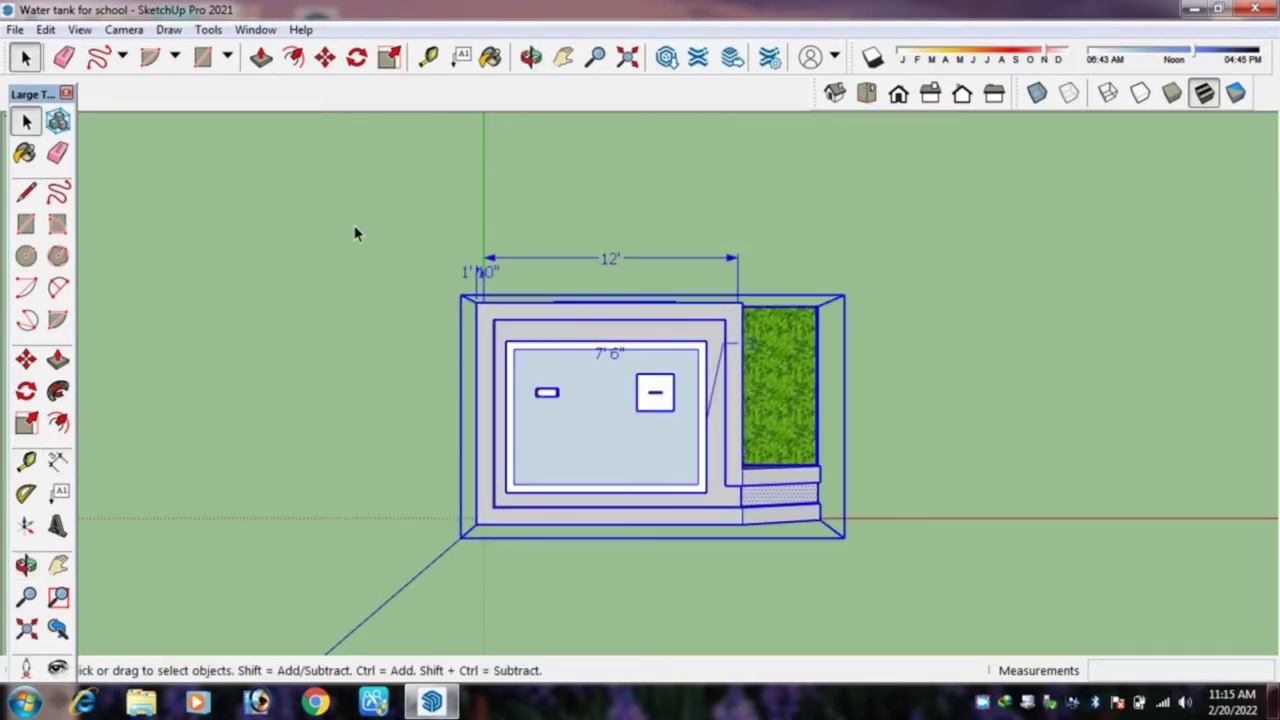
key("m")
left_click(665, 420)
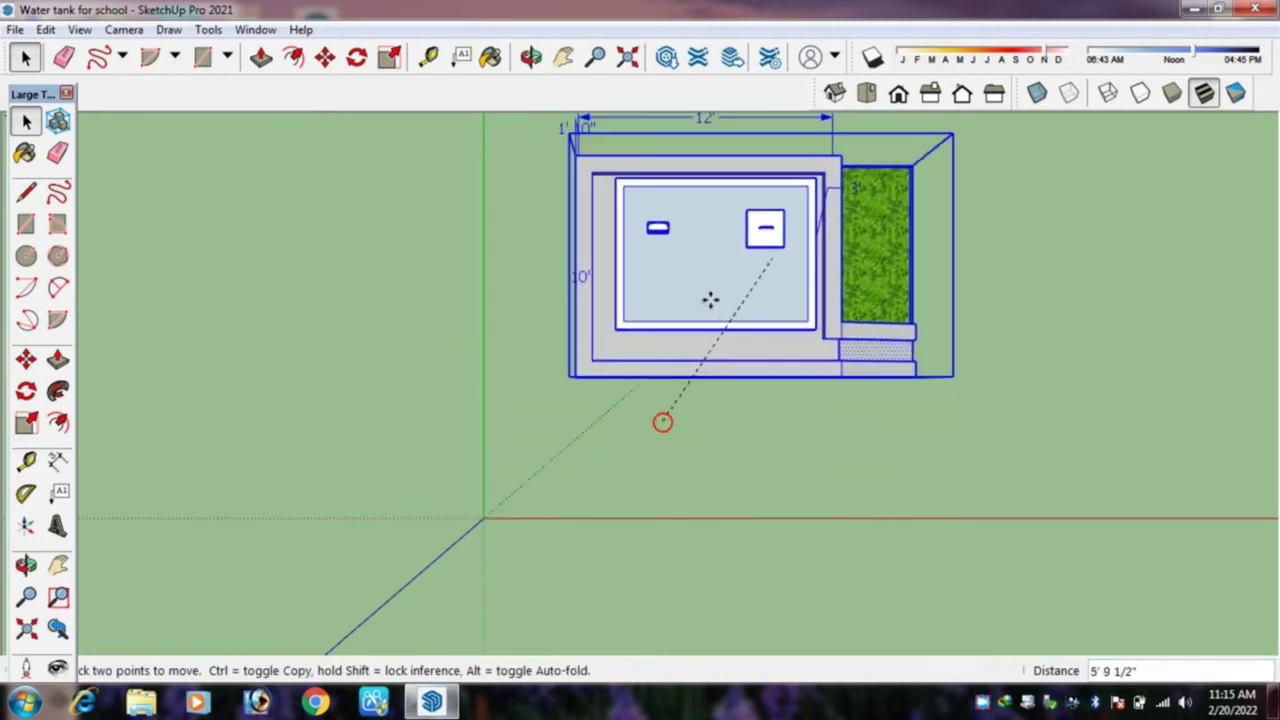
left_click(1005, 190)
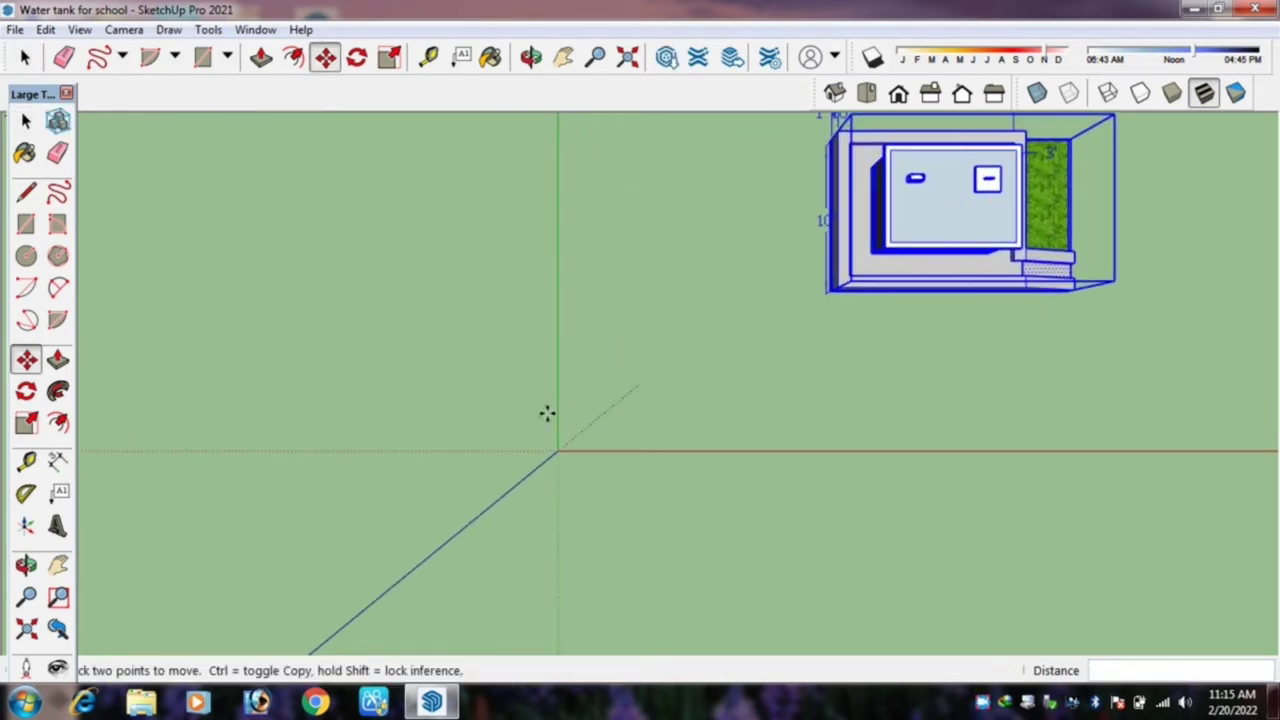
scroll(565, 430, "up", 1)
Draw a 12' by 10' rectangle starting at the origin.
key("r")
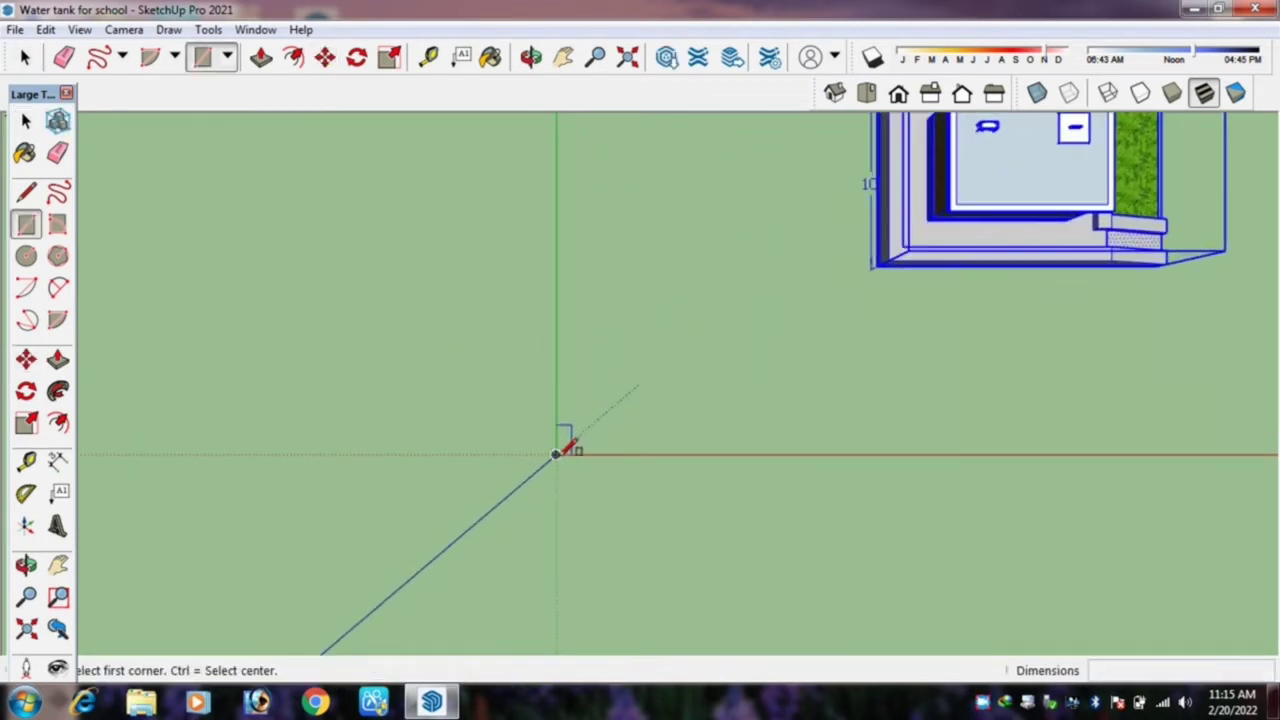
left_click(556, 454)
type("12',10'")
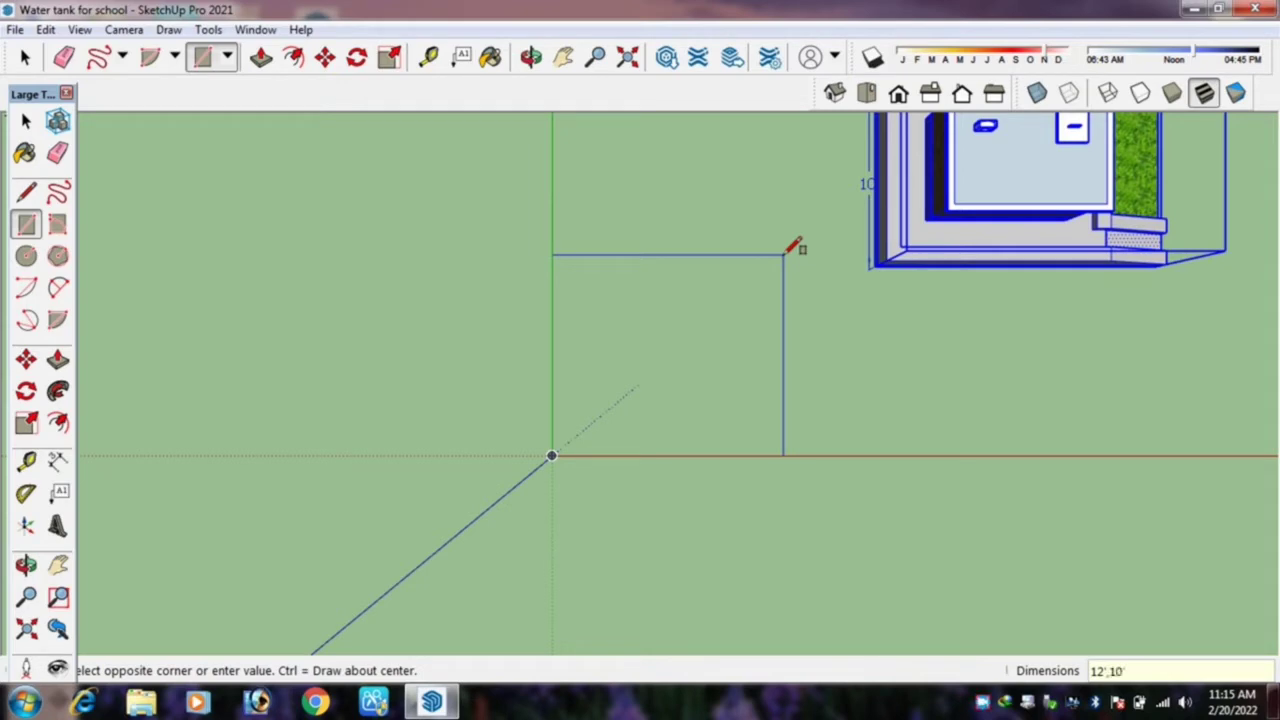
key("Return")
key("o")
mouse_move(691, 417)
left_mouse_down()
mouse_move(552, 246)
mouse_move(765, 360)
mouse_move(466, 443)
left_mouse_up()
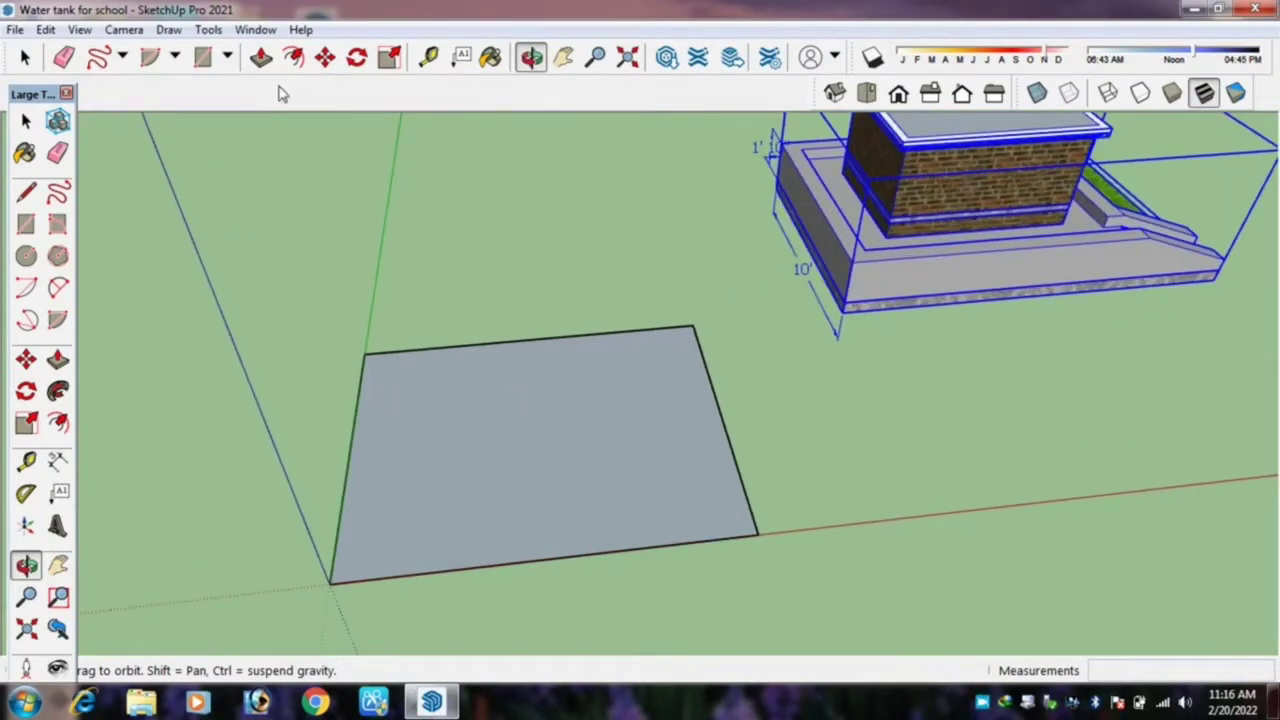
Offset the rectangle's edges inward by 9 to form the first inner border.
left_click(392, 59)
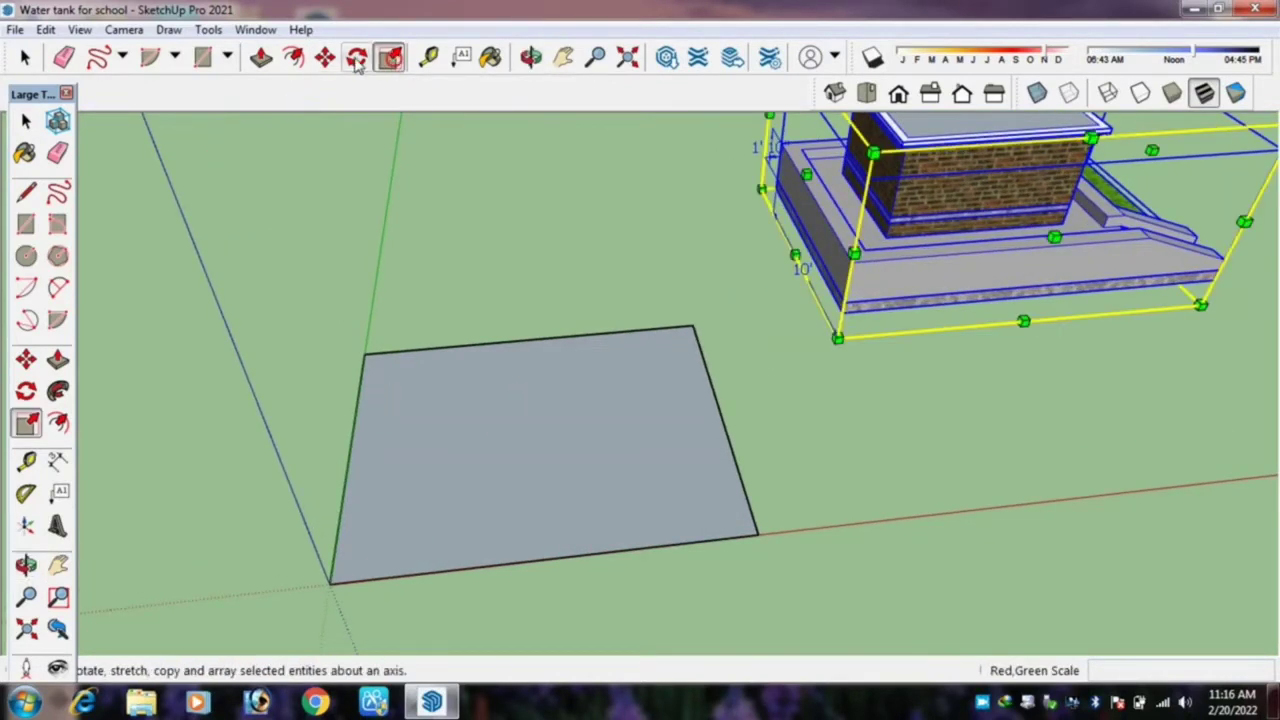
left_click(293, 57)
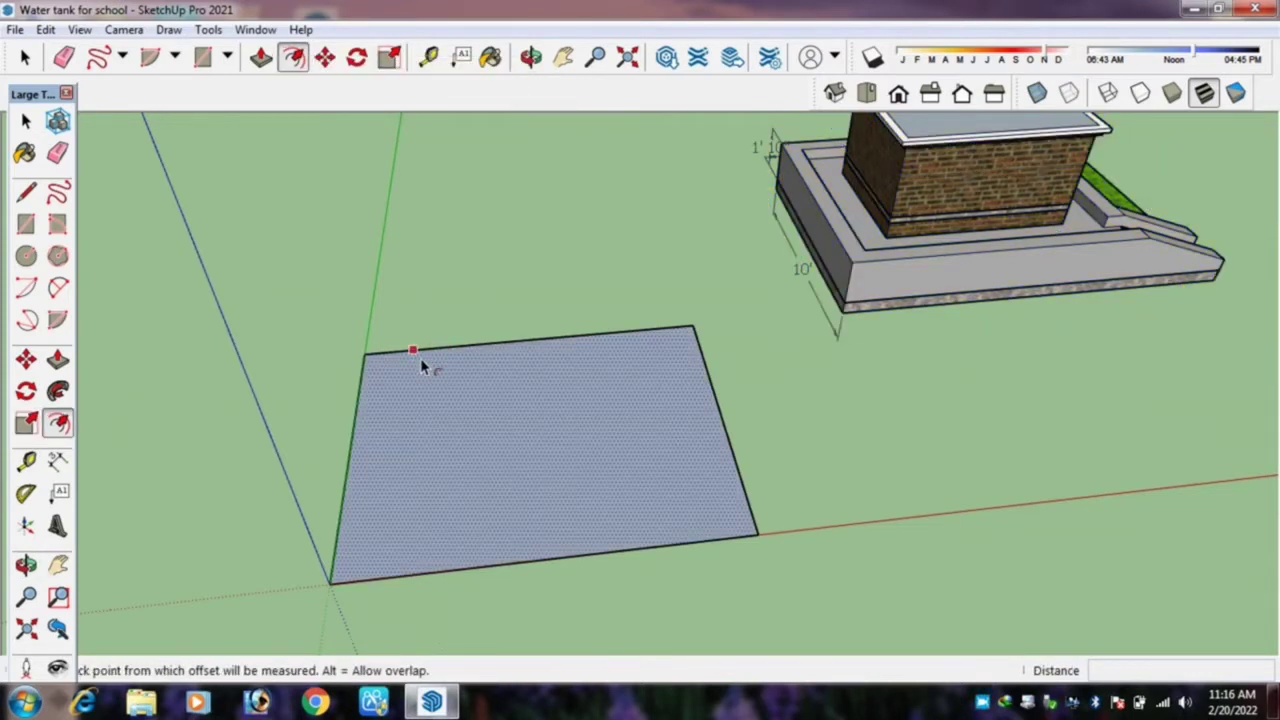
left_click(422, 356)
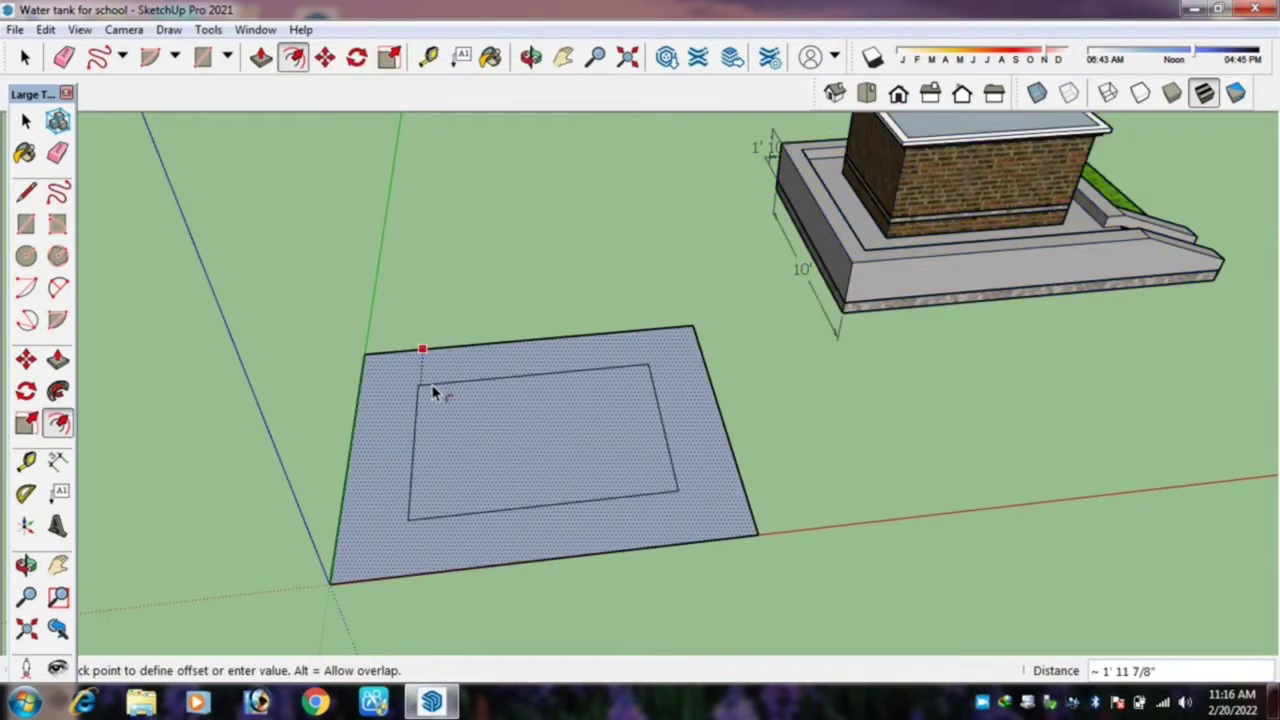
key("Return")
key("o")
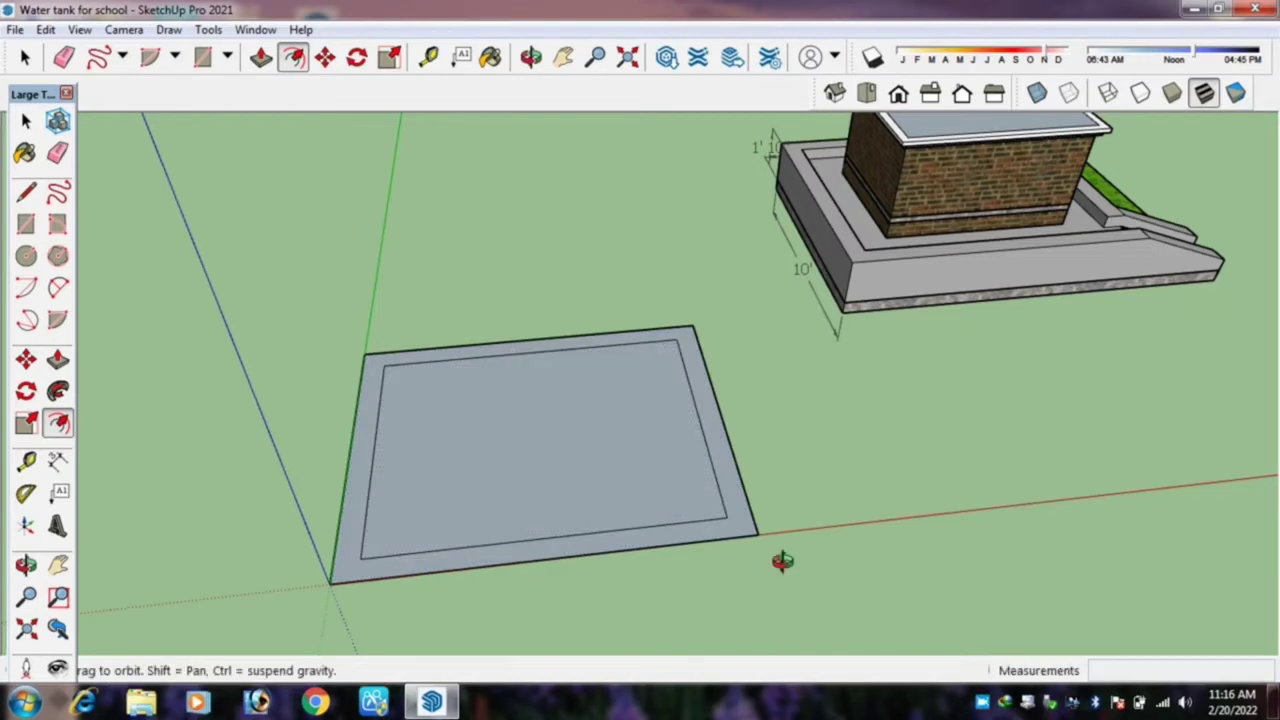
mouse_move(788, 564)
left_mouse_down()
mouse_move(570, 610)
mouse_move(591, 609)
left_mouse_up()
scroll(697, 309, "down", 2)
scroll(740, 330, "up", 1)
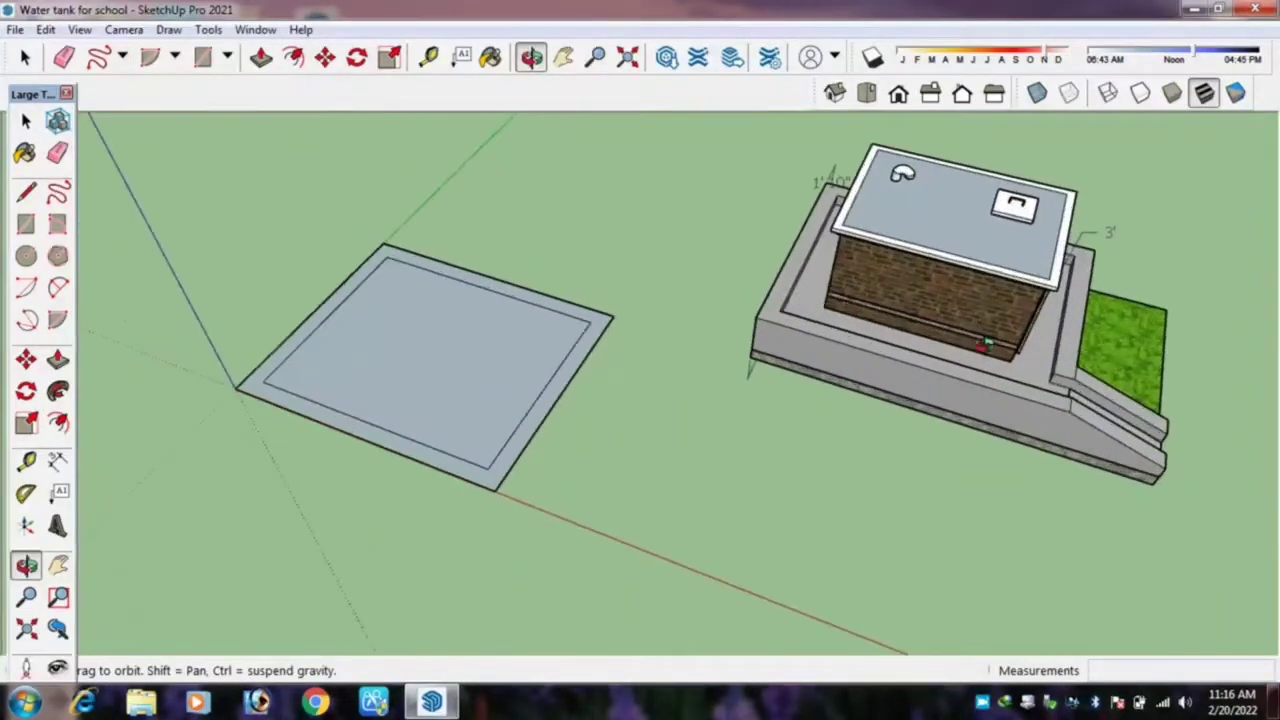
scroll(785, 348, "up", 3)
scroll(785, 348, "down", 3)
left_click_drag(580, 374, 366, 271)
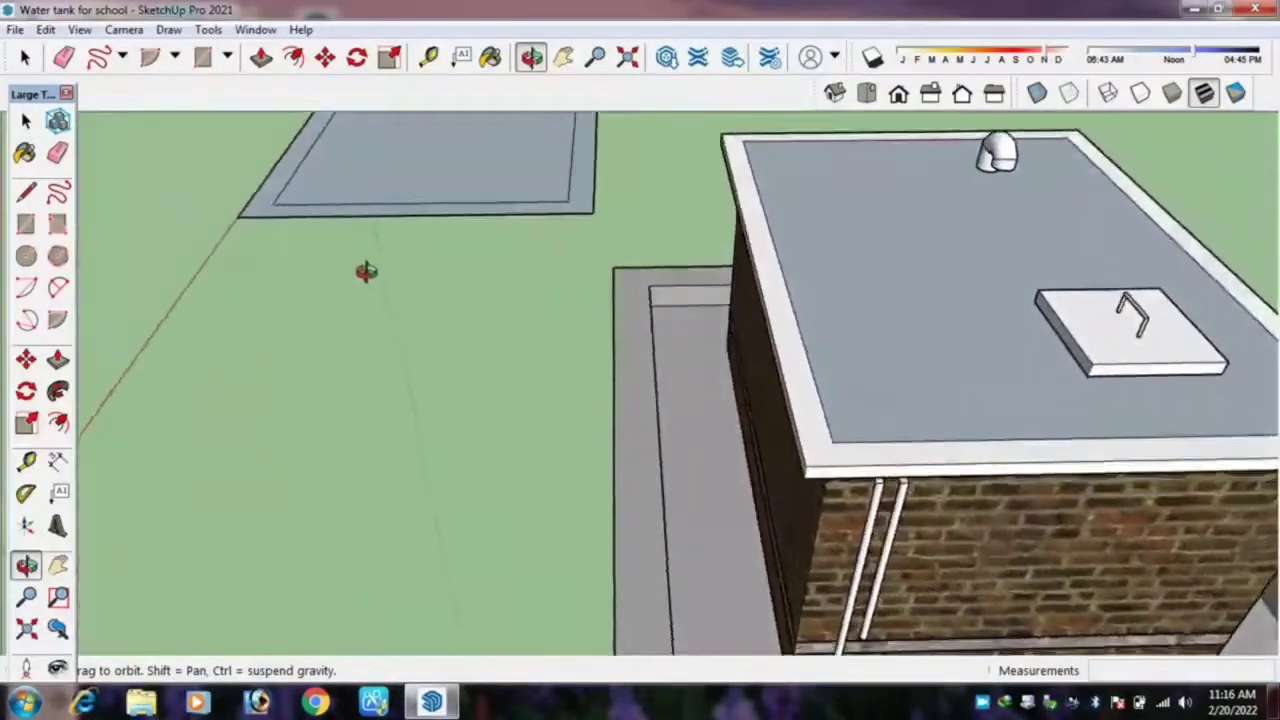
scroll(338, 220, "up", 3)
left_click_drag(338, 220, 366, 252)
Place a 1' 6" guide beside the base of the tank wall.
key("t")
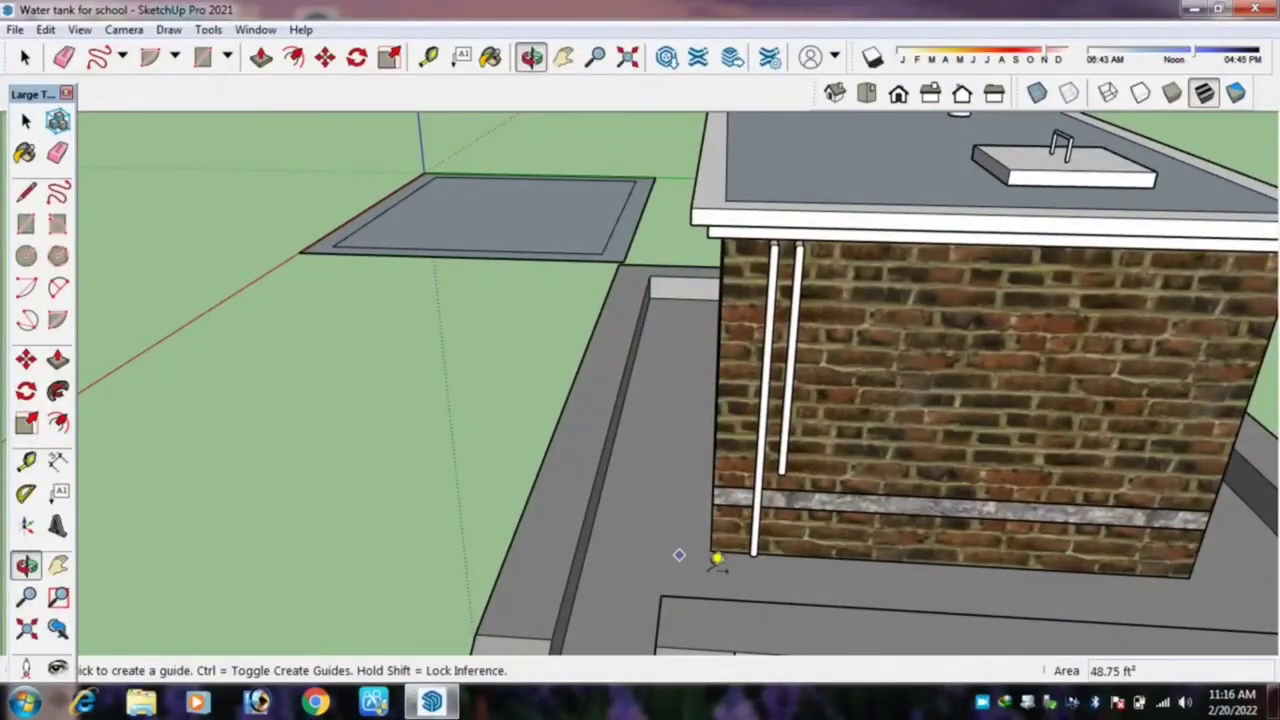
left_click(709, 551)
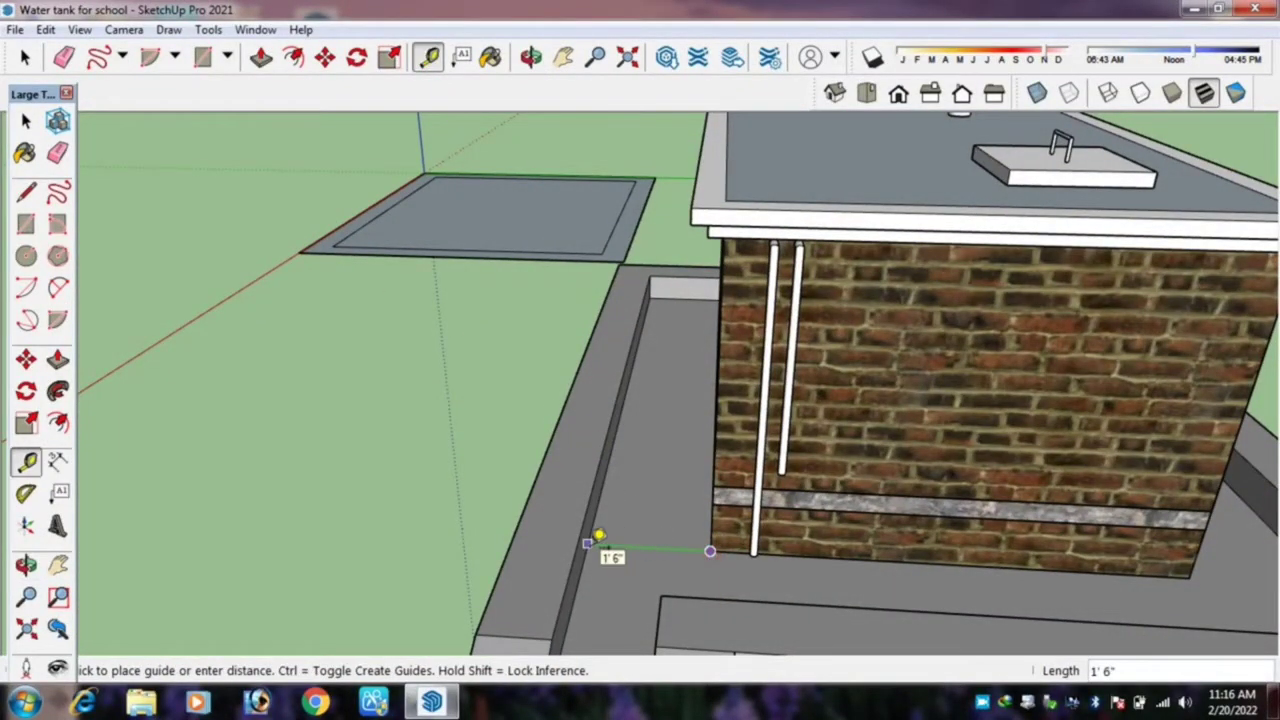
left_click(598, 537)
scroll(594, 543, "down", 3)
scroll(651, 531, "down", 2)
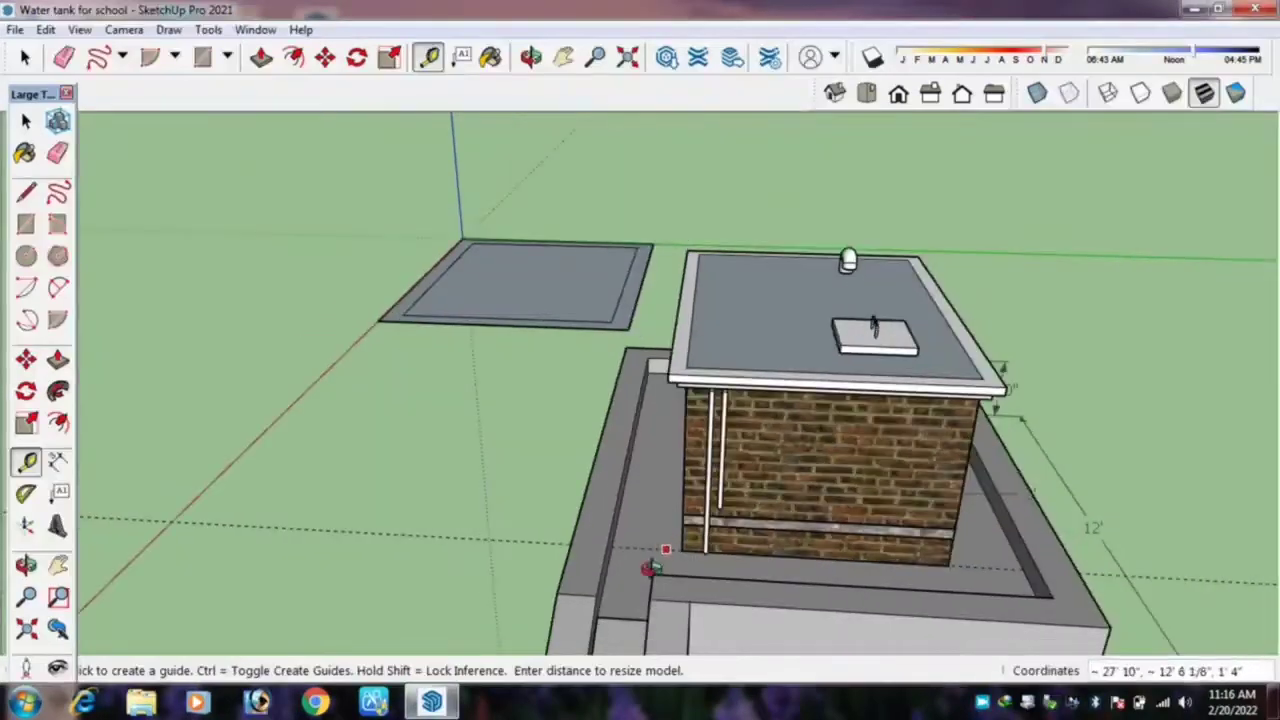
middle_click_drag(663, 549, 516, 582)
mouse_move(909, 556)
left_mouse_down()
mouse_move(1000, 391)
mouse_move(563, 449)
mouse_move(360, 581)
mouse_move(268, 521)
left_mouse_up()
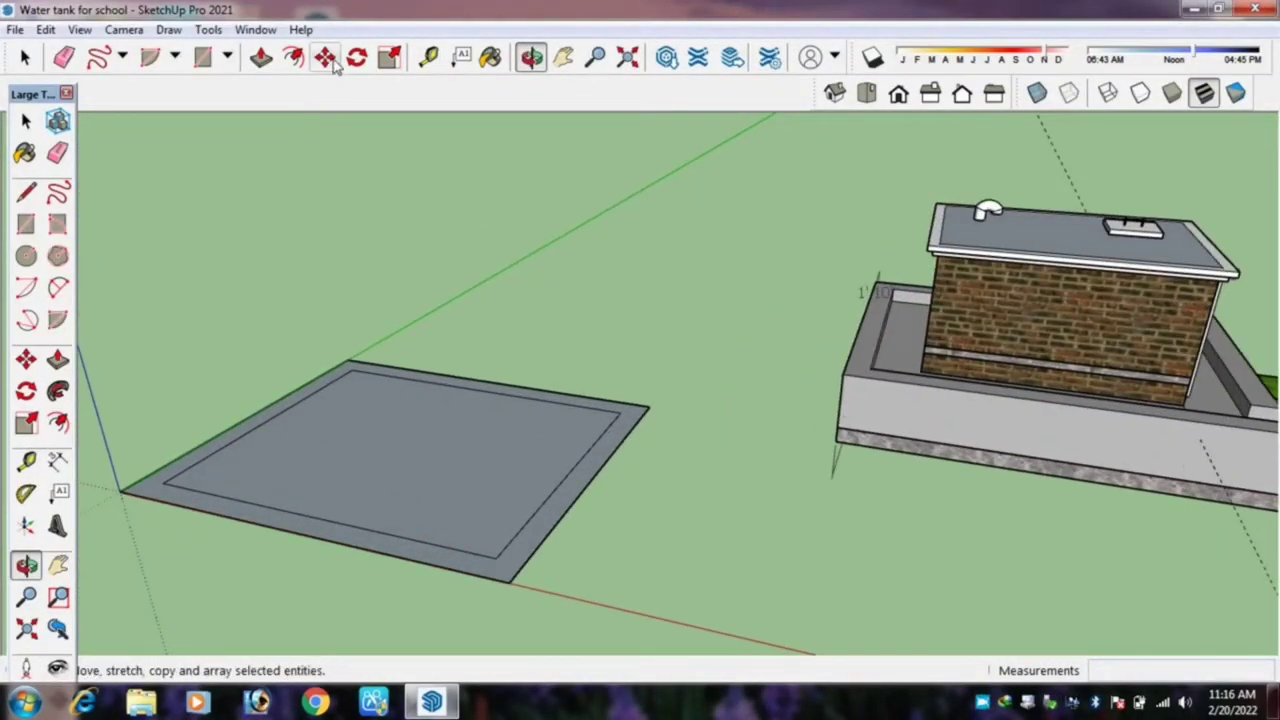
Offset the pad face inward again to add a second, inner border.
left_click(295, 68)
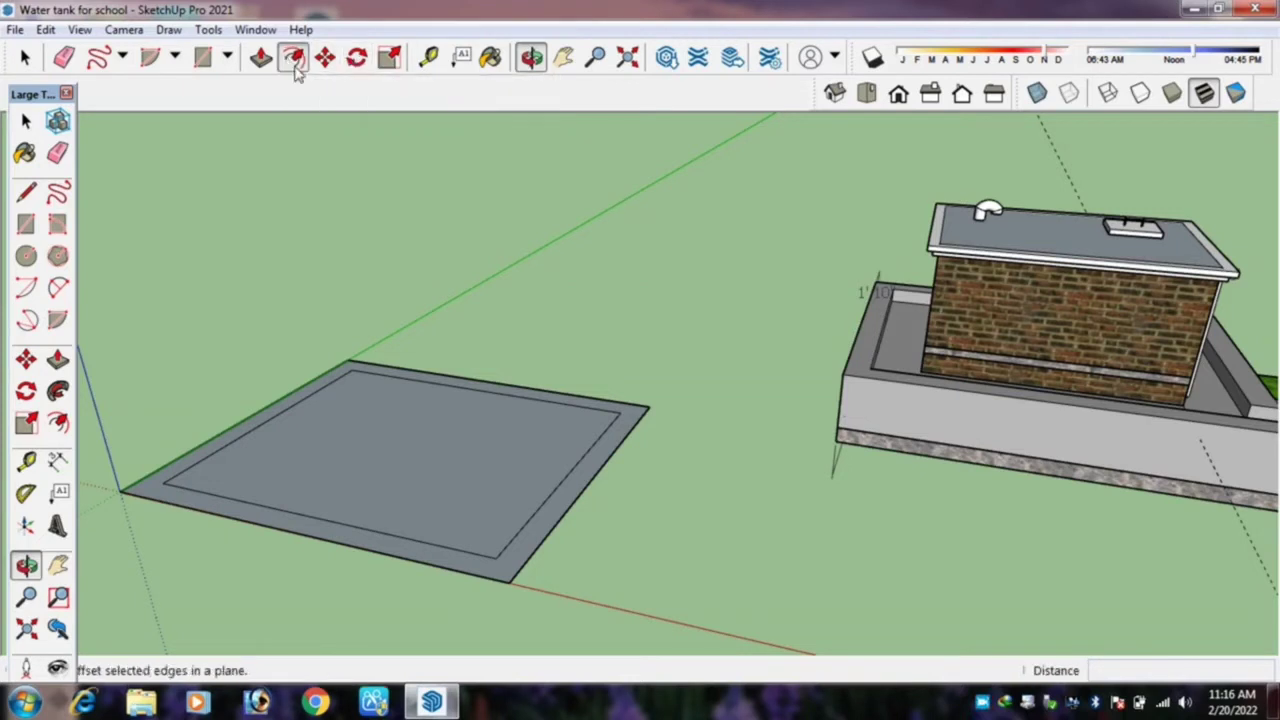
left_click(250, 500)
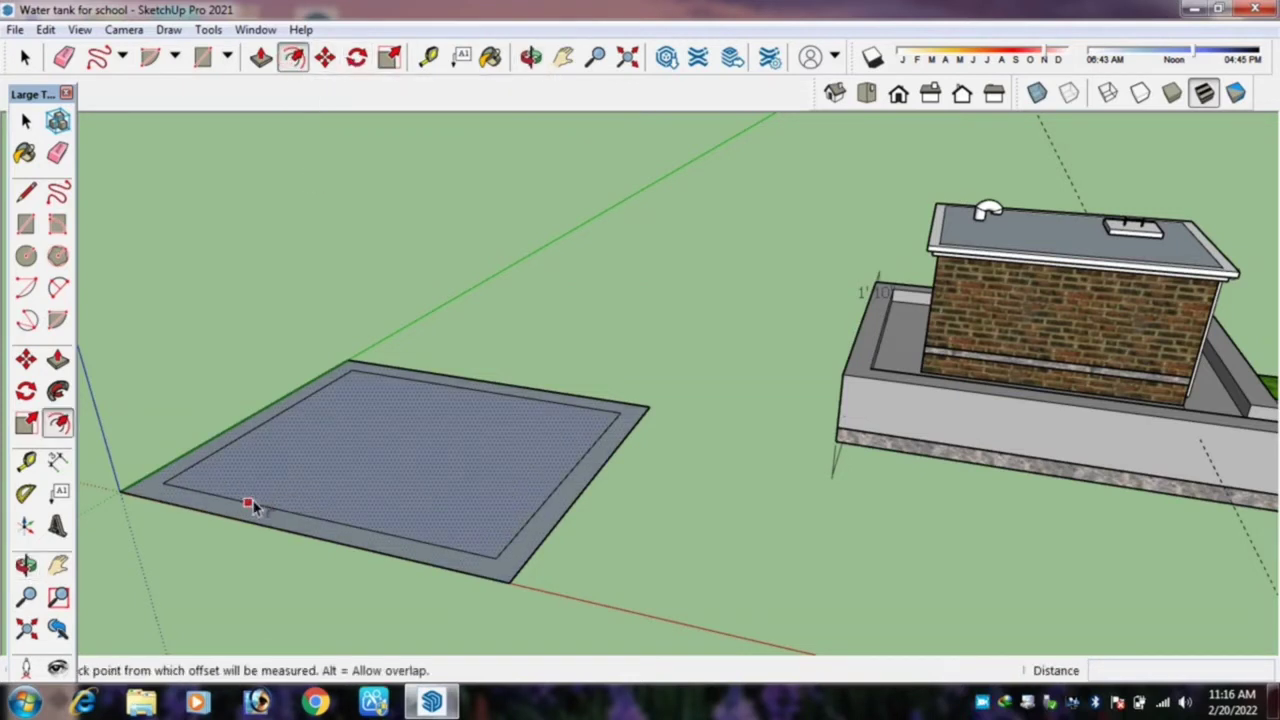
left_click(297, 475)
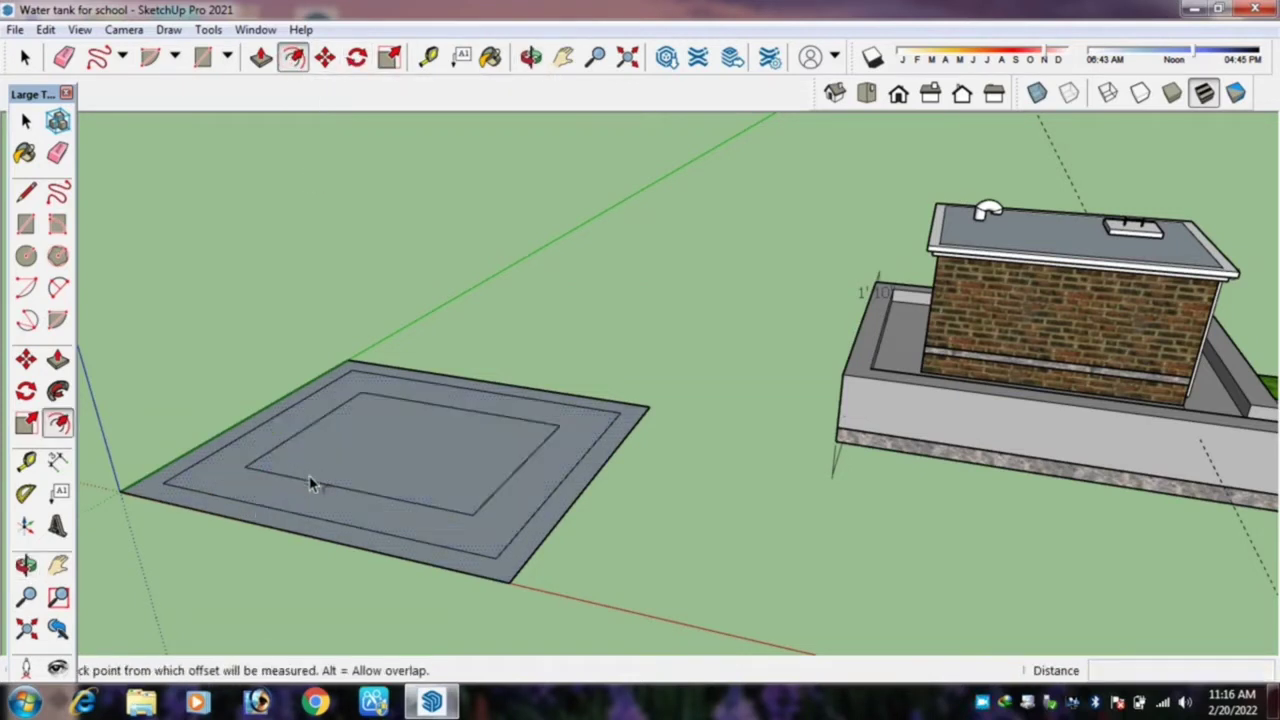
scroll(555, 585, "down", 2)
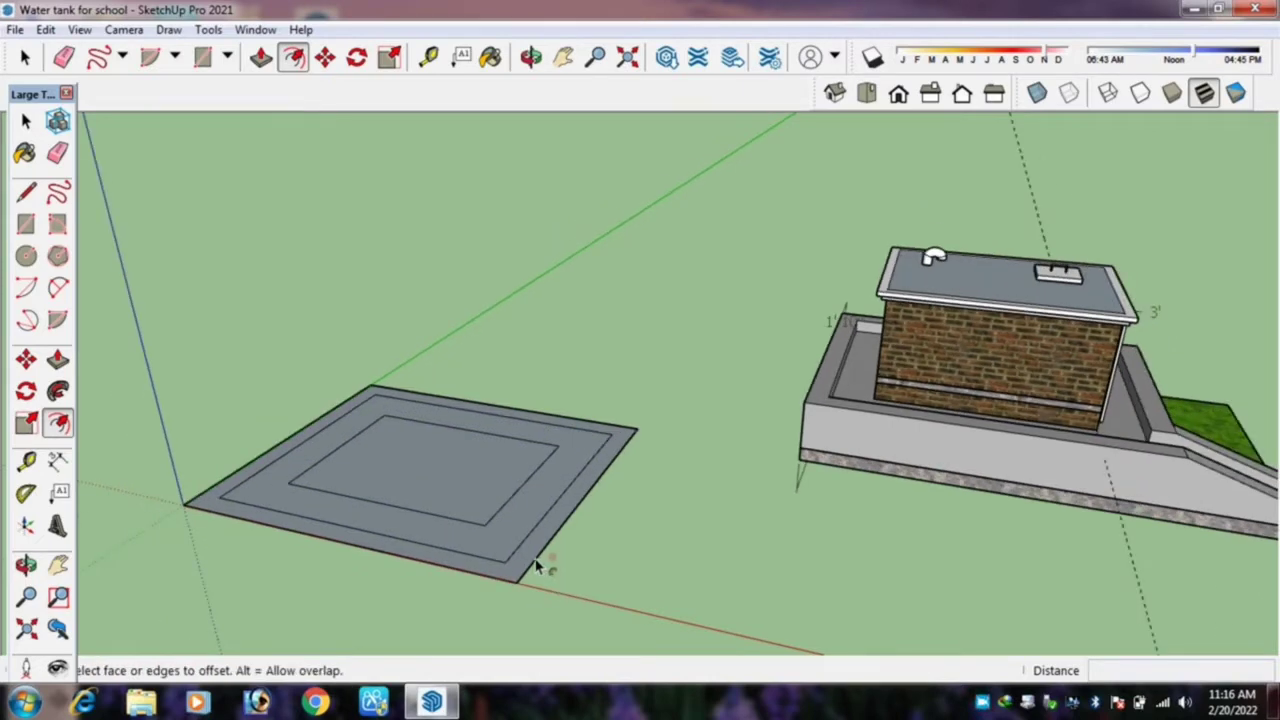
key("o")
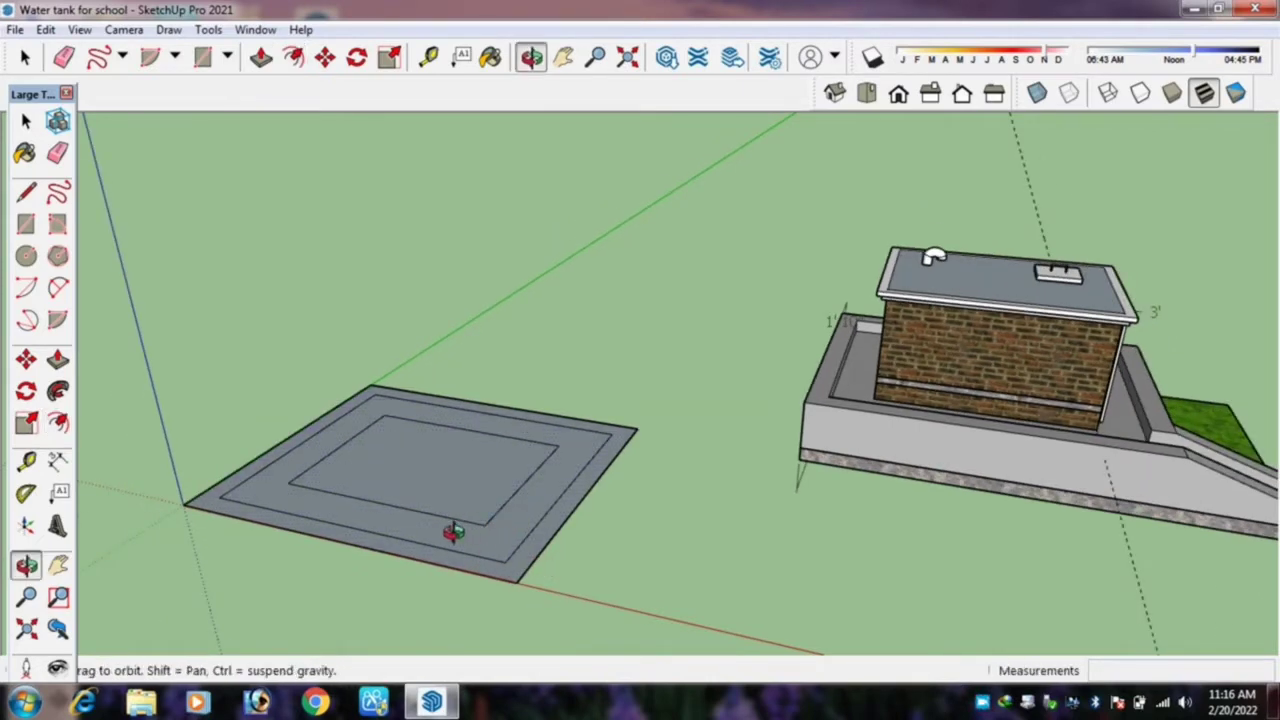
mouse_move(455, 530)
left_mouse_down()
mouse_move(591, 497)
mouse_move(516, 527)
left_mouse_up()
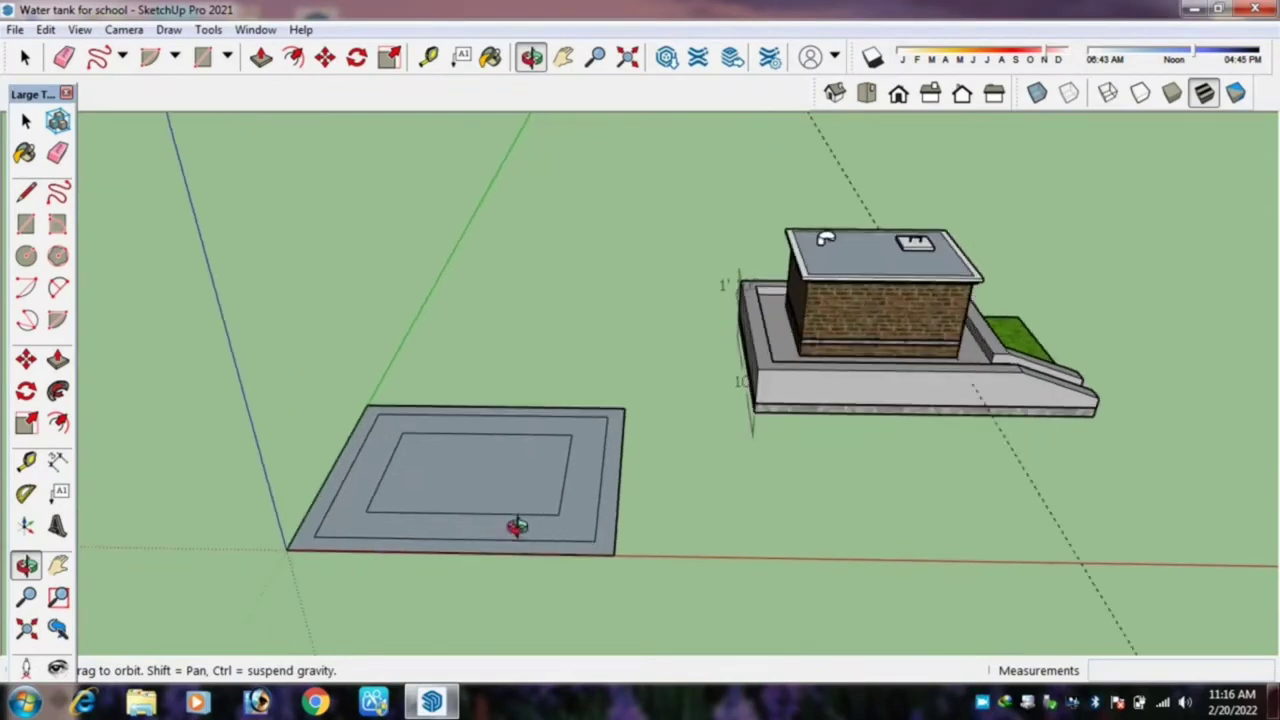
Zoom and orbit around the brick tank to inspect its side.
scroll(890, 340, "up", 2)
scroll(870, 336, "up", 1)
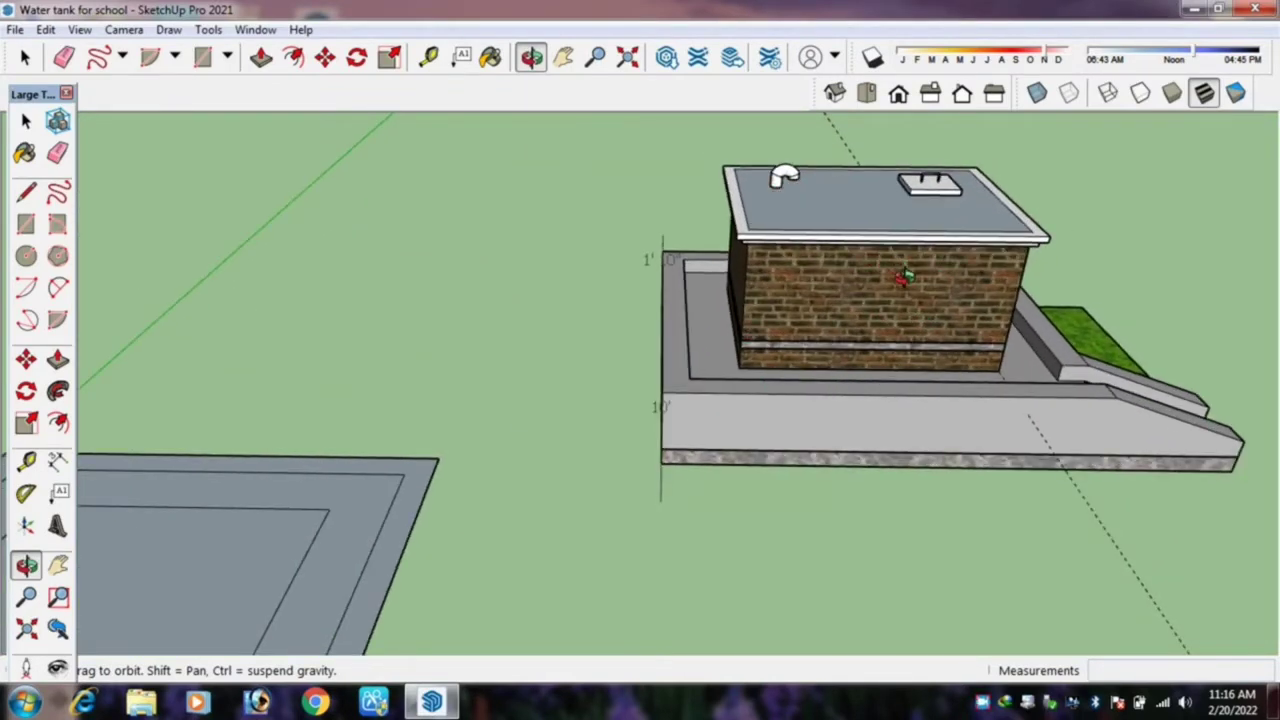
scroll(905, 278, "down", 1)
scroll(928, 271, "up", 1)
scroll(716, 381, "up", 1)
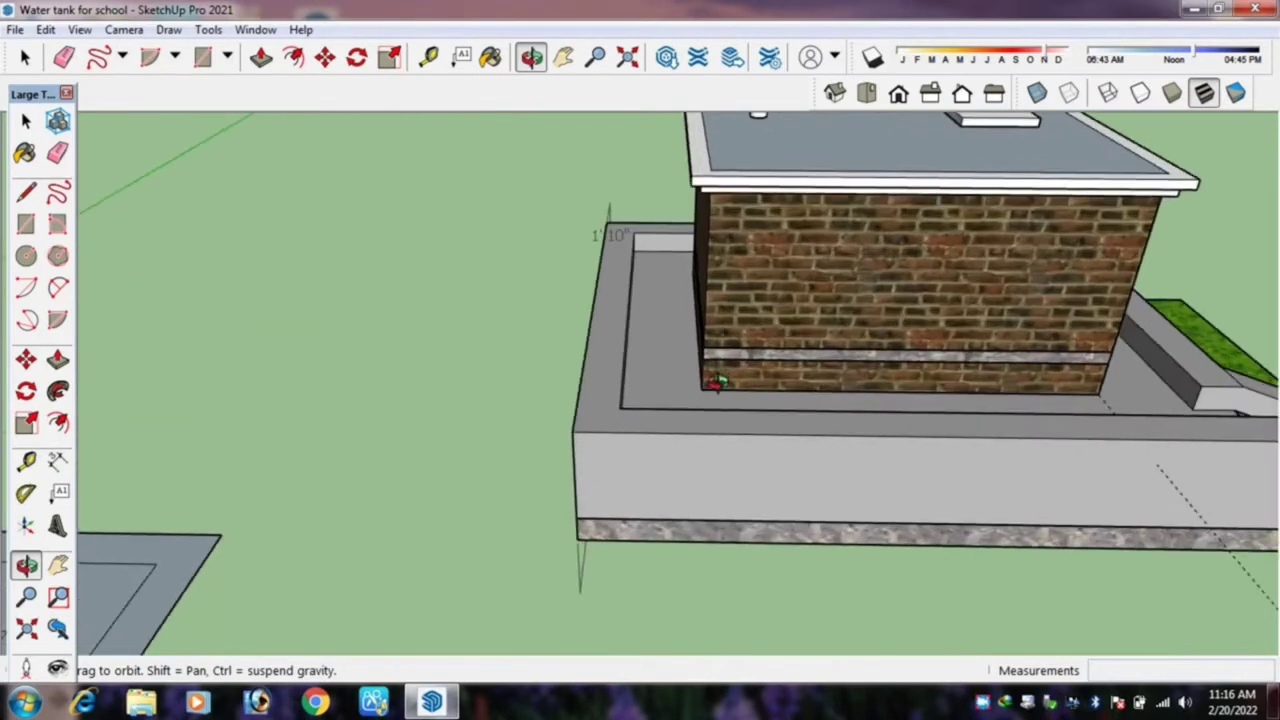
scroll(757, 362, "down", 1)
mouse_move(936, 343)
left_mouse_down()
mouse_move(851, 374)
mouse_move(700, 300)
mouse_move(534, 243)
mouse_move(480, 248)
mouse_move(1097, 318)
left_mouse_up()
scroll(877, 246, "down", 2)
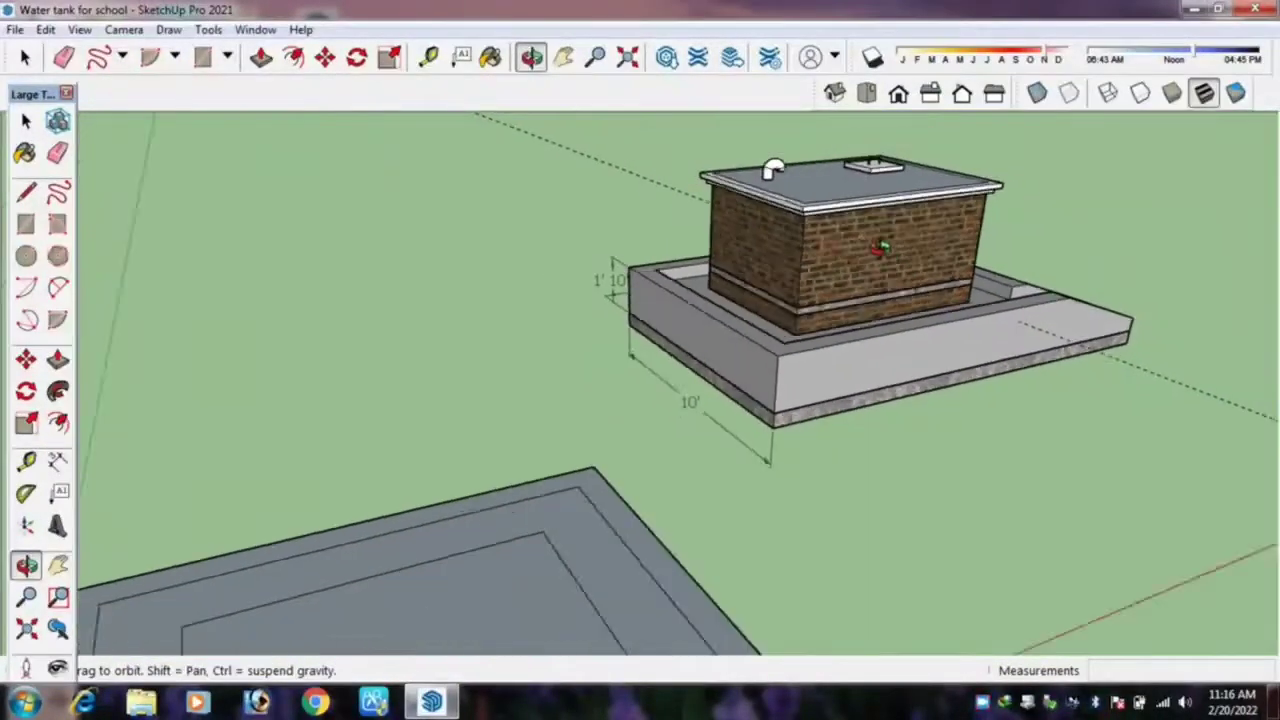
scroll(891, 238, "down", 1)
scroll(620, 482, "up", 1)
scroll(454, 526, "up", 1)
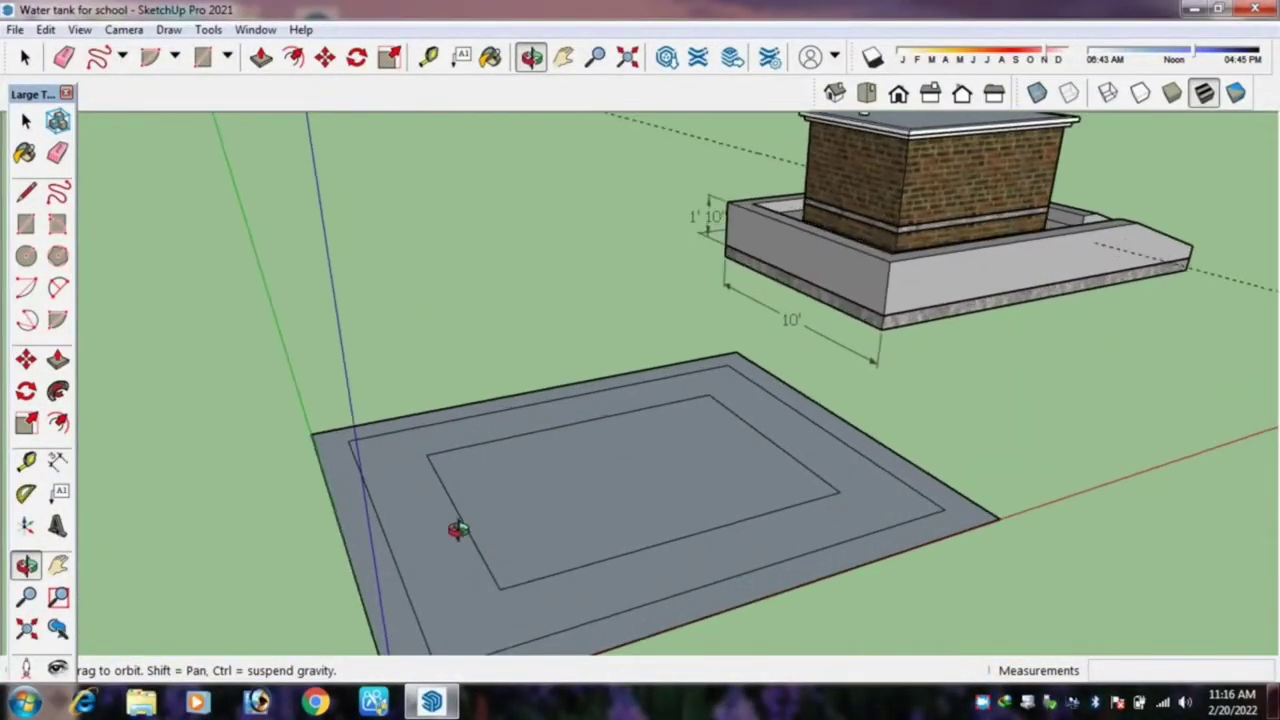
scroll(460, 528, "up", 1)
Offset the pad's innermost face inward by 9 inches for a third outline.
key("t")
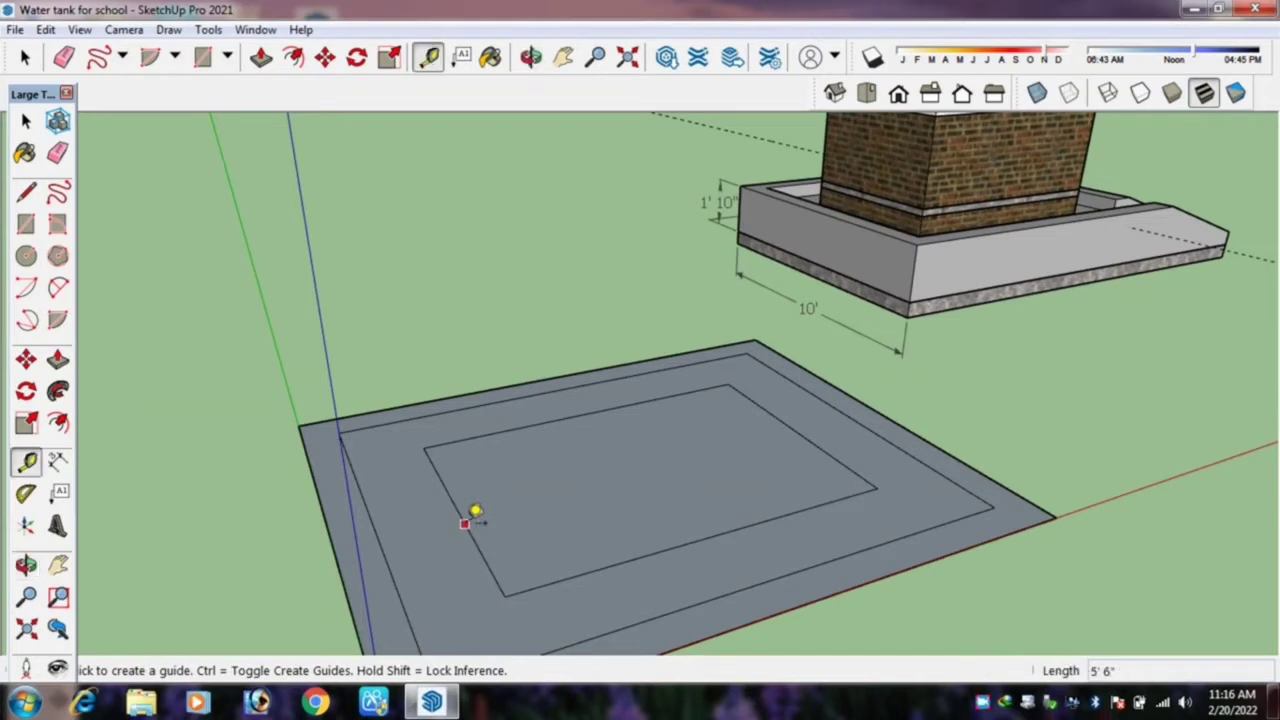
left_click(466, 525)
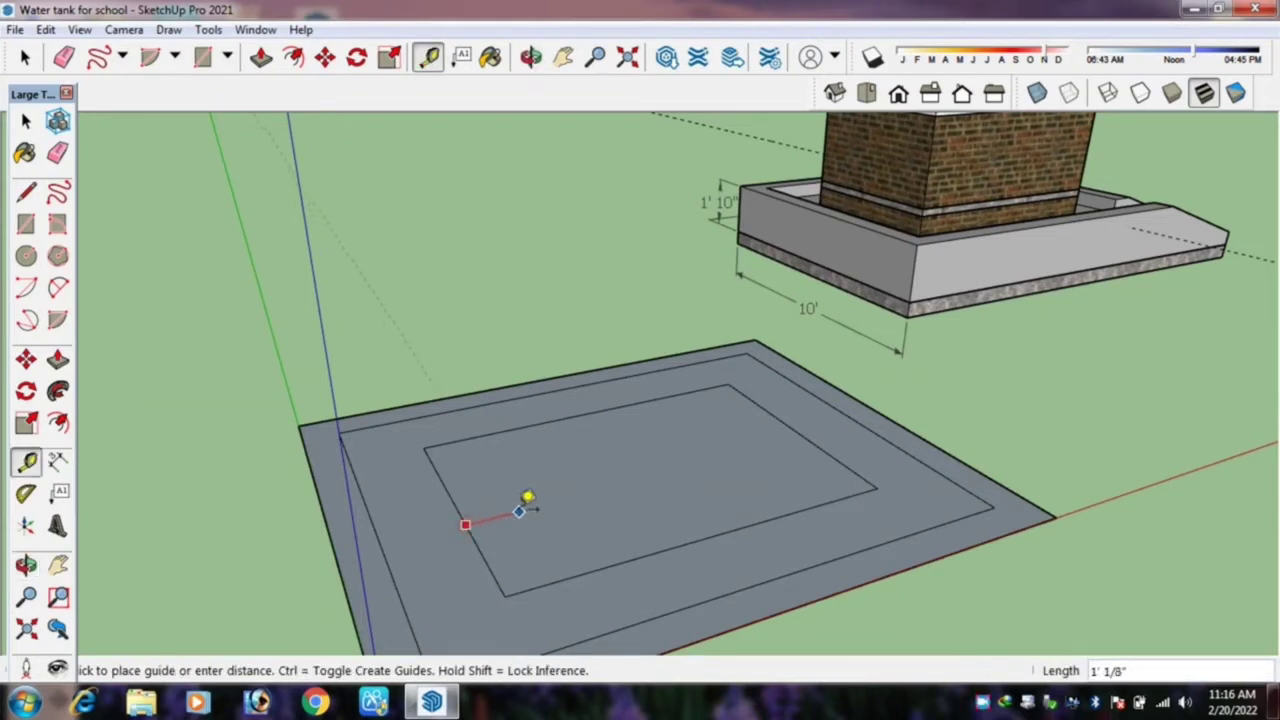
key("Escape")
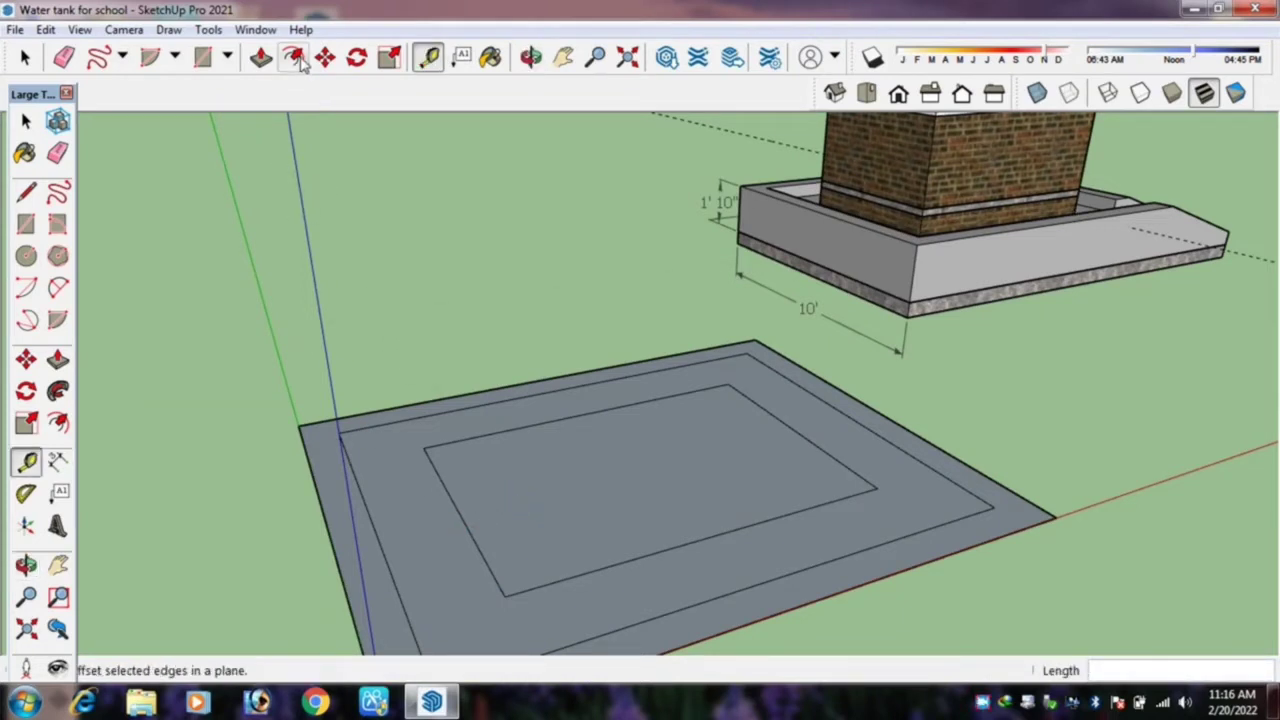
left_click(293, 57)
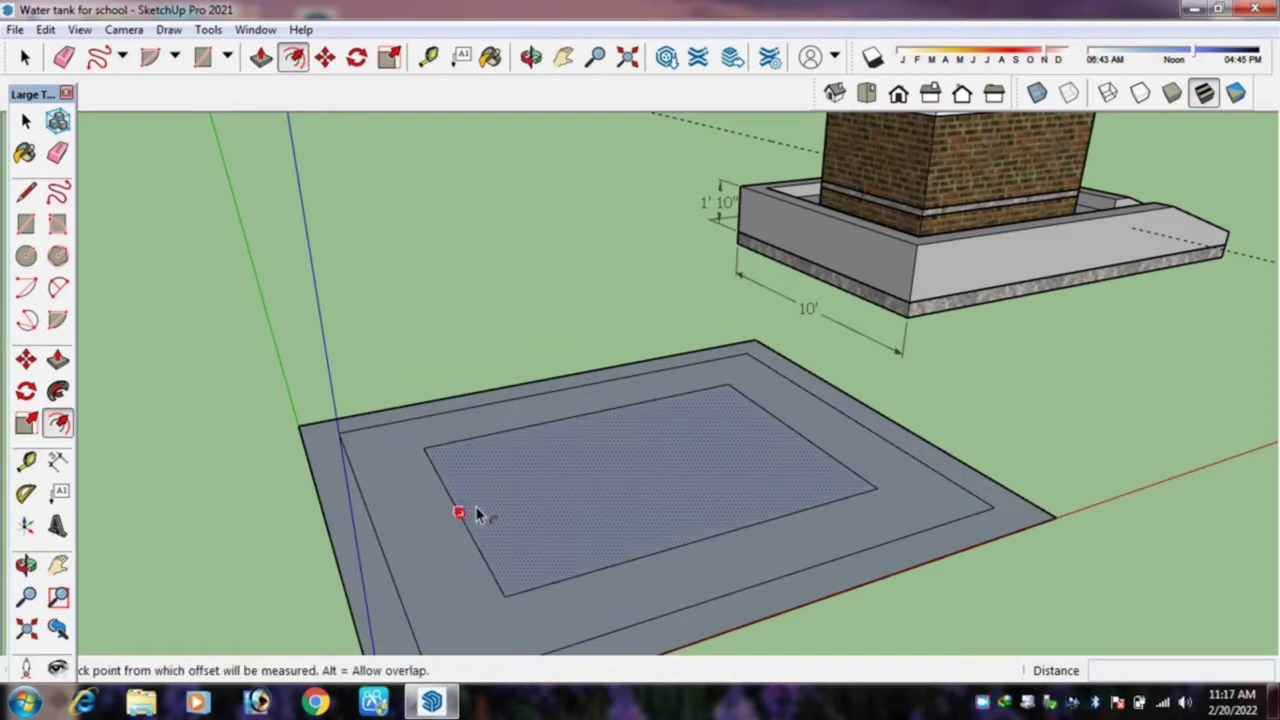
left_click(456, 508)
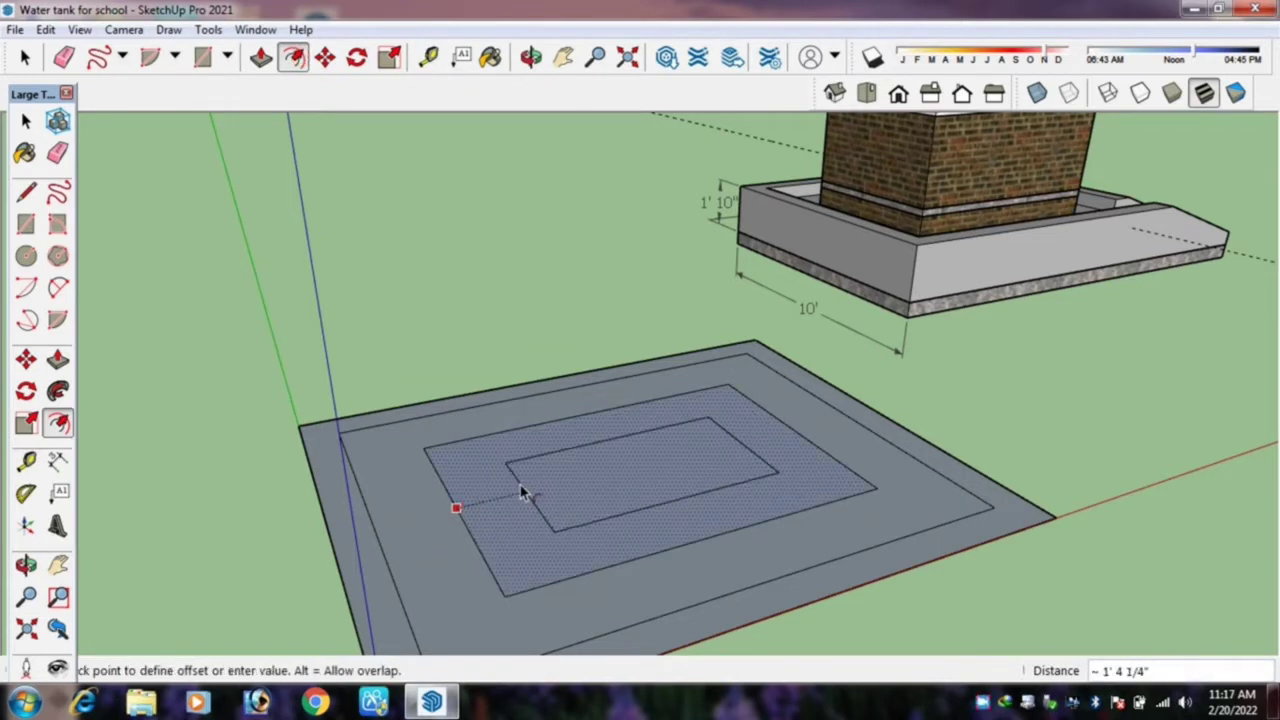
key("Return")
Measure across the new inner rectangle with the Tape Measure.
scroll(683, 490, "up", 2)
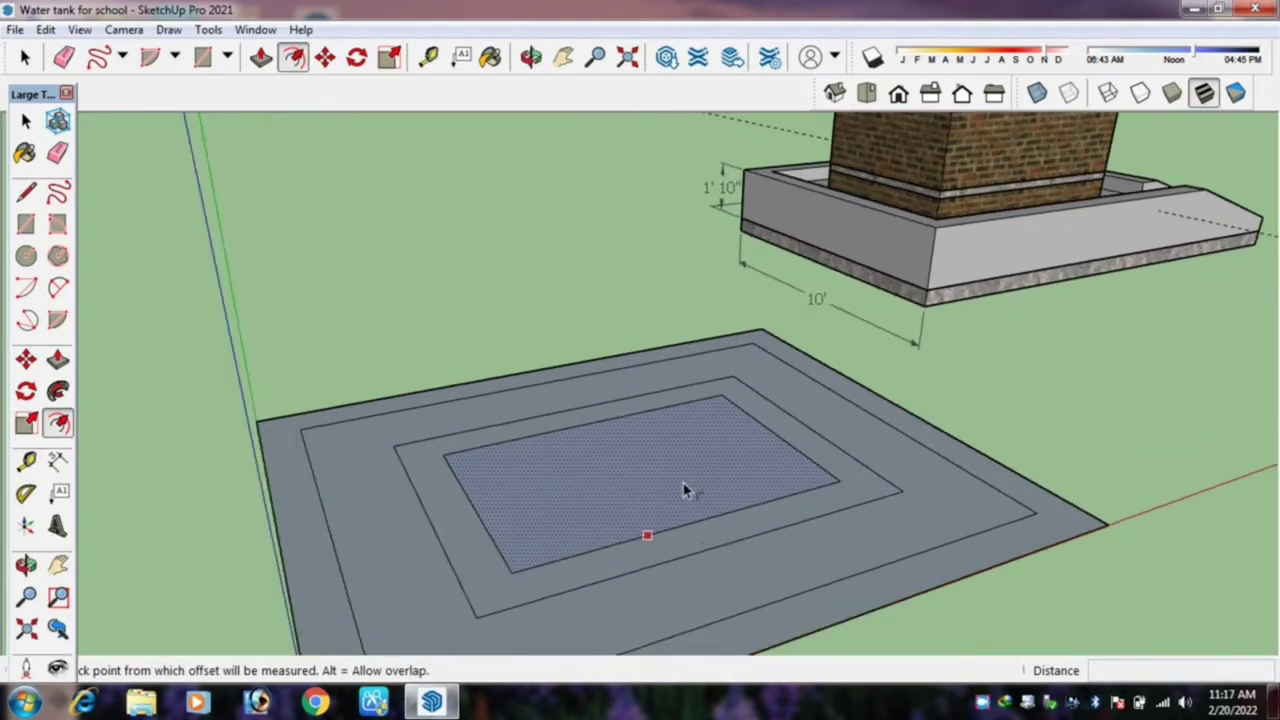
key("t")
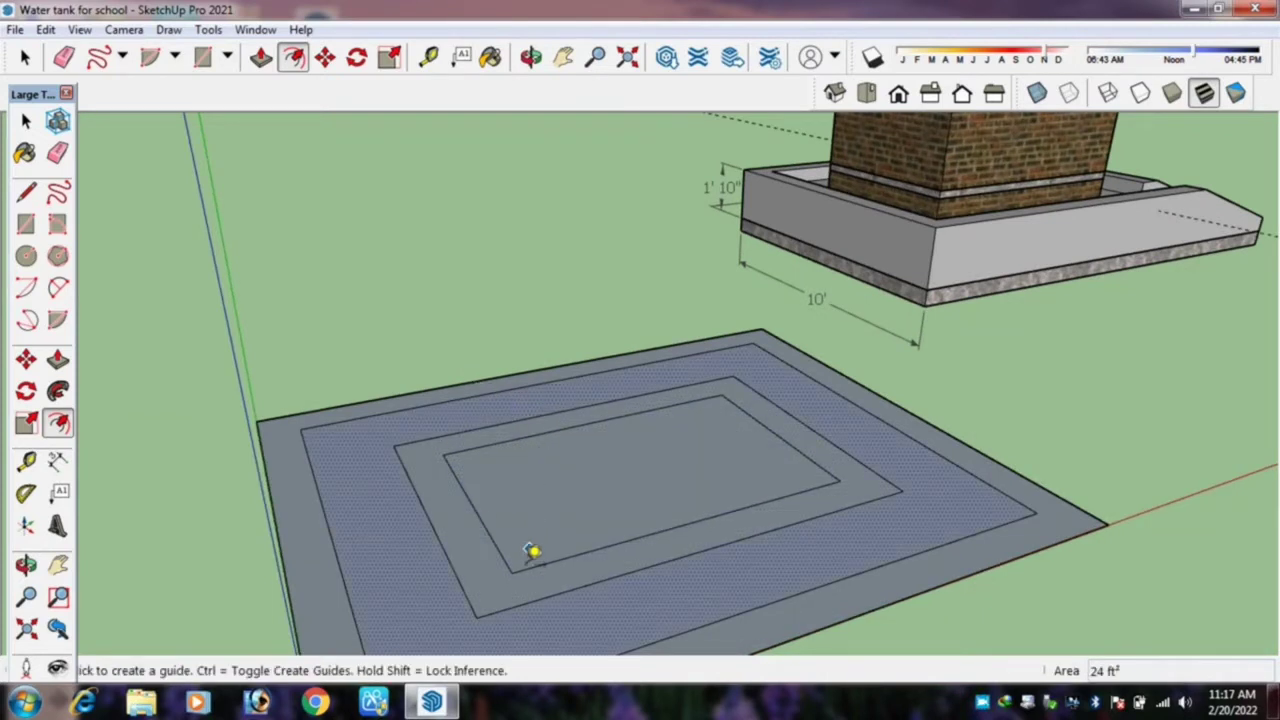
left_click(512, 571)
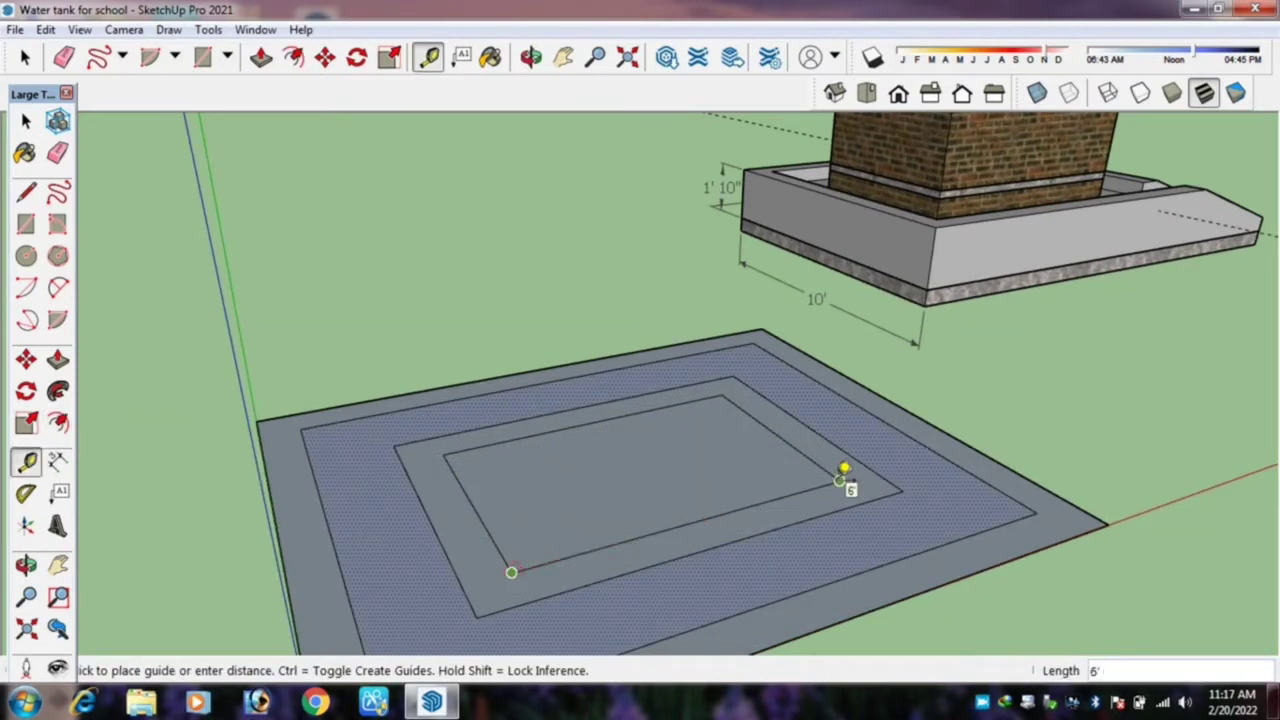
key("space")
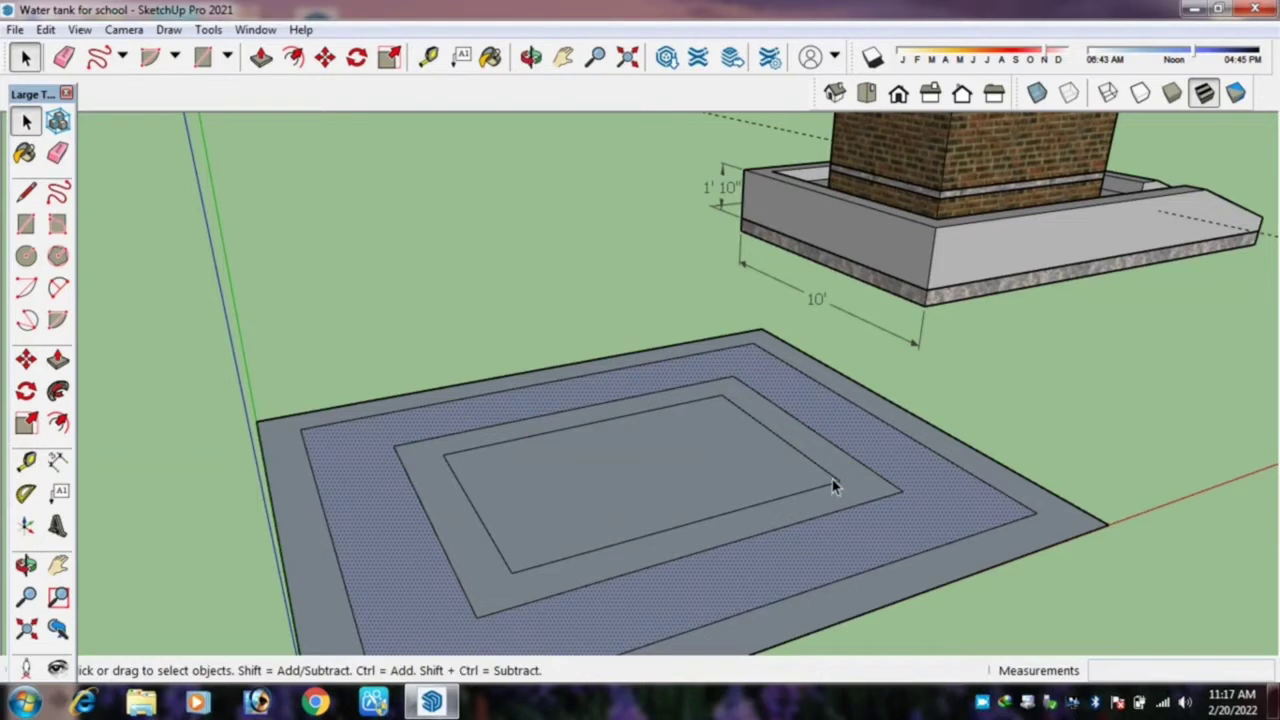
key("t")
left_click(838, 482)
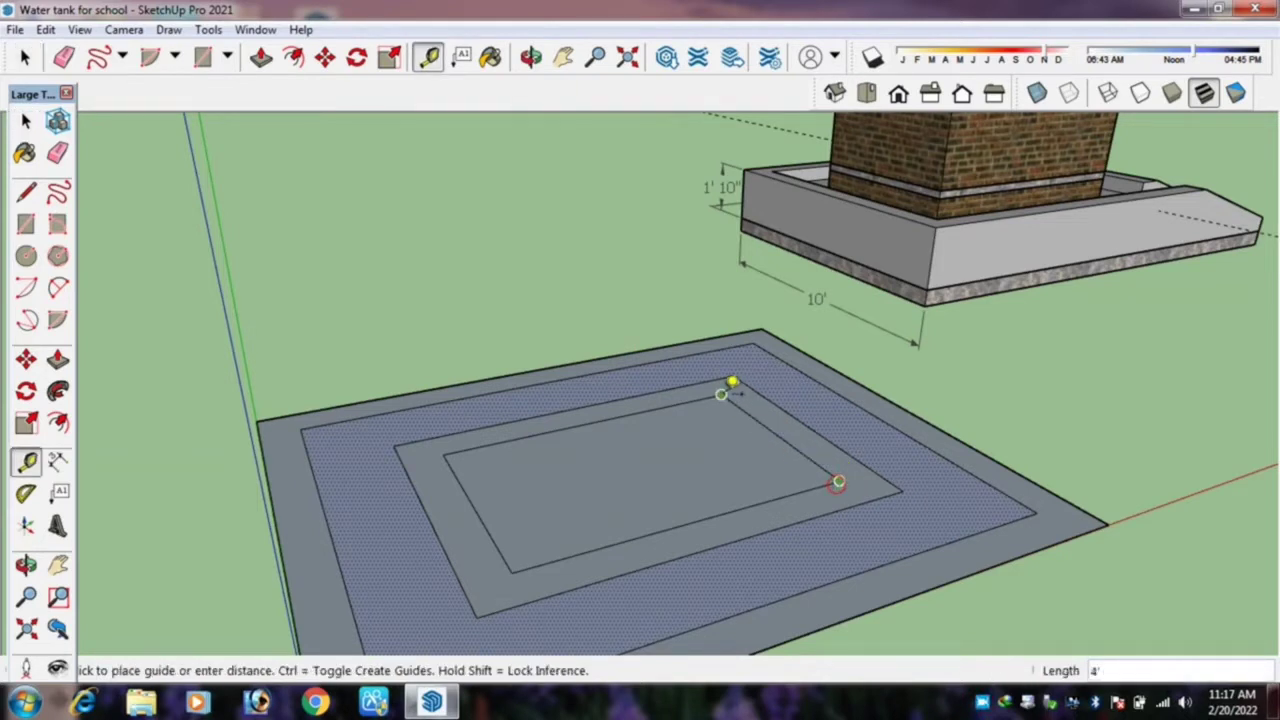
left_click(655, 443)
scroll(680, 432, "down", 3)
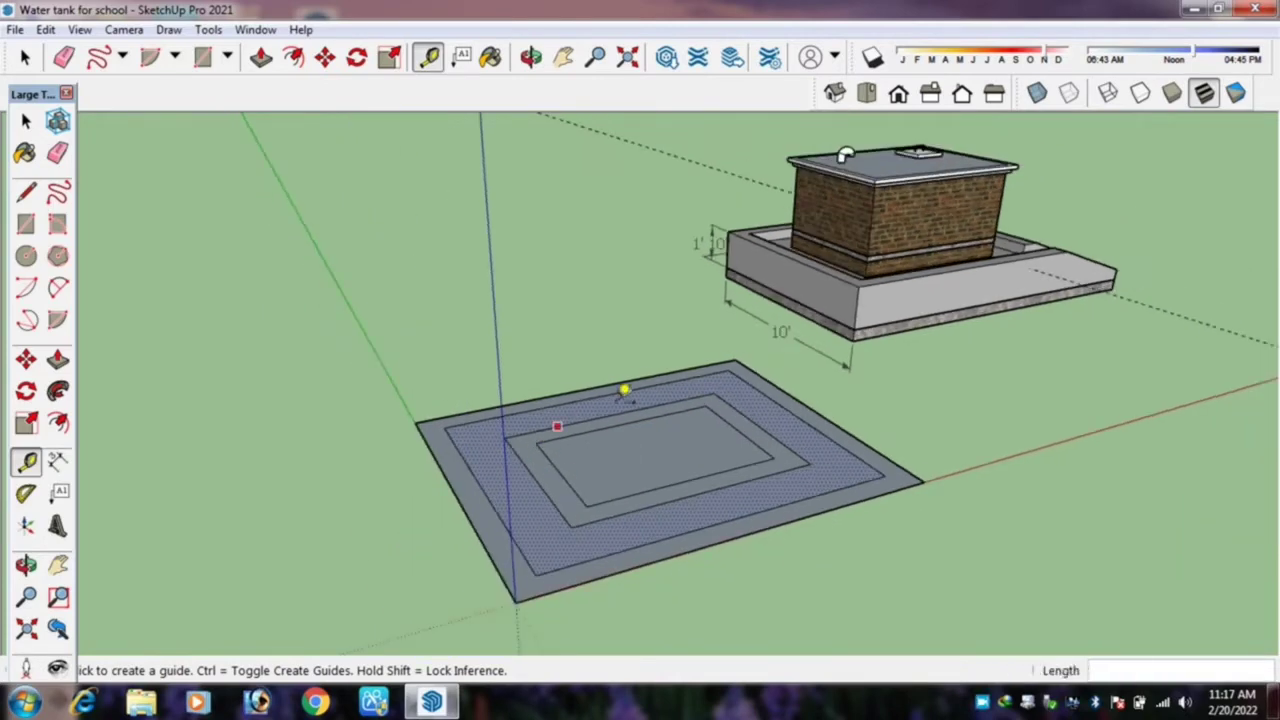
scroll(603, 462, "down", 1)
scroll(668, 505, "down", 1)
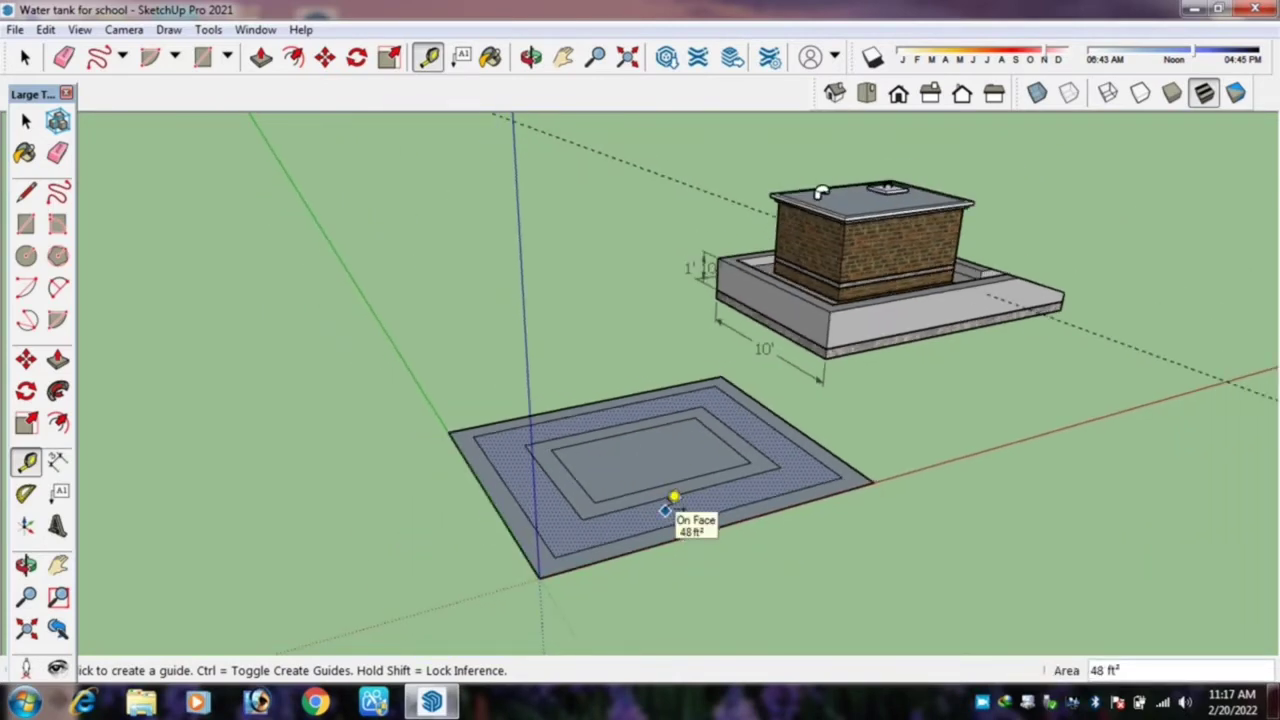
mouse_move(611, 537)
middle_mouse_down()
mouse_move(550, 596)
mouse_move(508, 560)
mouse_move(480, 420)
mouse_move(543, 543)
mouse_move(506, 573)
mouse_move(409, 486)
mouse_move(520, 603)
mouse_move(611, 571)
mouse_move(500, 571)
mouse_move(508, 543)
mouse_move(477, 534)
mouse_move(508, 510)
mouse_move(474, 529)
mouse_move(434, 526)
mouse_move(483, 475)
mouse_move(537, 487)
middle_mouse_up()
middle_click_drag(428, 503, 420, 505)
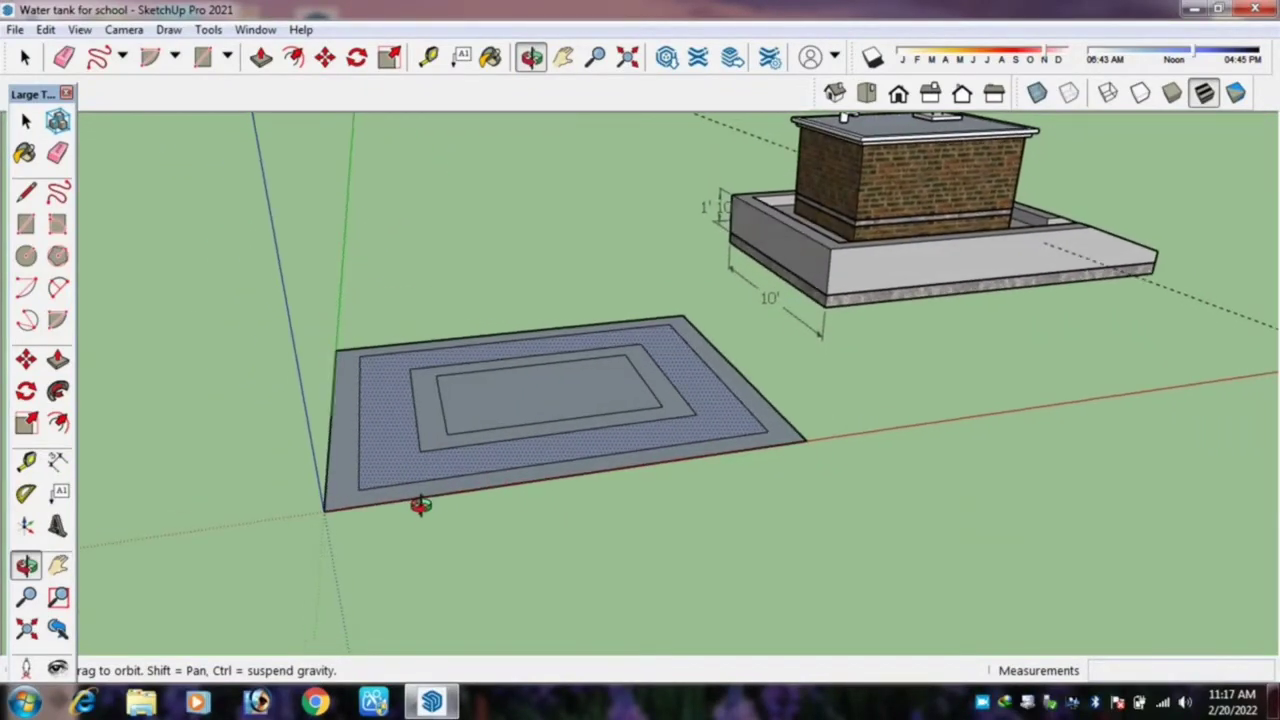
Draw a new 12' by 10' rectangle, group it, and pull it up into a 6-inch slab.
middle_click_drag(343, 488, 405, 385)
key("r")
left_click(404, 398)
type("12',10")
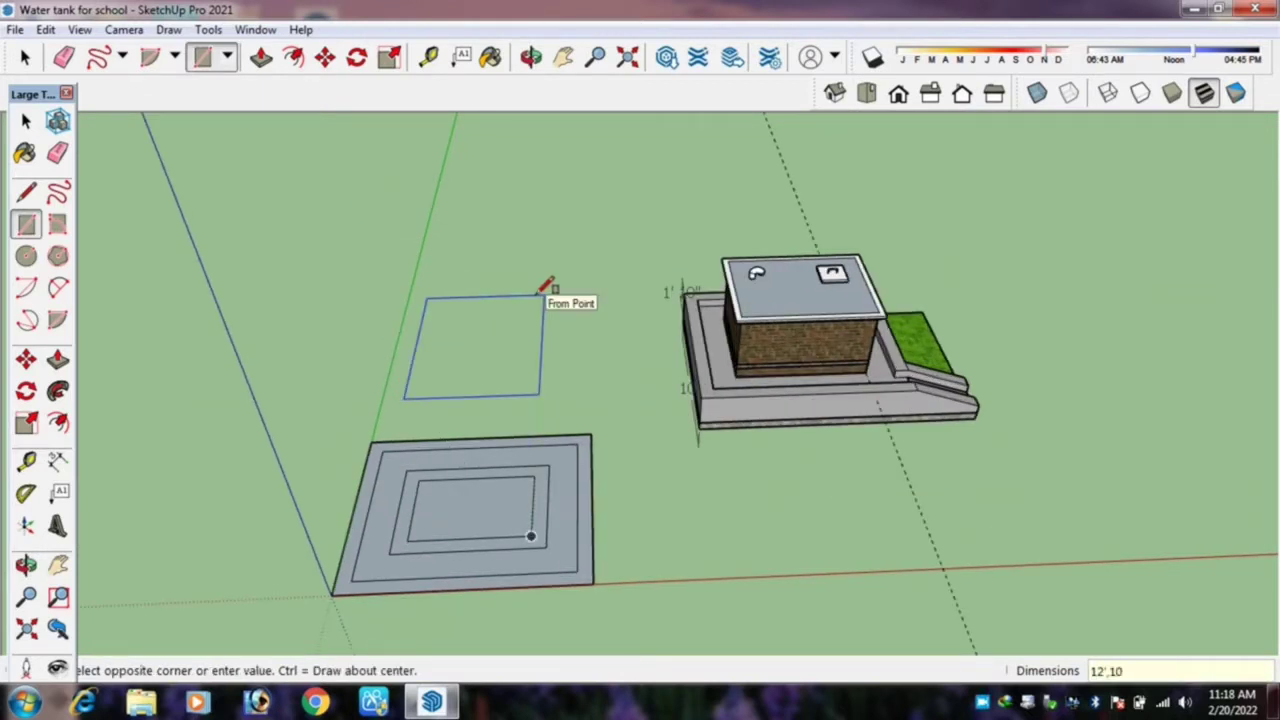
key("Return")
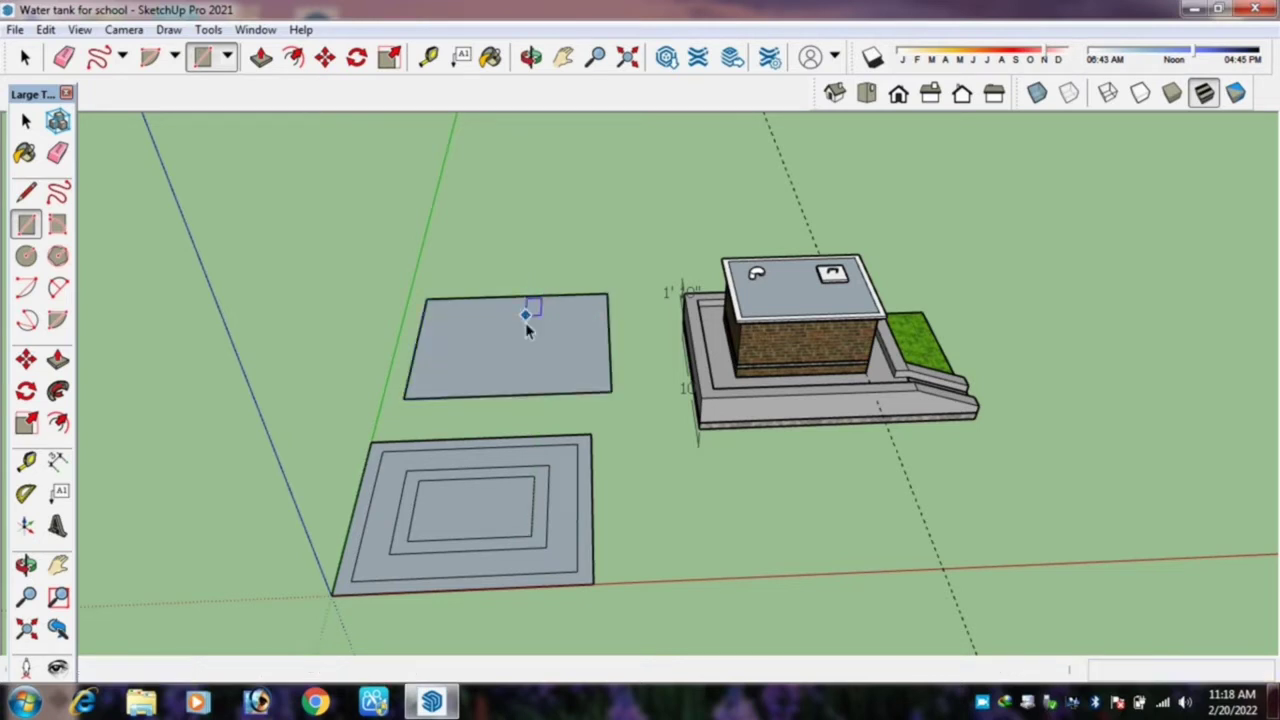
key("space")
scroll(507, 350, "up", 2)
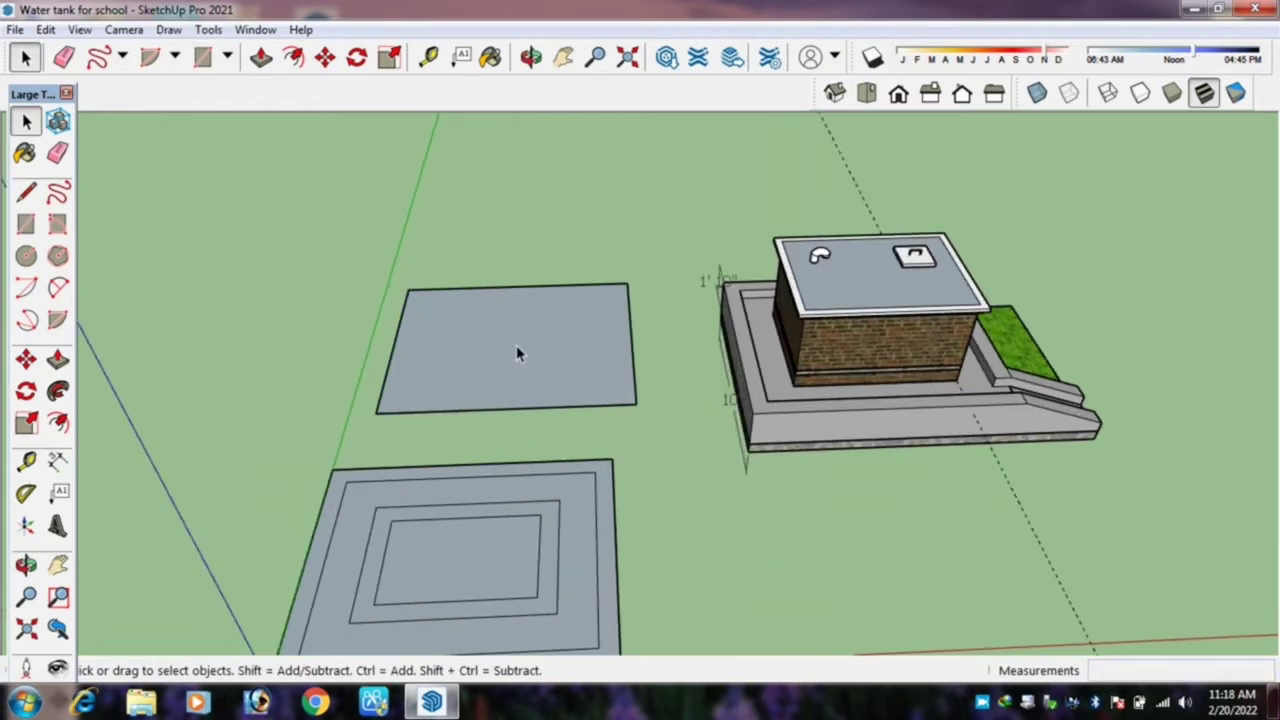
left_click(518, 345)
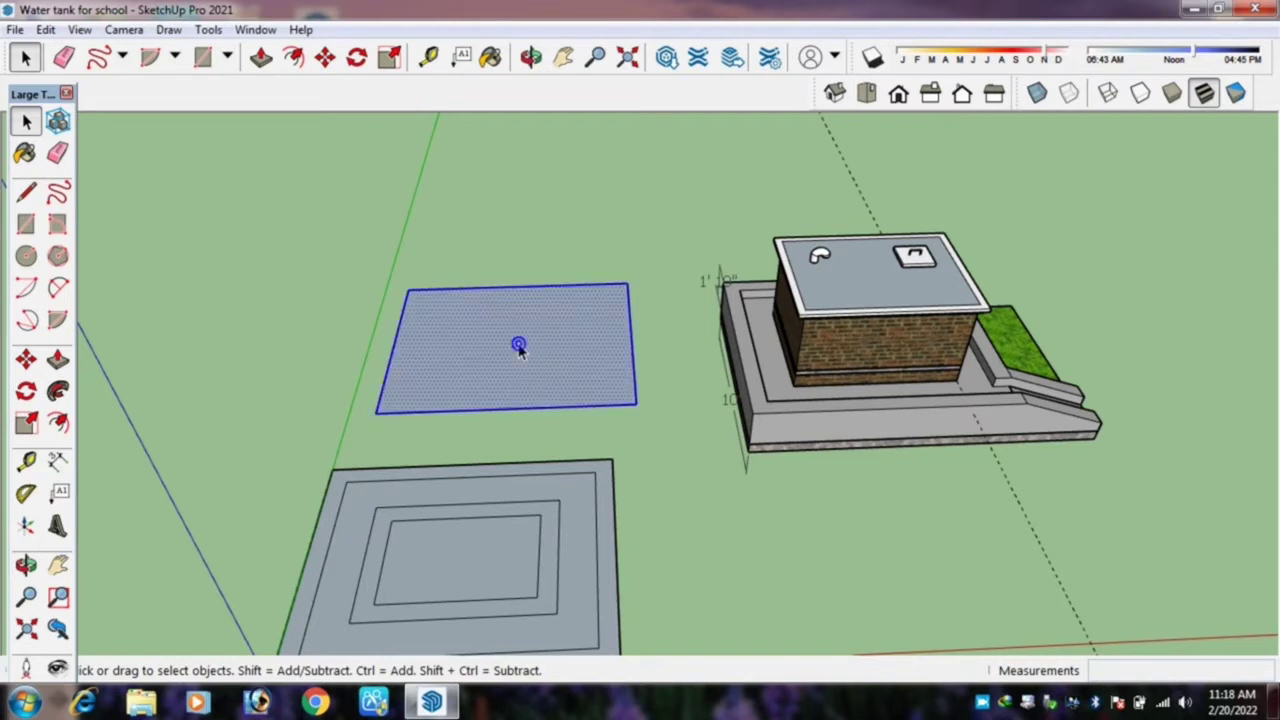
right_click(518, 345)
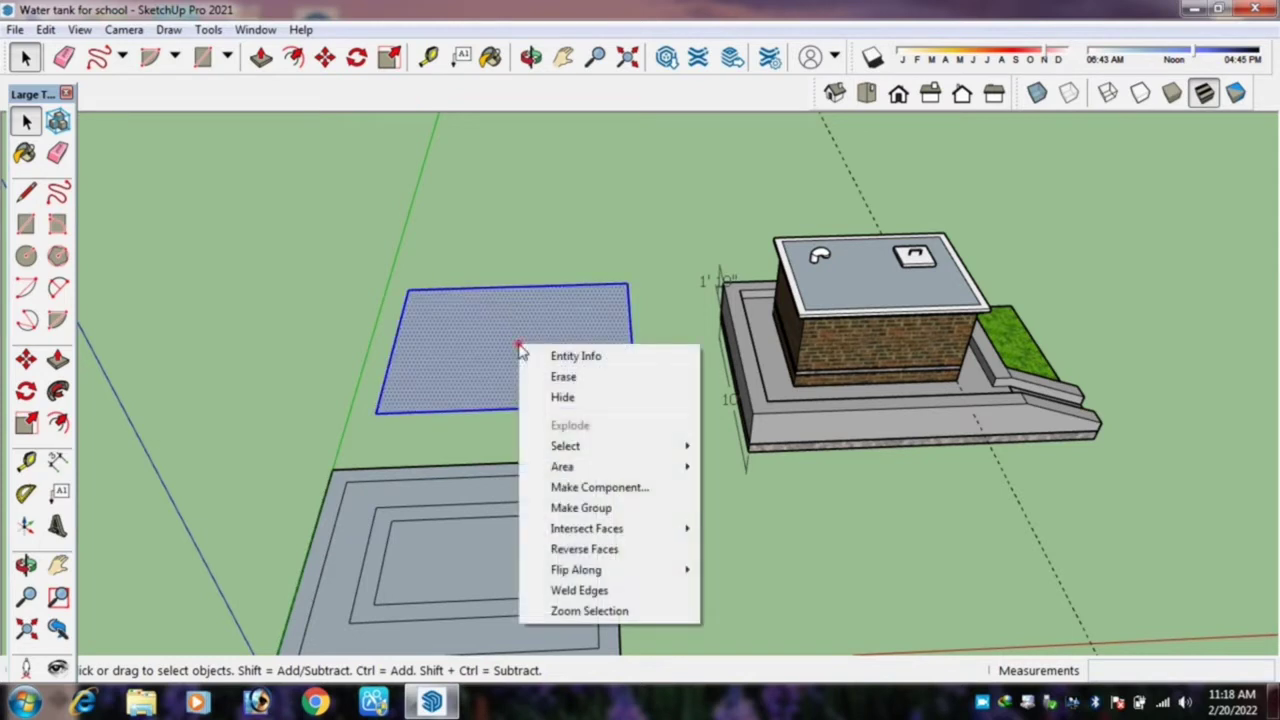
left_click(608, 509)
double_click(539, 350)
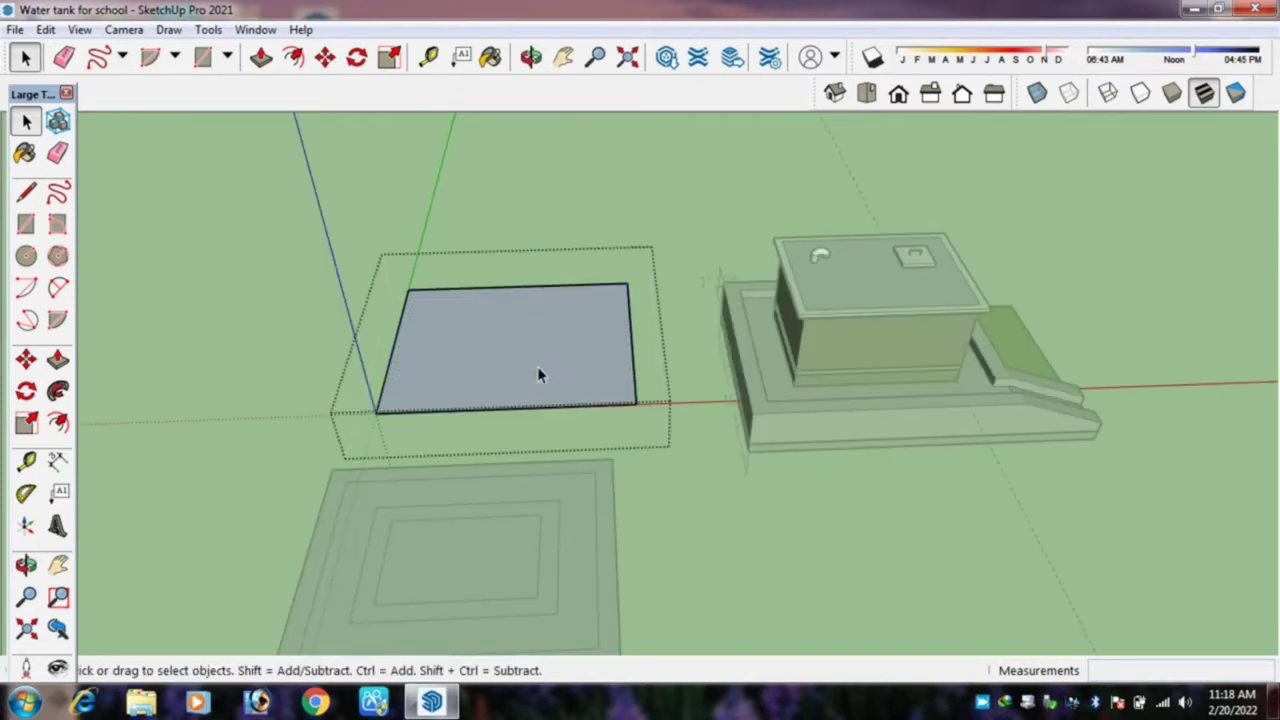
key("p")
left_click_drag(537, 370, 535, 297)
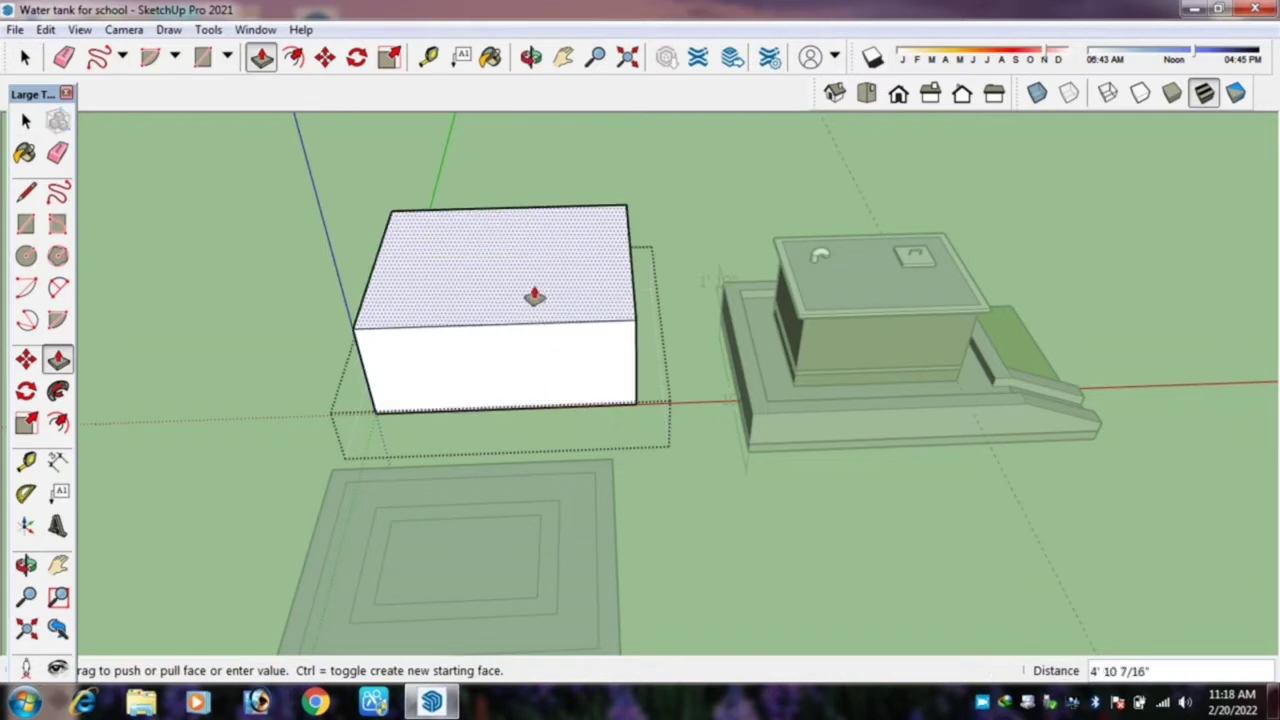
type("6")
key("Return")
Move the nested rectangles by their corner onto the slab's top face.
key("m")
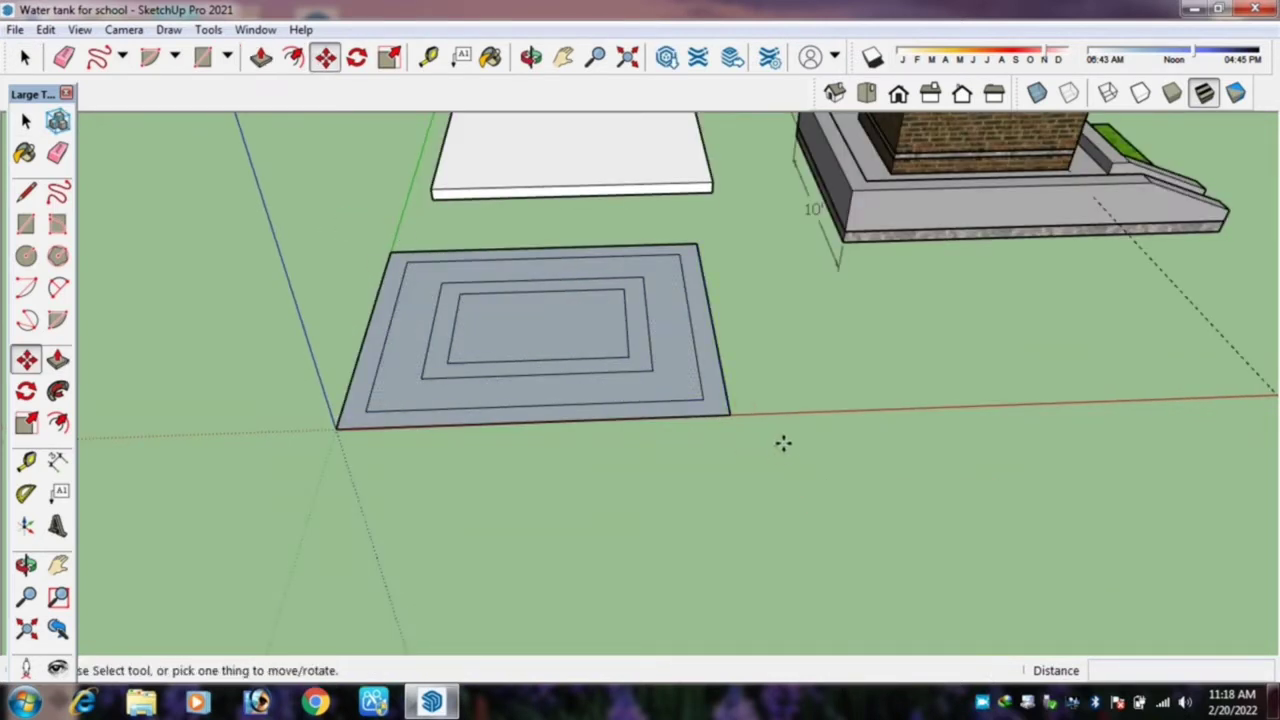
key("space")
left_click_drag(771, 437, 593, 355)
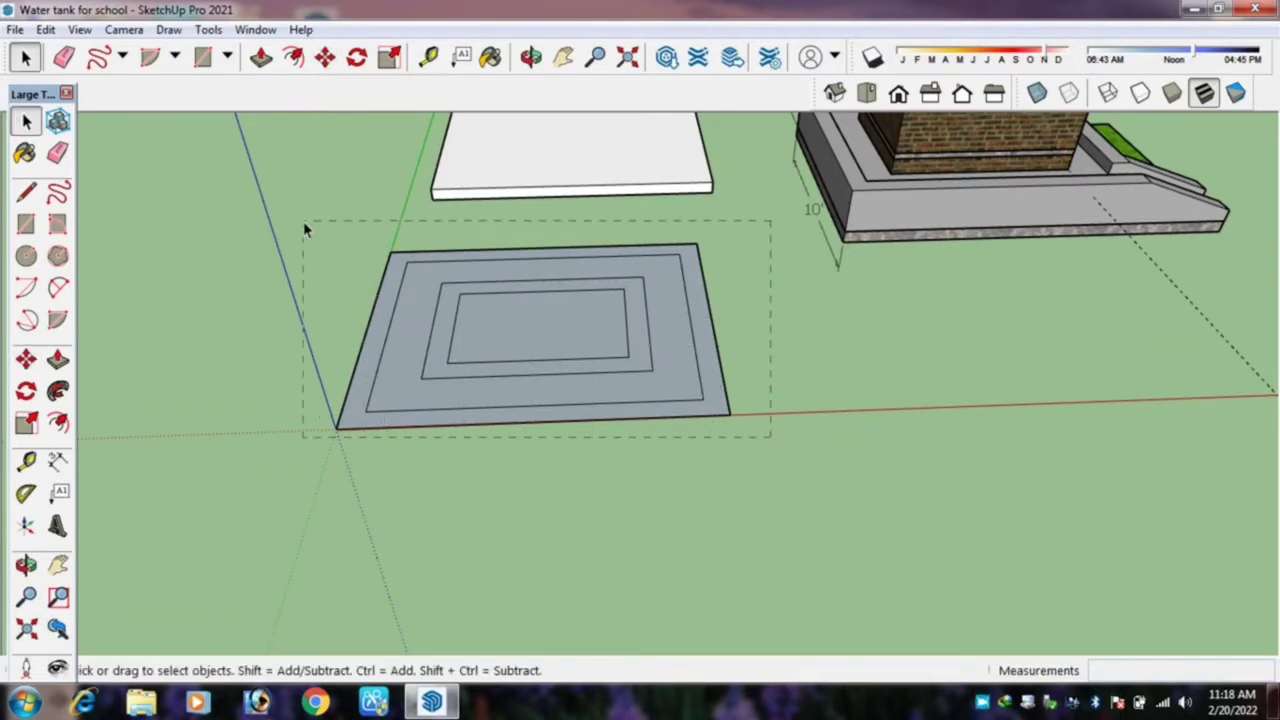
left_click_drag(305, 228, 305, 228)
key("m")
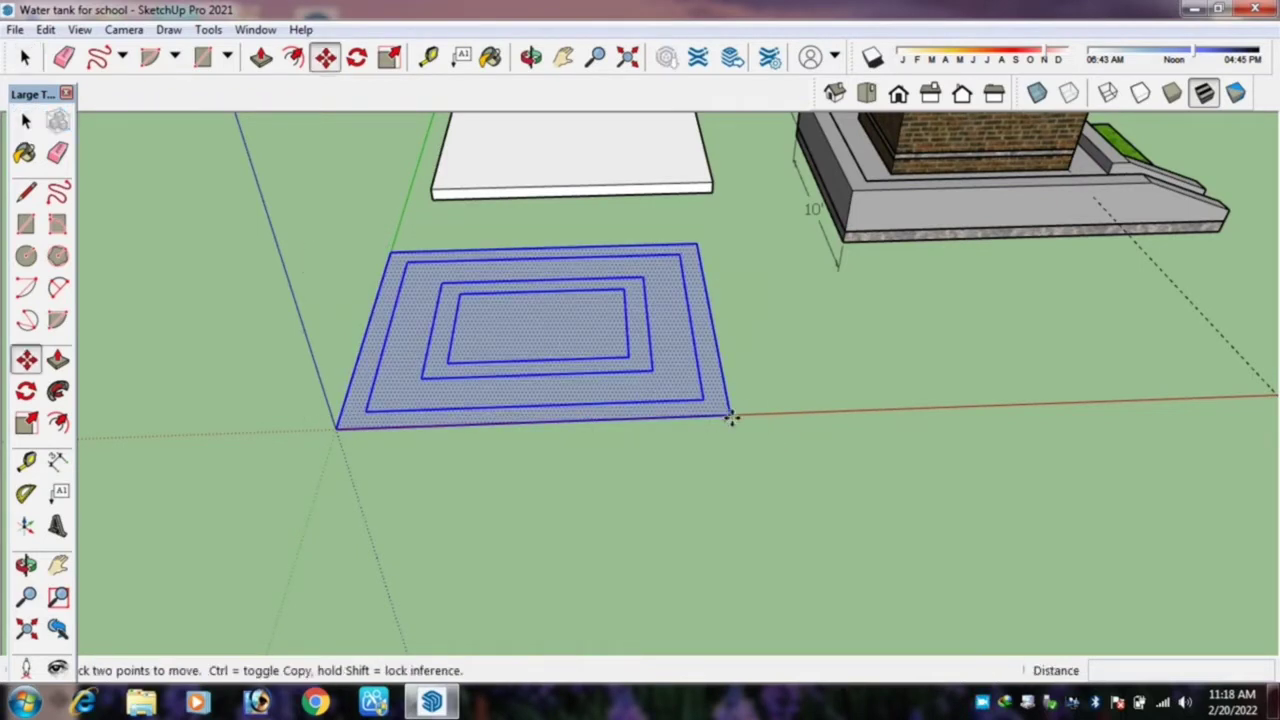
left_click(730, 412)
left_click(708, 185)
middle_click_drag(708, 185, 743, 277)
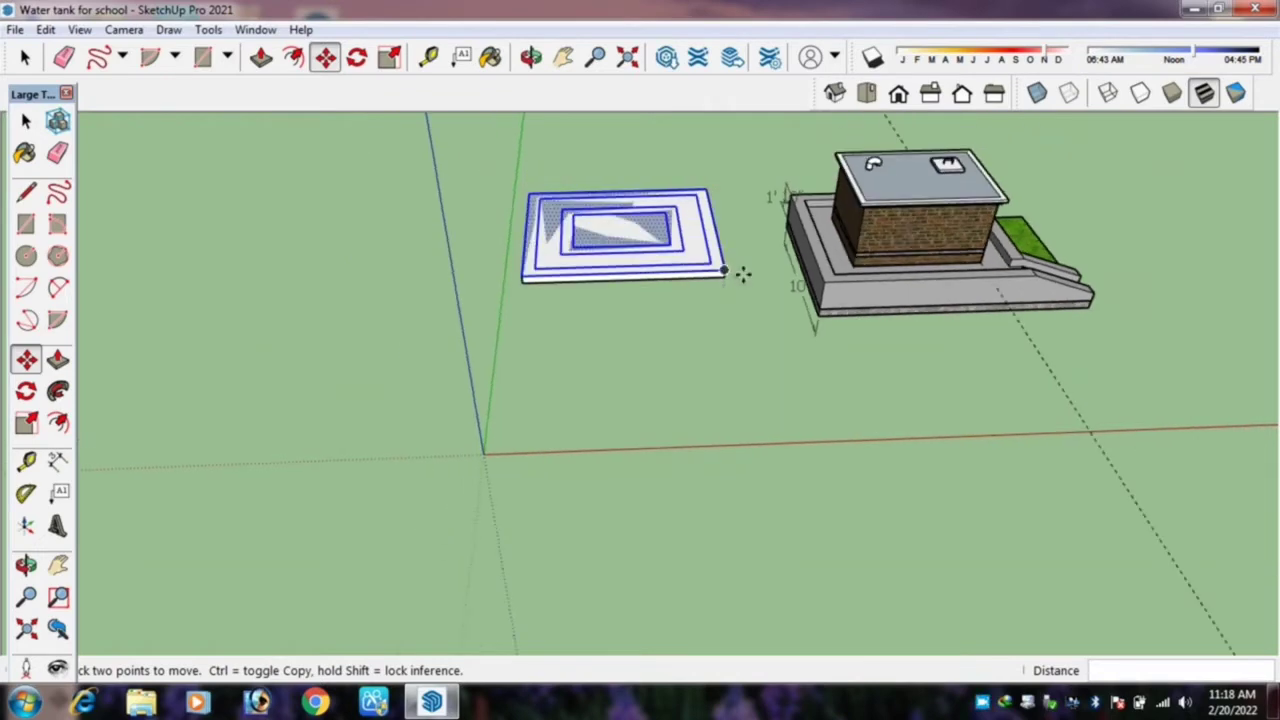
Move the whole slab so its corner sits at the axis origin.
key("space")
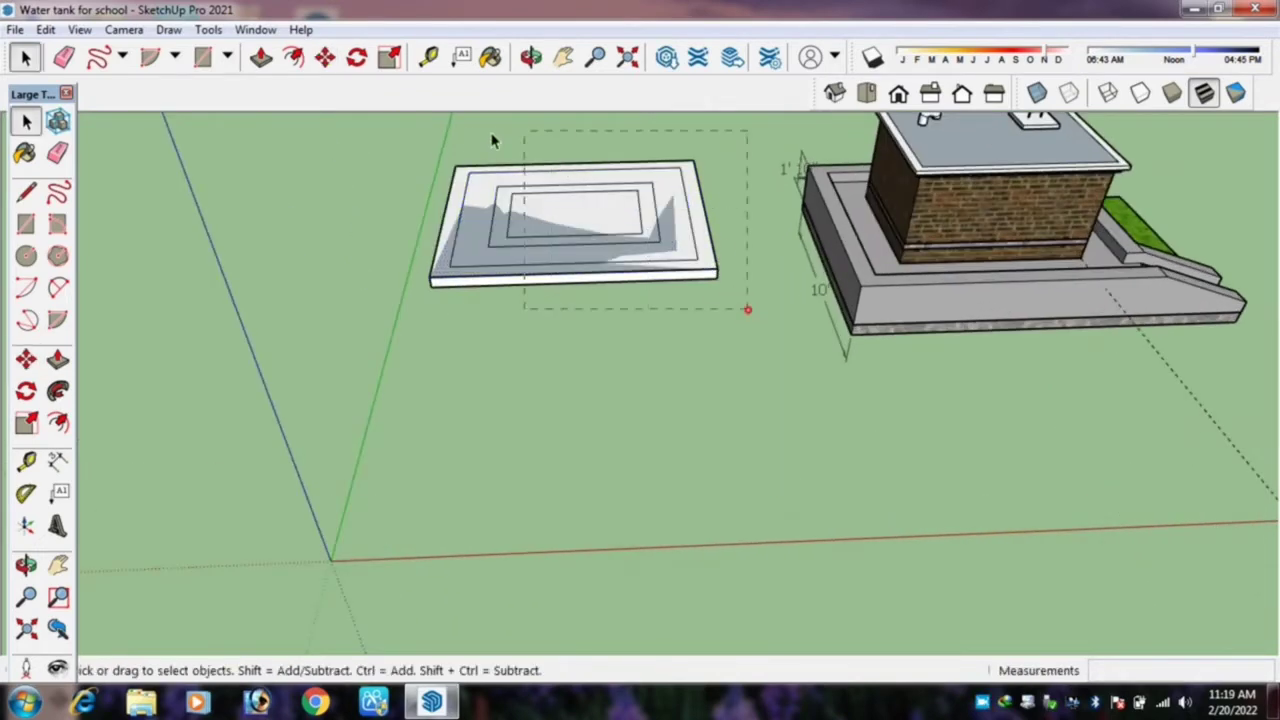
left_click_drag(415, 150, 415, 150)
key("m")
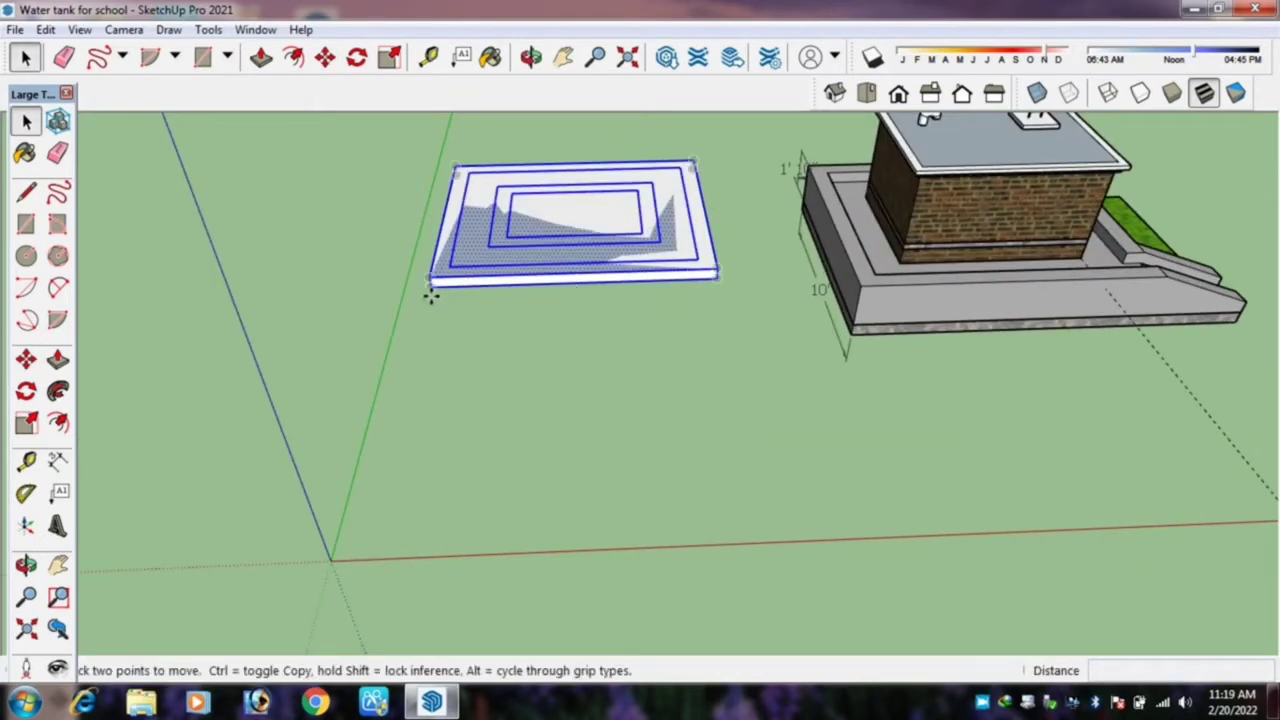
left_click(337, 555)
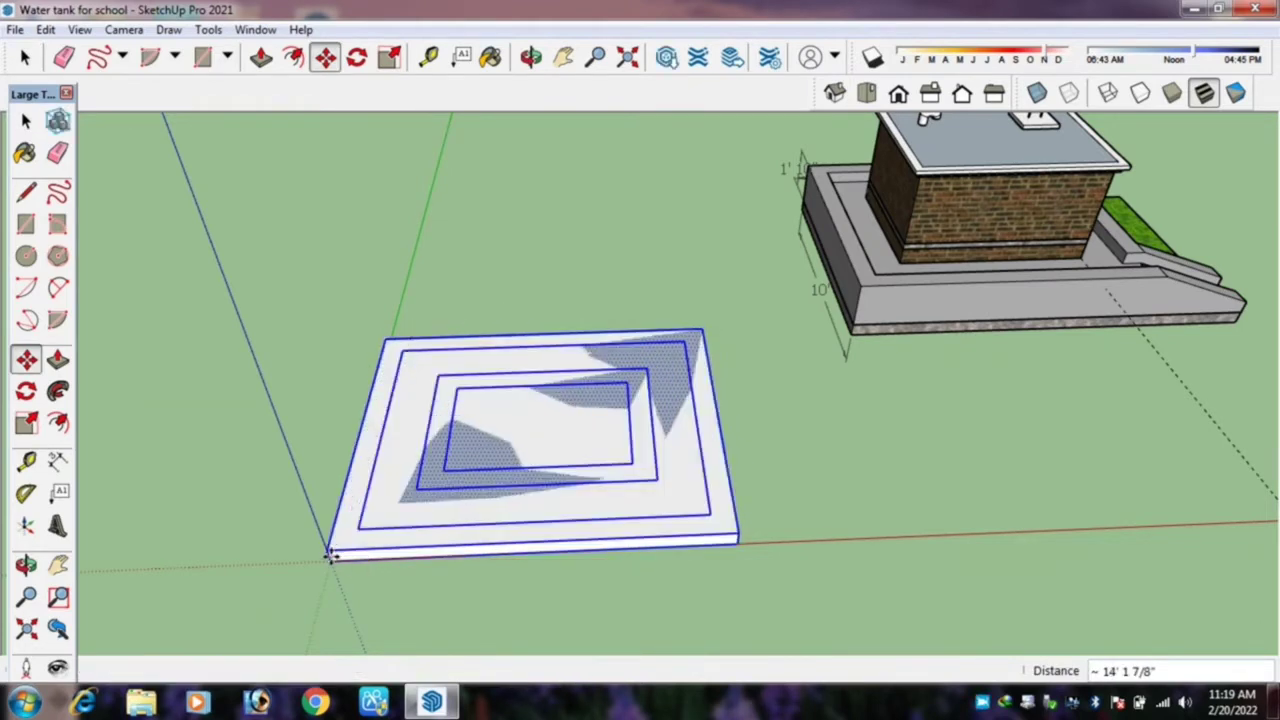
scroll(559, 538, "down", 1)
middle_click_drag(559, 538, 613, 546)
Select the base's outer ring face with its edges and make it a group.
left_click_drag(607, 543, 615, 556)
key("space")
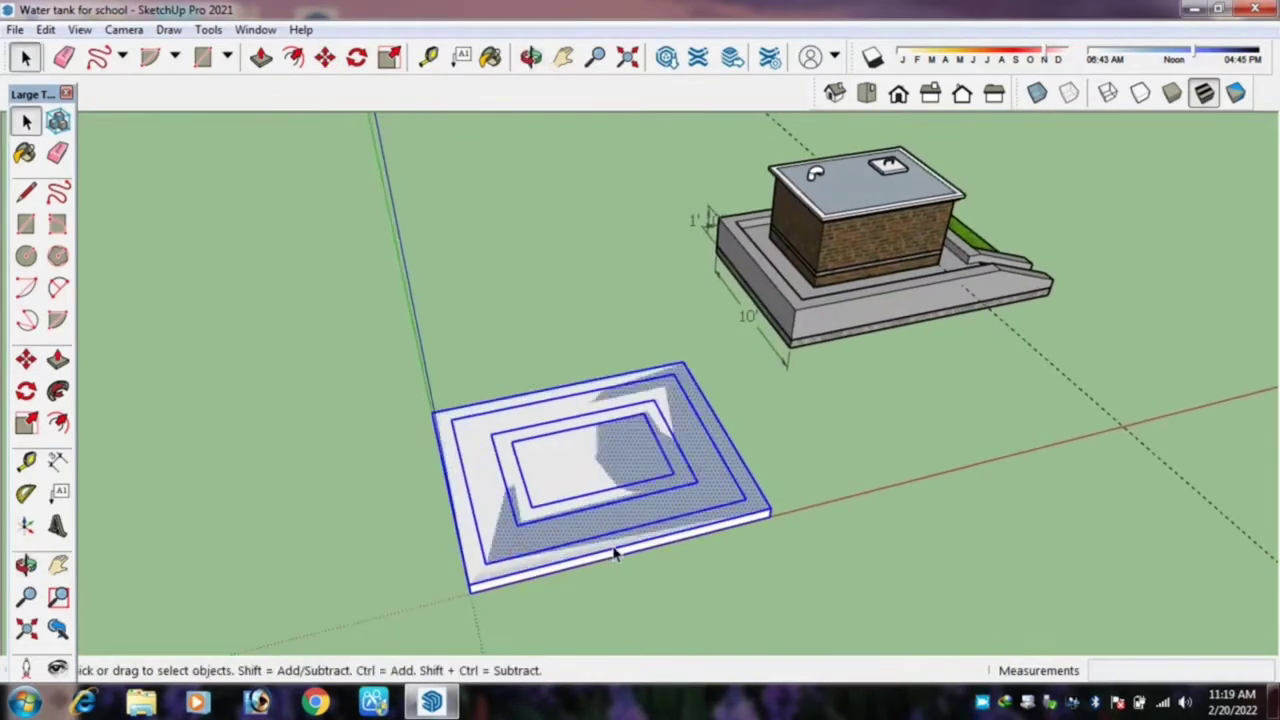
middle_click_drag(633, 577, 559, 525)
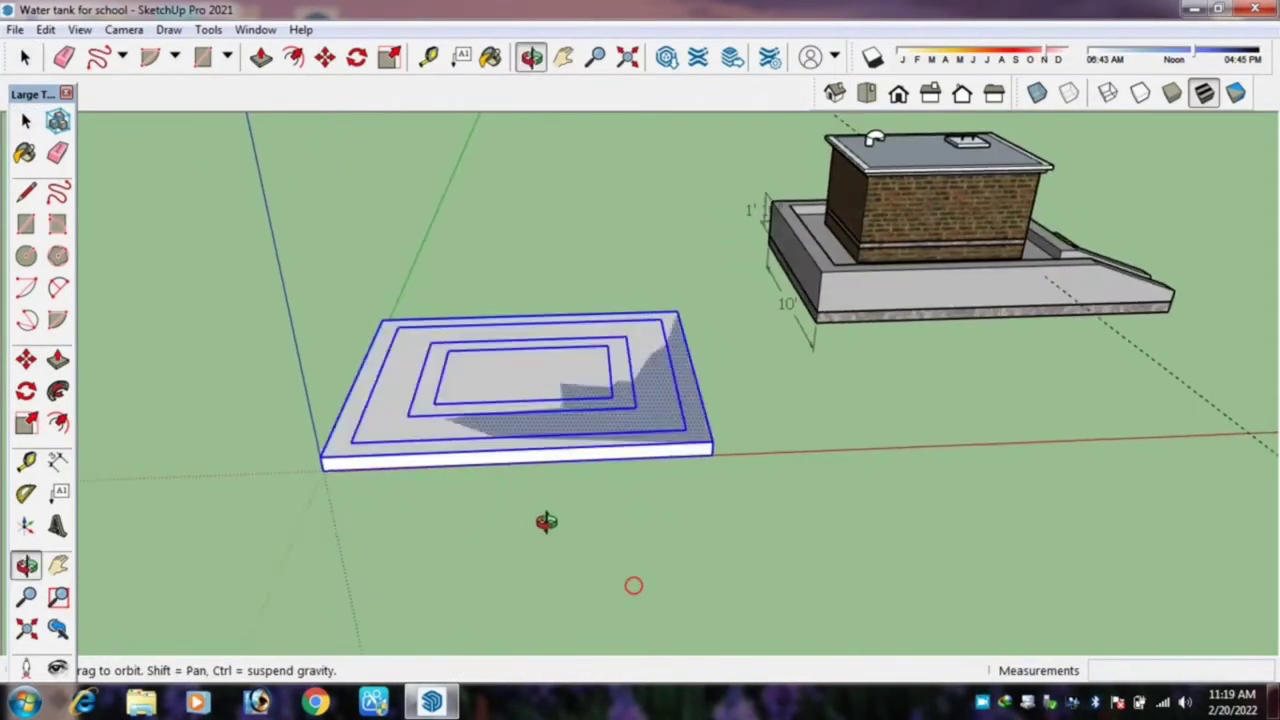
scroll(391, 354, "up", 2)
scroll(391, 354, "up", 2)
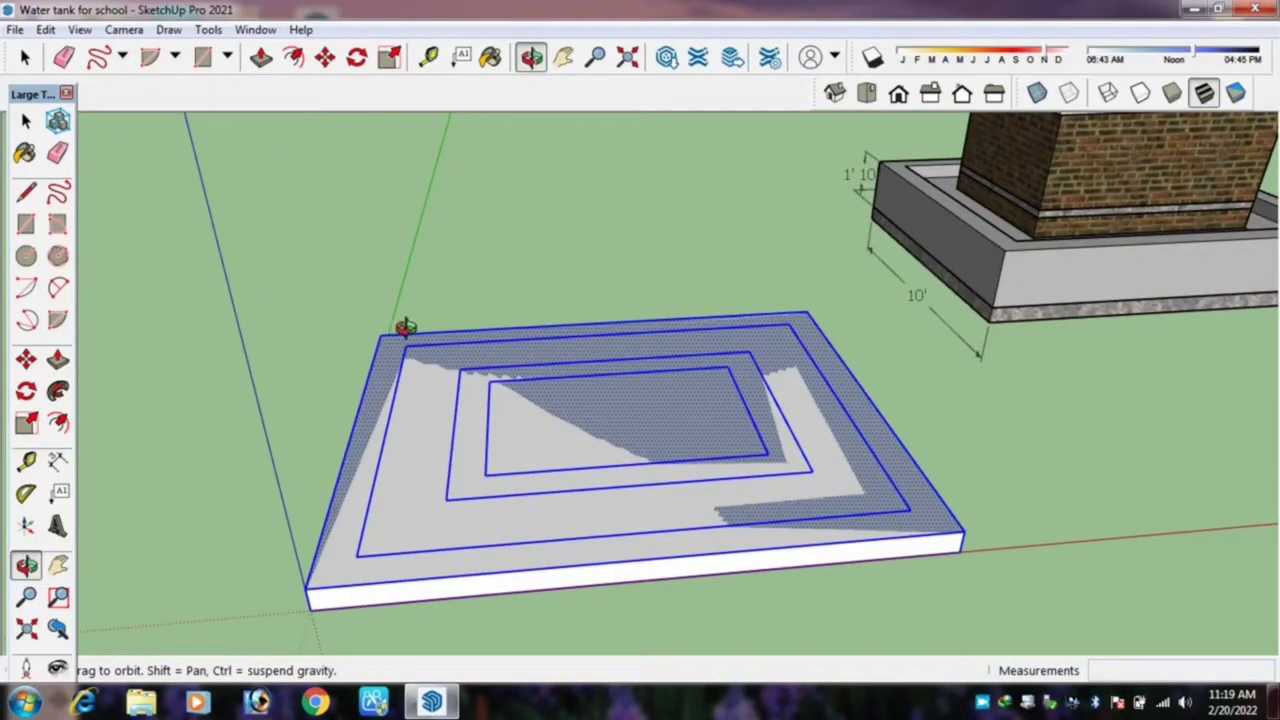
key("space")
left_click(386, 388)
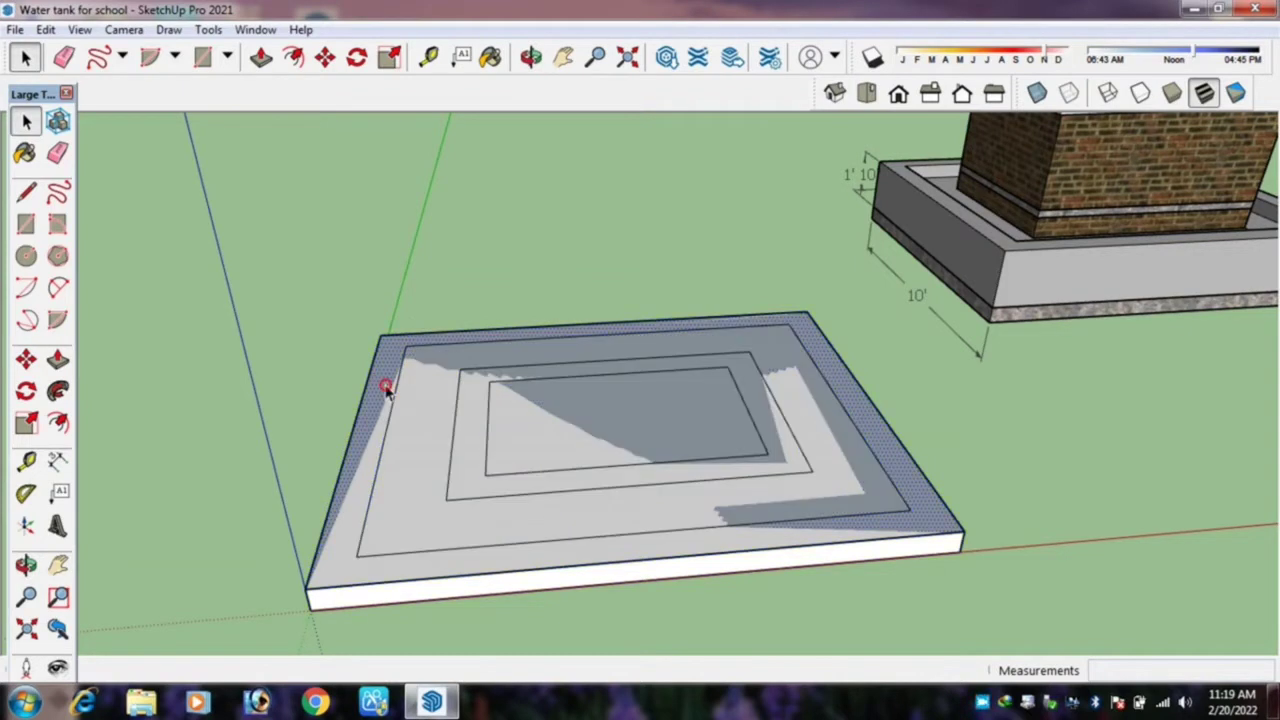
double_click(387, 390)
right_click(386, 388)
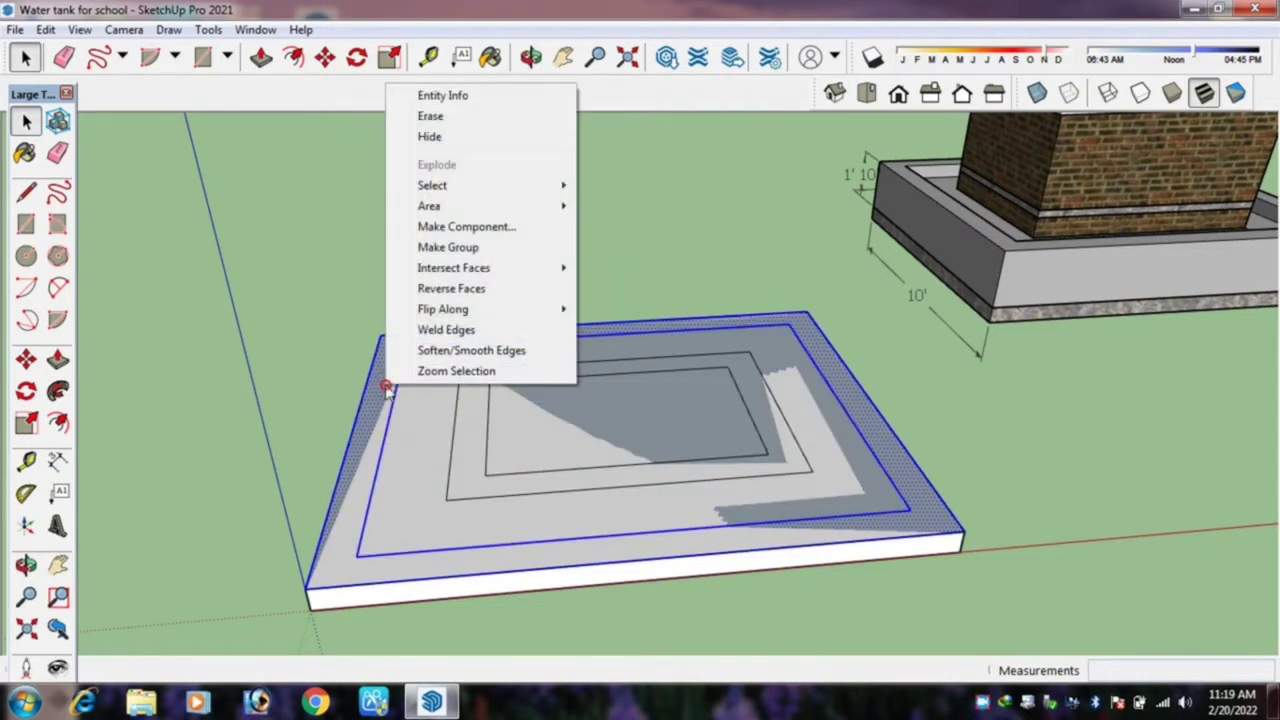
left_click(443, 247)
Inside the ring group, push/pull the face up into the tank's surrounding wall.
double_click(383, 390)
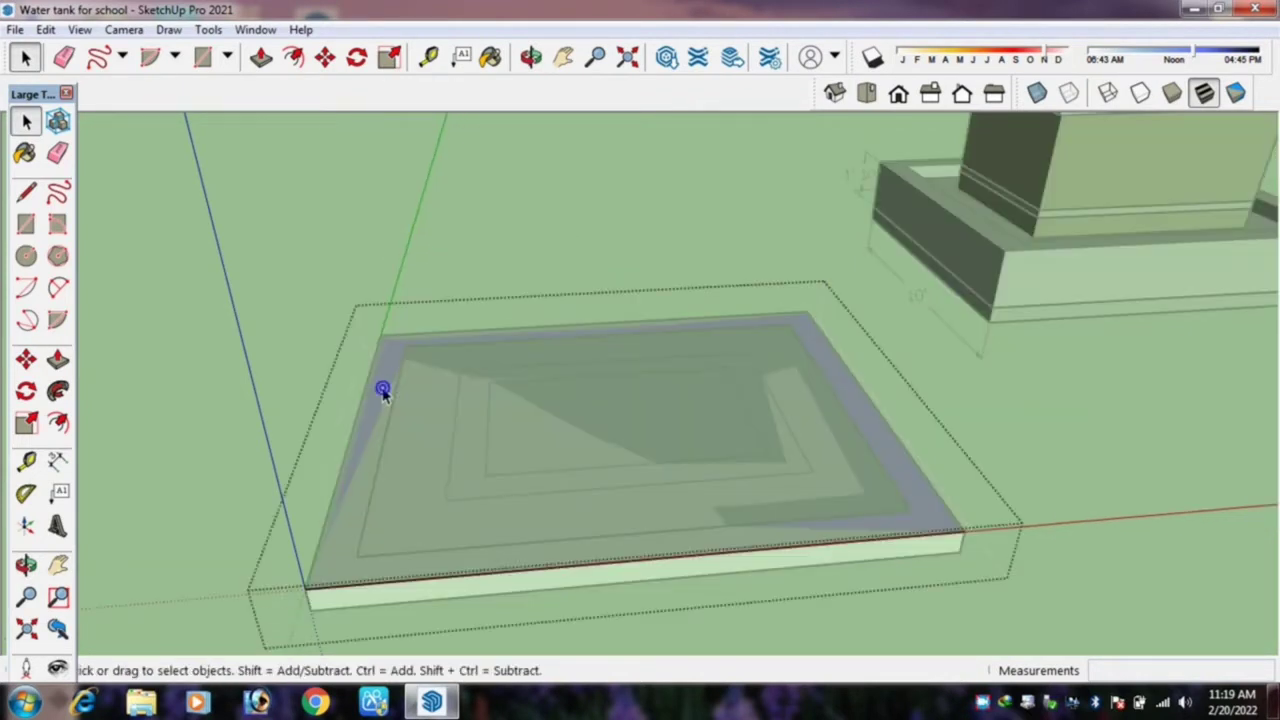
key("p")
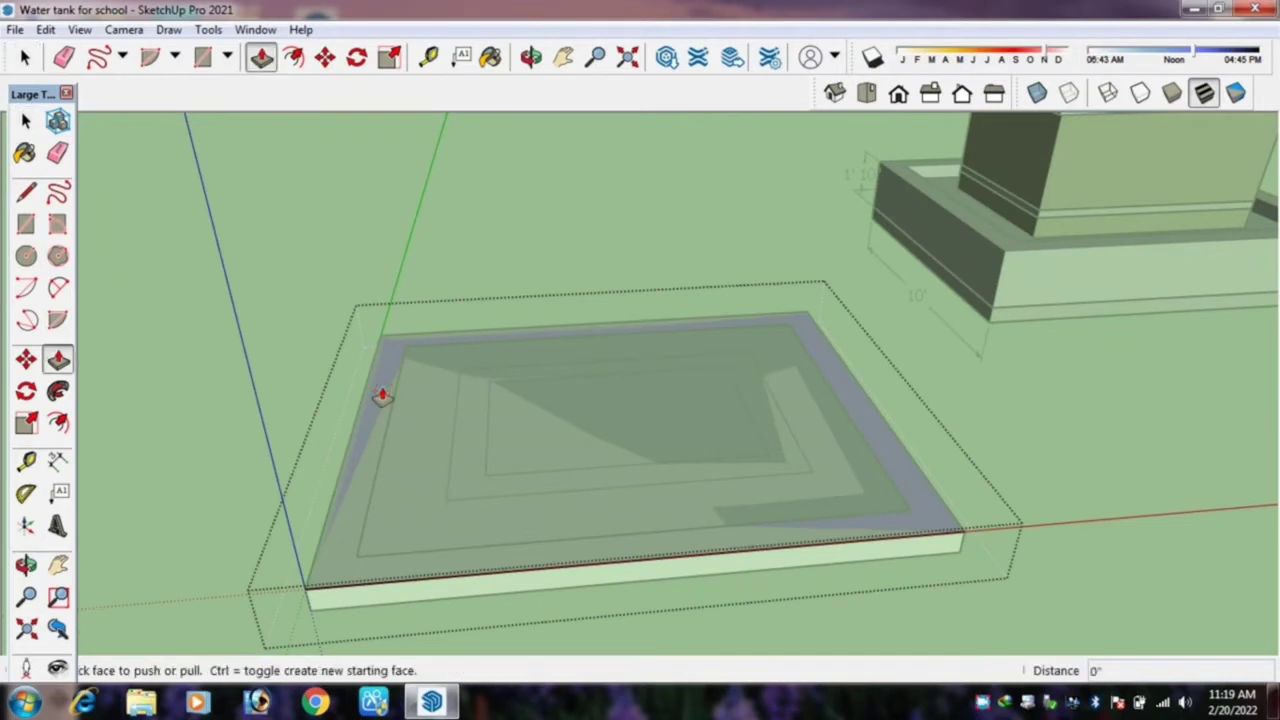
left_click(382, 395)
type("1.5")
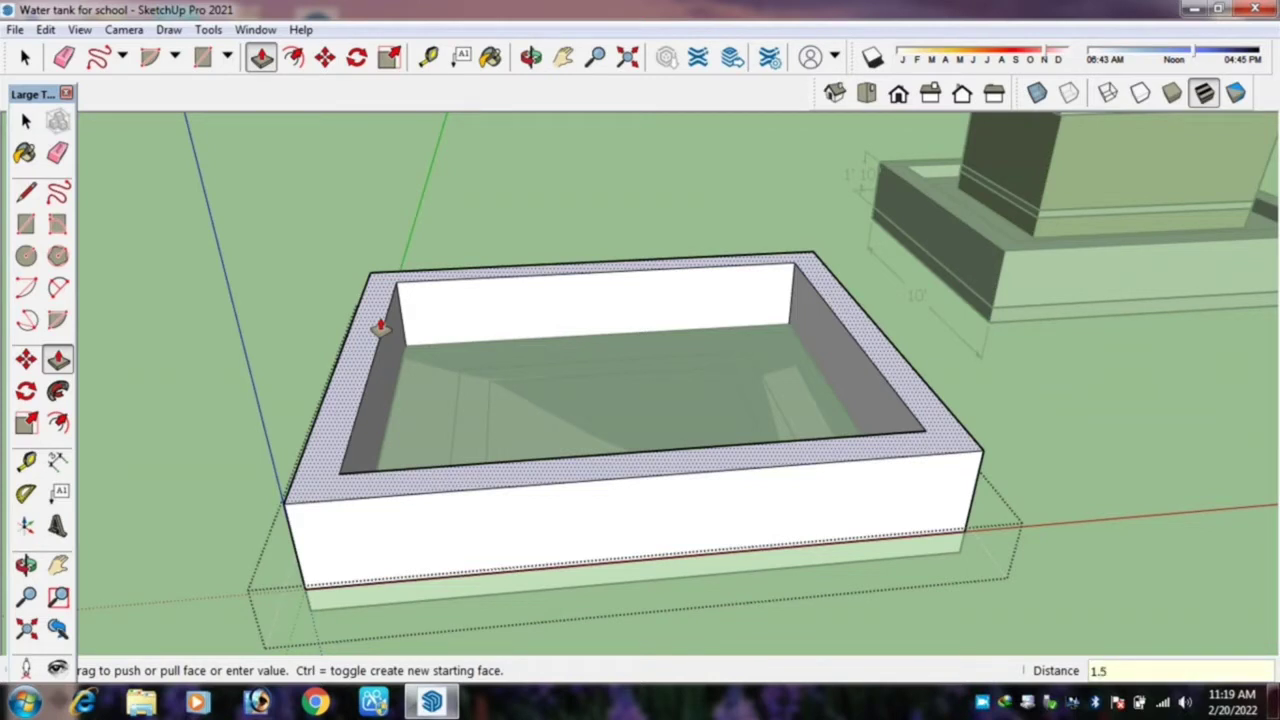
key("Return")
key("space")
mouse_move(554, 466)
middle_mouse_down()
mouse_move(640, 477)
mouse_move(679, 530)
mouse_move(357, 451)
mouse_move(394, 486)
mouse_move(404, 388)
mouse_move(843, 334)
mouse_move(350, 394)
mouse_move(214, 323)
mouse_move(154, 323)
mouse_move(586, 443)
middle_mouse_up()
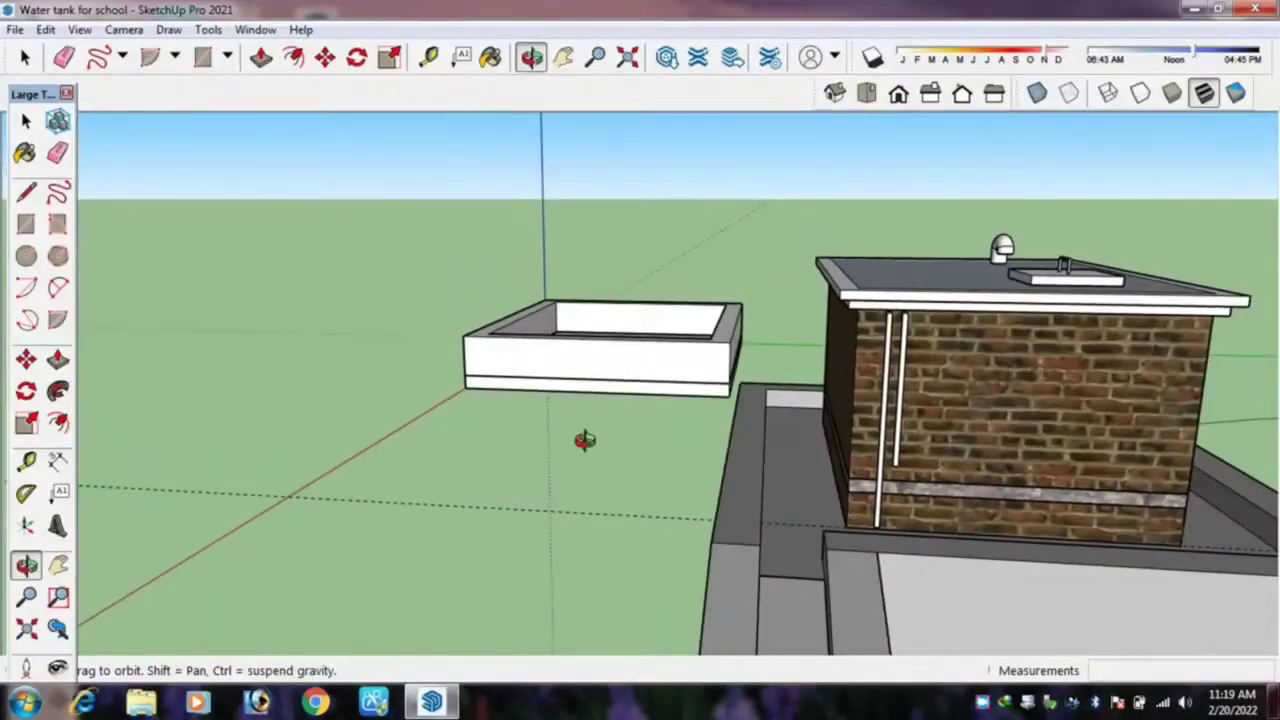
Select the floor ring inside the tank and make it a group.
scroll(812, 462, "up", 2)
mouse_move(812, 462)
middle_mouse_down()
mouse_move(503, 334)
mouse_move(569, 417)
mouse_move(418, 136)
middle_mouse_up()
scroll(418, 136, "up", 3)
scroll(443, 214, "up", 3)
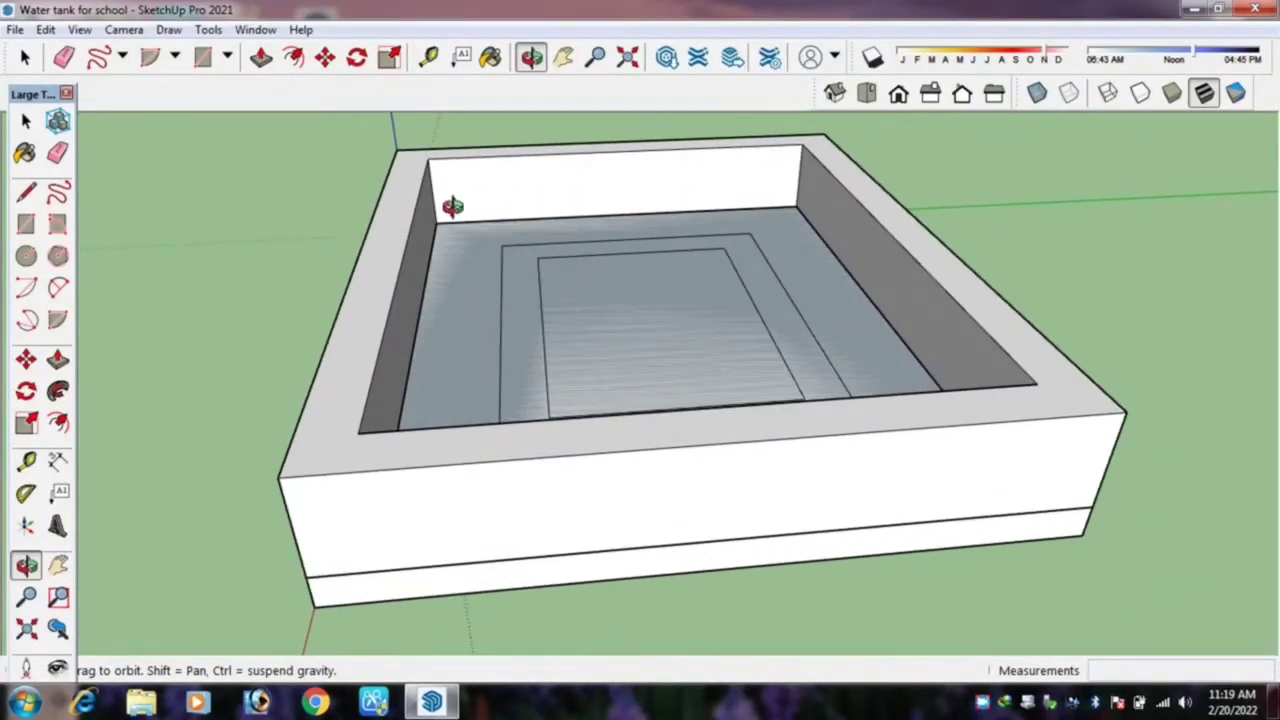
scroll(453, 206, "down", 3)
mouse_move(329, 194)
middle_mouse_down()
mouse_move(880, 457)
mouse_move(494, 234)
middle_mouse_up()
scroll(494, 234, "up", 3)
scroll(560, 284, "up", 2)
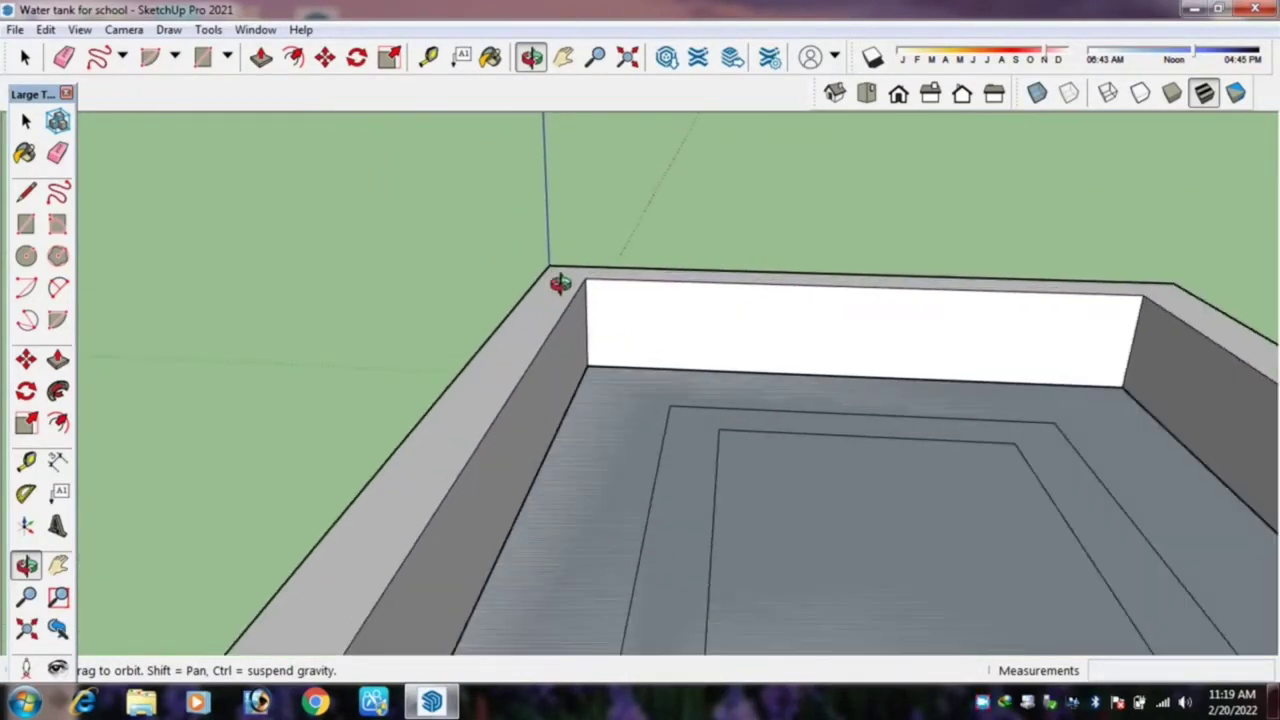
scroll(597, 297, "down", 1)
scroll(594, 334, "down", 1)
scroll(550, 328, "down", 2)
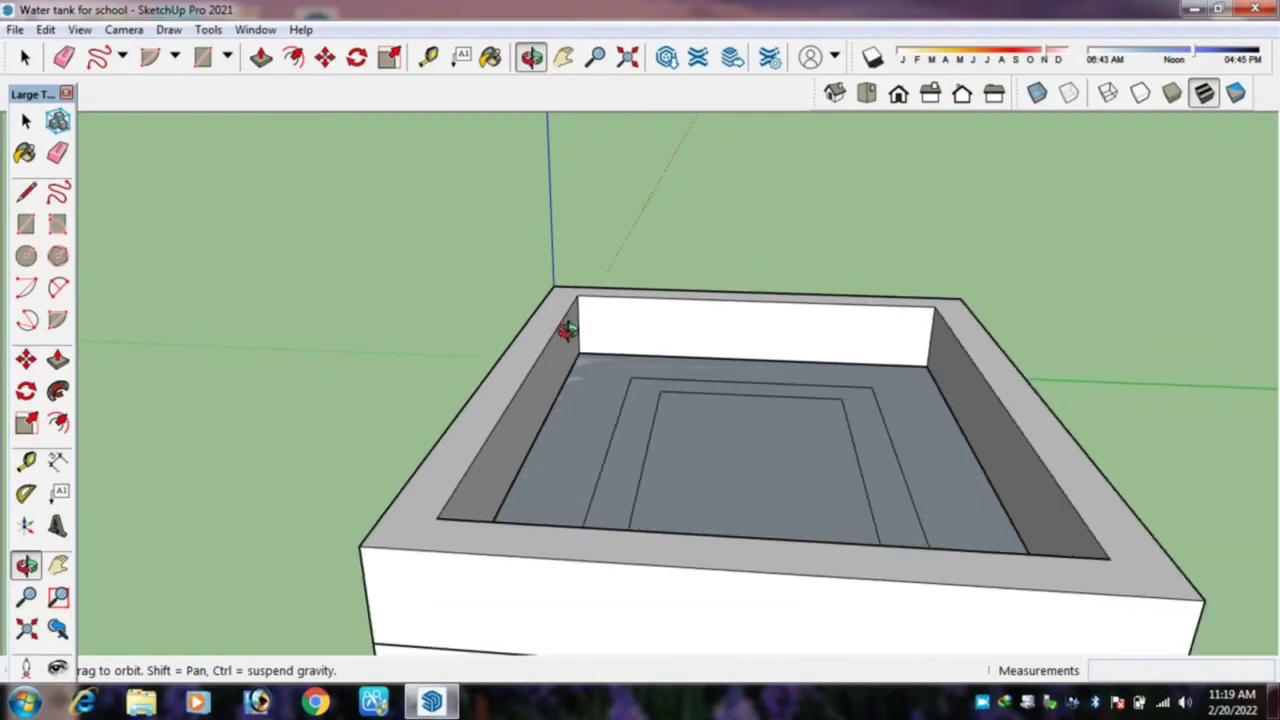
key("space")
left_click(587, 405)
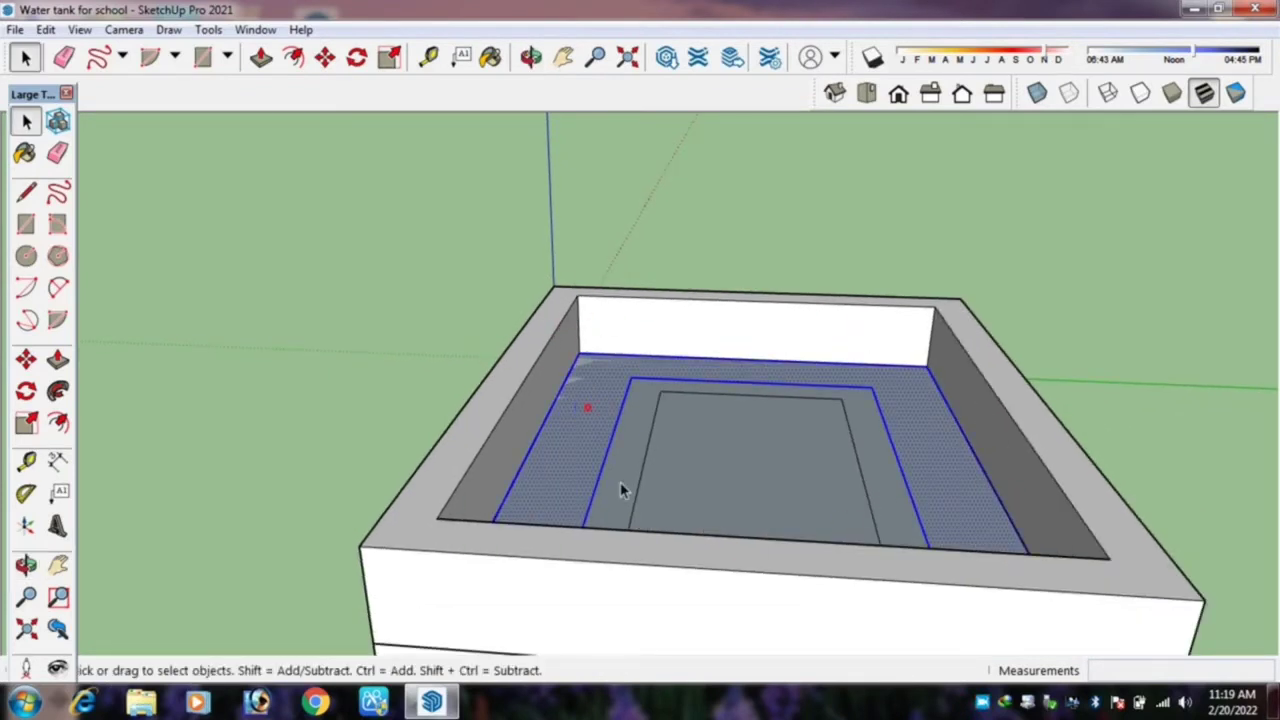
right_click(573, 400)
left_click(631, 261)
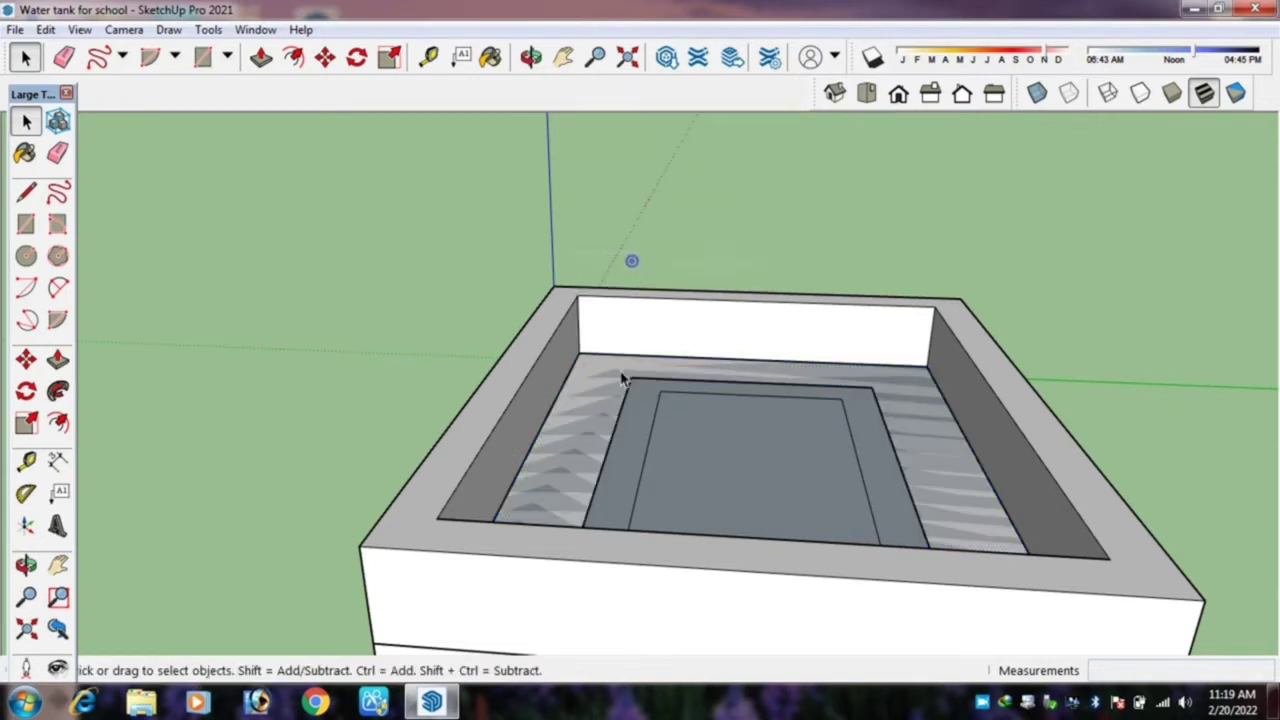
Push/pull the floor ring by 1' to form a step inside the tank.
key("p")
left_click(591, 412)
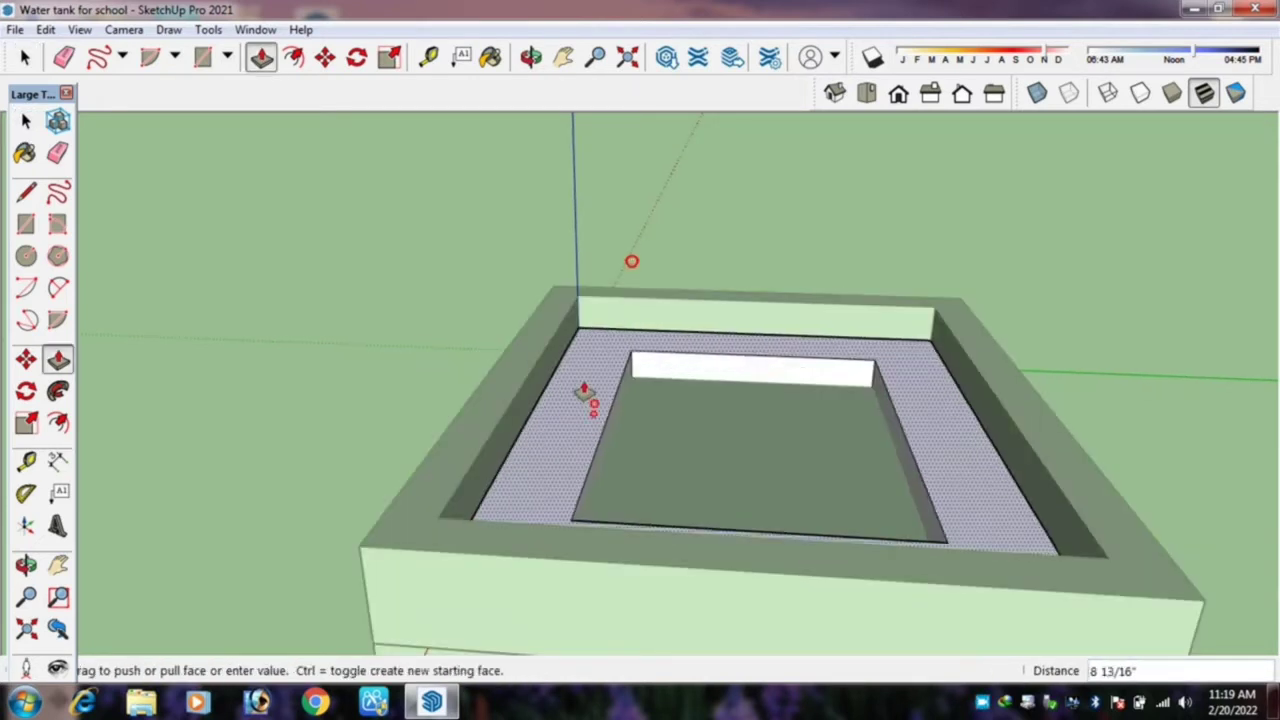
type("1'")
left_click(643, 437)
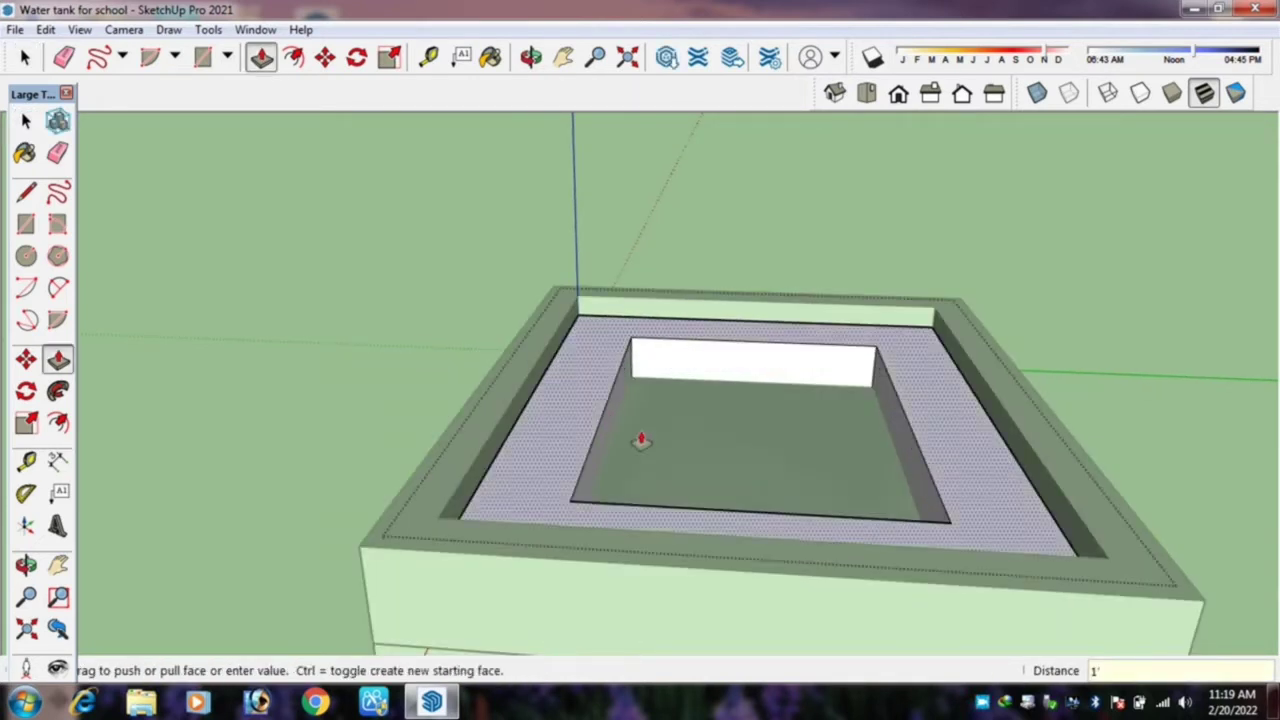
mouse_move(643, 437)
middle_mouse_down()
mouse_move(727, 390)
mouse_move(714, 409)
mouse_move(591, 409)
mouse_move(543, 514)
mouse_move(668, 569)
mouse_move(529, 509)
middle_mouse_up()
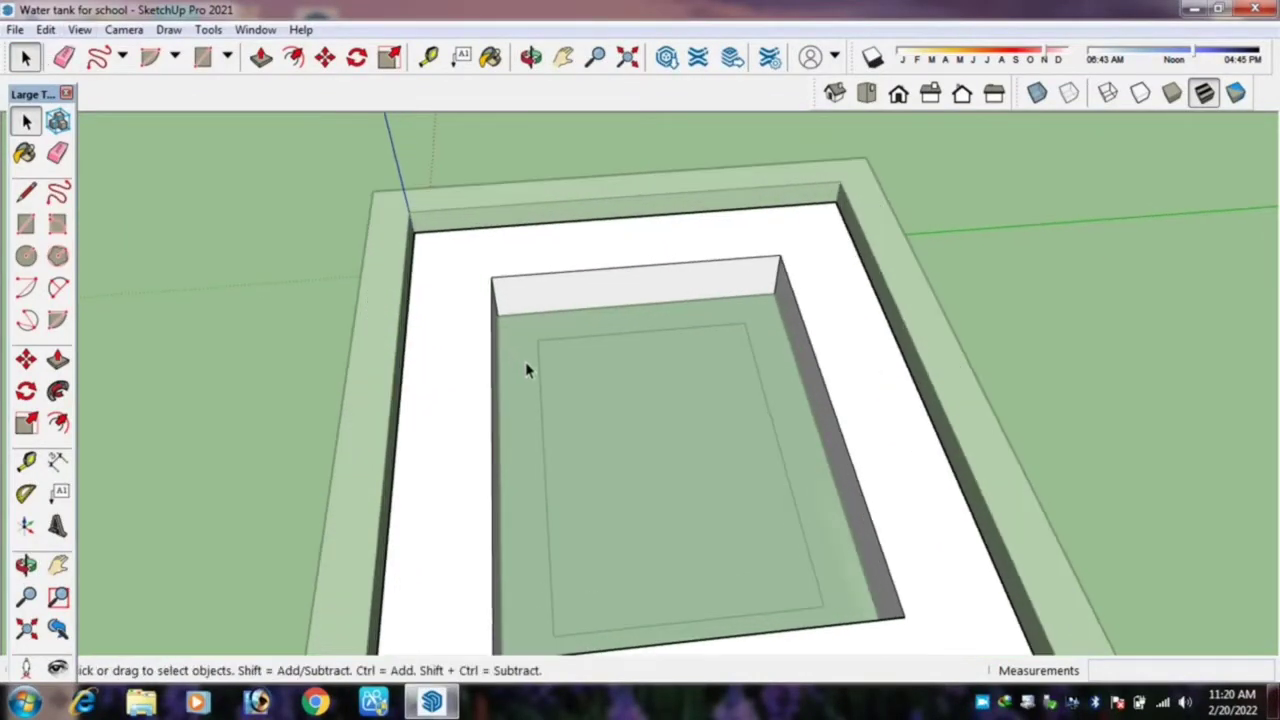
middle_click_drag(529, 371, 563, 380)
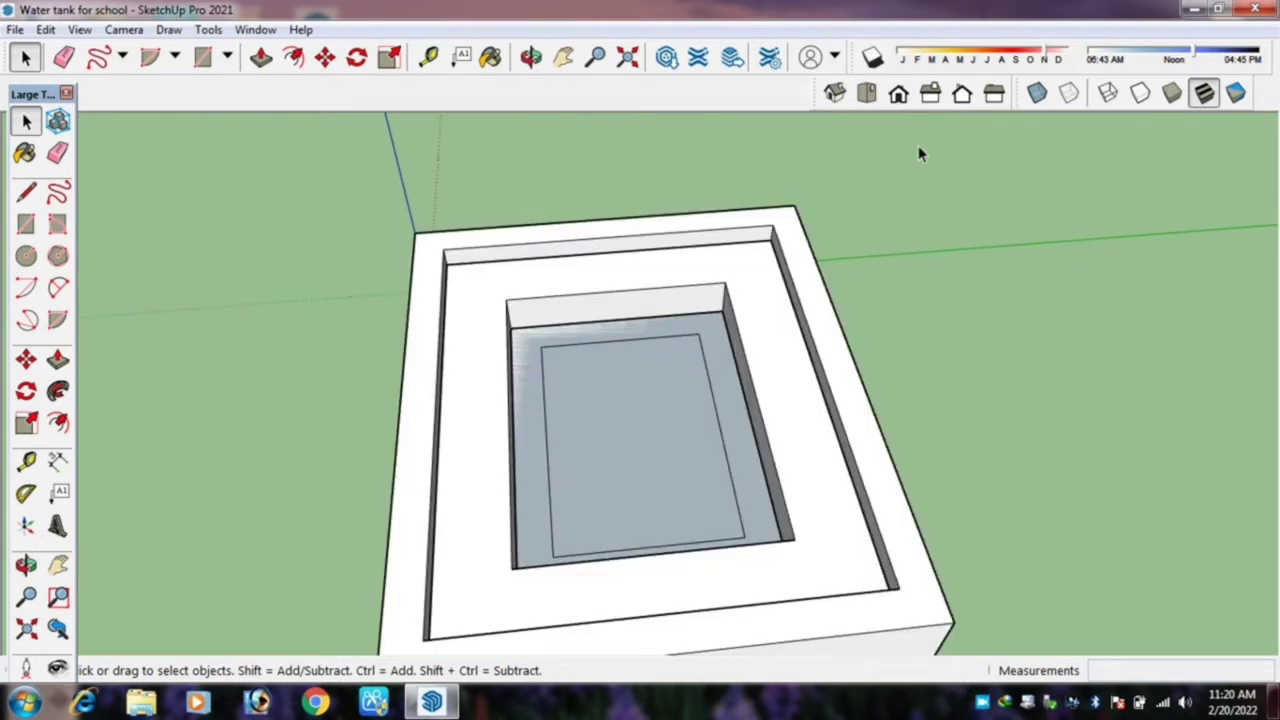
Select the innermost floor ring face with its edges and make it a group.
scroll(493, 396, "up", 2)
left_click(536, 396)
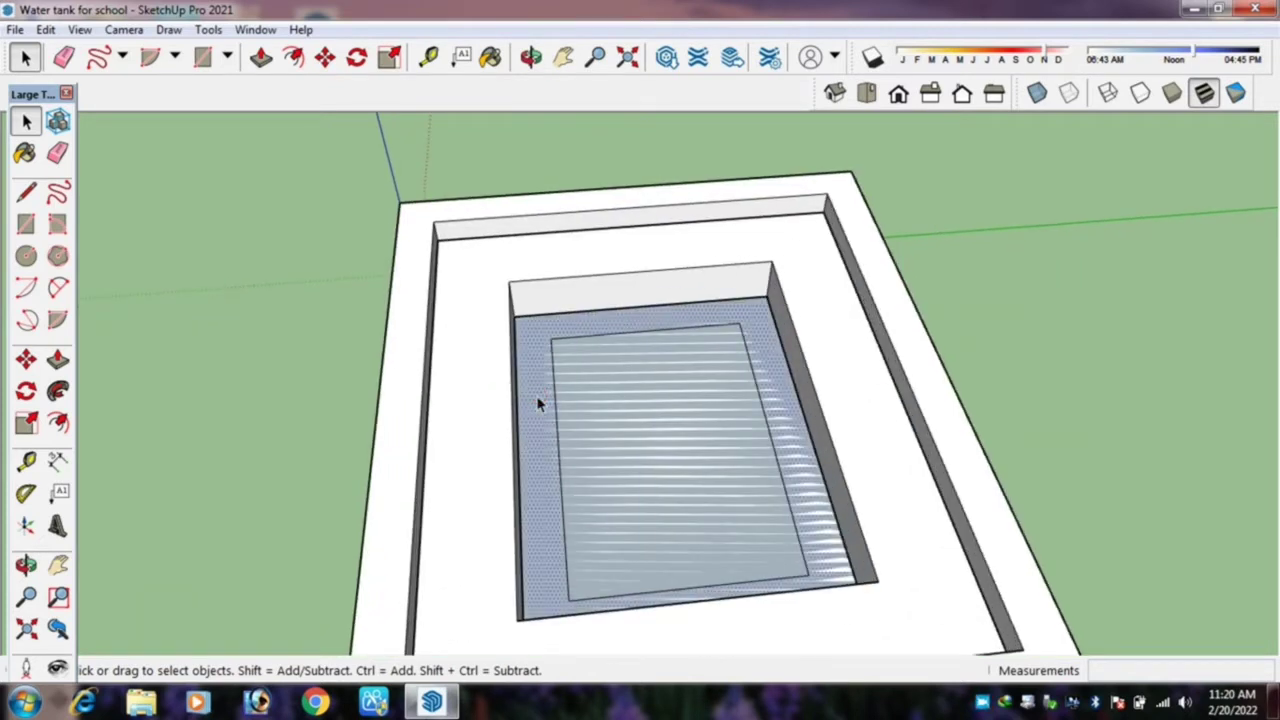
double_click(536, 398)
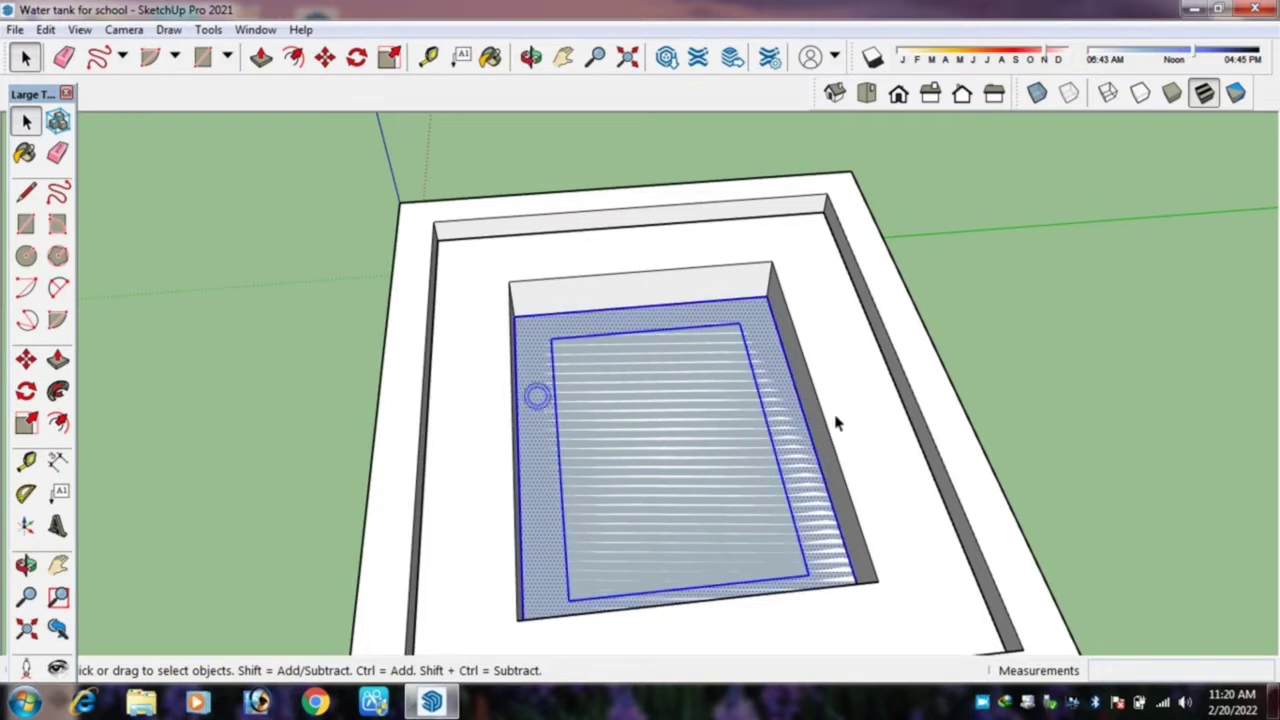
right_click(527, 357)
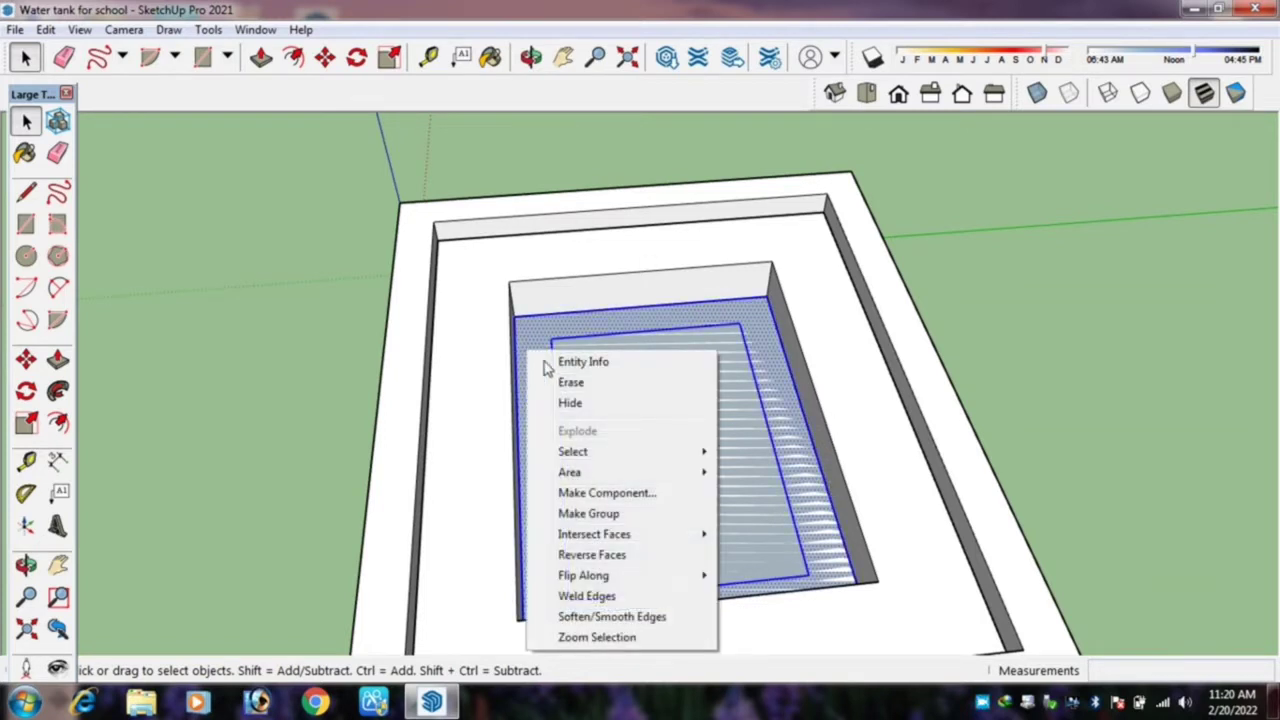
left_click(588, 513)
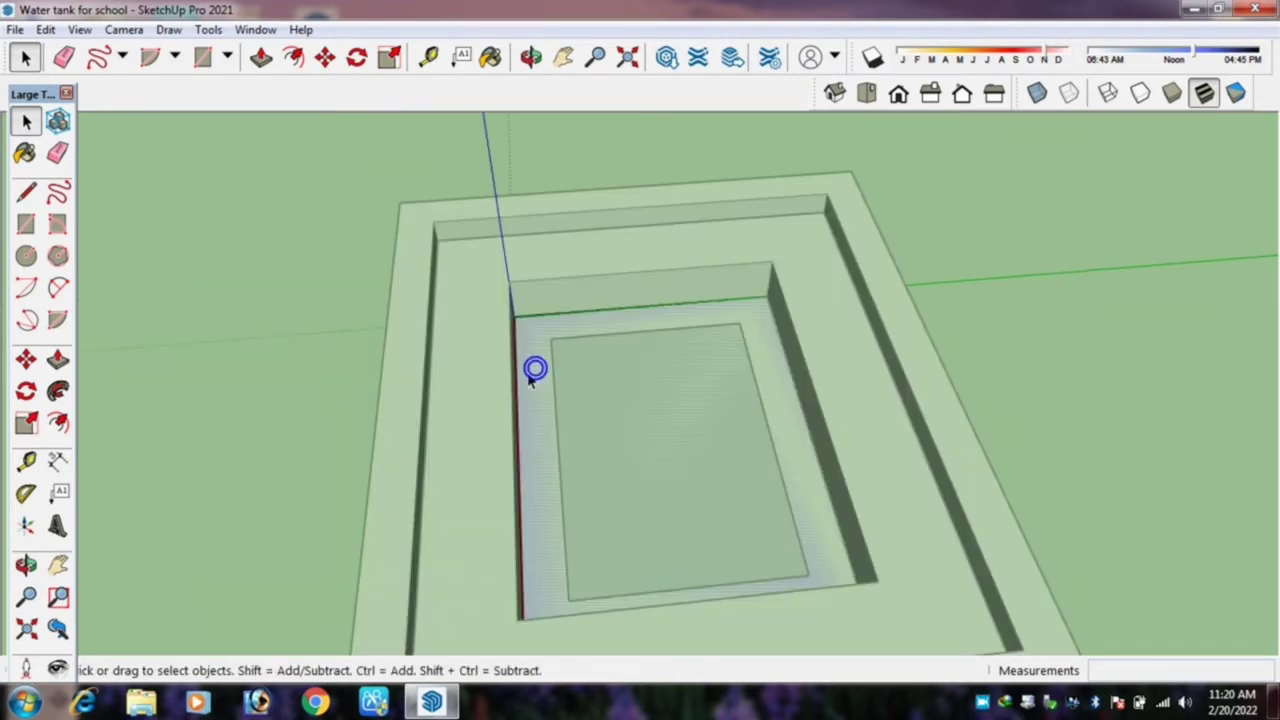
Pull the grouped ring up about 1' into a raised ledge around the opening.
key("p")
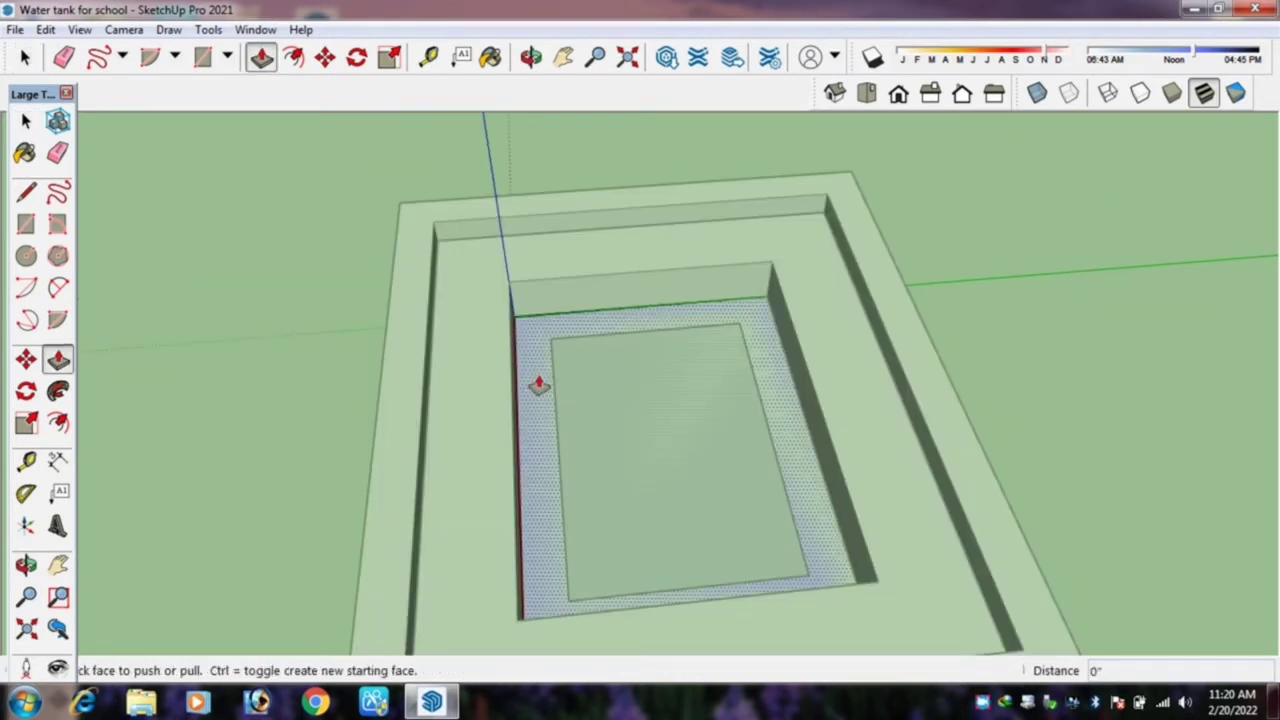
mouse_move(540, 382)
left_mouse_down()
mouse_move(514, 218)
mouse_move(500, 363)
mouse_move(522, 266)
mouse_move(509, 291)
left_mouse_up()
scroll(520, 268, "down", 2)
Settle the inner box at its final height of about 4'.
mouse_move(509, 291)
middle_mouse_down()
mouse_move(530, 405)
mouse_move(940, 366)
mouse_move(900, 386)
mouse_move(921, 268)
middle_mouse_up()
scroll(1000, 300, "up", 2)
scroll(1046, 320, "up", 2)
Measure the existing tank's wall height, roughly 3' 11", with the Tape Measure.
key("t")
scroll(1046, 280, "up", 2)
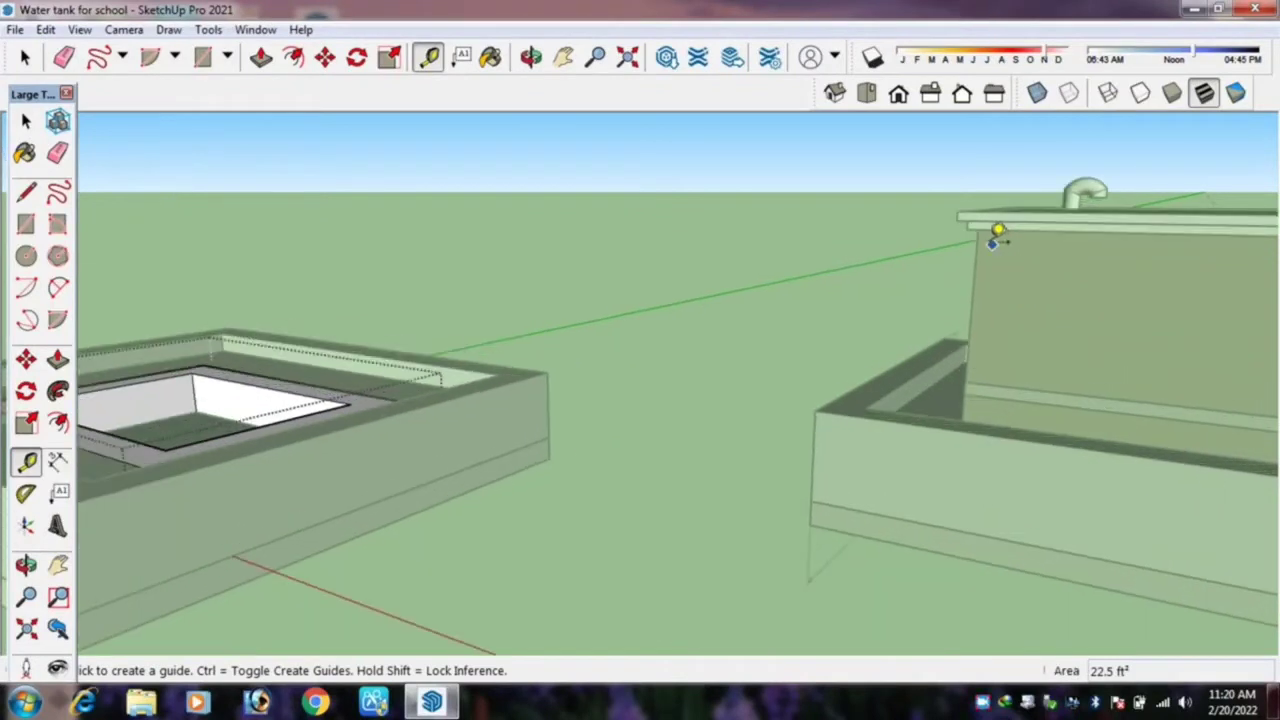
scroll(1000, 234, "up", 2)
left_click(947, 530)
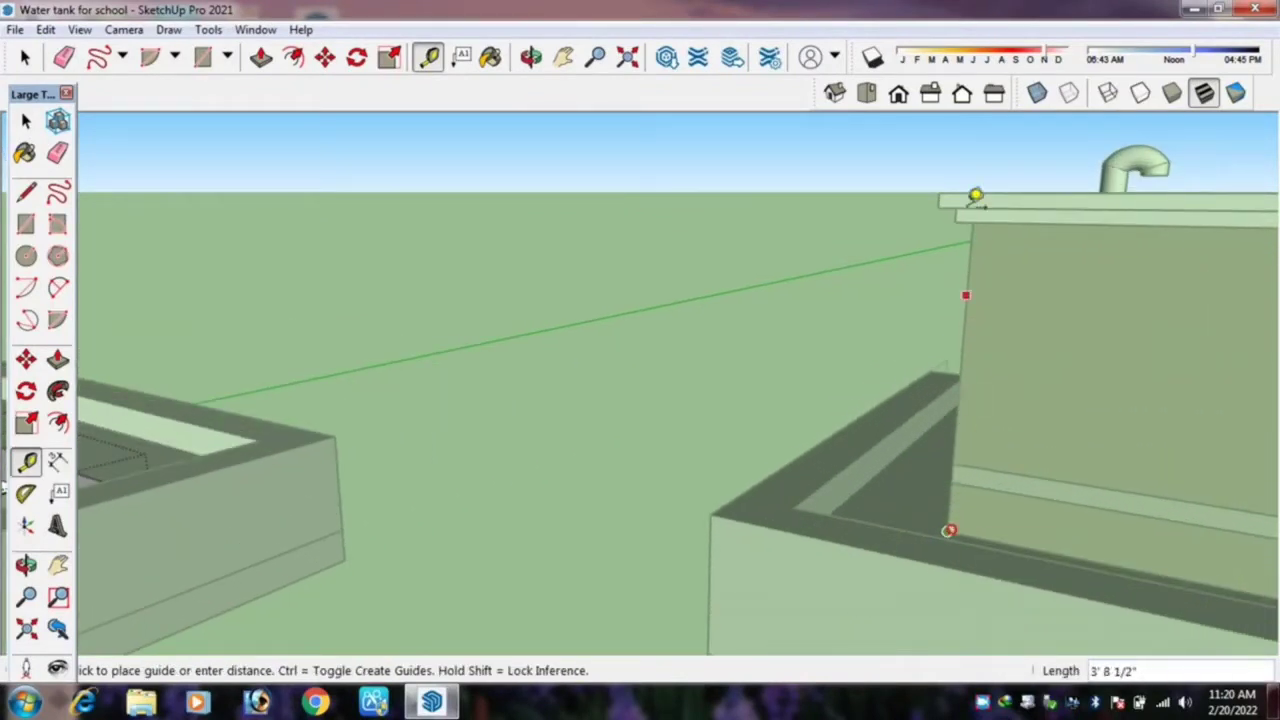
scroll(975, 200, "up", 2)
scroll(982, 215, "up", 1)
scroll(982, 218, "up", 1)
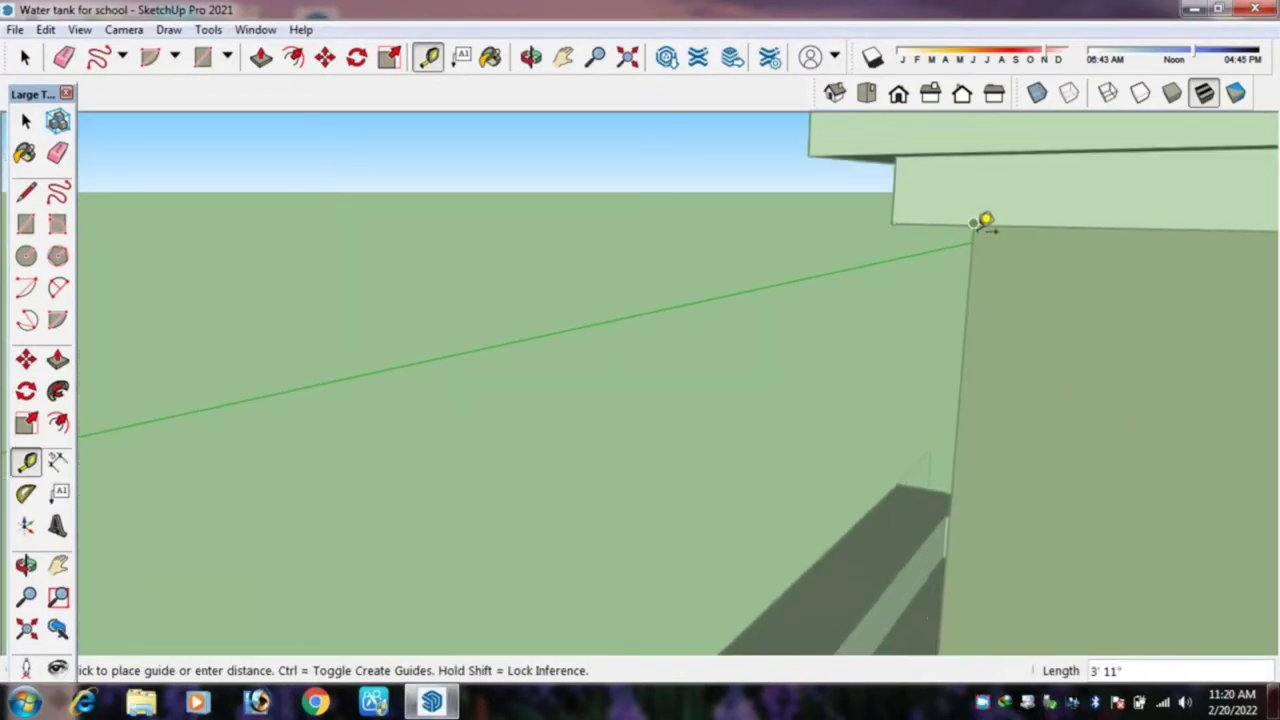
scroll(982, 210, "up", 1)
scroll(982, 200, "up", 1)
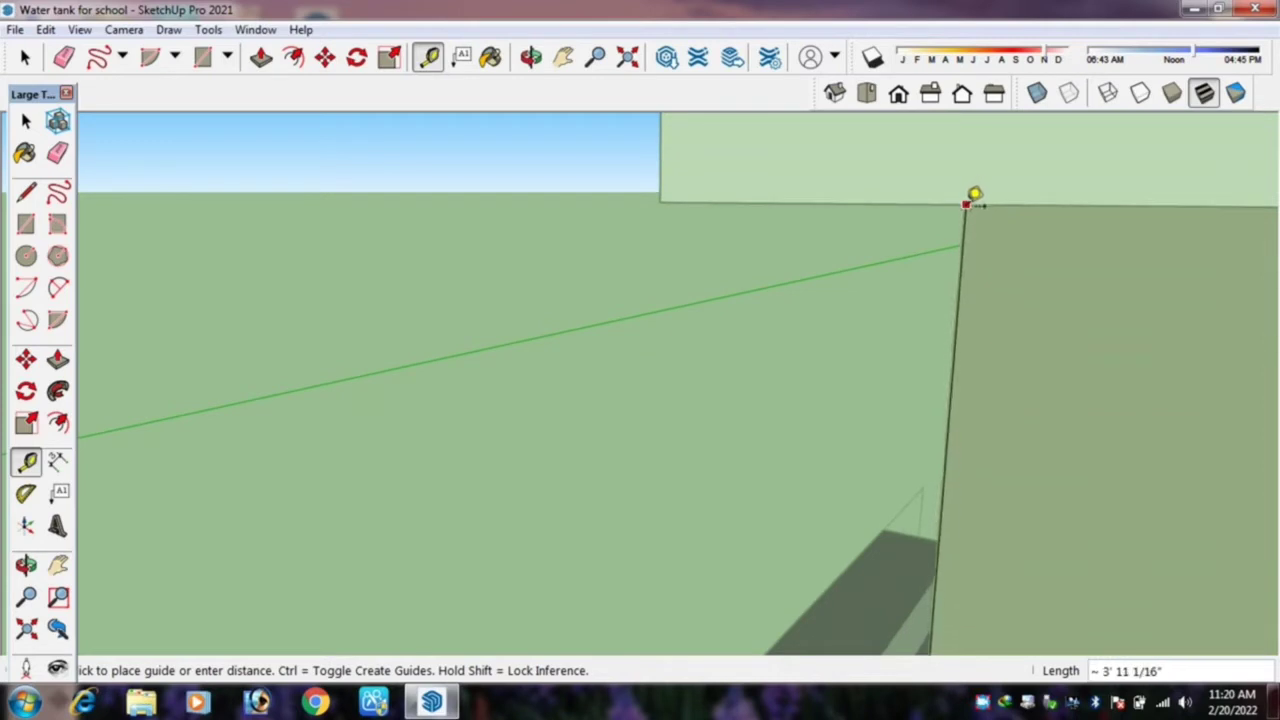
scroll(1006, 277, "down", 1)
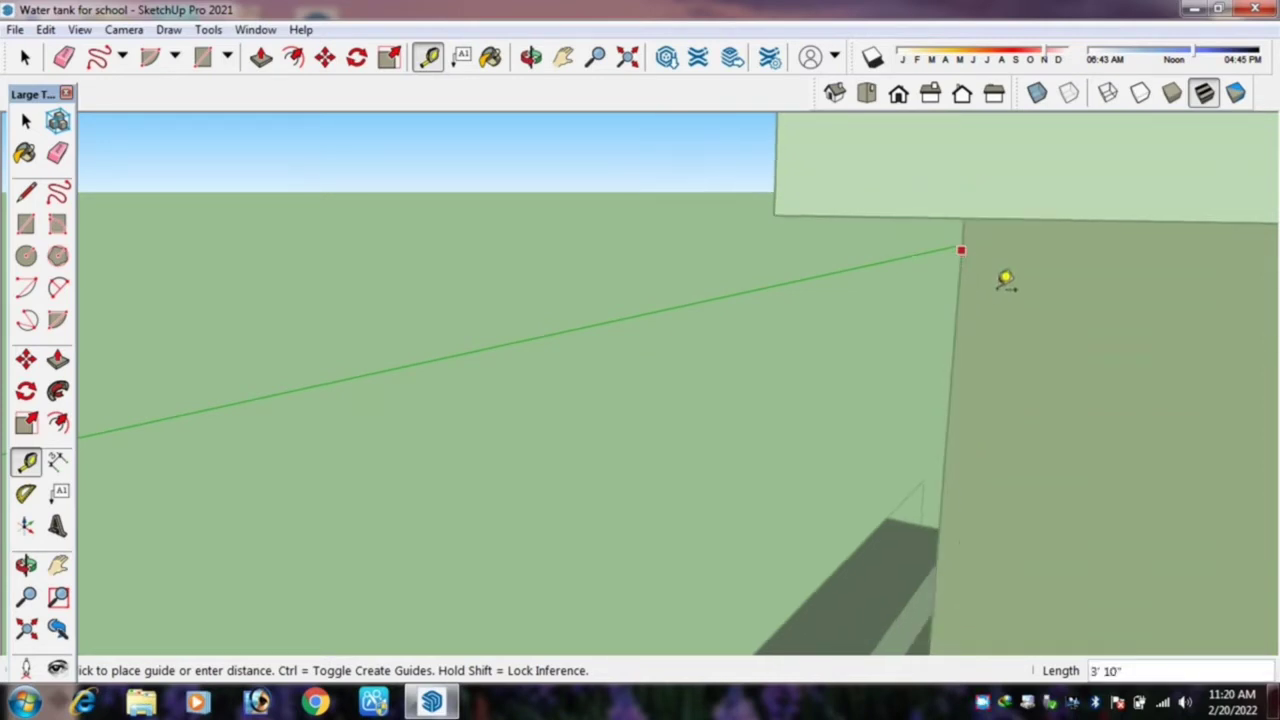
scroll(791, 277, "down", 2)
scroll(946, 449, "down", 2)
left_click(930, 405)
scroll(905, 280, "down", 2)
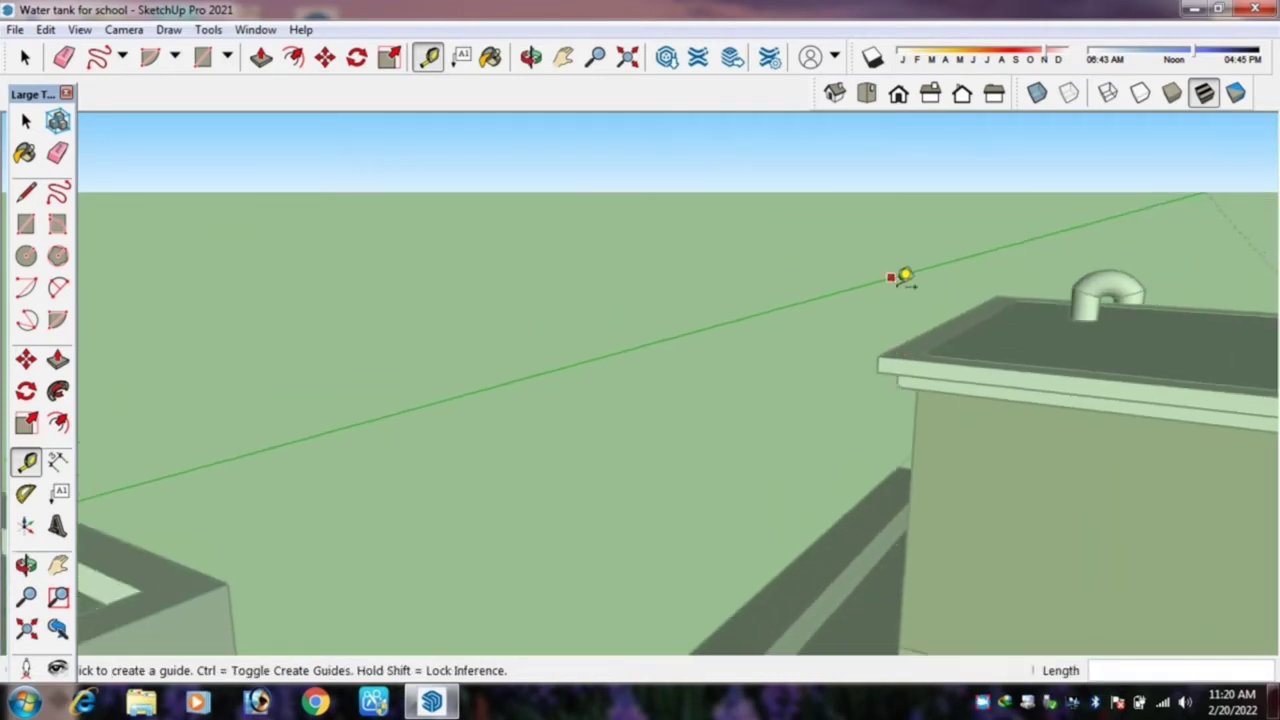
scroll(886, 283, "down", 2)
scroll(860, 283, "down", 2)
scroll(700, 350, "down", 1)
Orbit the view down onto the new base's square opening.
middle_click_drag(622, 403, 371, 480)
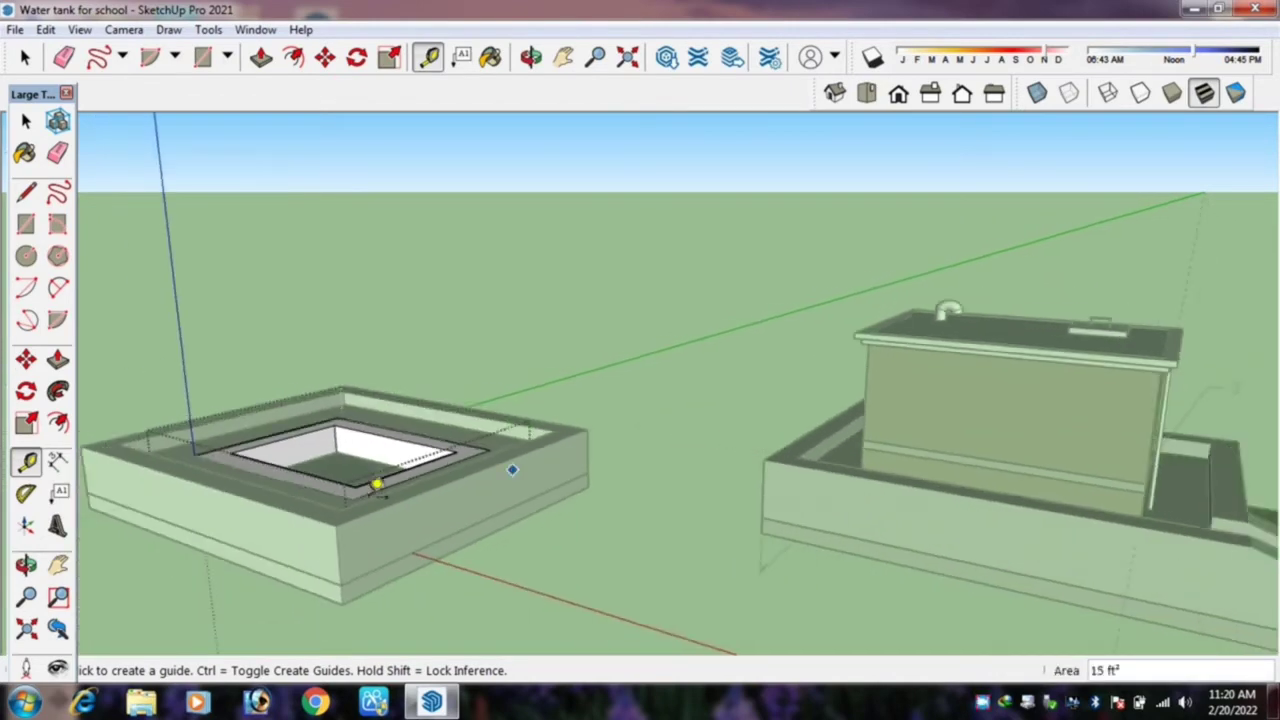
left_click(364, 495)
left_click(281, 571)
mouse_move(474, 543)
middle_mouse_down()
mouse_move(314, 614)
mouse_move(508, 343)
middle_mouse_up()
scroll(508, 340, "up", 3)
Pull the ring inside the square opening up about 4' into open-topped tank walls.
key("p")
scroll(502, 350, "up", 2)
left_click(495, 356)
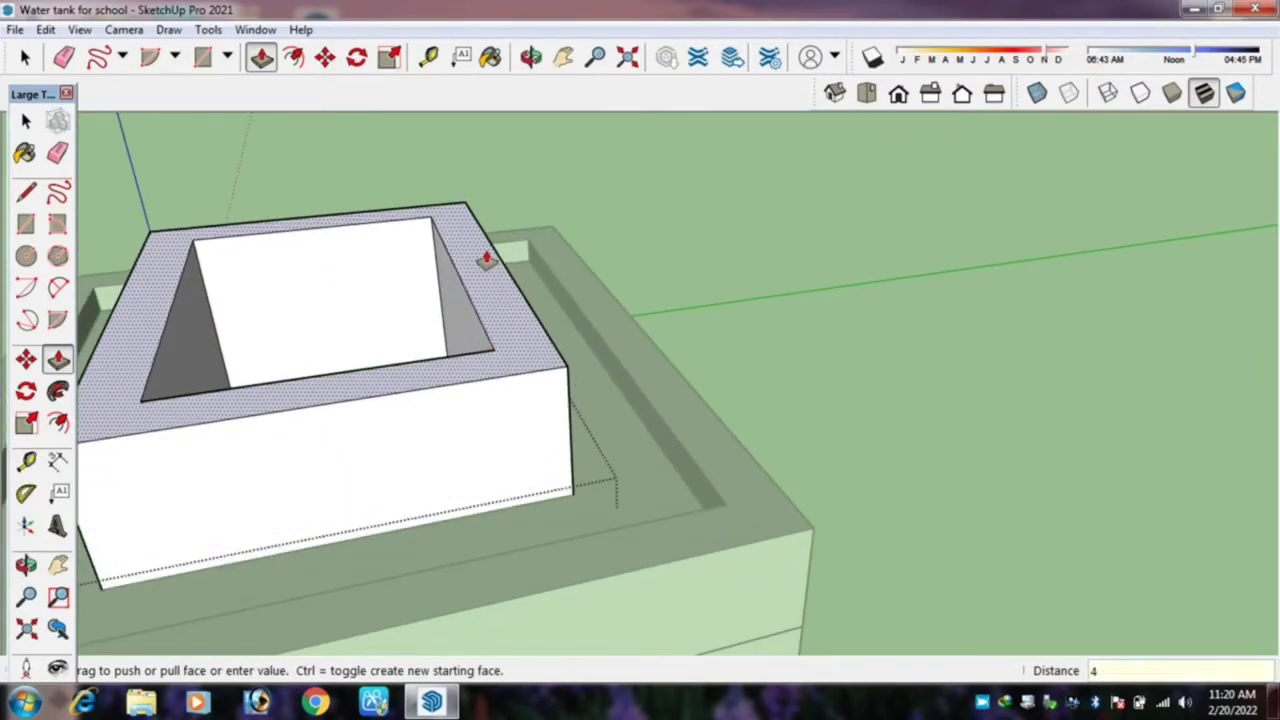
key("Return")
scroll(751, 494, "down", 2)
key("space")
scroll(711, 449, "down", 1)
scroll(707, 447, "down", 1)
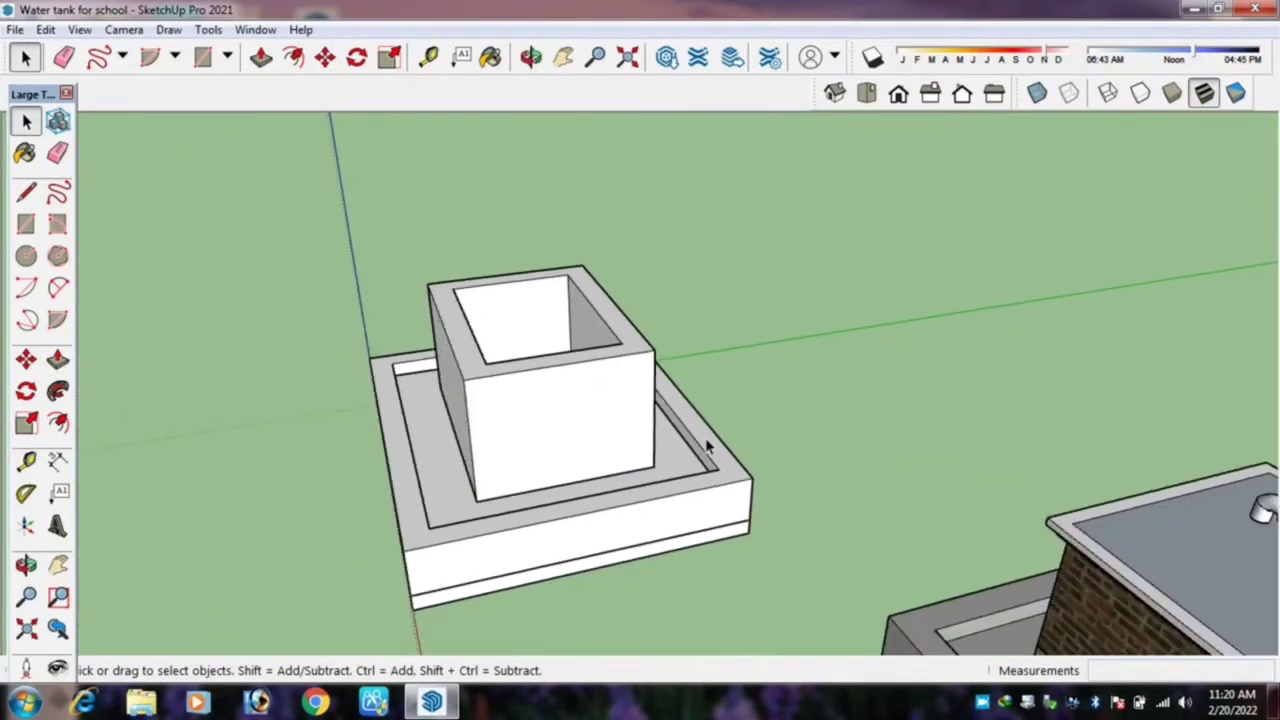
mouse_move(707, 447)
middle_mouse_down()
mouse_move(423, 526)
mouse_move(543, 477)
mouse_move(729, 320)
mouse_move(669, 342)
mouse_move(611, 414)
mouse_move(630, 366)
mouse_move(849, 371)
mouse_move(617, 369)
mouse_move(627, 373)
mouse_move(540, 397)
mouse_move(463, 343)
mouse_move(700, 358)
middle_mouse_up()
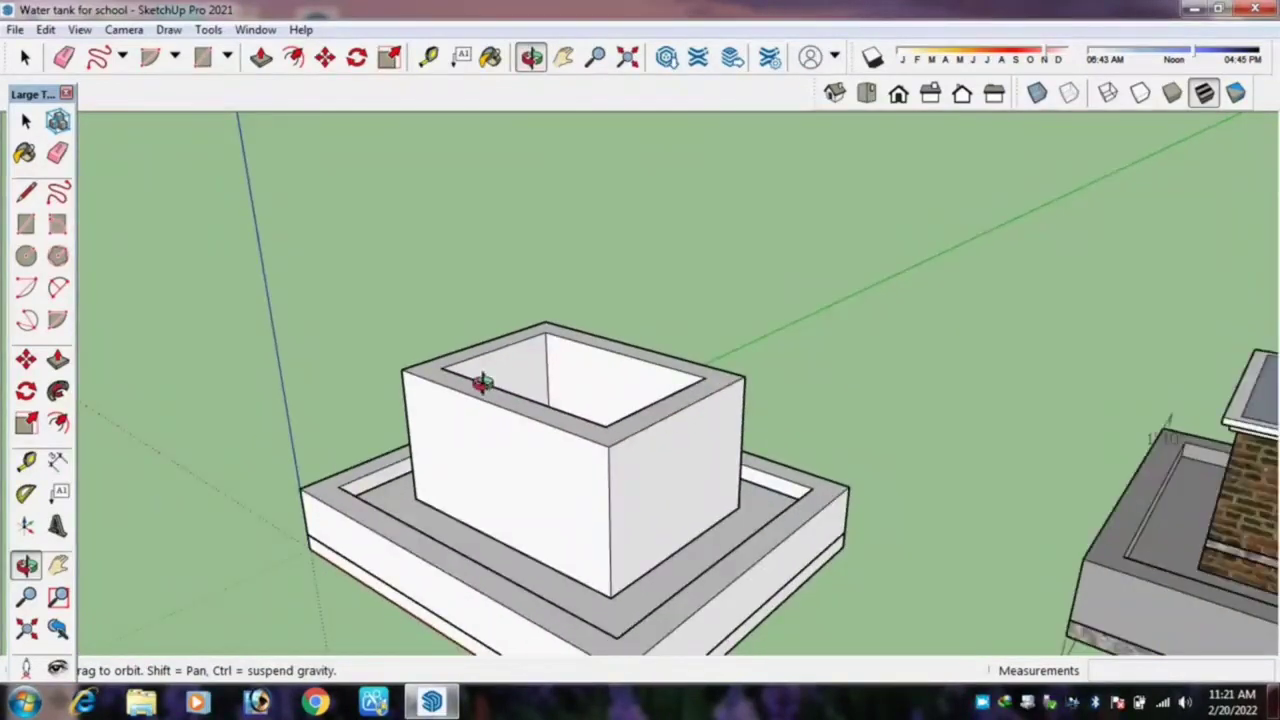
Draw a rectangle corner to corner over the tank's open top.
key("r")
scroll(410, 348, "up", 2)
scroll(418, 380, "up", 3)
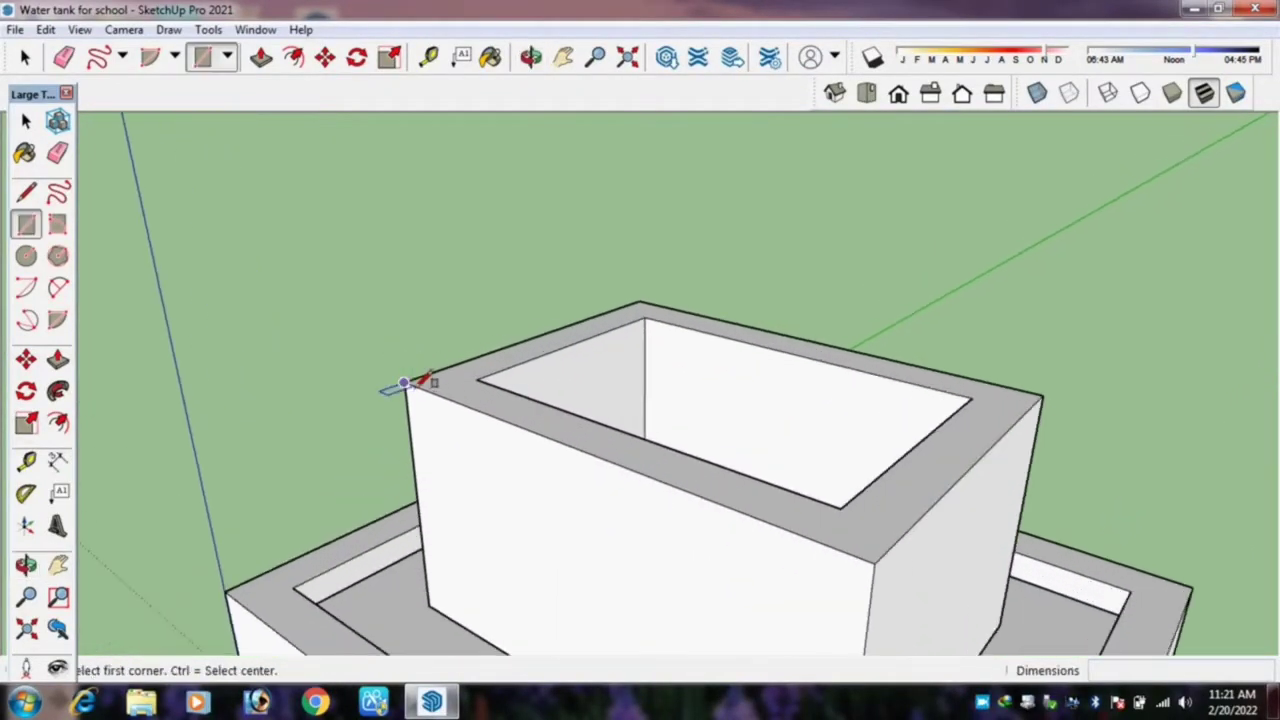
left_click(404, 382)
scroll(404, 382, "down", 2)
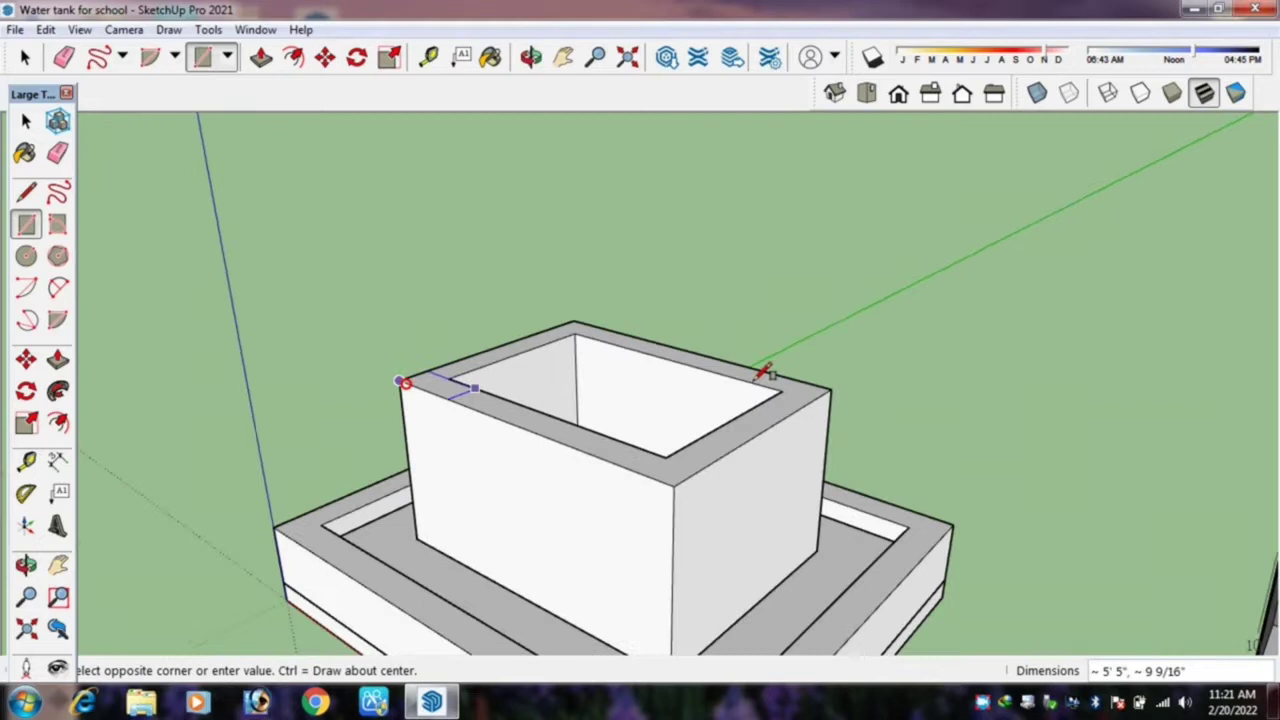
left_click(831, 387)
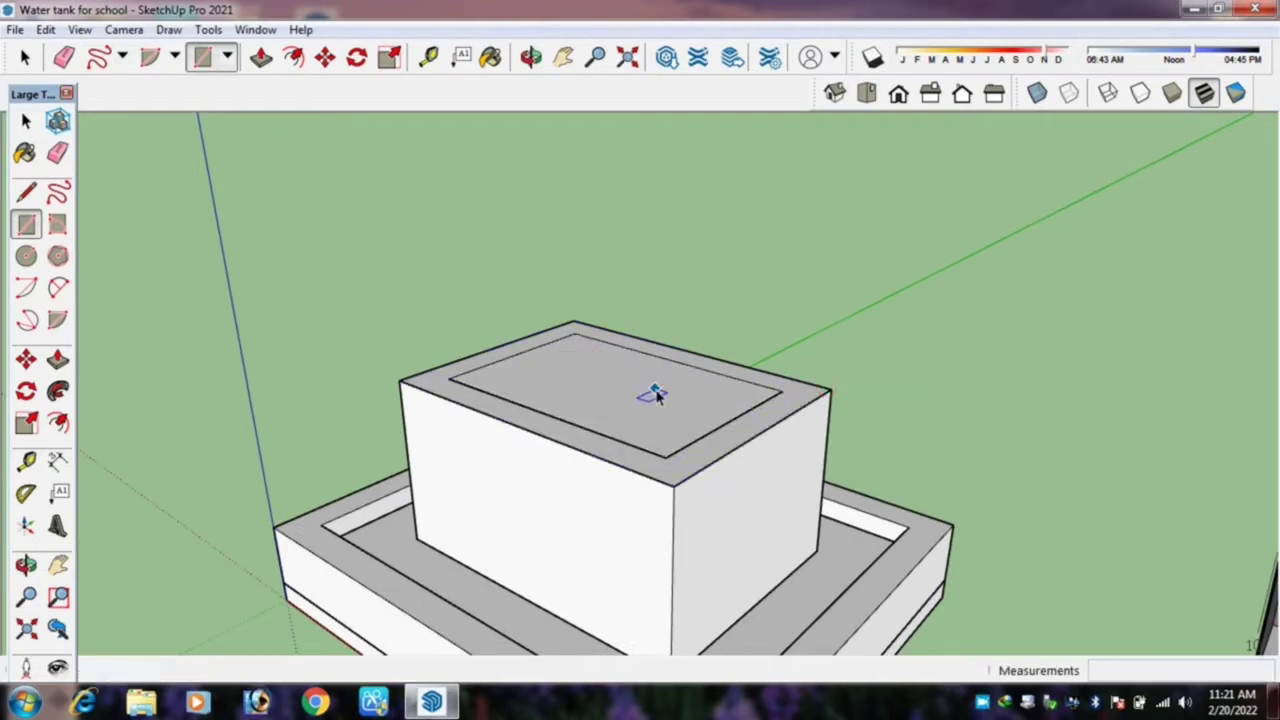
Make the new top face and its edges a group.
key("space")
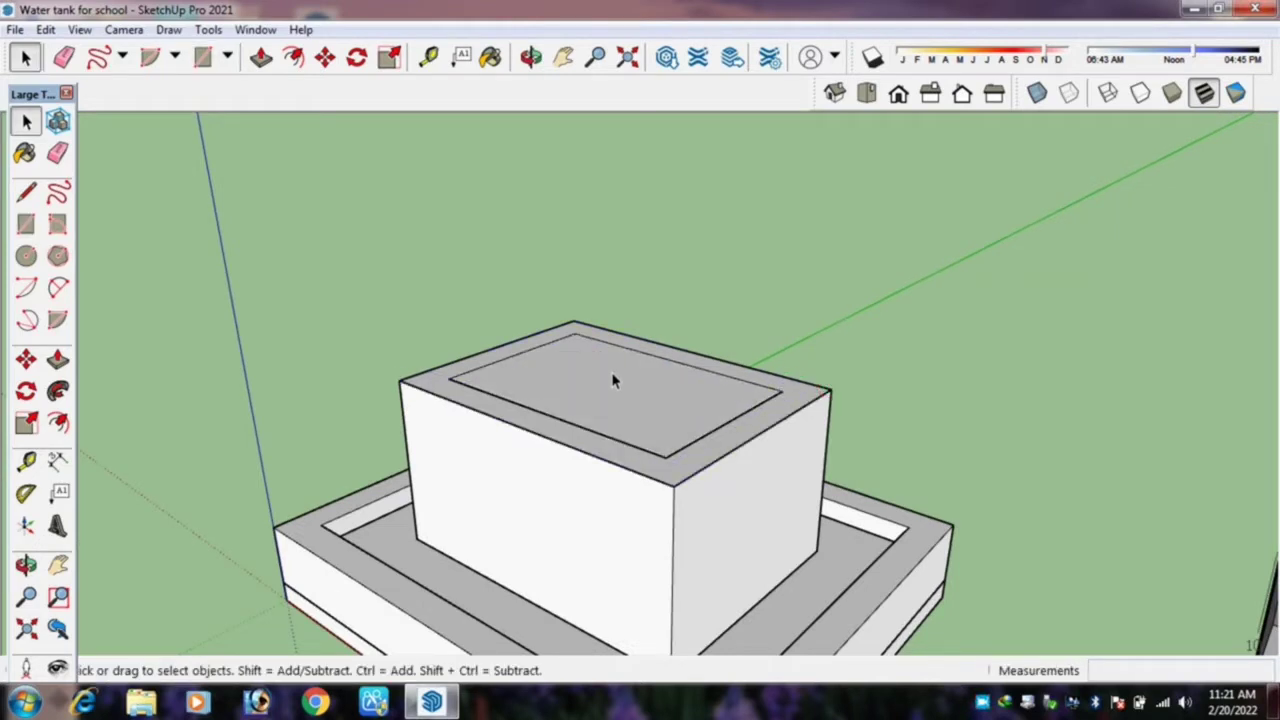
double_click(613, 380)
right_click(610, 373)
left_click(660, 536)
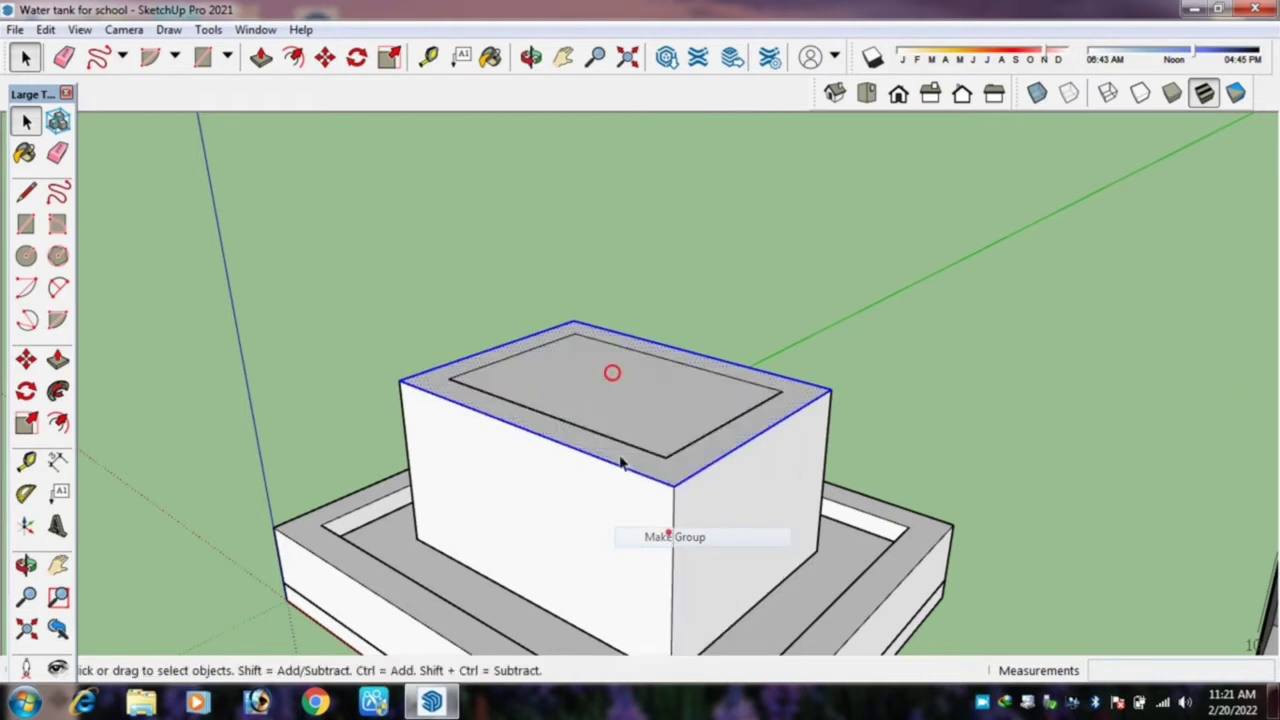
double_click(604, 392)
Pull the grouped top face up 4 inches into a thin lid slab on the tank.
key("p")
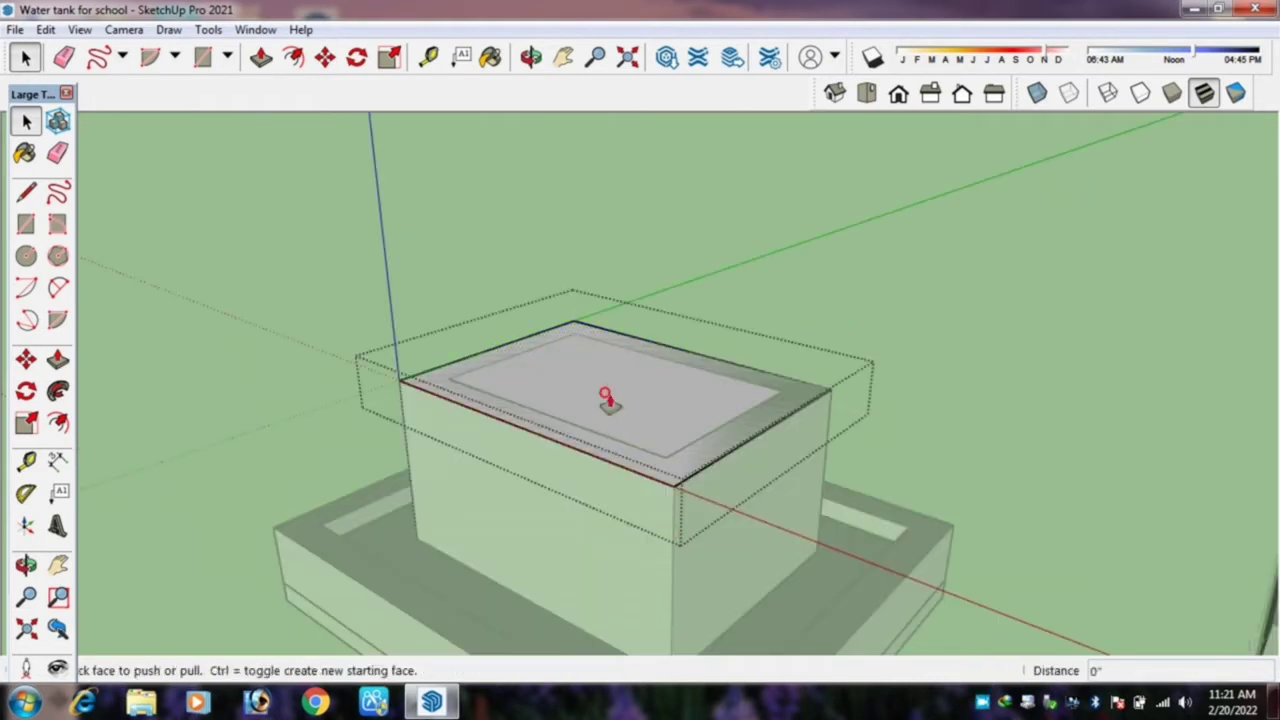
left_click_drag(607, 400, 610, 360)
type("4")
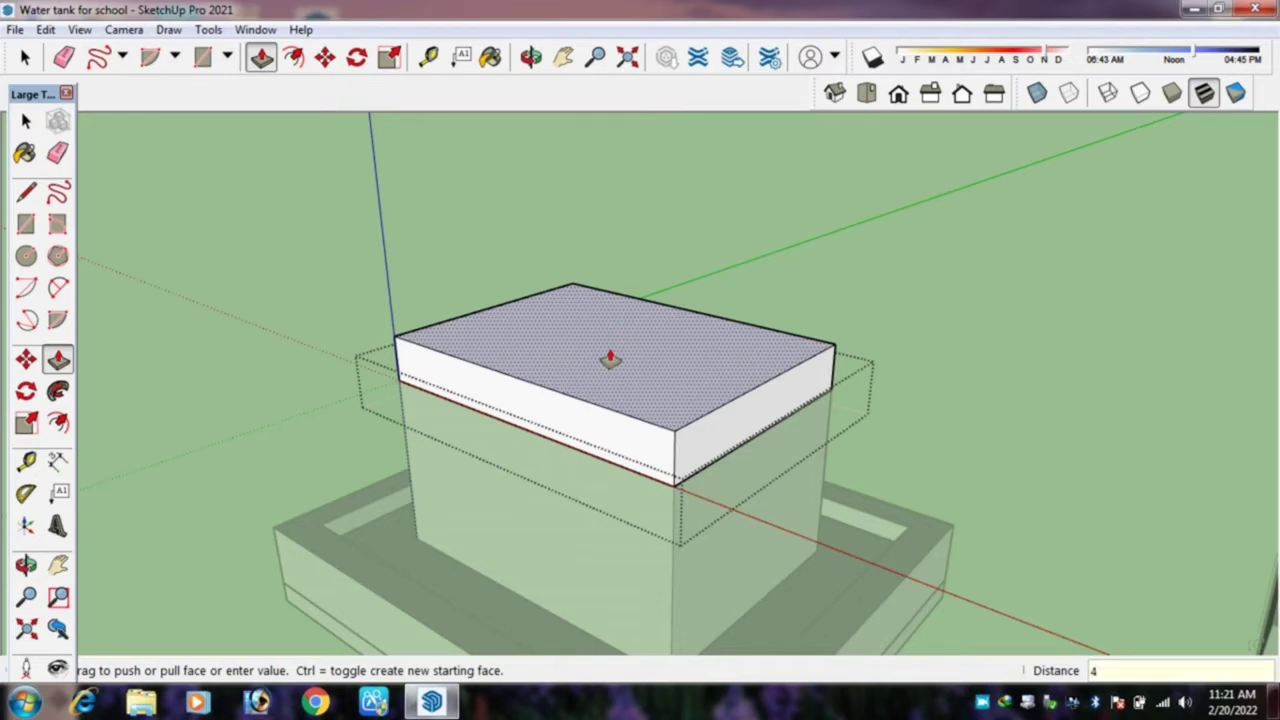
key("Return")
key("space")
key("Escape")
key("o")
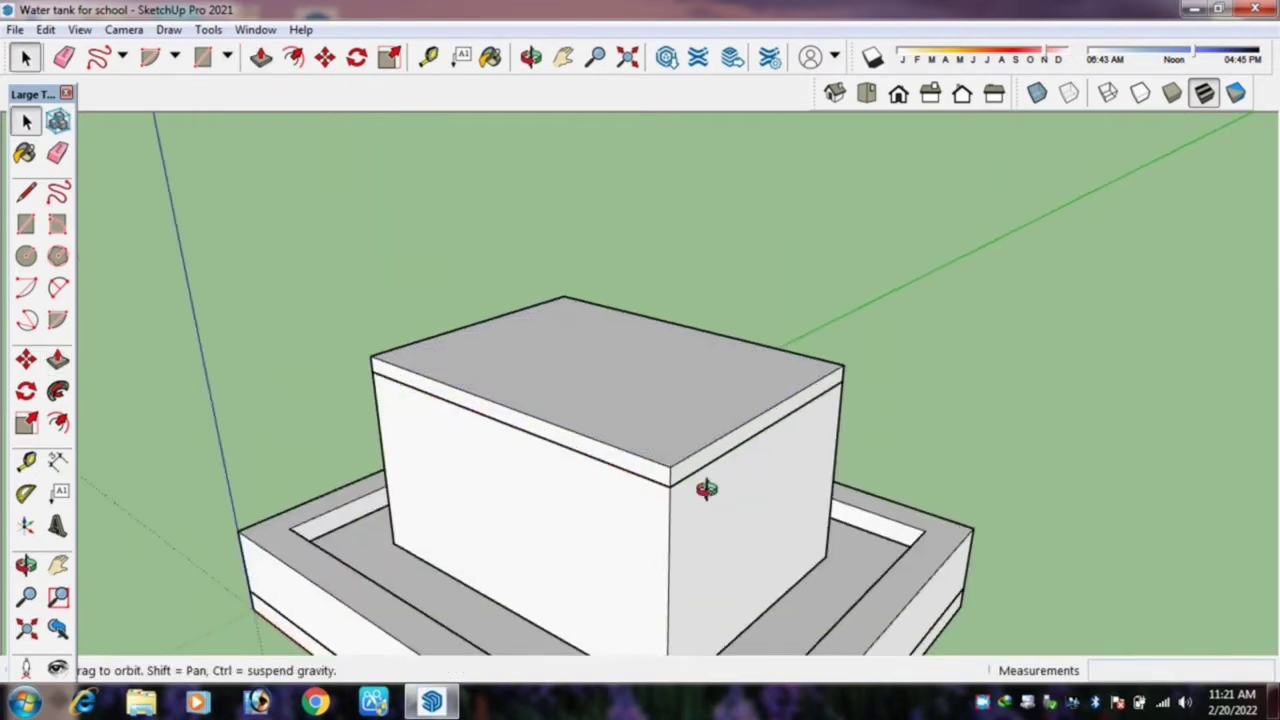
mouse_move(694, 486)
left_mouse_down()
mouse_move(514, 434)
mouse_move(371, 240)
mouse_move(932, 386)
mouse_move(456, 288)
left_mouse_up()
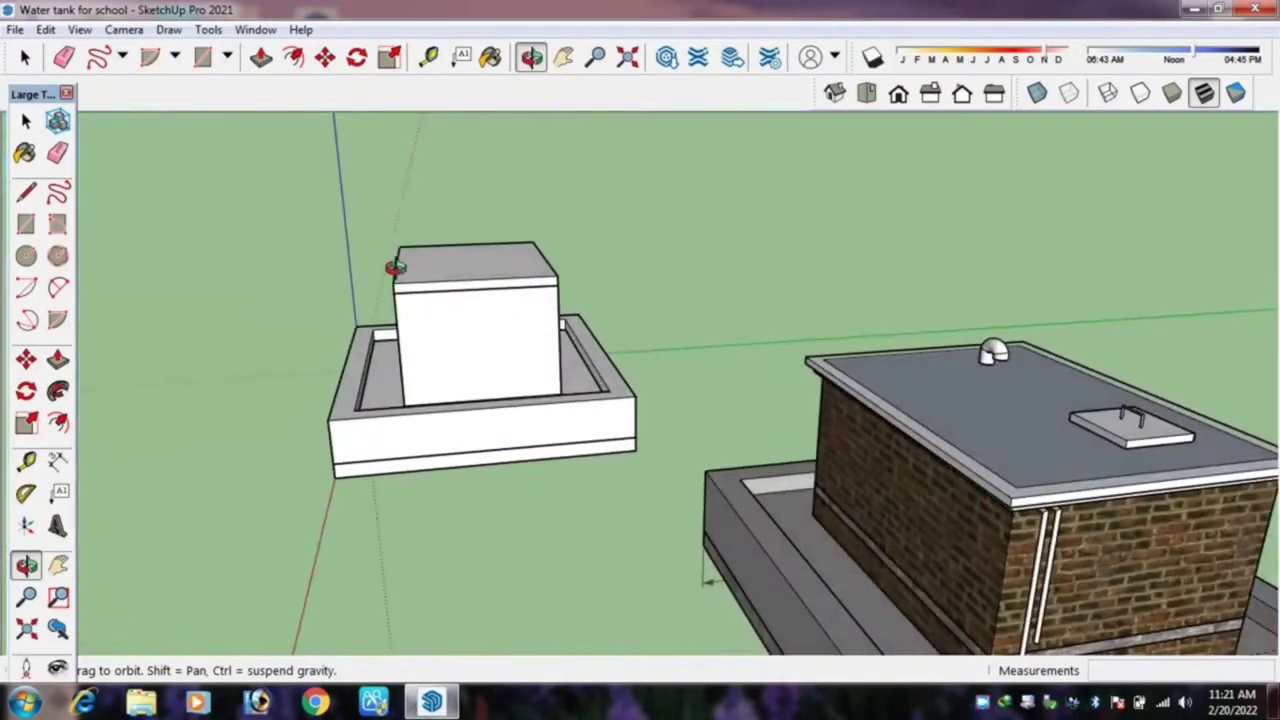
scroll(456, 288, "up", 3)
mouse_move(566, 354)
left_mouse_down()
mouse_move(606, 363)
mouse_move(550, 378)
mouse_move(544, 363)
left_mouse_up()
scroll(606, 363, "up", 2)
Inside the lid group, push the slab's front face out 6 inches.
key("p")
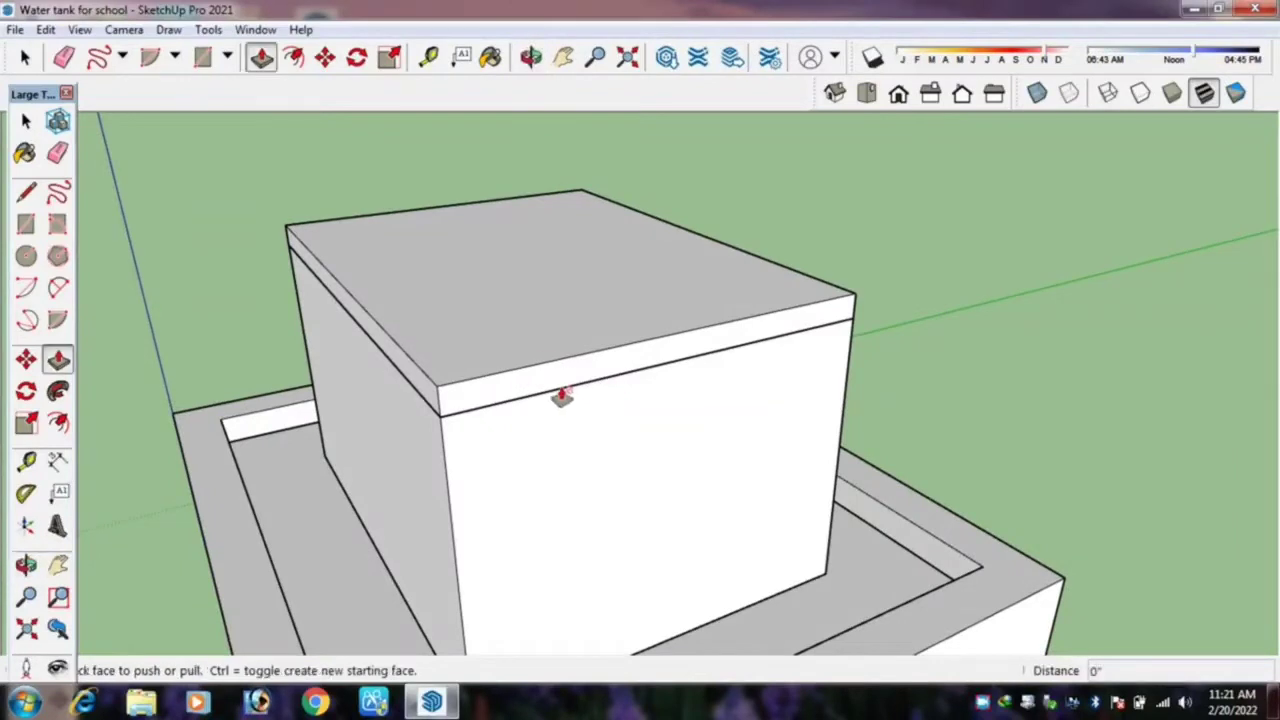
key("space")
double_click(556, 382)
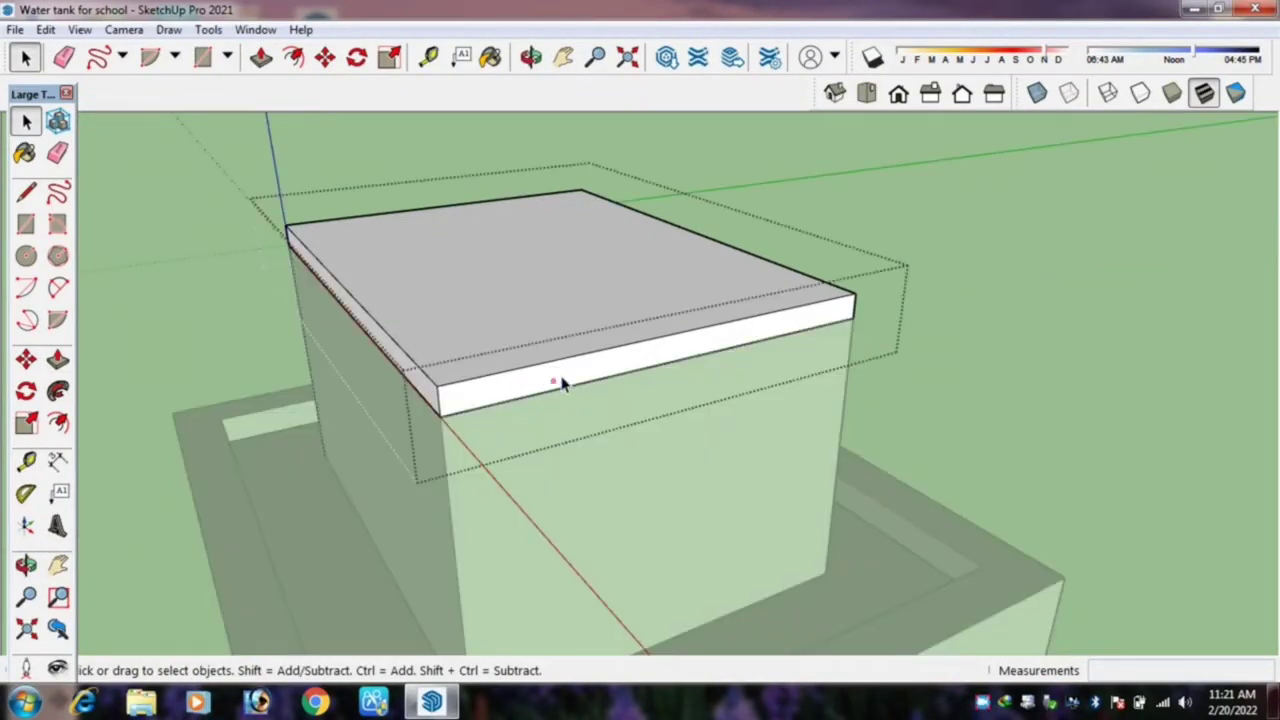
key("p")
left_click_drag(554, 381, 588, 398)
type("6\"")
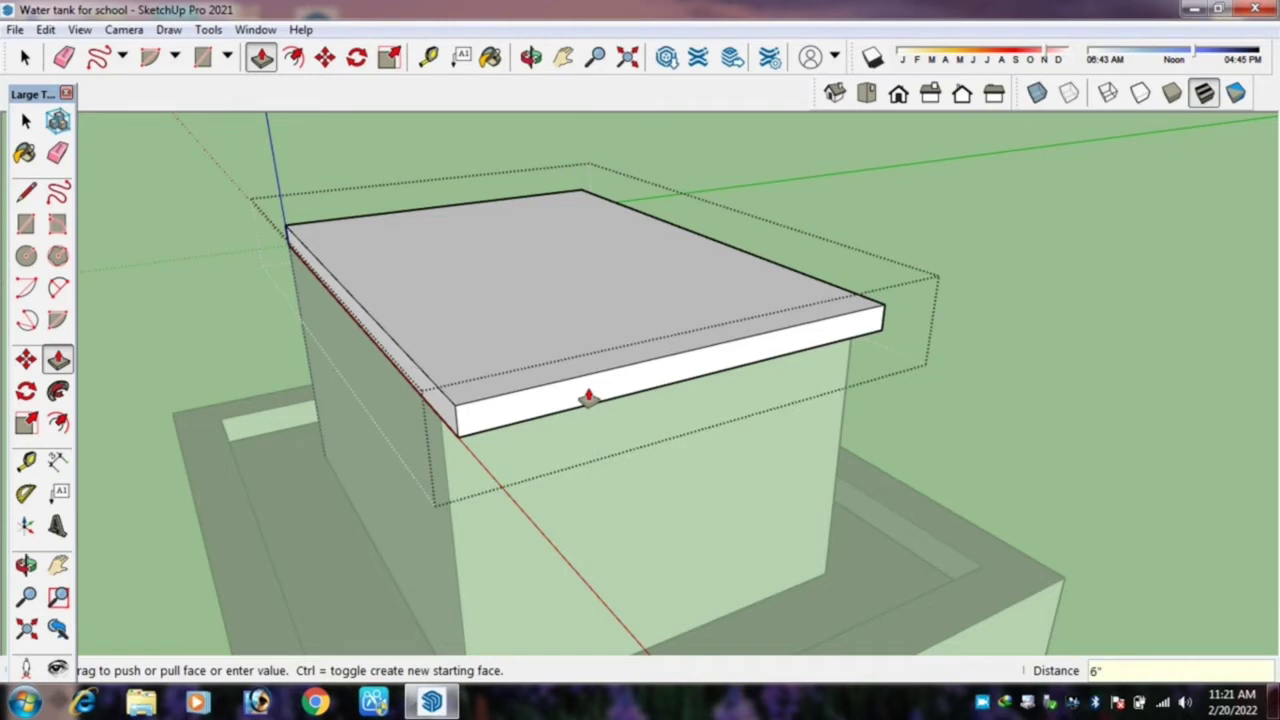
key("Return")
Push the remaining side faces out 6 inches so the lid overhangs all round.
key("o")
mouse_move(588, 398)
left_mouse_down()
mouse_move(698, 370)
mouse_move(601, 388)
left_mouse_up()
key("p")
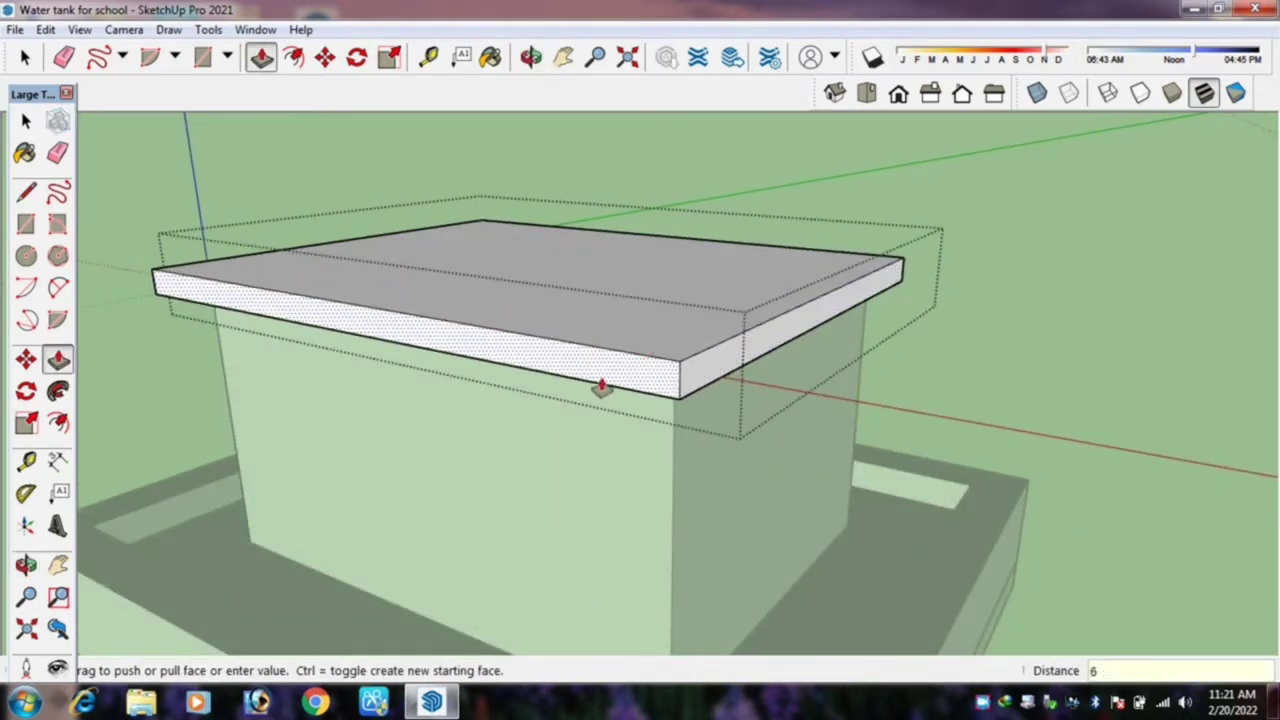
key("Return")
key("o")
mouse_move(457, 405)
left_mouse_down()
mouse_move(880, 431)
mouse_move(537, 420)
left_mouse_up()
key("p")
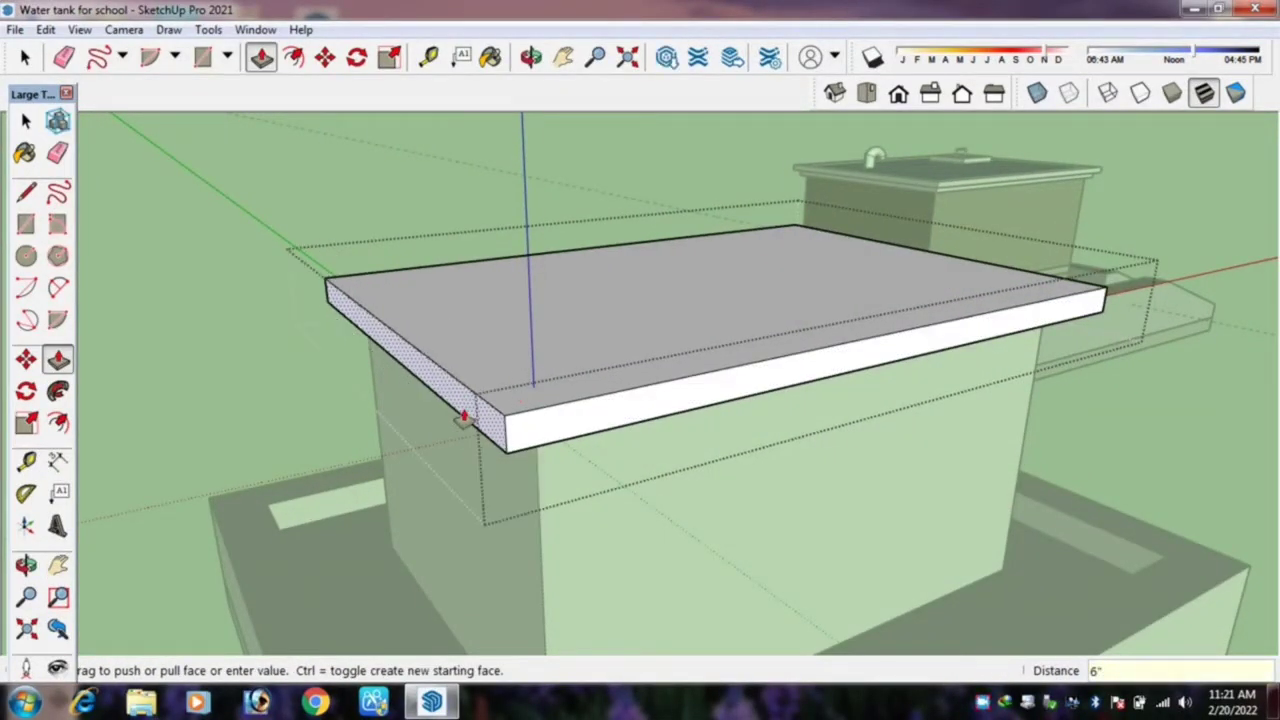
key("o")
mouse_move(463, 418)
left_mouse_down()
mouse_move(529, 443)
mouse_move(891, 486)
mouse_move(749, 414)
mouse_move(724, 386)
mouse_move(714, 414)
left_mouse_up()
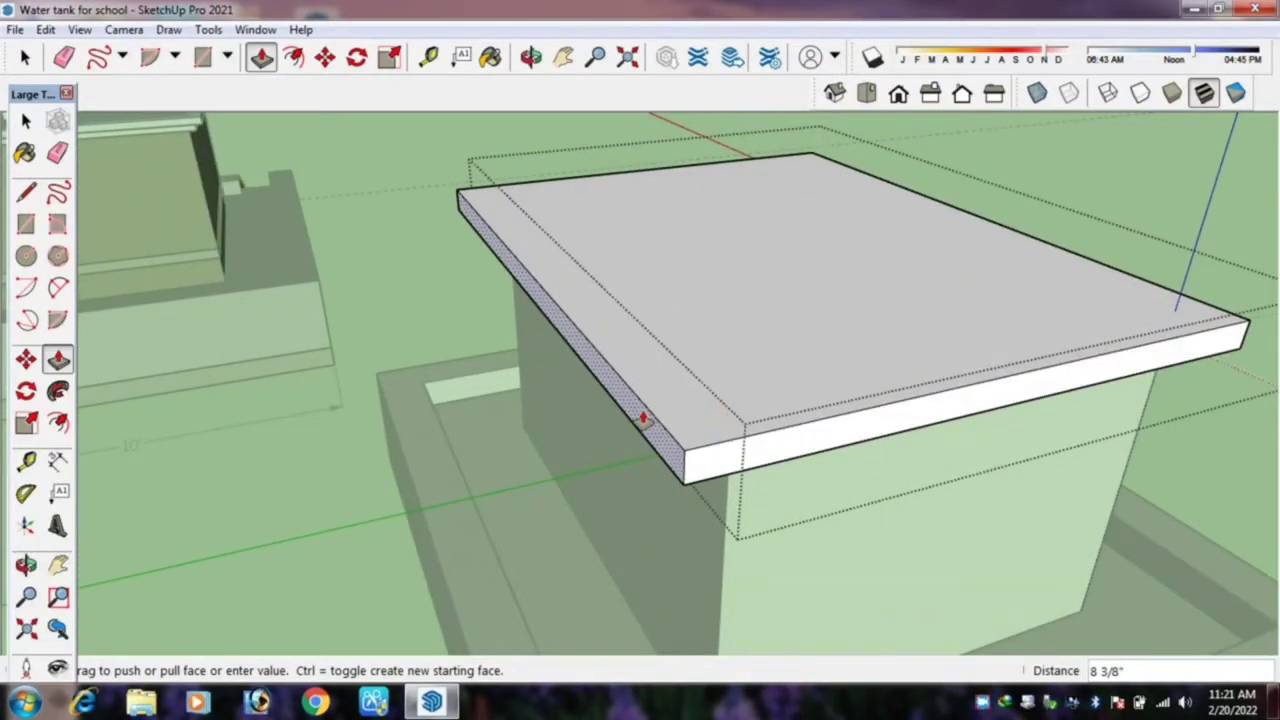
key("Return")
mouse_move(577, 423)
middle_mouse_down()
mouse_move(775, 449)
mouse_move(243, 414)
middle_mouse_up()
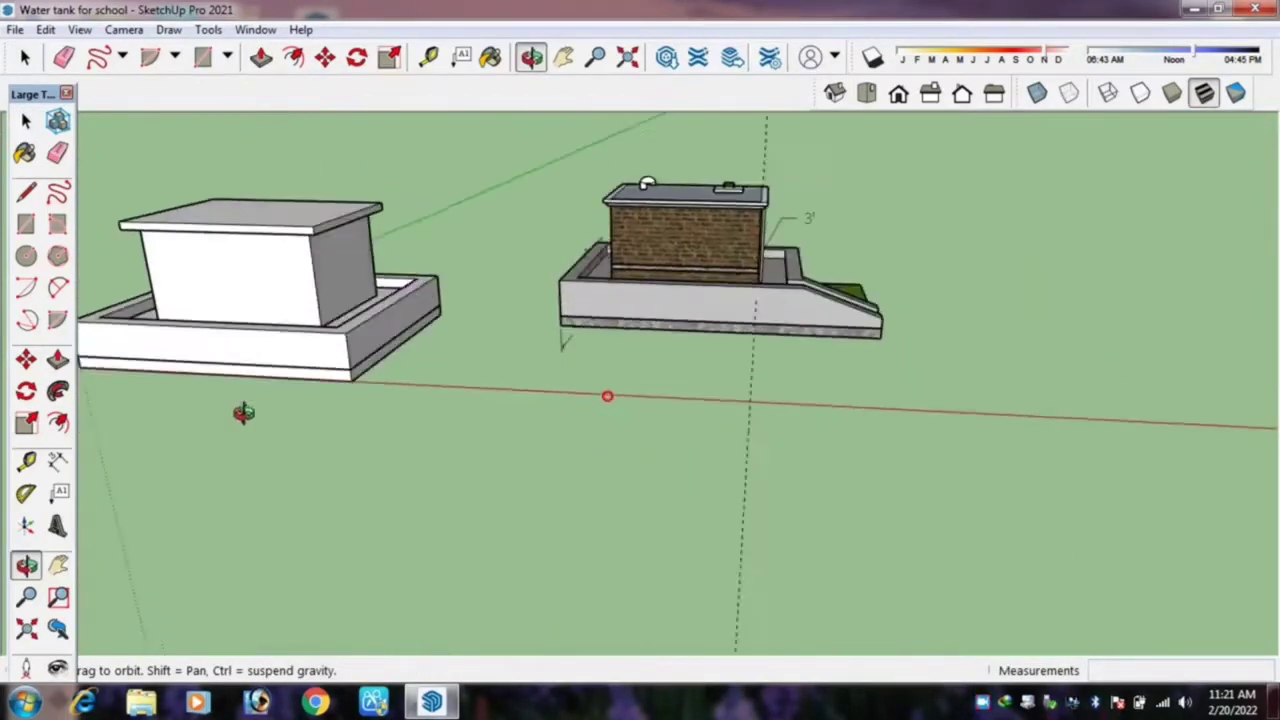
Orbit and zoom to a close, steep overhead view of the tank lid beside the brick tank.
mouse_move(607, 397)
middle_mouse_down()
mouse_move(647, 400)
mouse_move(531, 371)
mouse_move(629, 443)
mouse_move(500, 406)
mouse_move(477, 409)
mouse_move(571, 420)
mouse_move(329, 400)
middle_mouse_up()
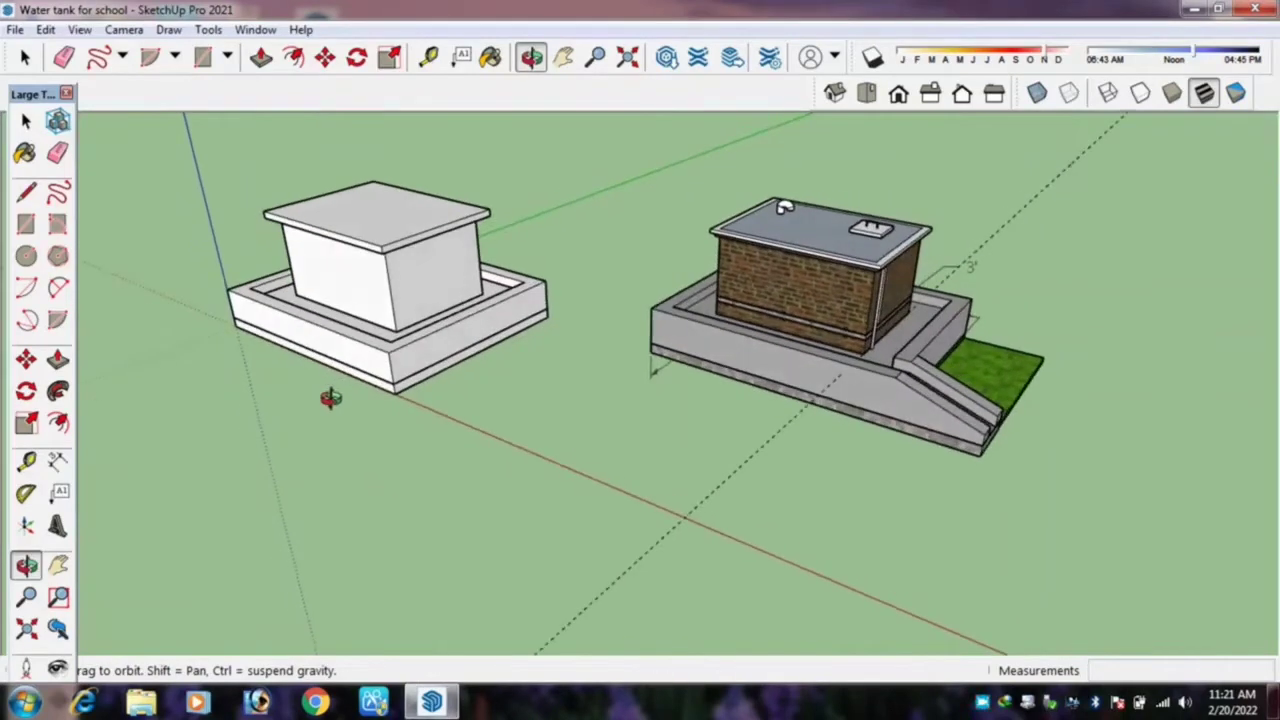
mouse_move(400, 385)
left_mouse_down()
mouse_move(380, 206)
mouse_move(458, 313)
mouse_move(603, 311)
mouse_move(354, 177)
left_mouse_up()
scroll(490, 256, "up", 3)
mouse_move(490, 256)
left_mouse_down()
mouse_move(509, 334)
mouse_move(540, 363)
mouse_move(1000, 510)
left_mouse_up()
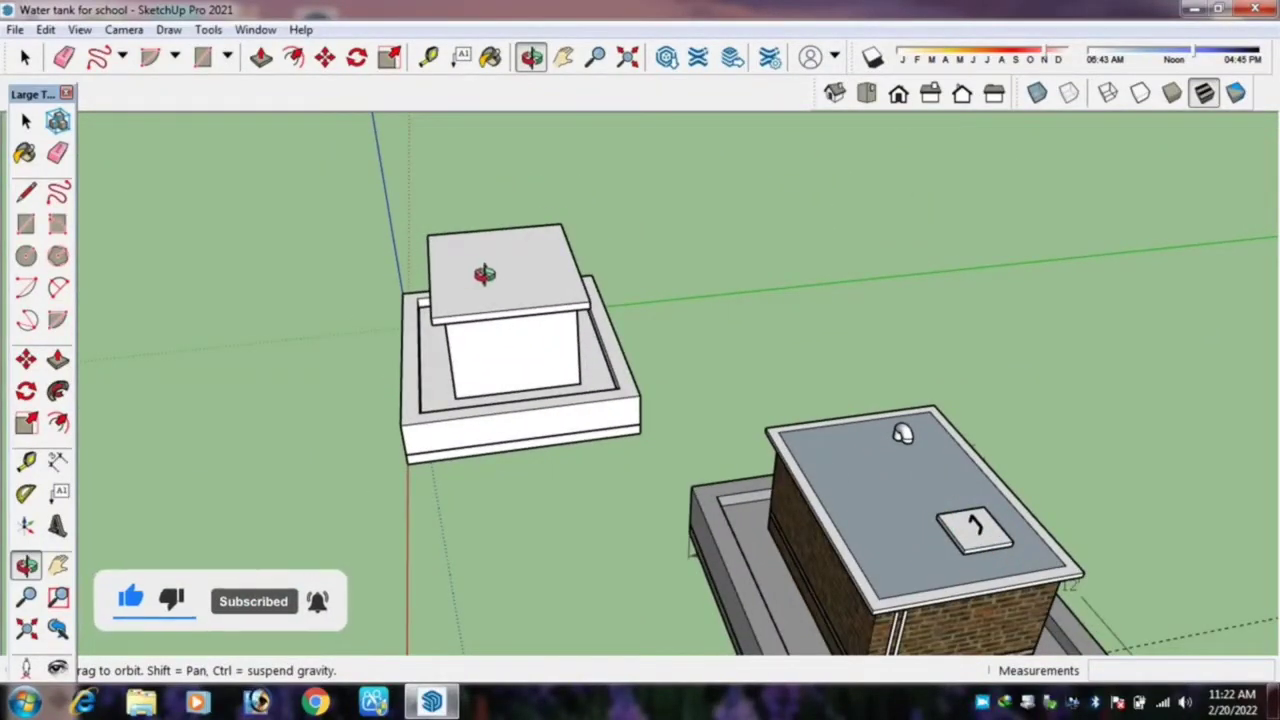
scroll(520, 277, "up", 5)
mouse_move(557, 277)
left_mouse_down()
mouse_move(571, 346)
mouse_move(557, 334)
left_mouse_up()
scroll(557, 334, "down", 4)
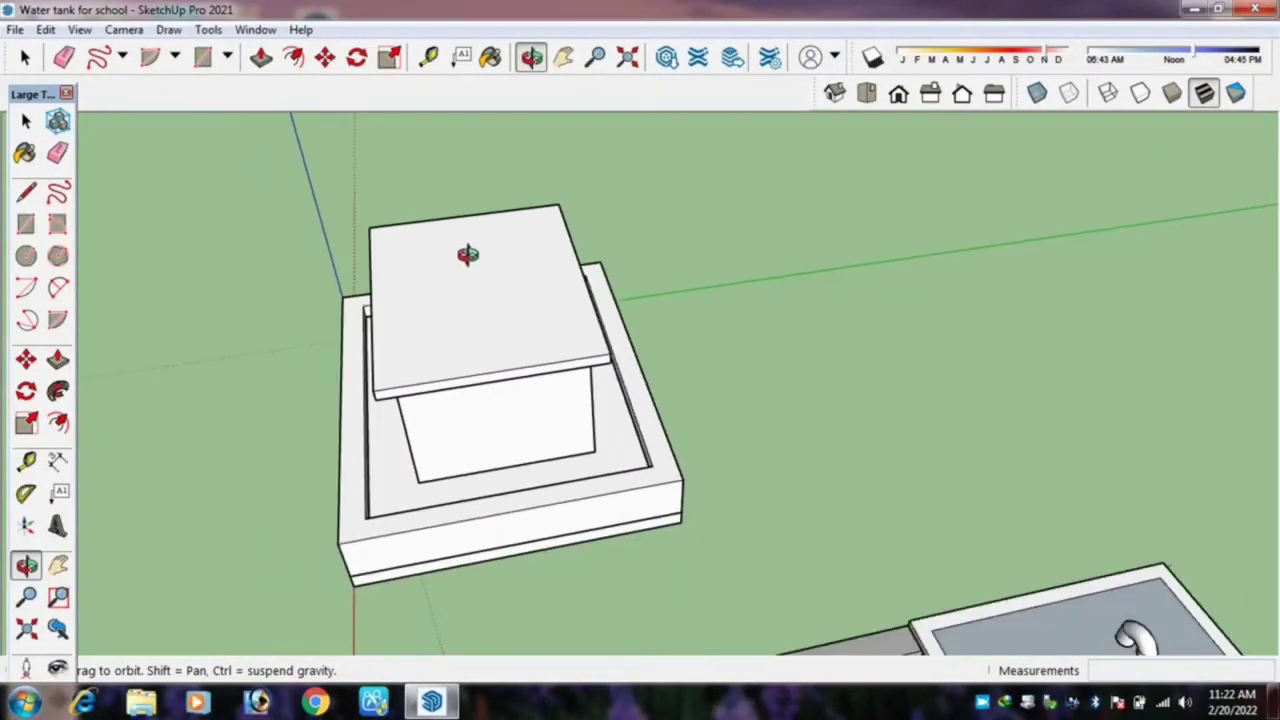
left_click_drag(457, 254, 957, 635)
scroll(970, 610, "up", 2)
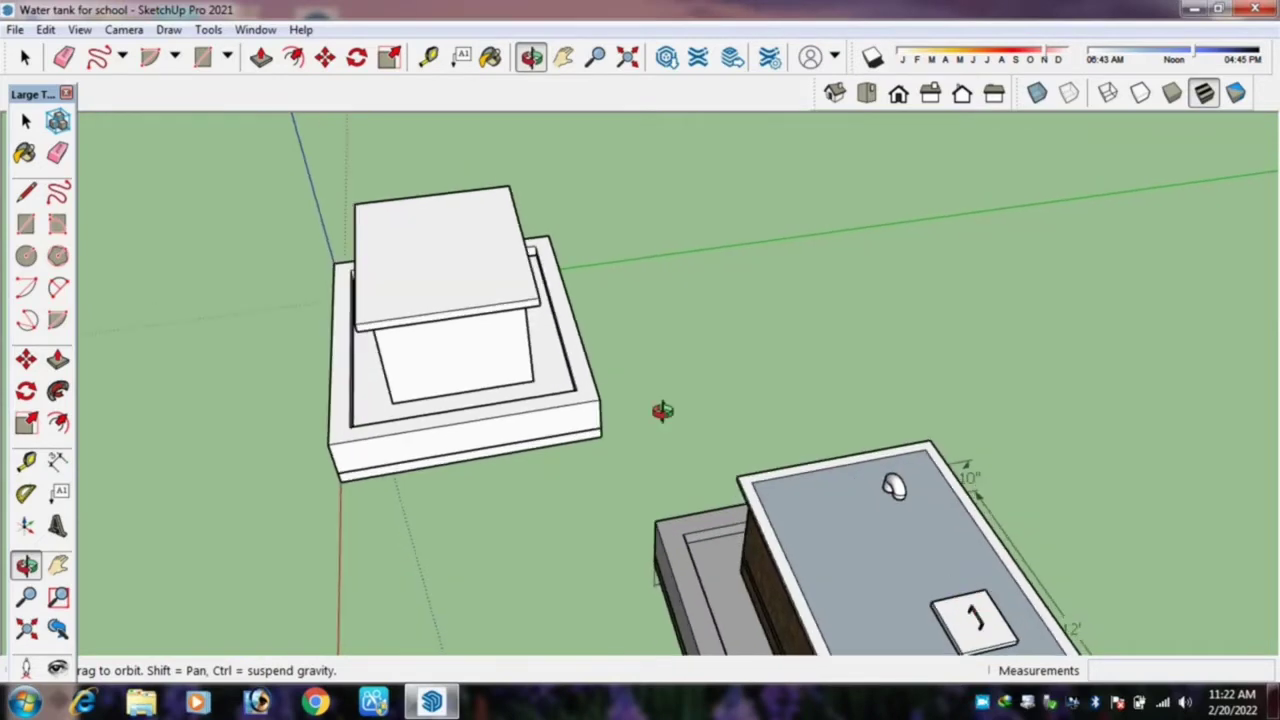
scroll(431, 271, "up", 2)
scroll(485, 281, "up", 1)
left_click_drag(485, 281, 537, 346)
scroll(600, 420, "down", 2)
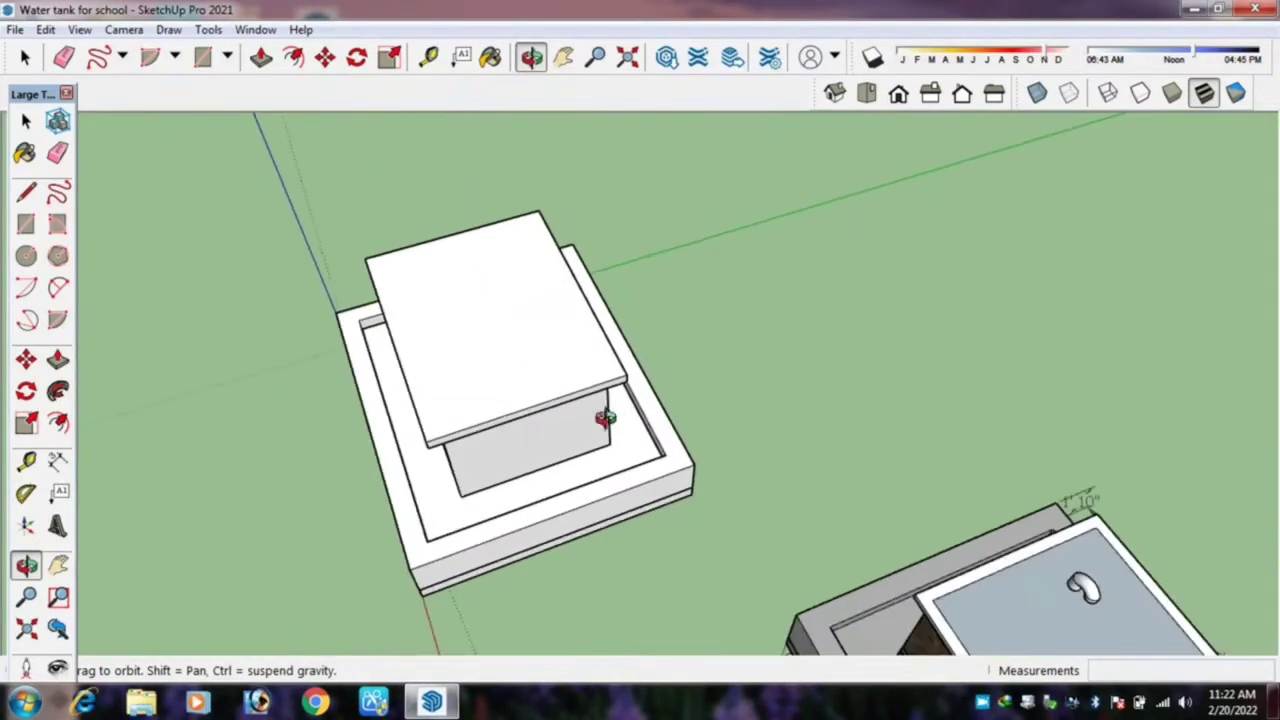
scroll(561, 354, "up", 2)
Place crossing guide lines on the lid, one offset 12 inches from its side edge.
key("t")
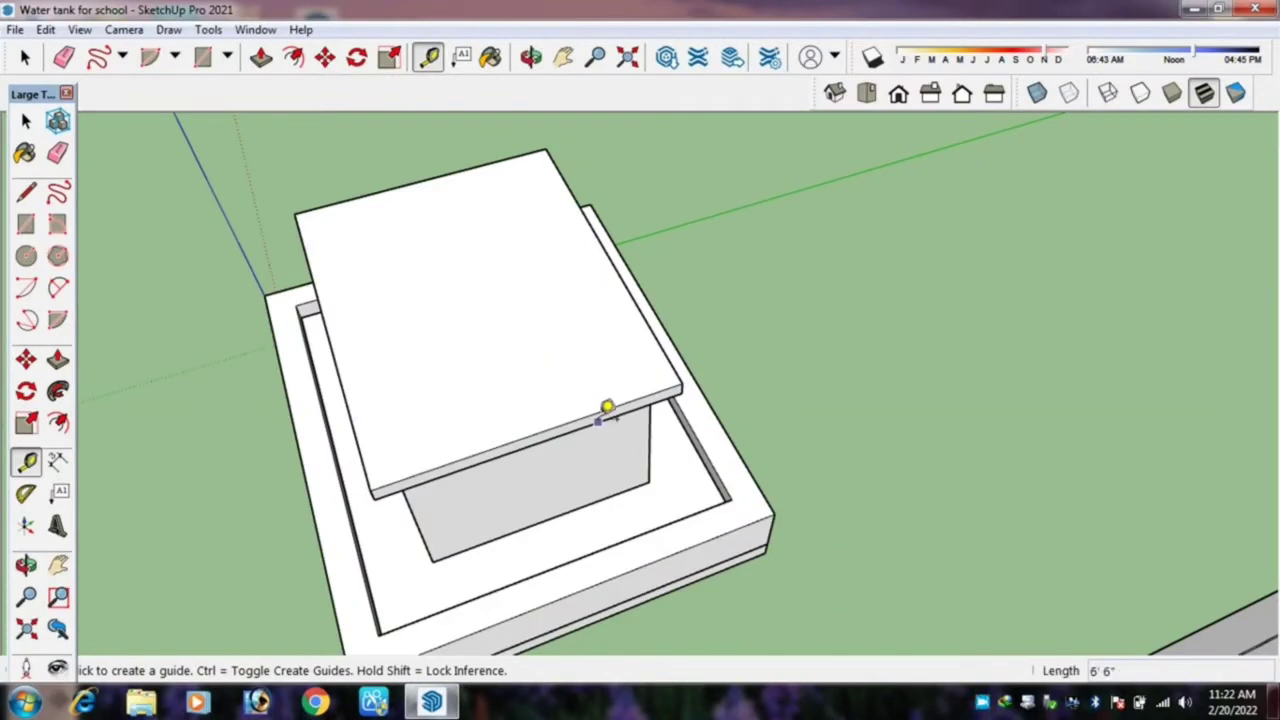
scroll(599, 401, "up", 1)
scroll(597, 406, "up", 1)
left_click(582, 414)
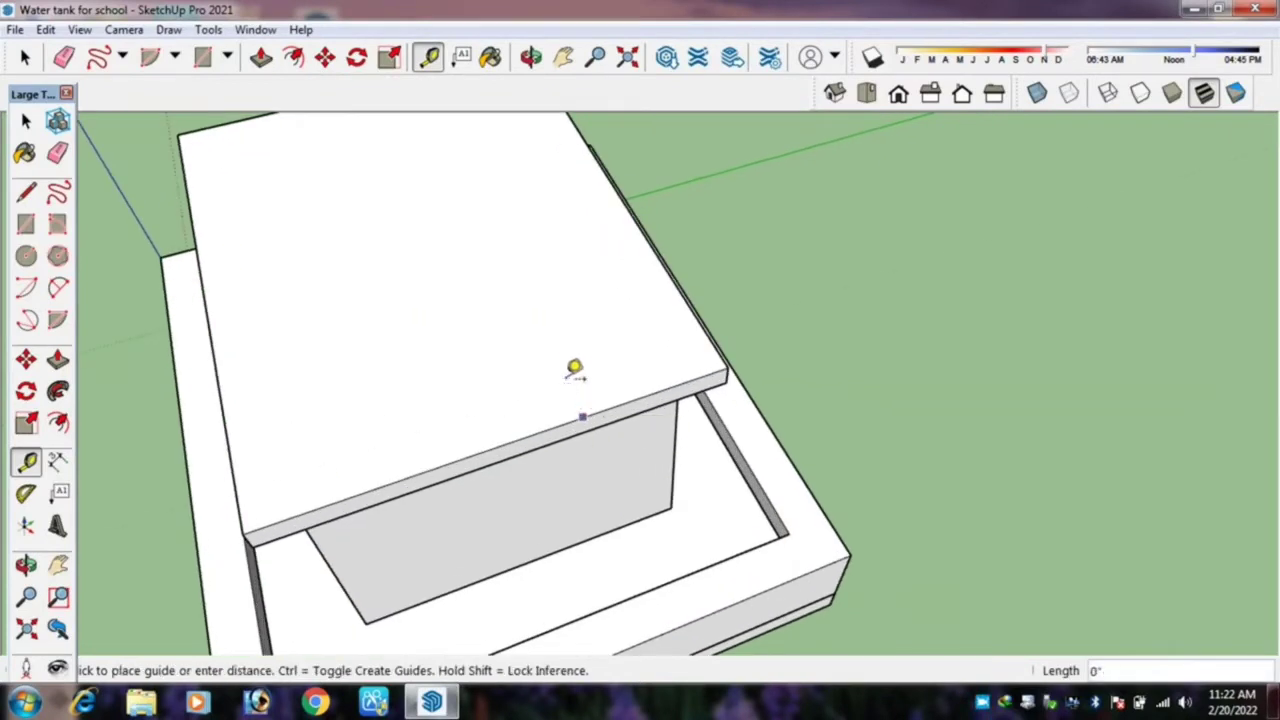
scroll(567, 362, "down", 1)
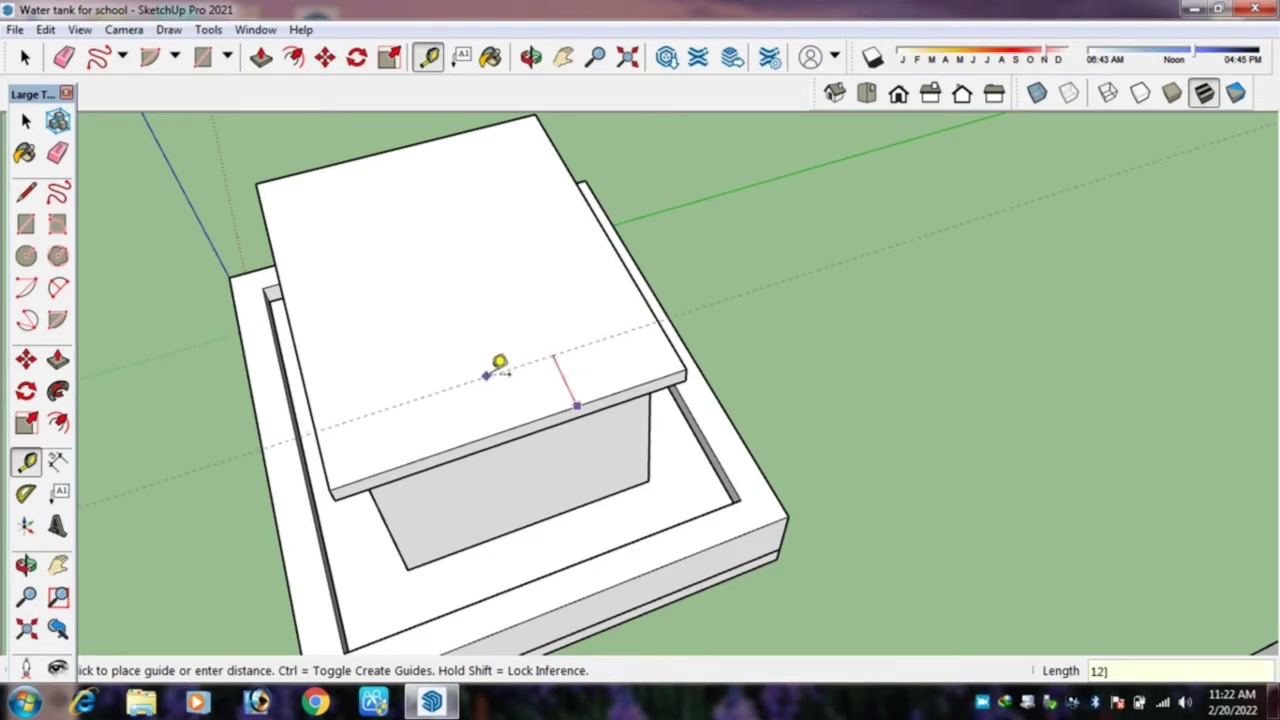
left_click(498, 366)
scroll(630, 315, "up", 1)
left_click(651, 303)
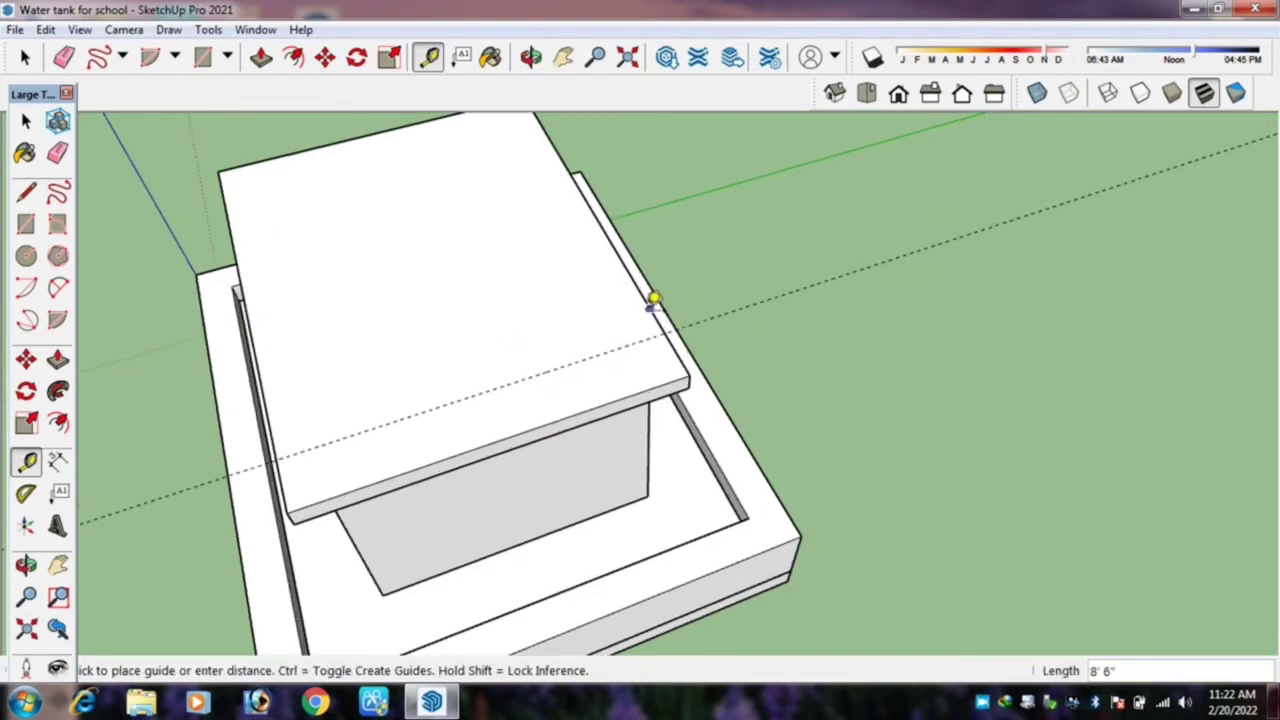
key("Return")
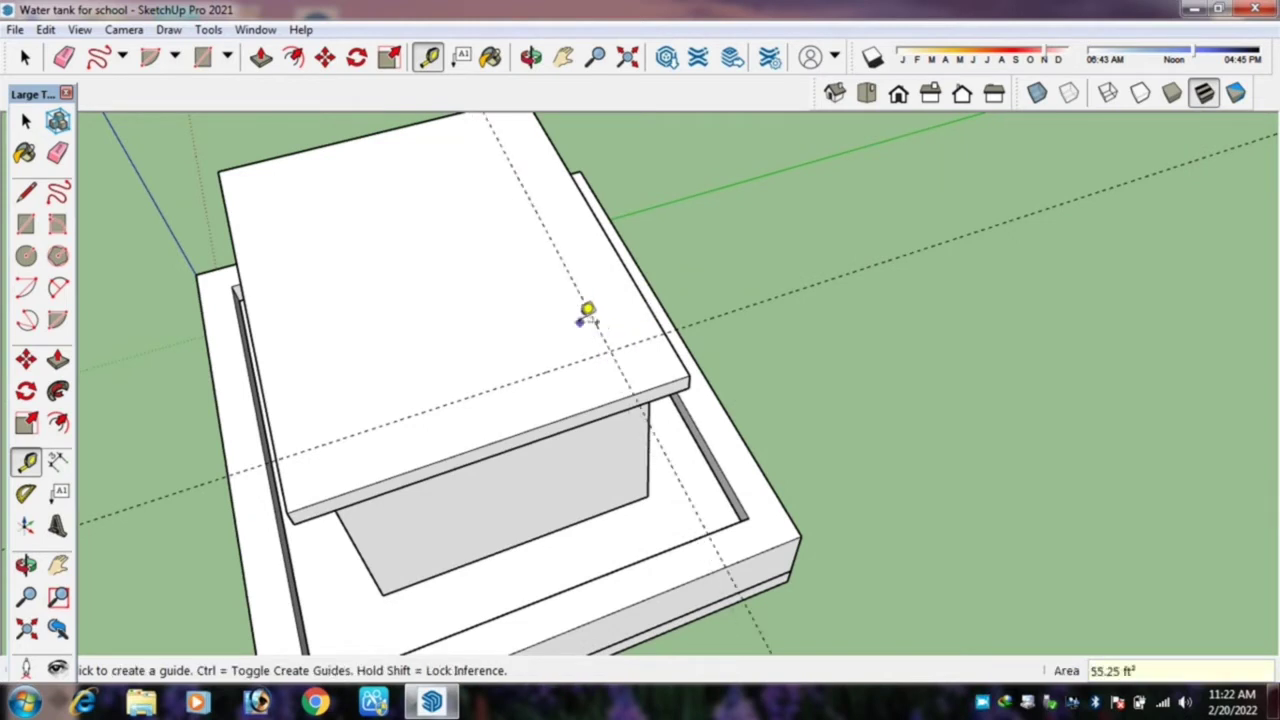
scroll(597, 318, "up", 1)
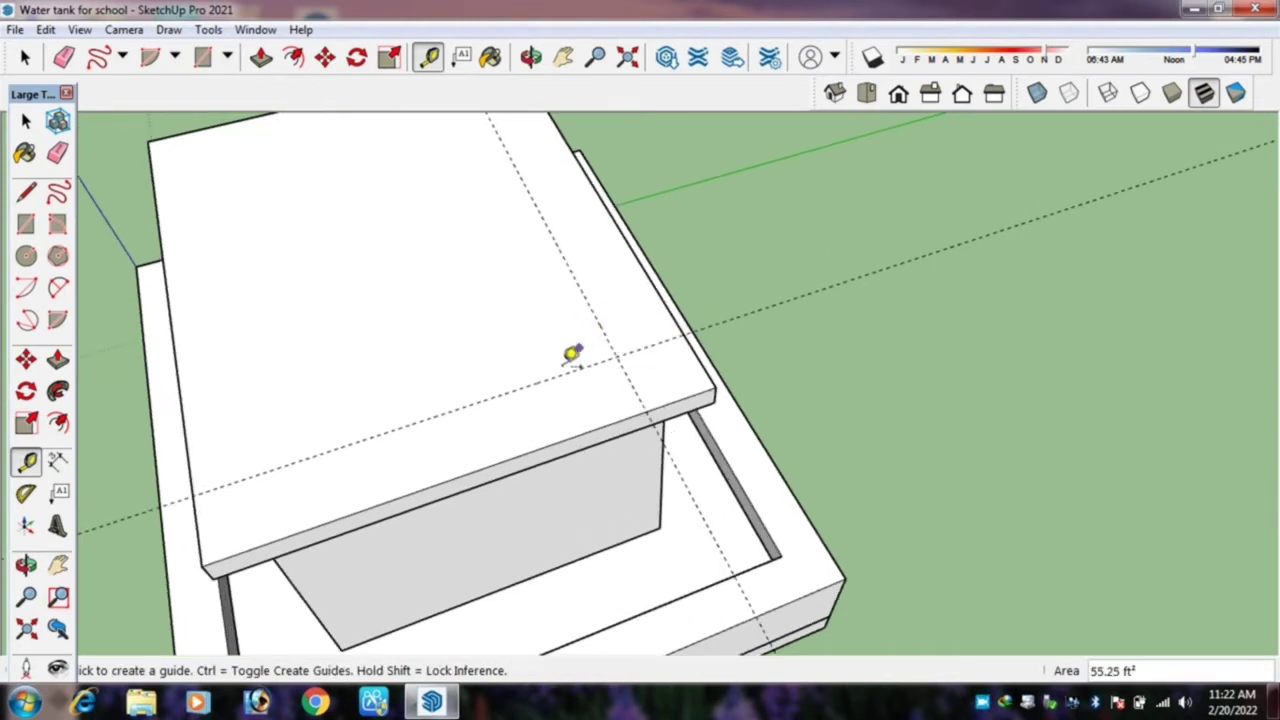
Add parallel guides offset 1.5' from the first pair to complete the square grid.
left_click(557, 375)
type("1.5")
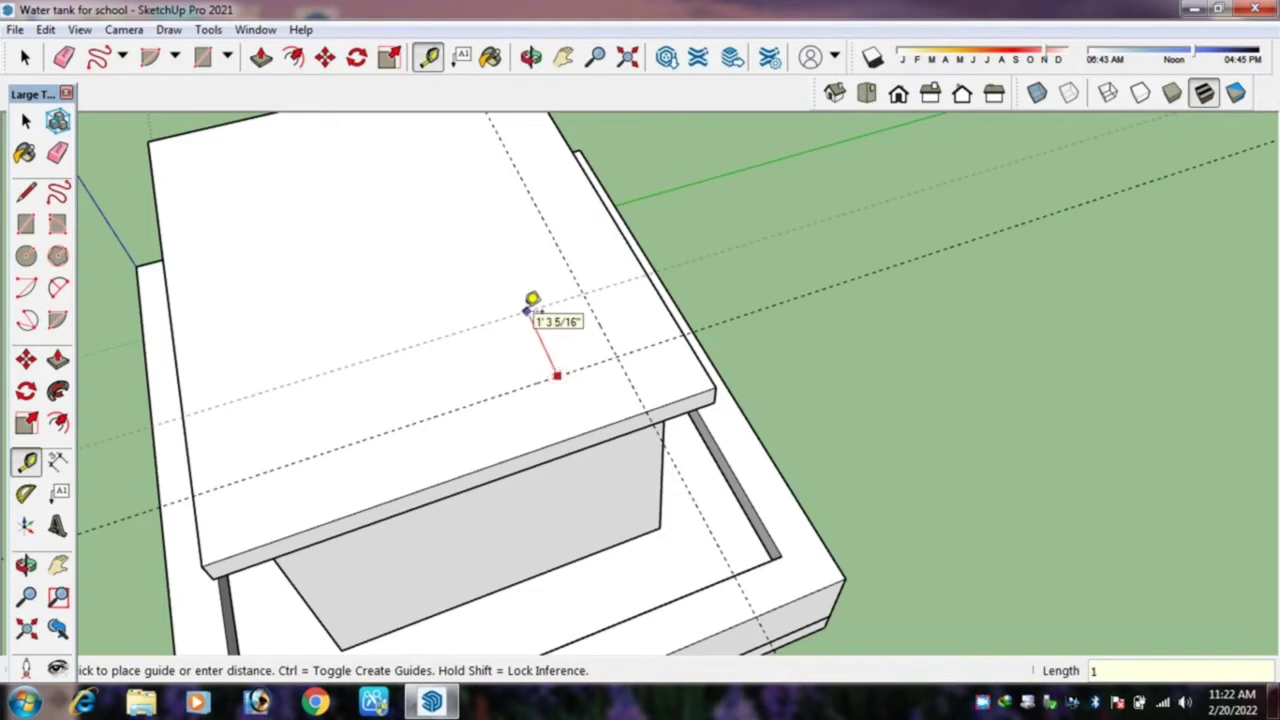
key("Return")
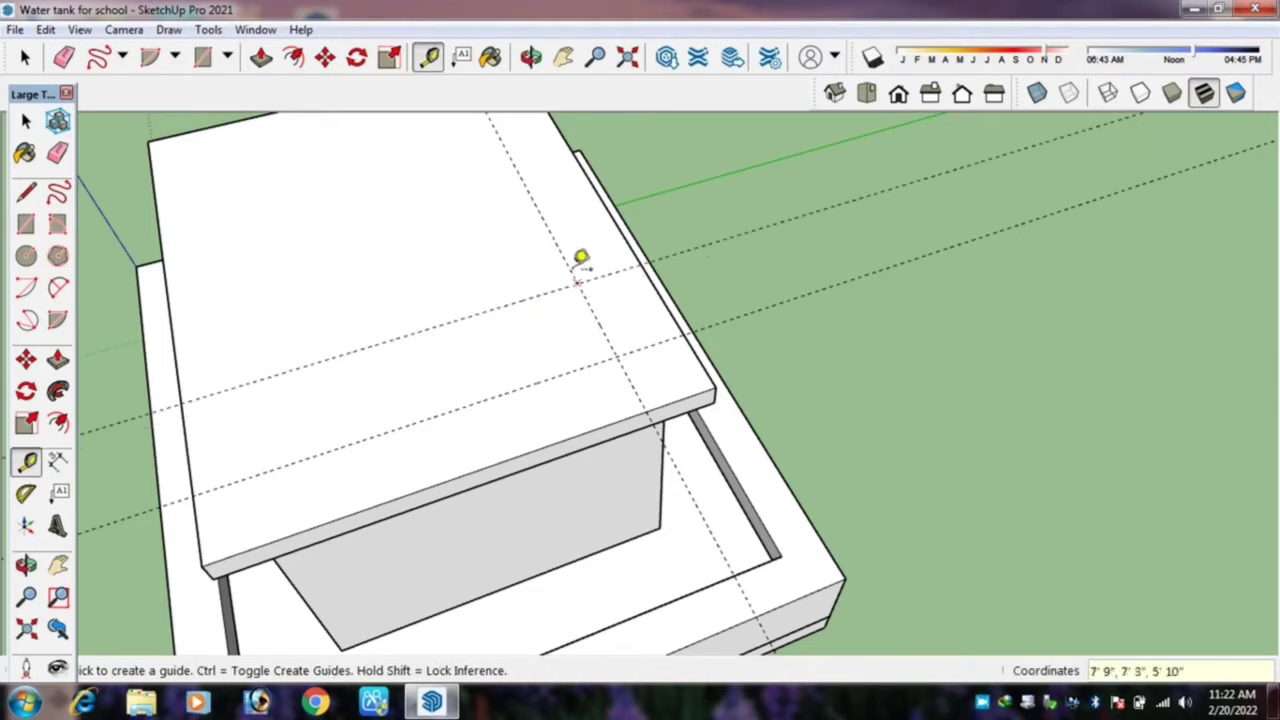
left_click(570, 268)
type("1.5")
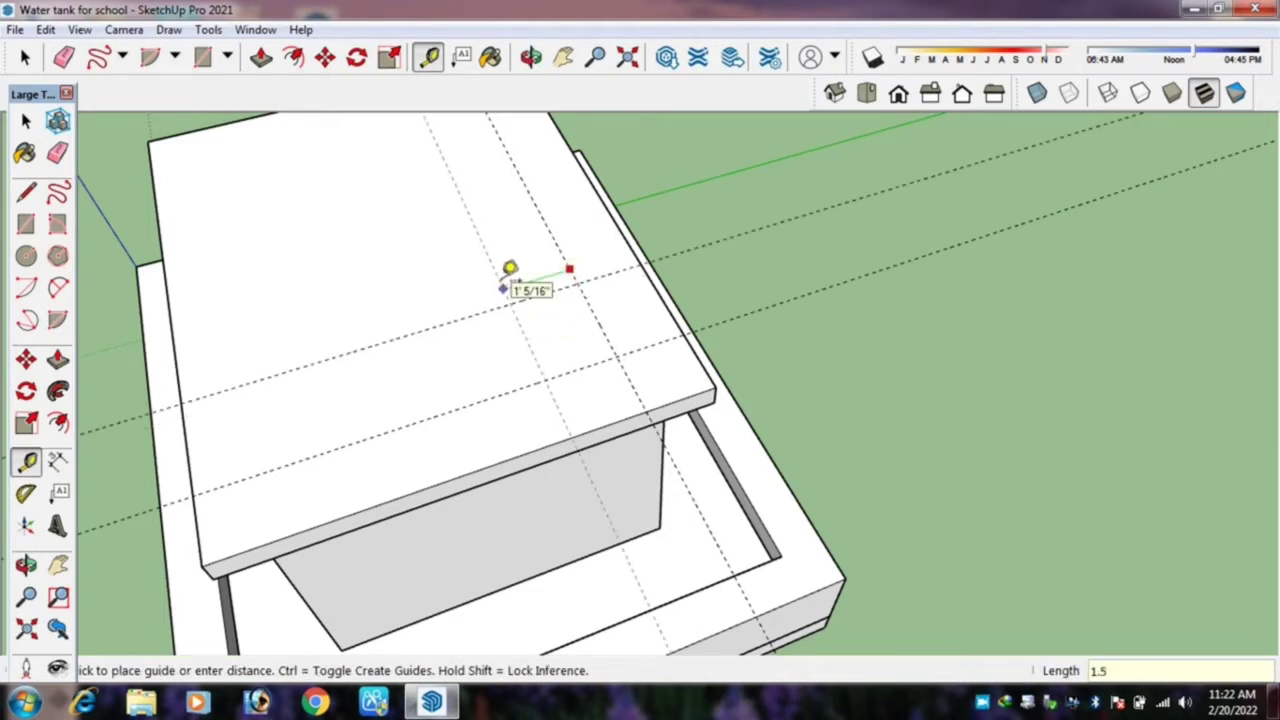
key("Return")
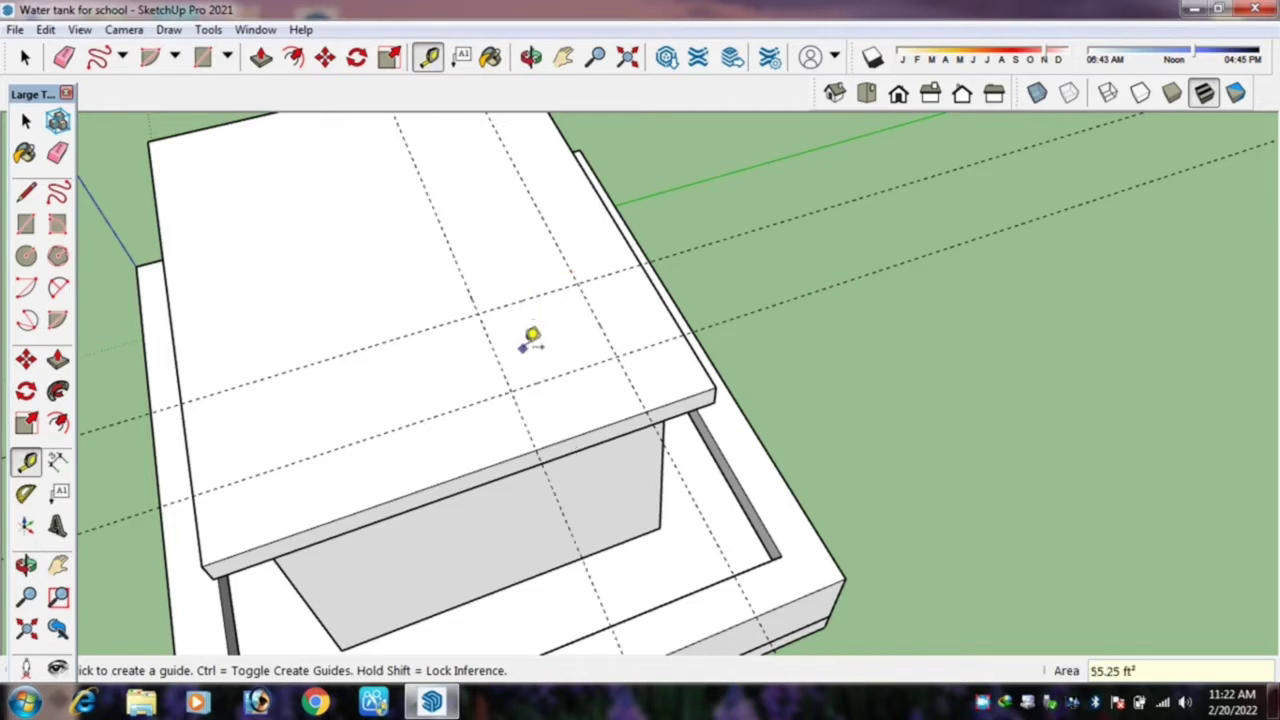
key("r")
key("space")
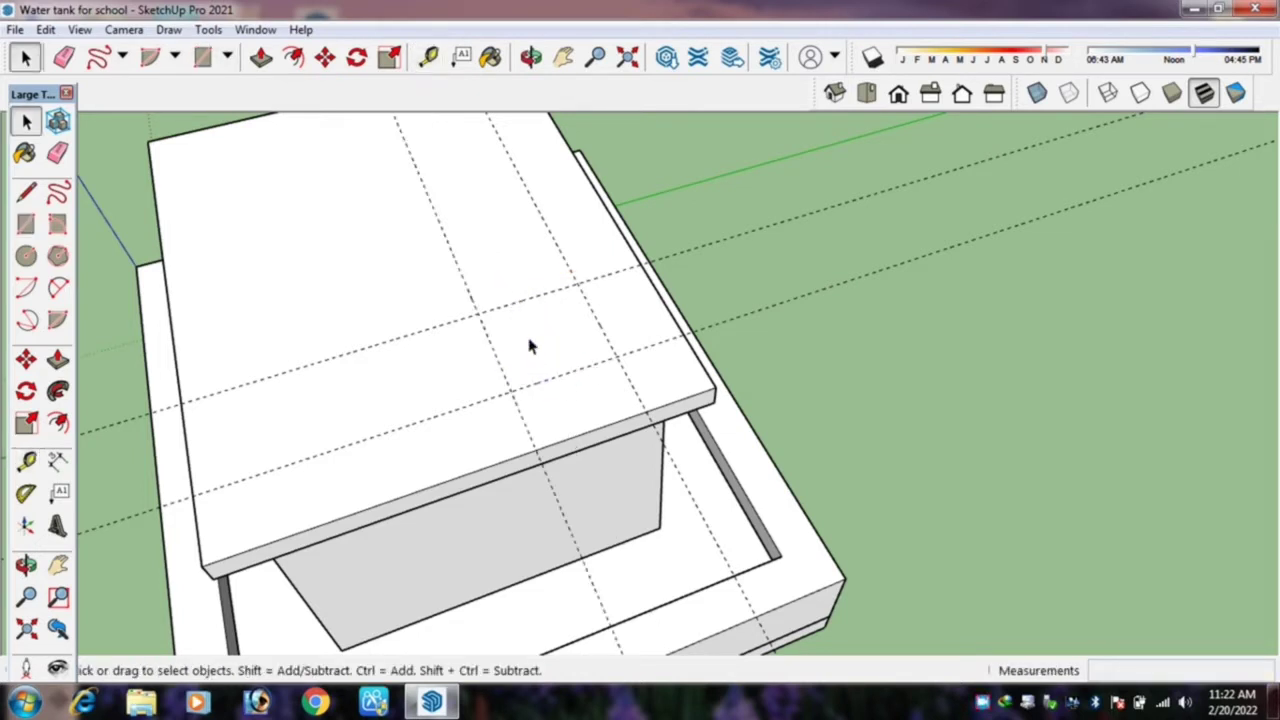
Inside the lid group, draw a 1' 6" square between opposite guide intersections.
double_click(530, 342)
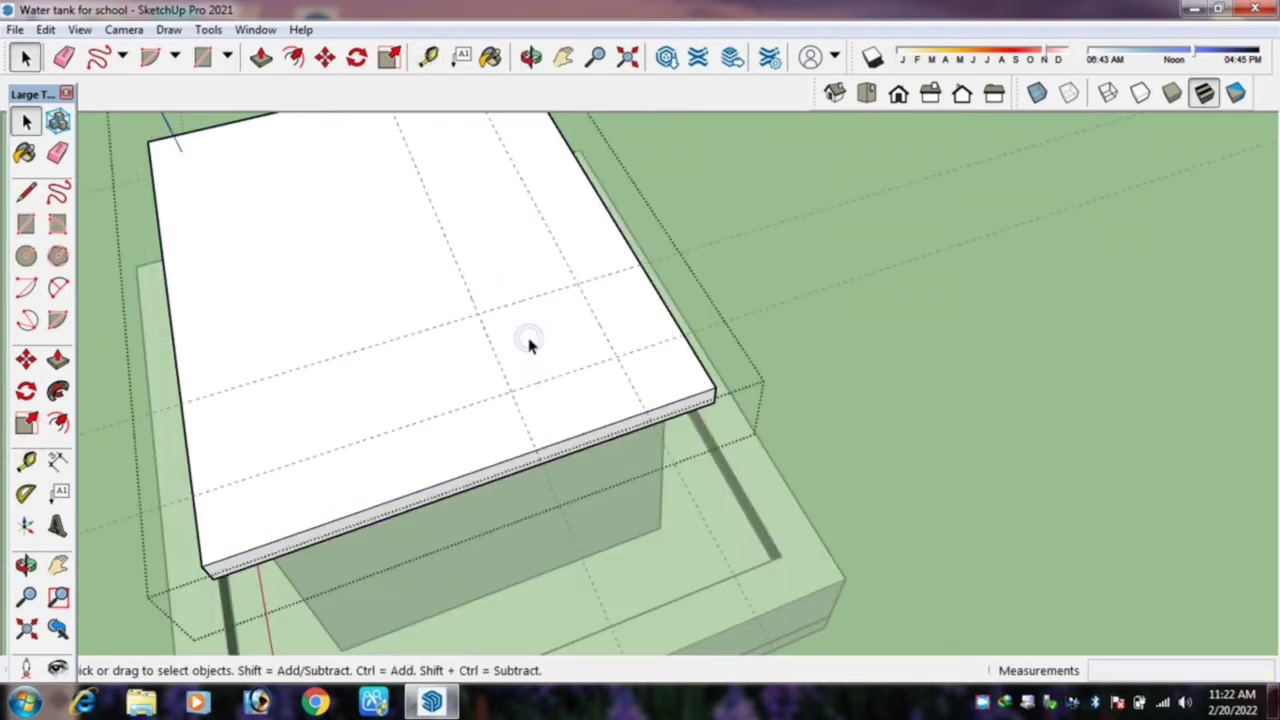
key("r")
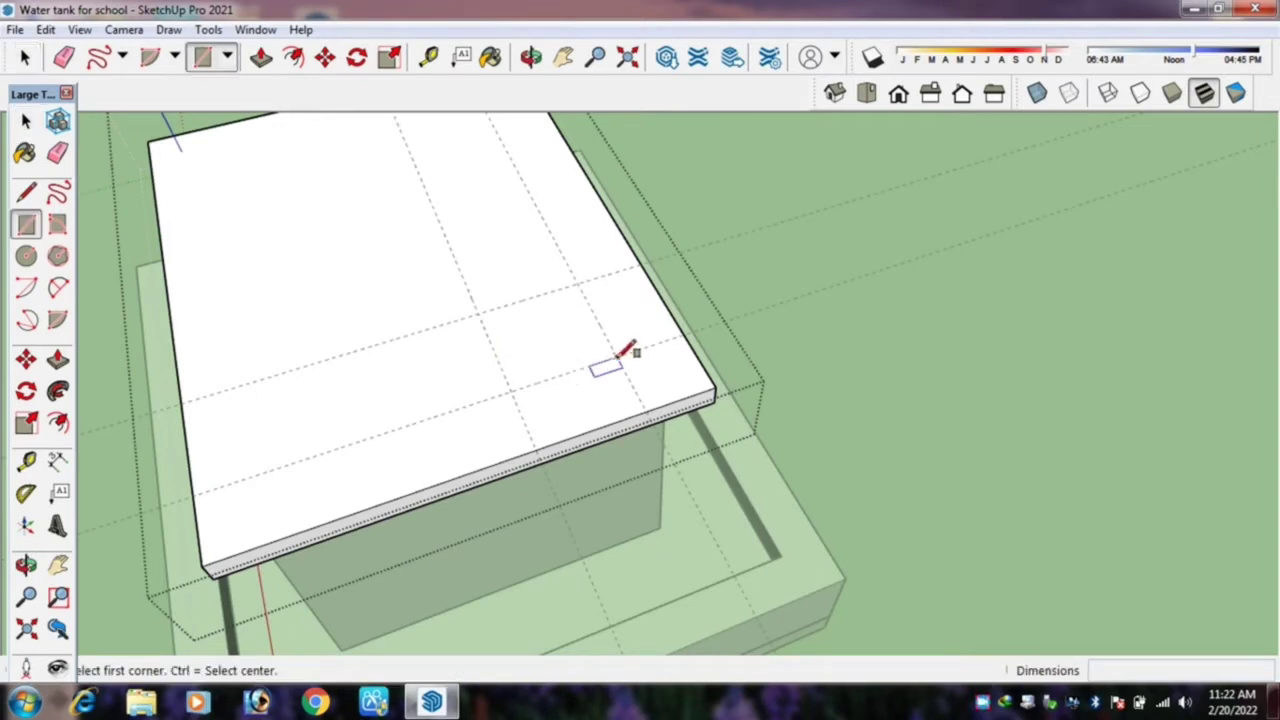
left_click(617, 358)
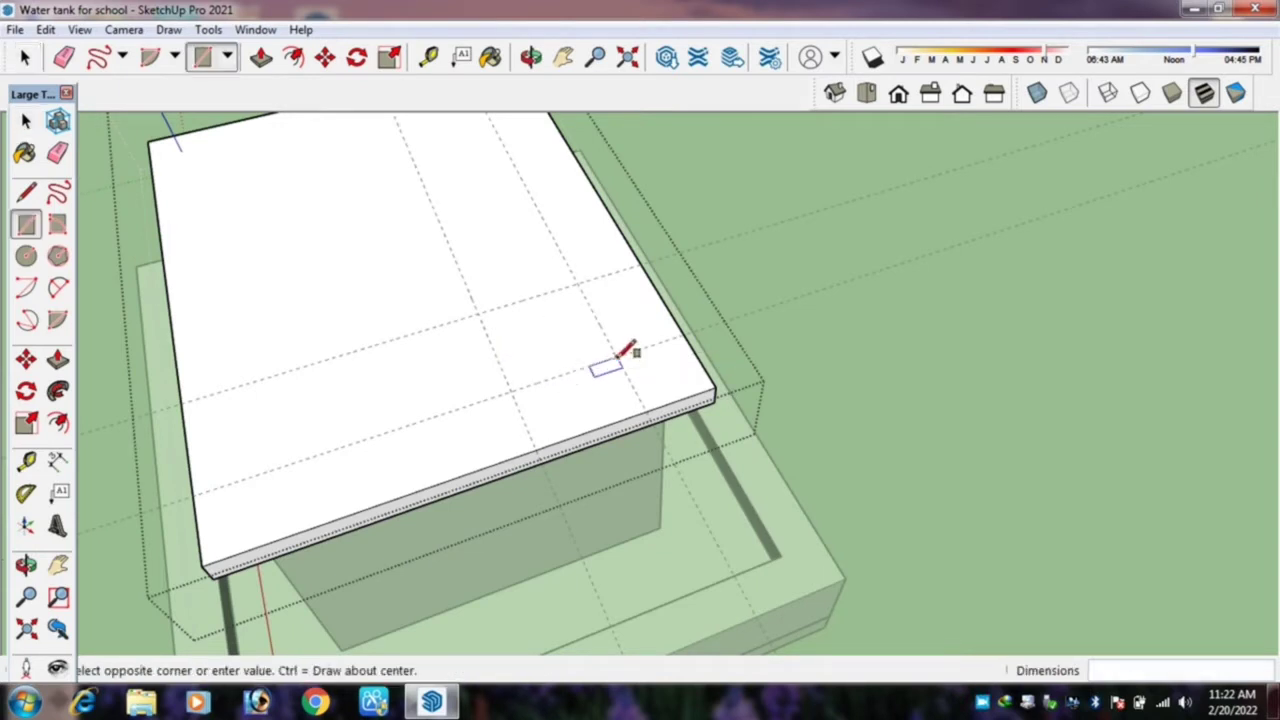
left_click(484, 312)
scroll(478, 311, "up", 2)
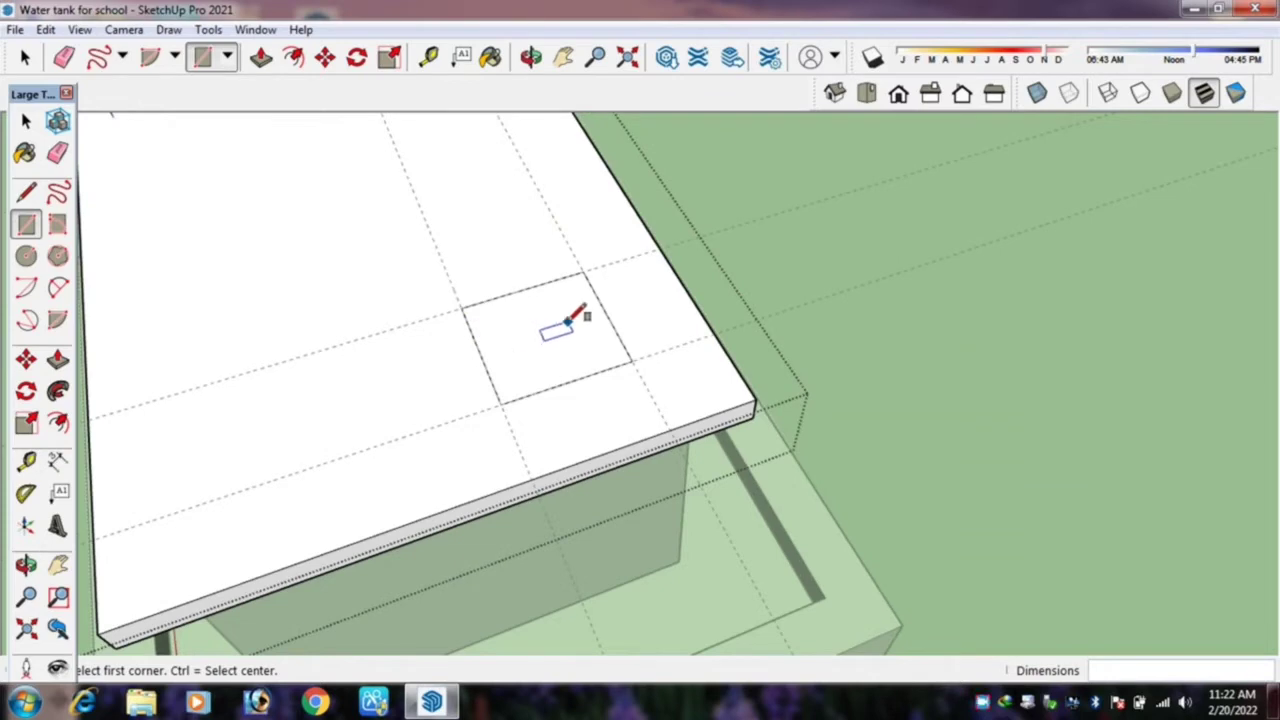
key("p")
scroll(571, 289, "up", 1)
Push the square down through the lid slab to form a hatch opening.
scroll(580, 291, "up", 1)
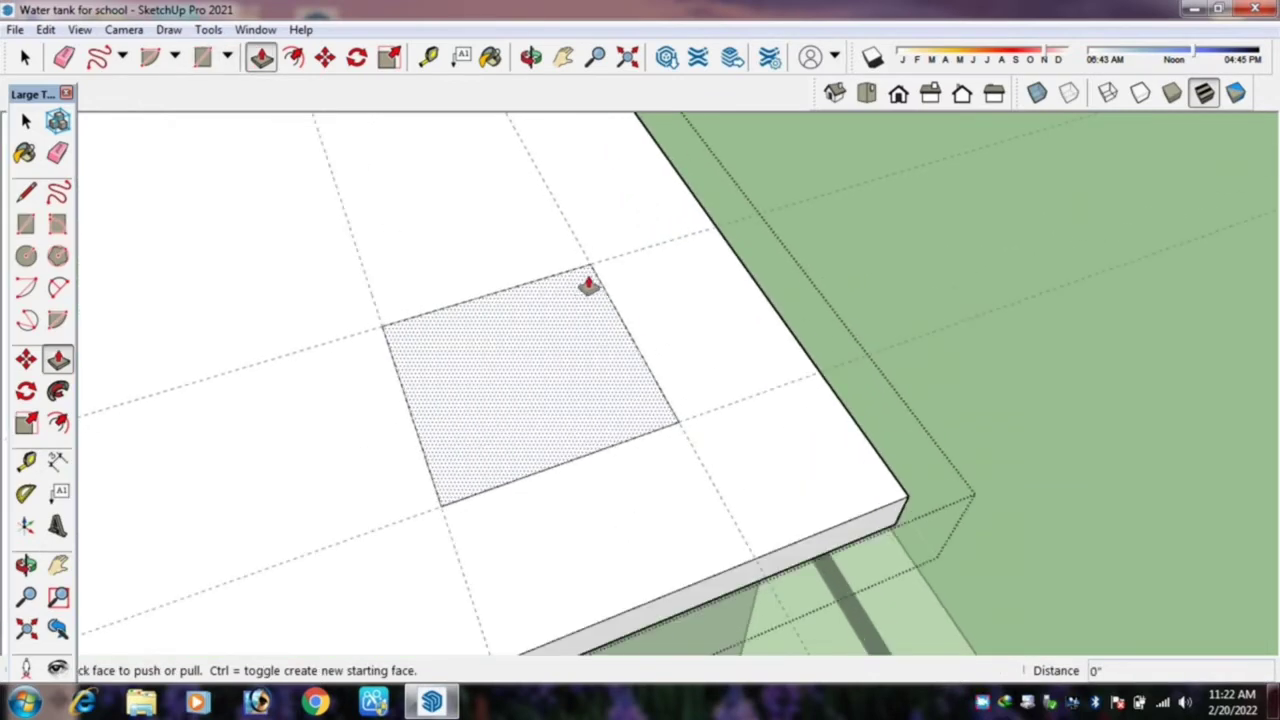
mouse_move(588, 285)
left_mouse_down()
mouse_move(537, 333)
mouse_move(594, 360)
left_mouse_up()
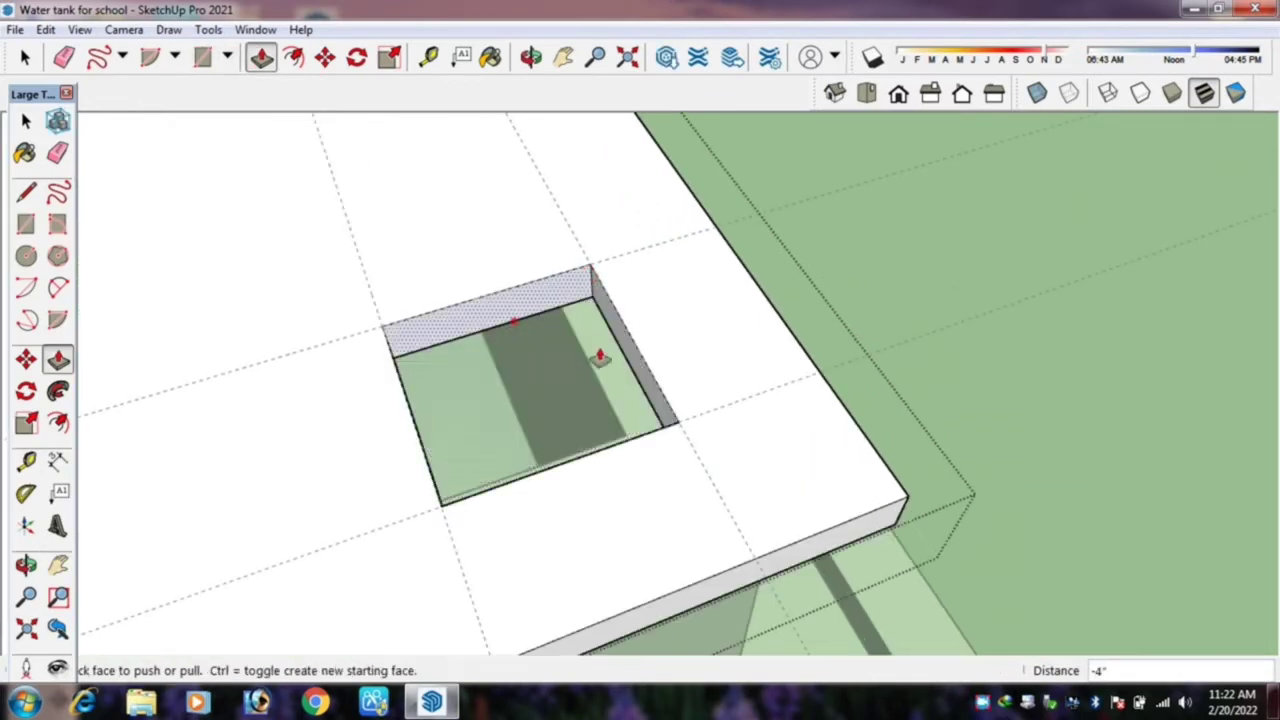
scroll(514, 320, "down", 2)
scroll(640, 380, "down", 3)
mouse_move(640, 380)
middle_mouse_down()
mouse_move(806, 303)
mouse_move(735, 295)
middle_mouse_up()
scroll(700, 300, "down", 2)
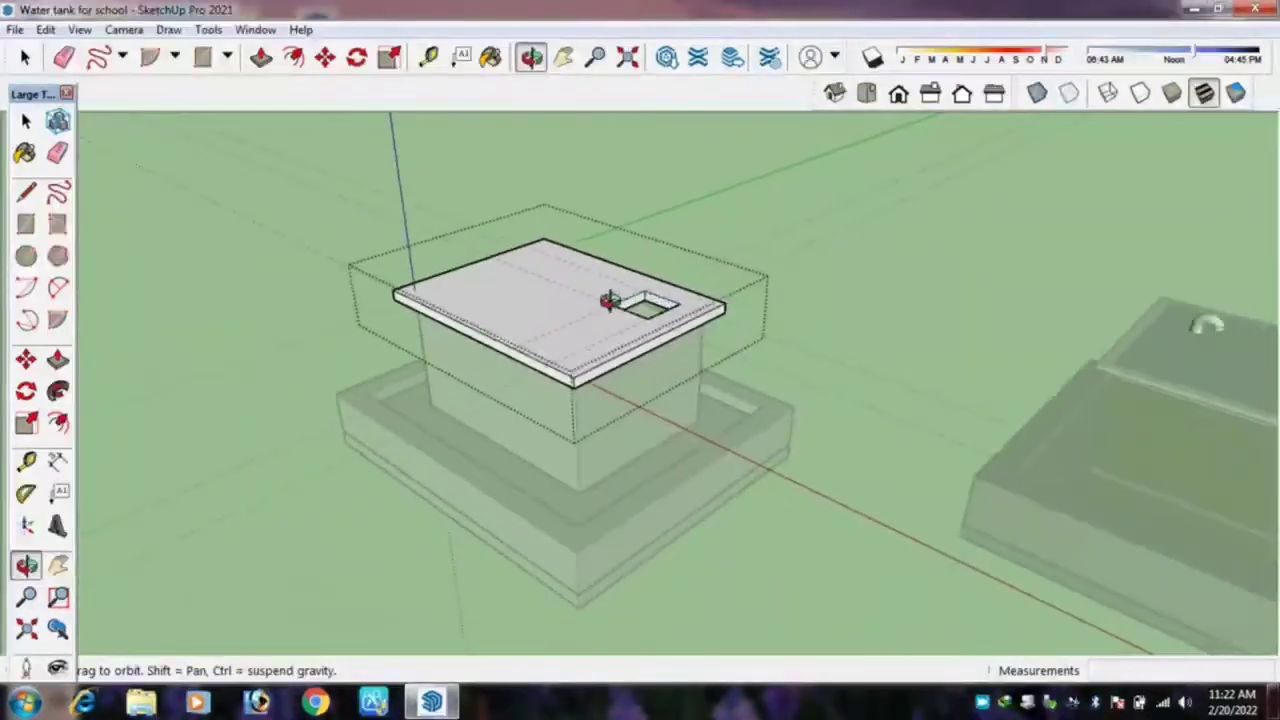
mouse_move(608, 297)
middle_mouse_down()
mouse_move(640, 349)
mouse_move(737, 349)
middle_mouse_up()
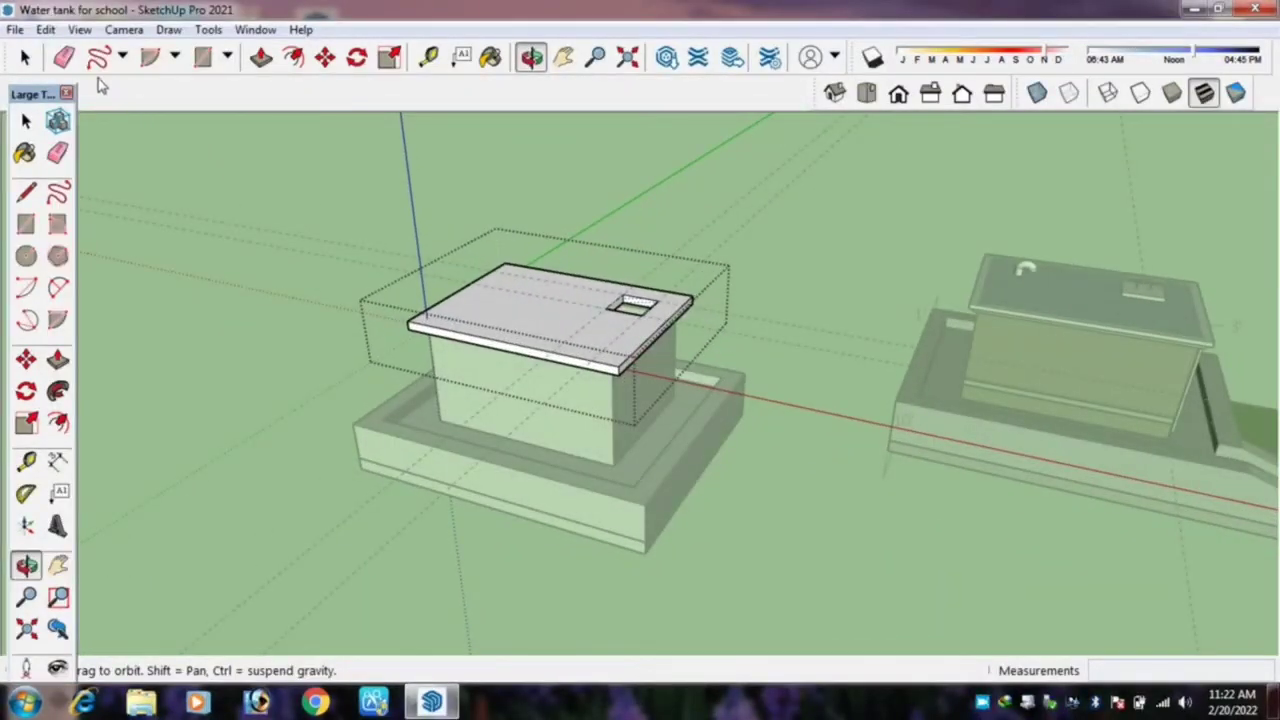
Exit the lid group and delete all guide lines via Edit > Delete Guides.
key("space")
left_click(466, 166)
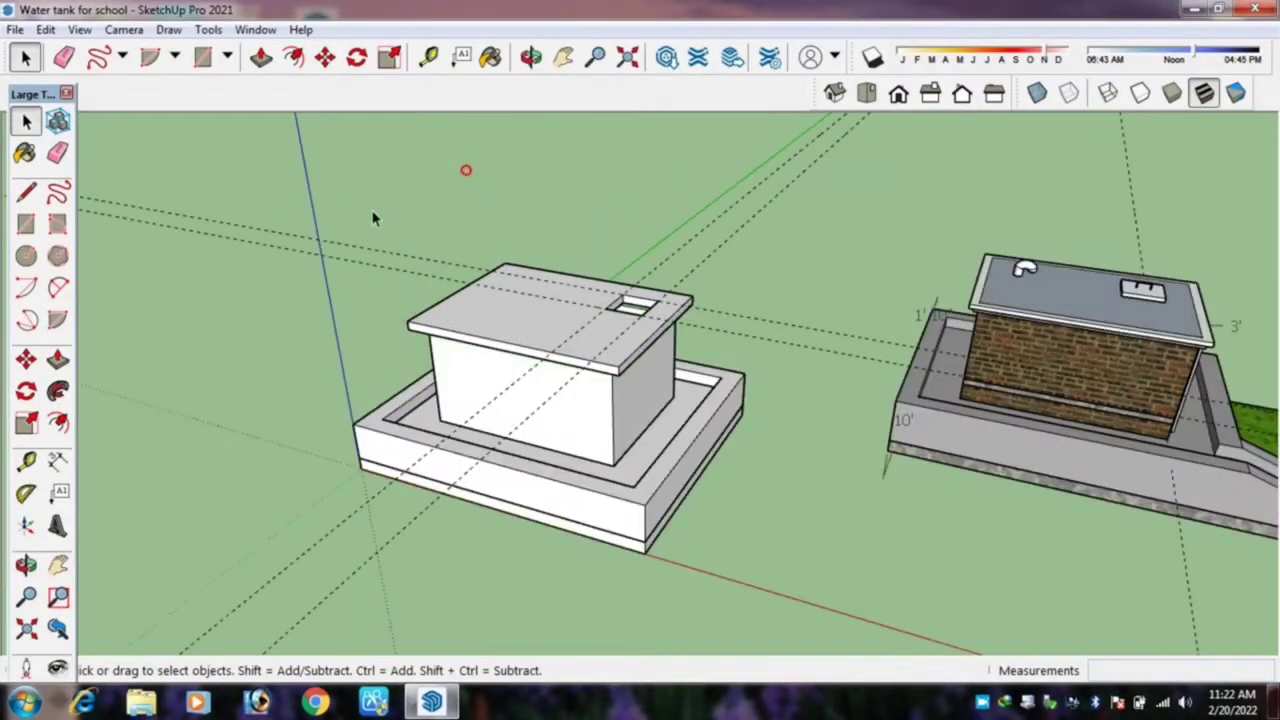
scroll(700, 330, "down", 2)
left_click(46, 29)
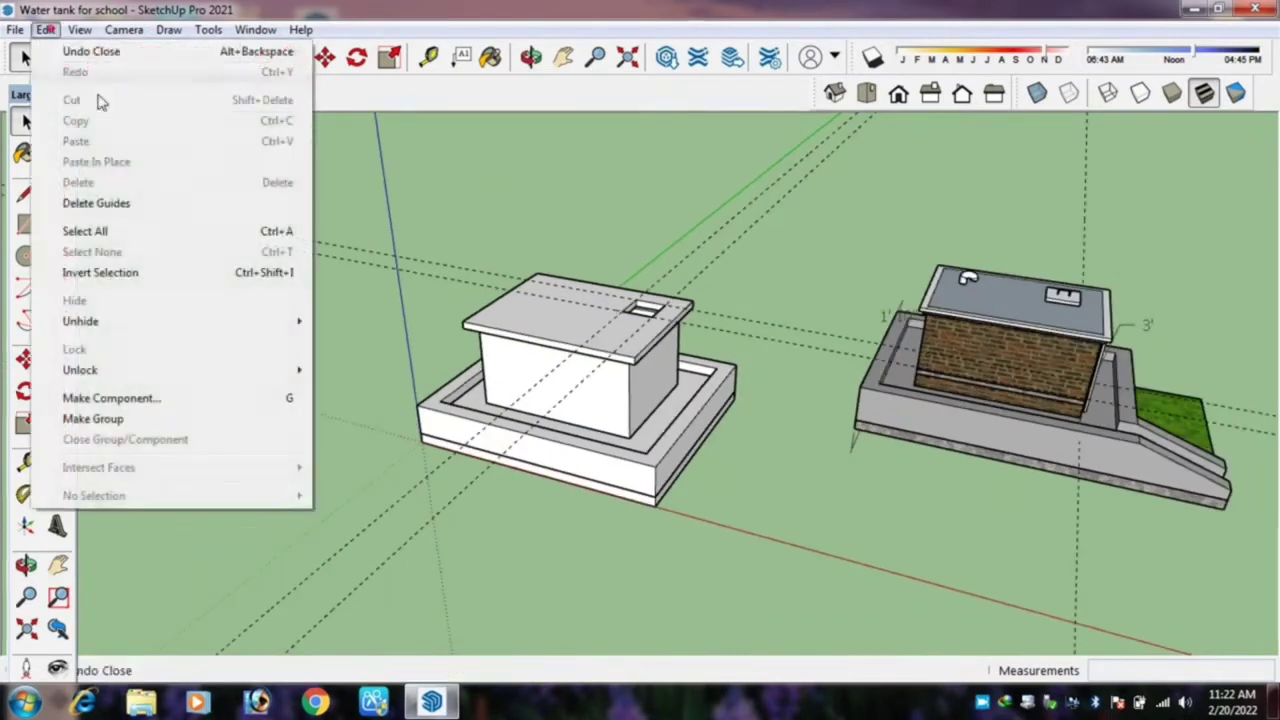
left_click(149, 203)
Orbit and zoom to compare the white tank with the brick reference building and grass platform.
key("o")
mouse_move(705, 435)
left_mouse_down()
mouse_move(163, 434)
mouse_move(571, 371)
mouse_move(551, 420)
mouse_move(748, 417)
mouse_move(714, 334)
mouse_move(509, 414)
mouse_move(520, 409)
mouse_move(430, 416)
mouse_move(449, 429)
mouse_move(595, 419)
mouse_move(627, 404)
left_mouse_up()
scroll(627, 404, "up", 1)
scroll(660, 500, "up", 1)
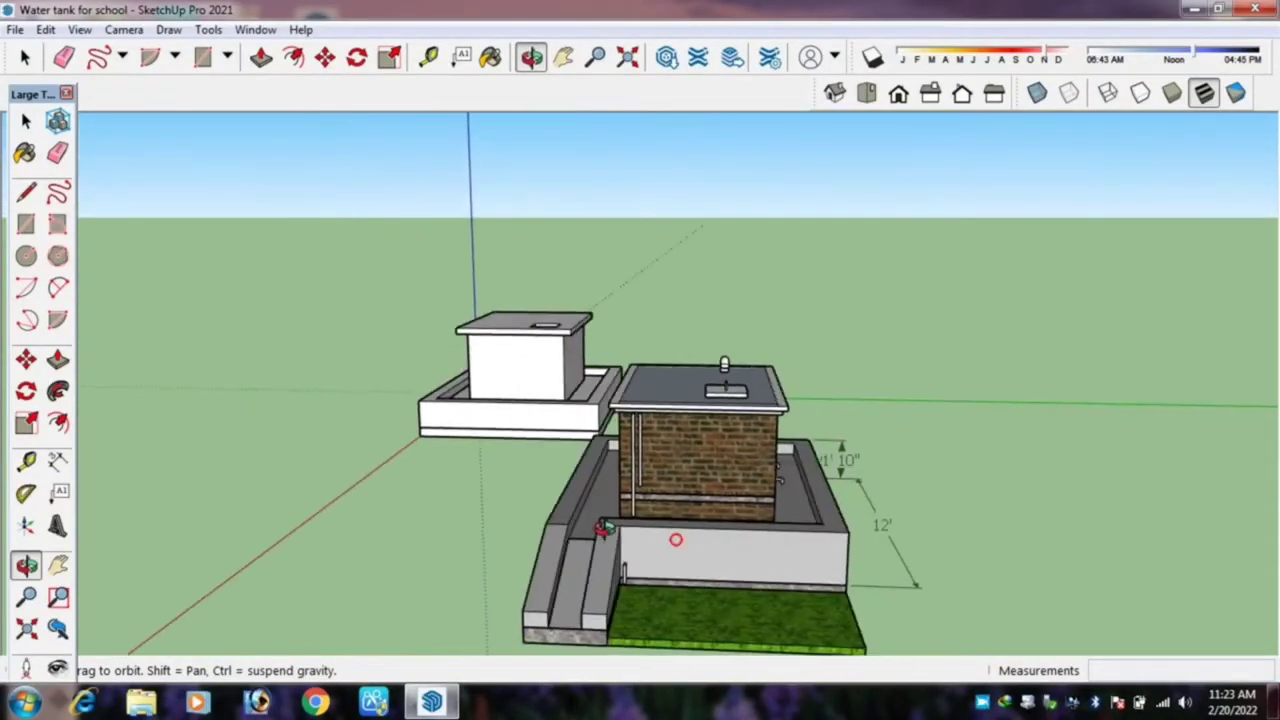
scroll(655, 514, "up", 1)
scroll(640, 520, "down", 1)
scroll(590, 560, "down", 1)
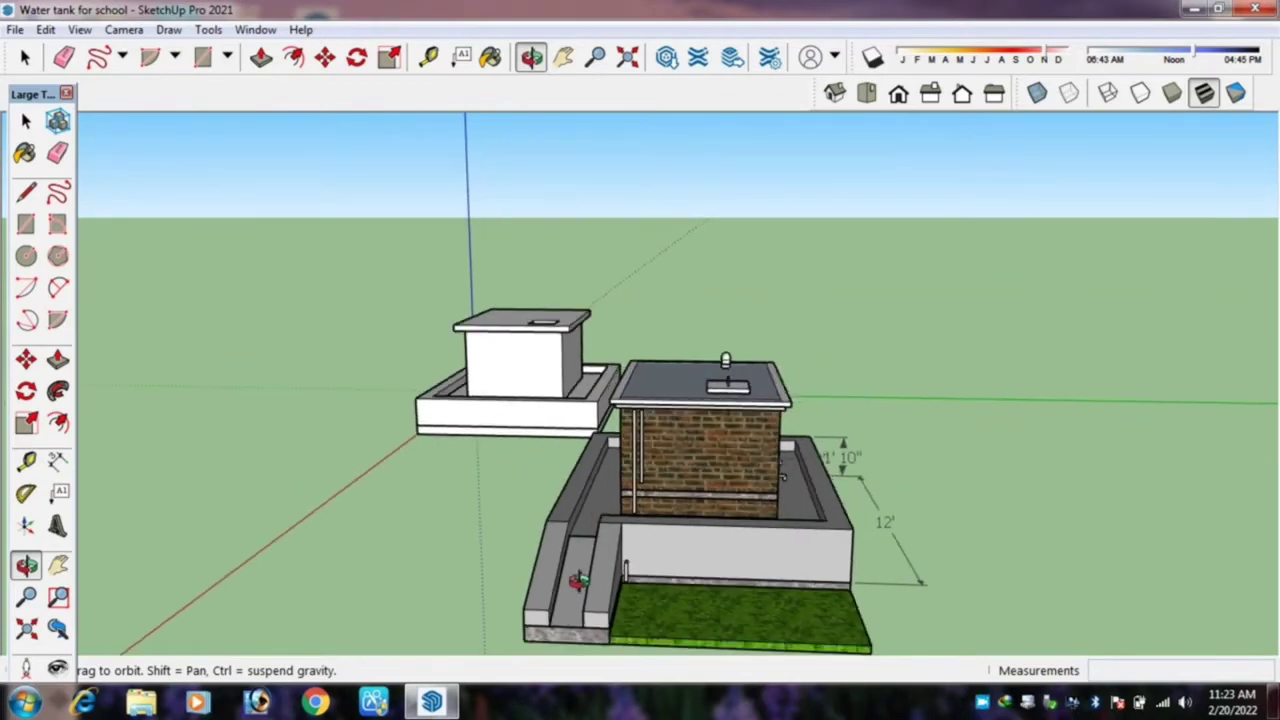
scroll(572, 609, "up", 1)
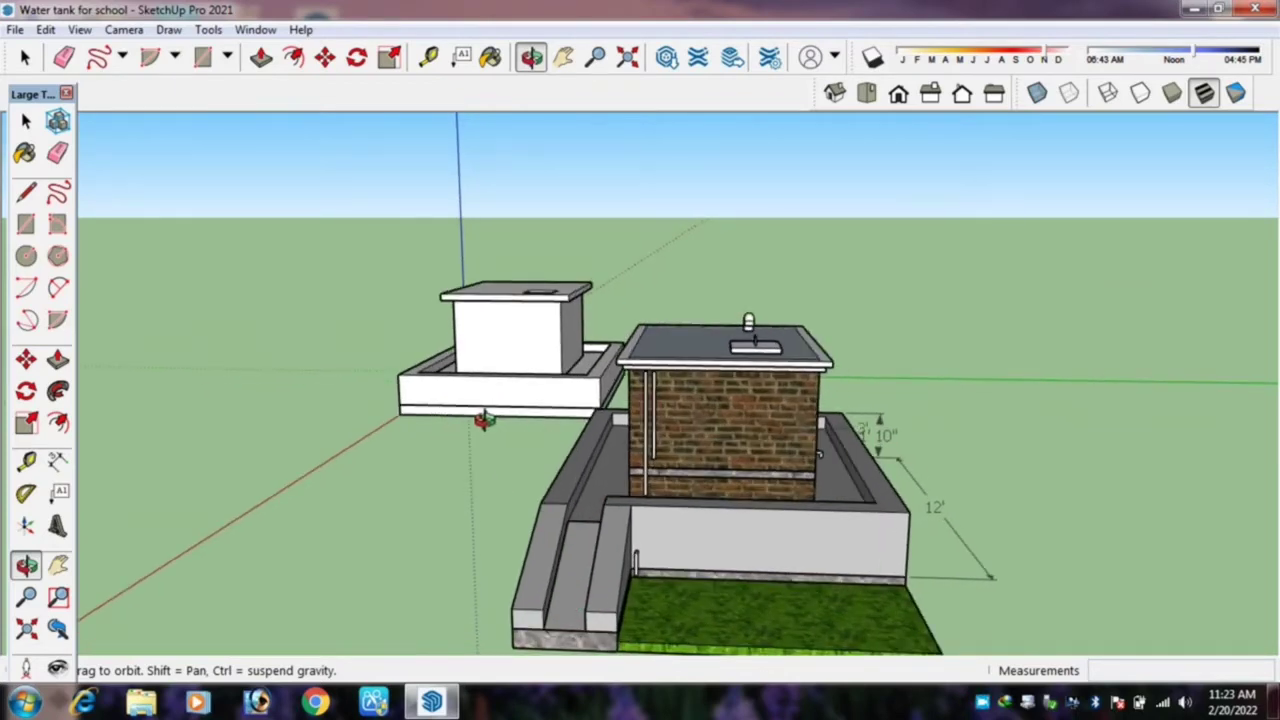
left_click_drag(484, 420, 514, 457)
scroll(414, 374, "up", 2)
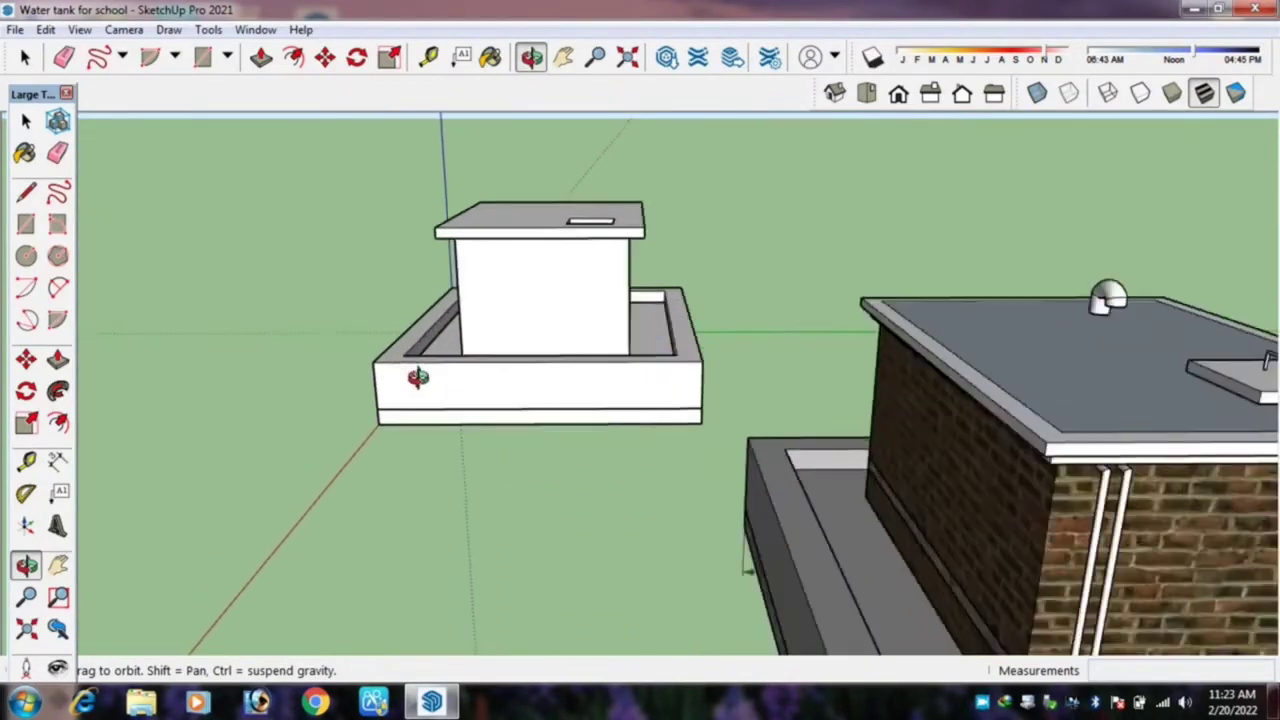
scroll(414, 378, "up", 2)
scroll(422, 368, "down", 1)
scroll(634, 409, "down", 2)
scroll(634, 409, "down", 2)
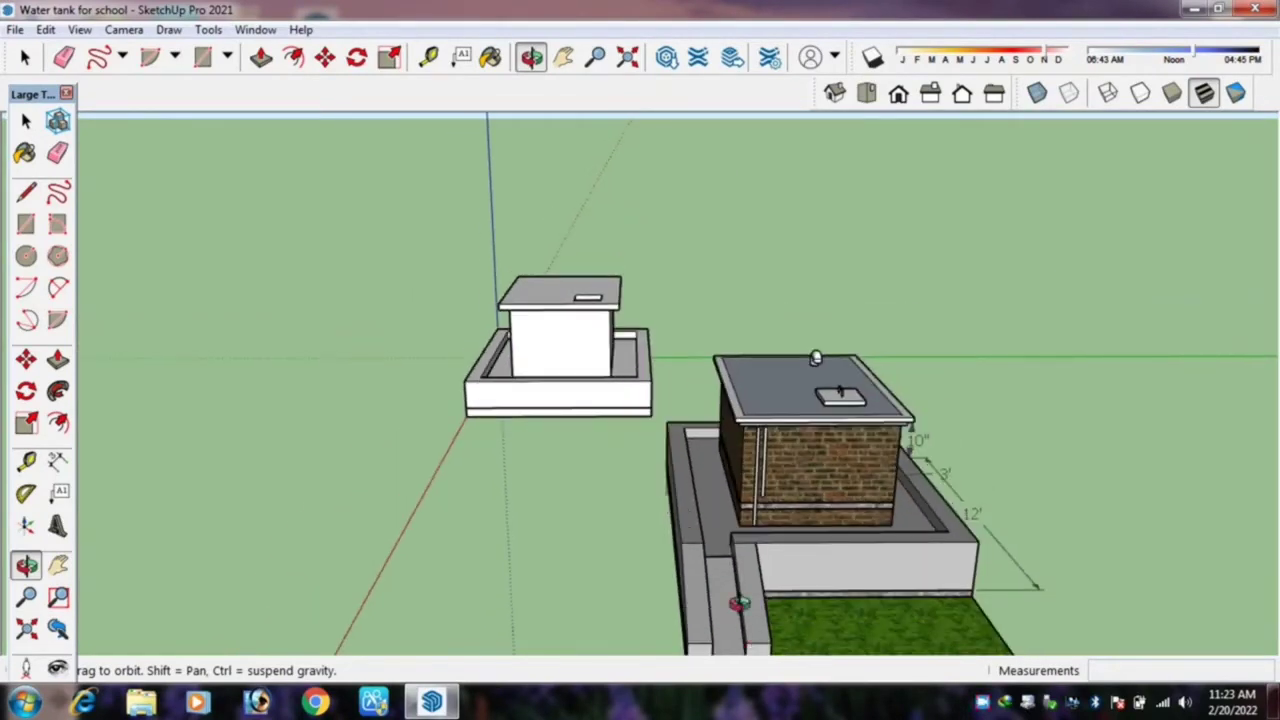
scroll(608, 531, "up", 2)
scroll(620, 515, "up", 1)
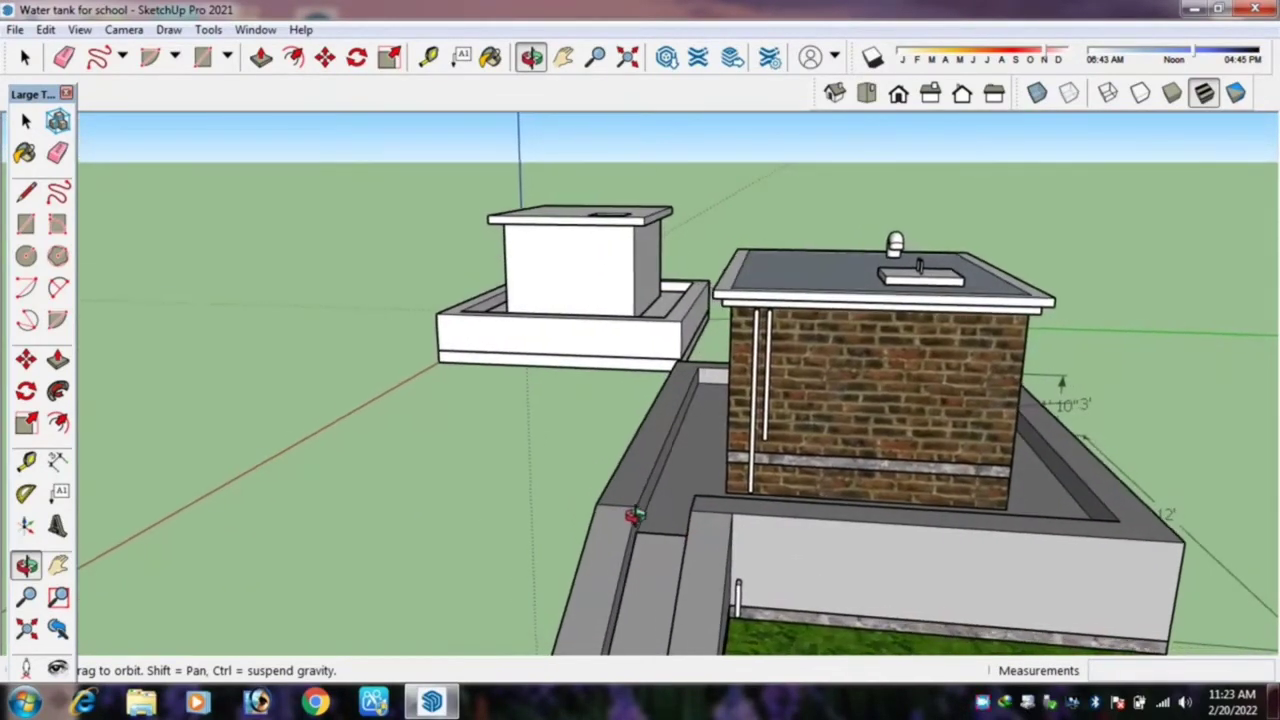
scroll(625, 520, "up", 2)
scroll(640, 540, "up", 1)
Measure the side ramp's width, then bring the base's front corner into view.
left_click(640, 528)
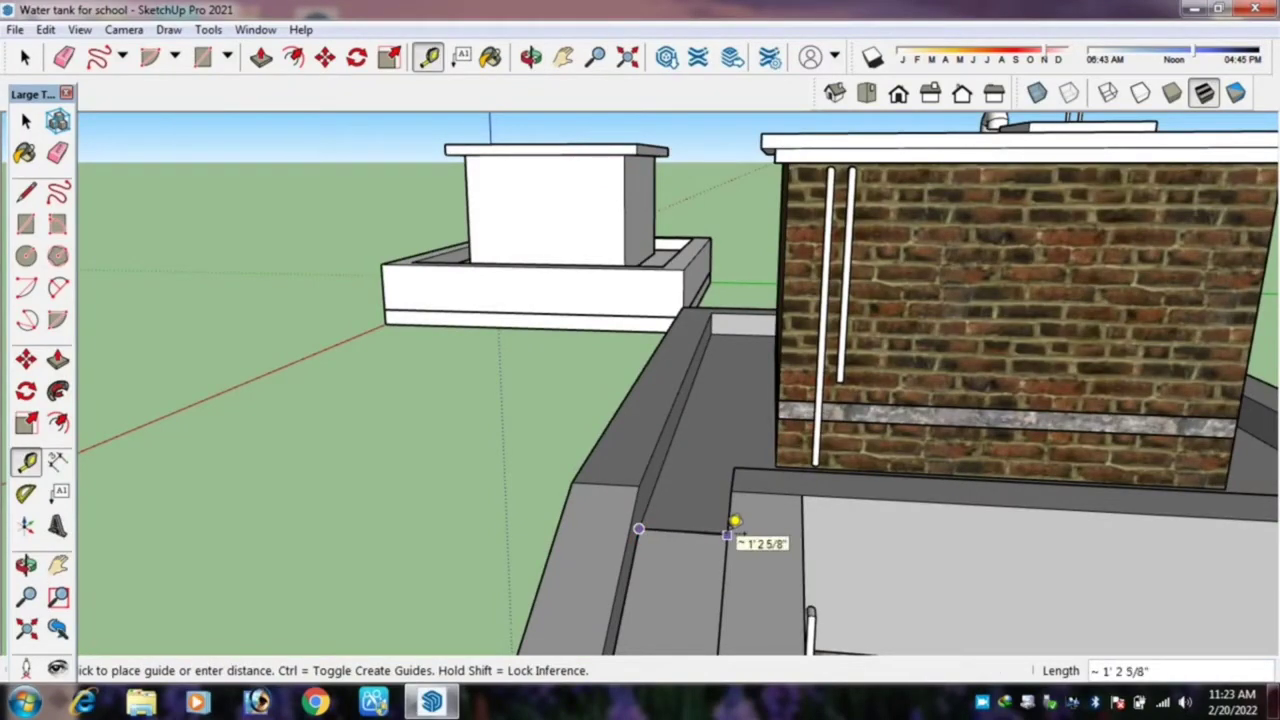
left_click(746, 538)
scroll(740, 540, "down", 2)
mouse_move(737, 540)
middle_mouse_down()
mouse_move(686, 583)
mouse_move(309, 229)
mouse_move(336, 272)
mouse_move(426, 286)
mouse_move(343, 250)
middle_mouse_up()
scroll(336, 272, "up", 3)
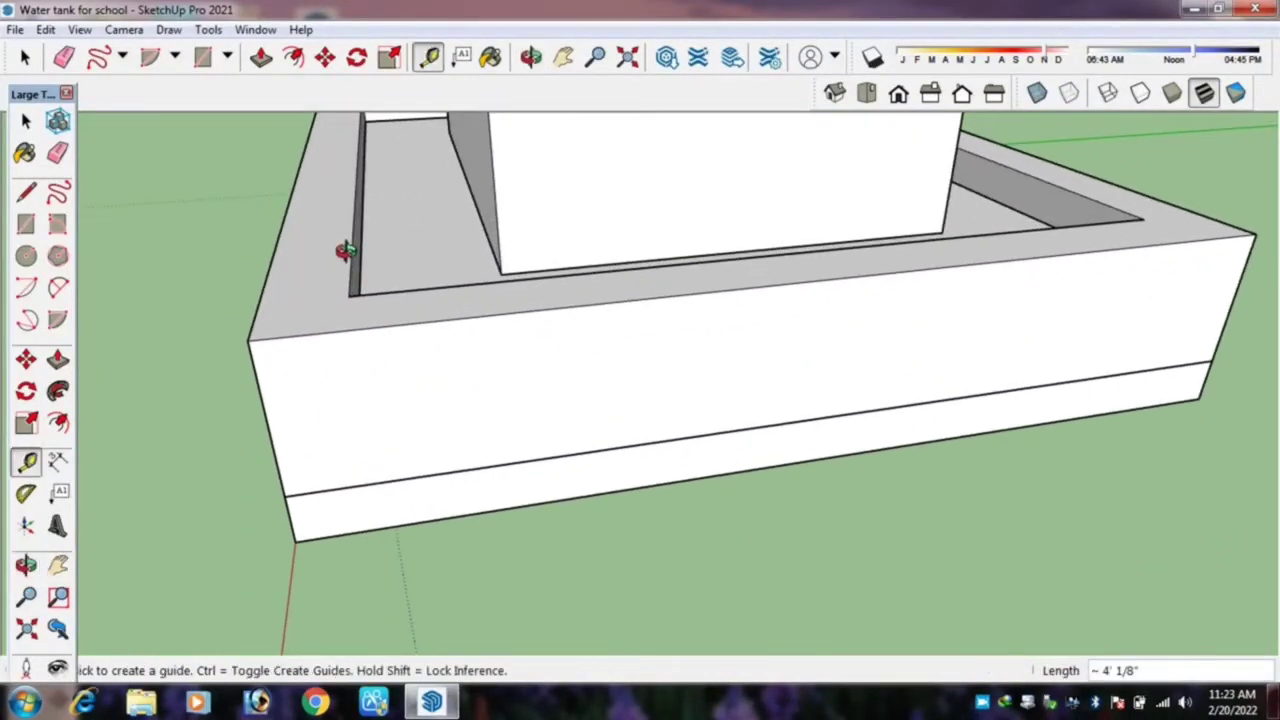
scroll(350, 250, "up", 2)
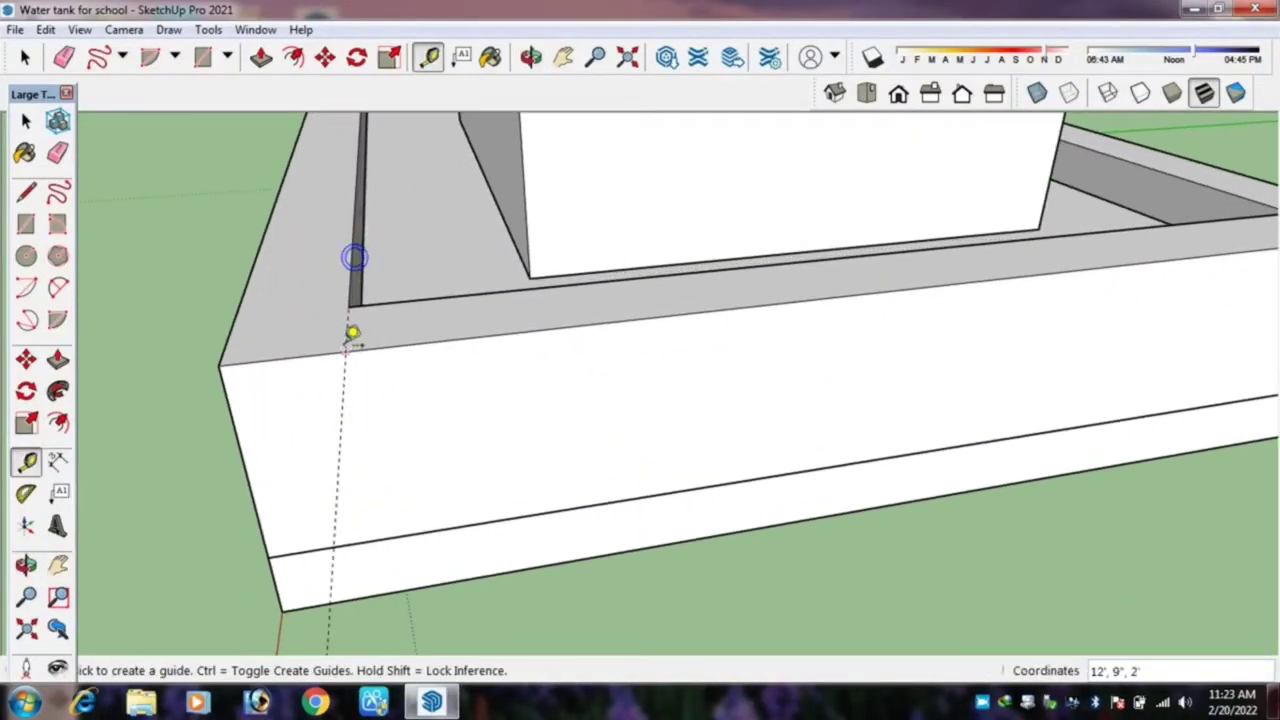
mouse_move(433, 452)
middle_mouse_down()
mouse_move(386, 489)
mouse_move(343, 423)
mouse_move(367, 421)
middle_mouse_up()
Draw a vertical edge down the base's front wall near its left corner.
key("l")
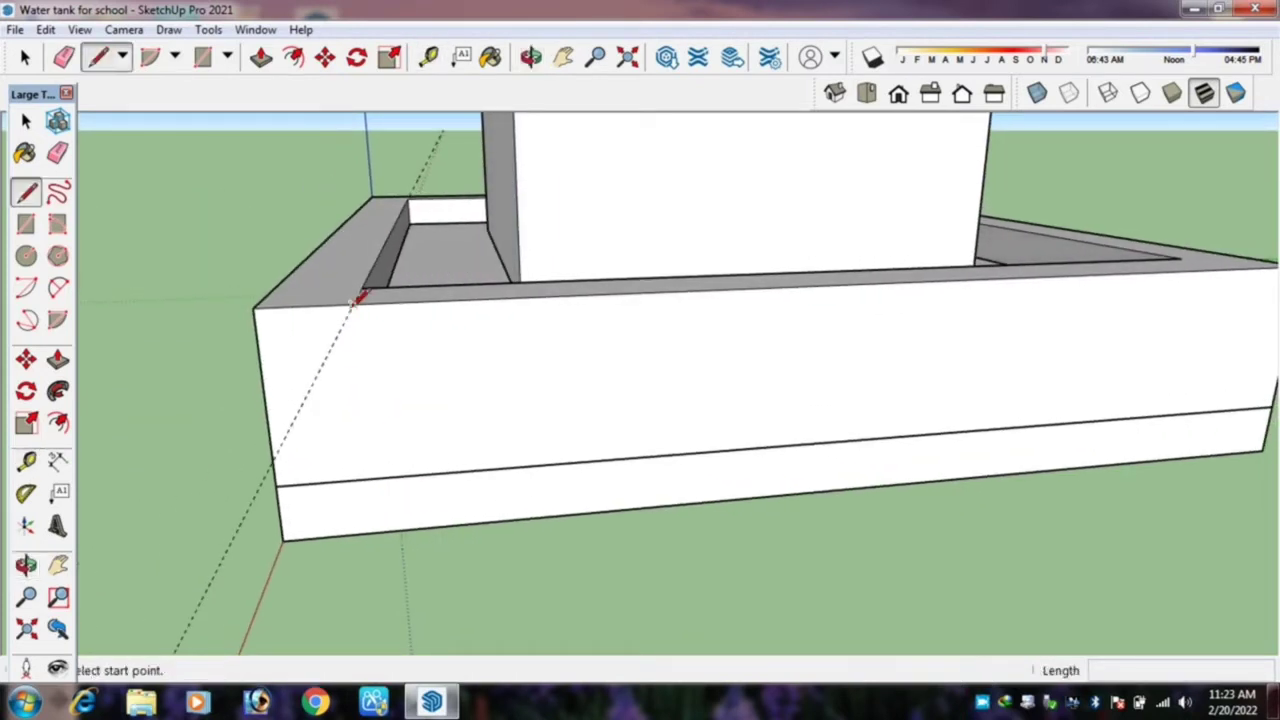
left_click(352, 303)
left_click(369, 477)
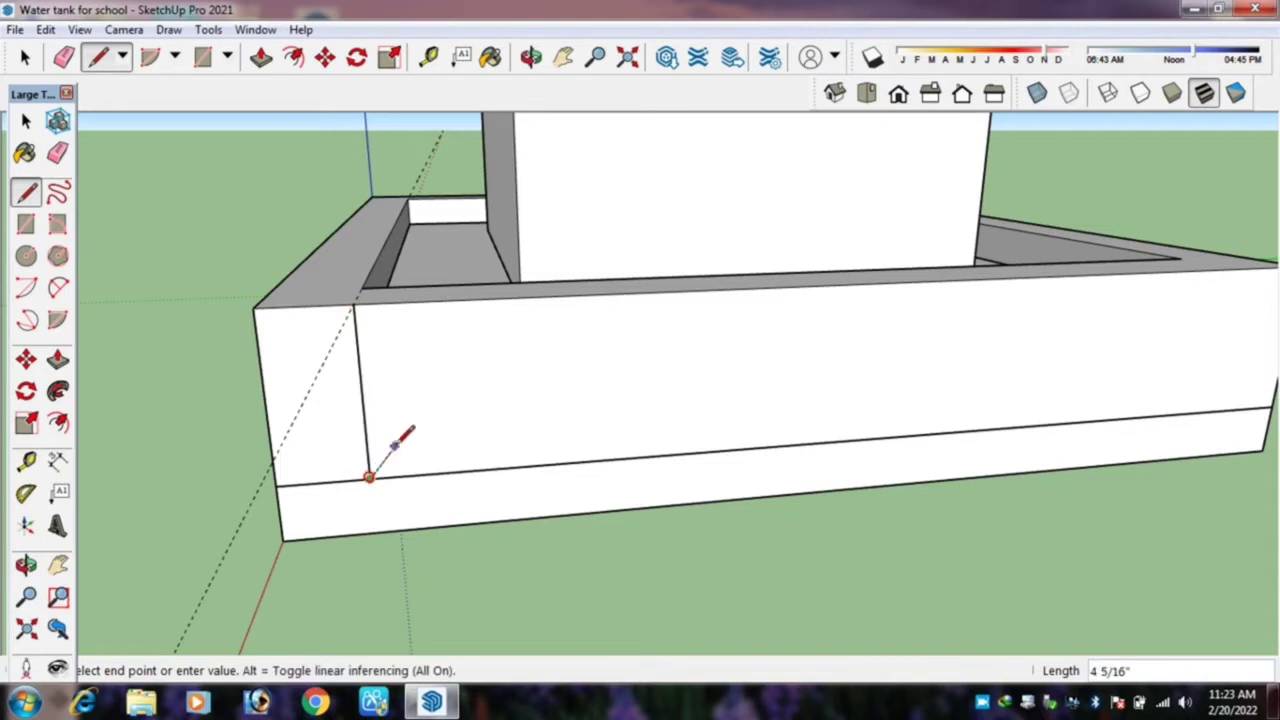
Place two vertical guides about 6 inches from the new edge, then select the tank.
key("t")
left_click(363, 410)
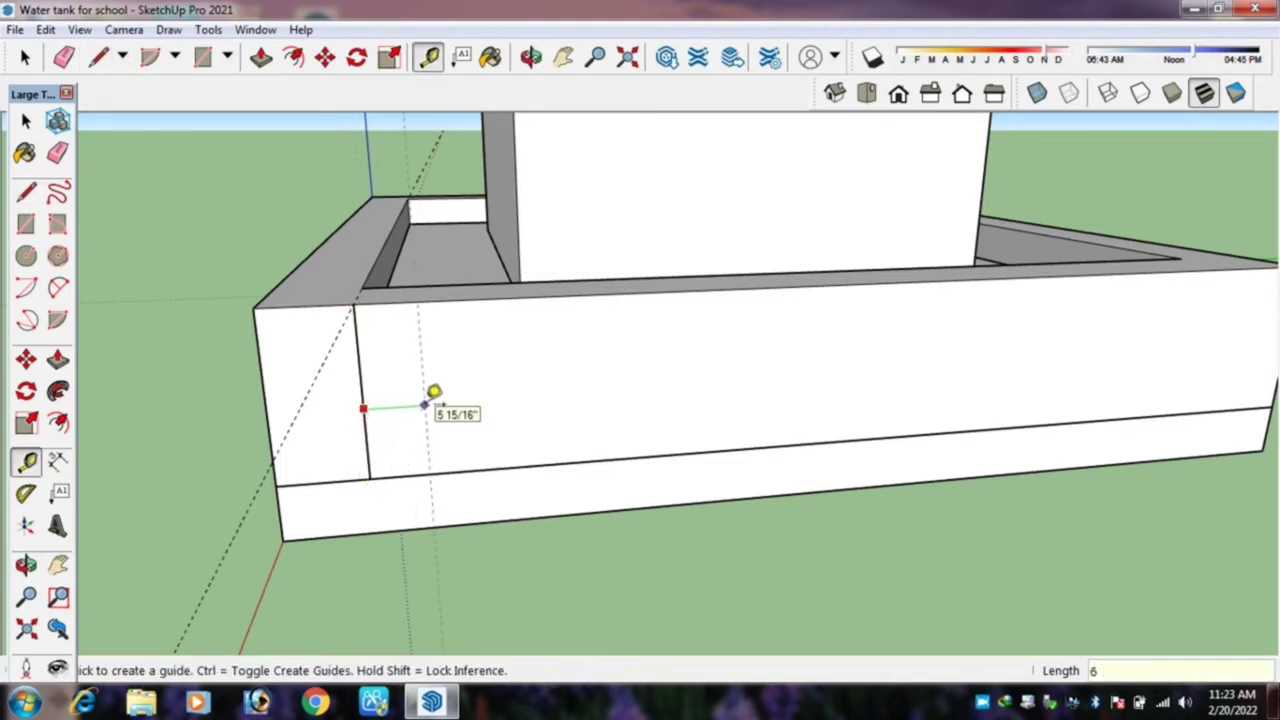
left_click(428, 402)
mouse_move(440, 408)
middle_mouse_down()
mouse_move(460, 437)
mouse_move(596, 447)
middle_mouse_up()
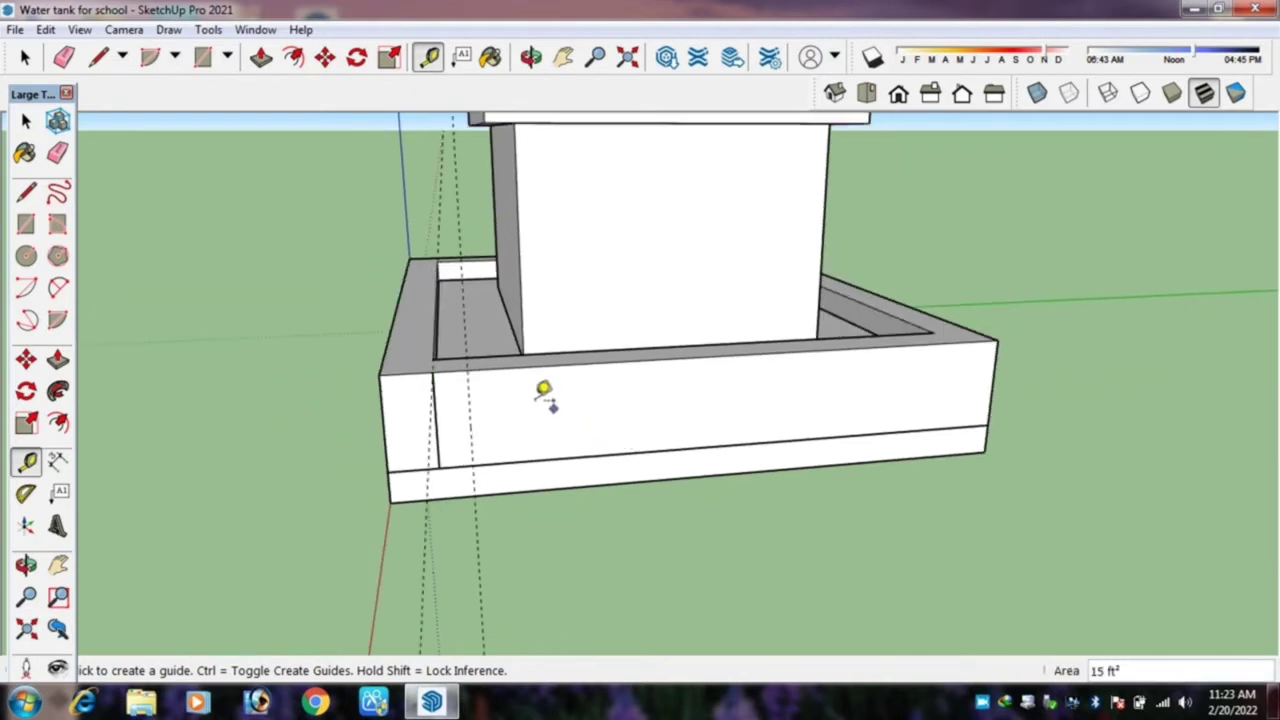
scroll(451, 374, "up", 2)
scroll(460, 380, "up", 1)
left_click(457, 397)
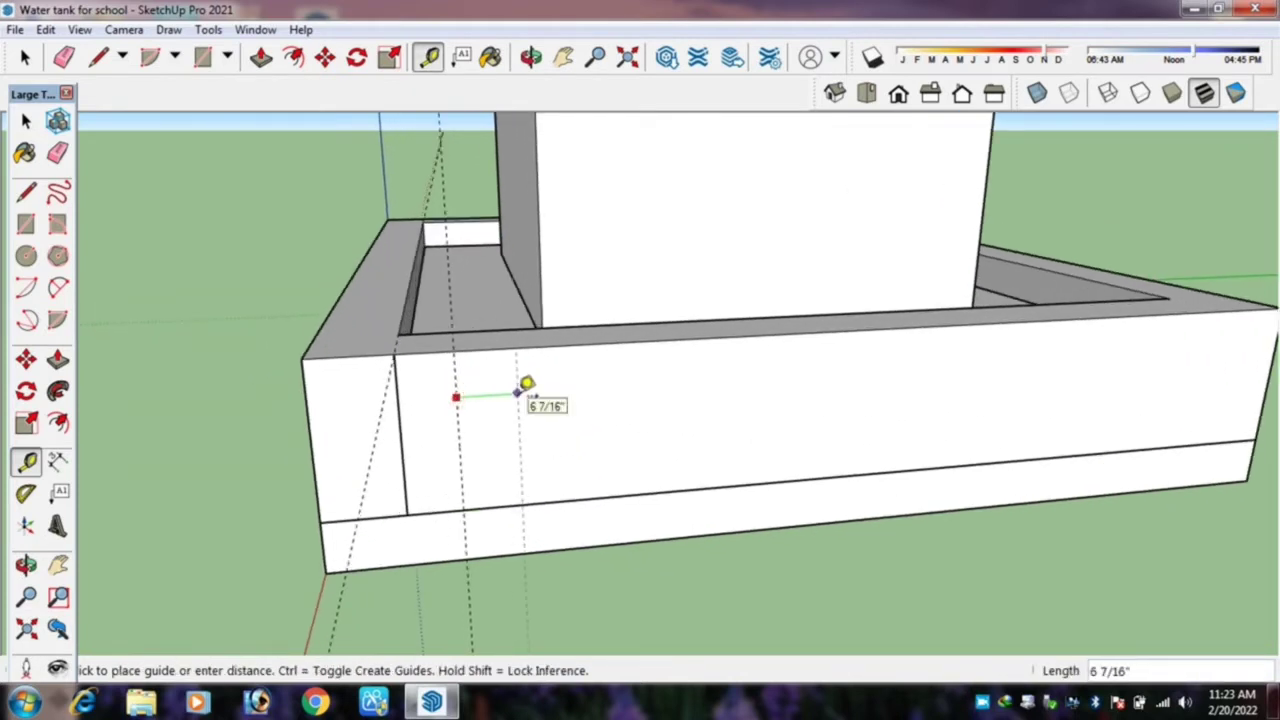
key("Return")
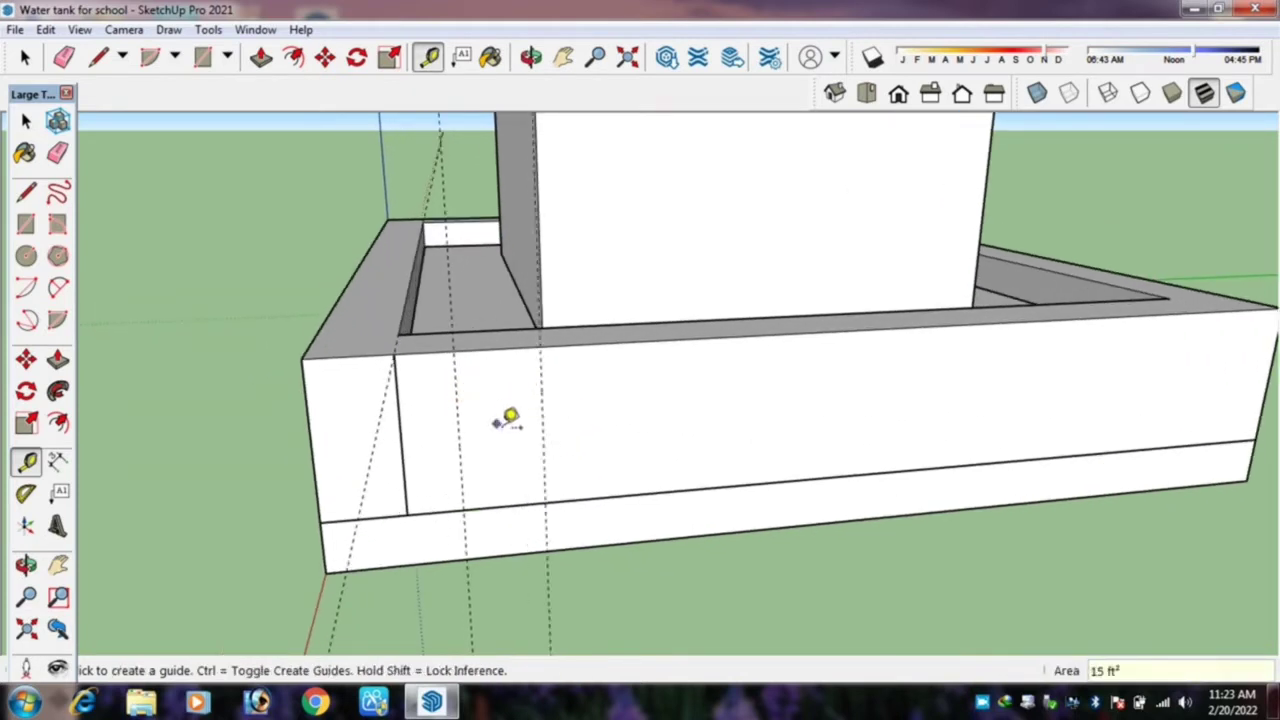
scroll(492, 420, "down", 1)
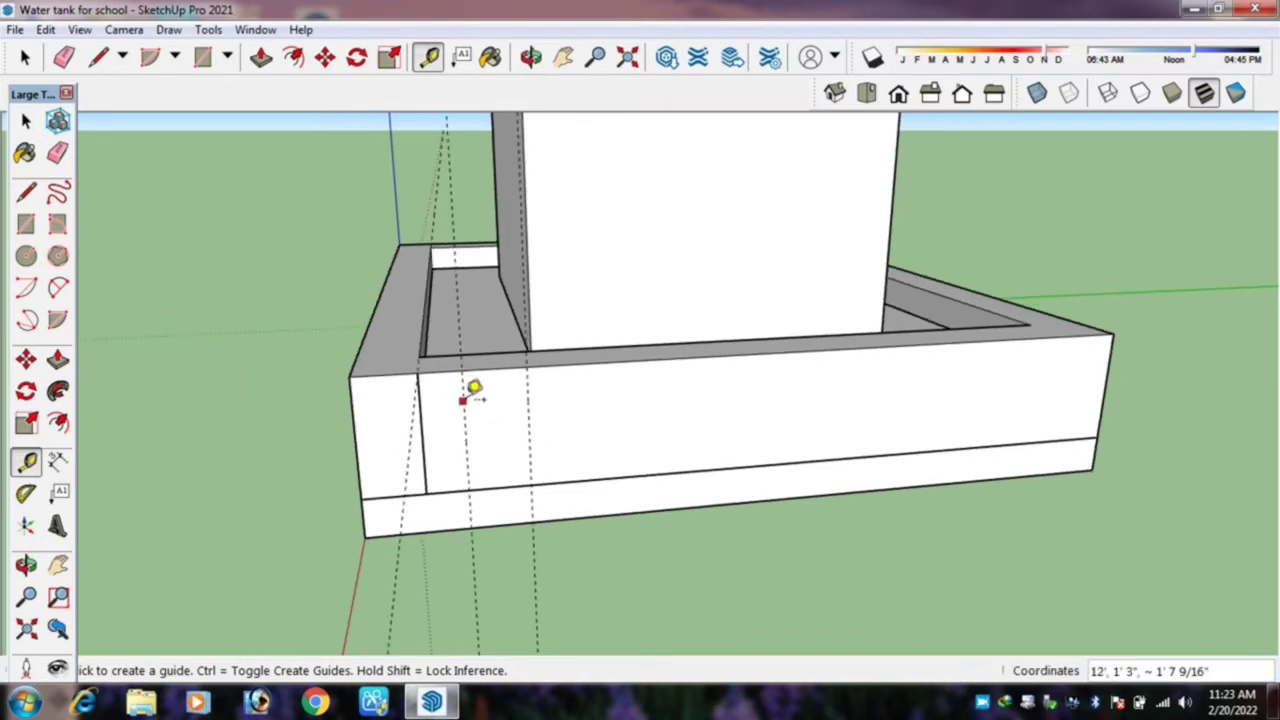
key("space")
left_click(576, 391)
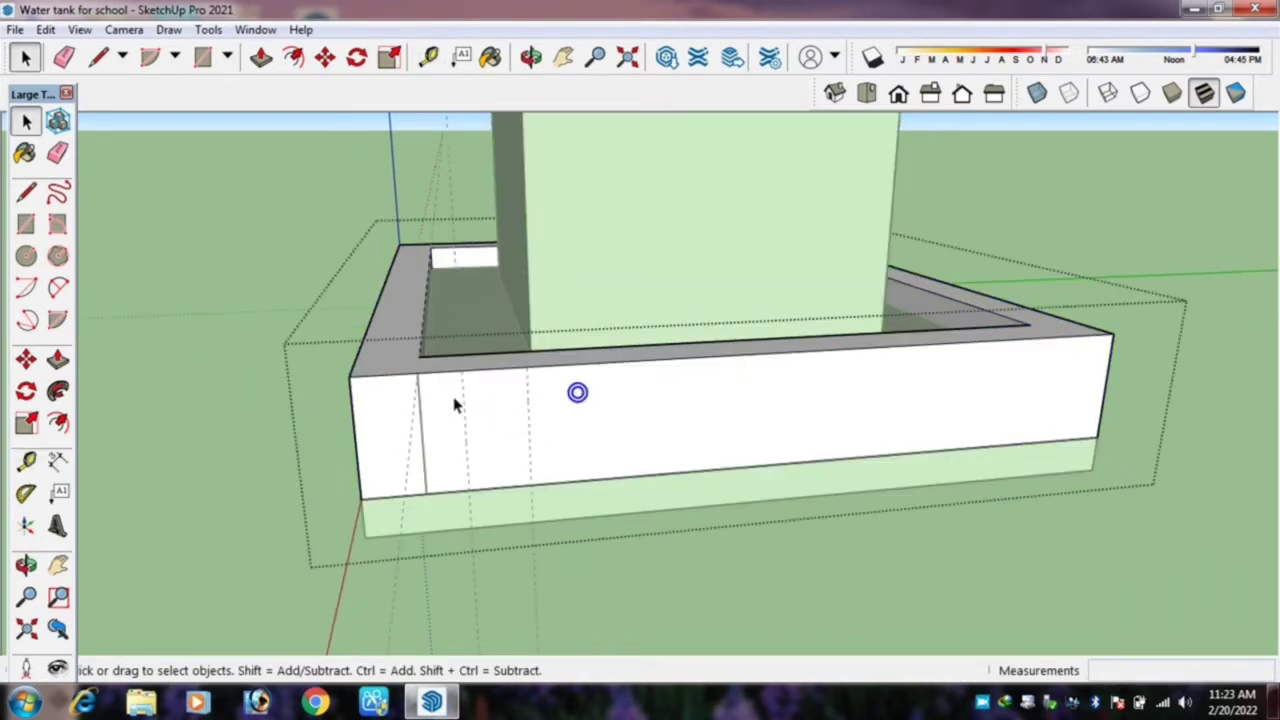
Draw a rectangle on the front wall's left end and pull it out 1.5 feet.
key("r")
middle_click_drag(457, 428, 406, 408)
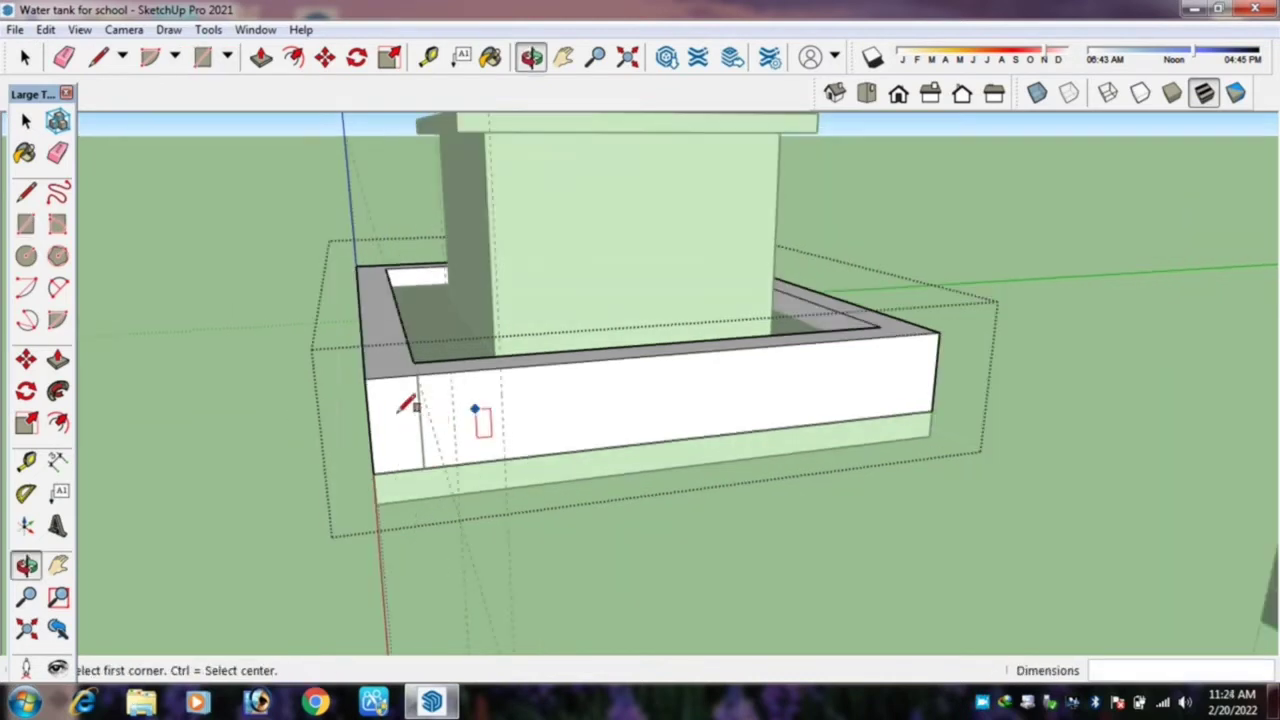
left_click(366, 368)
left_click(424, 458)
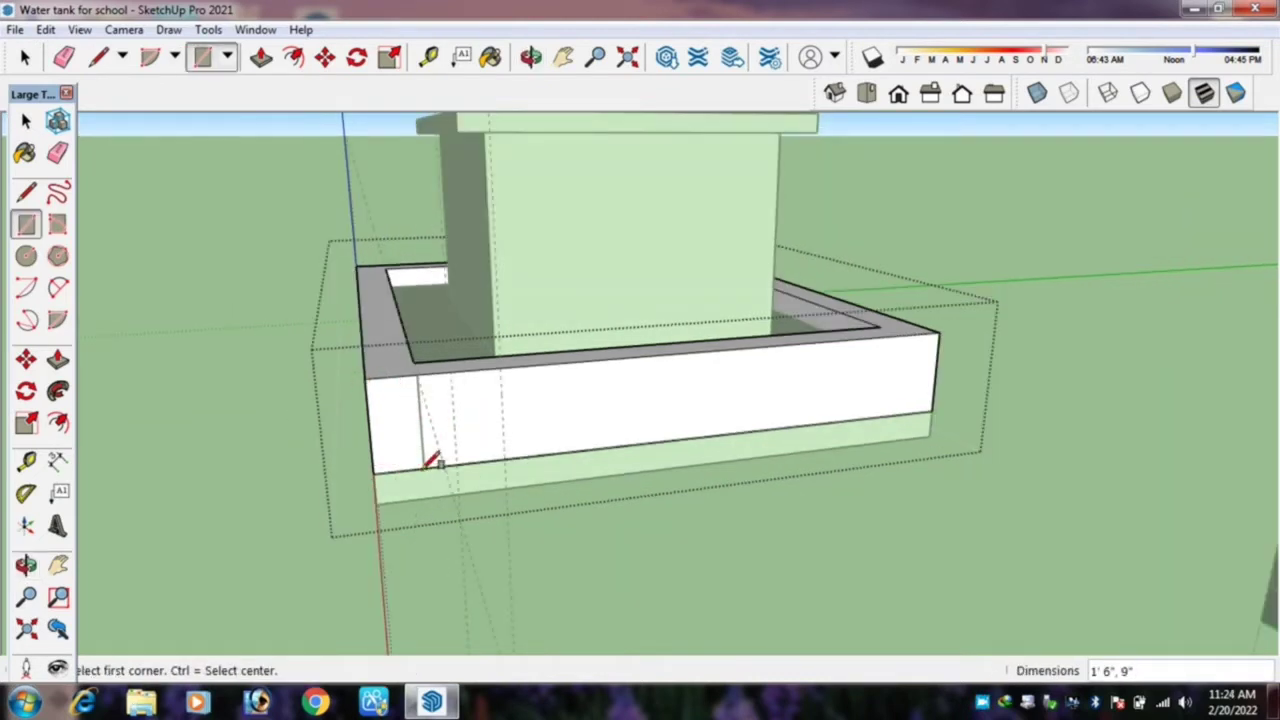
key("p")
left_click(421, 473)
type("1.5'")
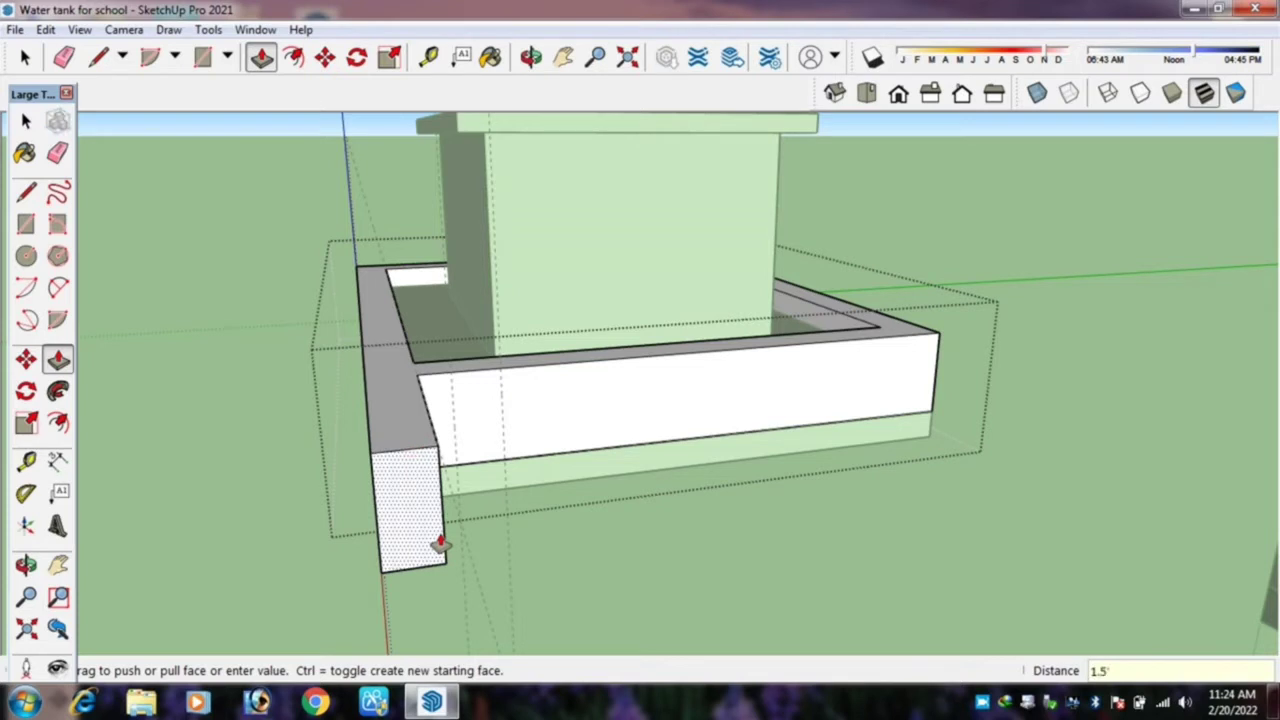
key("Return")
Push/pull the base's left end face outward.
middle_click_drag(474, 457, 395, 457)
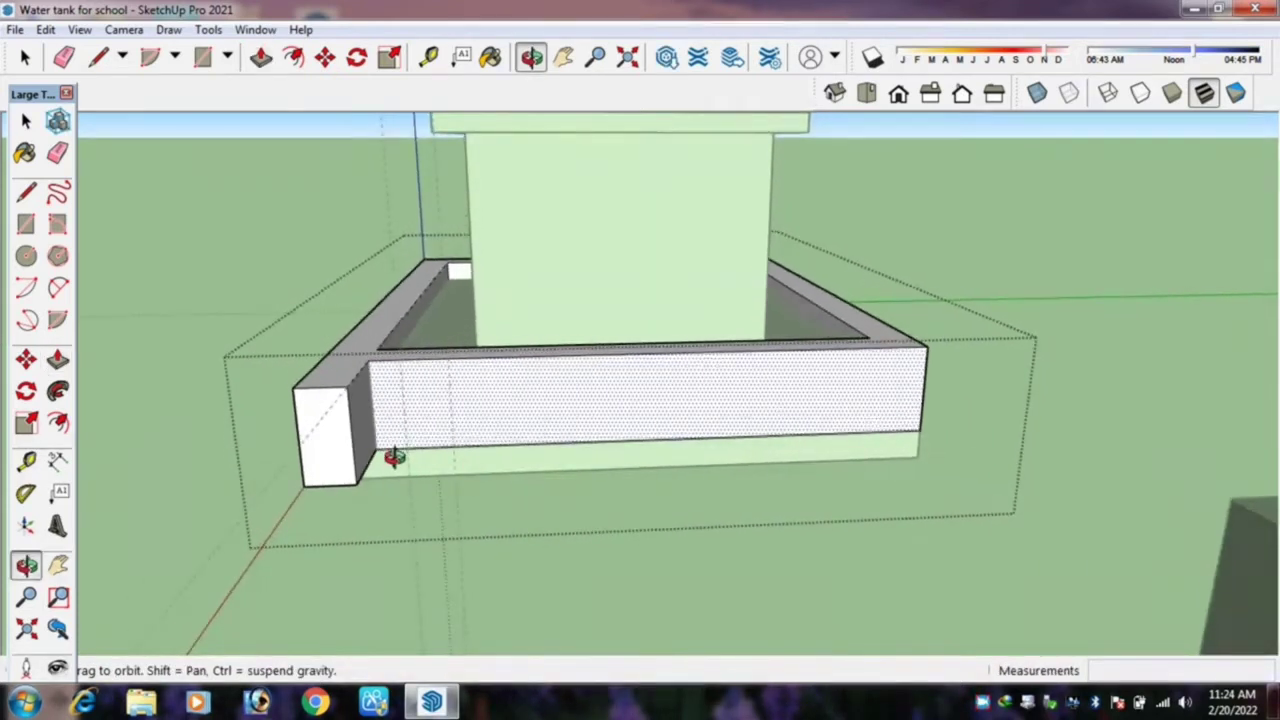
left_click(337, 445)
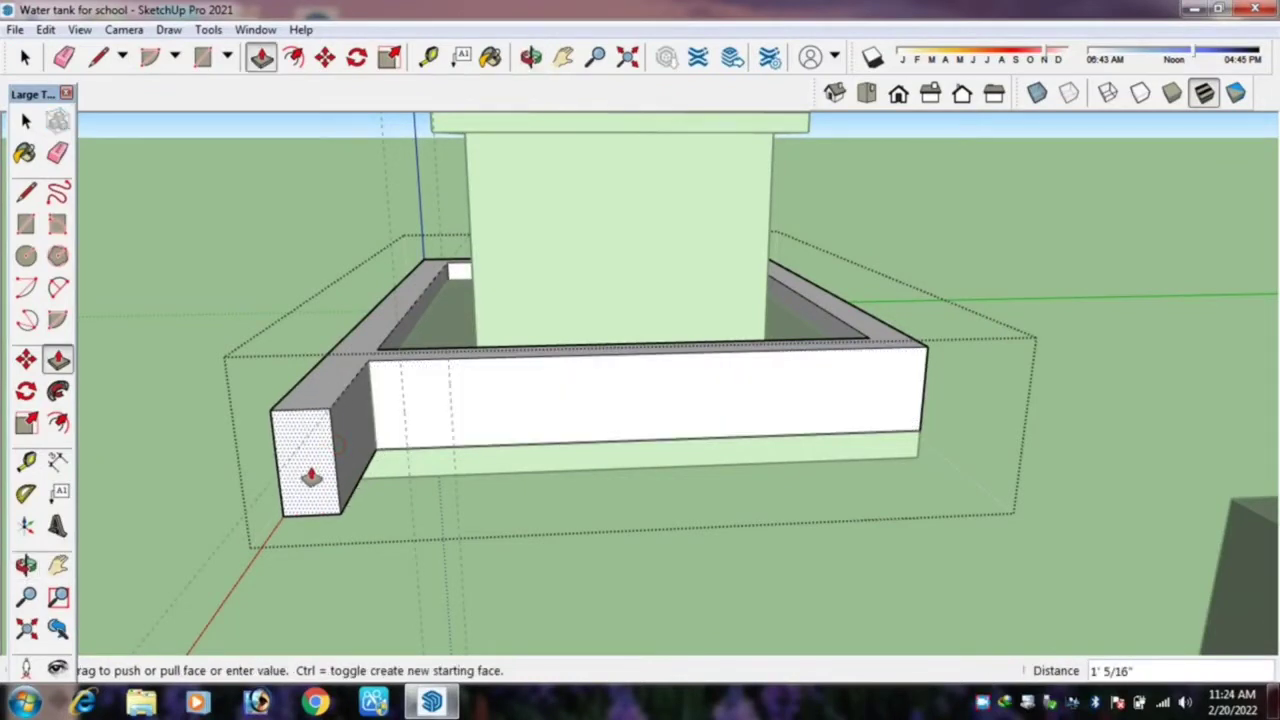
key("Return")
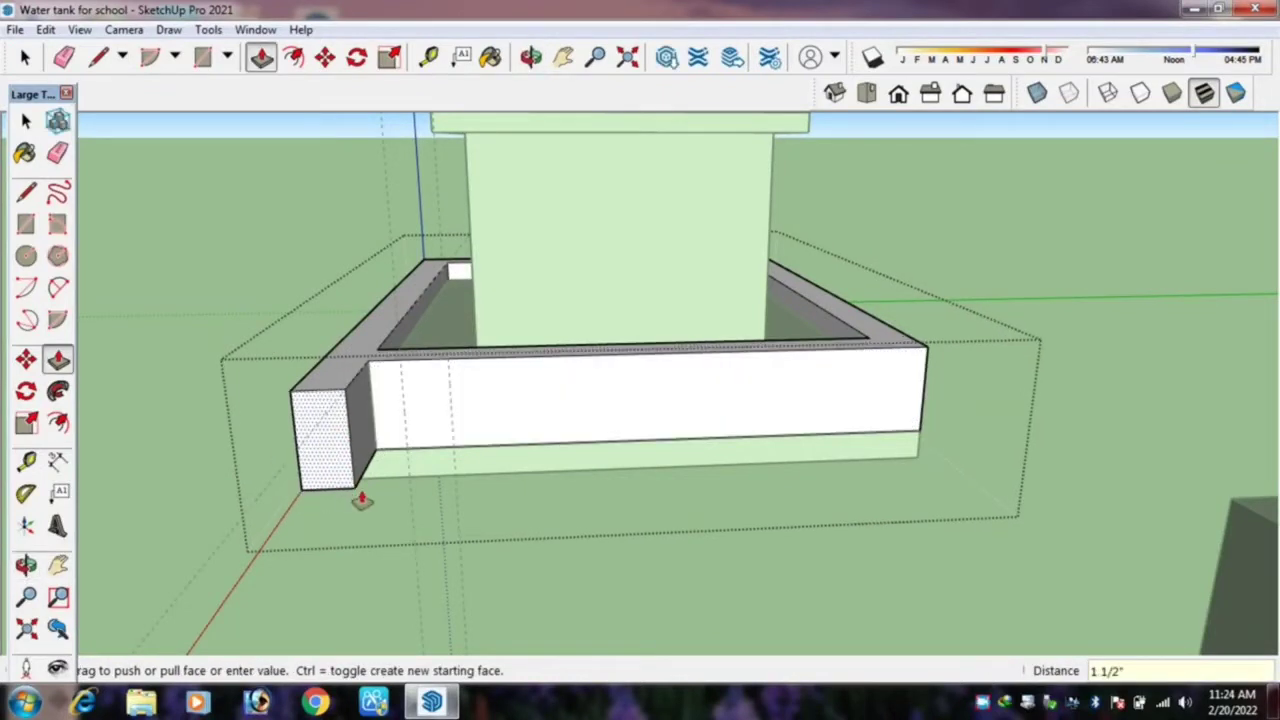
Draw a second rectangle on the front wall and pull it out 3 feet.
key("r")
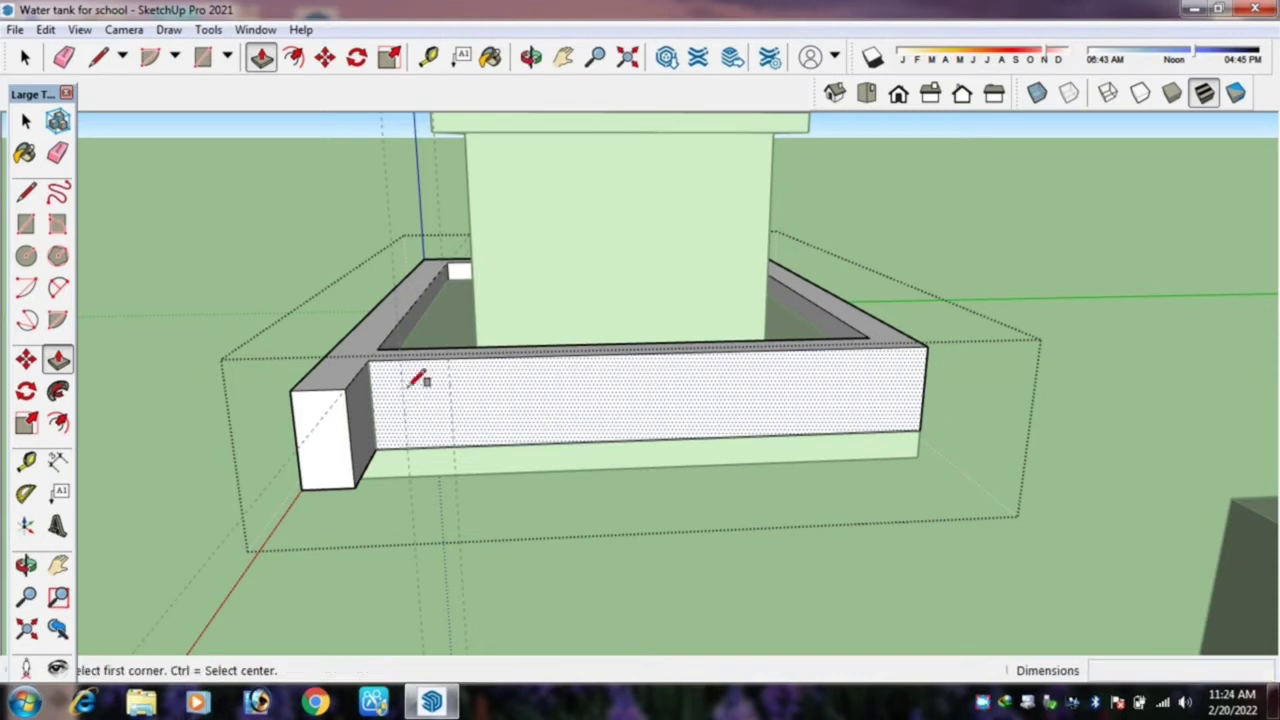
left_click(408, 356)
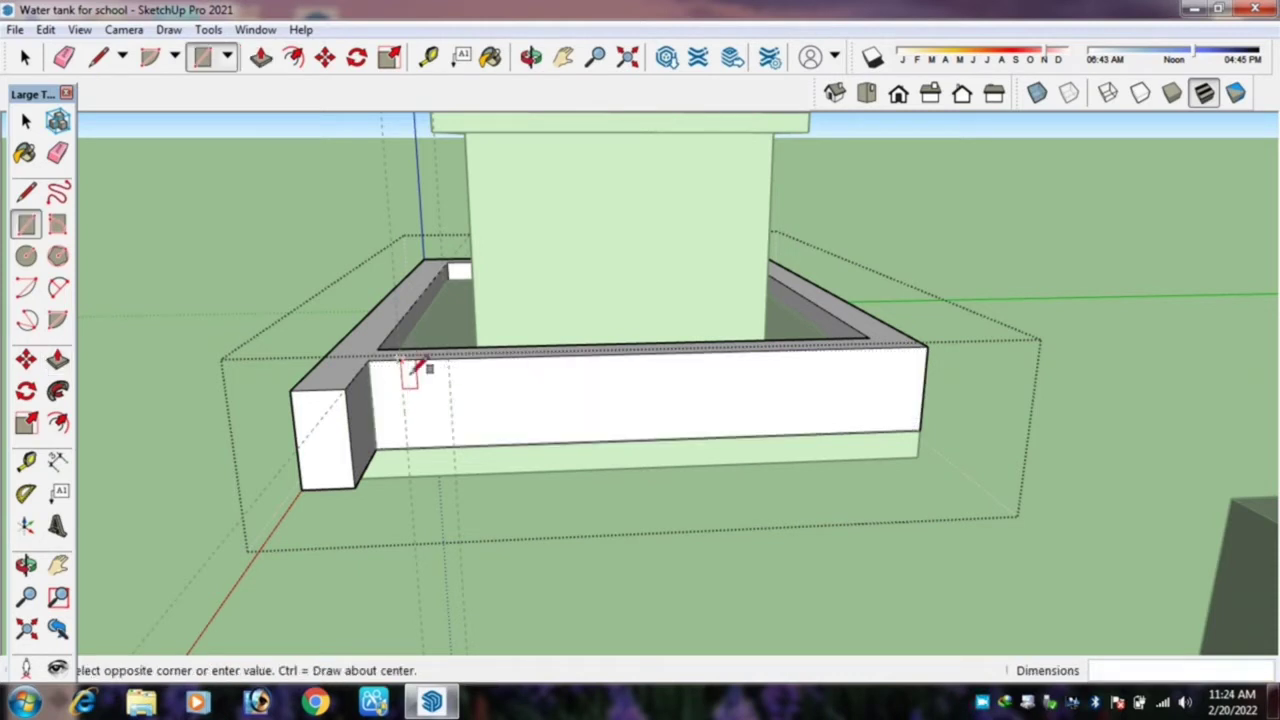
left_click(451, 445)
key("p")
left_click(440, 430)
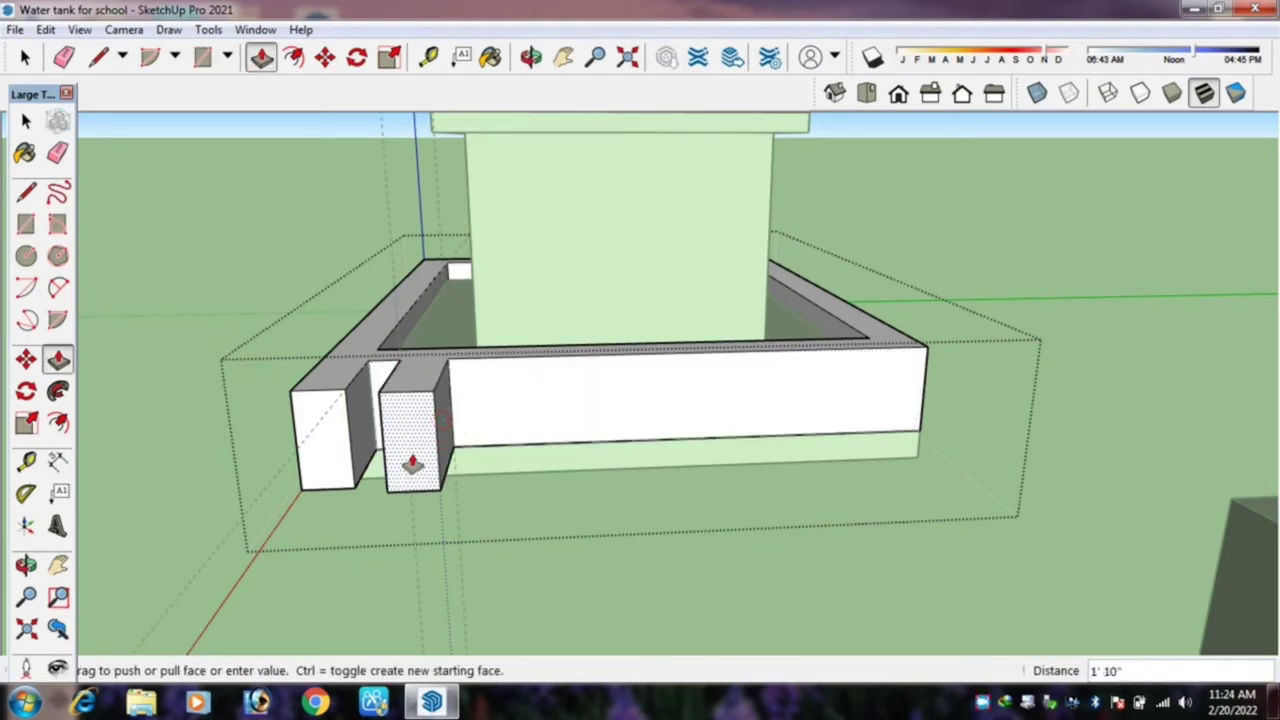
type("'")
key("Return")
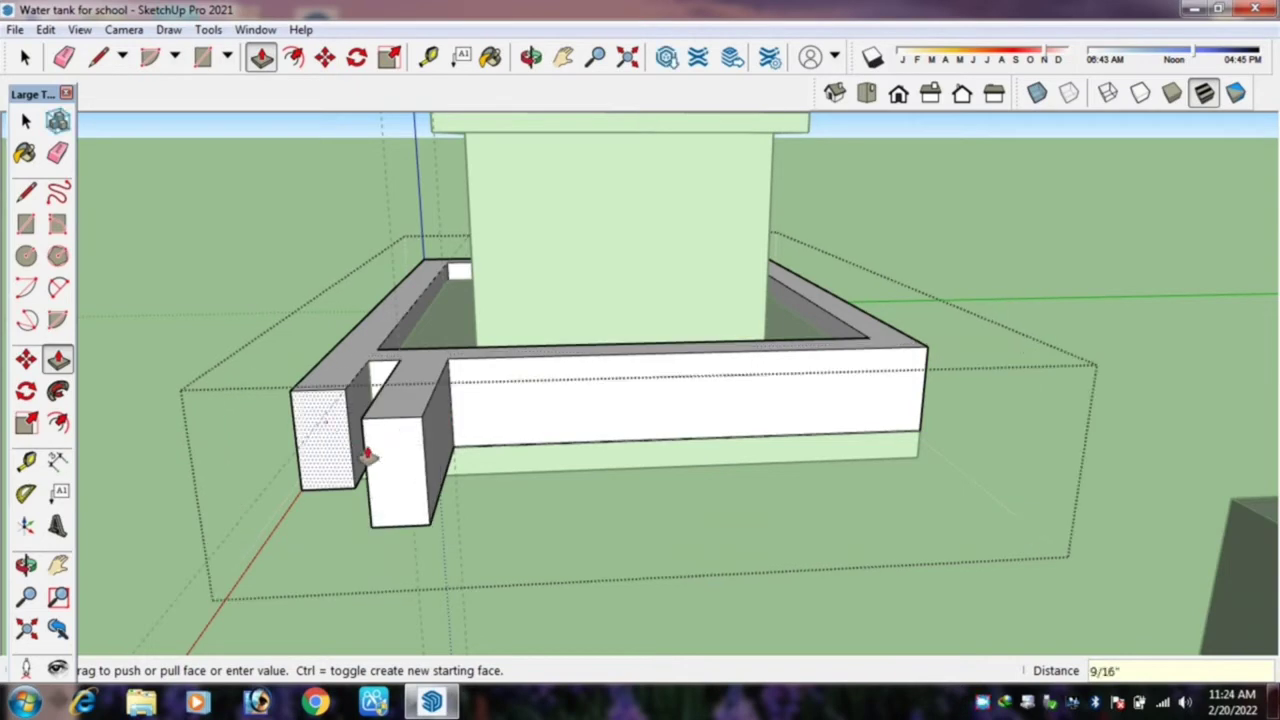
left_click(400, 449)
Inspect the new blocks from several angles, then undo the 3-foot block.
mouse_move(400, 449)
middle_mouse_down()
mouse_move(580, 543)
mouse_move(678, 527)
middle_mouse_up()
mouse_move(570, 503)
middle_mouse_down()
mouse_move(600, 500)
mouse_move(580, 514)
mouse_move(592, 535)
middle_mouse_up()
mouse_move(430, 516)
middle_mouse_down()
mouse_move(331, 506)
mouse_move(437, 586)
mouse_move(431, 277)
mouse_move(483, 452)
middle_mouse_up()
scroll(483, 452, "up", 3)
scroll(437, 423, "up", 3)
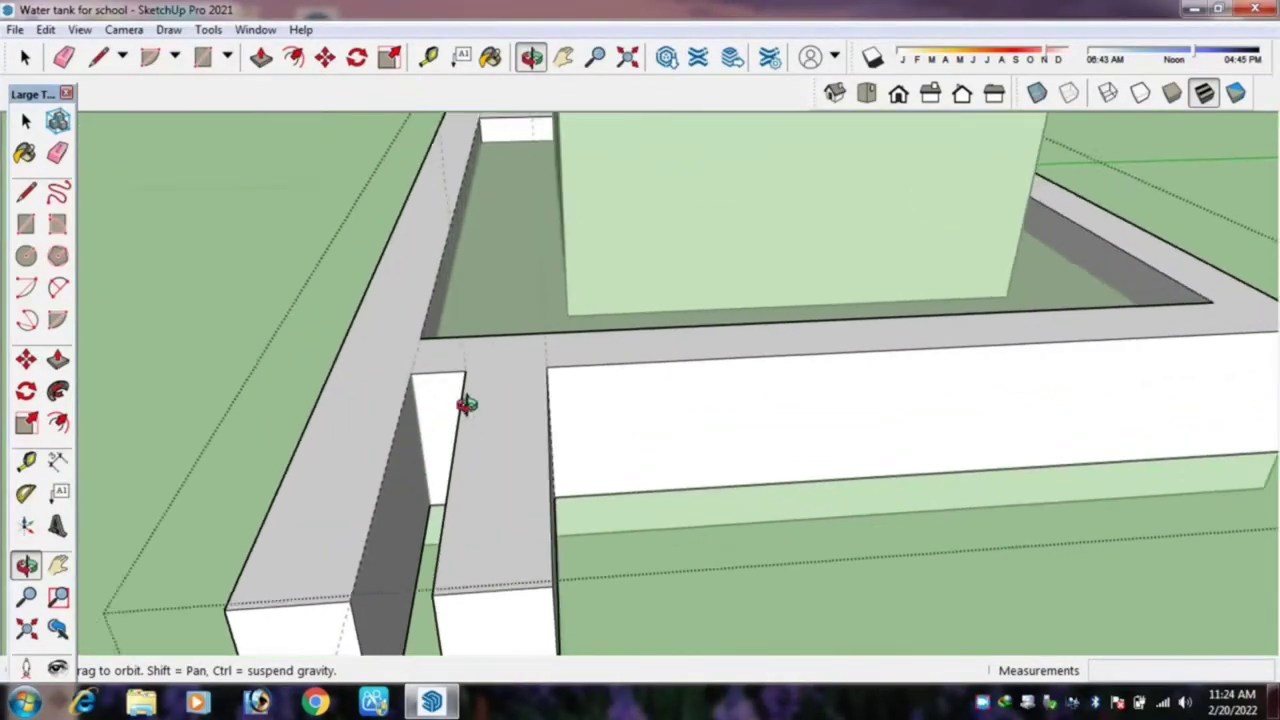
mouse_move(491, 346)
middle_mouse_down()
mouse_move(538, 393)
mouse_move(500, 360)
mouse_move(511, 368)
middle_mouse_up()
scroll(511, 368, "down", 2)
scroll(494, 372, "up", 1)
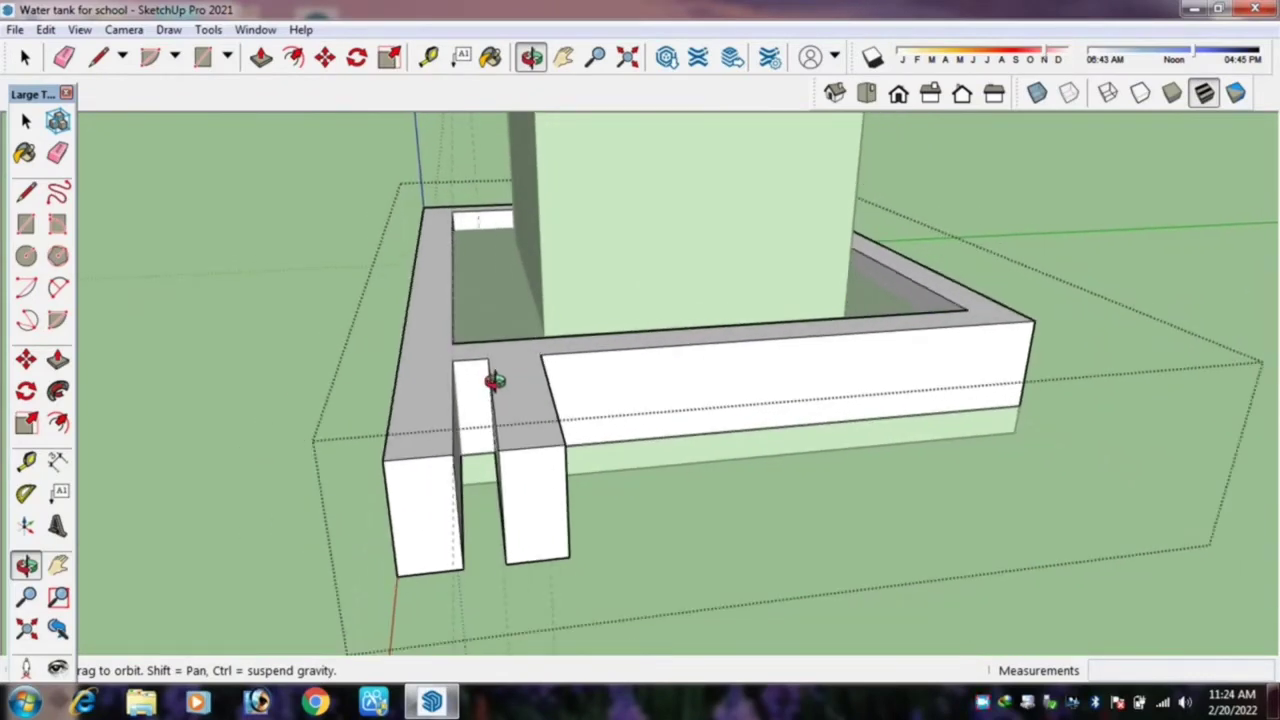
key("ctrl+z")
Place two vertical guides along the front wall measured from its corner.
scroll(494, 385, "up", 1)
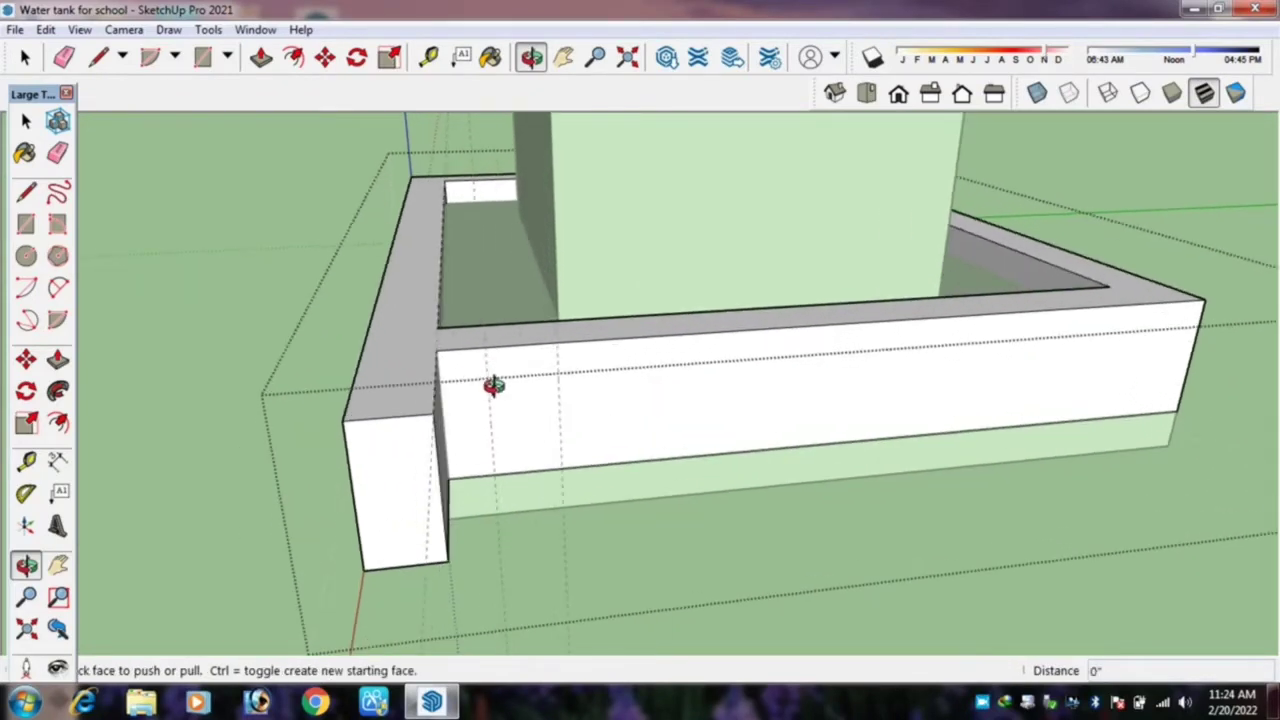
scroll(495, 397, "up", 1)
scroll(496, 400, "up", 1)
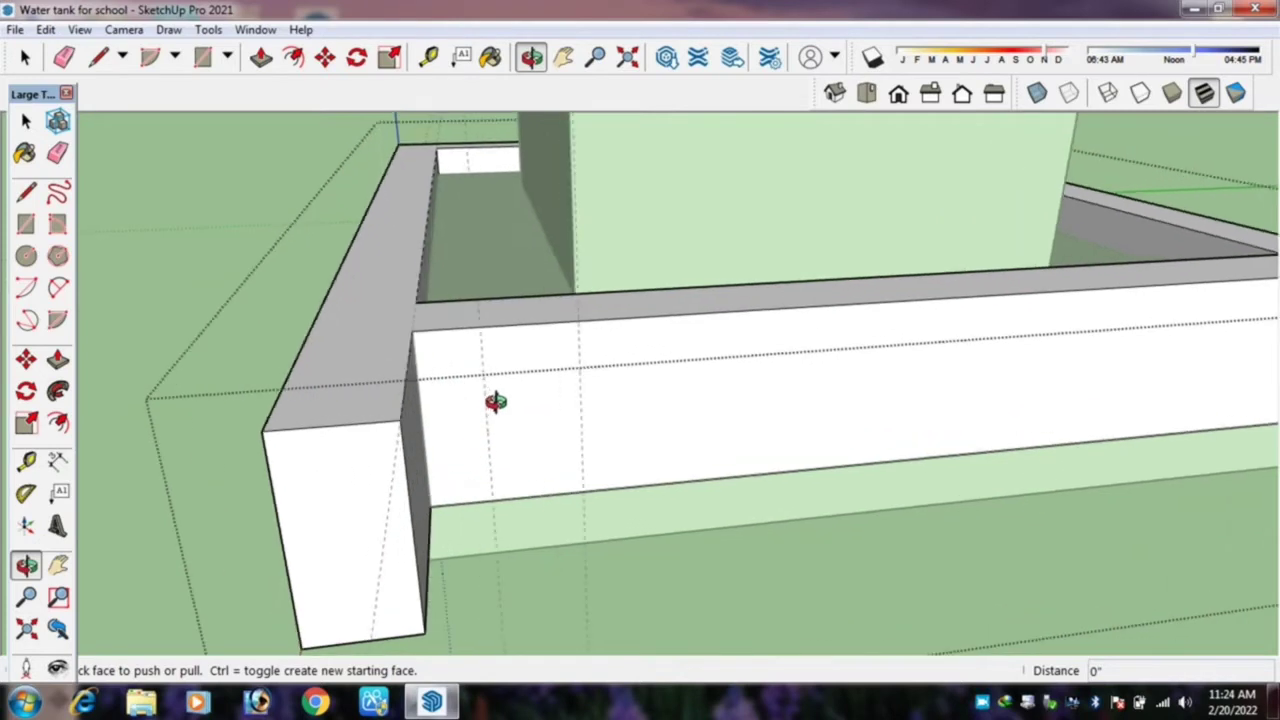
key("t")
left_click(420, 405)
type("1'")
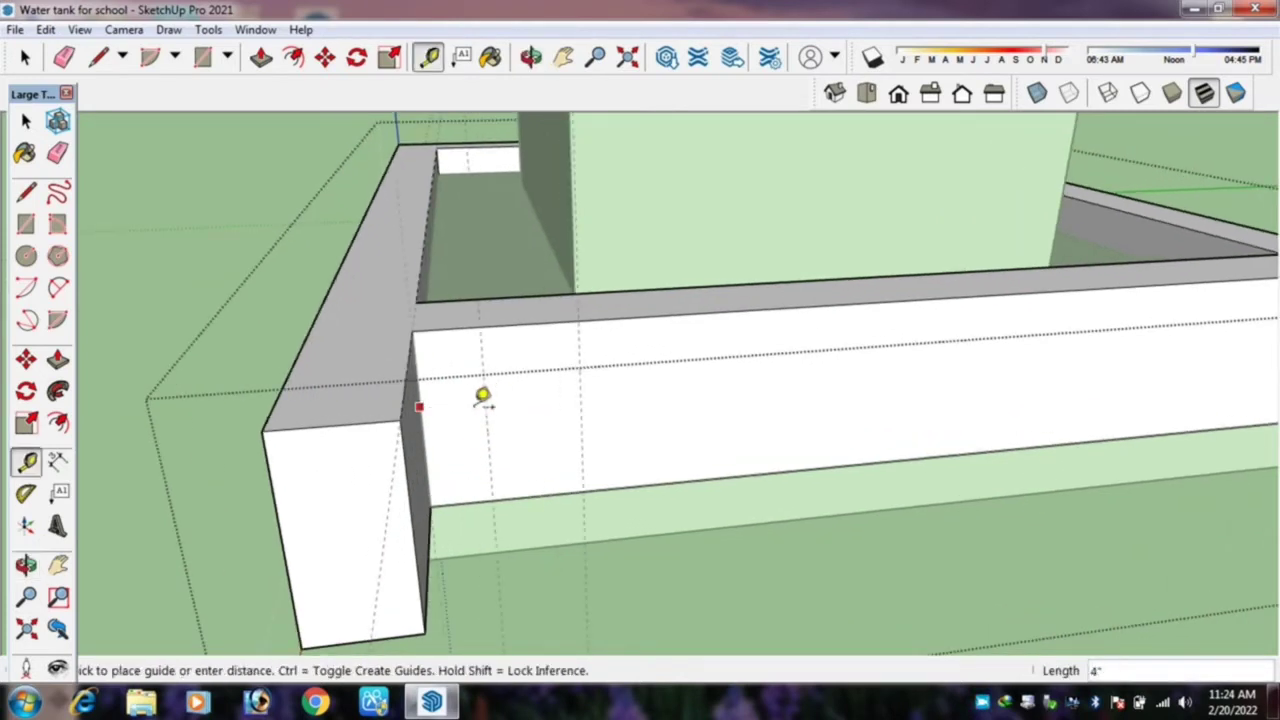
left_click(548, 405)
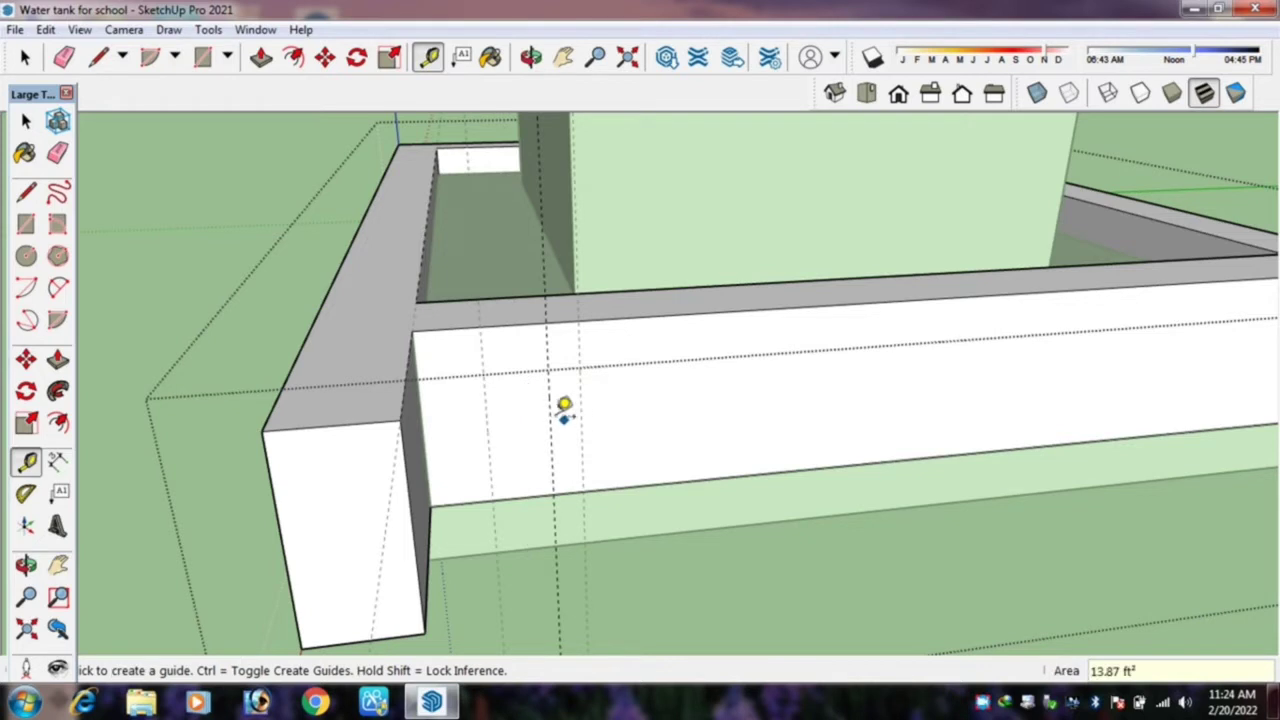
left_click(642, 408)
Draw a rectangle between the two guides and push/pull it into a block.
key("r")
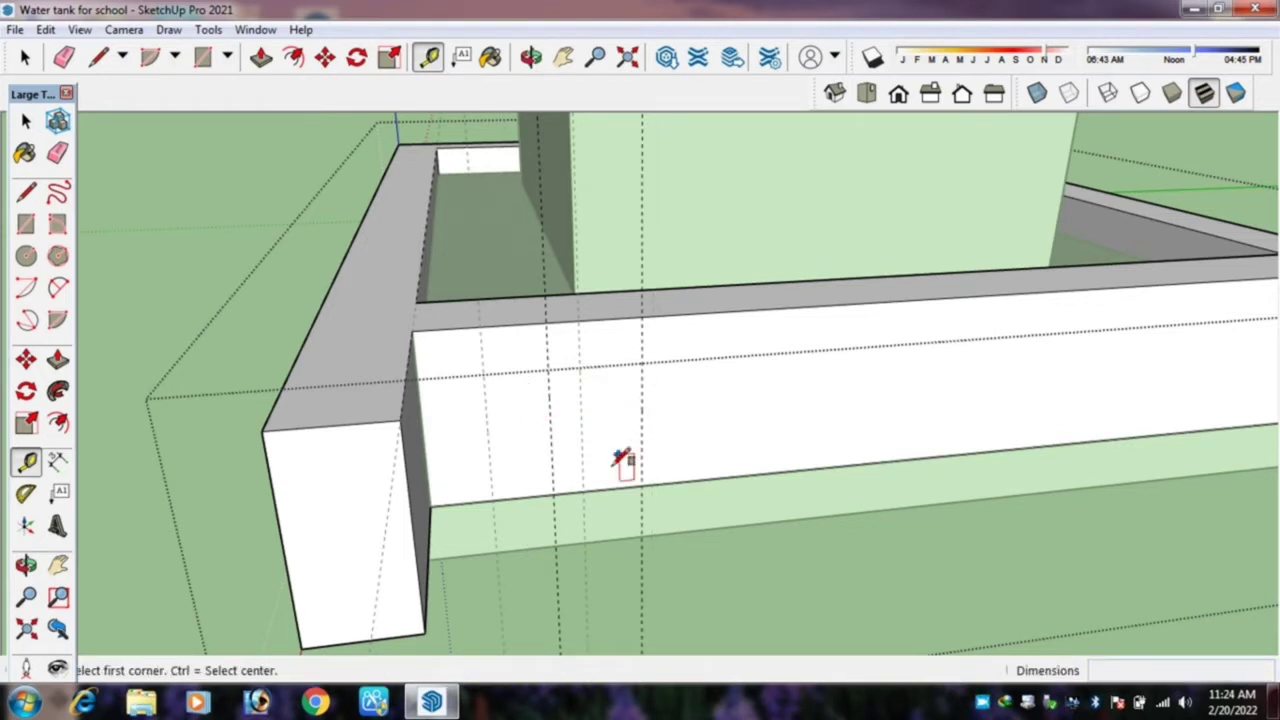
left_click(553, 492)
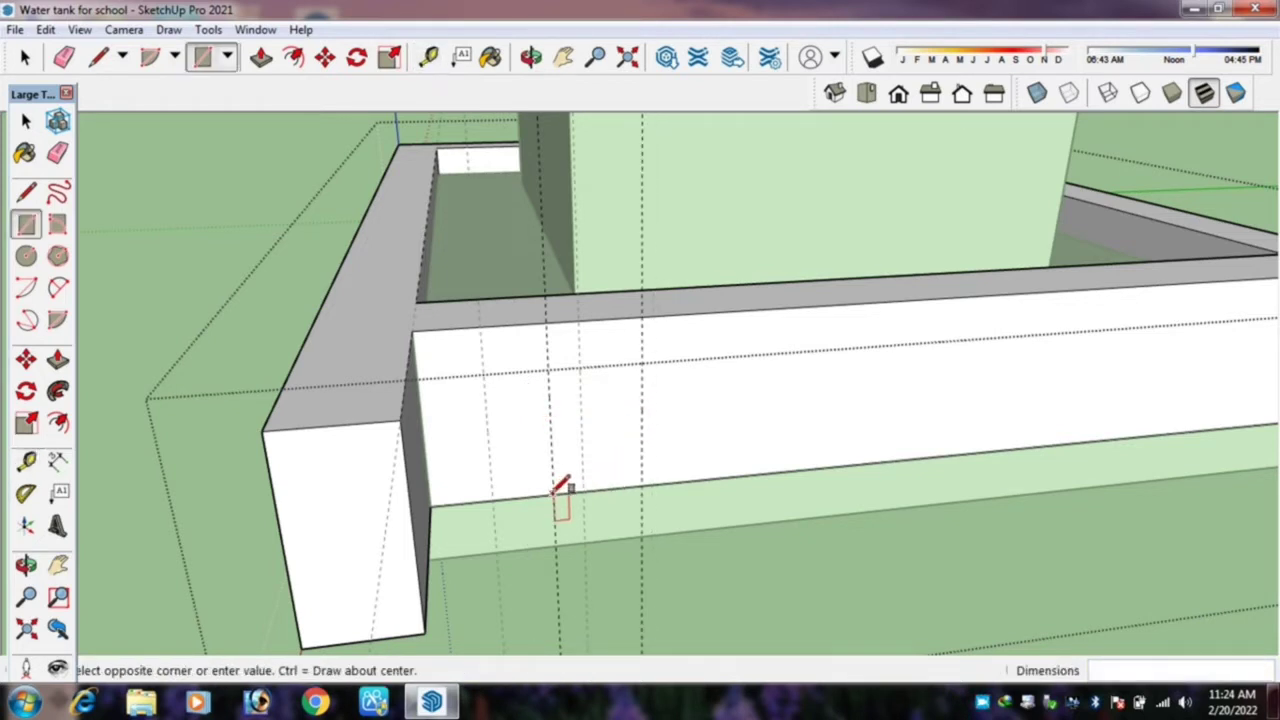
left_click(645, 314)
key("p")
left_click(614, 374)
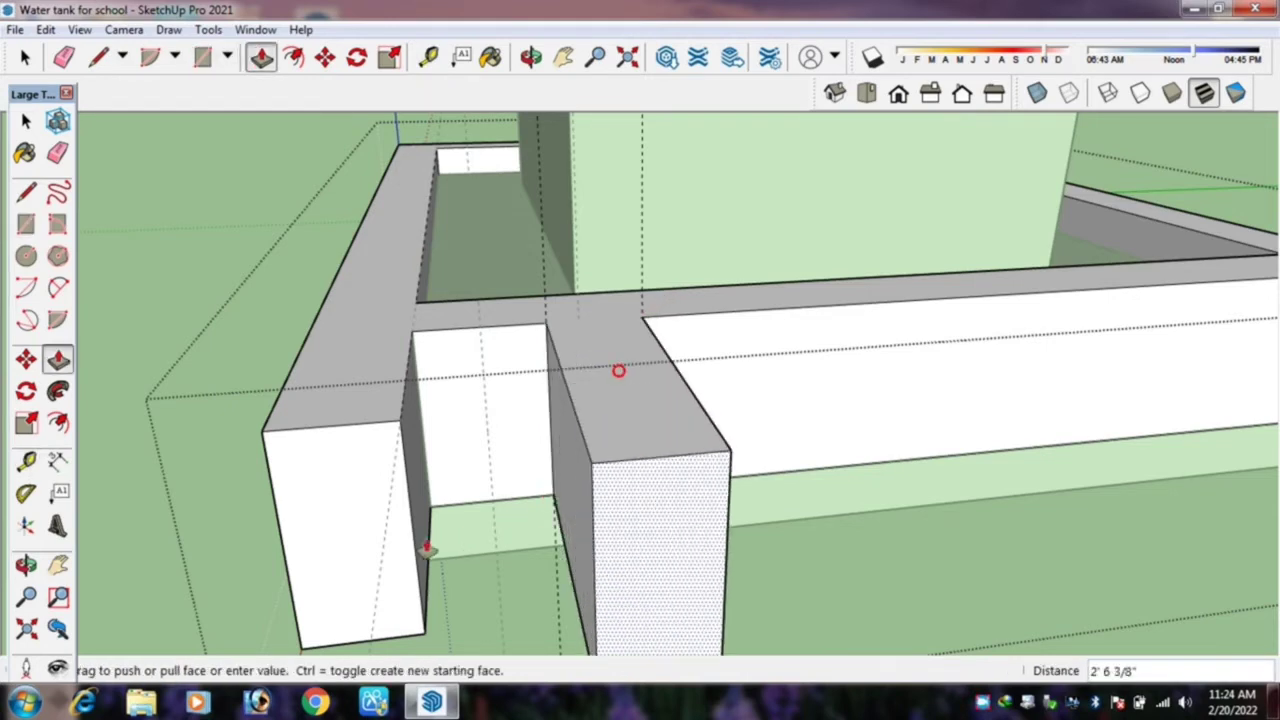
left_click(377, 527)
Look down at the wall gap and place a guide across the gap block.
mouse_move(377, 527)
middle_mouse_down()
mouse_move(812, 560)
mouse_move(663, 494)
mouse_move(529, 391)
mouse_move(446, 446)
mouse_move(654, 573)
mouse_move(643, 477)
middle_mouse_up()
scroll(563, 471, "up", 2)
scroll(560, 457, "up", 2)
scroll(509, 558, "up", 2)
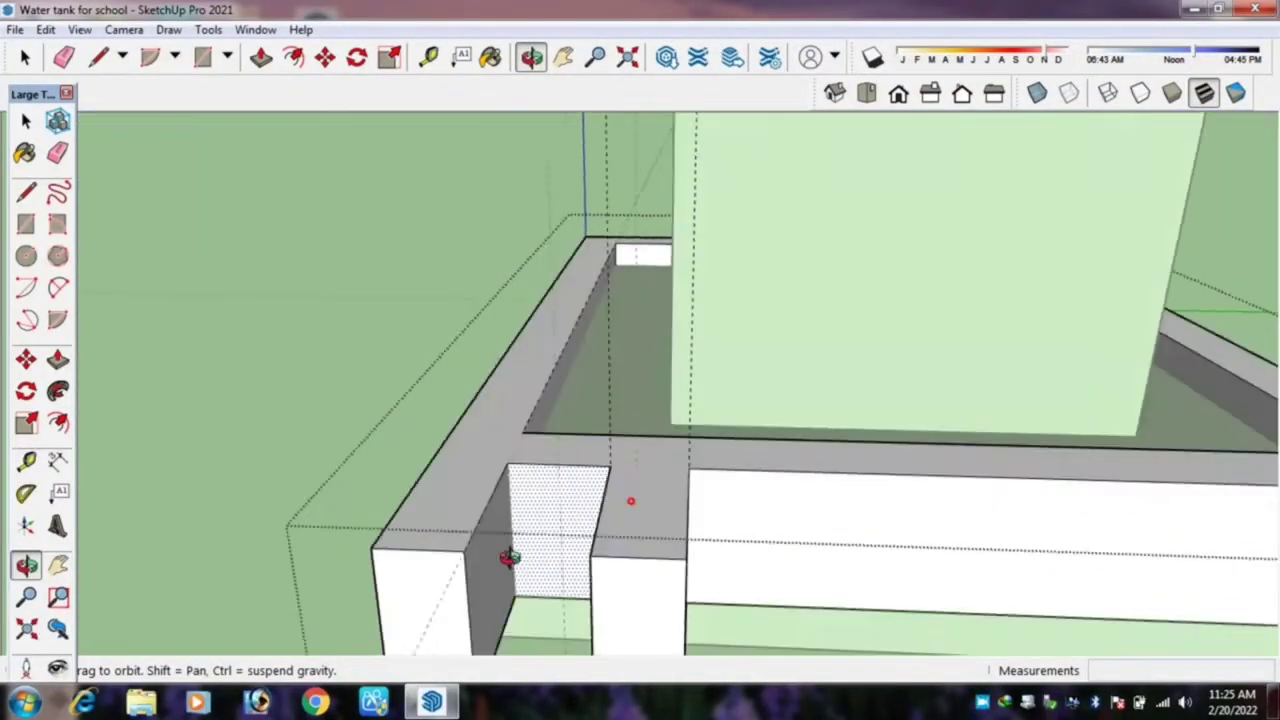
mouse_move(509, 558)
middle_mouse_down()
mouse_move(434, 520)
mouse_move(466, 491)
mouse_move(366, 491)
mouse_move(751, 519)
mouse_move(877, 506)
mouse_move(677, 469)
mouse_move(711, 457)
mouse_move(663, 458)
middle_mouse_up()
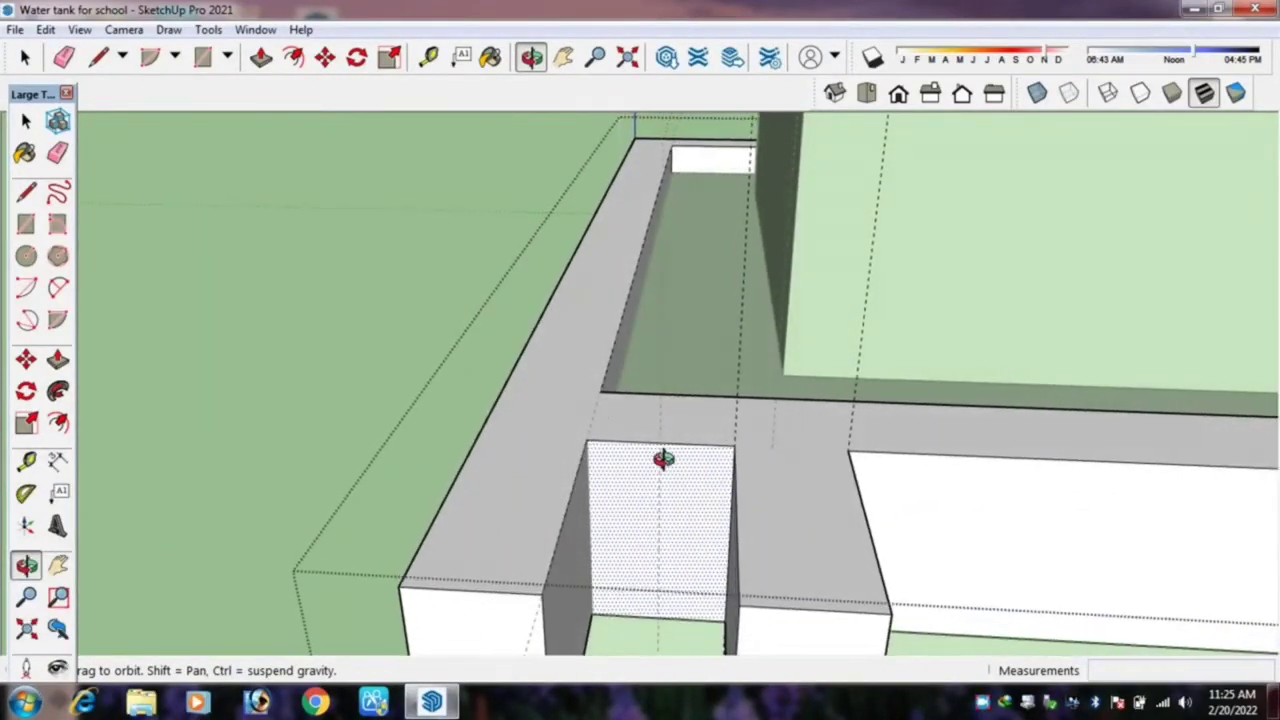
key("t")
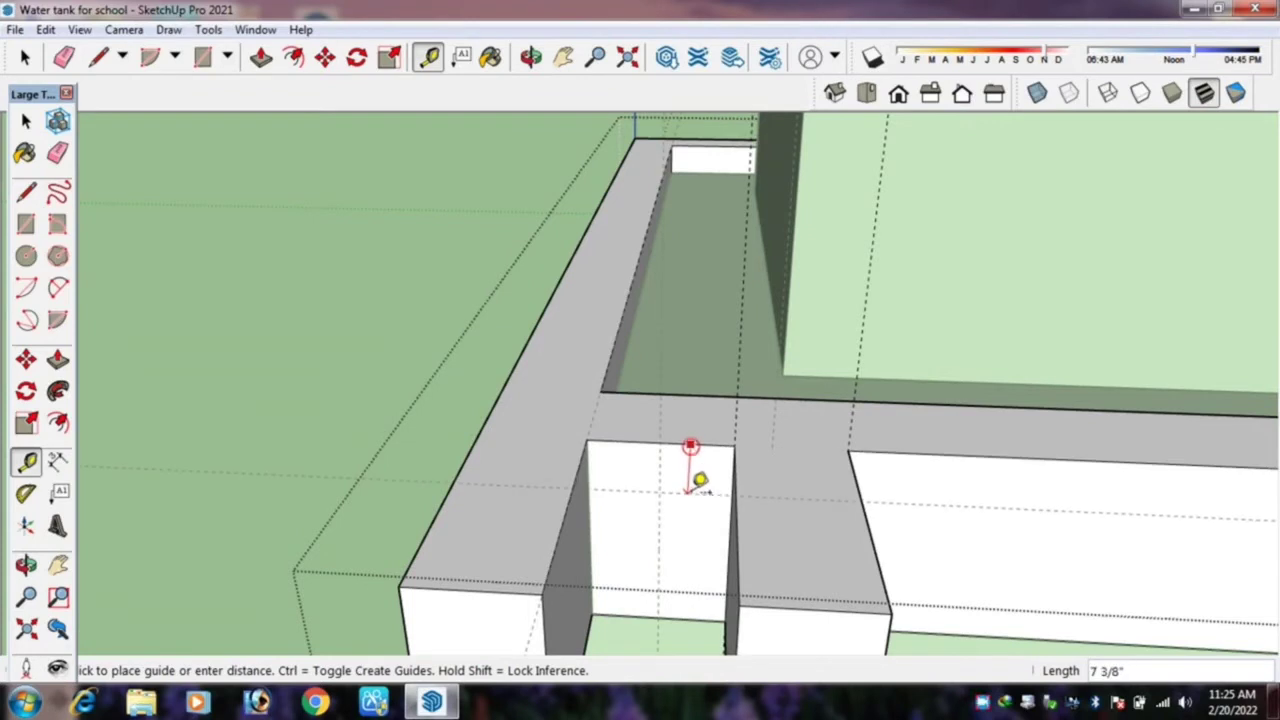
left_click(692, 488)
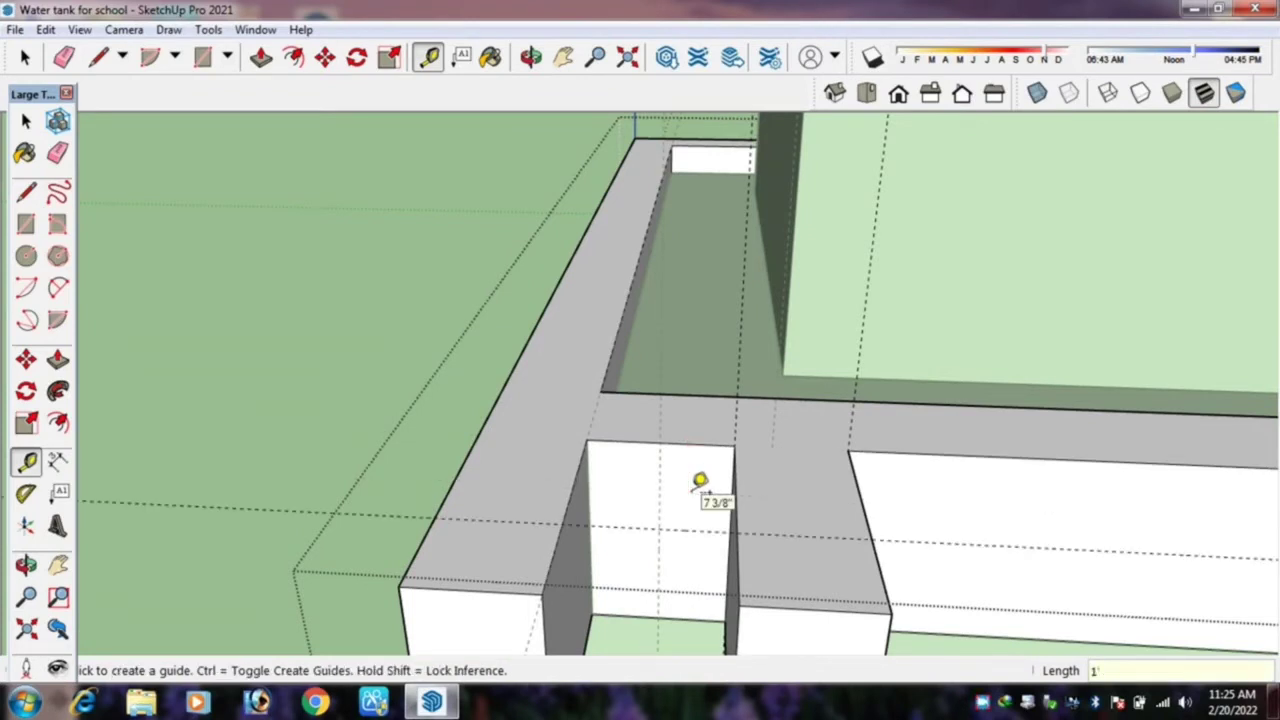
Draw a rectangle across the gap block, undo it, and face the gap head-on.
key("r")
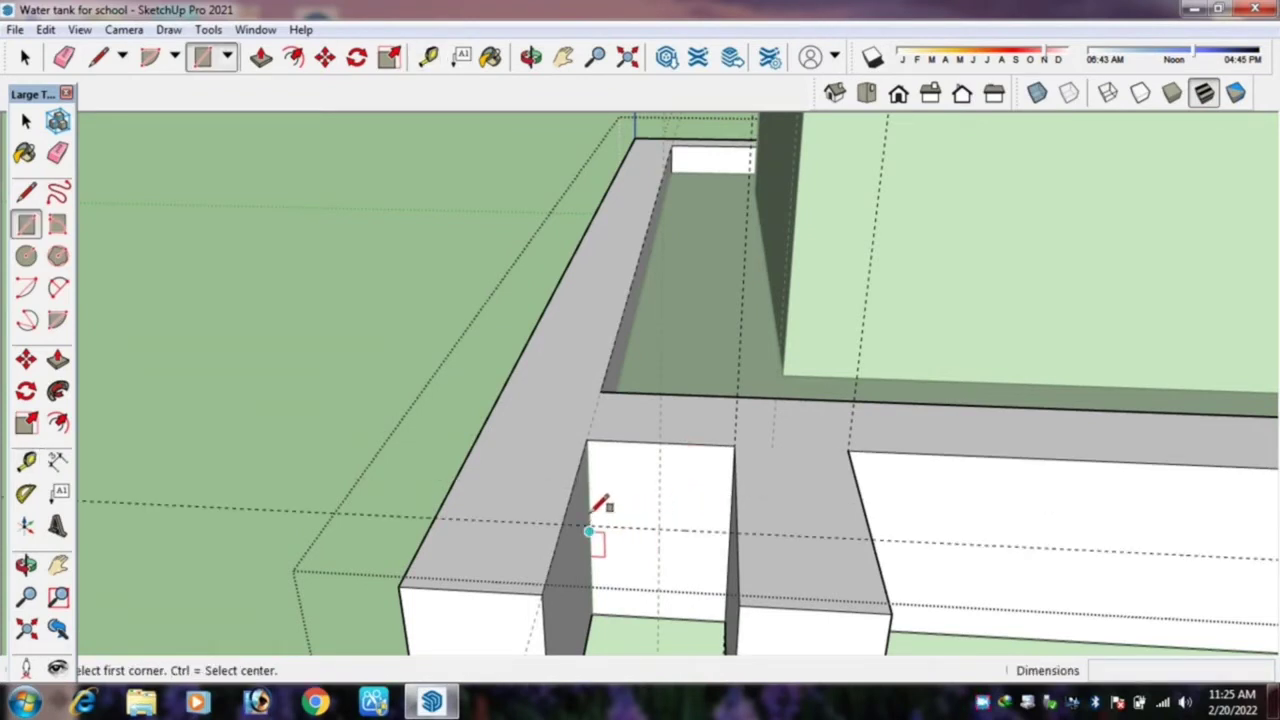
left_click(589, 440)
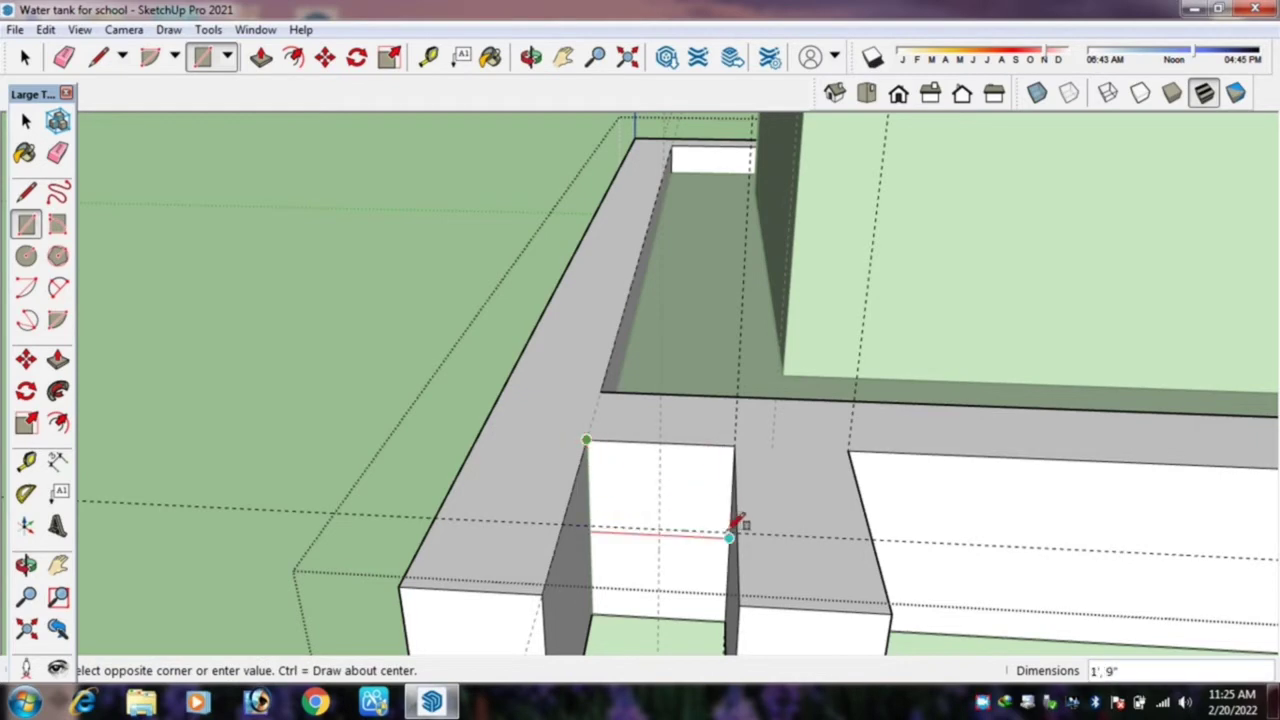
left_click(735, 524)
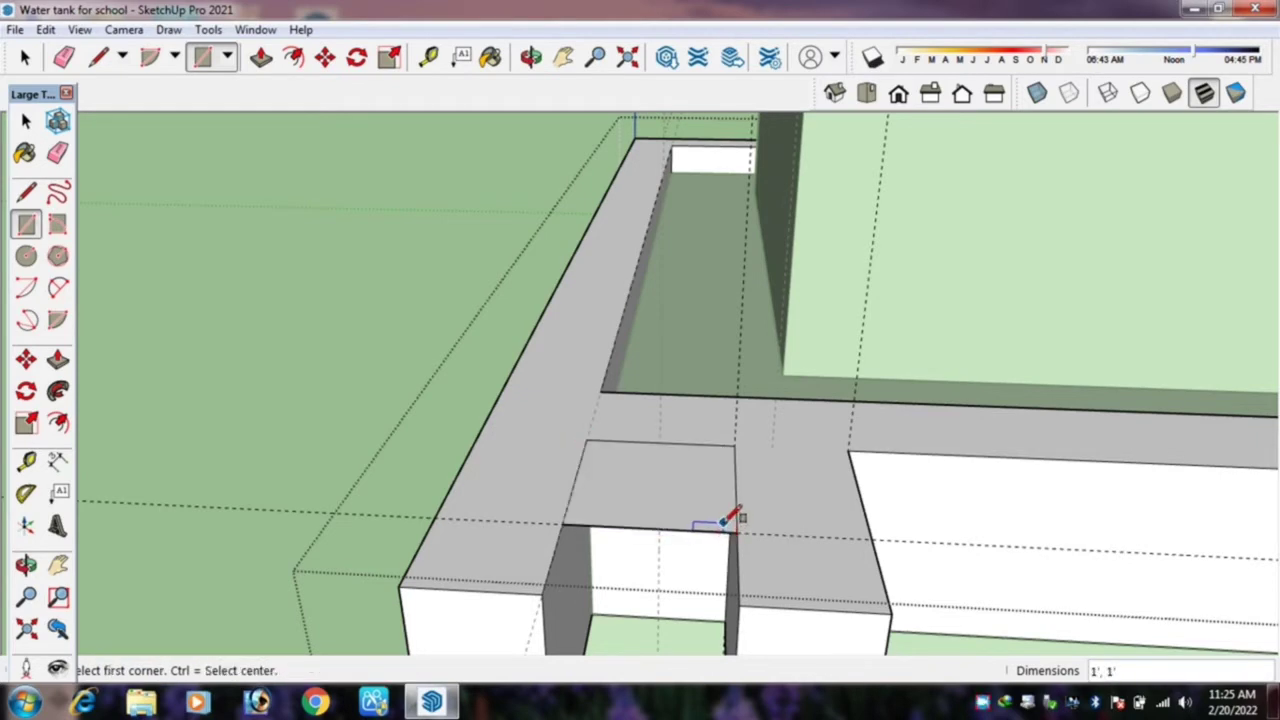
key("ctrl+z")
key("p")
mouse_move(703, 531)
middle_mouse_down()
mouse_move(728, 455)
mouse_move(680, 431)
middle_mouse_up()
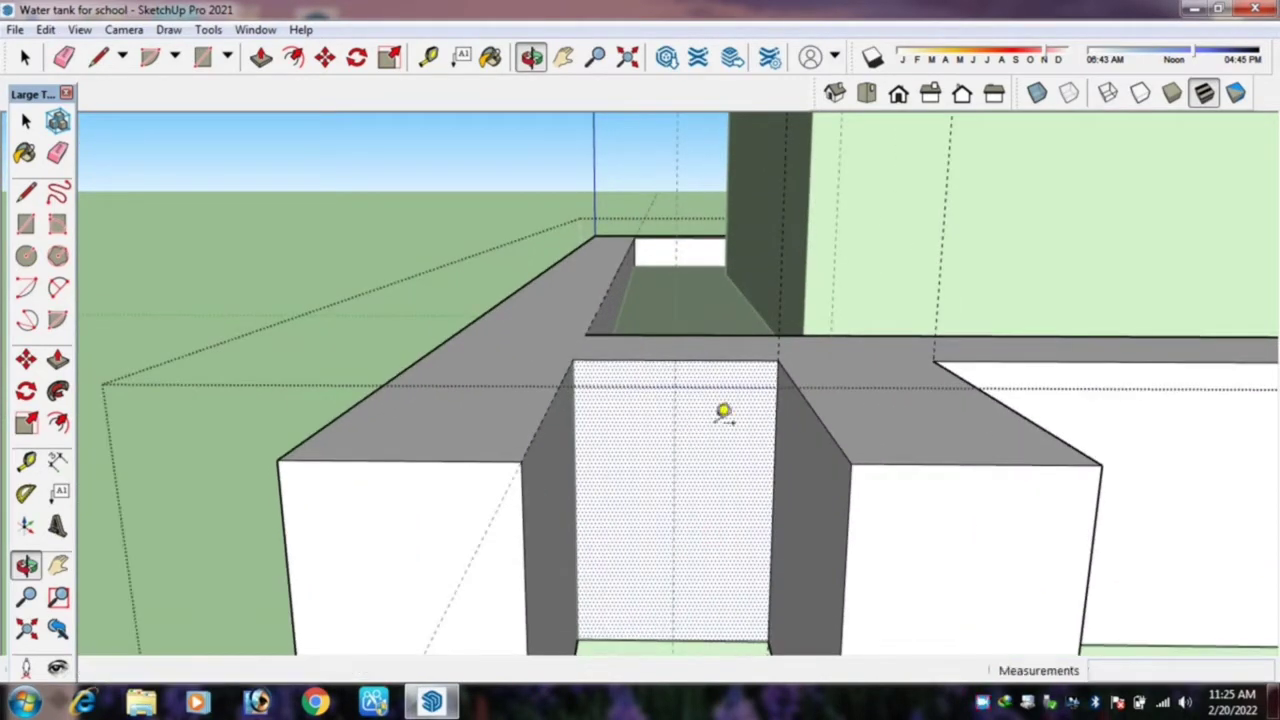
Place a lower guide on the gap block and draw a rectangle on its face.
key("t")
left_click(727, 360)
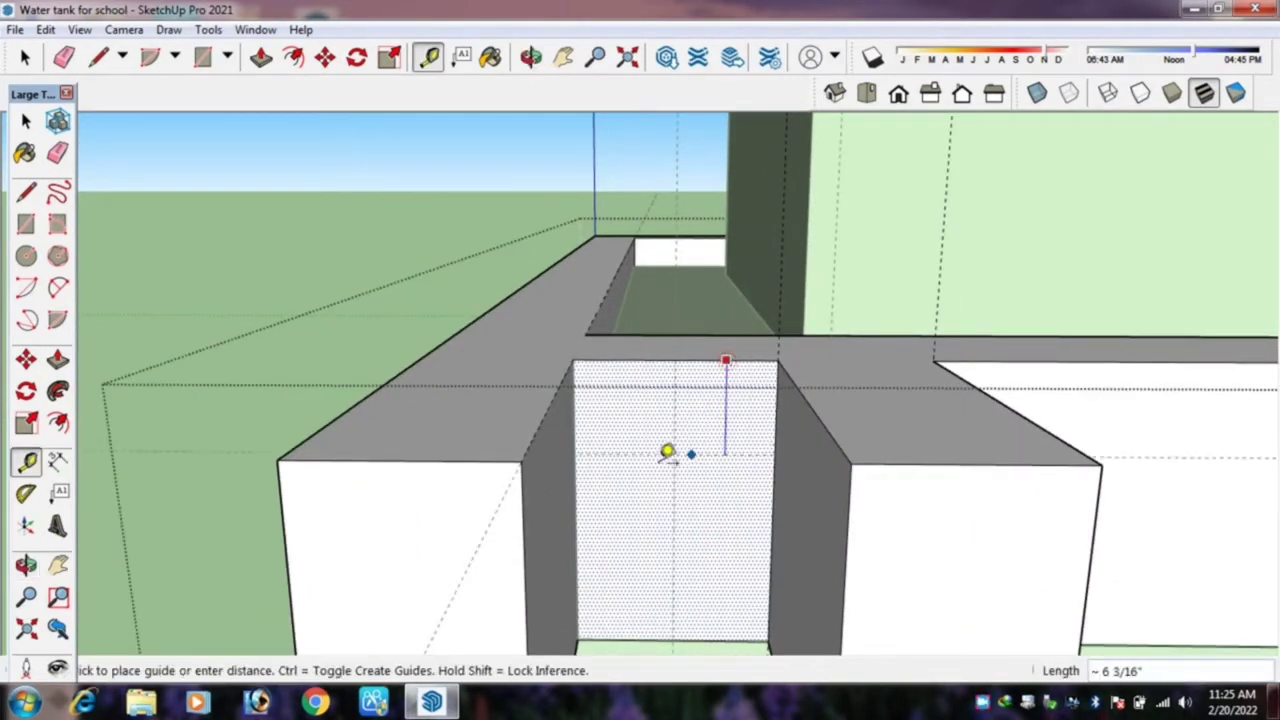
left_click(642, 462)
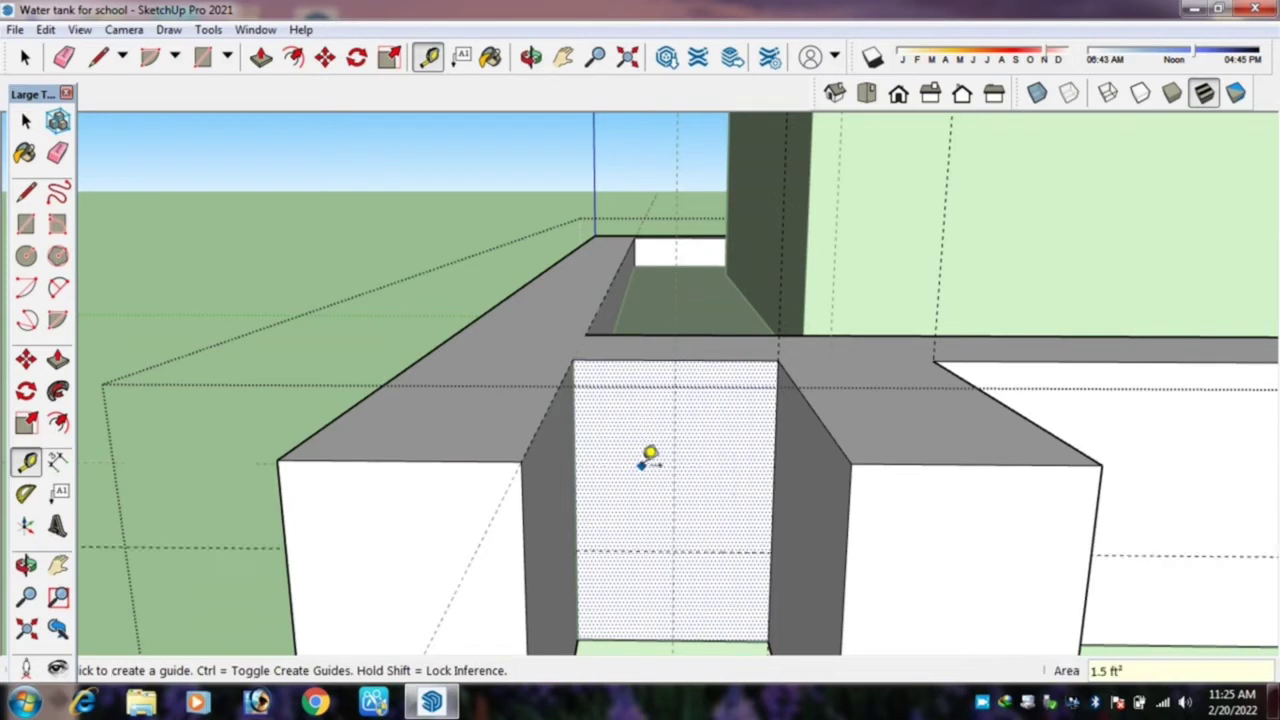
key("r")
left_click(580, 552)
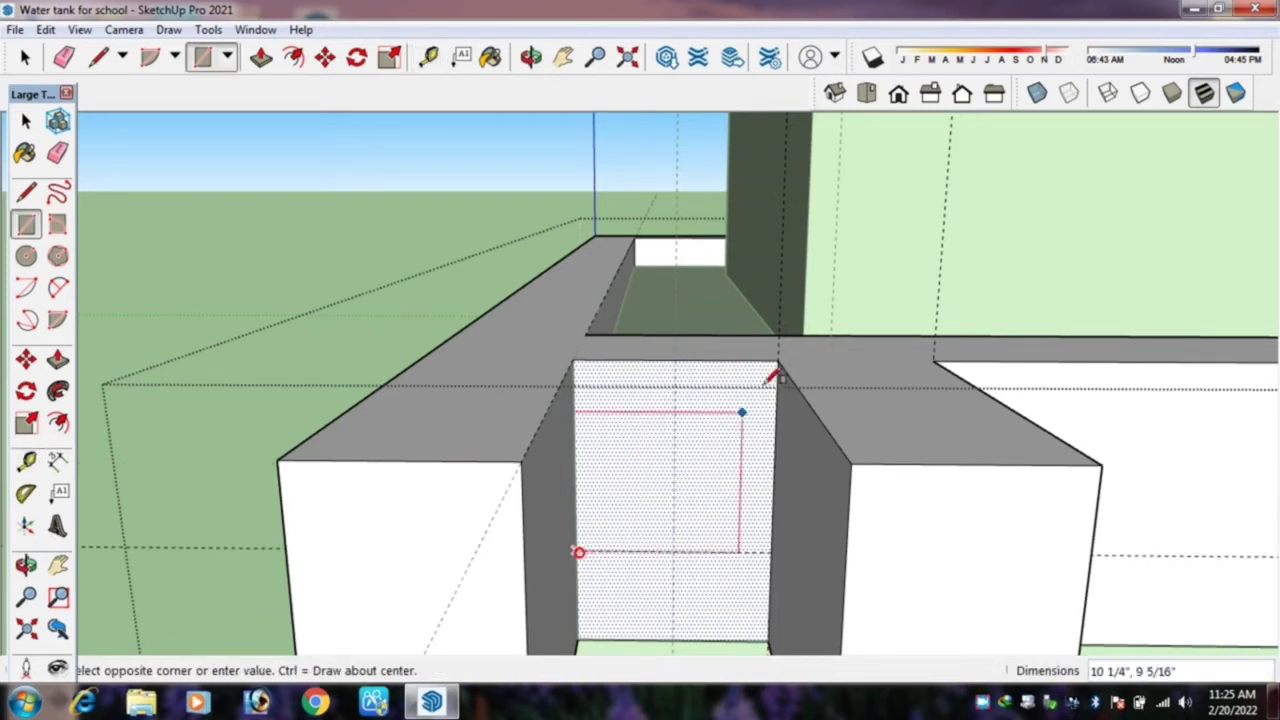
left_click(778, 360)
Push back the block's upper part to leave a low step, raising its top 6".
key("p")
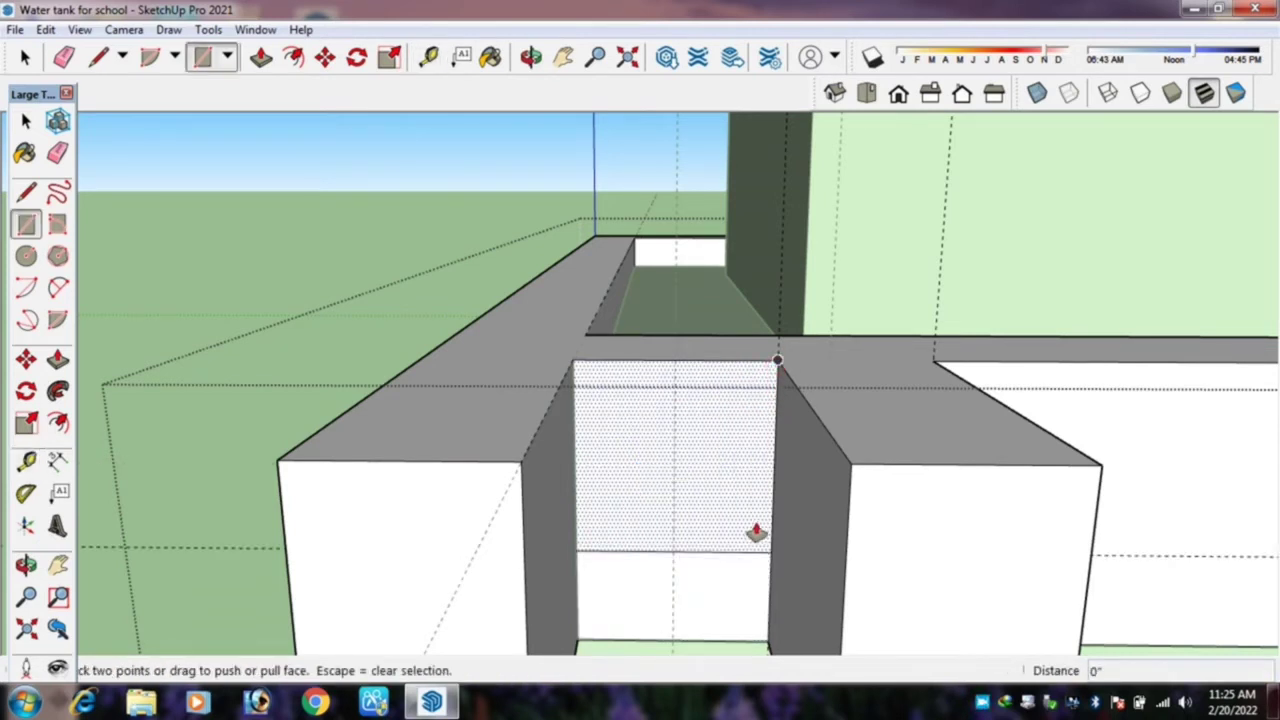
left_click(756, 528)
left_click(600, 507)
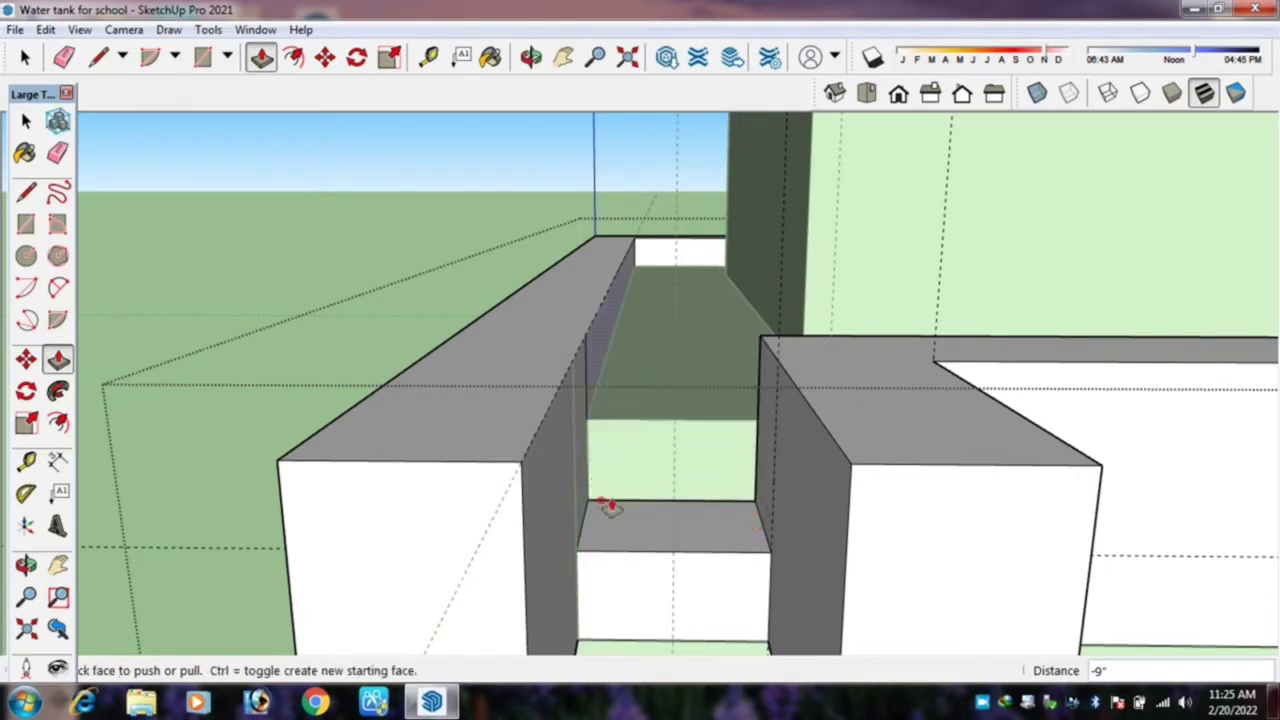
mouse_move(684, 482)
middle_mouse_down()
mouse_move(633, 580)
mouse_move(670, 547)
middle_mouse_up()
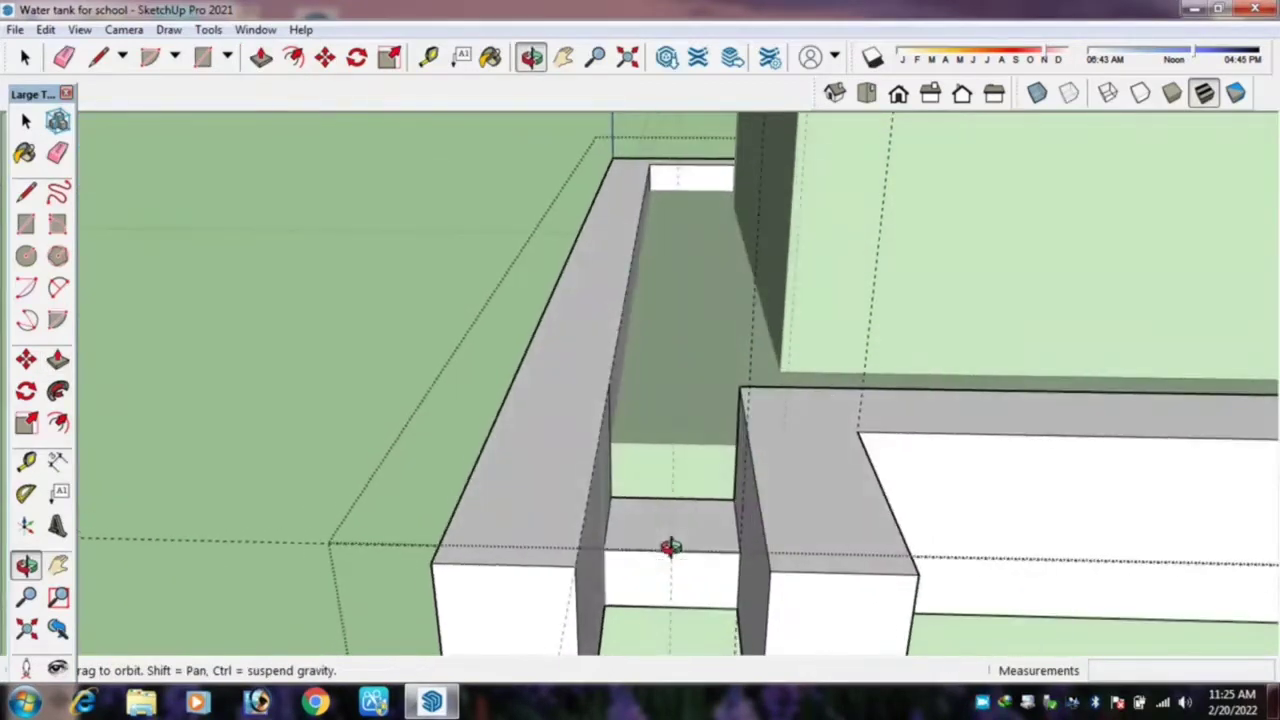
left_click(692, 532)
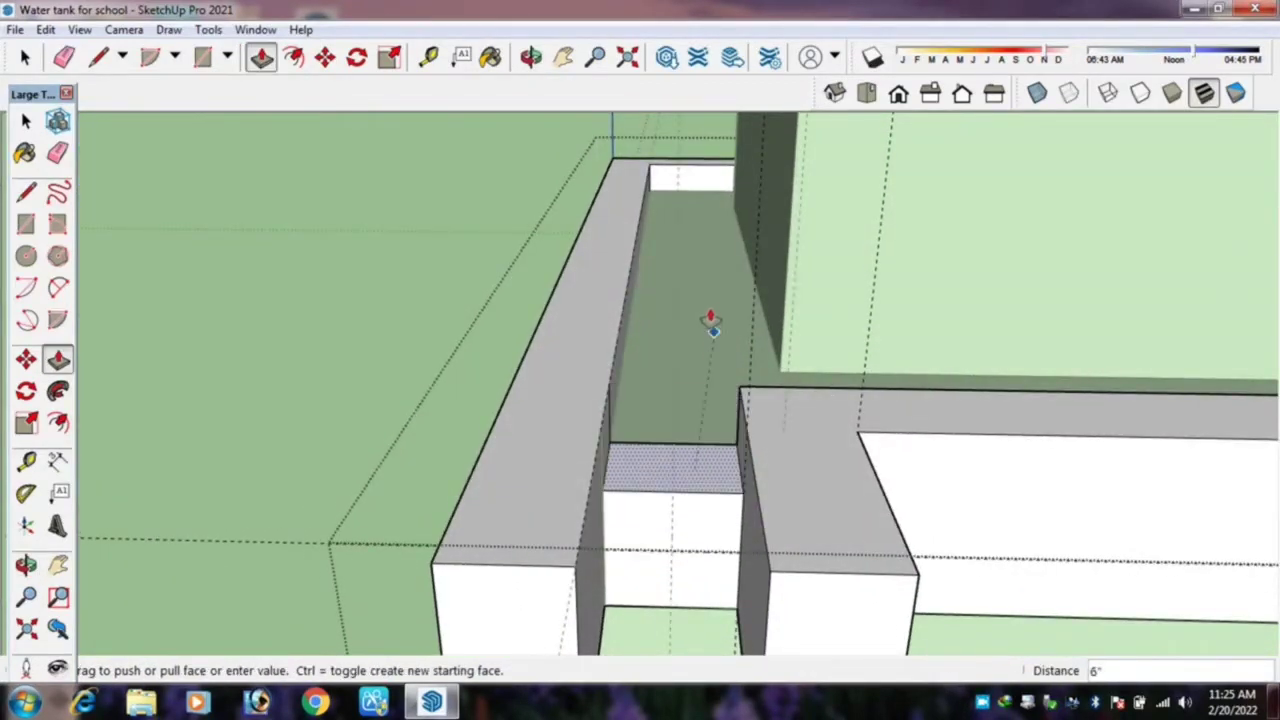
left_click(709, 315)
scroll(685, 420, "down", 3)
mouse_move(686, 423)
middle_mouse_down()
mouse_move(615, 428)
mouse_move(451, 583)
mouse_move(291, 597)
mouse_move(251, 549)
mouse_move(434, 500)
mouse_move(729, 491)
mouse_move(845, 472)
mouse_move(846, 449)
mouse_move(709, 480)
middle_mouse_up()
Pull the left wall's end face out 3', then extend the right wall to match.
scroll(709, 480, "up", 2)
key("p")
left_click(652, 472)
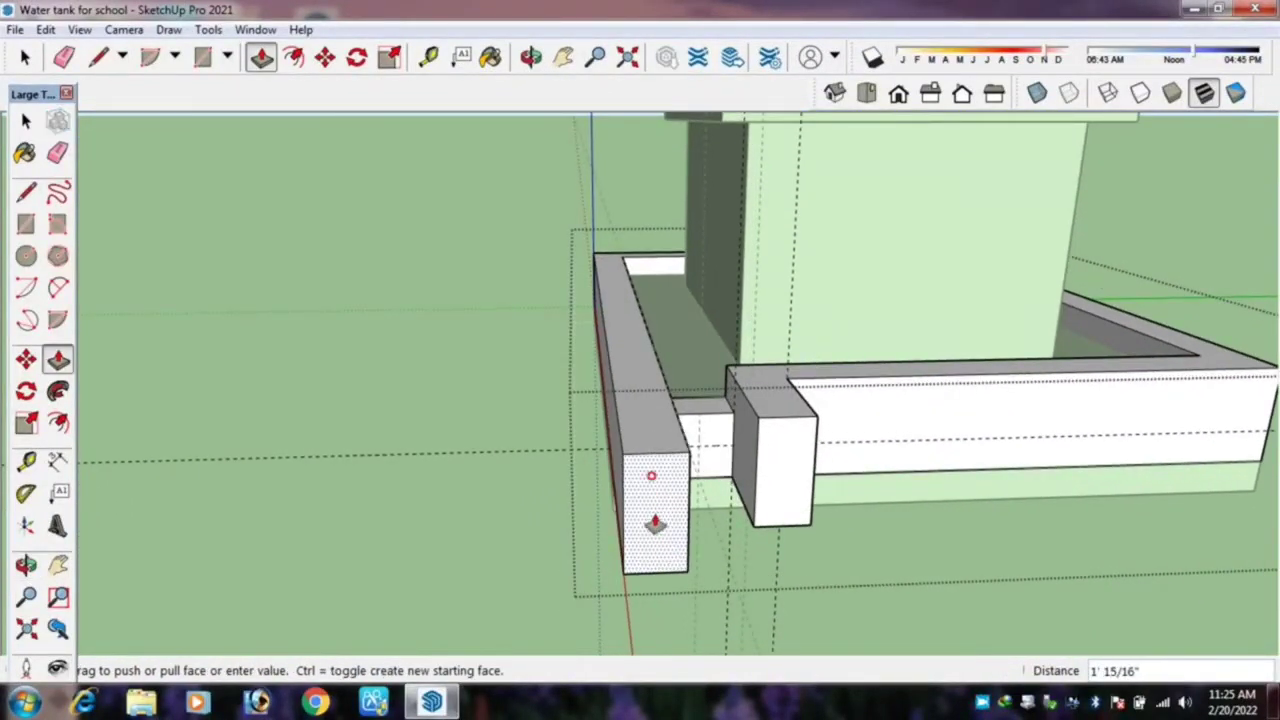
scroll(633, 465, "down", 2)
scroll(630, 480, "down", 2)
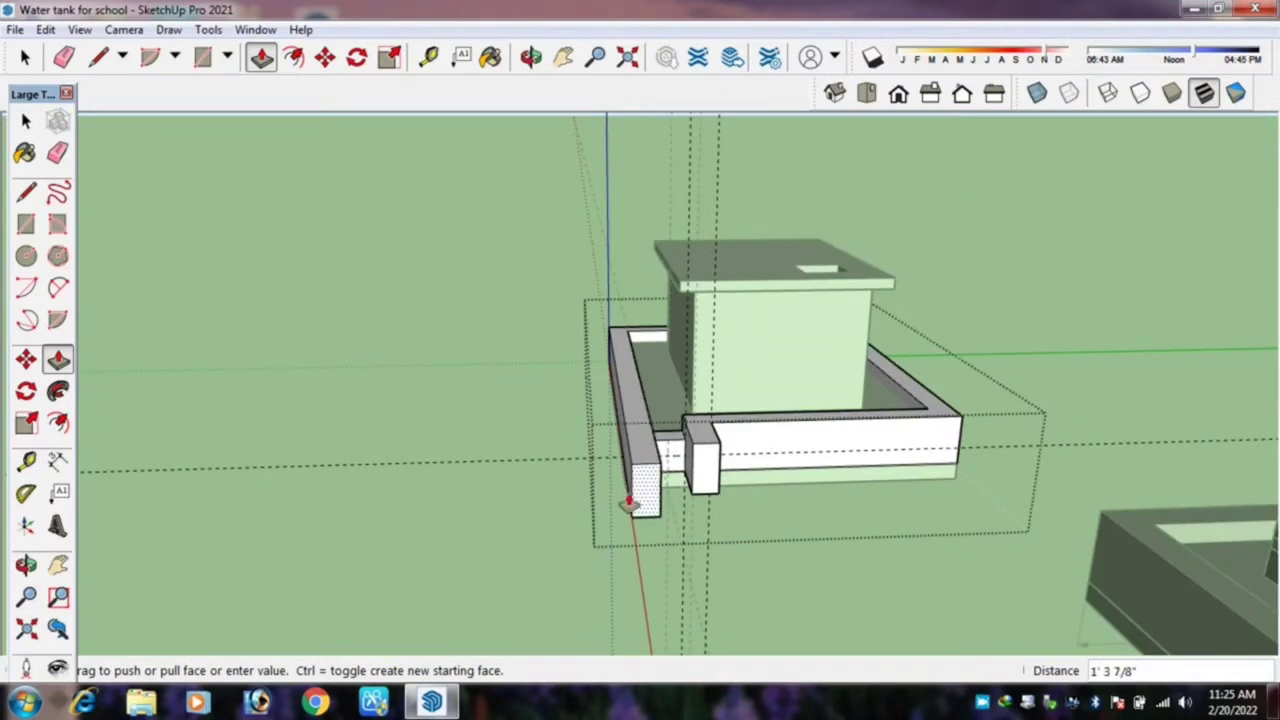
type("'")
key("Return")
scroll(628, 505, "up", 2)
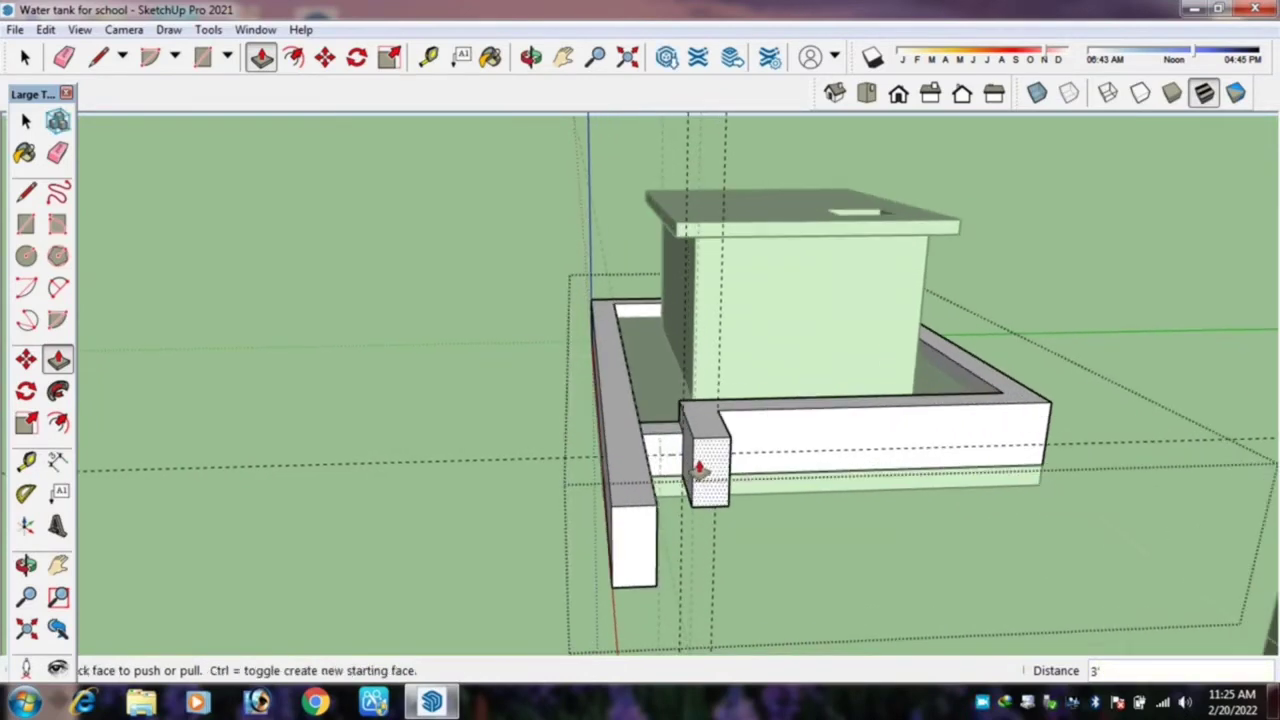
left_click(700, 457)
left_click(641, 533)
Orbit and zoom to check the two extended wall arms beside the neighbouring building.
mouse_move(641, 533)
middle_mouse_down()
mouse_move(543, 563)
mouse_move(748, 535)
mouse_move(706, 522)
mouse_move(731, 514)
mouse_move(717, 472)
middle_mouse_up()
scroll(717, 472, "up", 2)
scroll(677, 437, "down", 3)
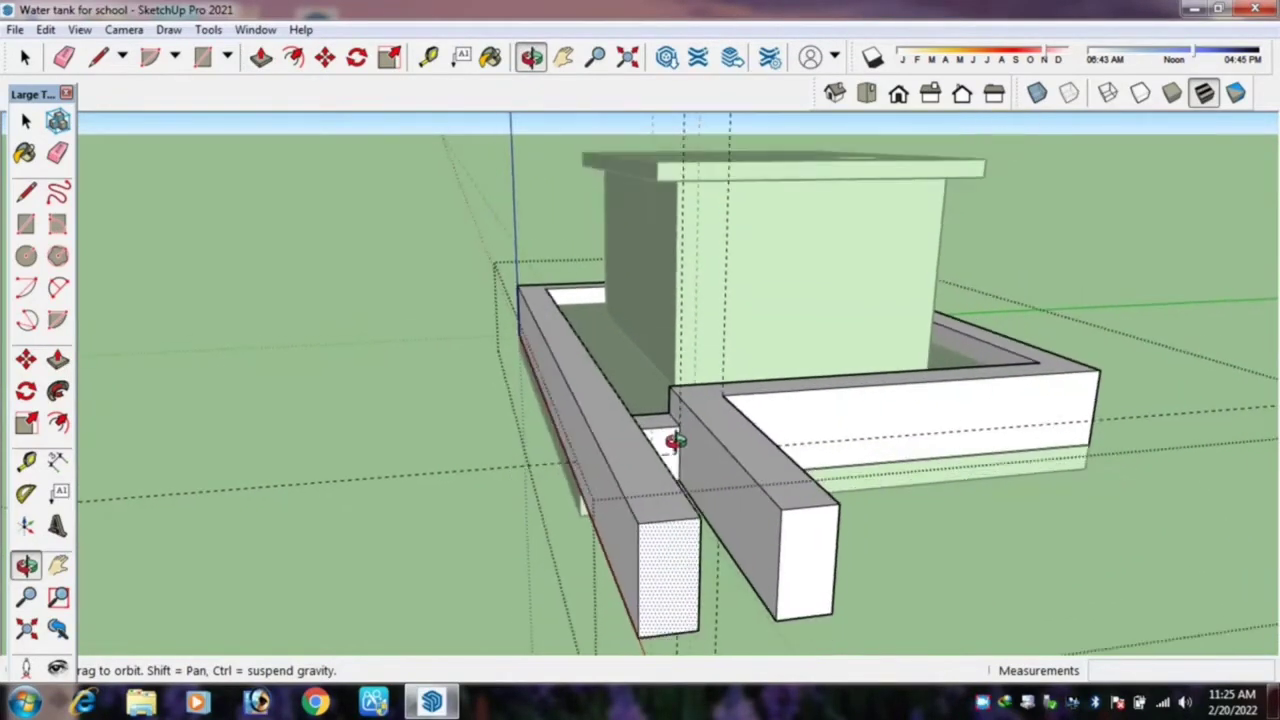
scroll(451, 274, "down", 1)
scroll(455, 259, "down", 1)
mouse_move(455, 259)
middle_mouse_down()
mouse_move(449, 246)
mouse_move(1106, 569)
mouse_move(1020, 571)
mouse_move(1078, 662)
mouse_move(929, 583)
middle_mouse_up()
scroll(386, 271, "up", 1)
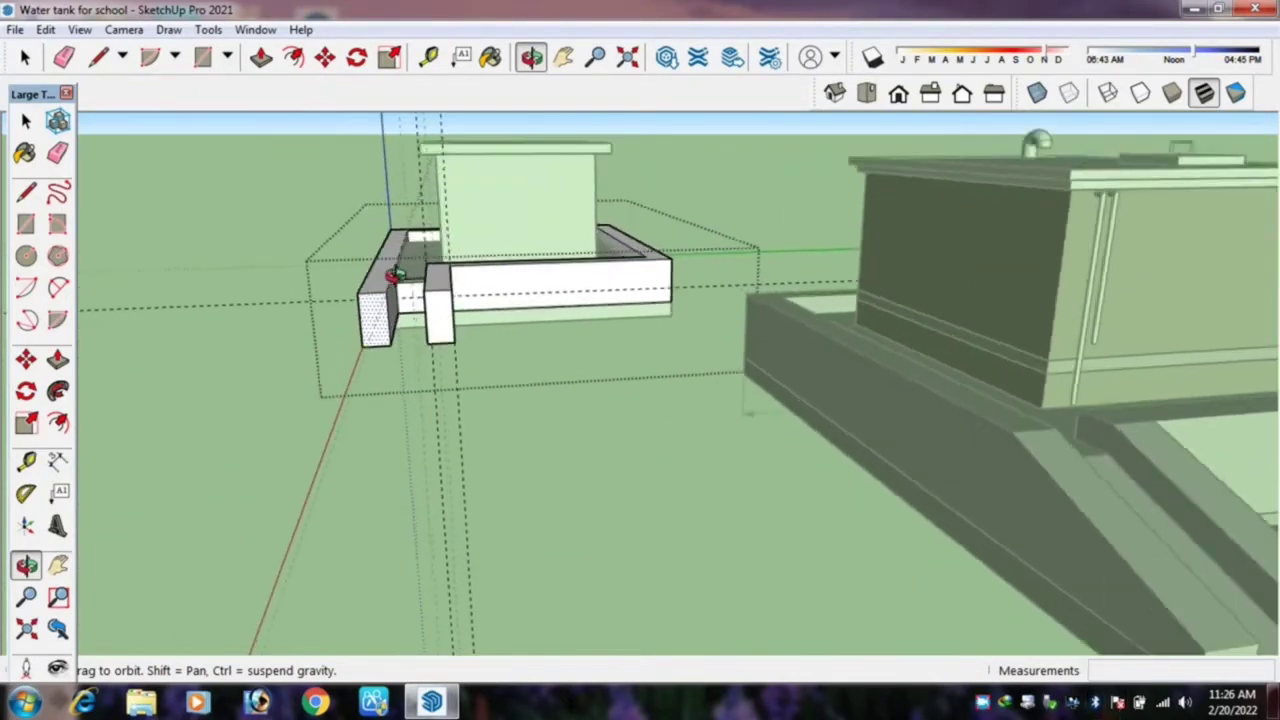
scroll(474, 354, "up", 2)
scroll(575, 419, "up", 2)
mouse_move(575, 419)
middle_mouse_down()
mouse_move(609, 423)
mouse_move(614, 438)
middle_mouse_up()
Add a 6" guide up the left arm's end and trial-split its side face, then cancel the notch.
key("t")
left_click(630, 441)
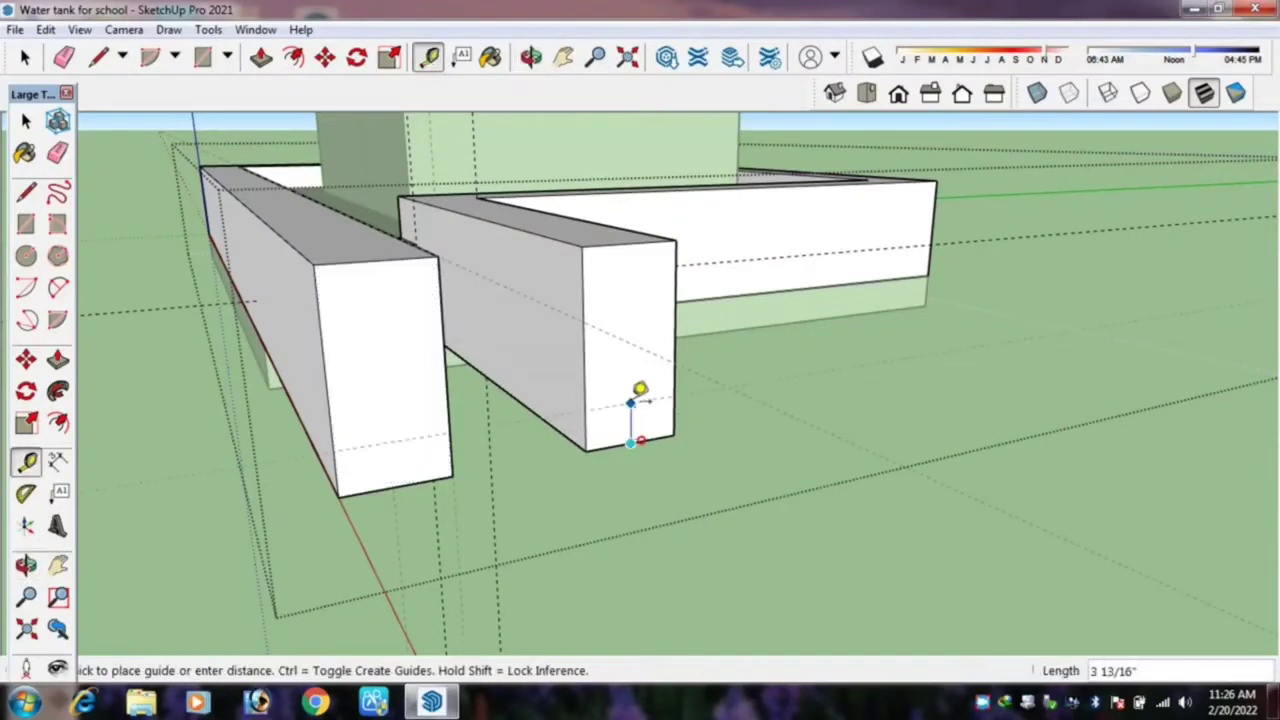
type("6")
key("Return")
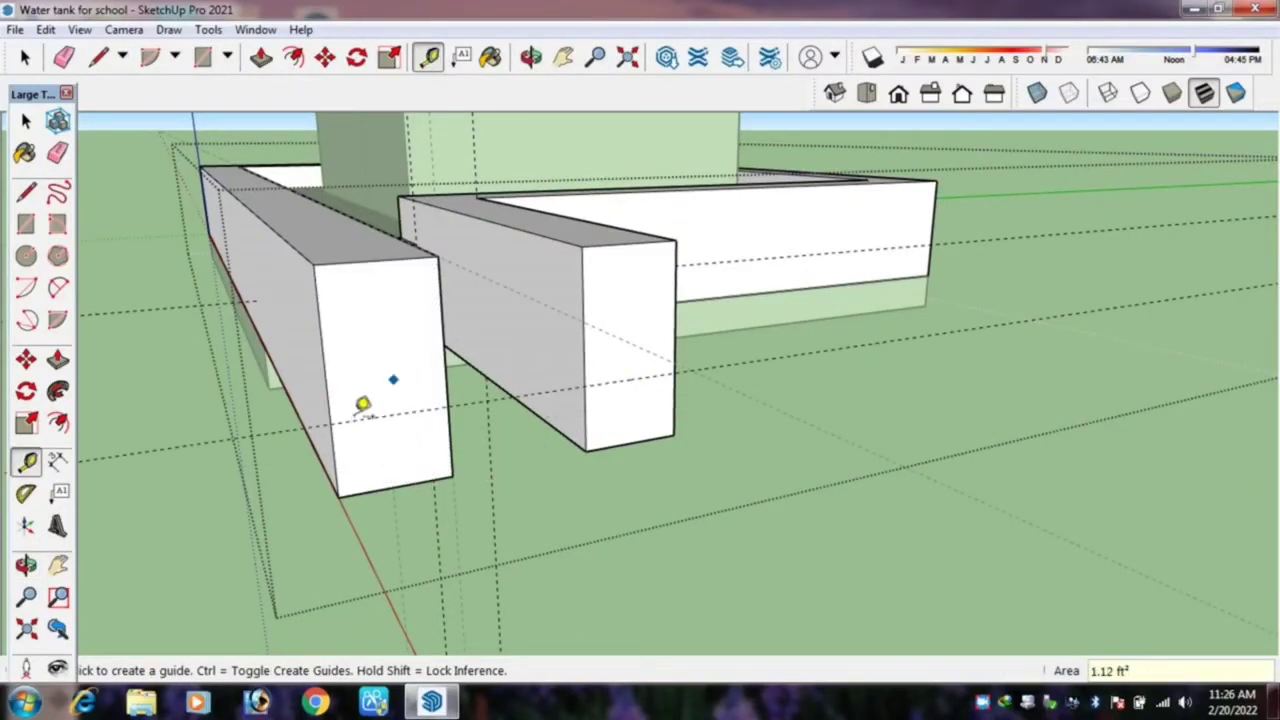
scroll(492, 468, "down", 2)
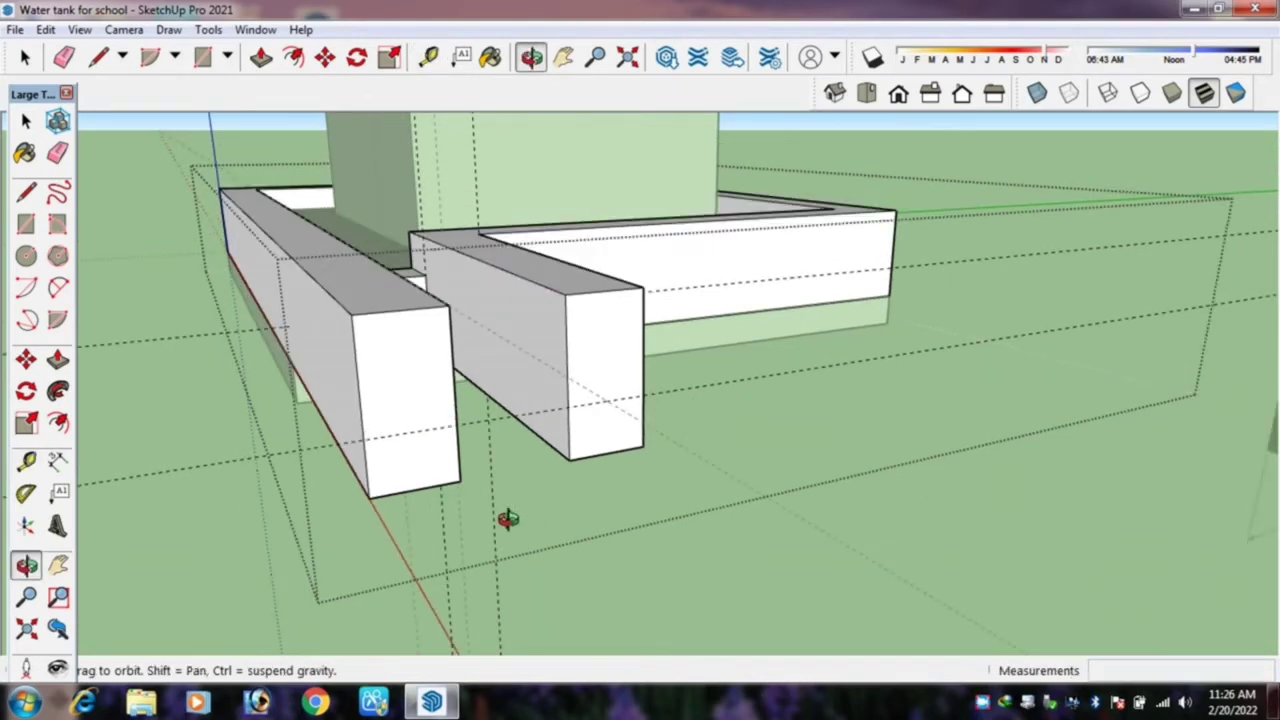
mouse_move(509, 520)
middle_mouse_down()
mouse_move(351, 543)
mouse_move(367, 547)
mouse_move(342, 517)
middle_mouse_up()
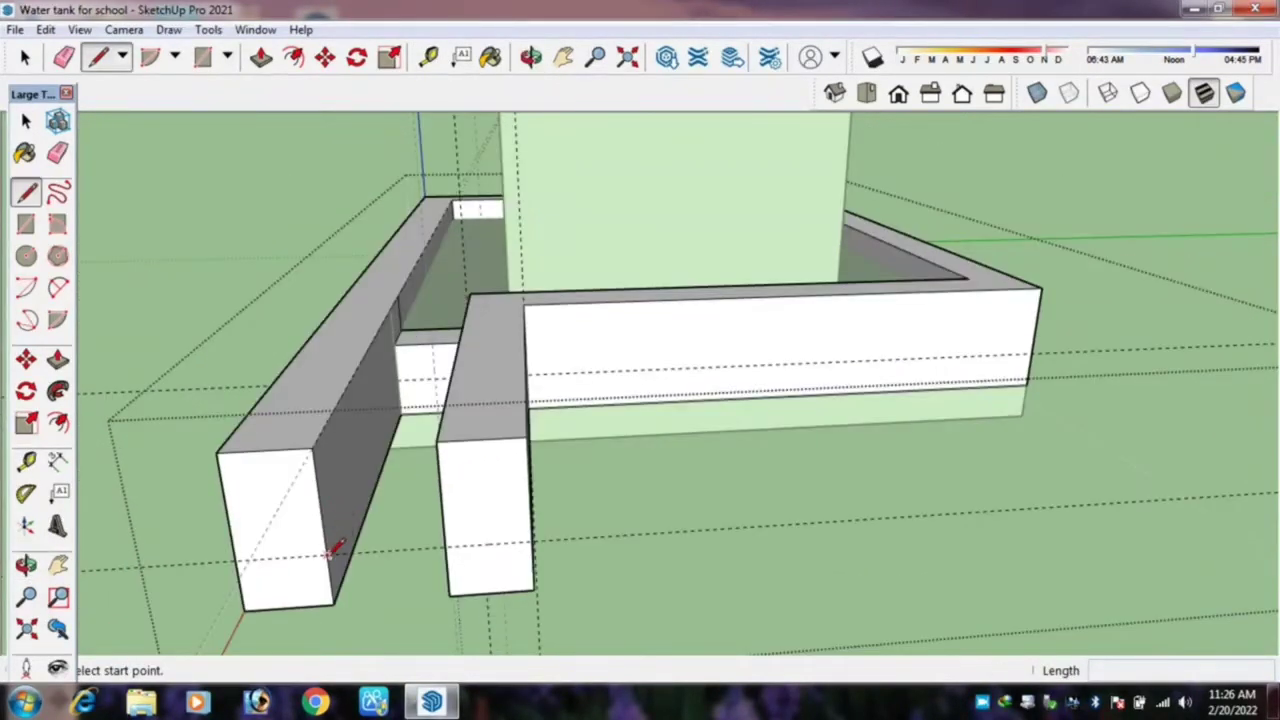
left_click(328, 556)
scroll(397, 298, "up", 2)
scroll(404, 280, "up", 2)
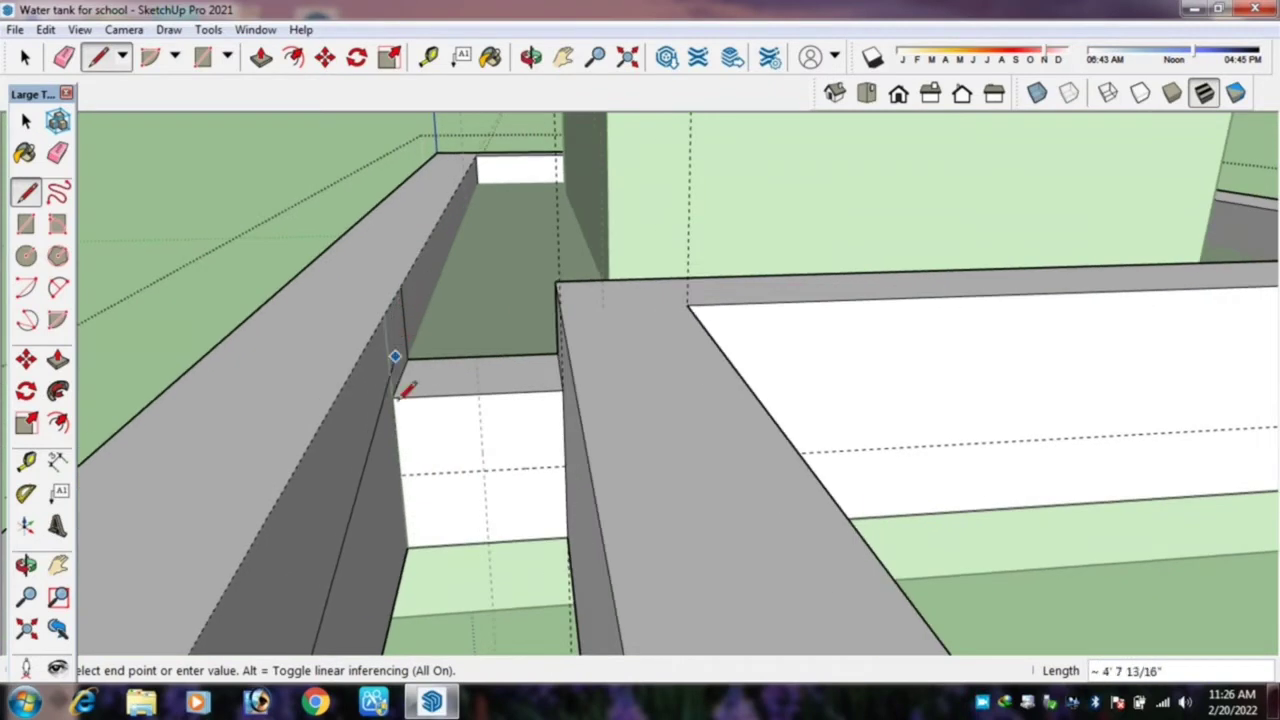
left_click(383, 313)
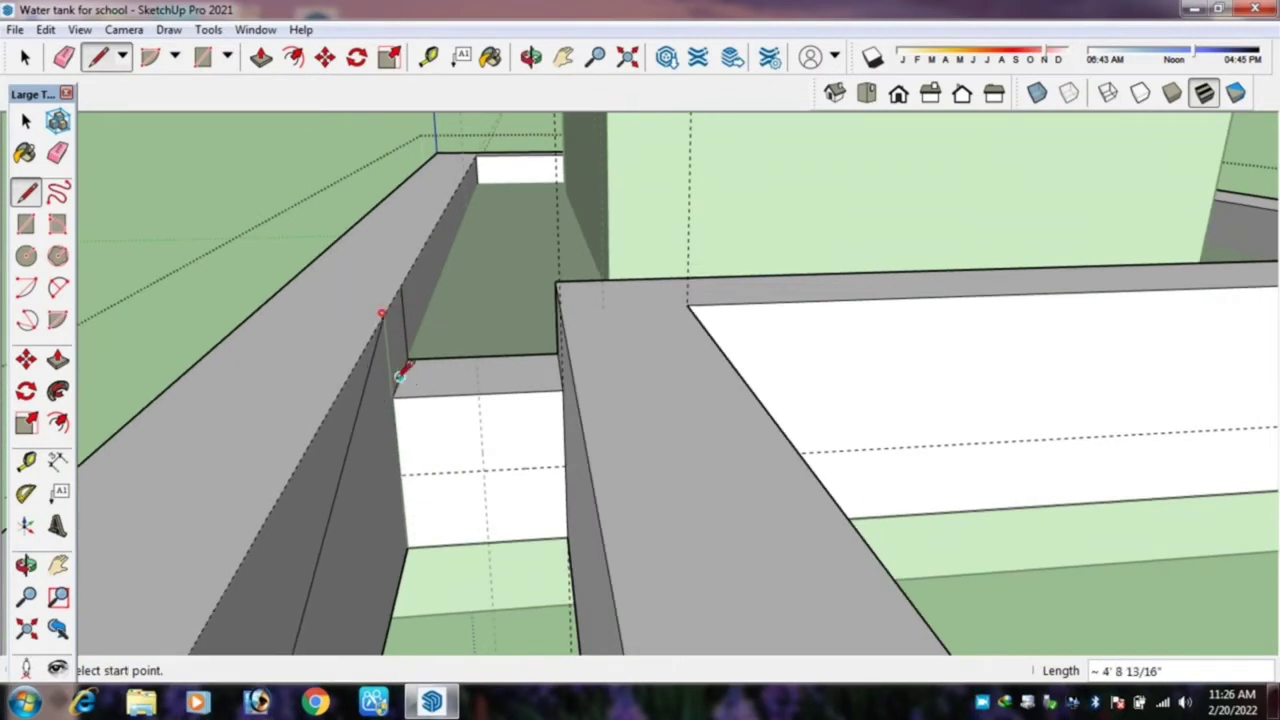
left_click(407, 546)
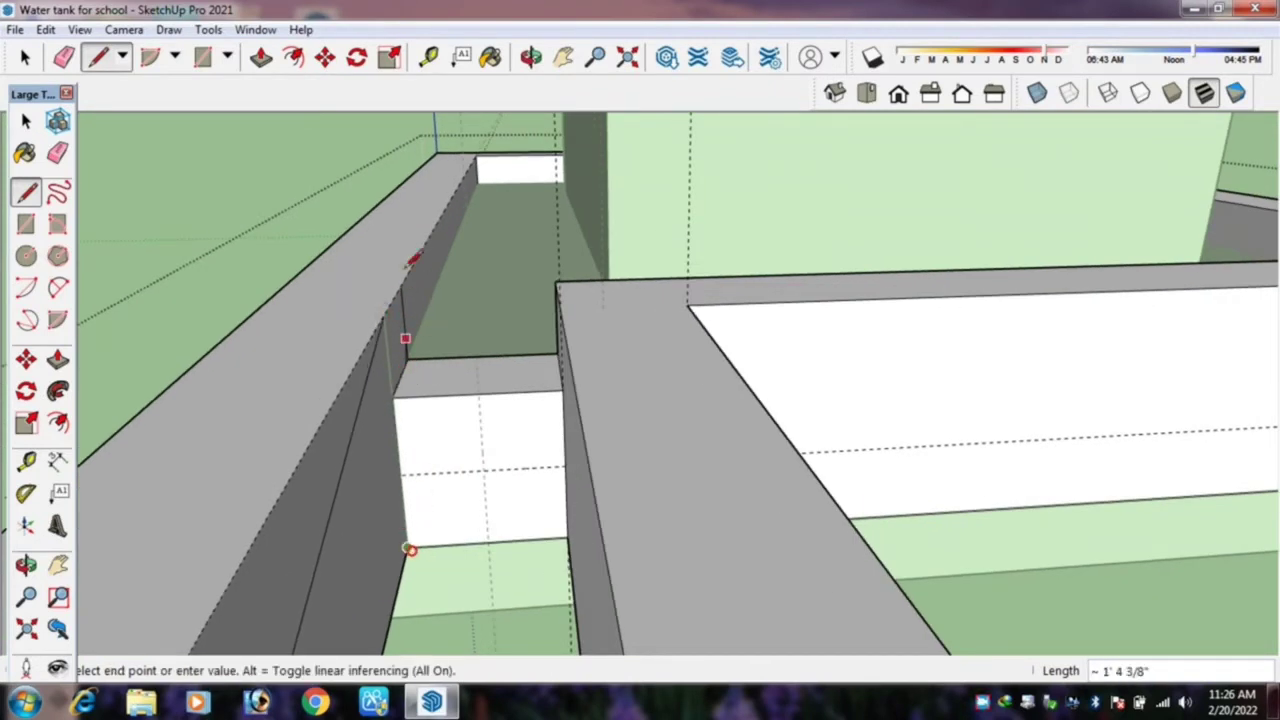
scroll(402, 258, "down", 2)
left_click(391, 295)
key("p")
double_click(323, 405)
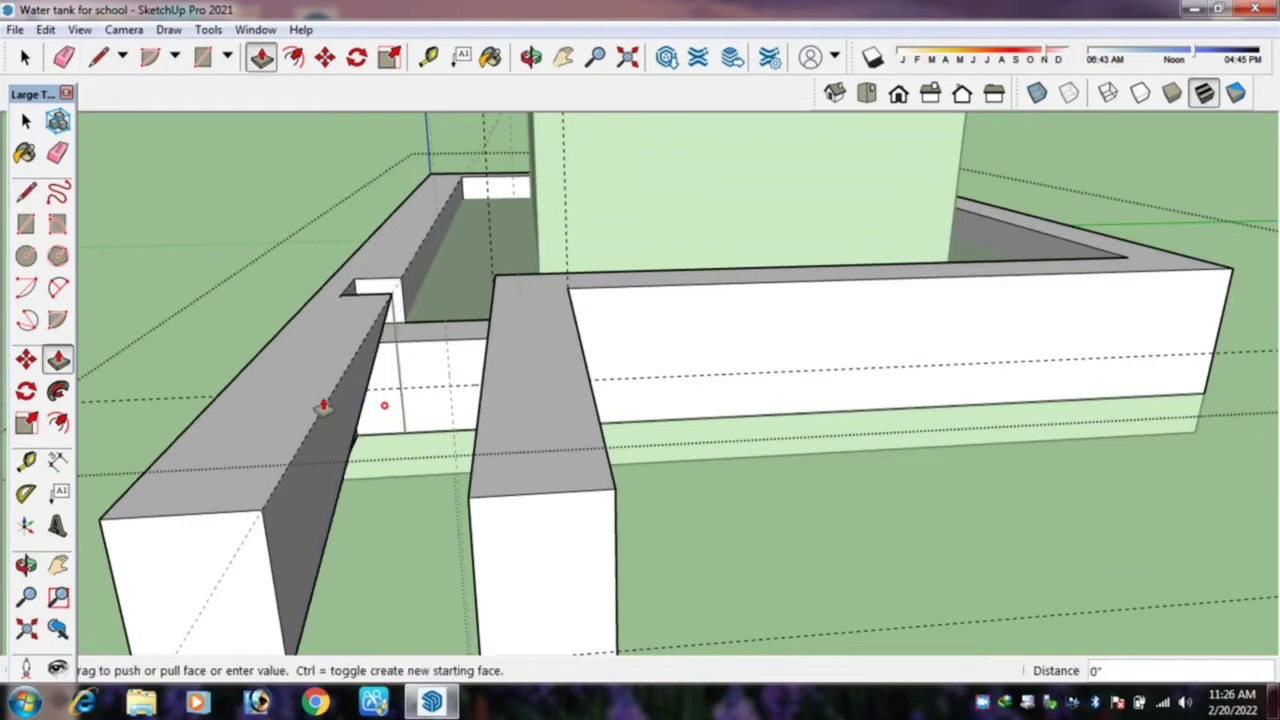
key("Escape")
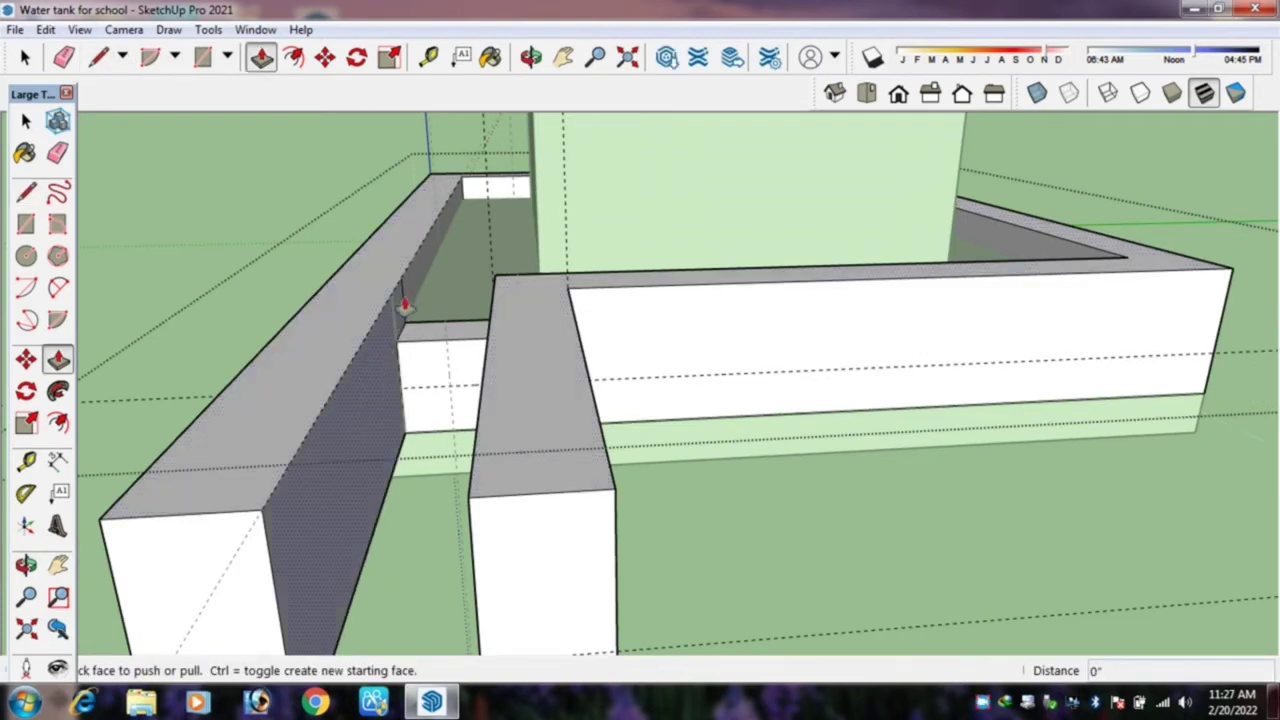
scroll(390, 325, "down", 3)
scroll(365, 385, "up", 2)
Draw a diagonal across the left arm's side face and push the wedge away to form the ramp.
key("l")
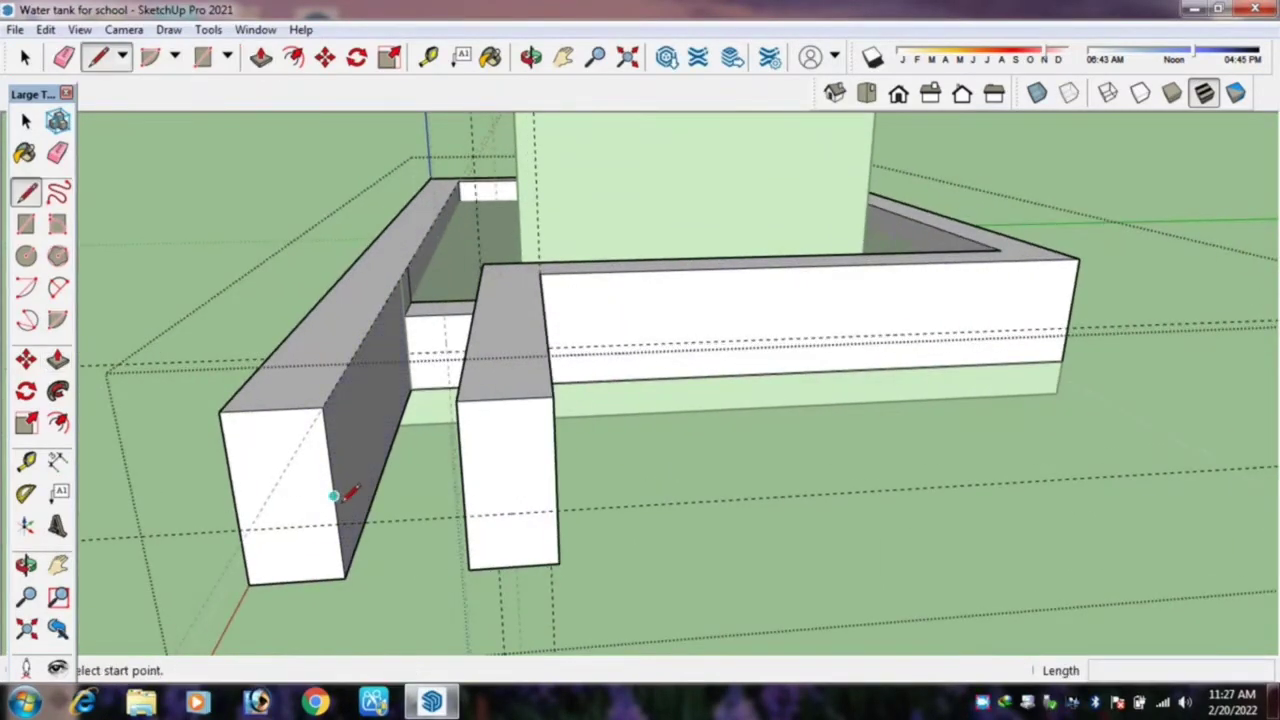
left_click(337, 526)
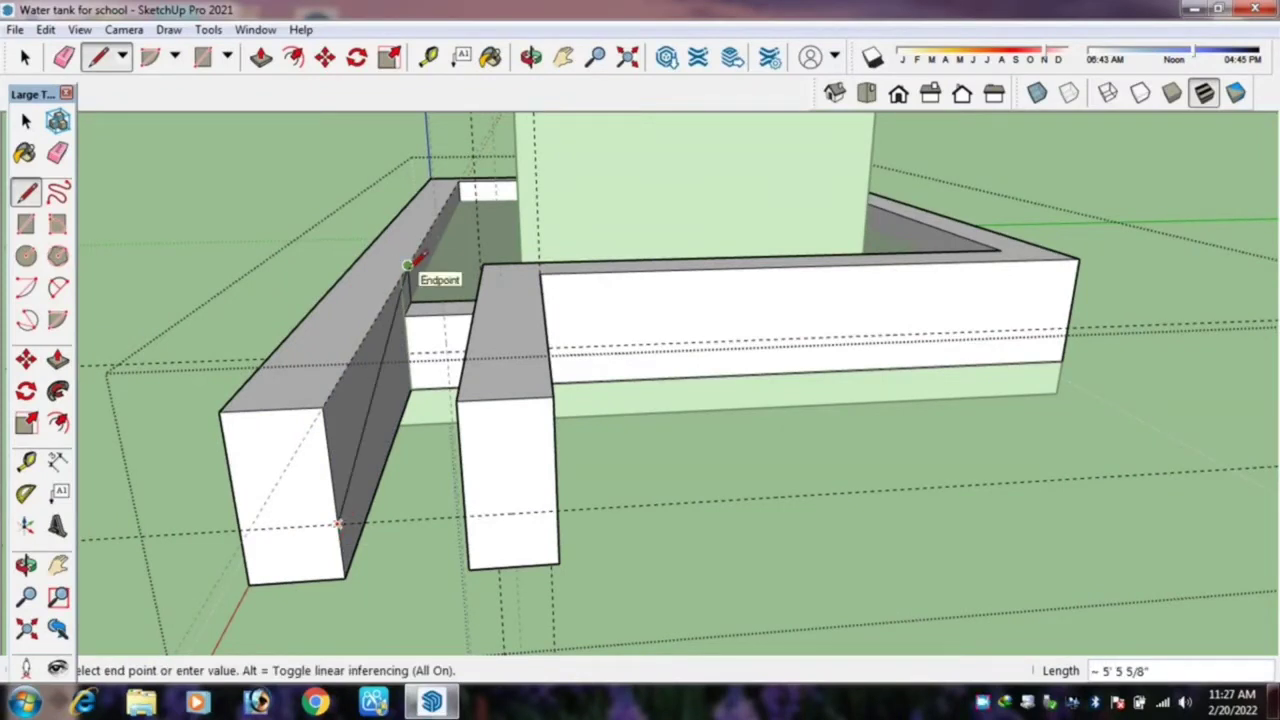
left_click(400, 278)
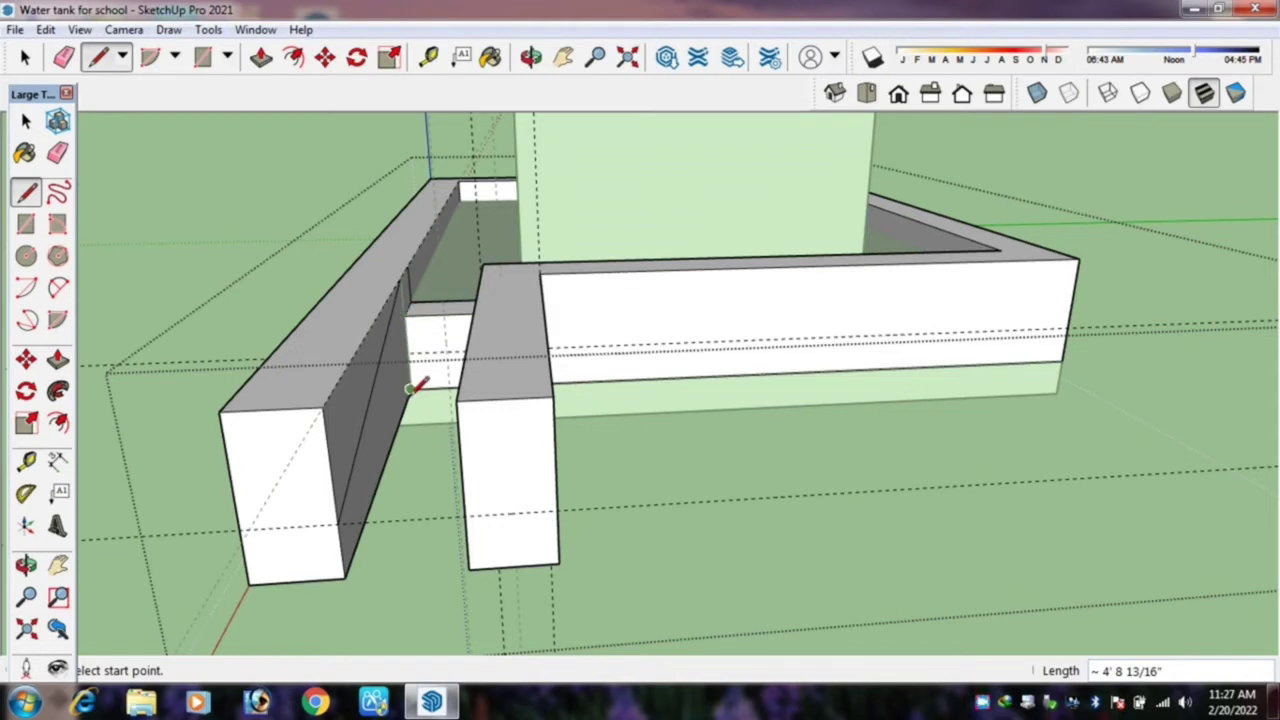
left_click(344, 577)
key("p")
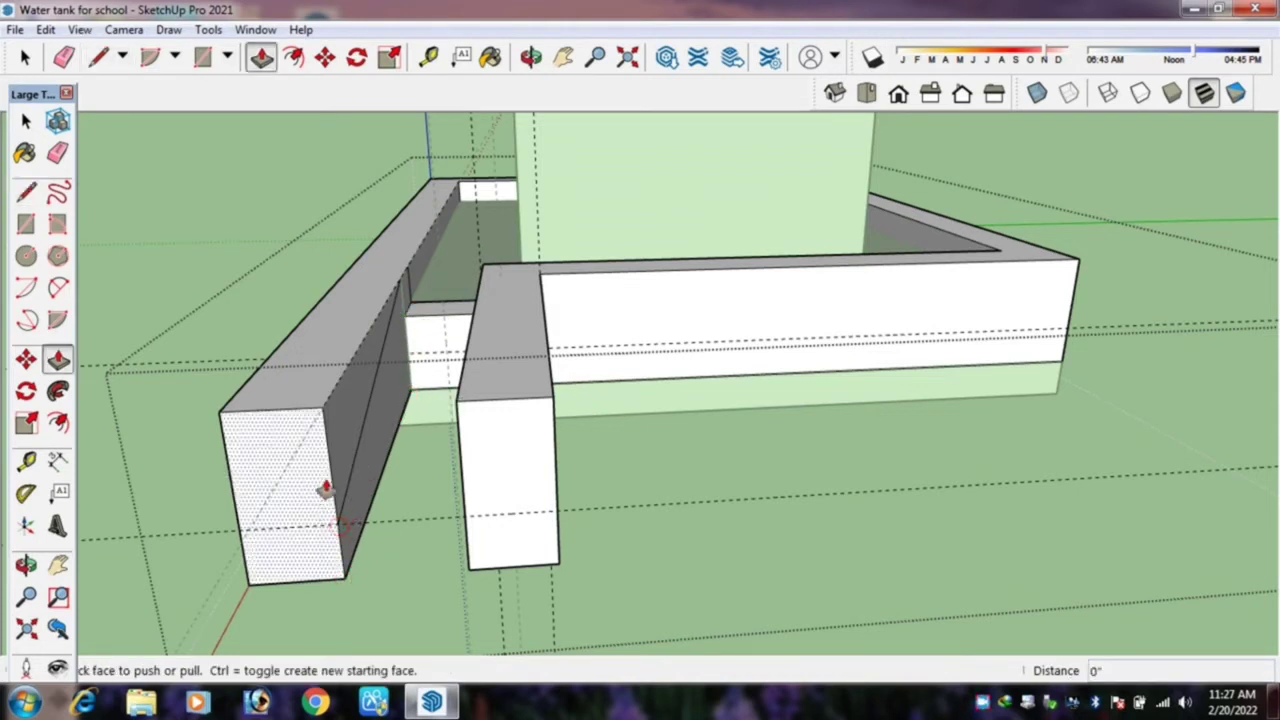
left_click(337, 474)
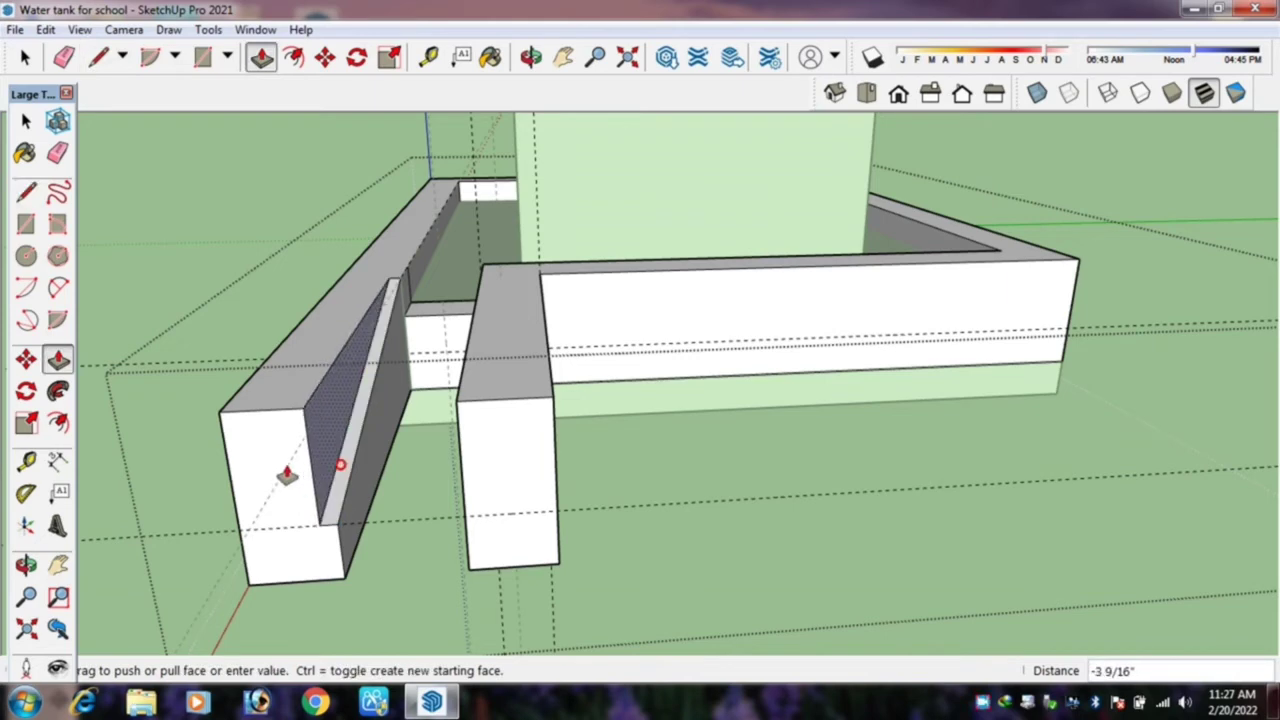
left_click(243, 528)
scroll(425, 492, "down", 1)
Draw a diagonal on the right arm's side face and push the triangular wedge in -9" to remove it.
mouse_move(425, 492)
middle_mouse_down()
mouse_move(651, 491)
mouse_move(588, 493)
mouse_move(626, 486)
middle_mouse_up()
mouse_move(870, 513)
middle_mouse_down()
mouse_move(917, 543)
mouse_move(966, 515)
middle_mouse_up()
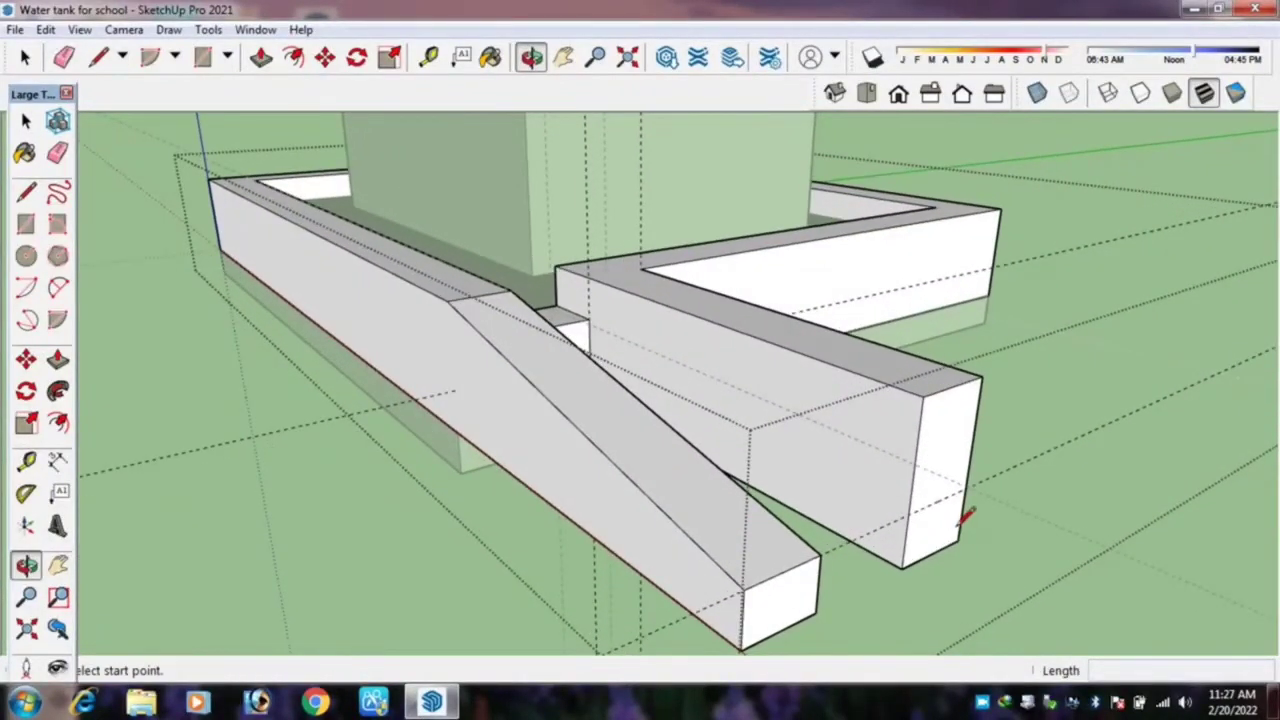
left_click(906, 514)
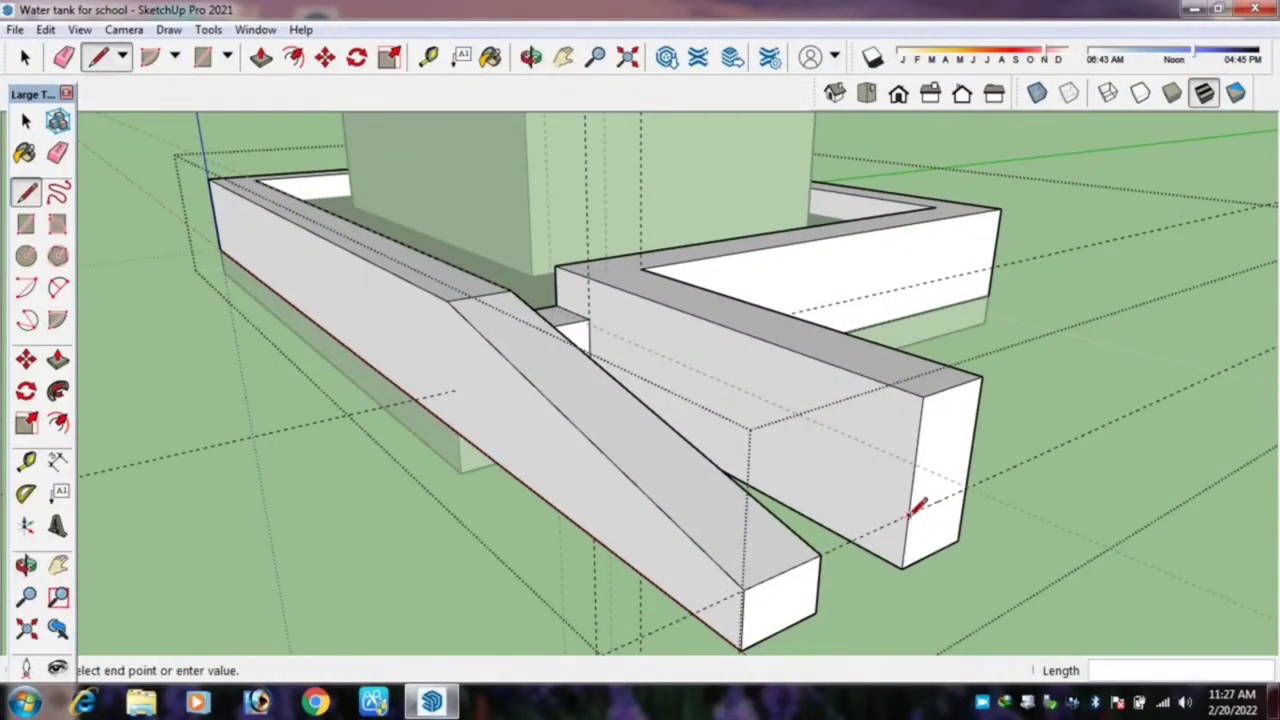
left_click(587, 278)
type("1'")
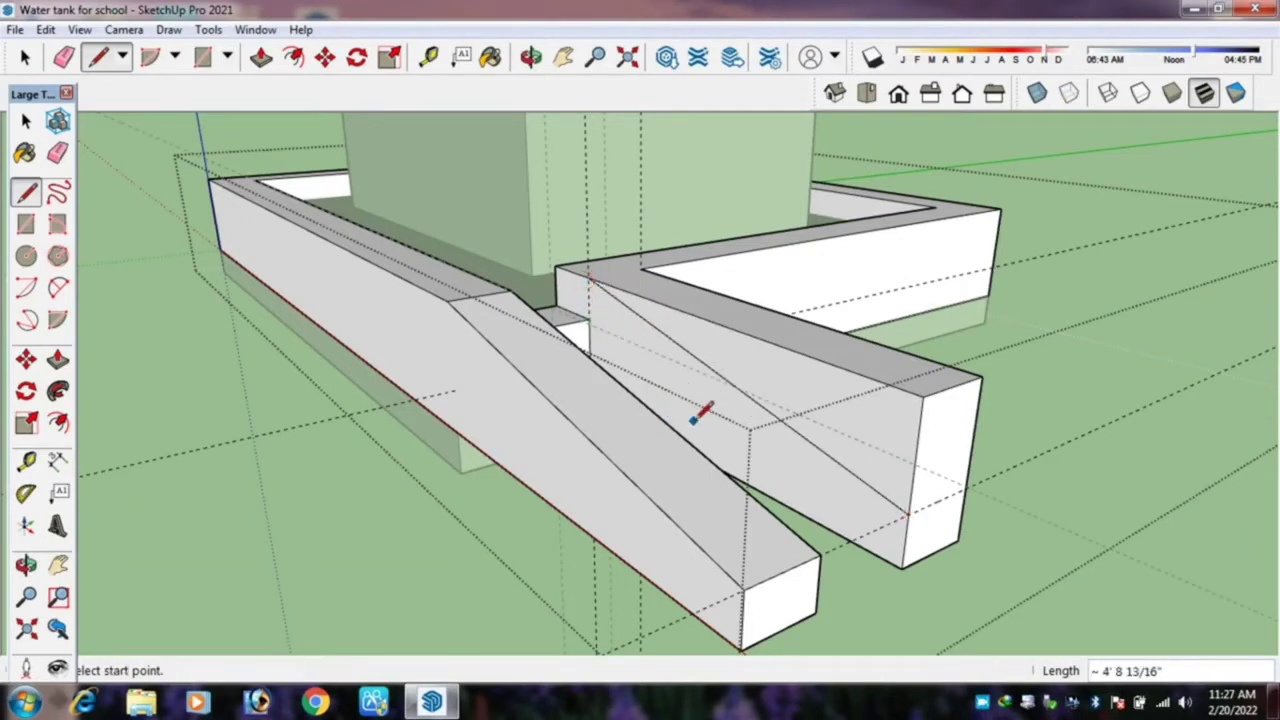
left_click(908, 512)
key("p")
left_click(886, 482)
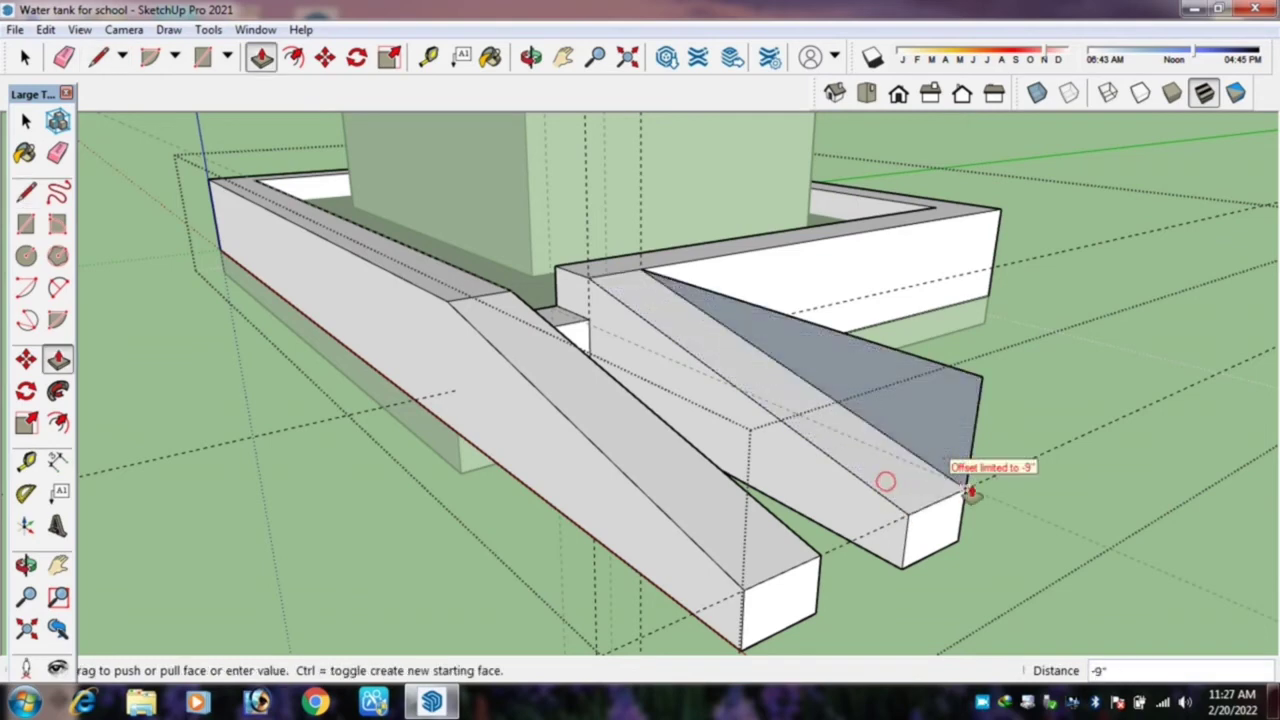
left_click(968, 478)
left_click(972, 452)
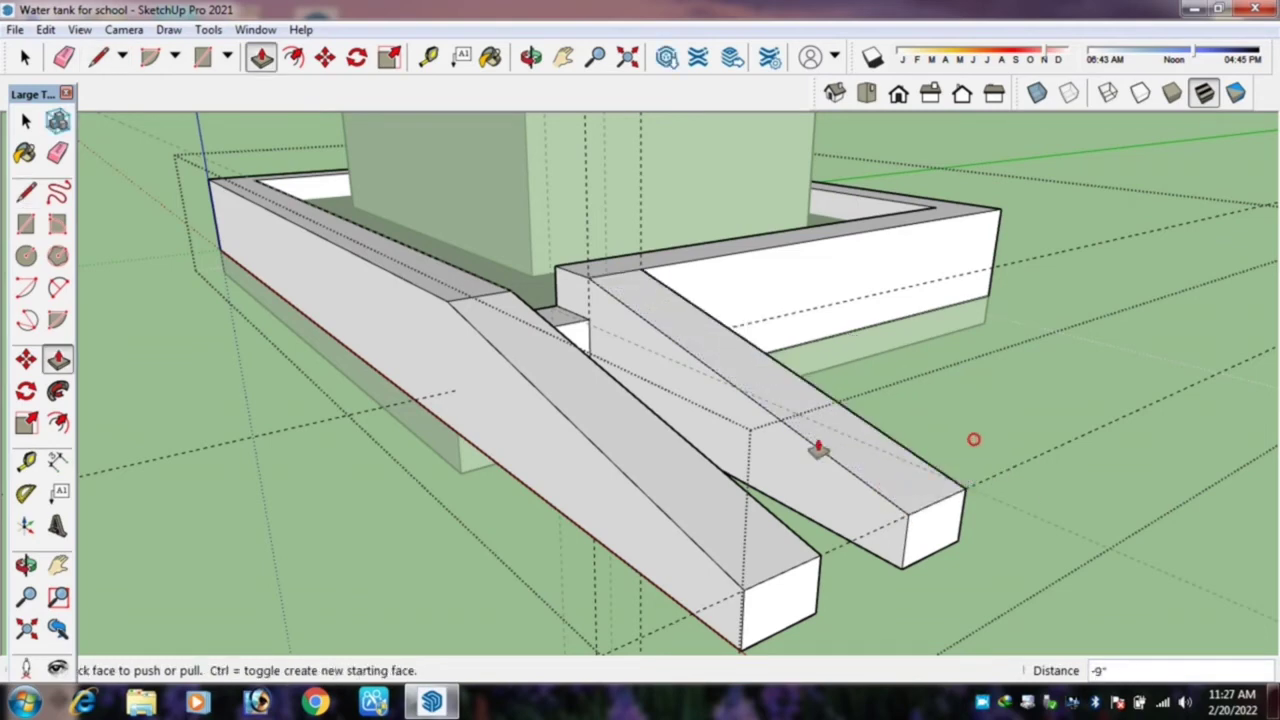
middle_click_drag(820, 449, 543, 509)
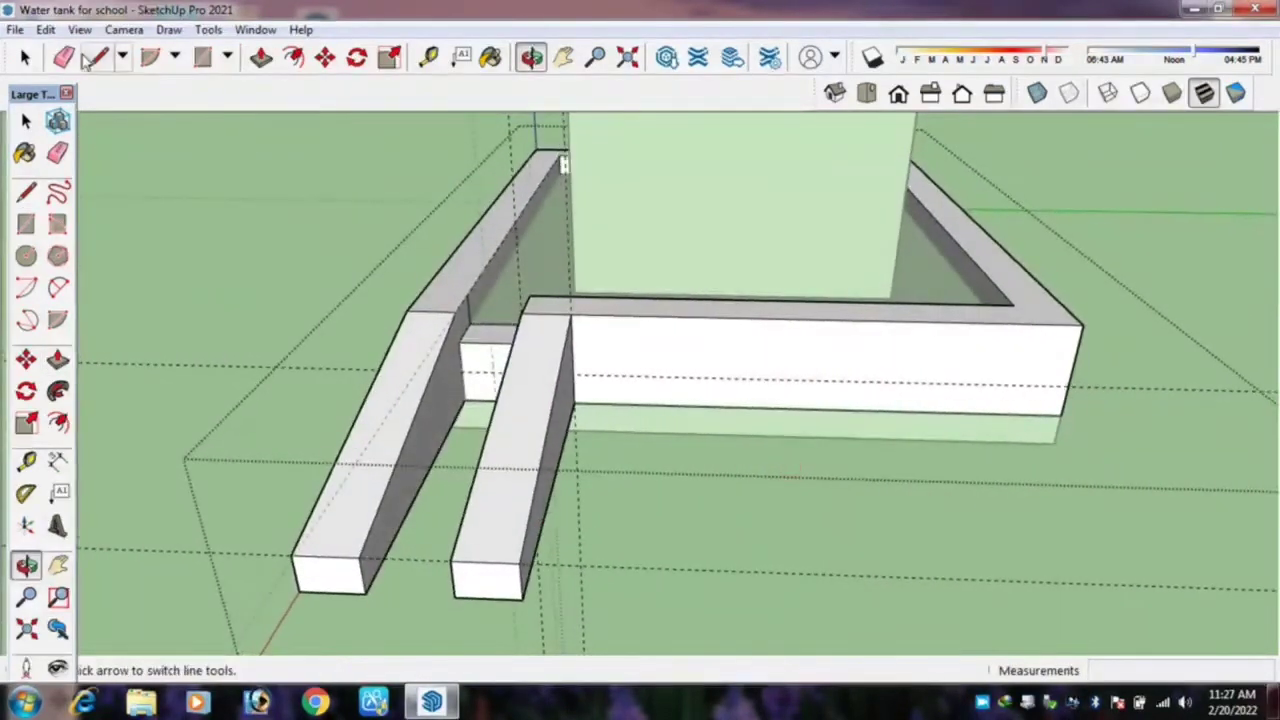
Delete all the dashed construction guides with Edit > Delete Guides.
left_click(79, 29)
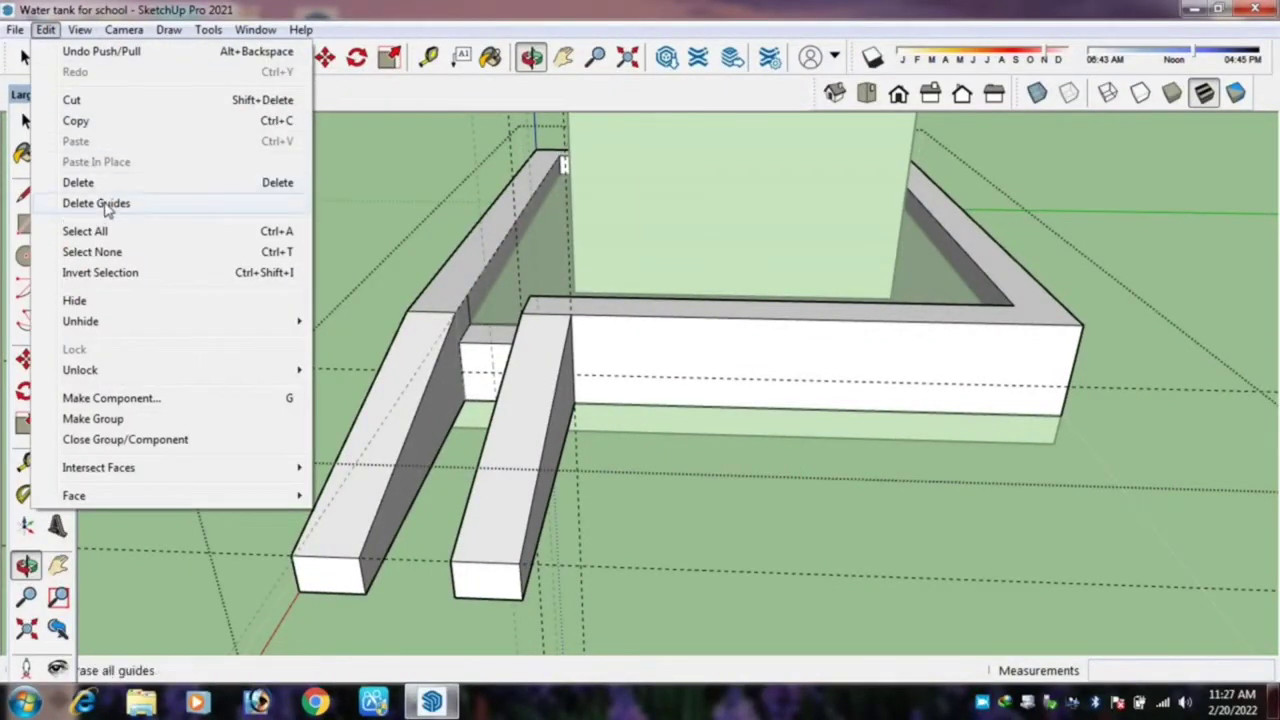
left_click(105, 200)
scroll(654, 378, "down", 3)
mouse_move(656, 375)
middle_mouse_down()
mouse_move(609, 423)
mouse_move(677, 371)
mouse_move(586, 349)
mouse_move(698, 379)
mouse_move(720, 451)
mouse_move(734, 417)
middle_mouse_up()
scroll(698, 379, "down", 2)
key("space")
scroll(733, 410, "down", 2)
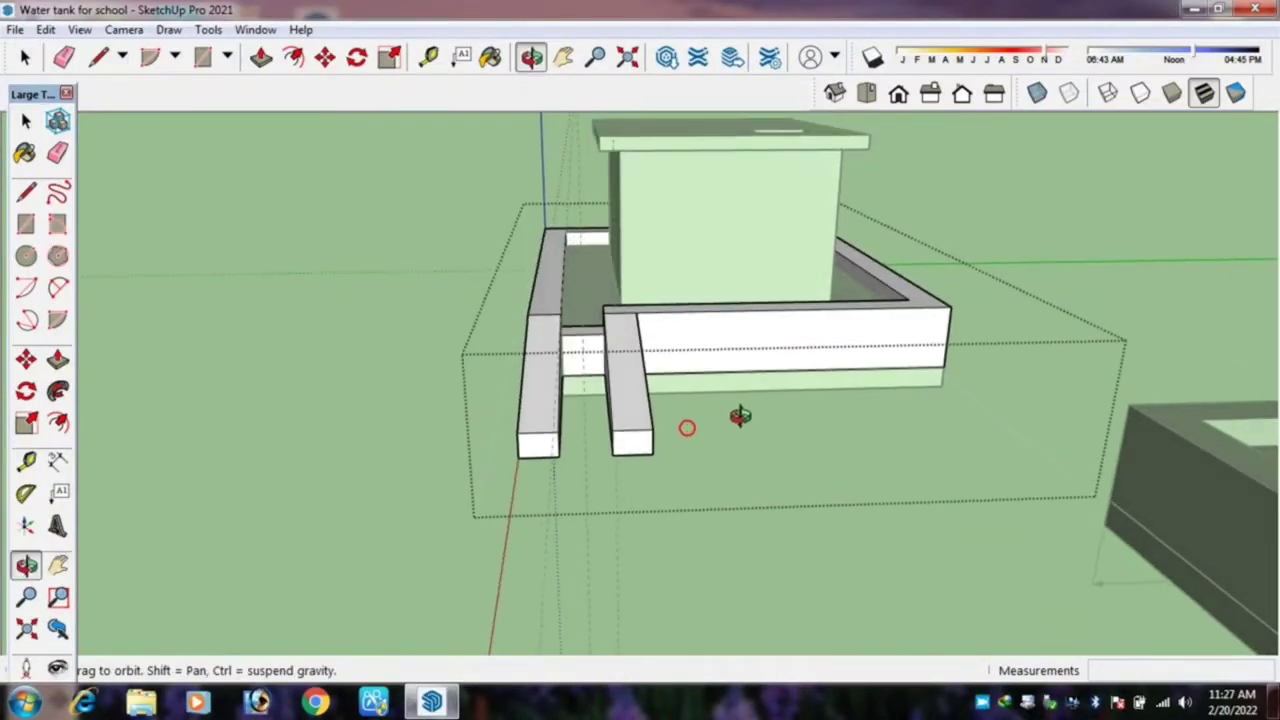
Inside the tank base group, pull the front face outward into a flat front platform.
left_click(740, 417)
double_click(810, 382)
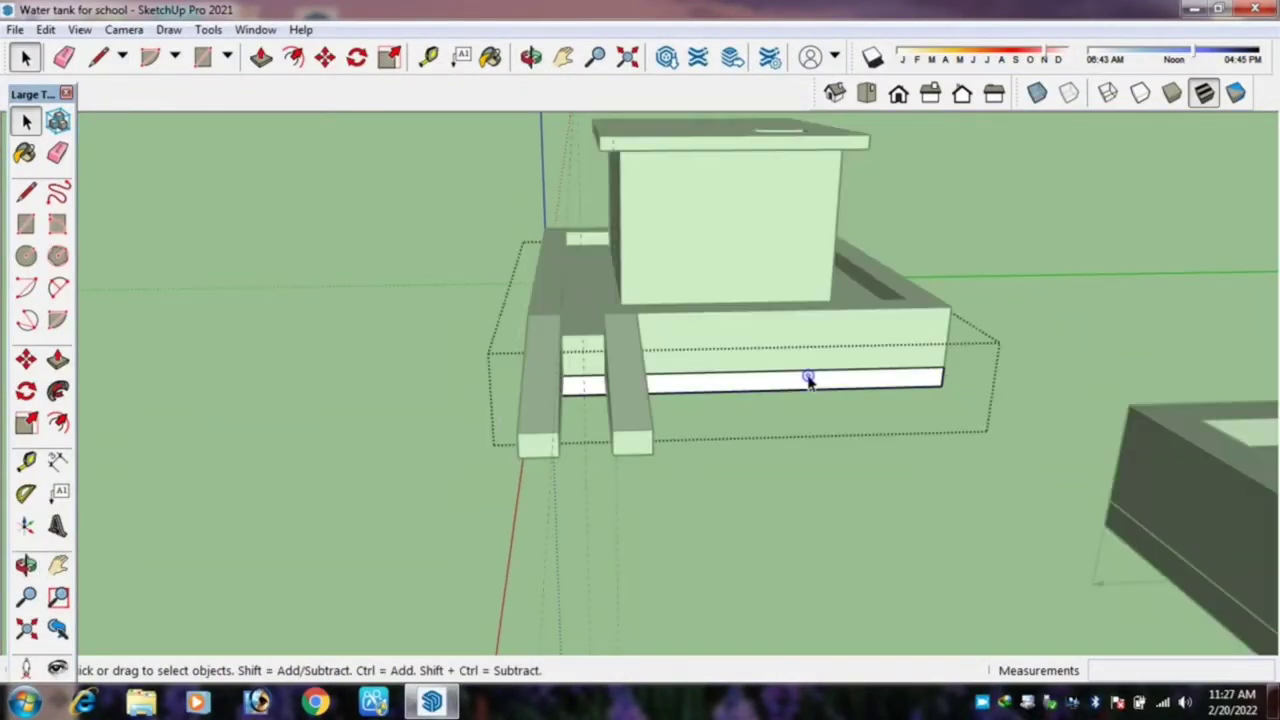
scroll(807, 376, "up", 2)
key("p")
left_click(808, 376)
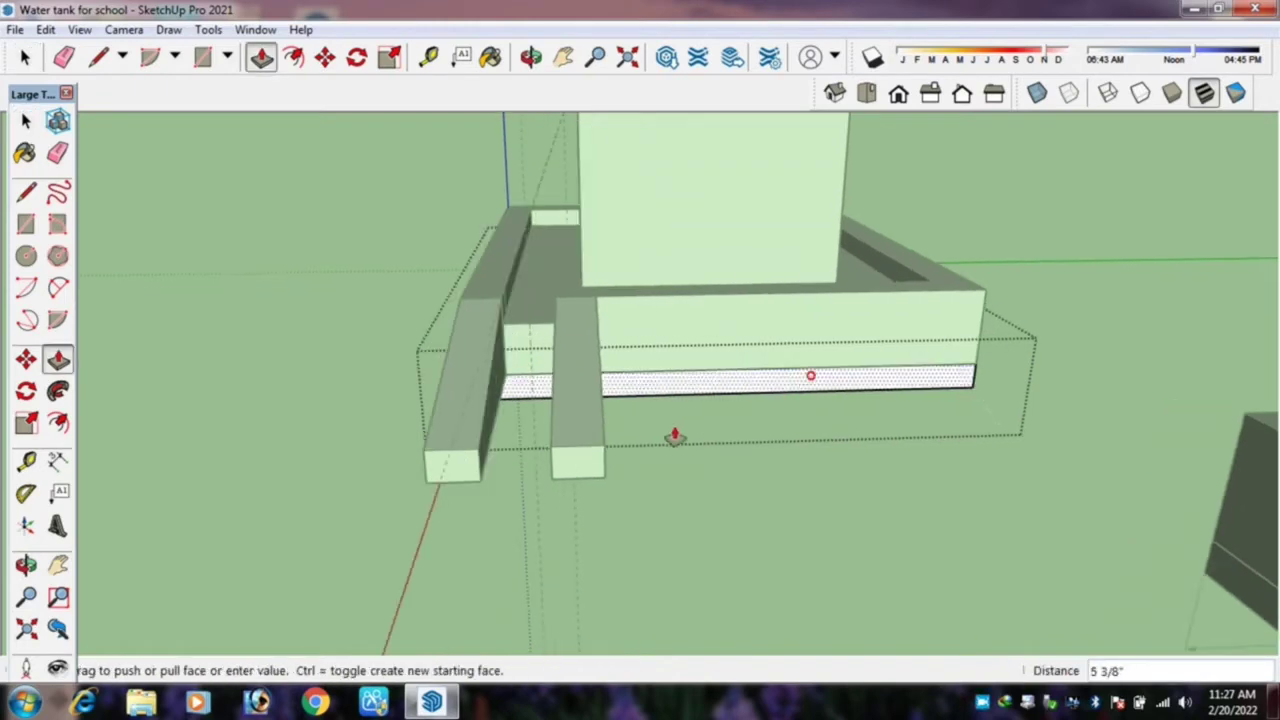
left_click(594, 465)
key("space")
key("Escape")
scroll(586, 494, "down", 2)
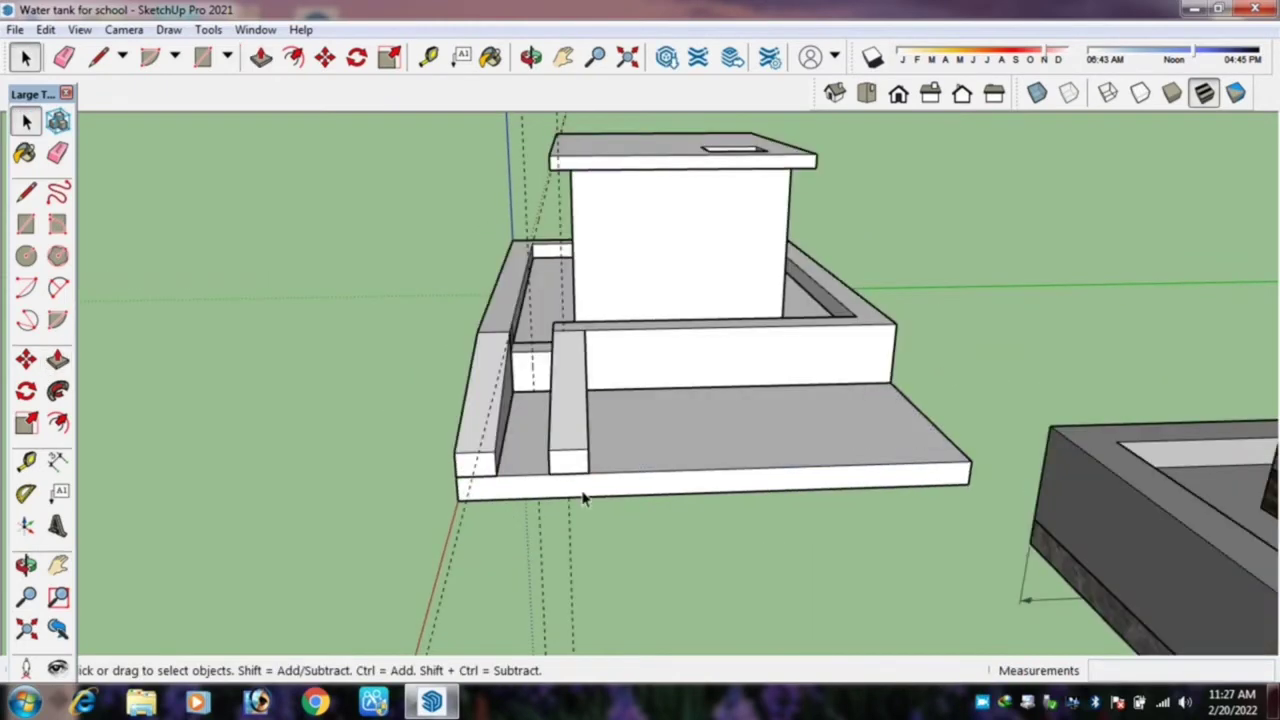
scroll(590, 502, "down", 2)
key("o")
mouse_move(590, 502)
left_mouse_down()
mouse_move(686, 523)
mouse_move(646, 526)
left_mouse_up()
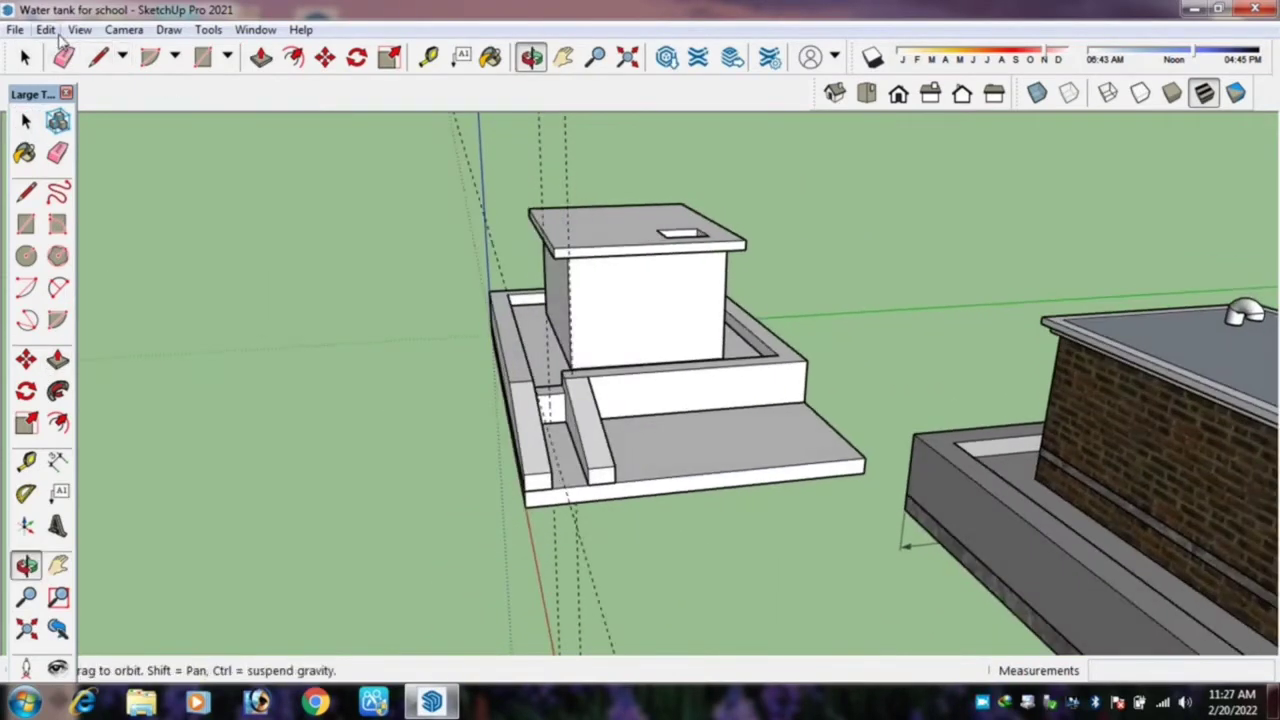
Delete the remaining guide lines and bring the brick reference tank into view.
left_click(46, 29)
left_click(112, 203)
mouse_move(103, 197)
left_mouse_down()
mouse_move(634, 346)
mouse_move(481, 382)
mouse_move(429, 380)
mouse_move(797, 383)
mouse_move(580, 423)
mouse_move(209, 369)
mouse_move(434, 231)
mouse_move(586, 357)
mouse_move(690, 343)
left_mouse_up()
Place 2" guides just outside all four edges of the hatch opening on the tank lid.
mouse_move(628, 259)
left_mouse_down()
mouse_move(857, 286)
mouse_move(861, 378)
left_mouse_up()
scroll(737, 286, "down", 3)
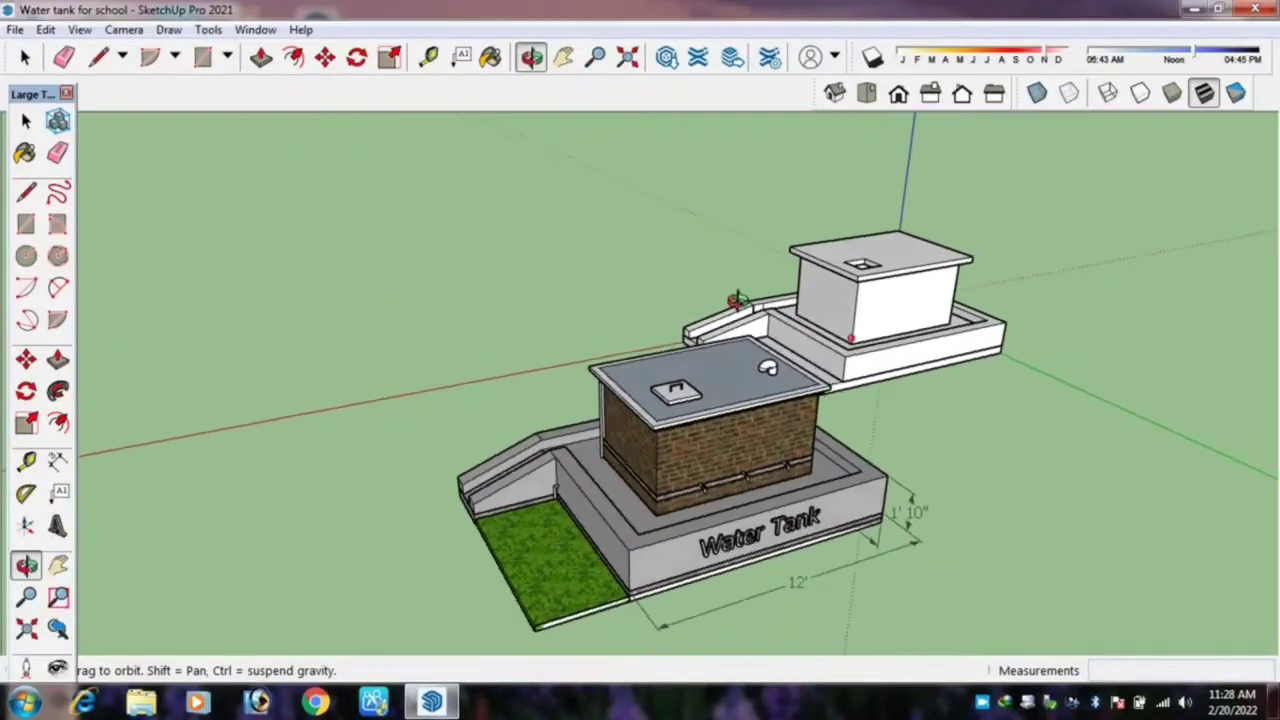
mouse_move(737, 286)
left_mouse_down()
mouse_move(703, 286)
mouse_move(863, 286)
left_mouse_up()
scroll(810, 208, "up", 4)
scroll(810, 208, "up", 2)
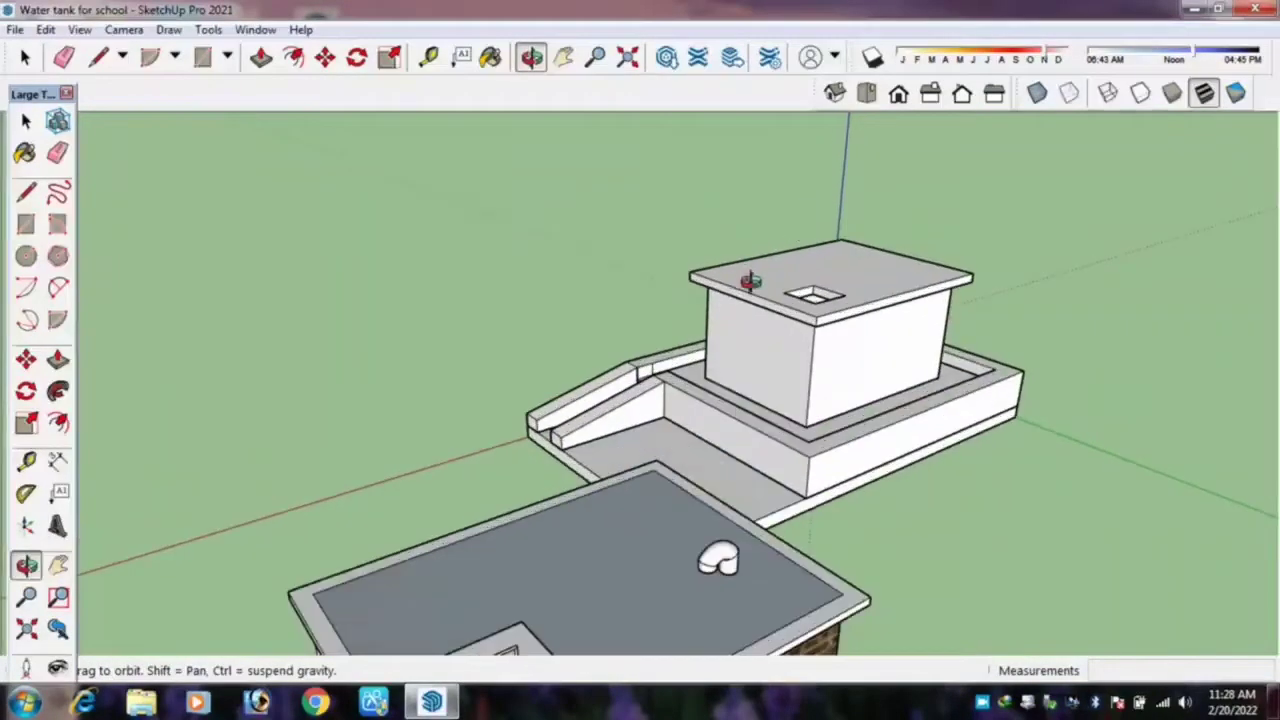
left_click_drag(749, 277, 963, 266)
scroll(720, 251, "up", 3)
scroll(655, 362, "up", 3)
mouse_move(655, 362)
left_mouse_down()
mouse_move(714, 463)
mouse_move(777, 523)
left_mouse_up()
scroll(777, 523, "up", 3)
key("t")
scroll(797, 457, "up", 1)
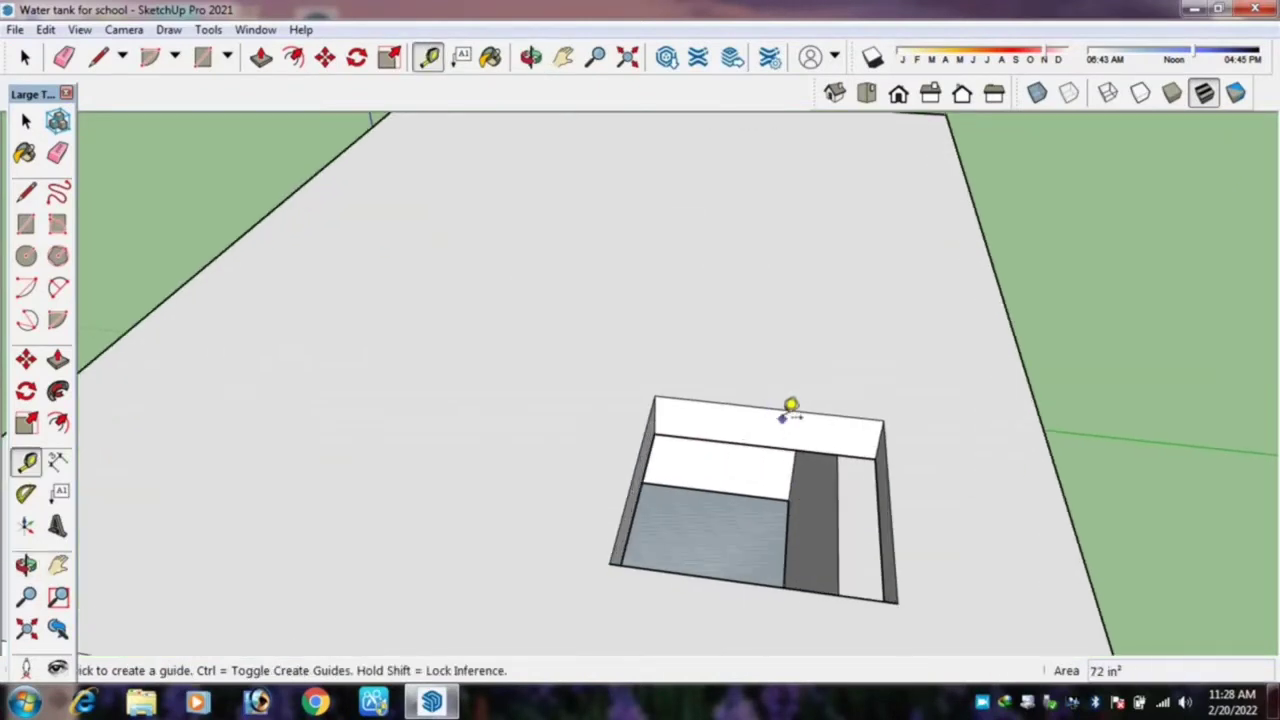
left_click(778, 406)
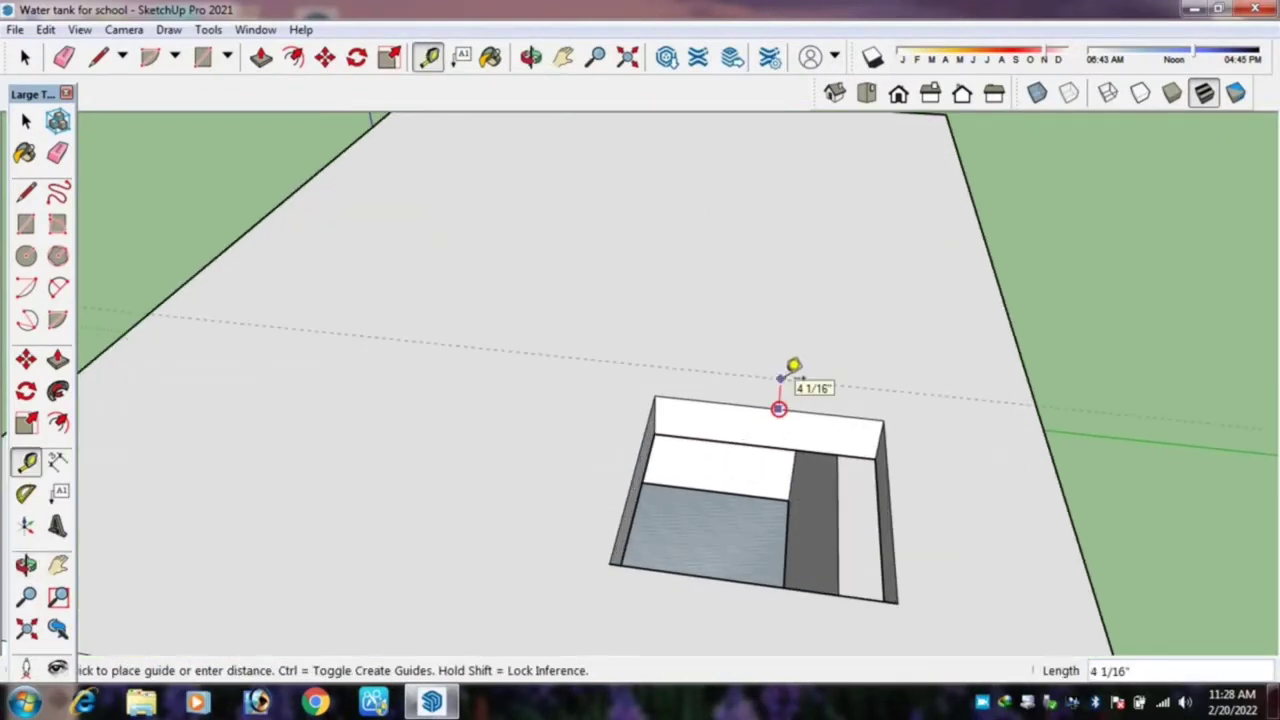
type("2")
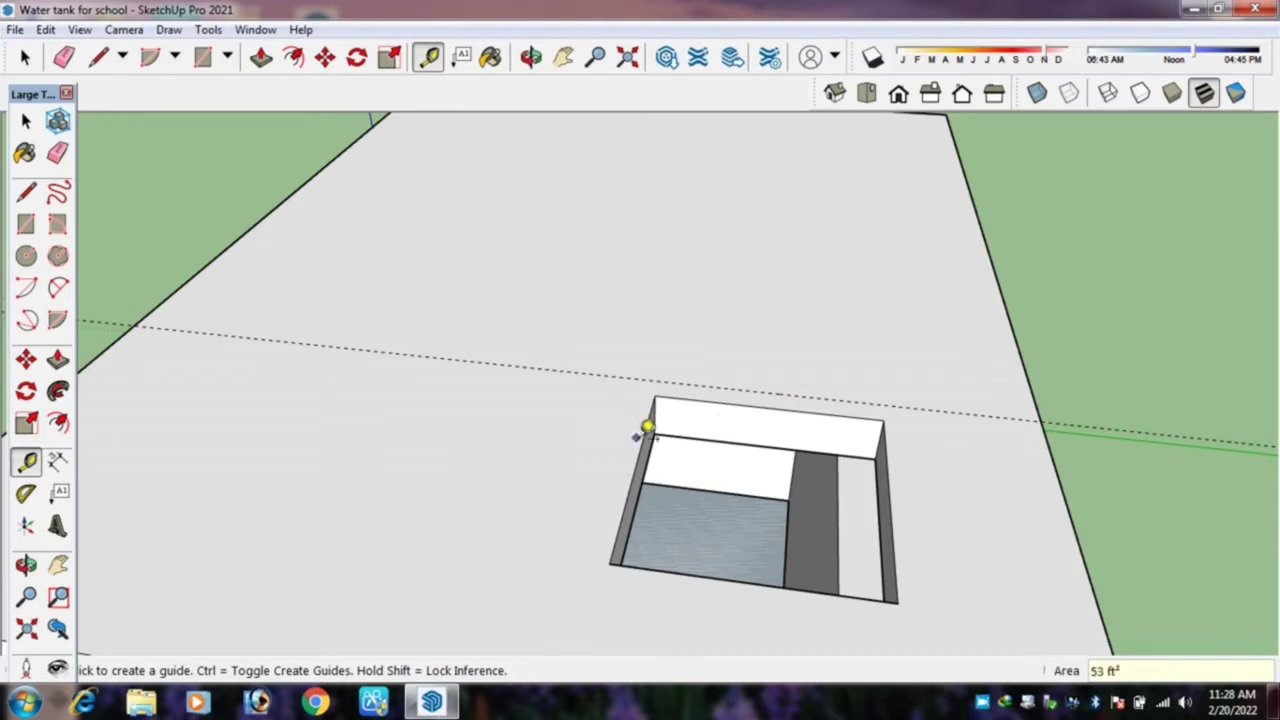
left_click(647, 427)
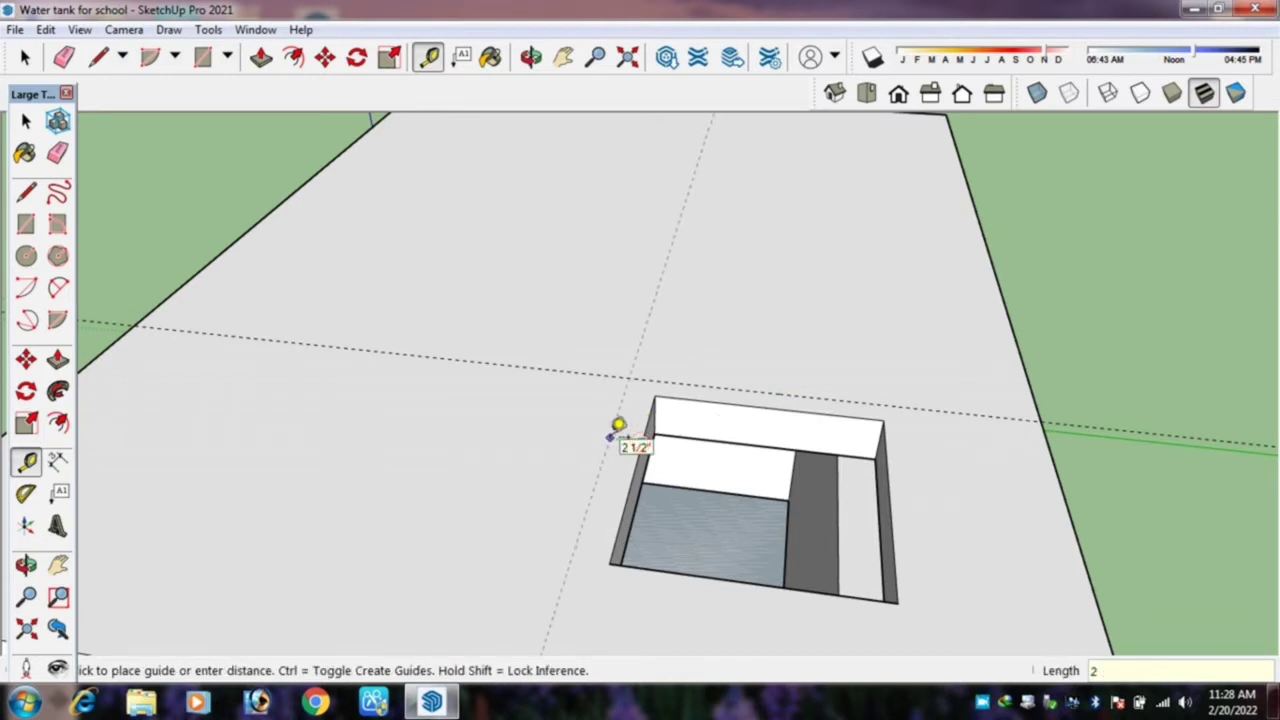
left_click(613, 438)
left_click(664, 568)
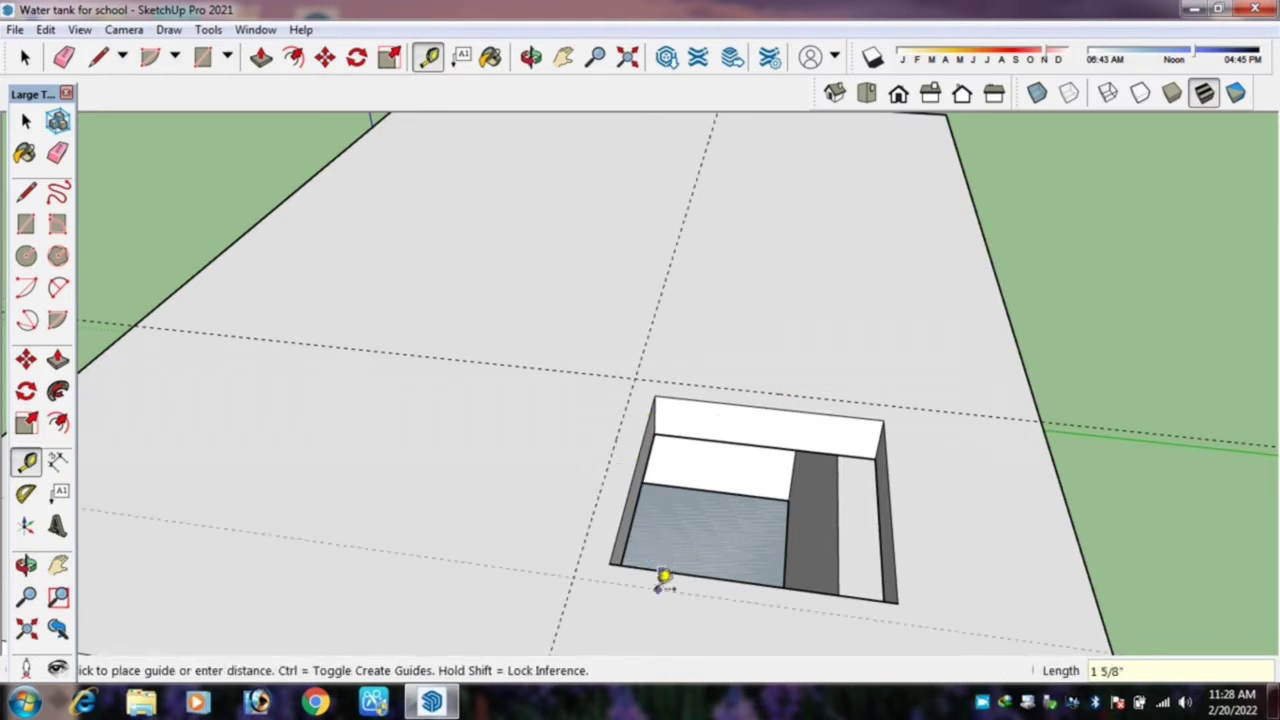
key("Return")
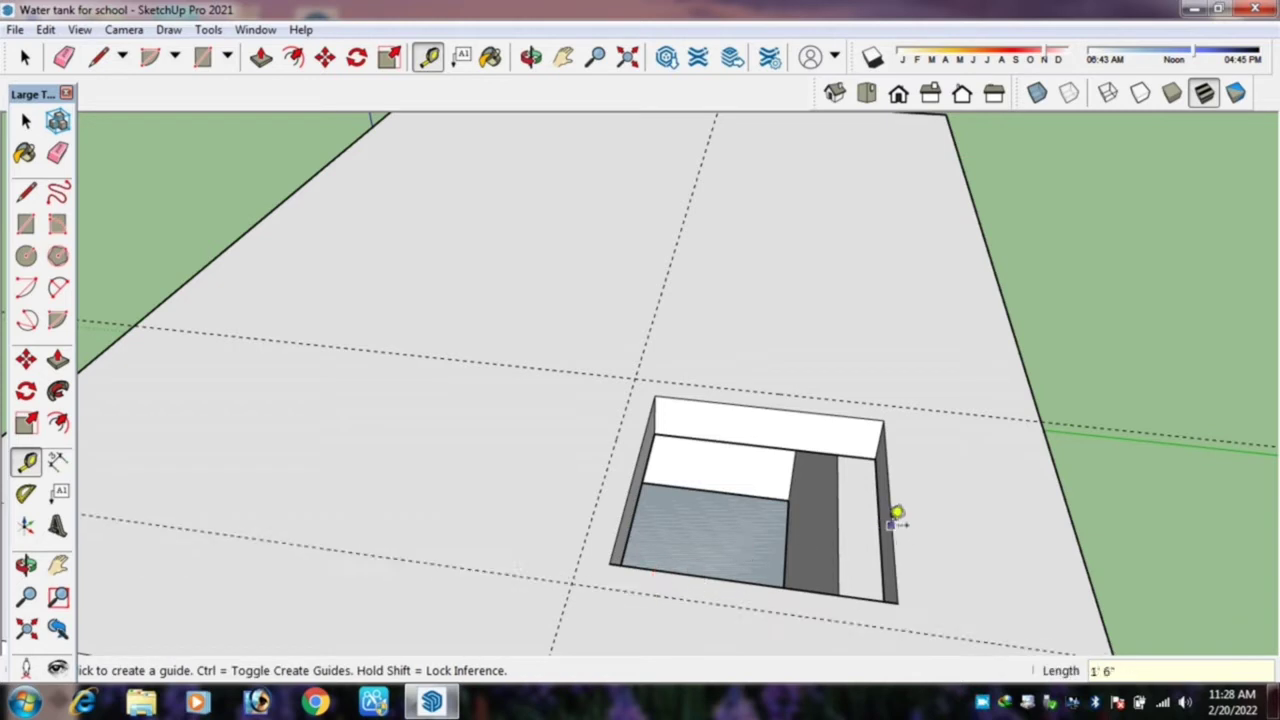
left_click(896, 513)
key("Return")
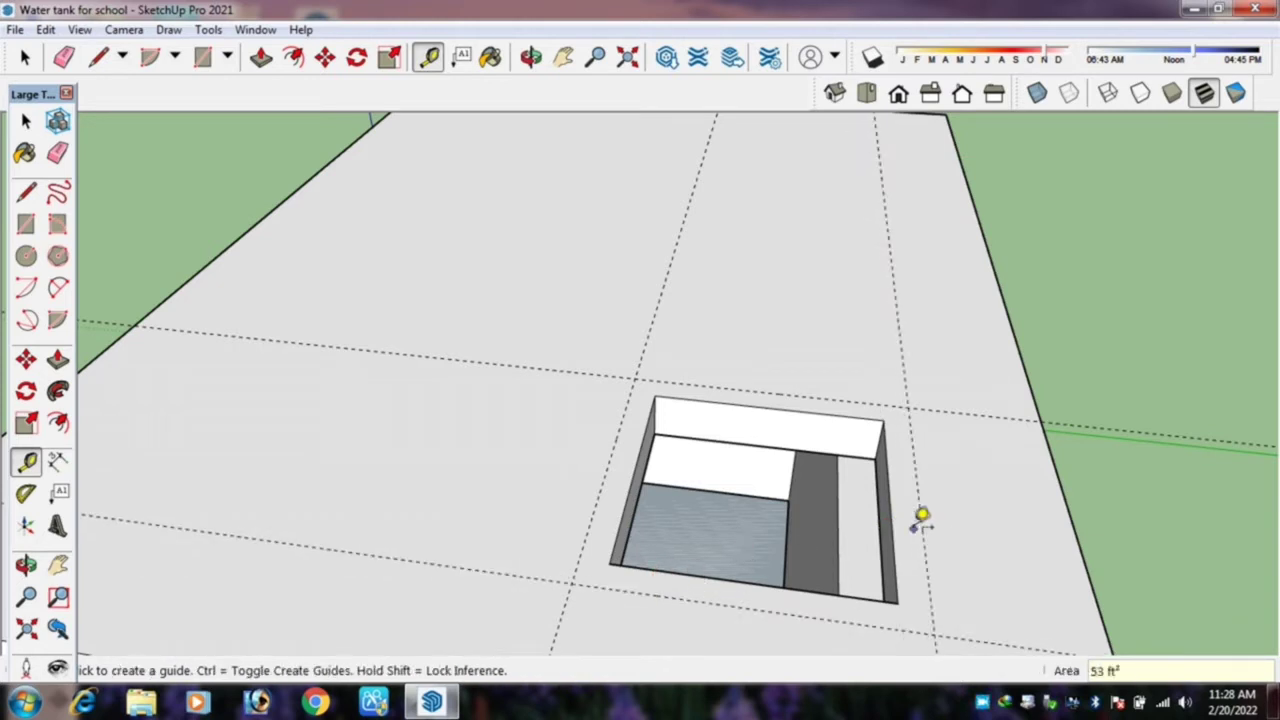
Draw a rectangle at the guides covering the hatch opening and make it a group.
key("r")
left_click(934, 634)
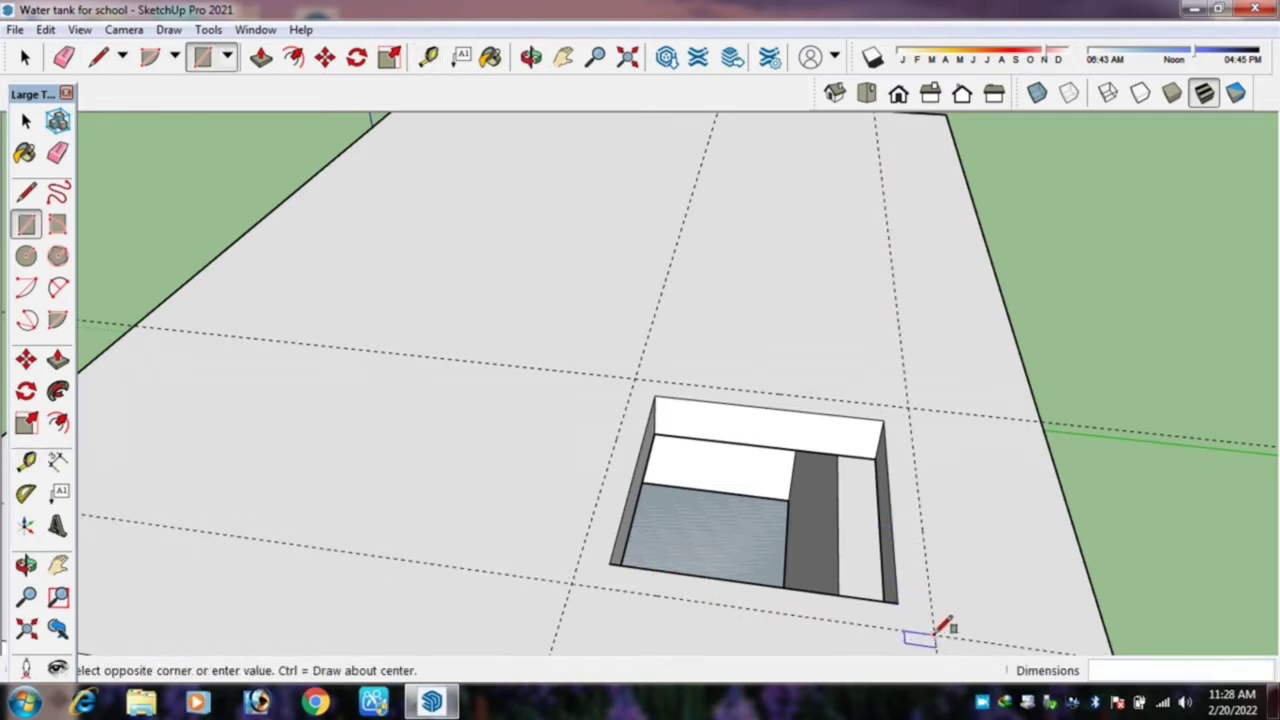
left_click(637, 379)
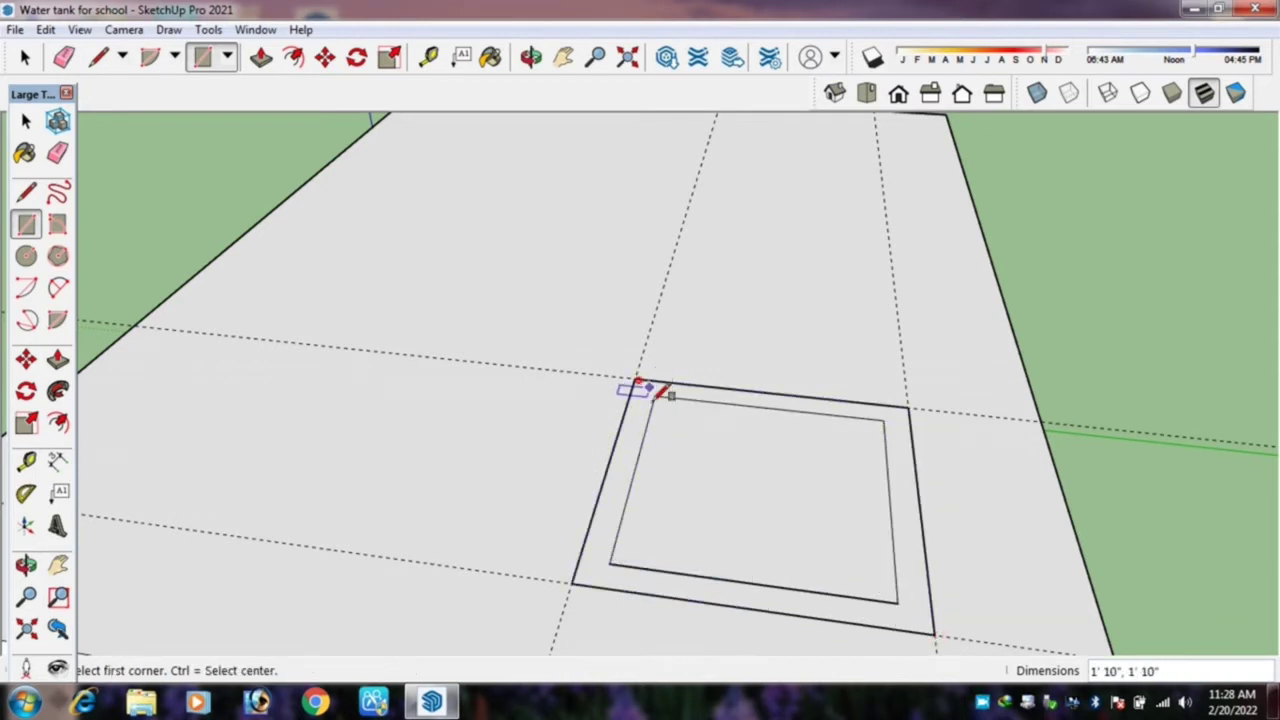
key("space")
left_click(684, 449)
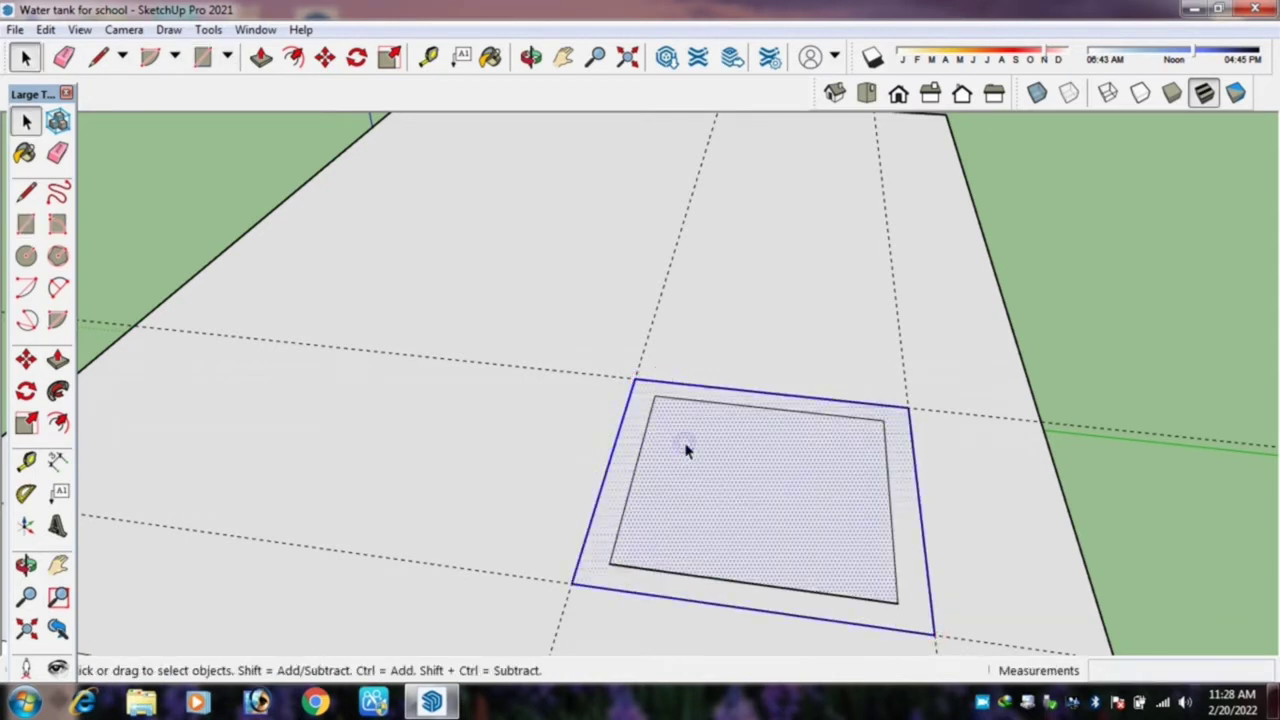
right_click(685, 444)
left_click(754, 502)
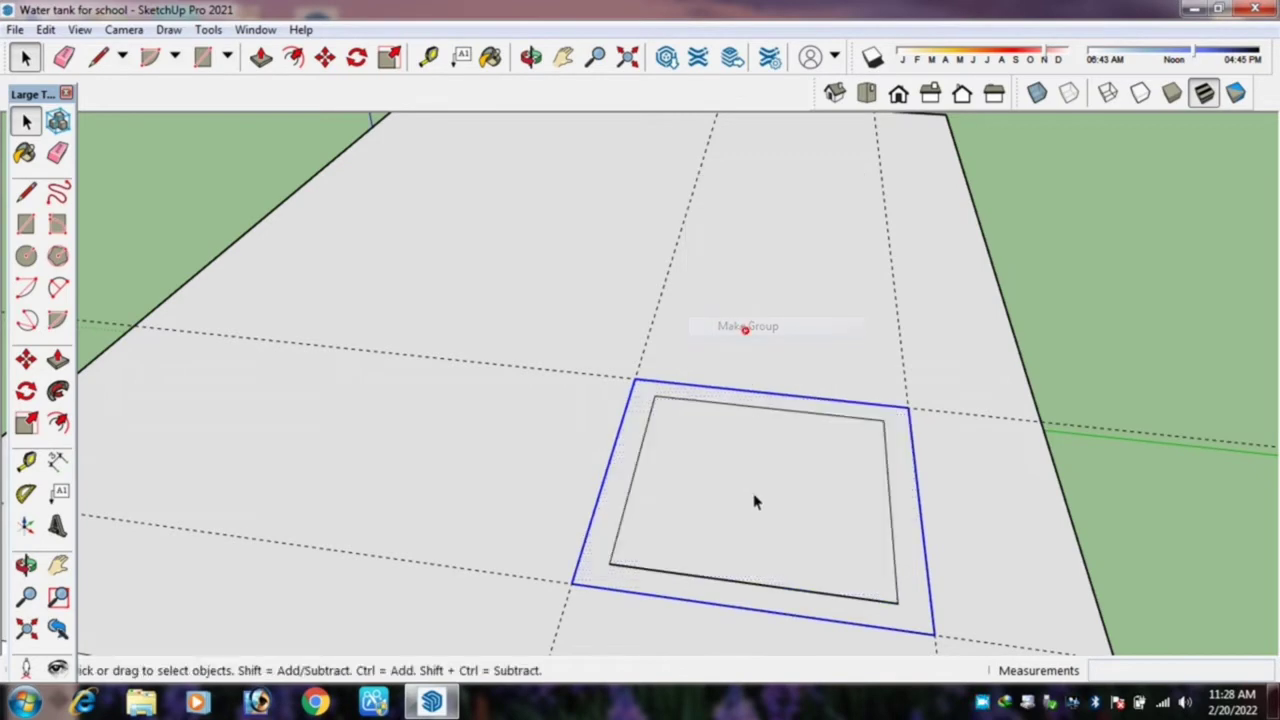
Pull the hatch square up 2" to form the cover.
left_click(754, 502)
key("p")
left_click(753, 497)
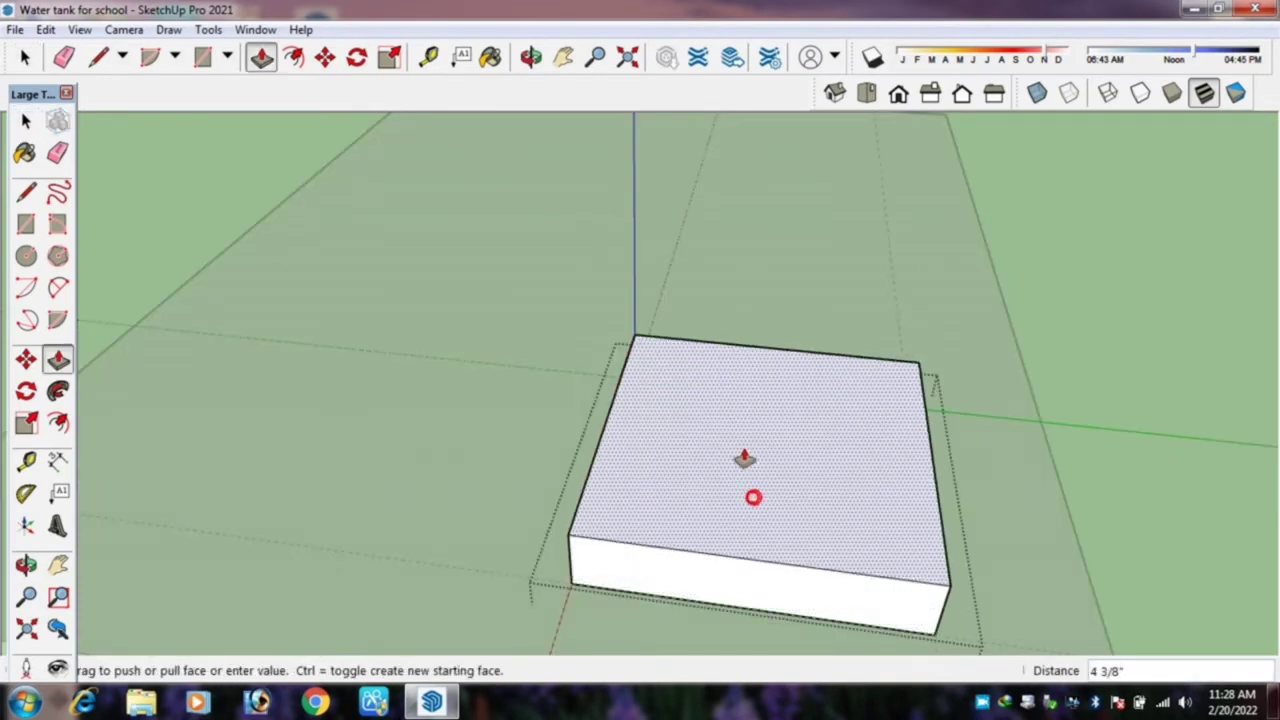
type("2")
key("Return")
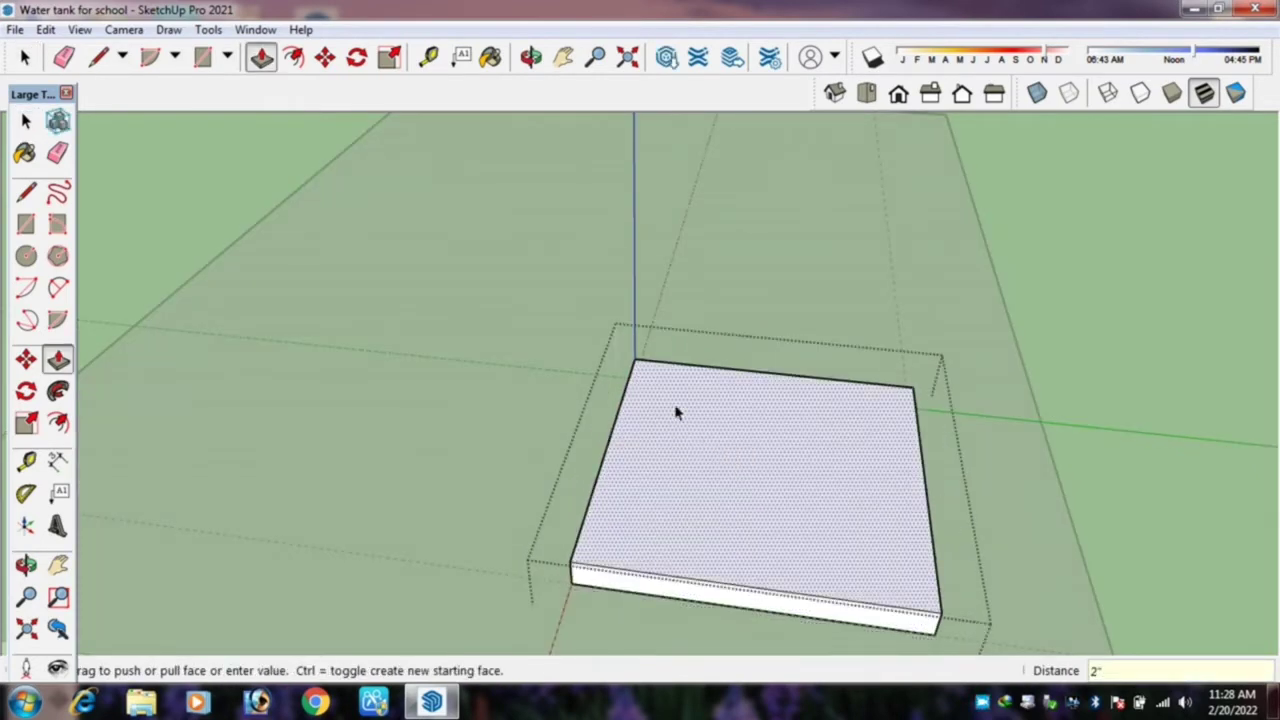
key("space")
mouse_move(674, 408)
middle_mouse_down()
mouse_move(634, 334)
mouse_move(597, 388)
mouse_move(420, 230)
middle_mouse_up()
Select everything and delete all guides via Edit > Delete Guides.
left_click(47, 29)
left_click(132, 278)
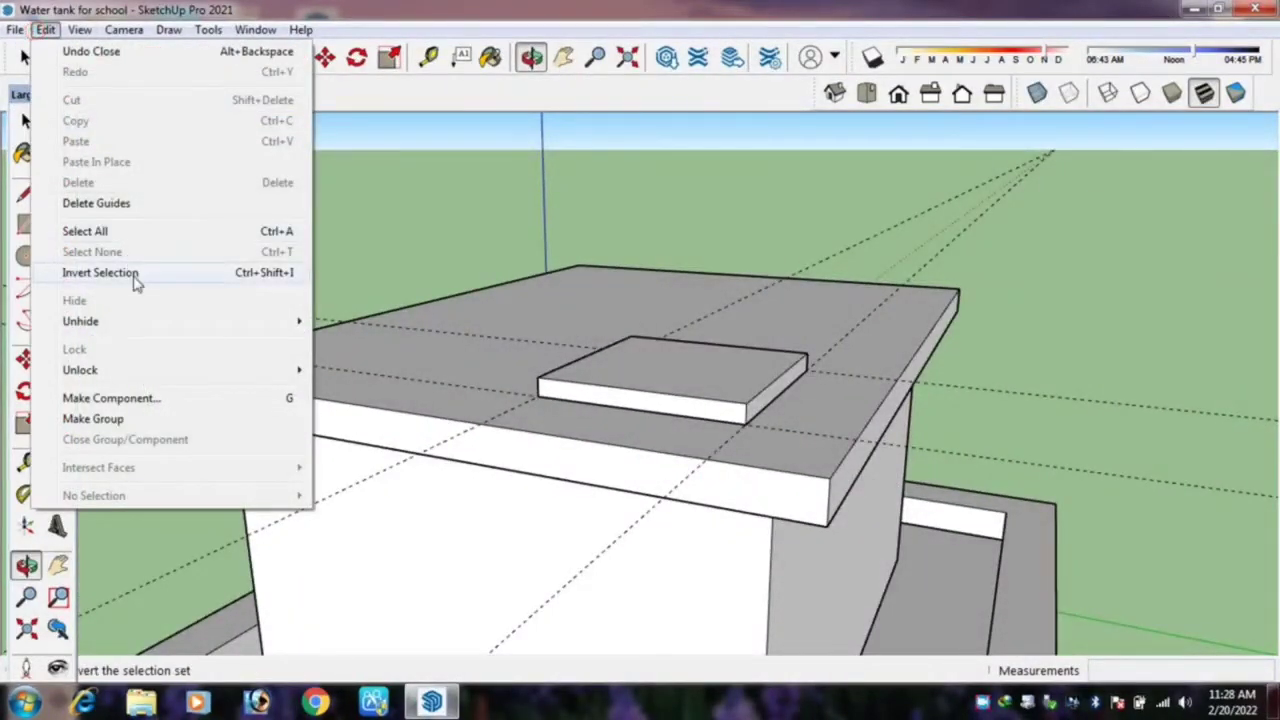
left_click(47, 29)
left_click(96, 203)
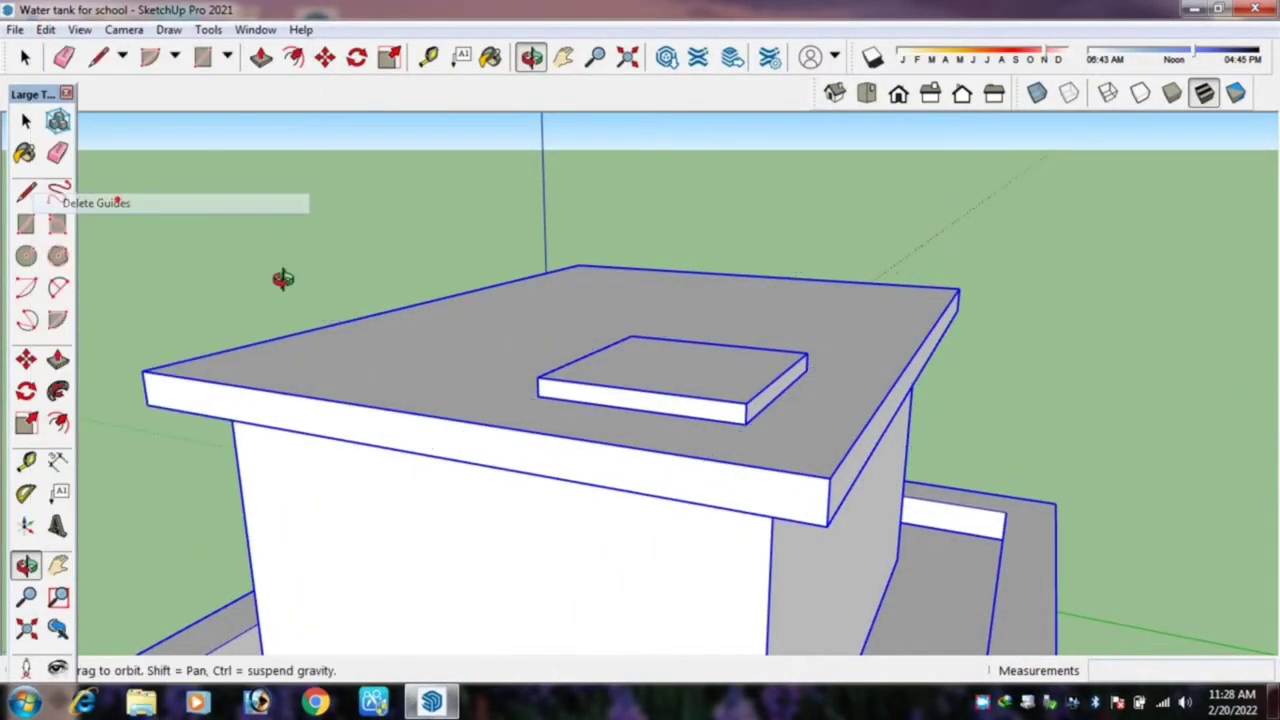
Move the hatch cover box back into place on the tank lid.
key("space")
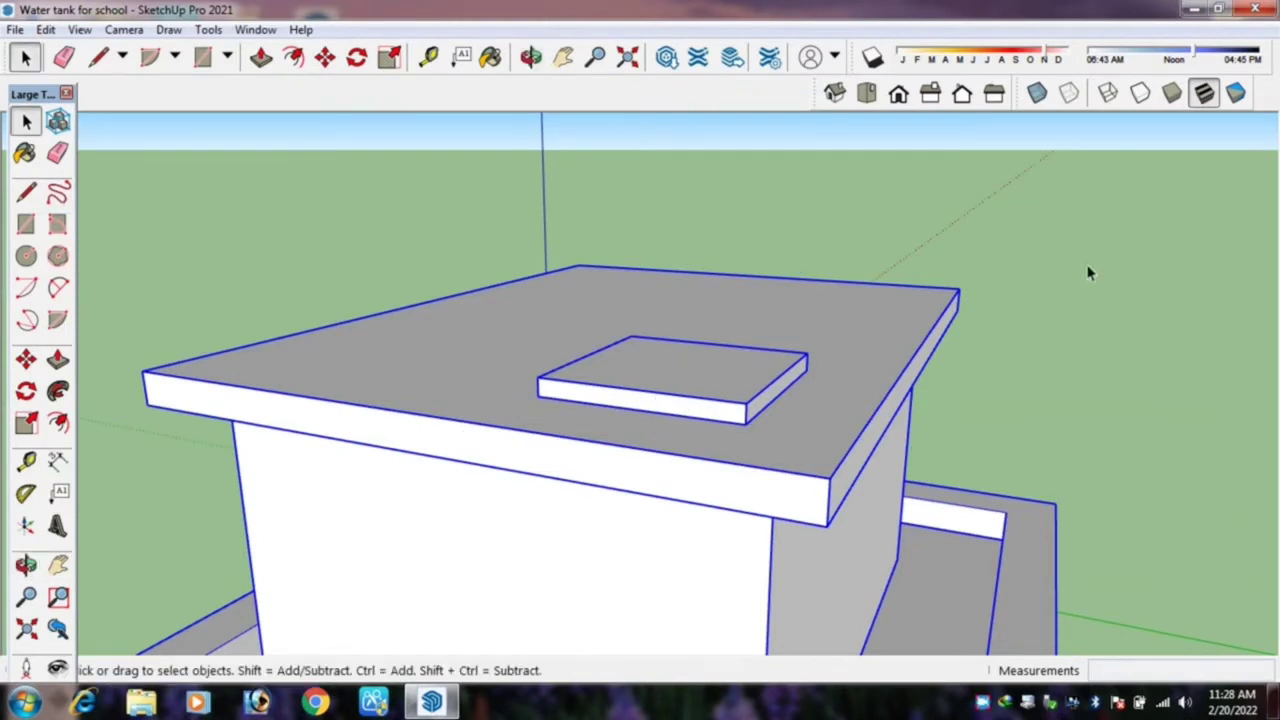
left_click(1090, 272)
left_click(694, 374)
key("m")
left_click(694, 371)
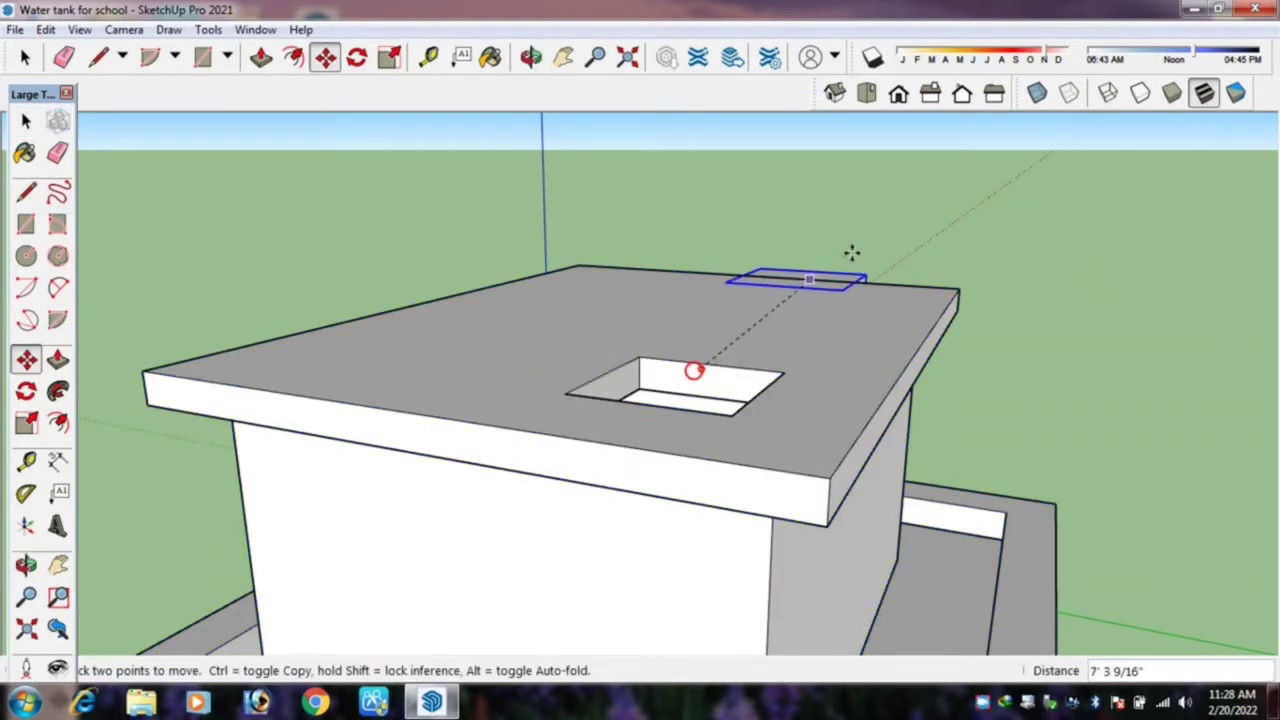
left_click(737, 380)
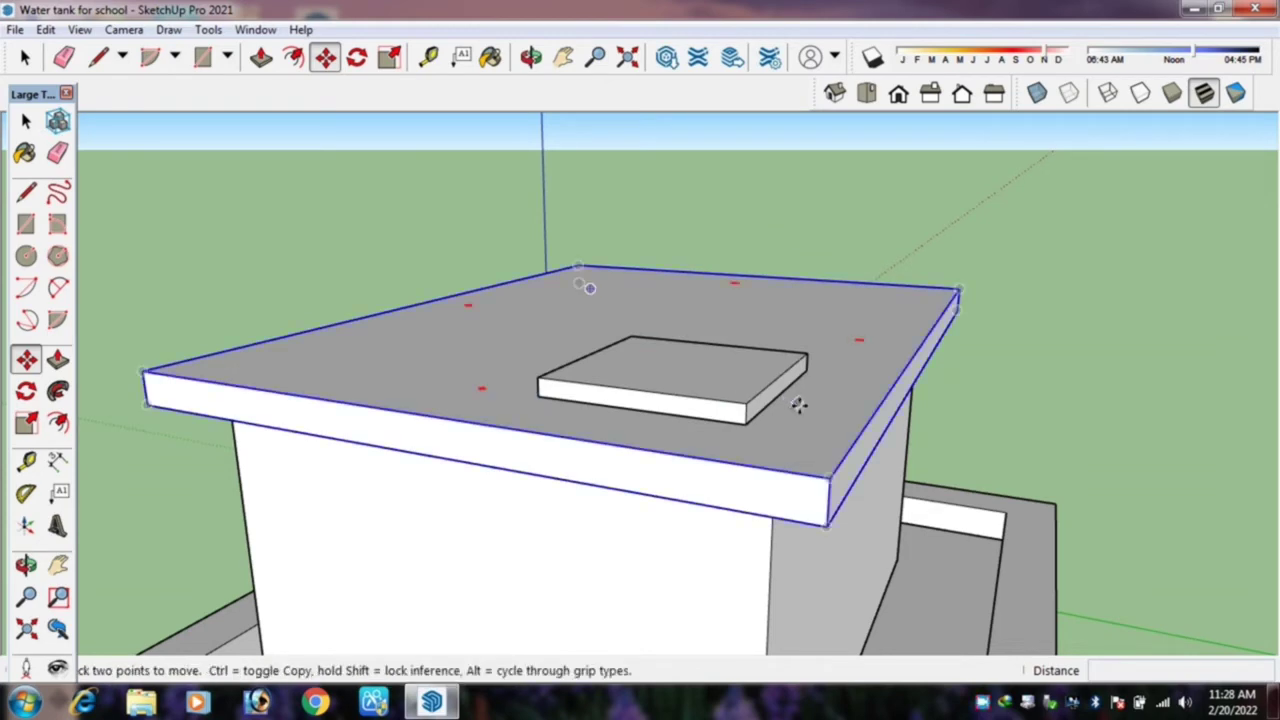
key("o")
left_click_drag(798, 404, 957, 428)
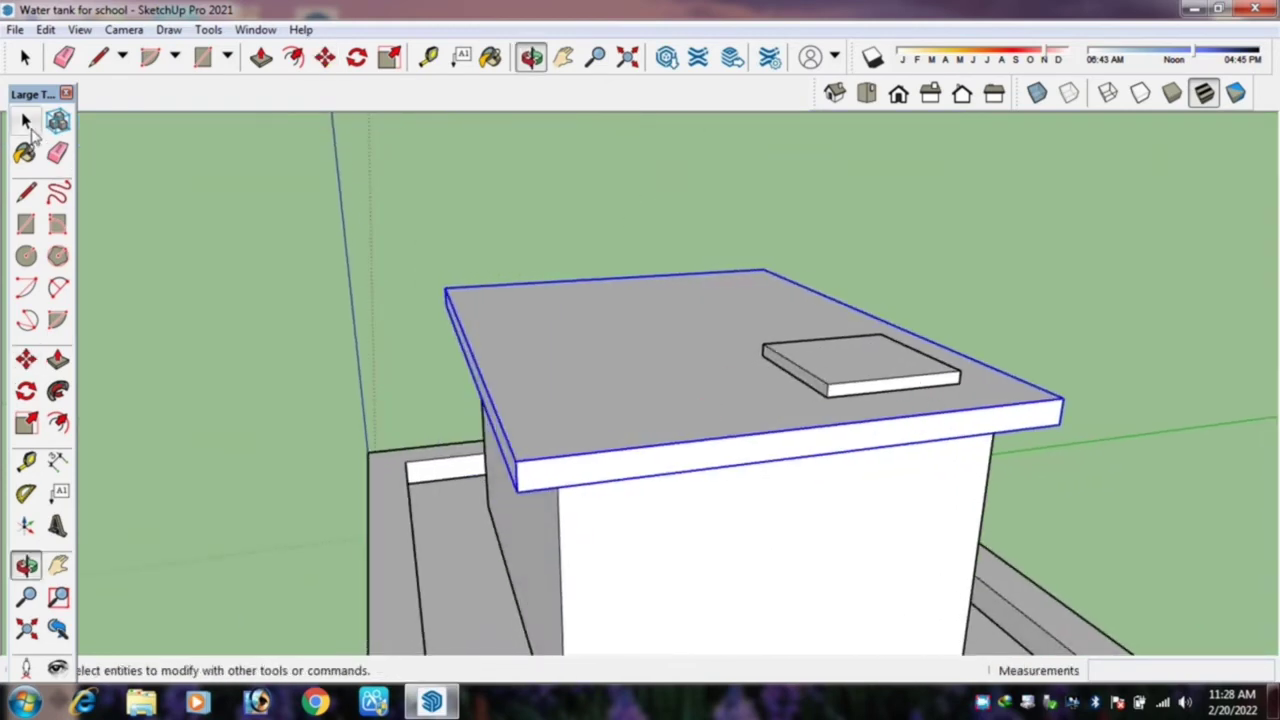
Test-move the front platform slab, then cancel so it stays in place.
left_click(25, 120)
left_click(671, 137)
middle_click_drag(671, 137, 904, 340)
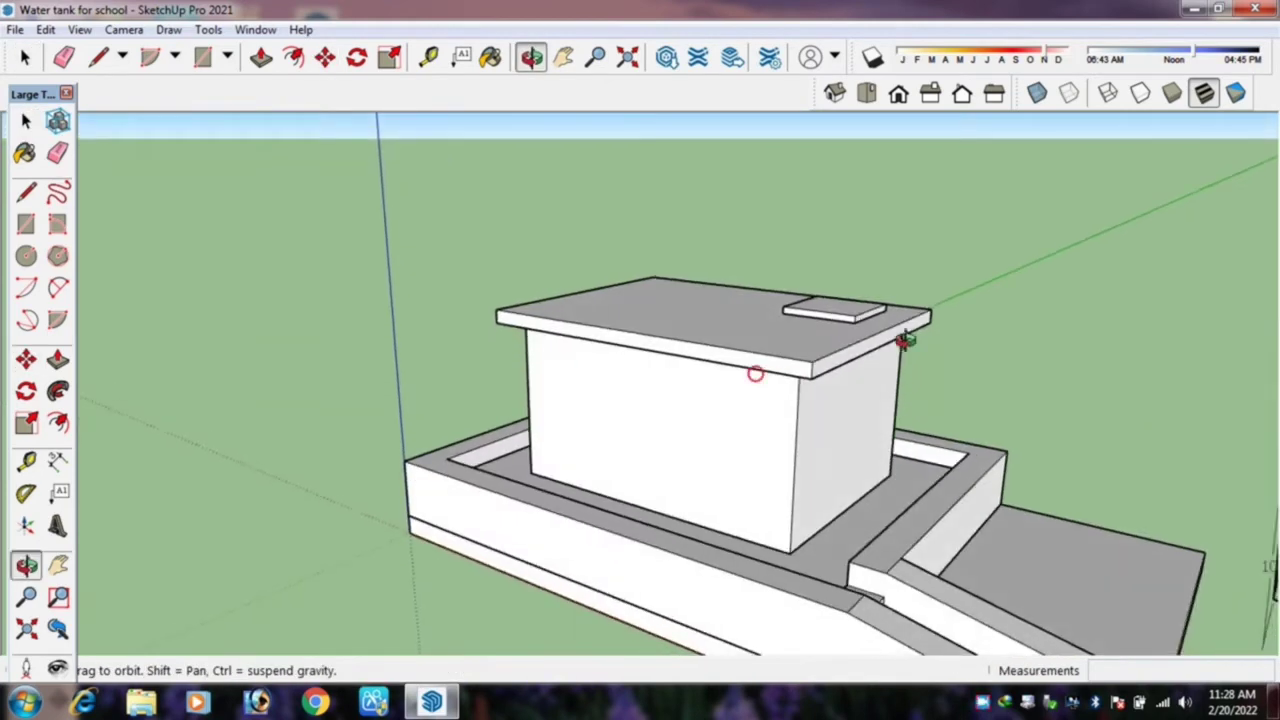
mouse_move(904, 340)
left_mouse_down()
mouse_move(686, 346)
mouse_move(634, 214)
mouse_move(606, 357)
mouse_move(690, 451)
left_mouse_up()
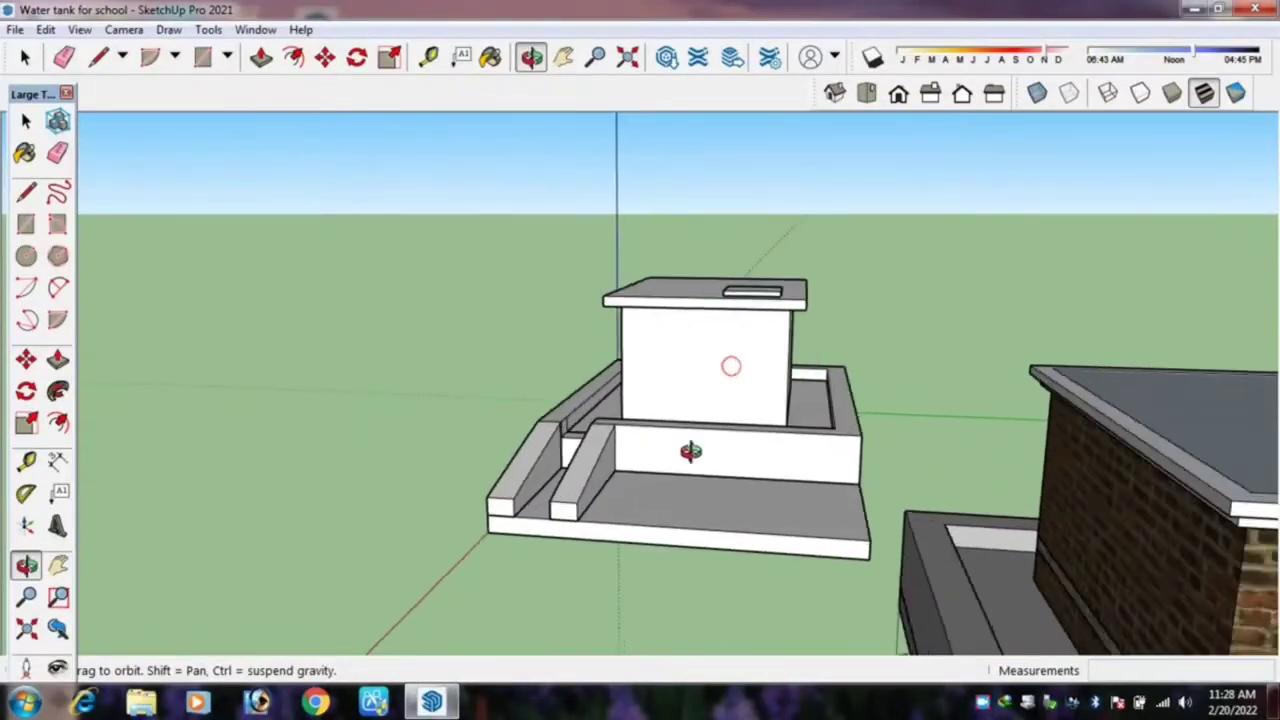
middle_click_drag(690, 451, 729, 519)
key("m")
left_click(729, 514)
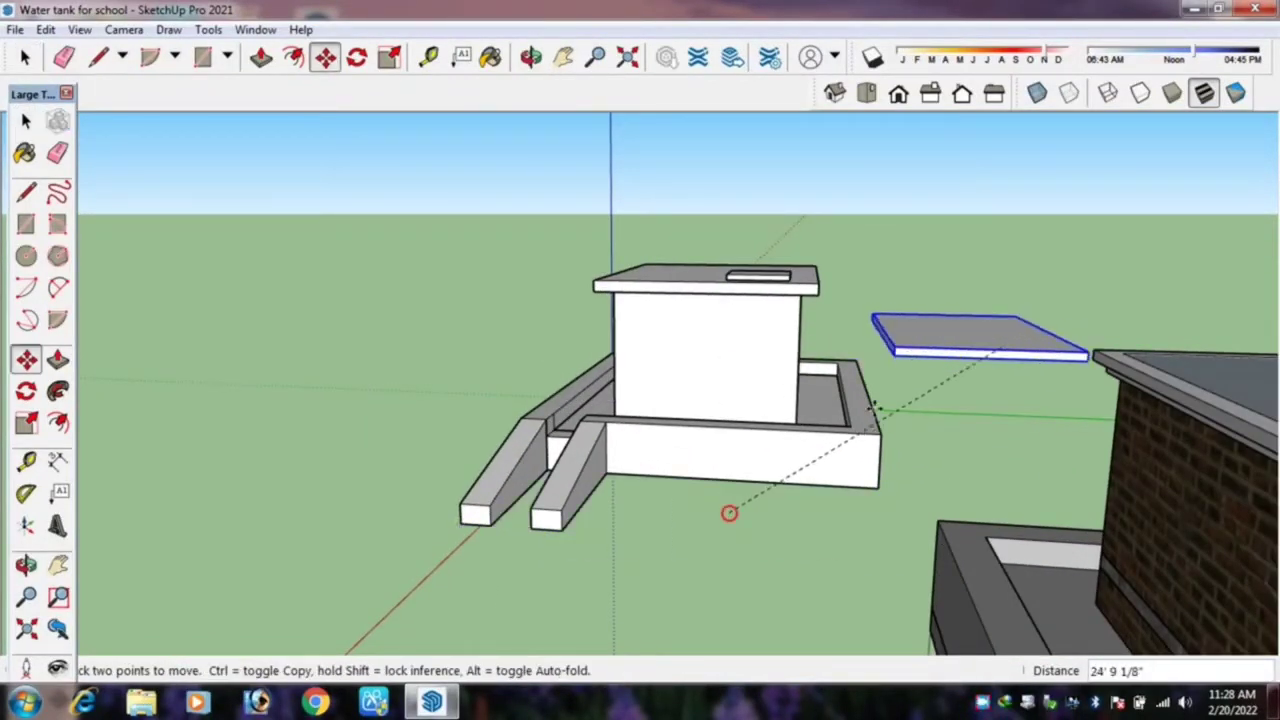
key("Escape")
Test-move the stepped base walls and the tank body, cancelling each move.
key("space")
left_click(775, 449)
key("m")
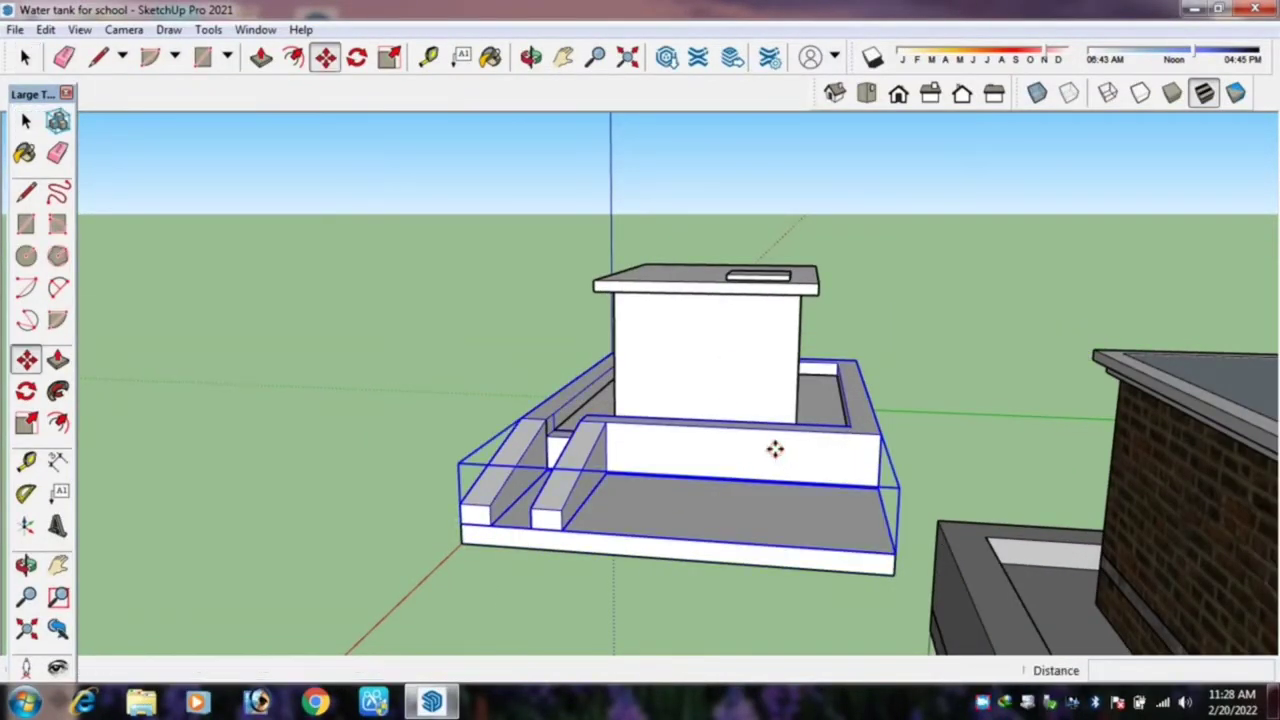
left_click(775, 449)
key("Escape")
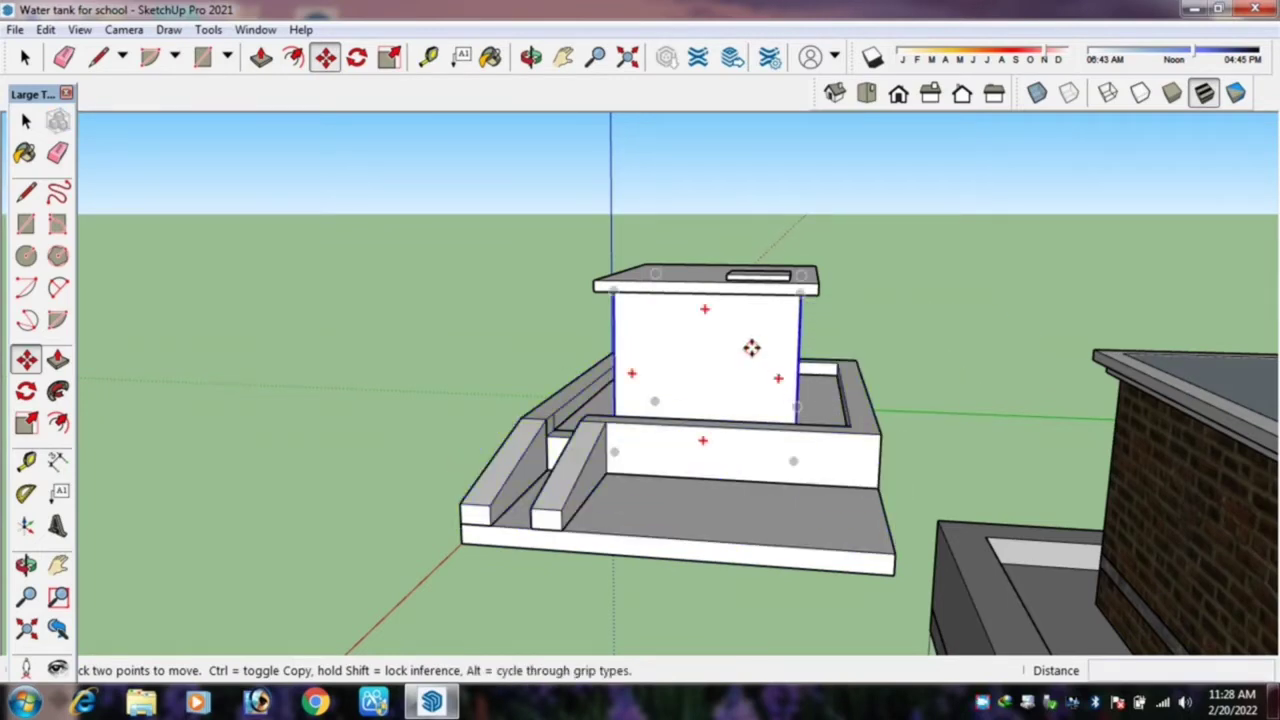
left_click(766, 336)
key("Escape")
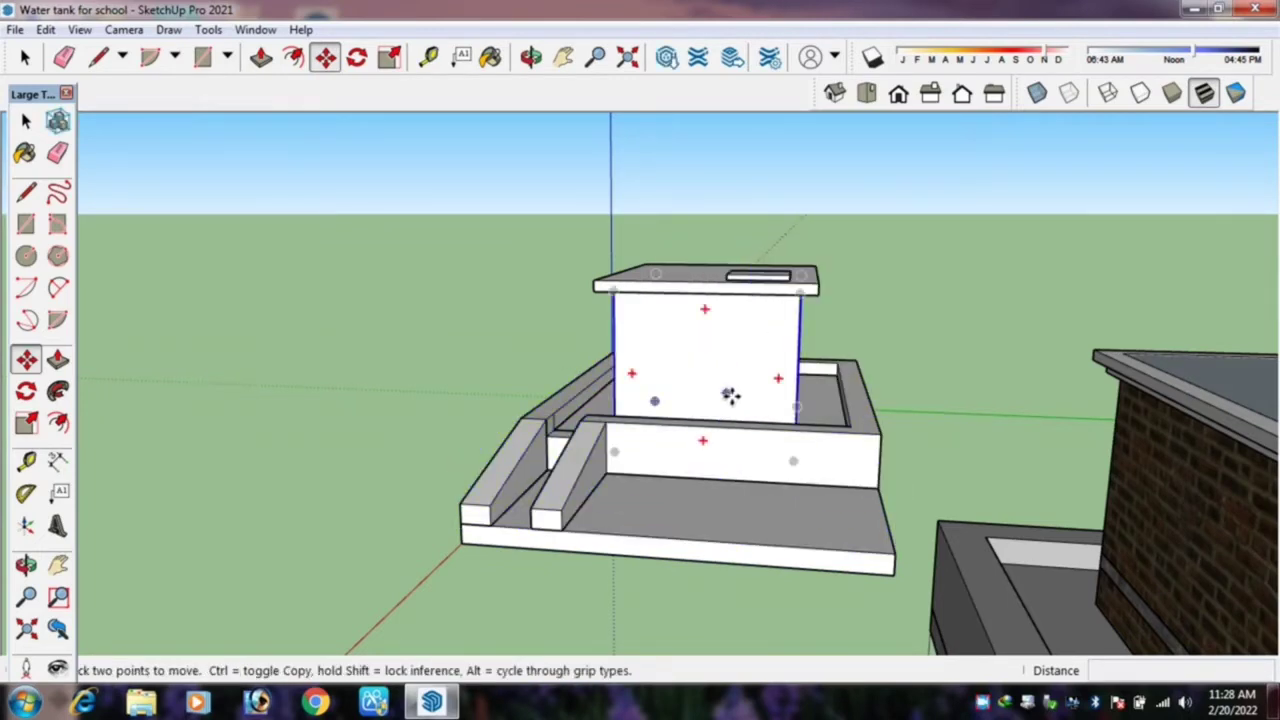
mouse_move(731, 396)
middle_mouse_down()
mouse_move(773, 445)
mouse_move(729, 400)
mouse_move(694, 446)
mouse_move(491, 463)
middle_mouse_up()
mouse_move(805, 428)
middle_mouse_down()
mouse_move(829, 429)
mouse_move(790, 388)
middle_mouse_up()
mouse_move(706, 368)
middle_mouse_down()
mouse_move(529, 380)
mouse_move(480, 357)
mouse_move(489, 369)
mouse_move(937, 360)
mouse_move(926, 360)
middle_mouse_up()
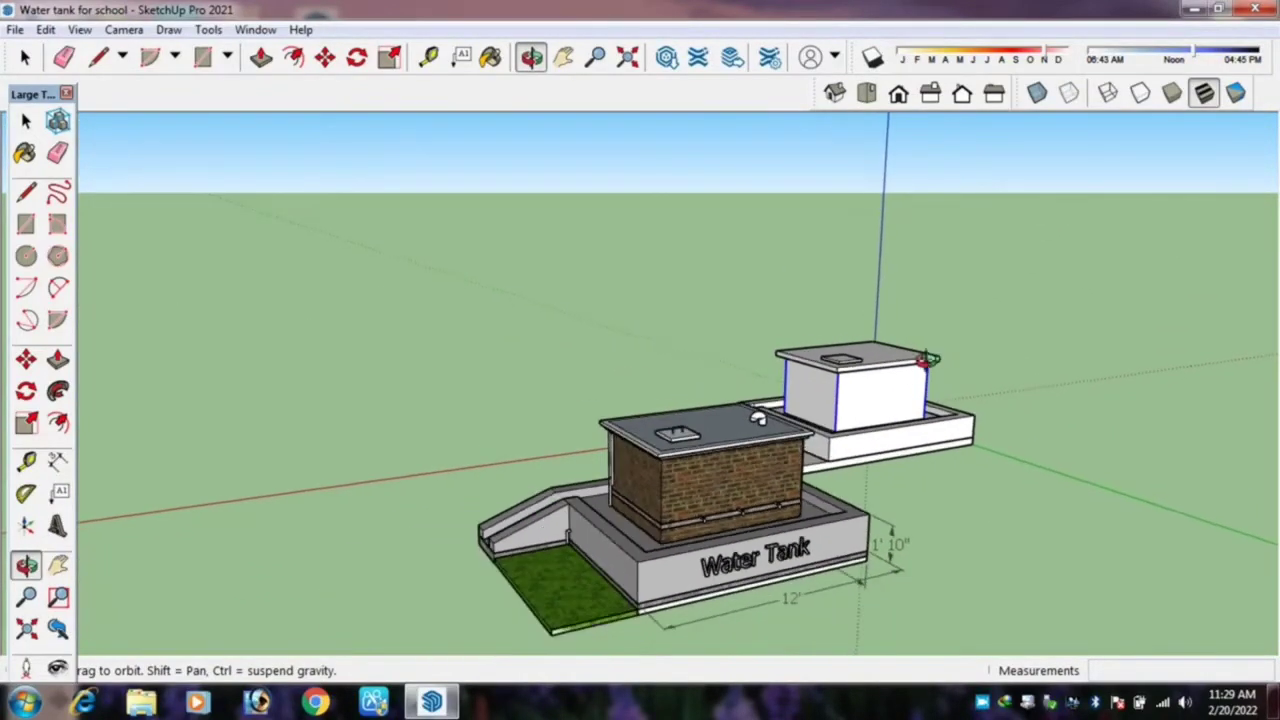
mouse_move(857, 385)
middle_mouse_down()
mouse_move(800, 440)
mouse_move(766, 500)
mouse_move(786, 423)
mouse_move(709, 380)
mouse_move(690, 460)
mouse_move(705, 505)
mouse_move(545, 525)
middle_mouse_up()
scroll(681, 414, "up", 5)
scroll(681, 414, "up", 3)
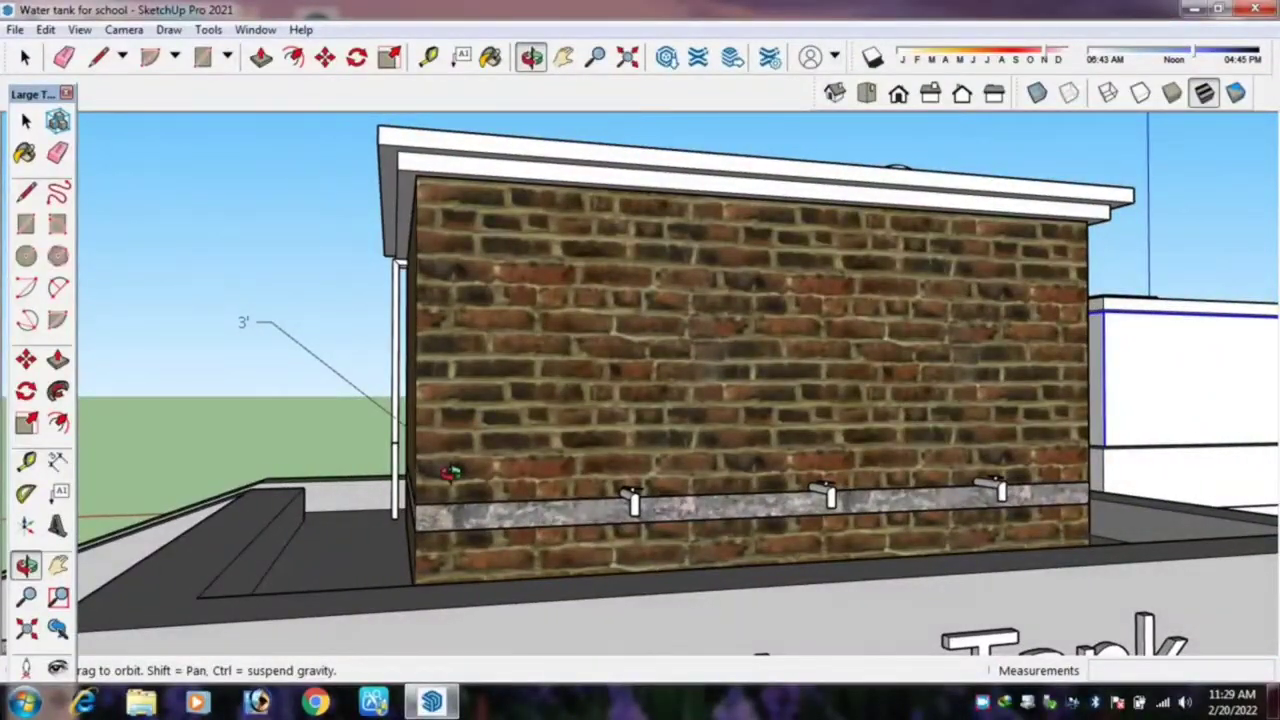
scroll(966, 434, "down", 5)
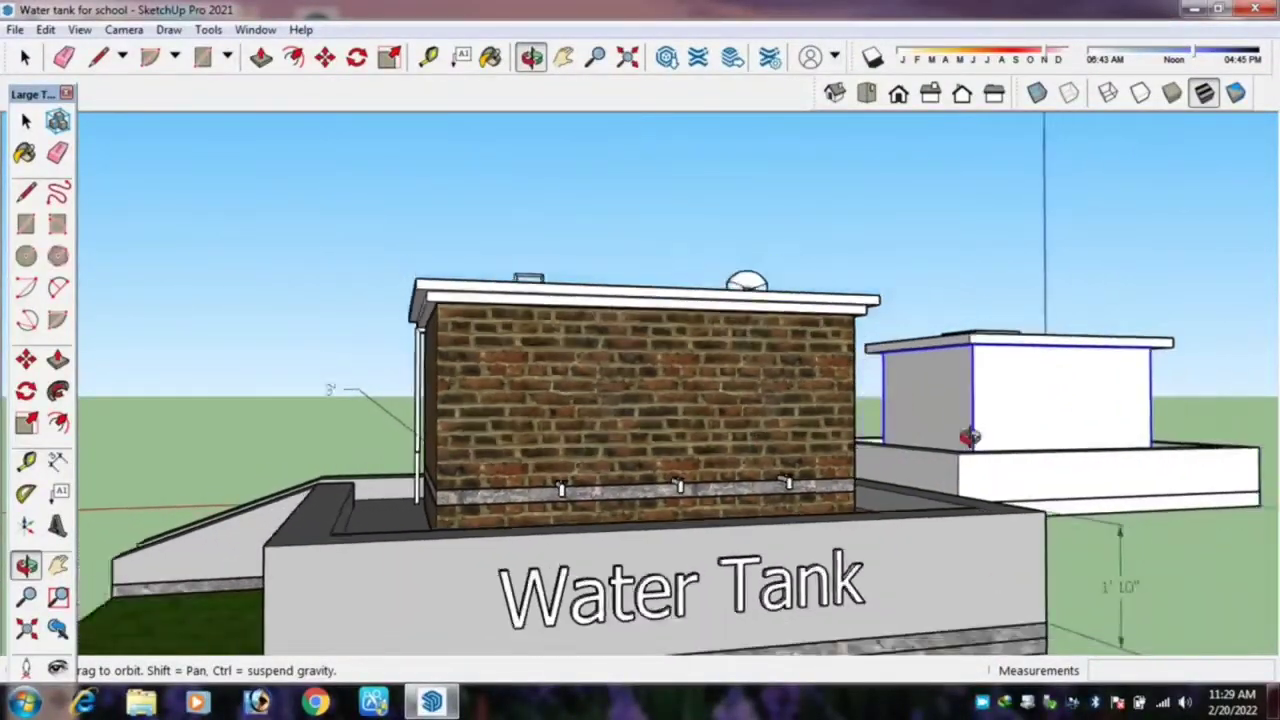
scroll(966, 409, "down", 2)
scroll(1014, 409, "down", 2)
mouse_move(1020, 422)
middle_mouse_down()
mouse_move(1090, 547)
mouse_move(1045, 502)
middle_mouse_up()
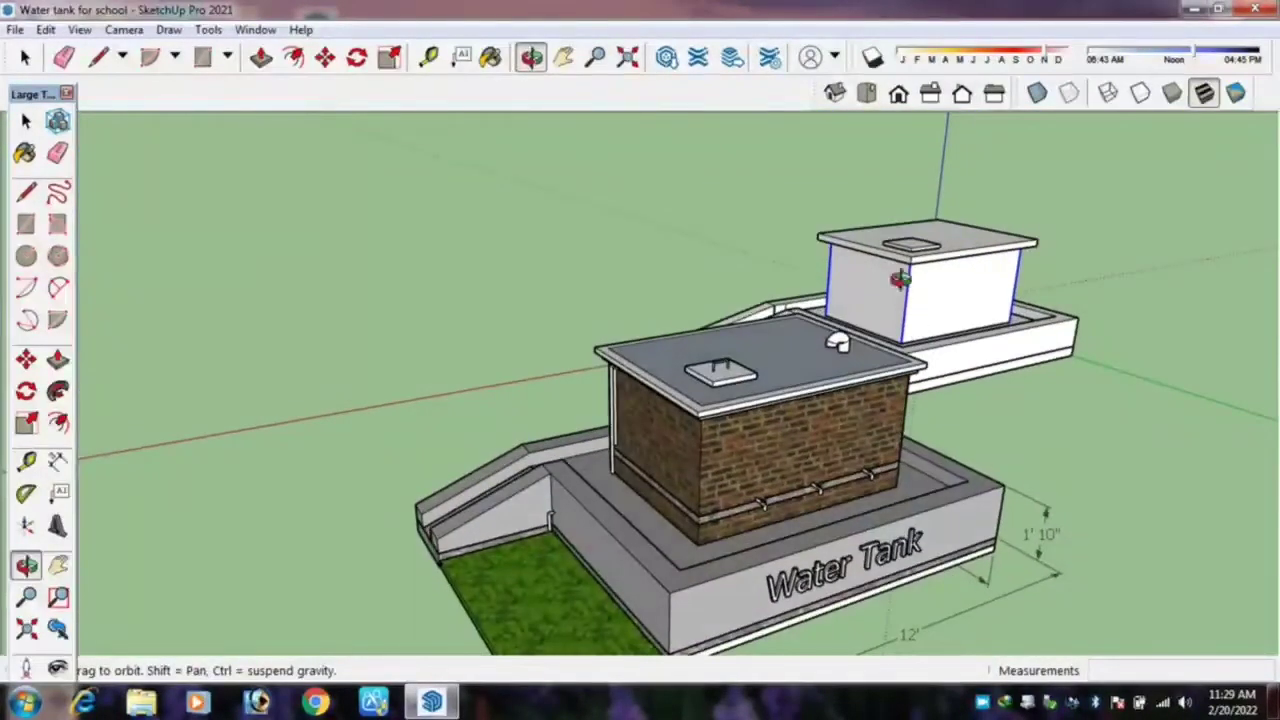
scroll(903, 277, "up", 3)
scroll(903, 277, "up", 3)
mouse_move(857, 451)
middle_mouse_down()
mouse_move(1073, 494)
mouse_move(840, 386)
mouse_move(954, 349)
mouse_move(869, 363)
middle_mouse_up()
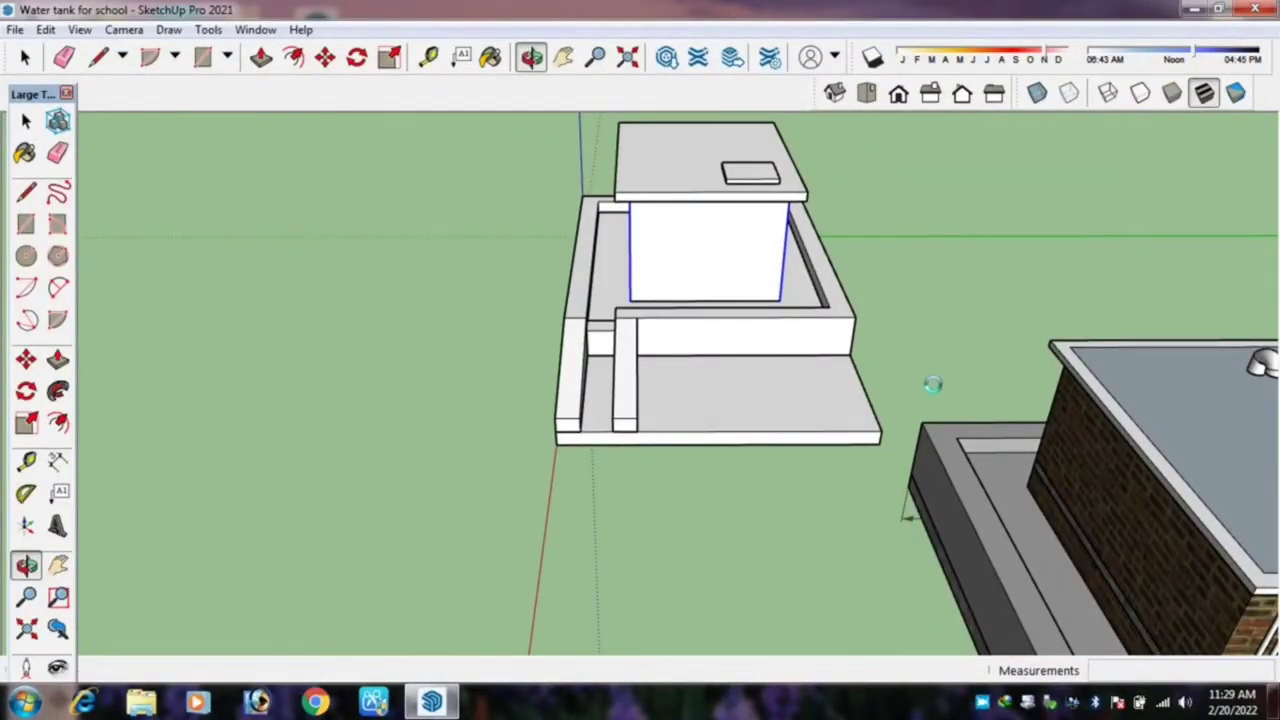
Paint the platform top with Grass Dark Green from the Landscaping collection, then undo it.
key("b")
left_click(1165, 441)
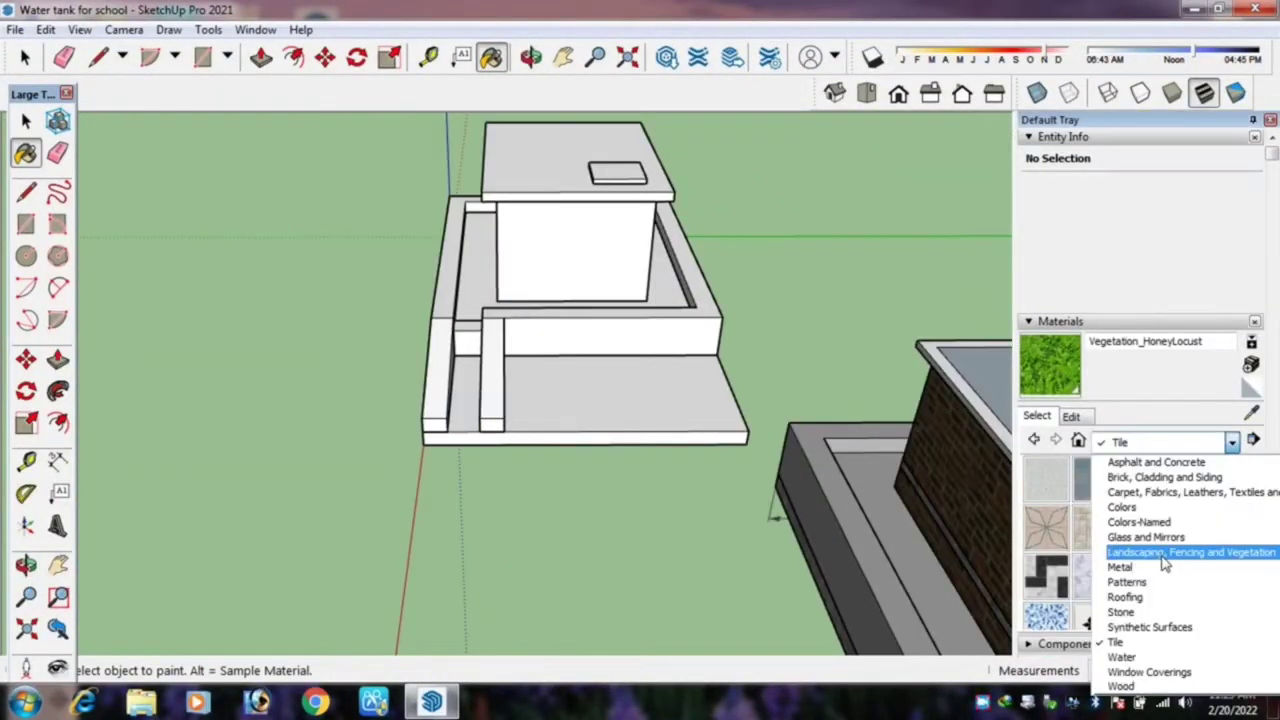
left_click(1163, 556)
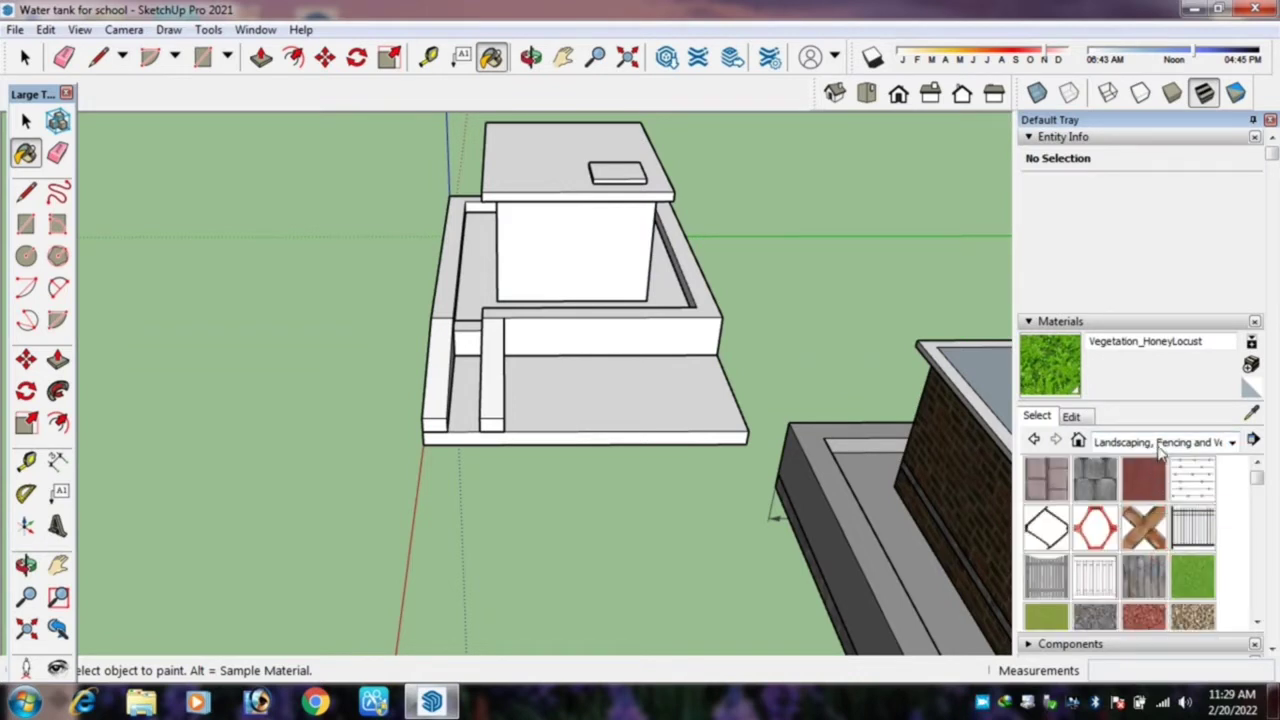
left_click(1161, 445)
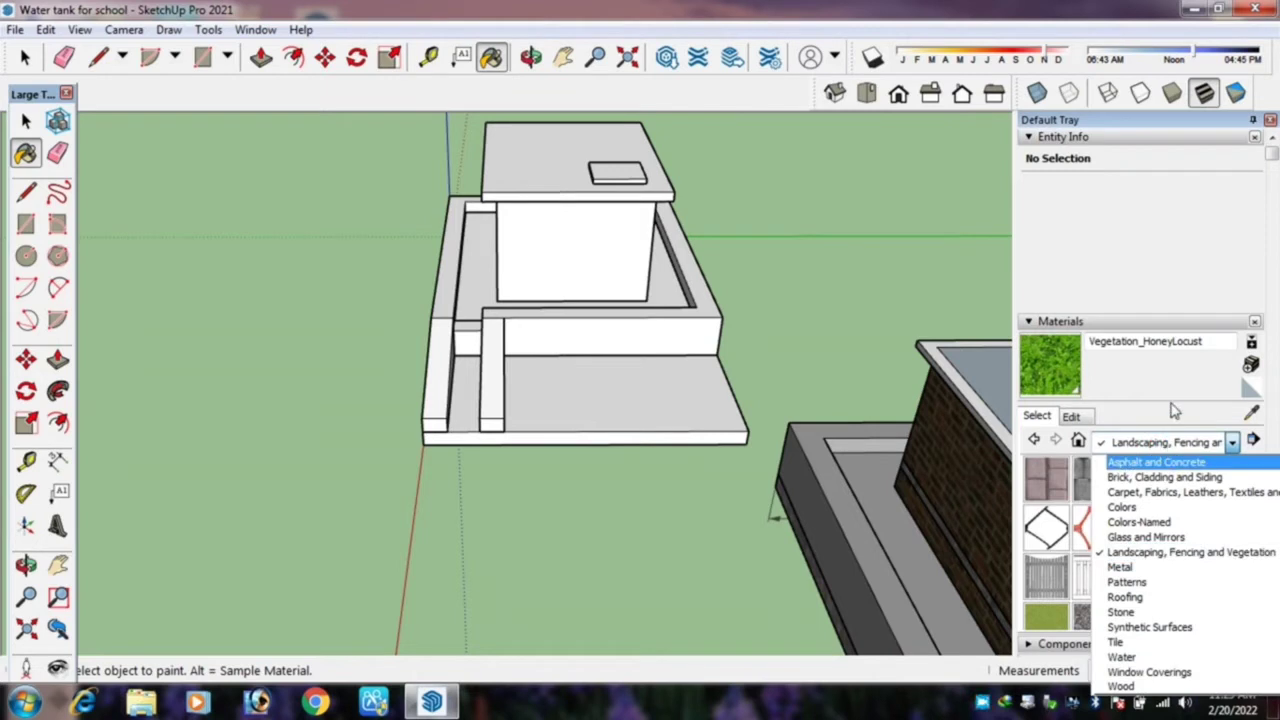
left_click(1160, 552)
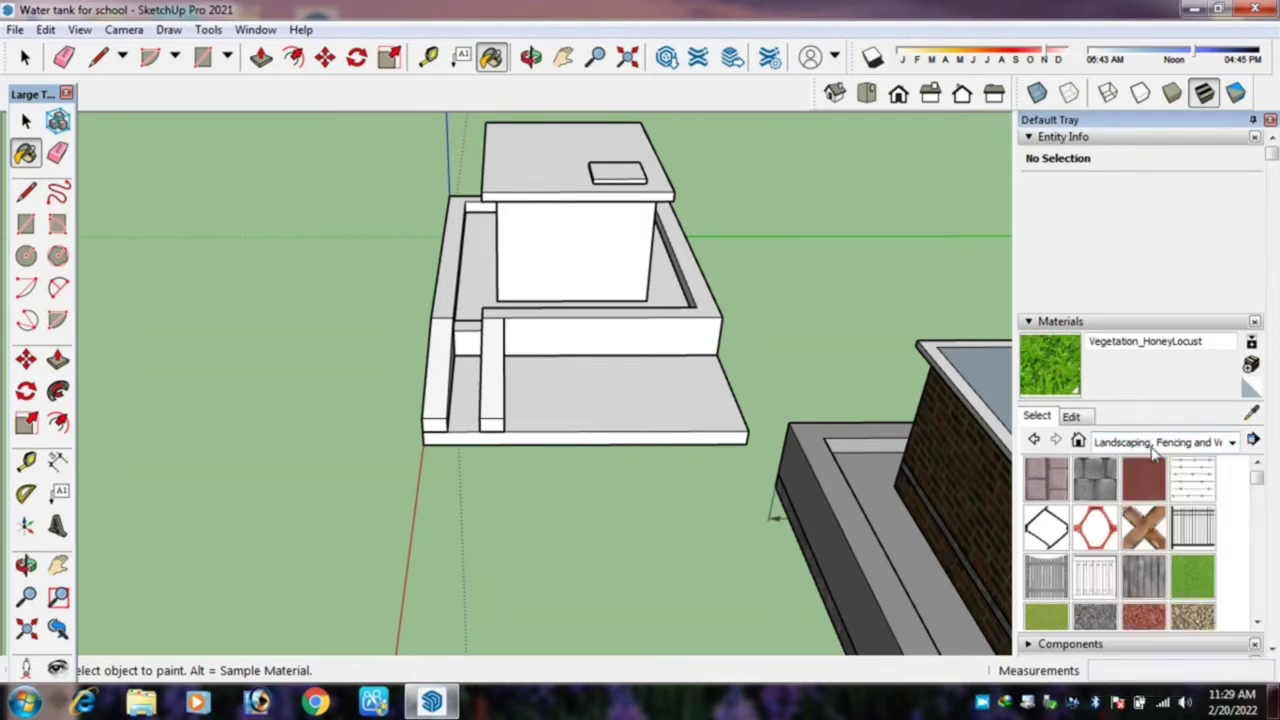
left_click(1192, 580)
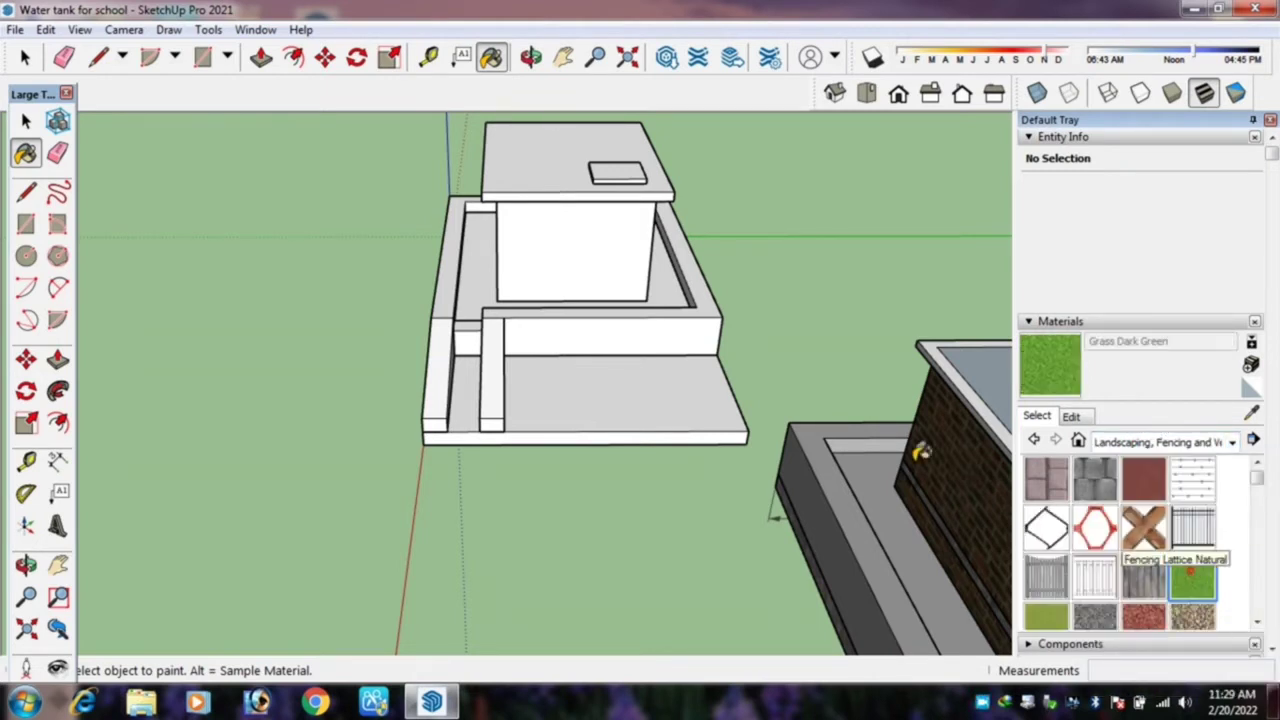
left_click(600, 372)
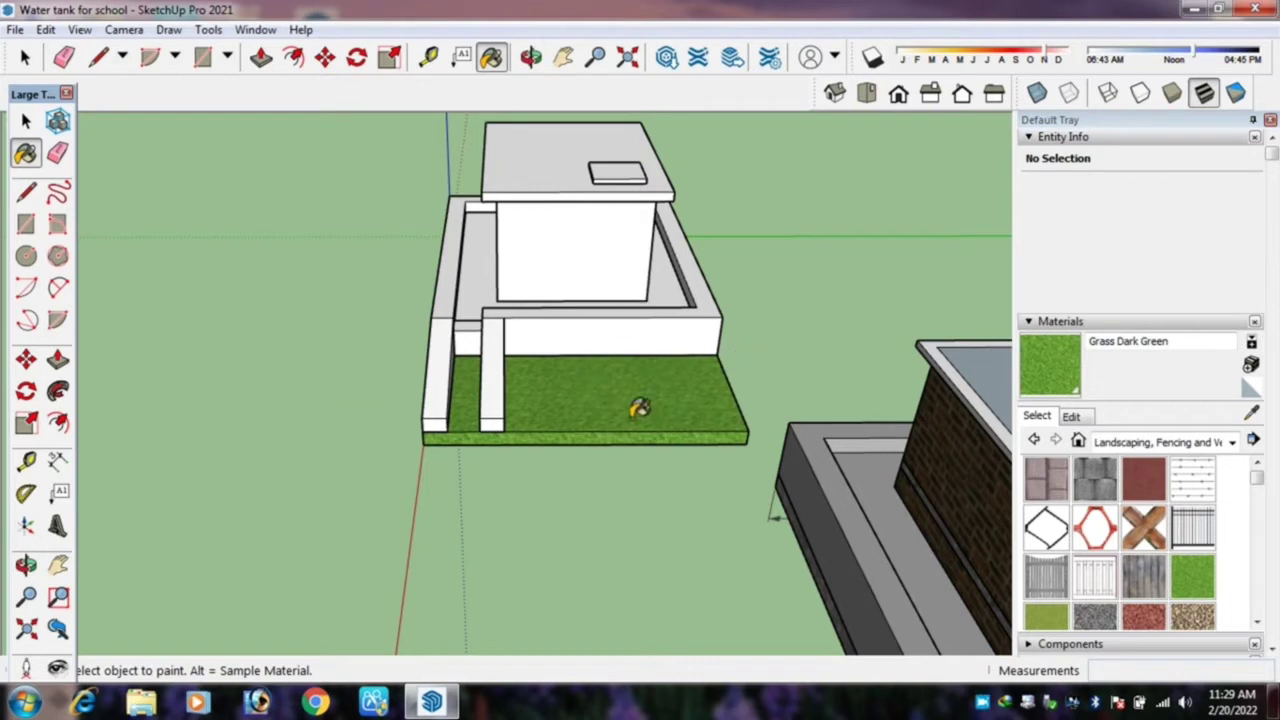
mouse_move(673, 372)
middle_mouse_down()
mouse_move(641, 412)
mouse_move(543, 437)
middle_mouse_up()
key("ctrl+z")
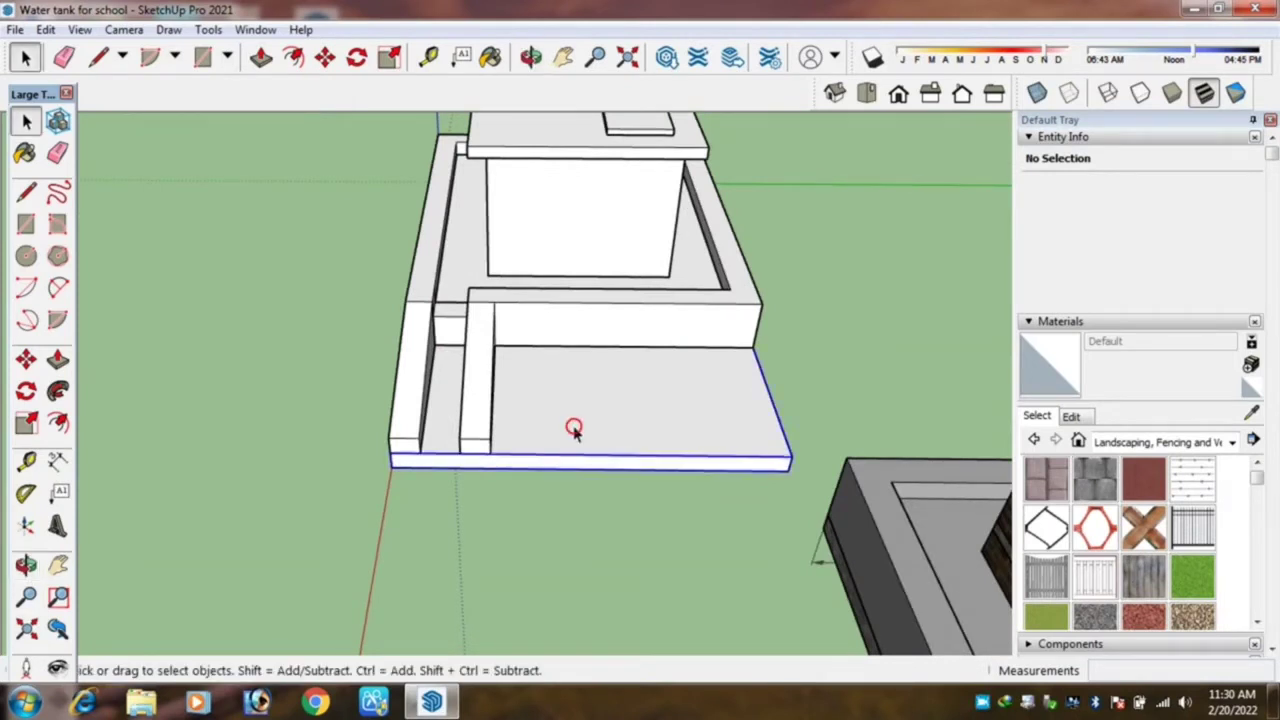
Inside the platform group, draw a rectangle from its front-left to back-right corner.
double_click(574, 431)
key("r")
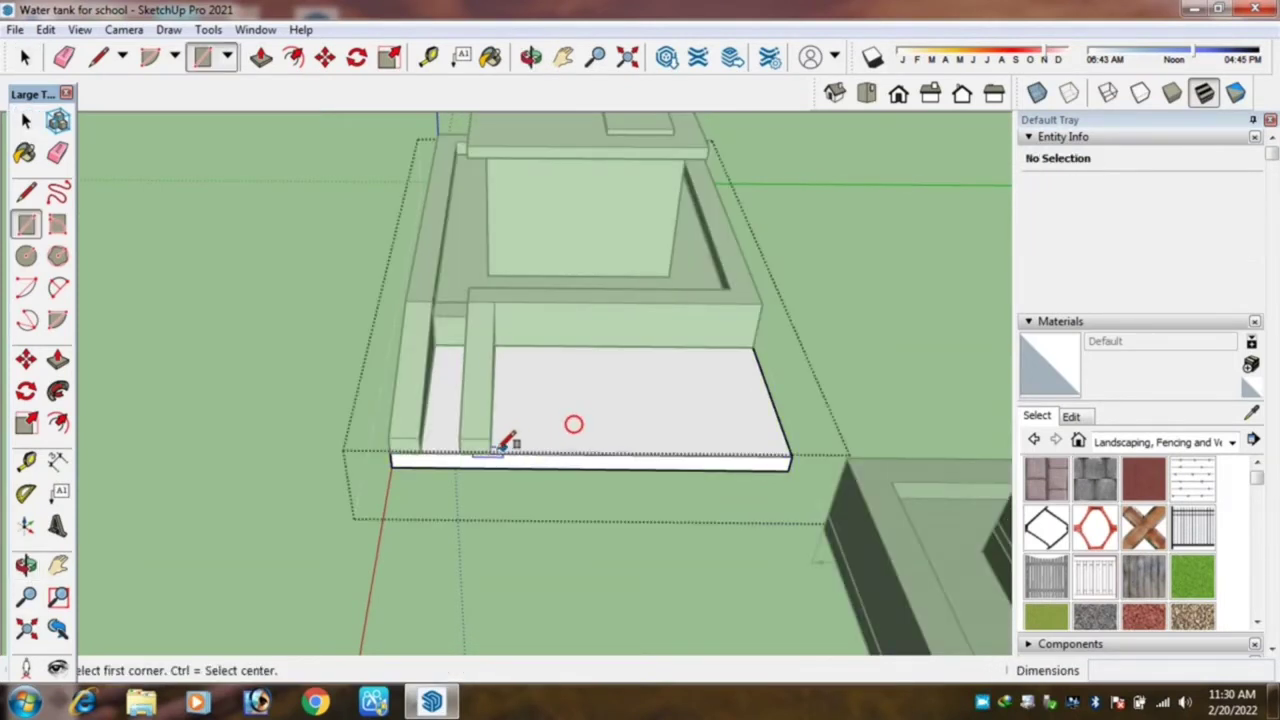
left_click(490, 452)
left_click(755, 348)
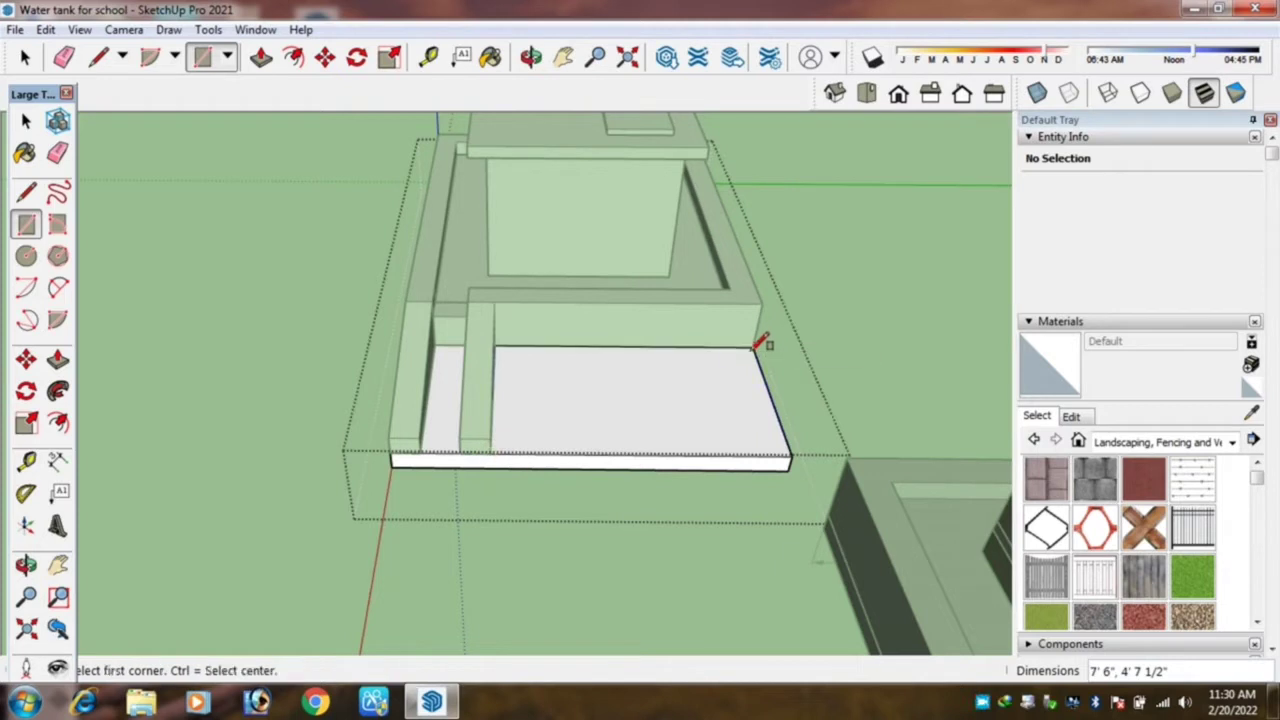
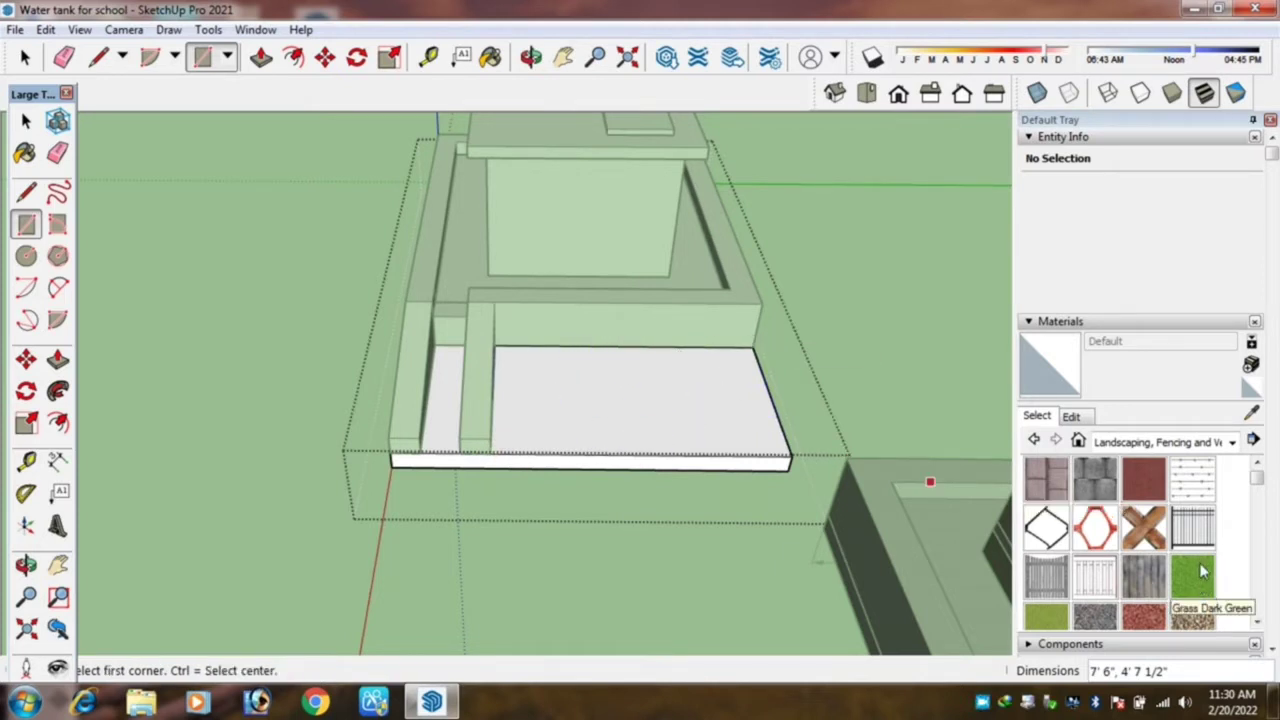
Paint the lawn slab with Grass Light Green and set its texture width to 5'.
key("b")
scroll(1194, 566, "down", 2)
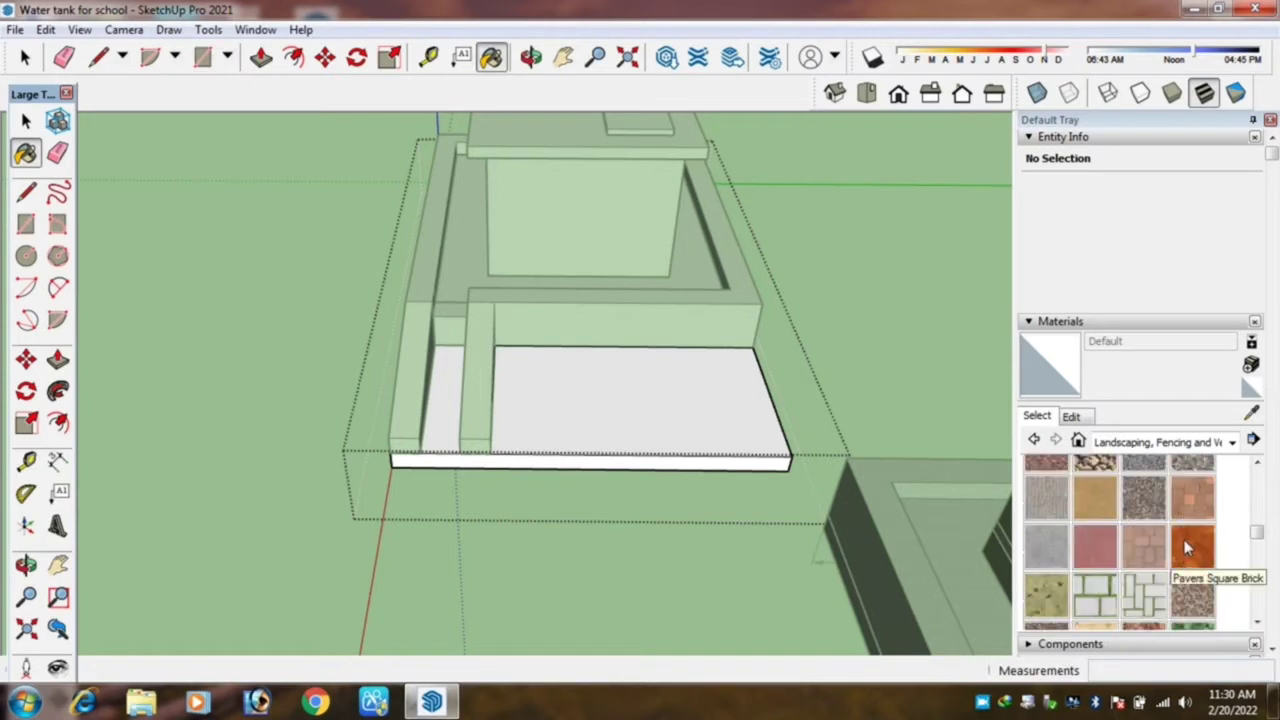
scroll(1187, 547, "up", 3)
left_click(1050, 512)
left_click(706, 380)
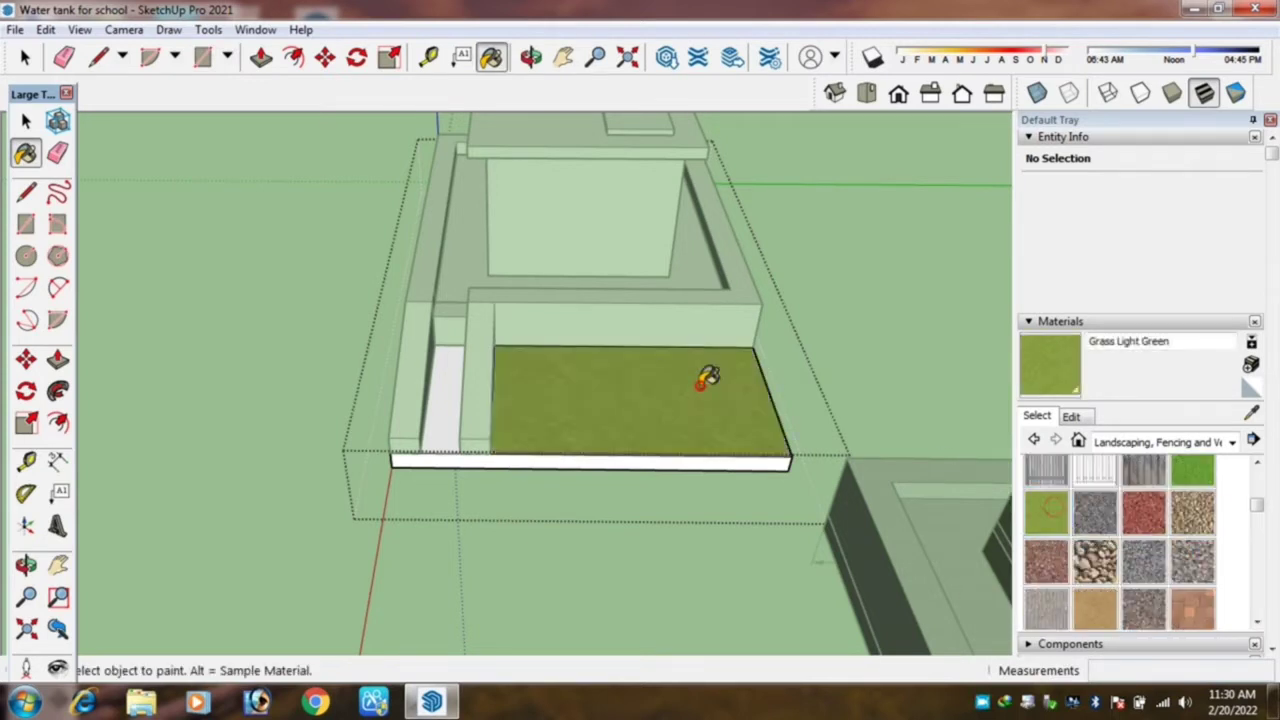
left_click(1071, 416)
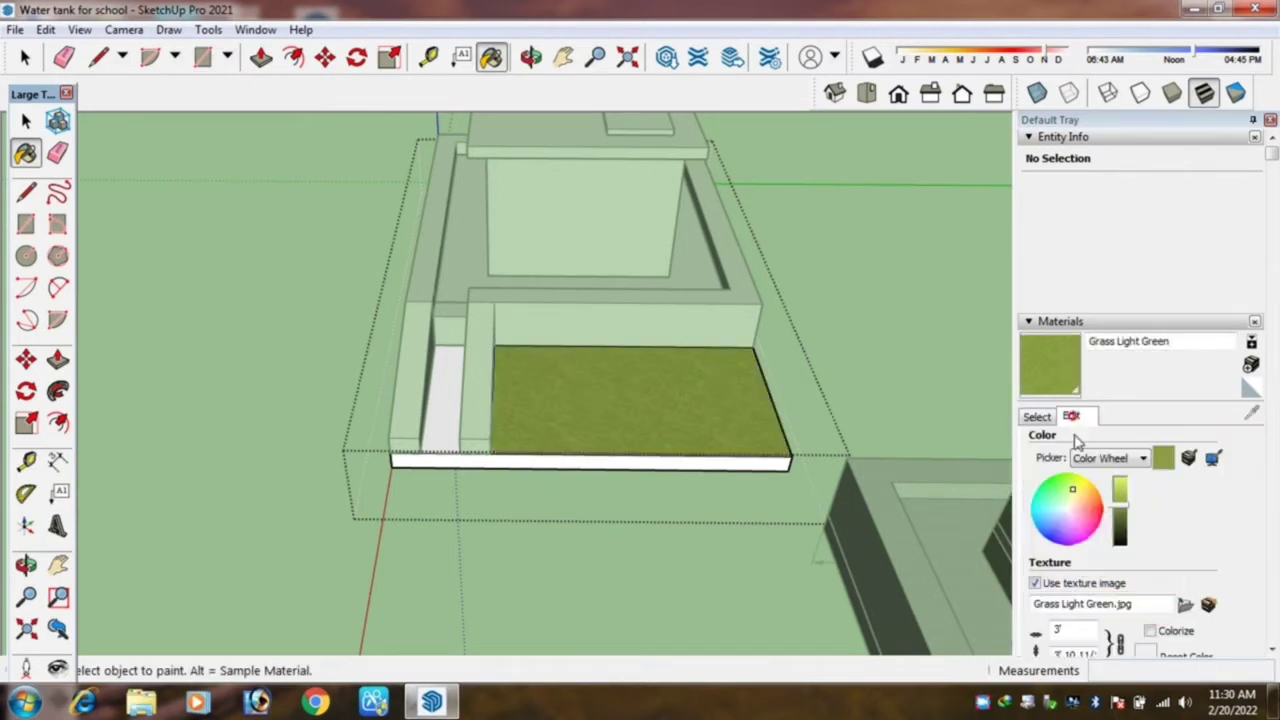
double_click(1081, 628)
type("5")
key("Return")
scroll(969, 604, "up", 3)
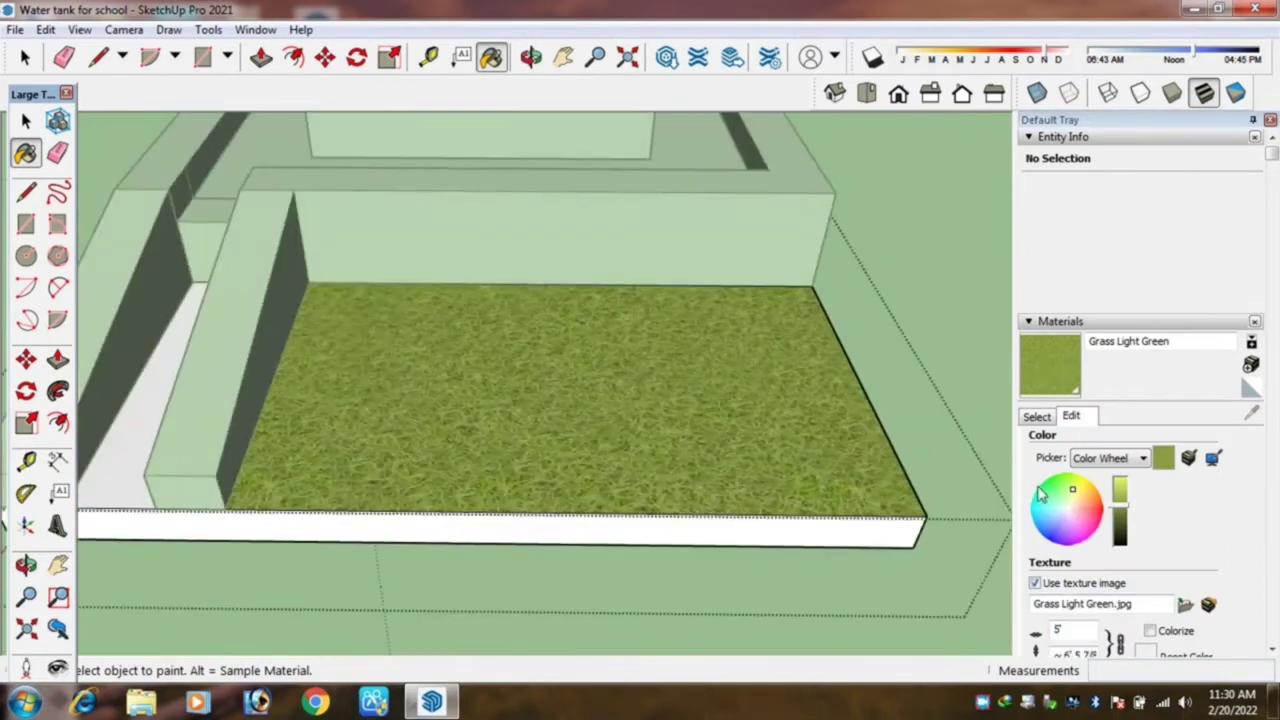
scroll(969, 604, "down", 1)
Repaint the lawn slab with Vegetation Blur 03 instead of the plain grass.
left_click(1037, 416)
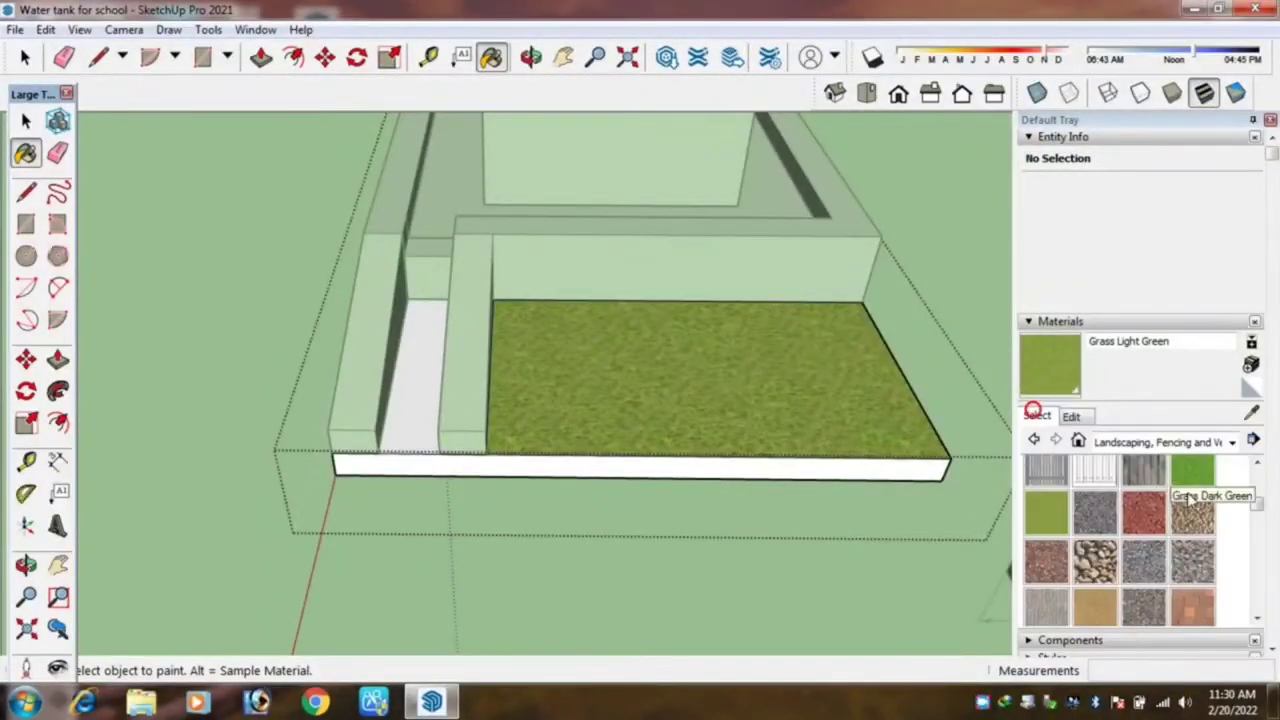
scroll(1188, 500, "down", 3)
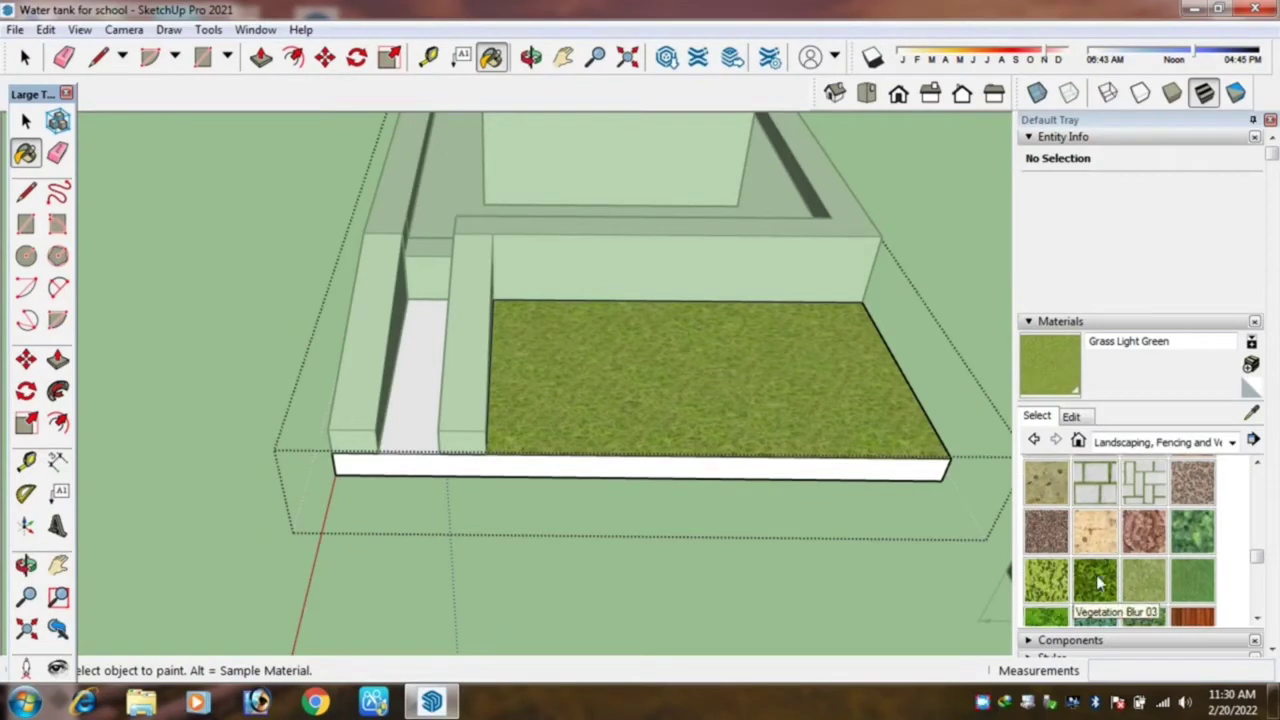
left_click(1092, 580)
left_click(713, 372)
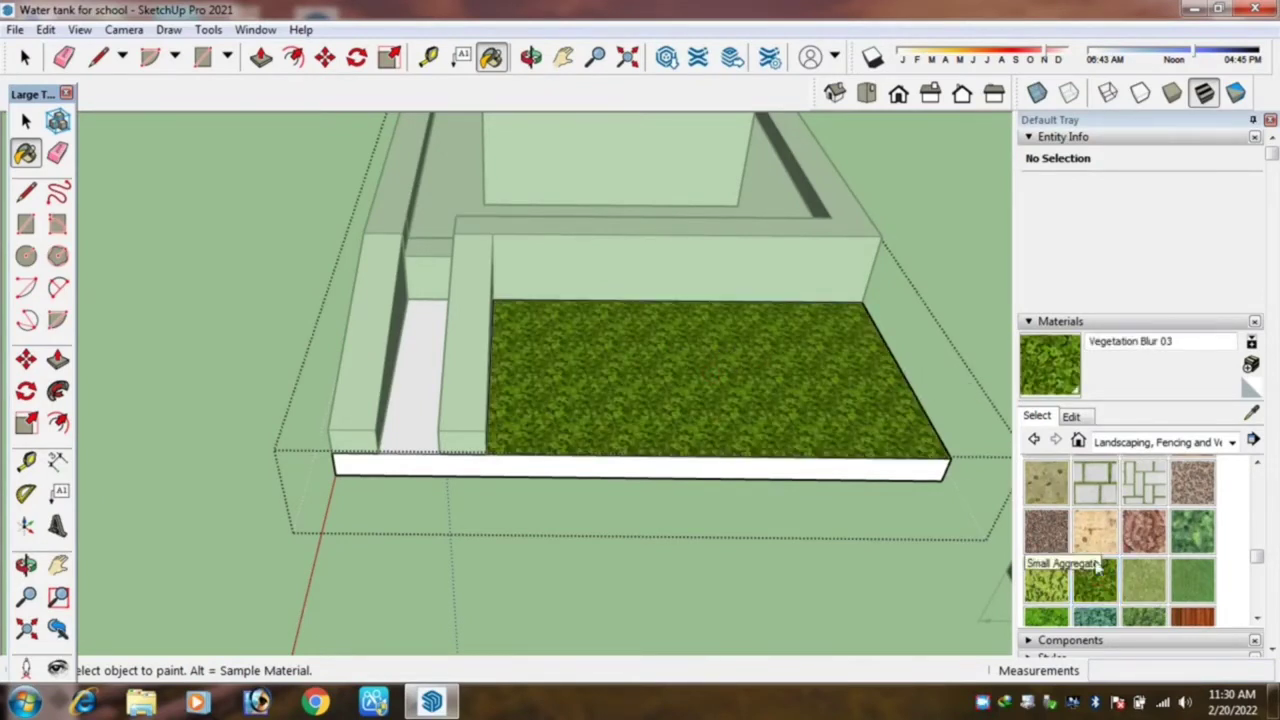
left_click(1075, 417)
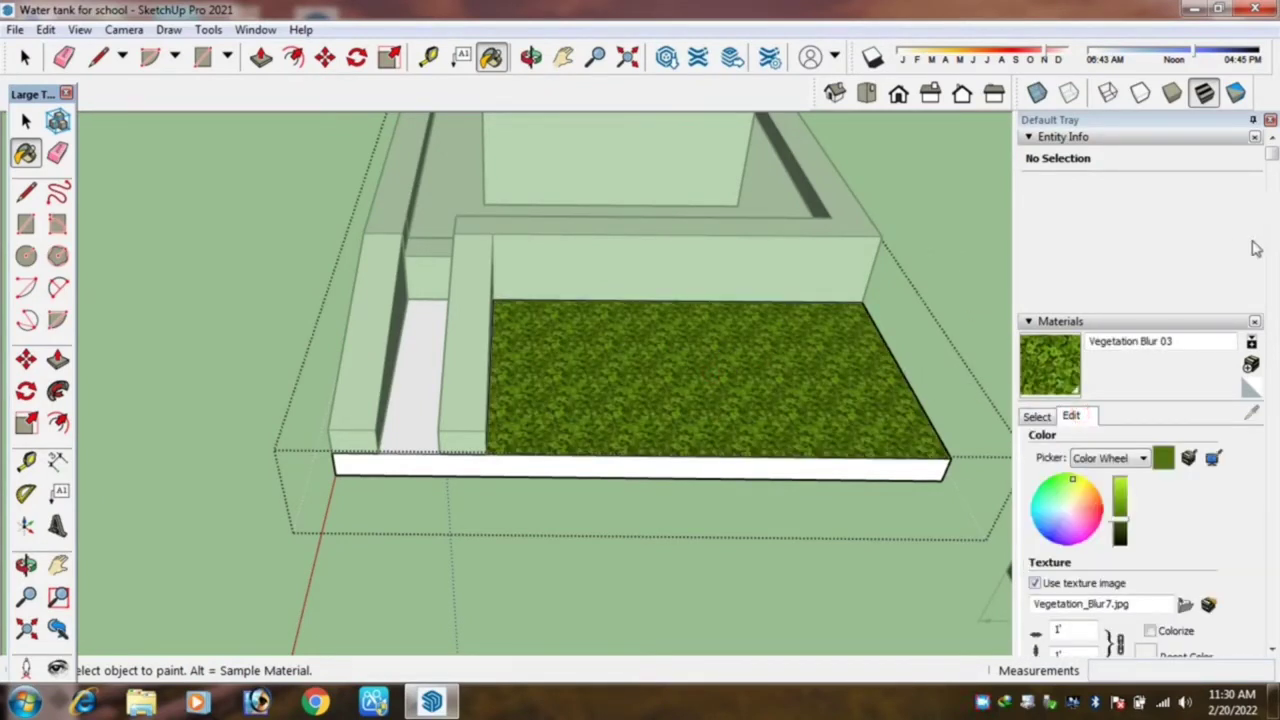
left_click(1270, 120)
left_click(26, 120)
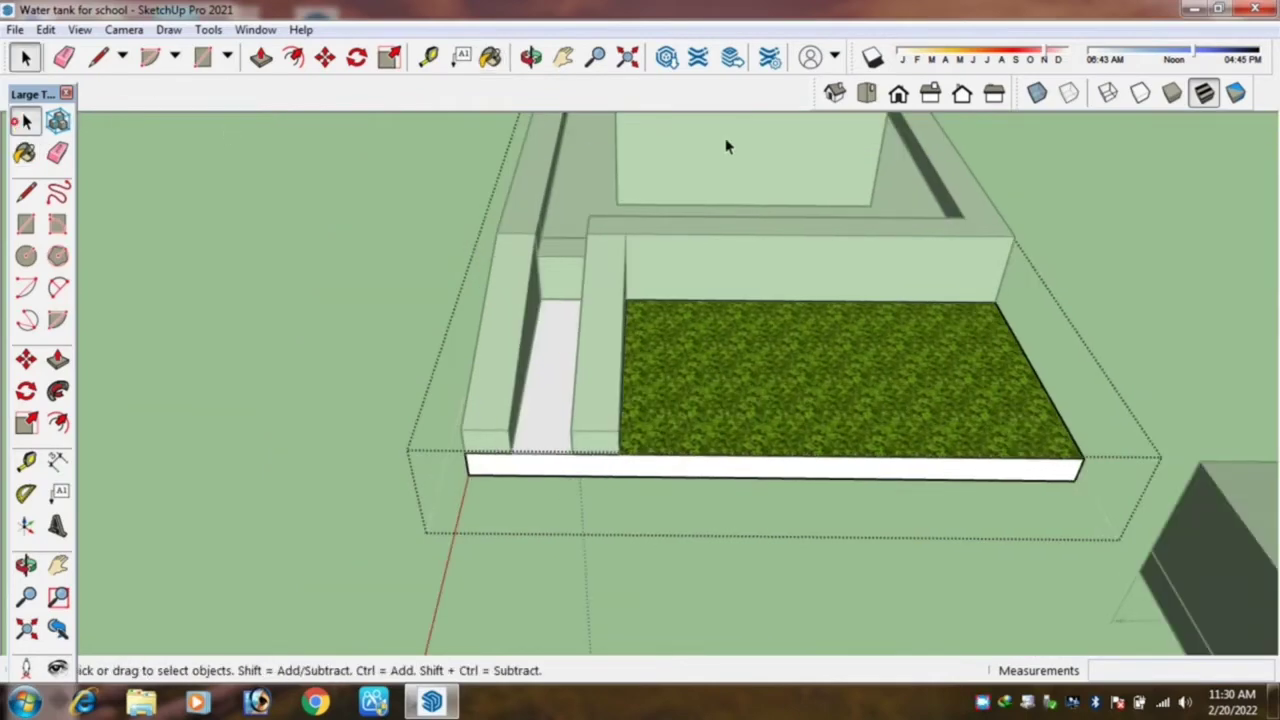
middle_click_drag(1062, 178, 1063, 166)
key("o")
mouse_move(571, 306)
left_mouse_down()
mouse_move(486, 283)
mouse_move(533, 247)
mouse_move(586, 237)
mouse_move(703, 263)
mouse_move(683, 220)
left_mouse_up()
Open the tank group for editing and select its front wall face.
scroll(694, 264, "up", 2)
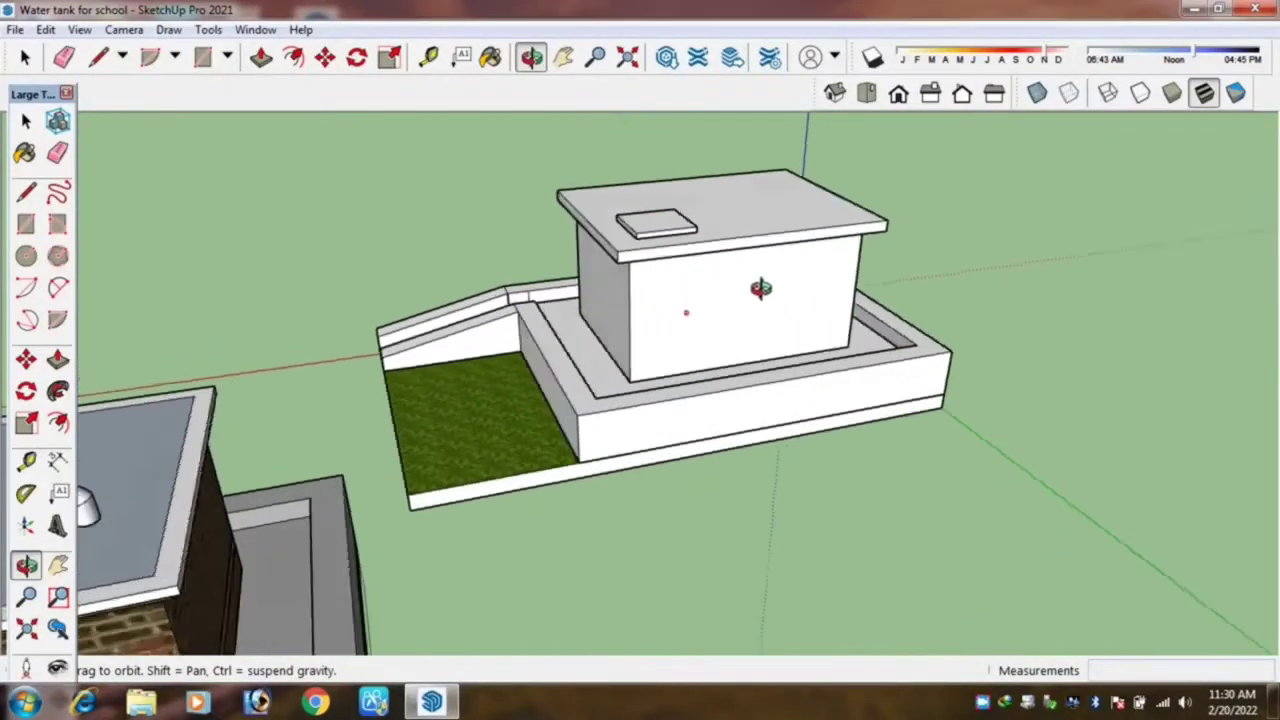
scroll(760, 286, "down", 1)
scroll(737, 286, "up", 1)
scroll(709, 280, "up", 1)
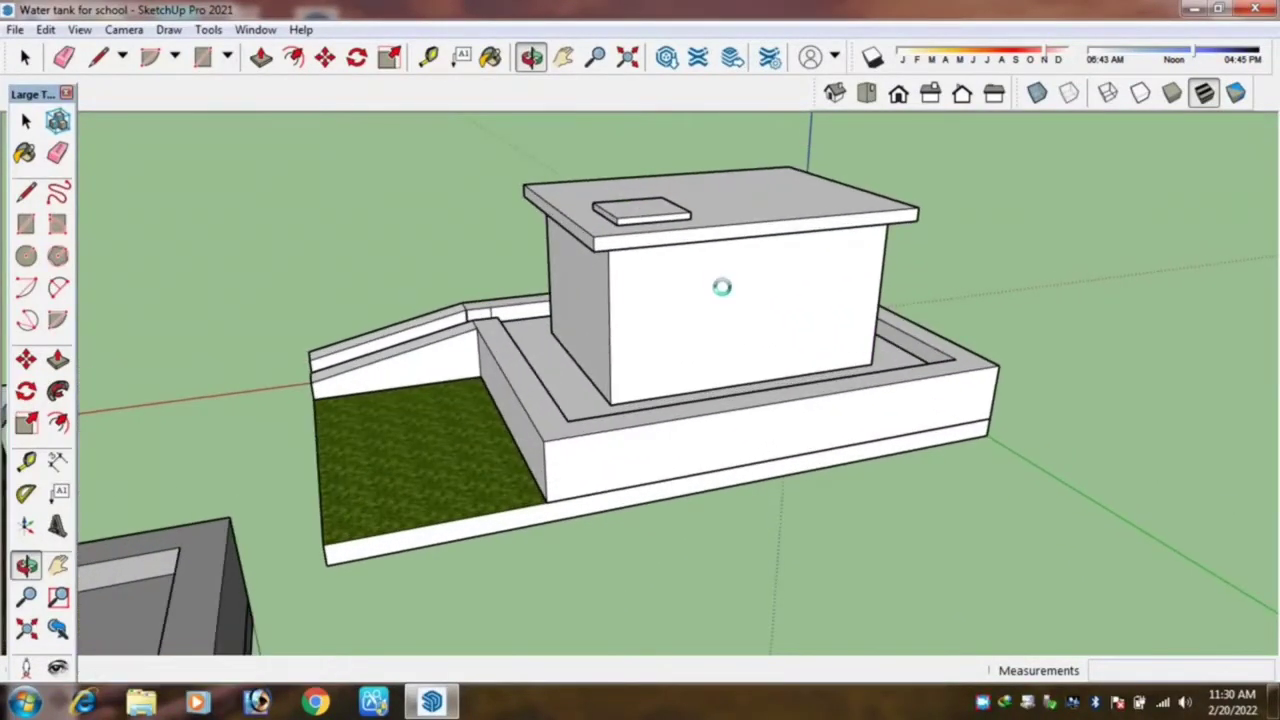
key("b")
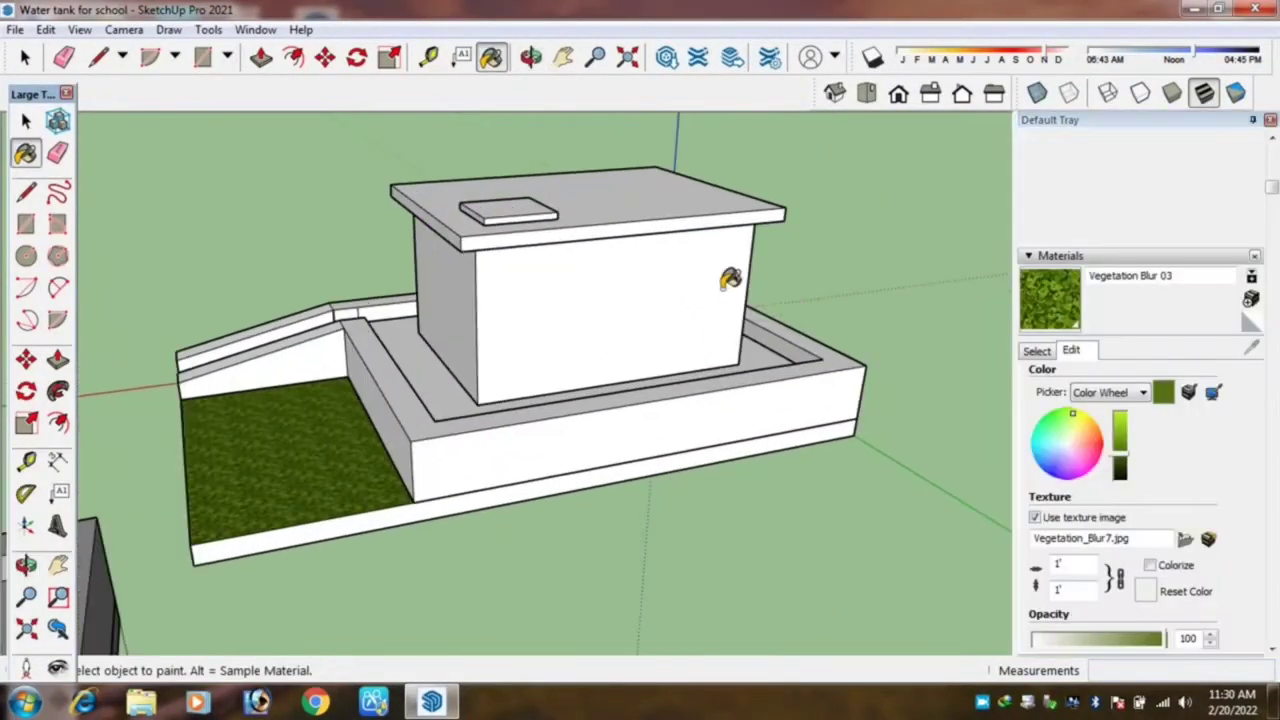
key("space")
double_click(665, 294)
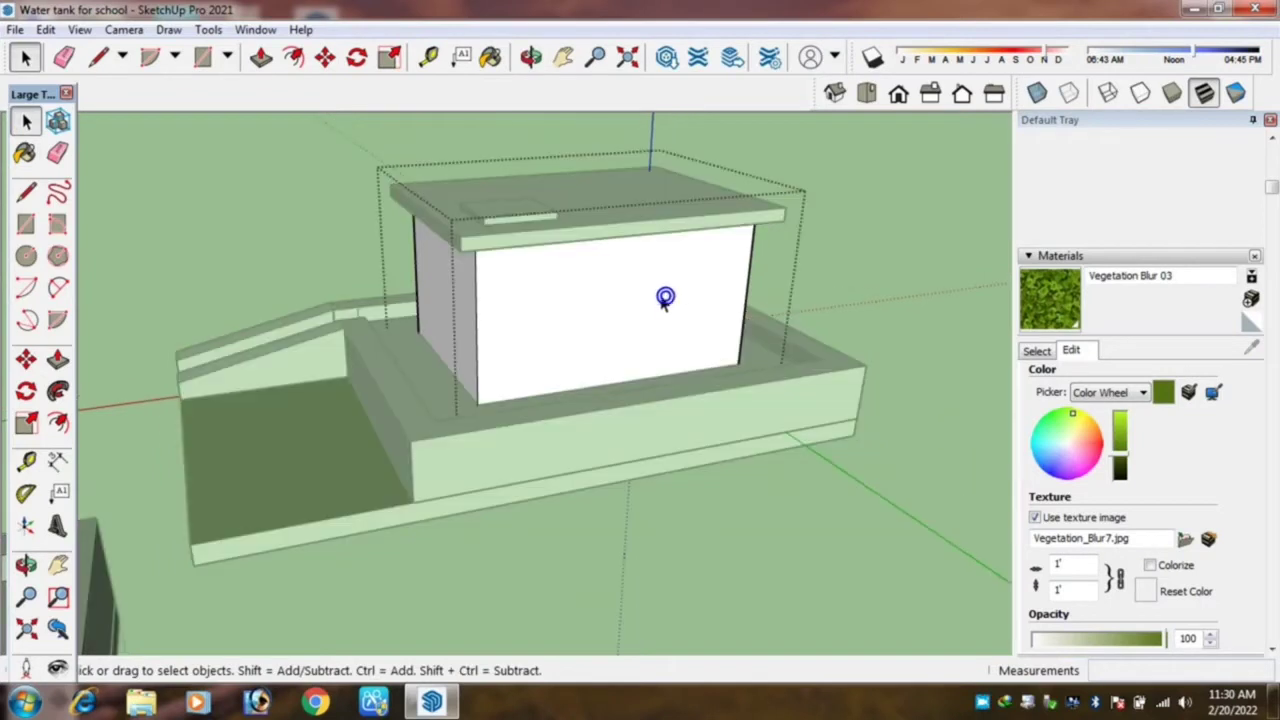
left_click(665, 294)
Apply Brick Rough Dark from Brick, Cladding and Siding, scaling the texture to 4' wide.
key("b")
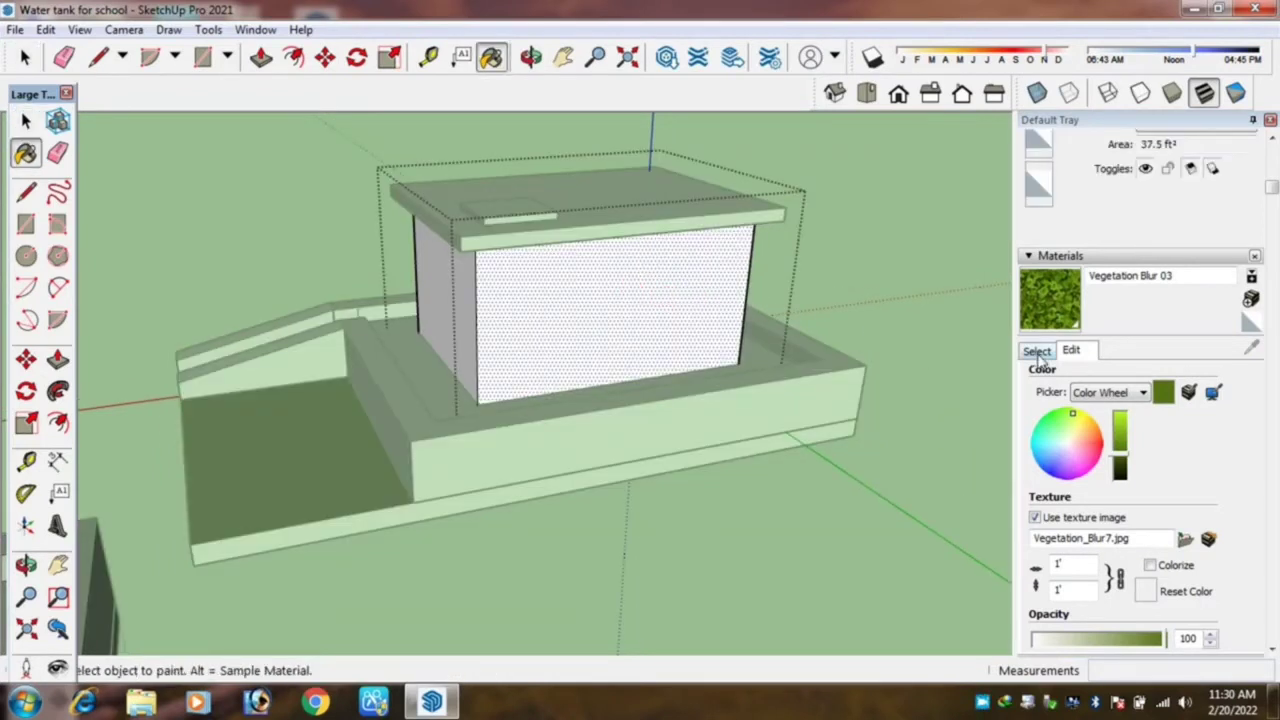
left_click(1040, 350)
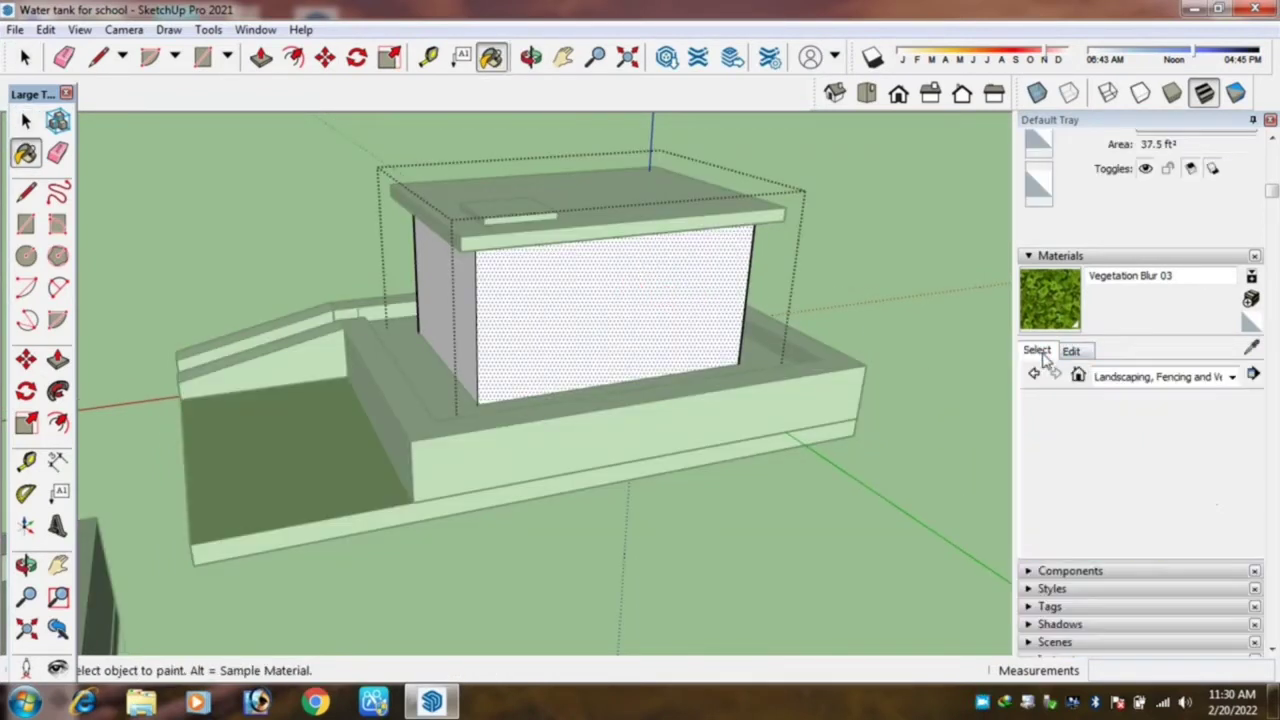
left_click(1126, 372)
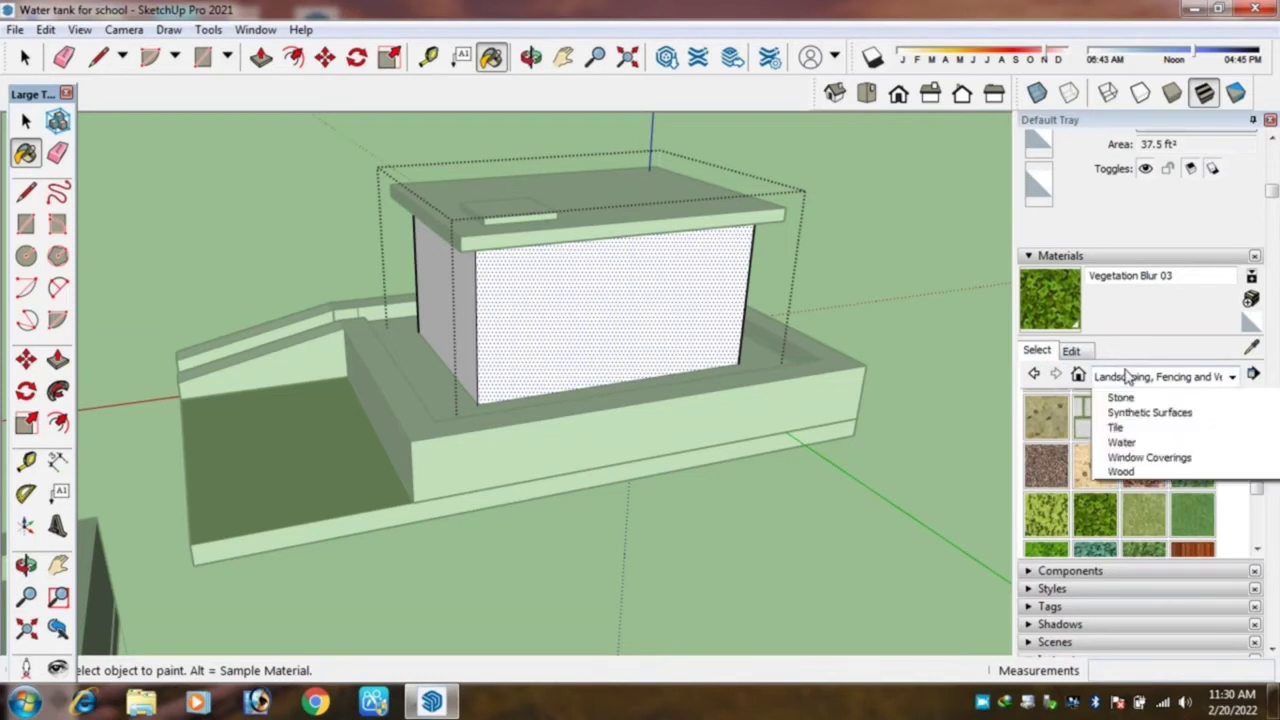
left_click(1164, 411)
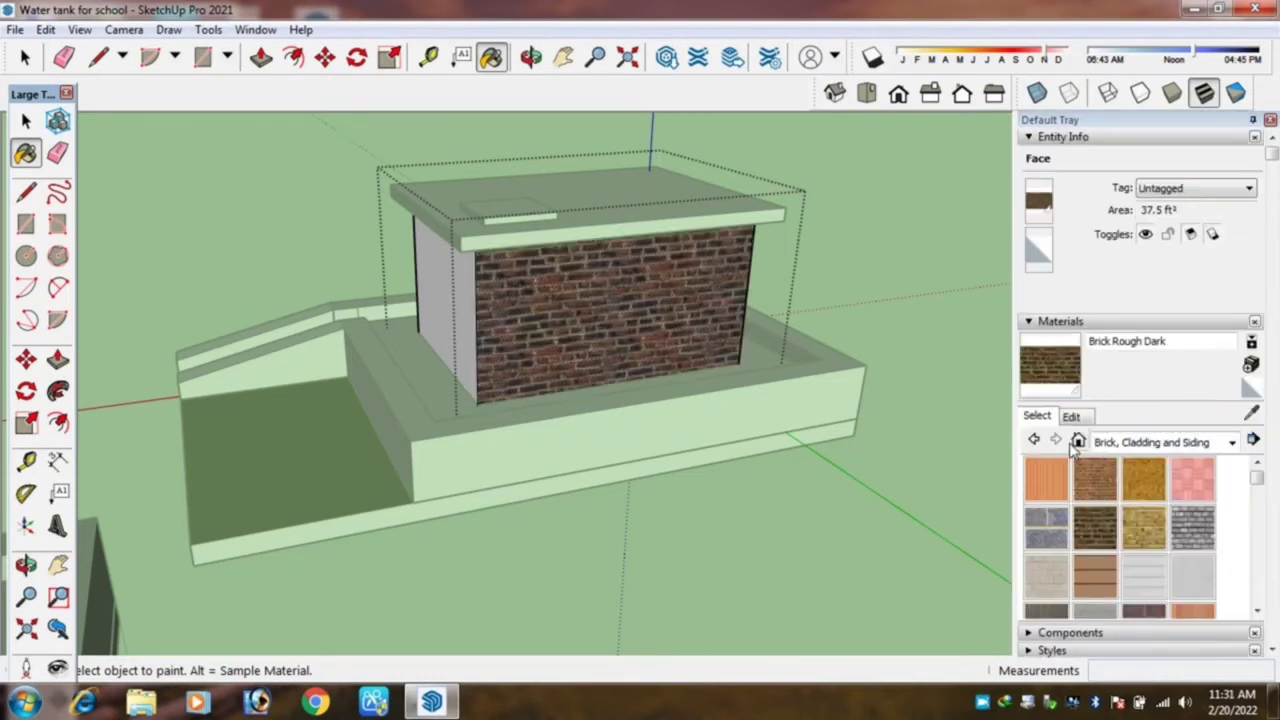
left_click(1078, 418)
left_click_drag(1082, 628, 1049, 632)
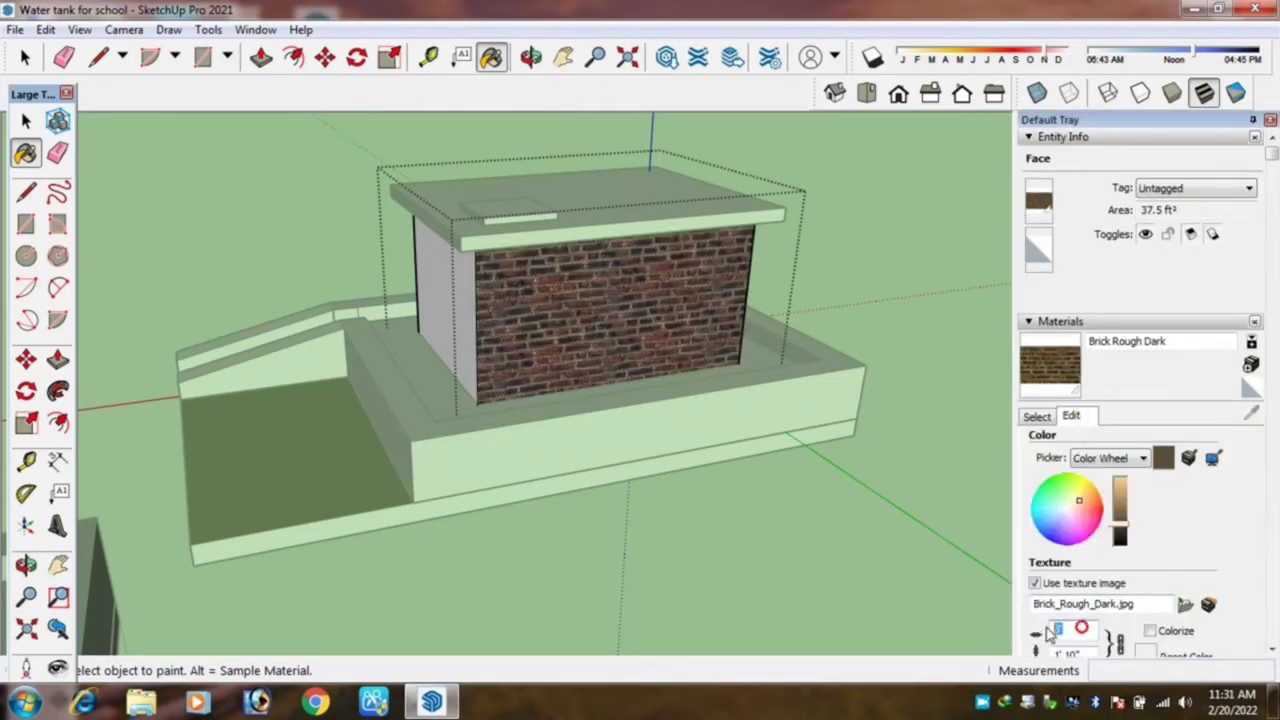
type("4")
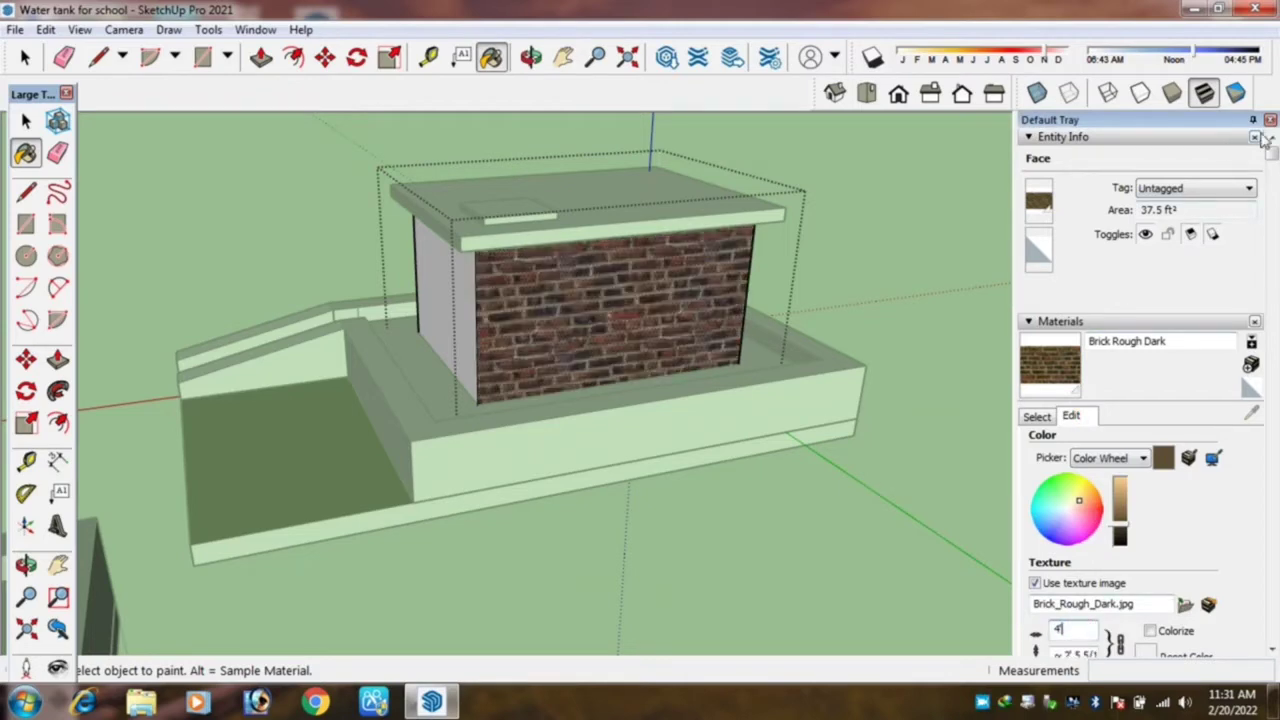
left_click(1270, 120)
scroll(832, 343, "down", 1)
Paint the white front and left tank walls with Brick Rough Dark.
middle_click_drag(750, 418, 933, 395)
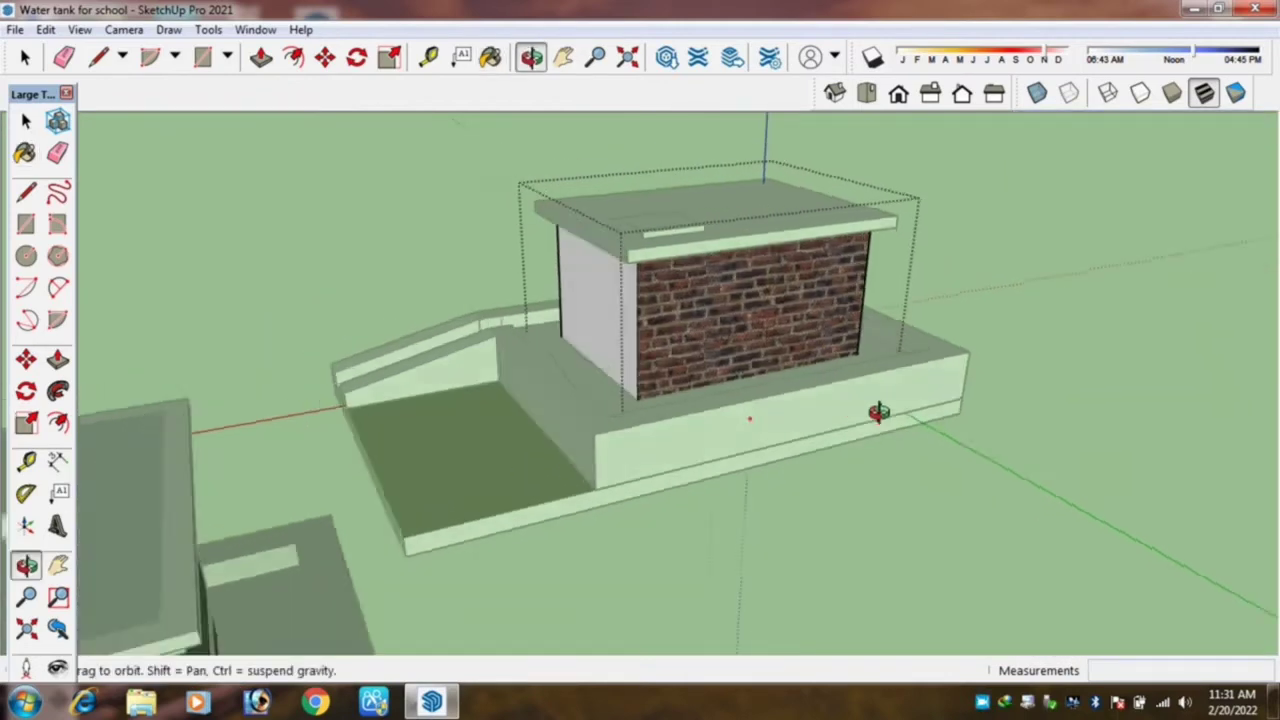
key("b")
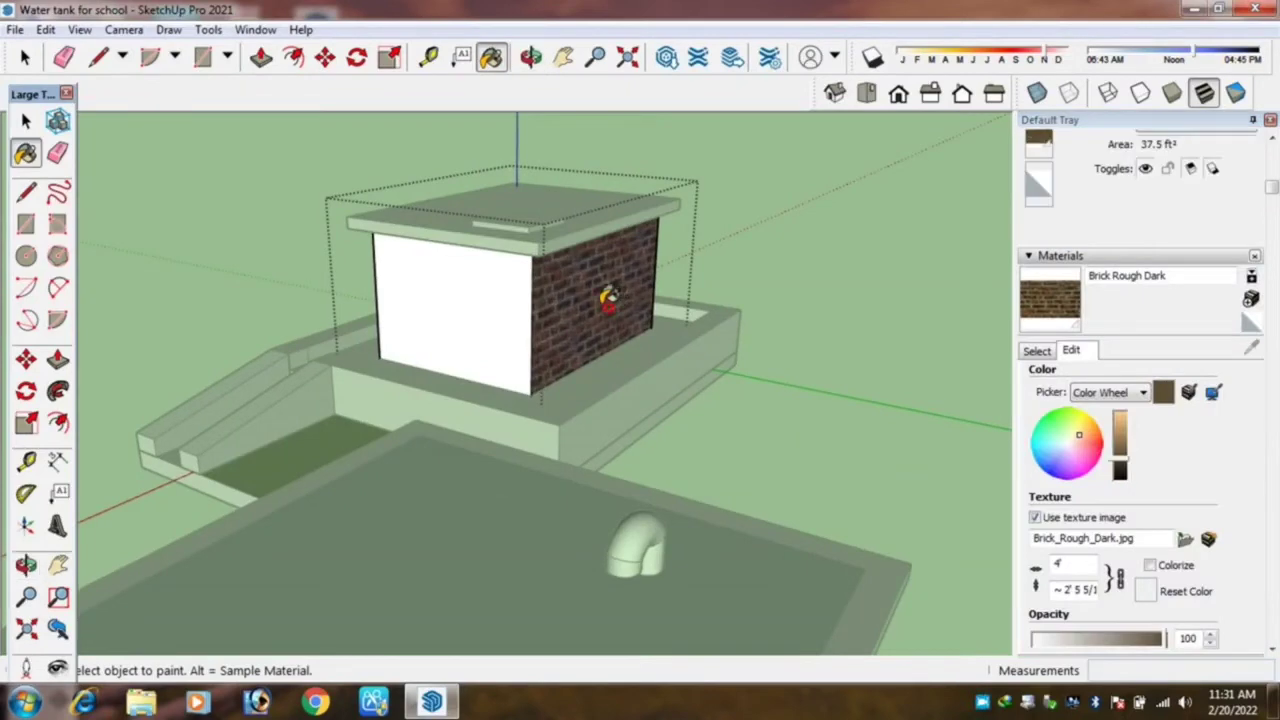
left_click(494, 290)
middle_click_drag(563, 330, 443, 360)
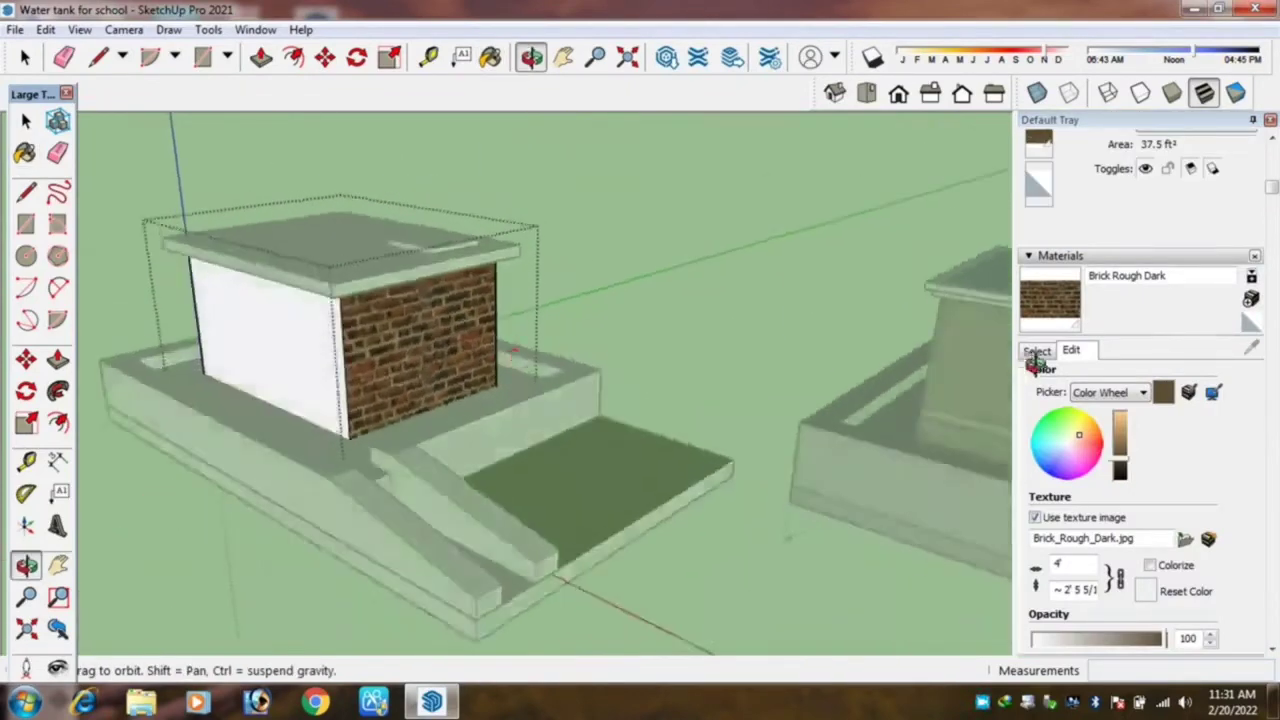
left_click(341, 342)
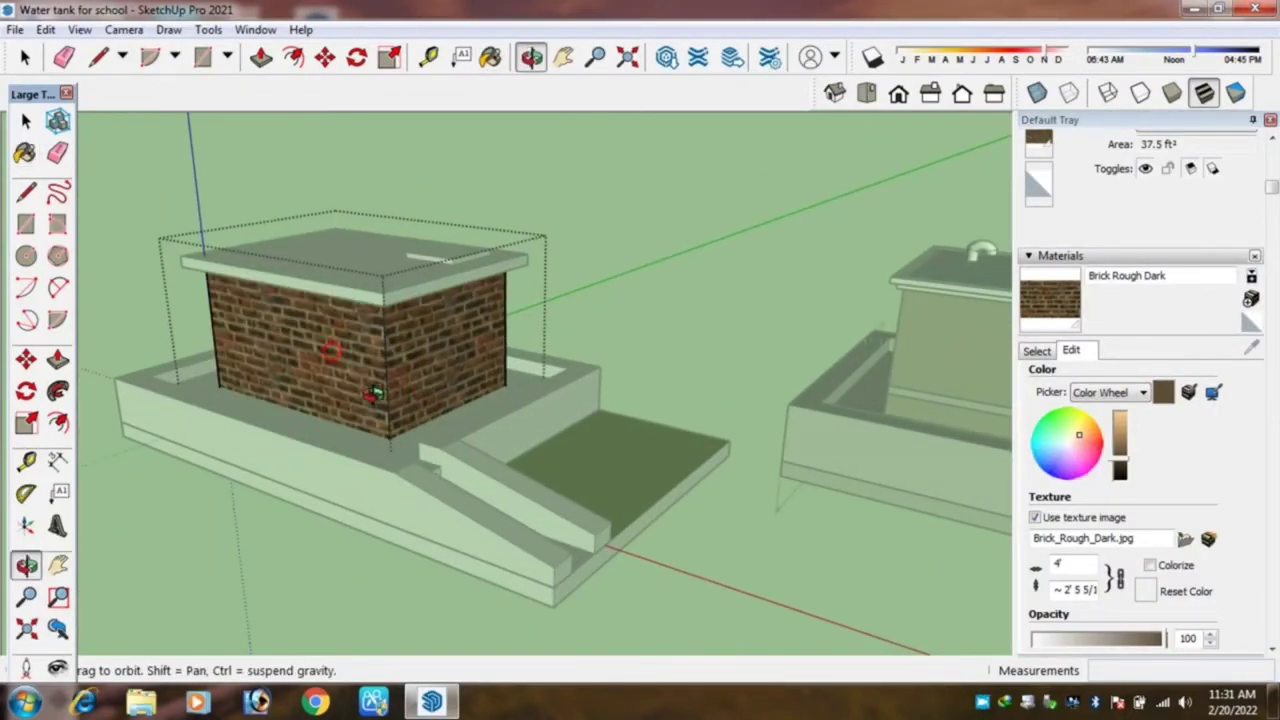
Orbit and zoom around both tanks to confirm every wall is brick-clad.
middle_click_drag(323, 380, 523, 391)
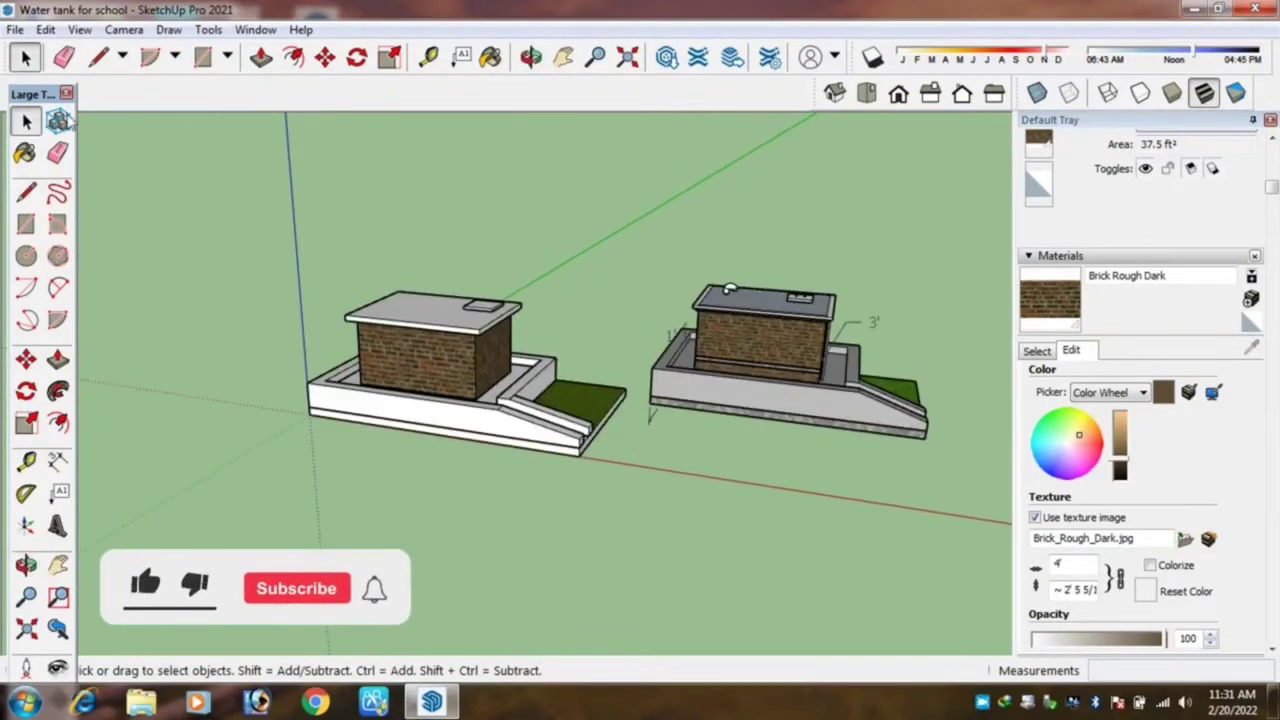
scroll(543, 152, "down", 3)
mouse_move(543, 152)
middle_mouse_down()
mouse_move(366, 386)
mouse_move(585, 378)
middle_mouse_up()
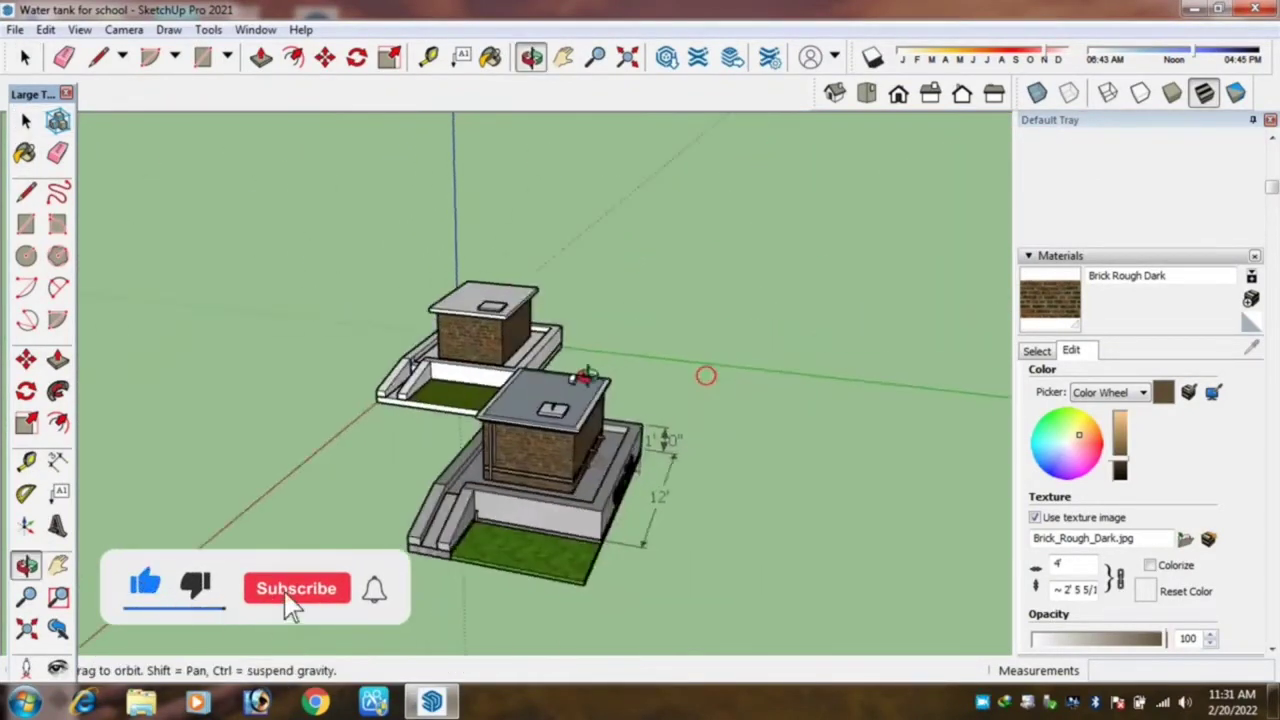
scroll(706, 375, "up", 2)
mouse_move(706, 375)
middle_mouse_down()
mouse_move(690, 390)
mouse_move(560, 400)
middle_mouse_up()
scroll(690, 390, "up", 2)
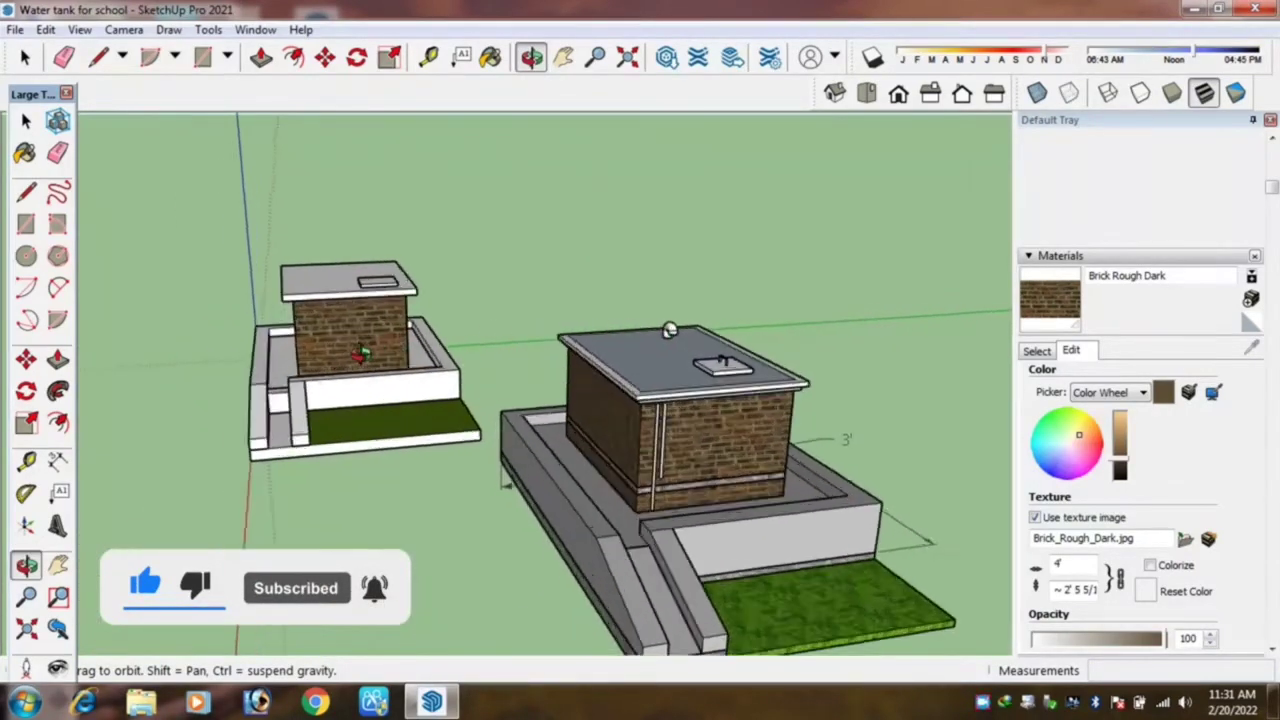
scroll(362, 352, "up", 2)
scroll(560, 366, "down", 2)
scroll(549, 366, "down", 1)
scroll(552, 432, "down", 1)
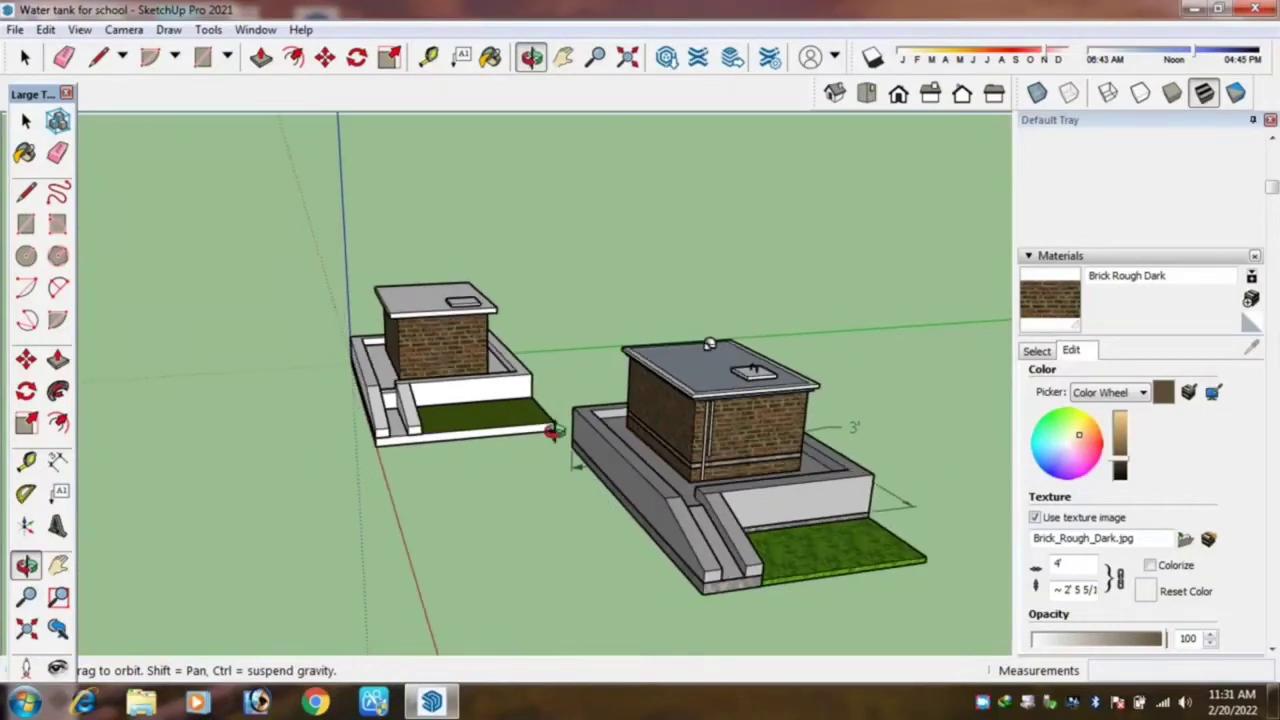
mouse_move(553, 432)
left_mouse_down()
mouse_move(329, 434)
mouse_move(280, 417)
left_mouse_up()
scroll(600, 313, "up", 3)
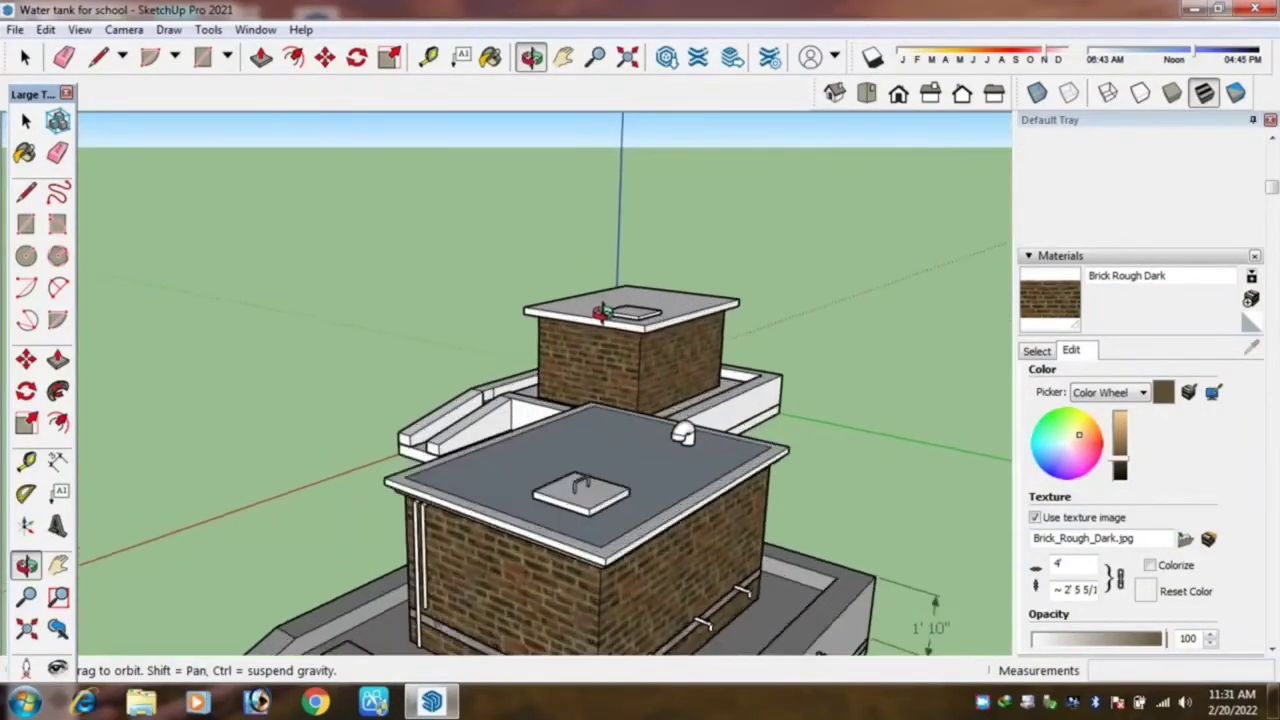
scroll(600, 313, "up", 2)
scroll(597, 300, "down", 3)
scroll(570, 316, "down", 1)
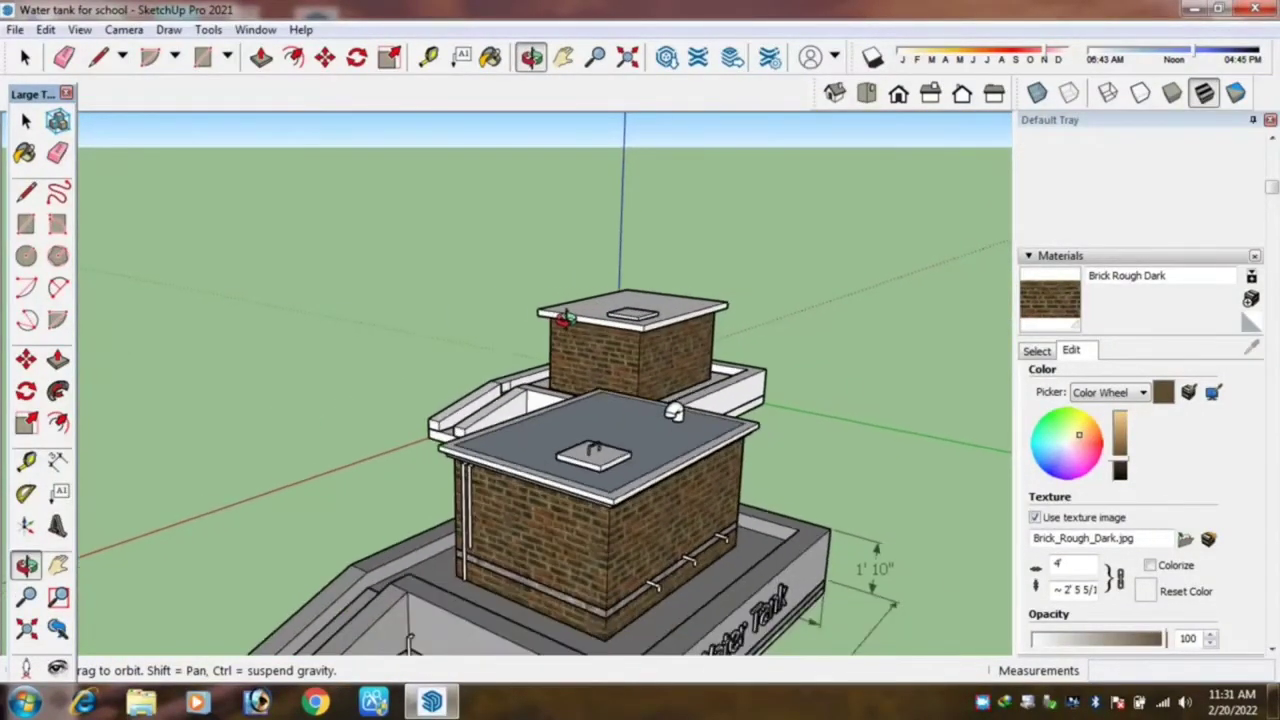
scroll(620, 390, "up", 3)
scroll(670, 465, "down", 1)
left_click_drag(674, 474, 557, 386)
scroll(487, 375, "up", 2)
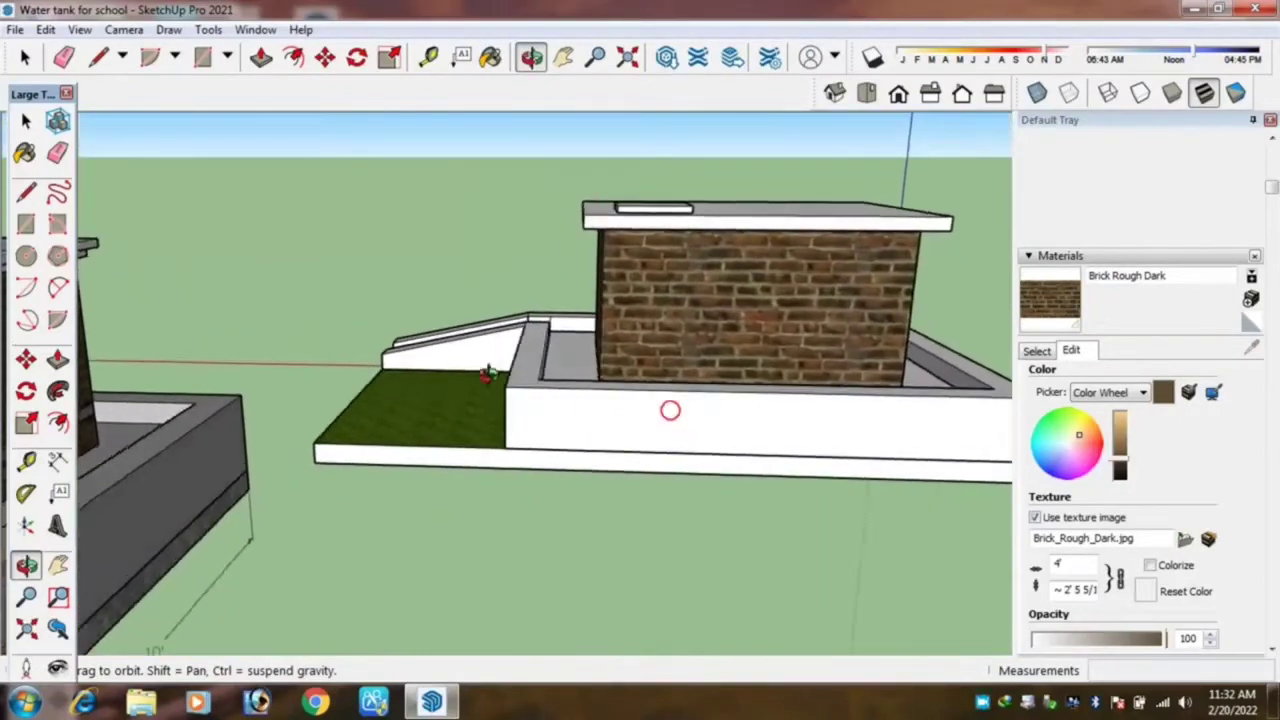
scroll(487, 375, "down", 3)
mouse_move(366, 320)
left_mouse_down()
mouse_move(580, 366)
mouse_move(429, 378)
mouse_move(788, 460)
left_mouse_up()
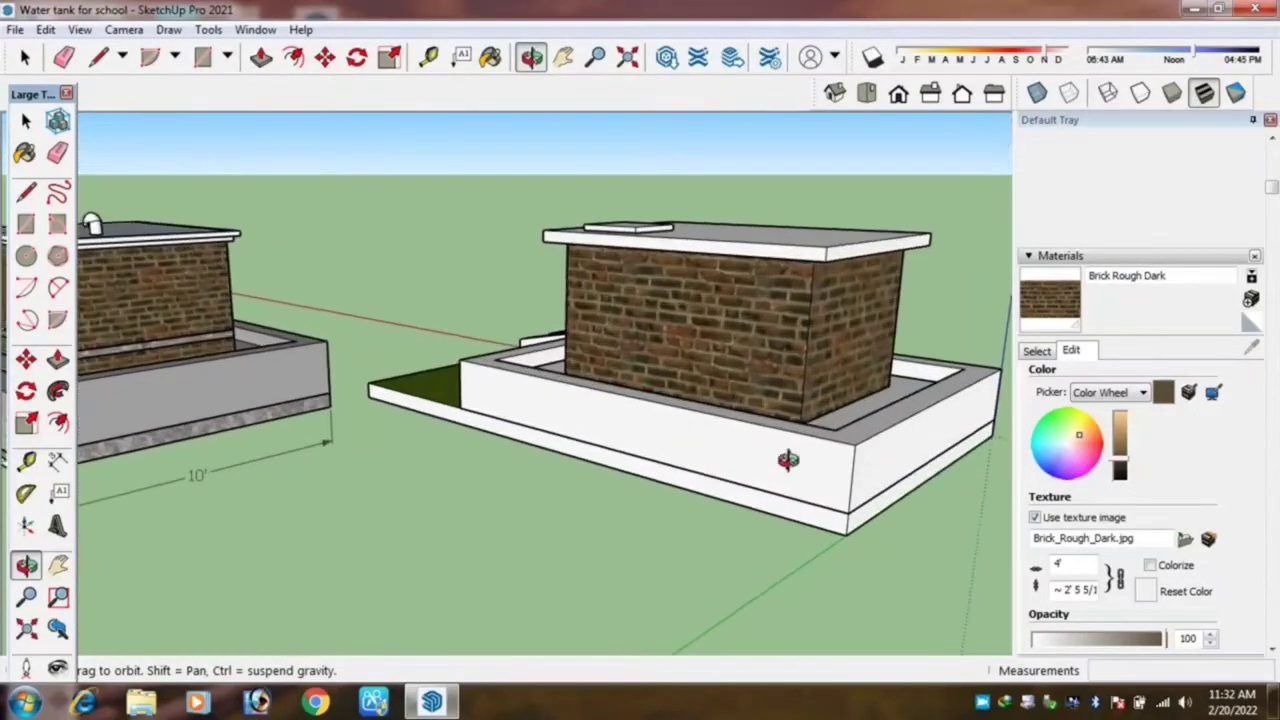
scroll(820, 468, "down", 1)
scroll(780, 471, "down", 2)
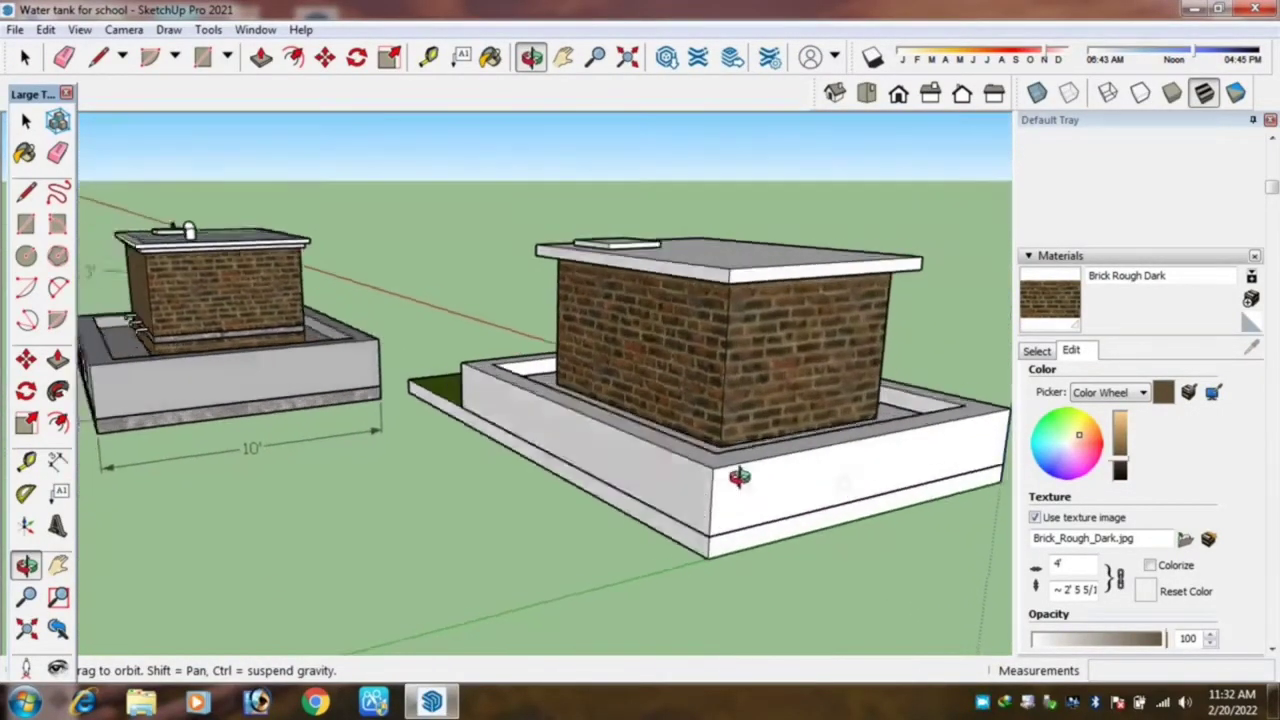
scroll(712, 472, "up", 3)
key("l")
scroll(720, 462, "up", 1)
Start the stair outline at the plinth's top corner with the first riser edge.
scroll(730, 450, "up", 1)
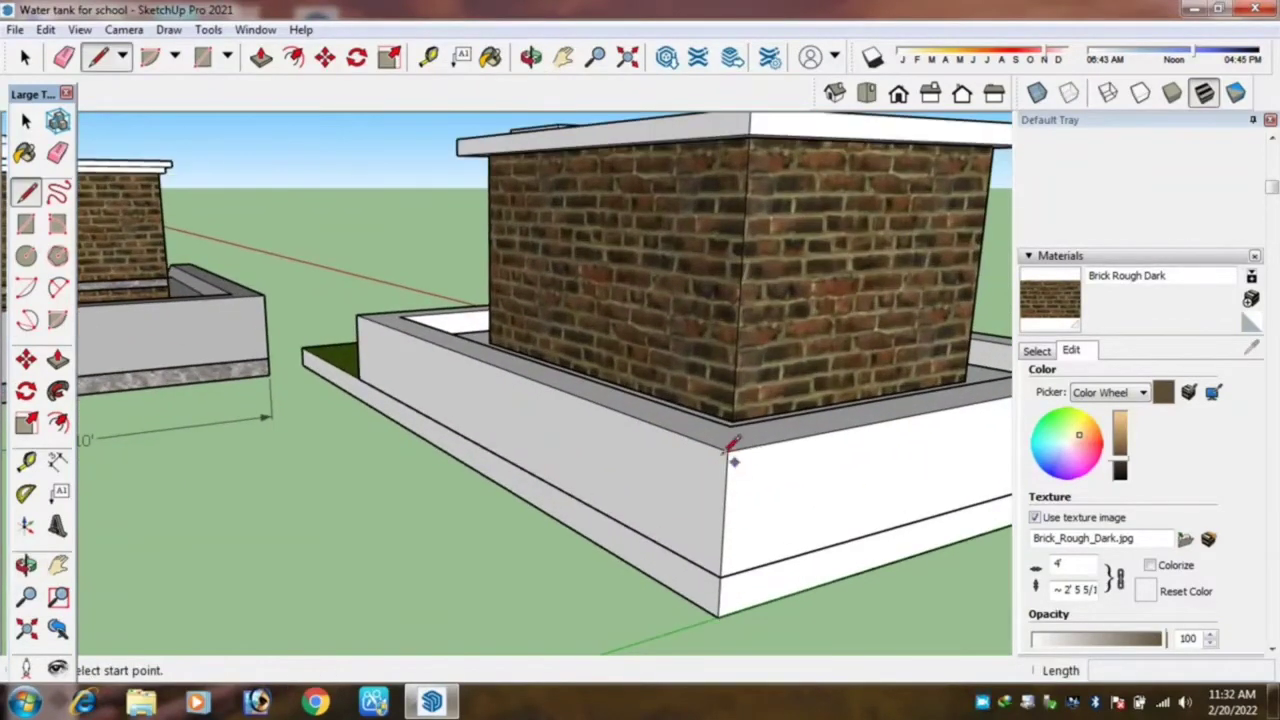
left_click(726, 455)
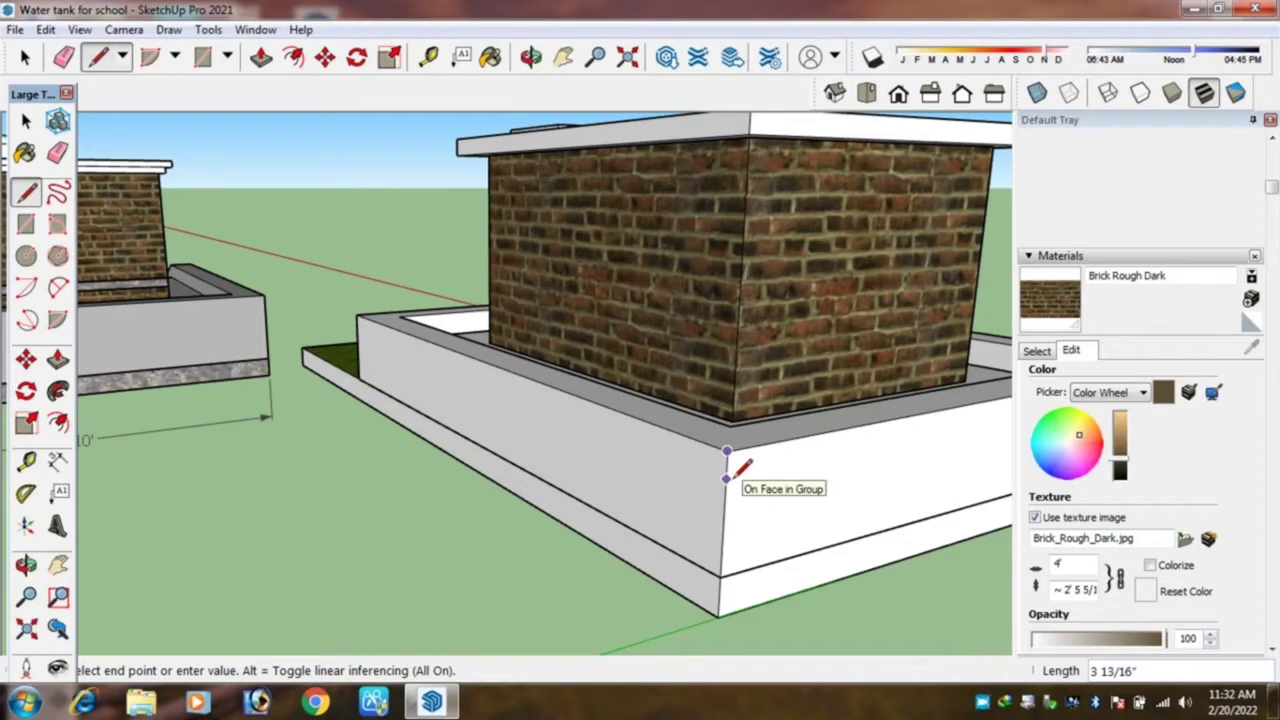
key("Return")
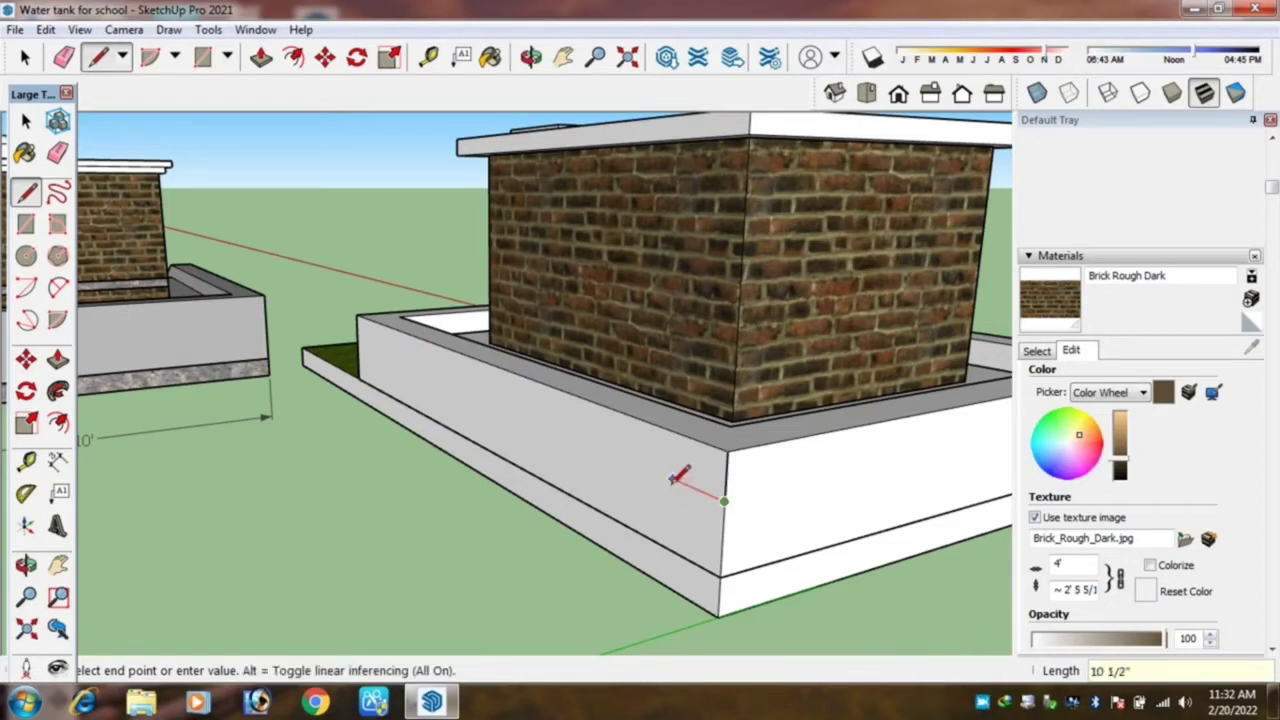
key("Escape")
left_click(727, 452)
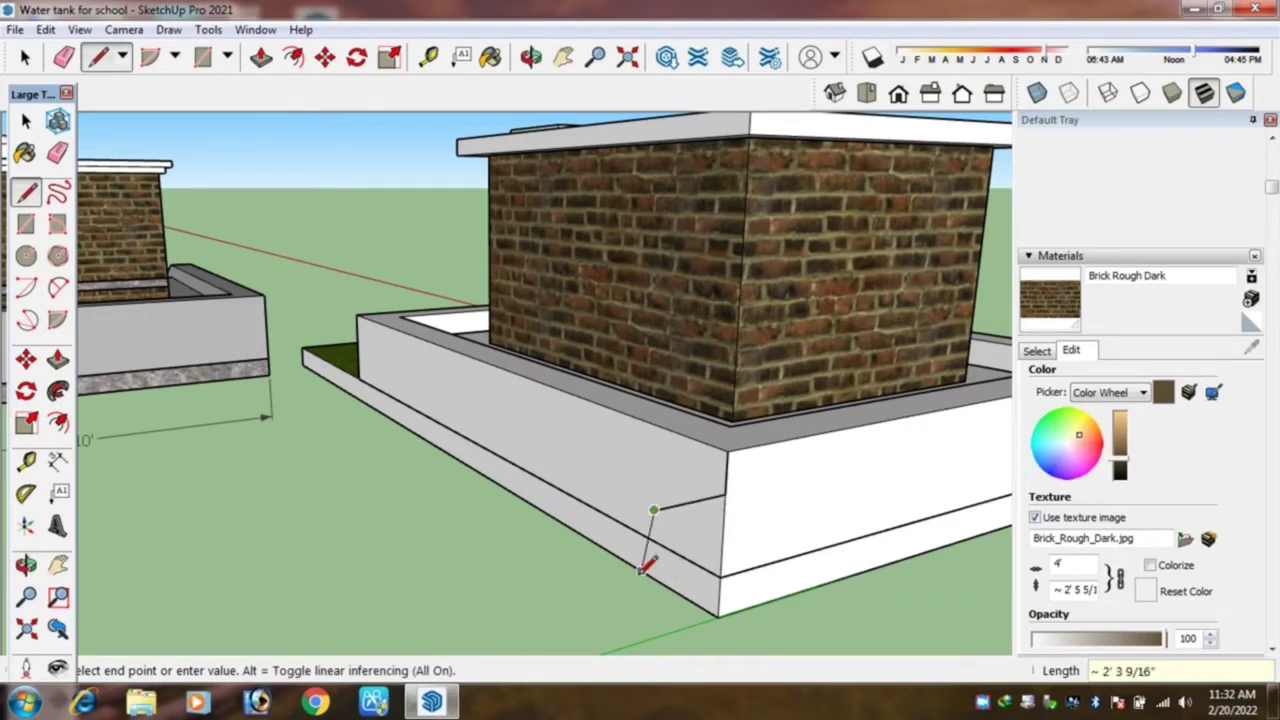
scroll(650, 560, "up", 2)
scroll(663, 543, "up", 2)
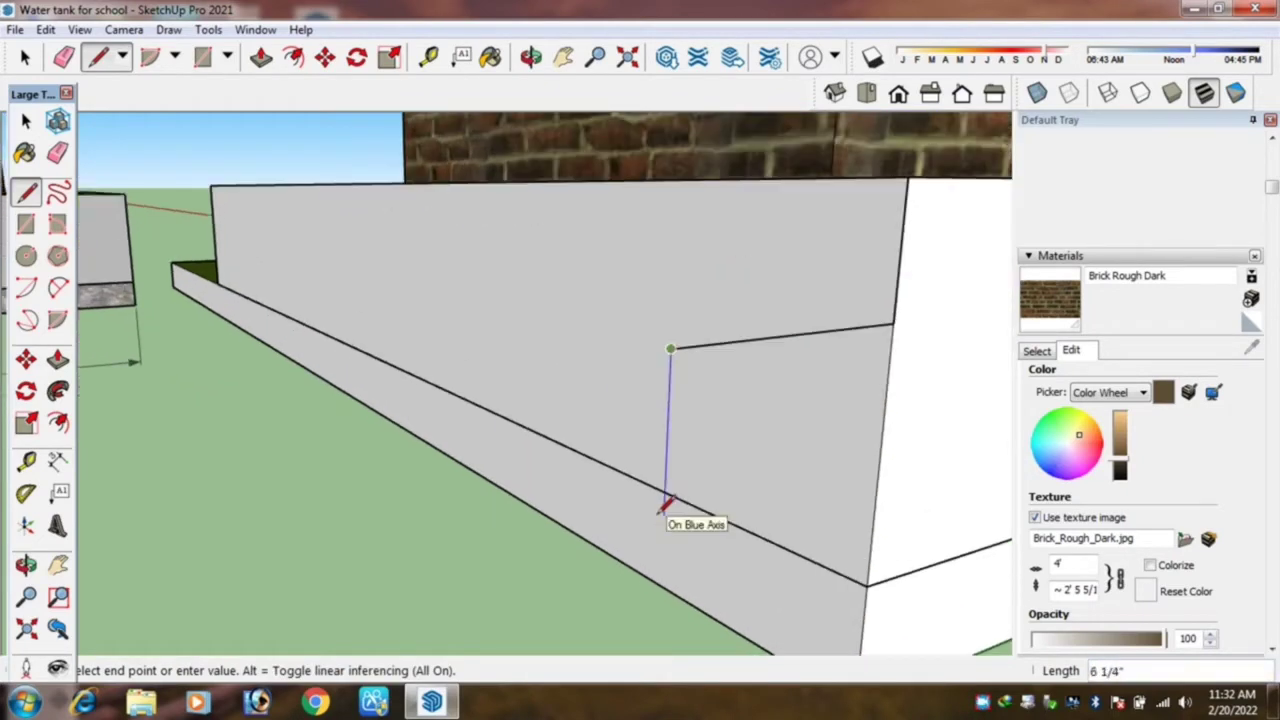
left_click(663, 507)
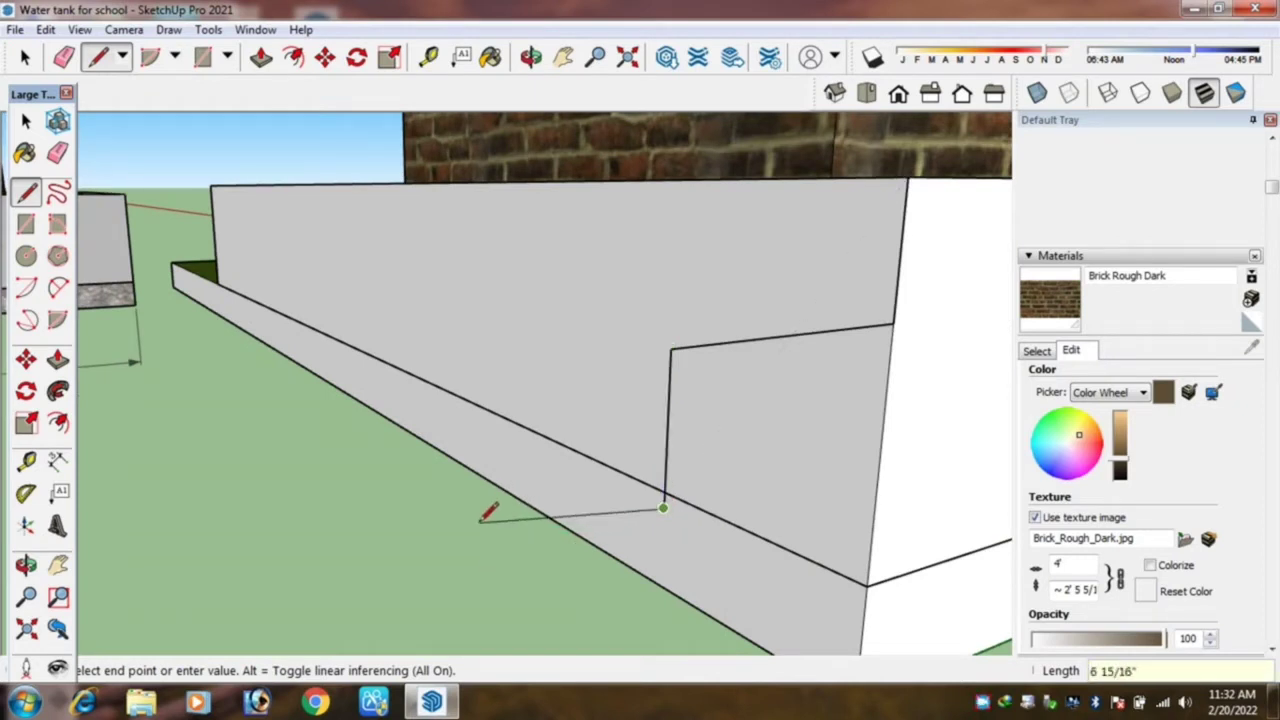
Draw the 6" risers and 1' treads down to the ground and close the stepped face.
mouse_move(474, 510)
middle_mouse_down()
mouse_move(594, 529)
mouse_move(528, 509)
middle_mouse_up()
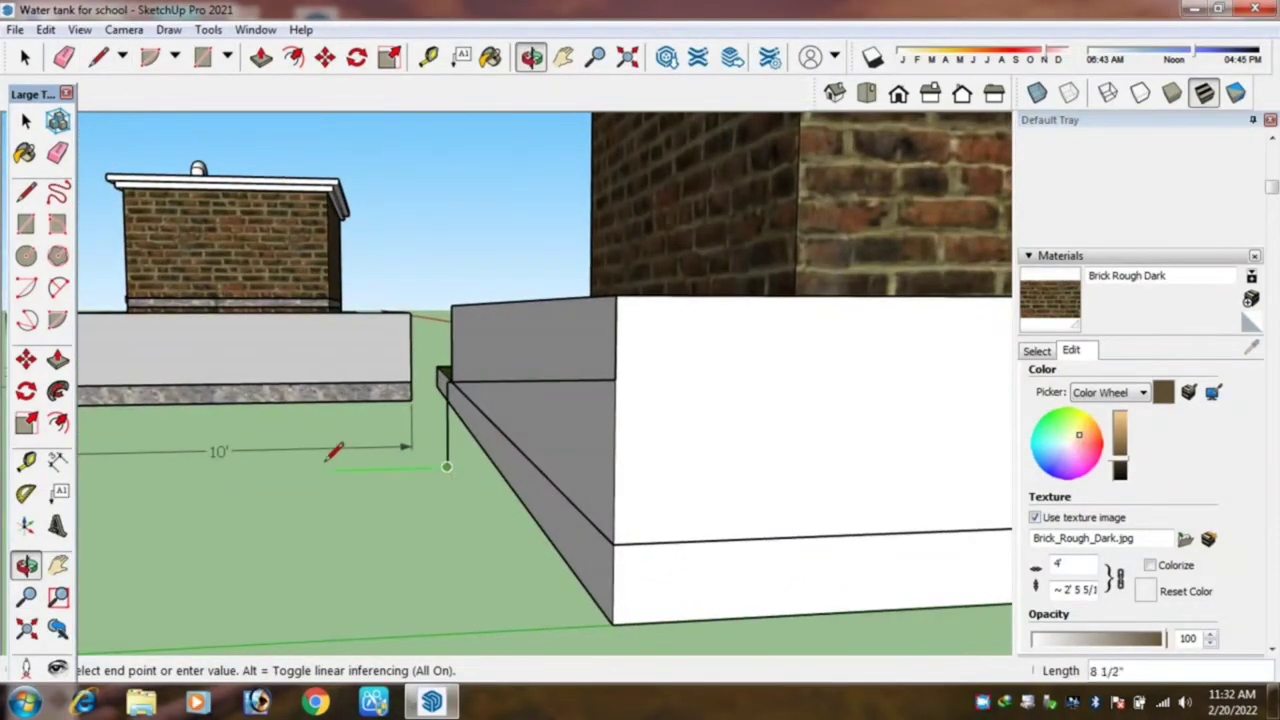
left_click(270, 472)
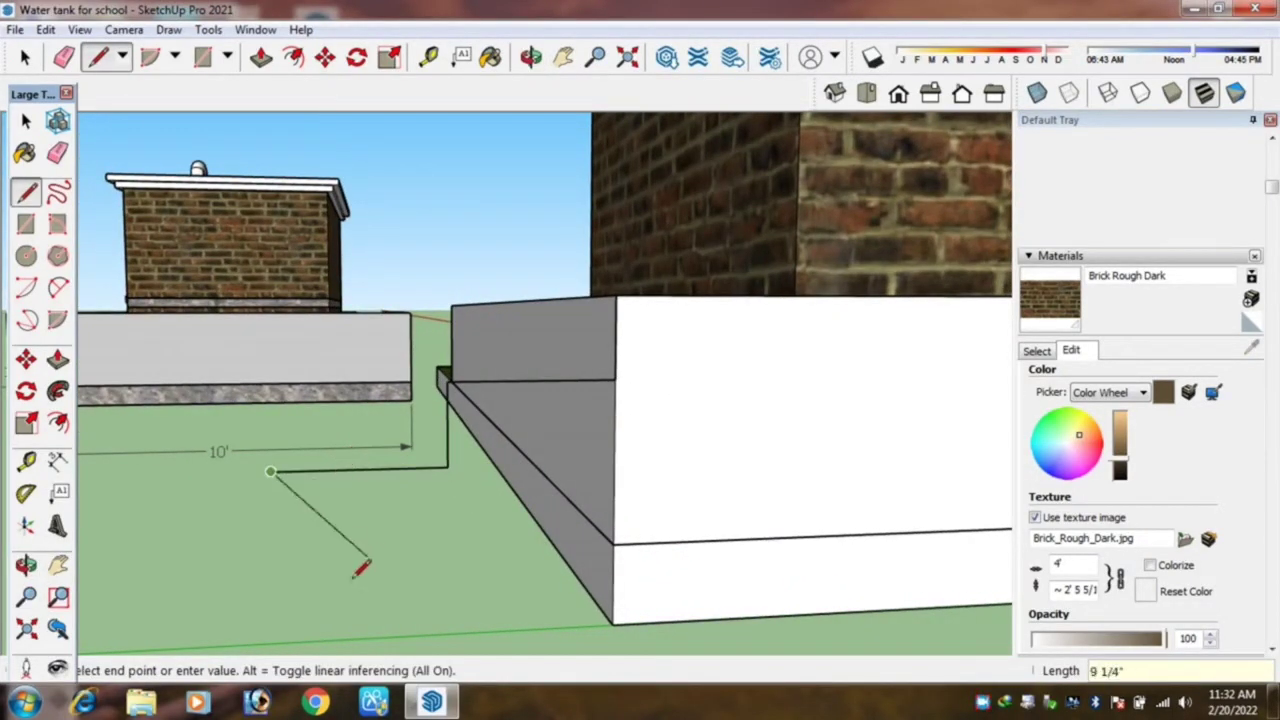
mouse_move(291, 533)
middle_mouse_down()
mouse_move(294, 494)
mouse_move(305, 549)
middle_mouse_up()
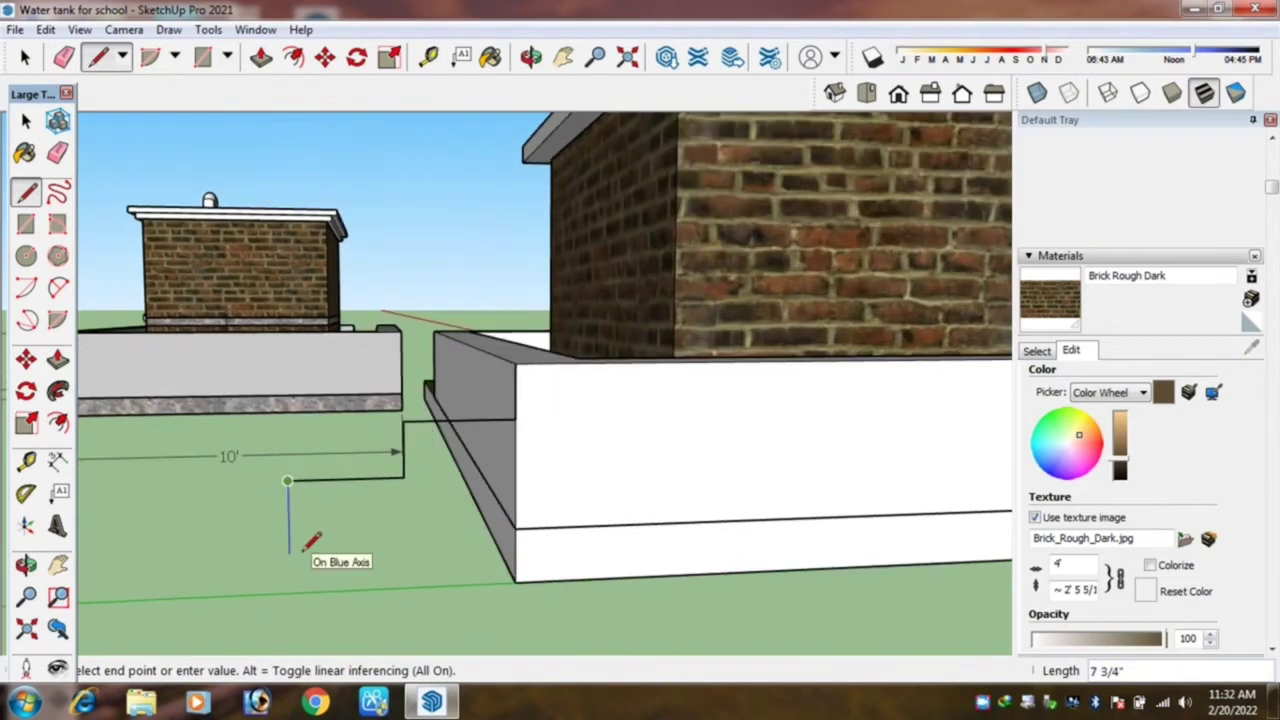
type("6\"")
key("Return")
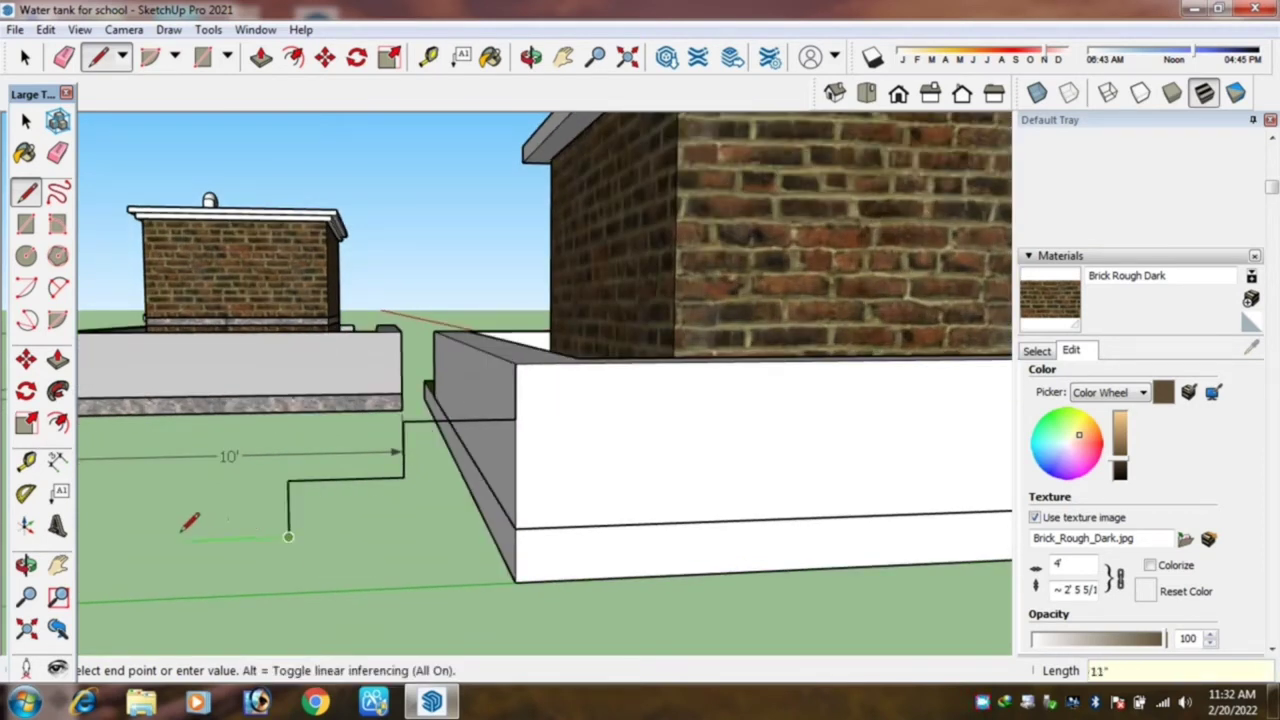
key("Return")
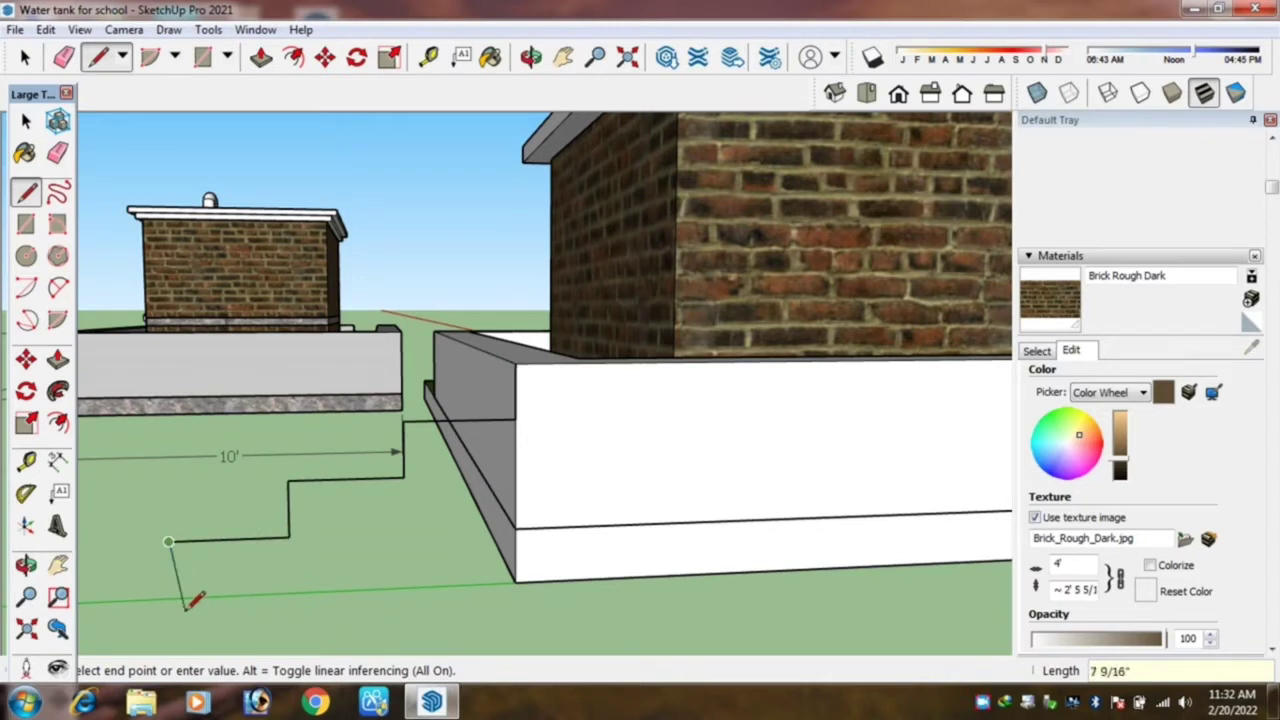
type("3'")
key("Return")
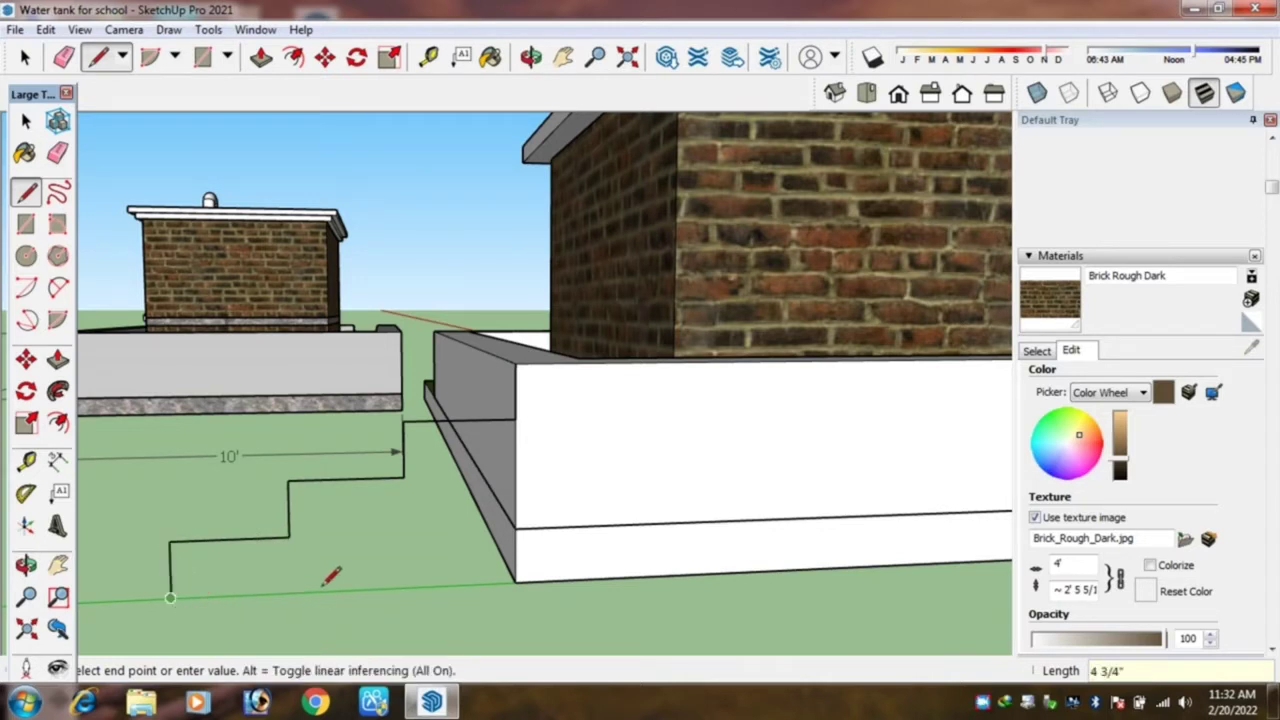
left_click(514, 582)
left_click(514, 418)
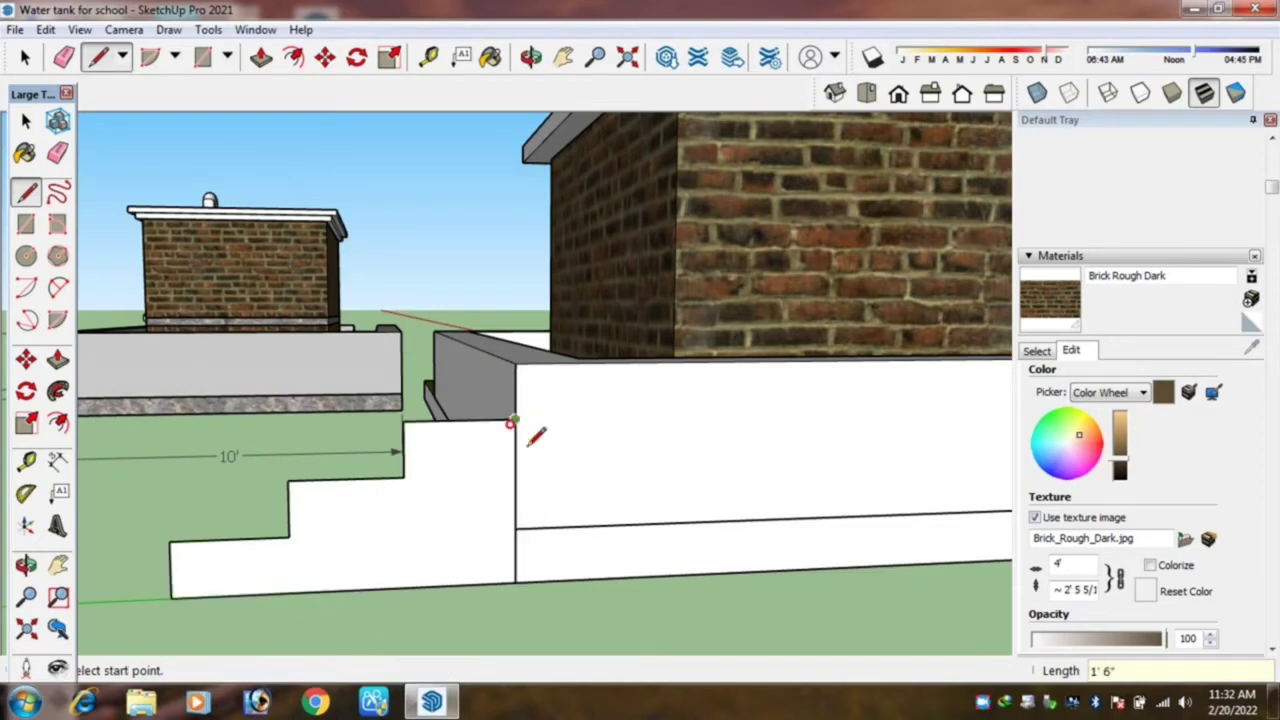
scroll(600, 486, "down", 3)
mouse_move(600, 486)
middle_mouse_down()
mouse_move(526, 537)
mouse_move(779, 512)
mouse_move(951, 543)
middle_mouse_up()
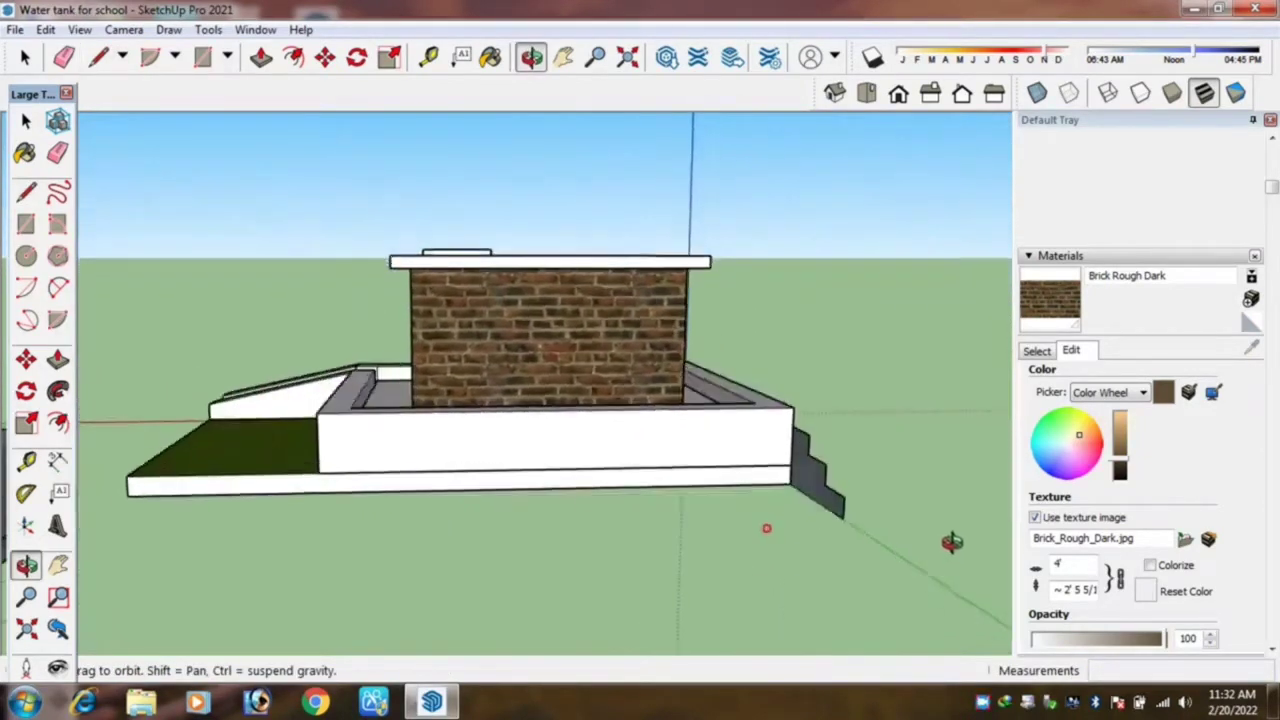
Make the stair face and its edges into a group.
scroll(766, 446, "up", 3)
key("space")
double_click(823, 468)
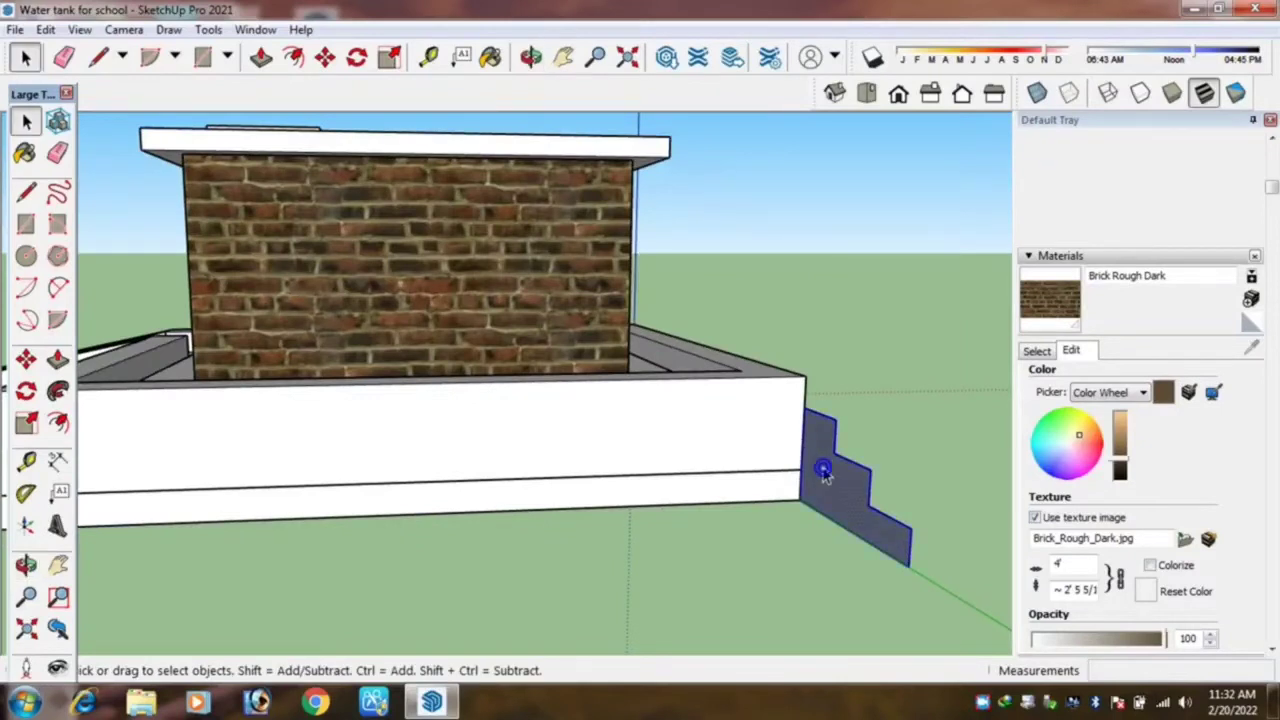
right_click(823, 466)
left_click(880, 349)
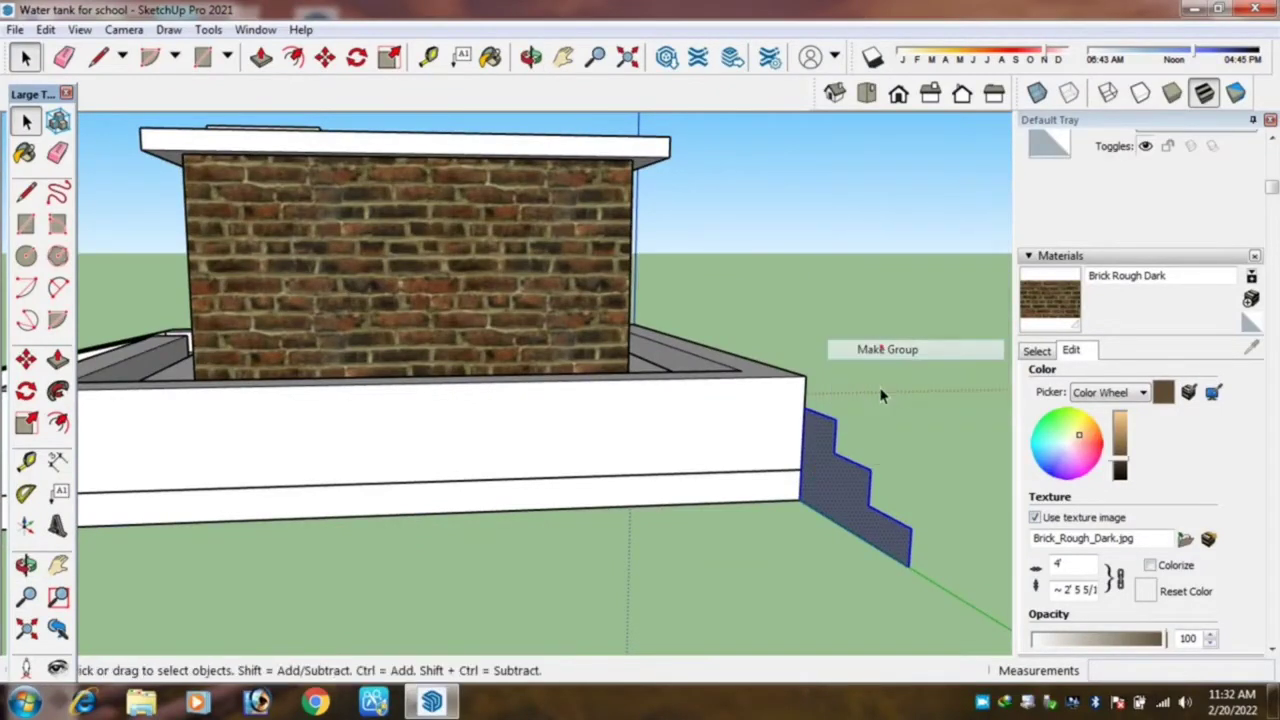
Push/Pull the stair face 12' inside the group to form the steps.
double_click(829, 489)
key("p")
left_click(822, 490)
scroll(720, 488, "down", 3)
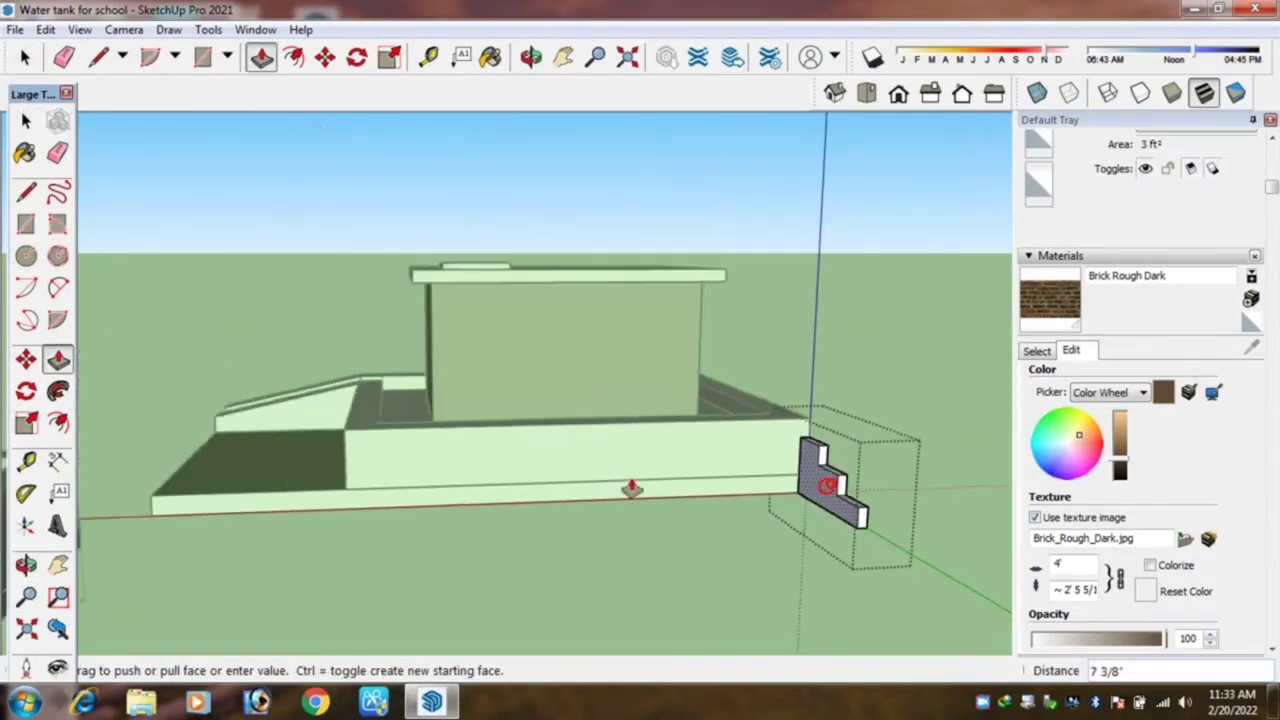
mouse_move(631, 486)
middle_mouse_down()
mouse_move(829, 480)
mouse_move(383, 443)
middle_mouse_up()
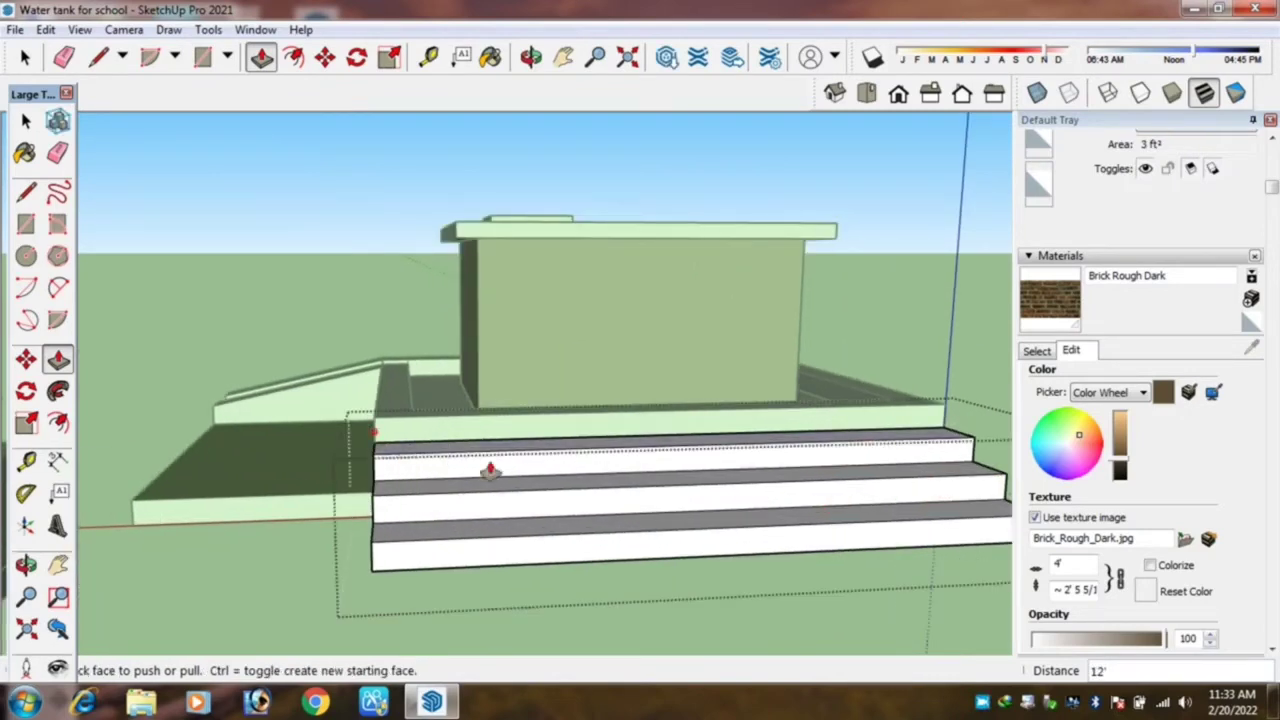
scroll(571, 491, "down", 3)
middle_click_drag(571, 491, 694, 554)
key("space")
left_click(698, 563)
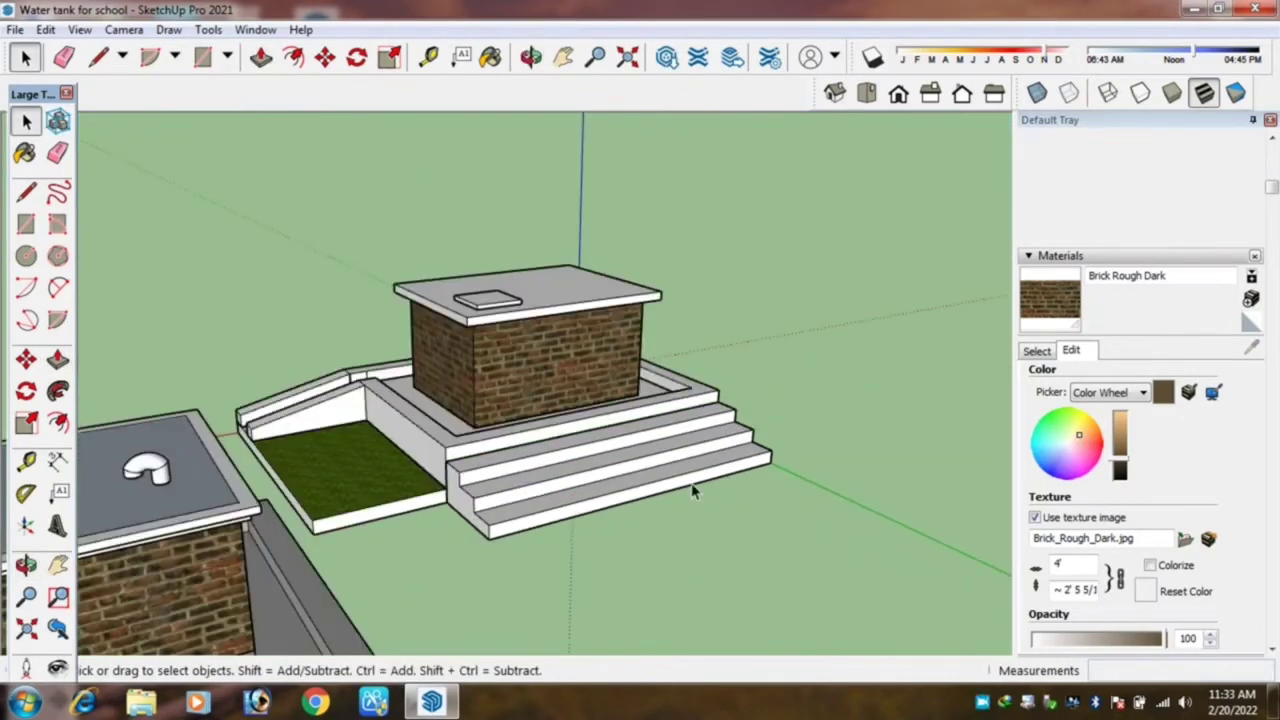
Orbit around the water tank to inspect the new stairs and lawn.
mouse_move(657, 491)
middle_mouse_down()
mouse_move(394, 514)
mouse_move(224, 500)
mouse_move(170, 457)
mouse_move(811, 580)
mouse_move(718, 604)
middle_mouse_up()
scroll(719, 604, "down", 3)
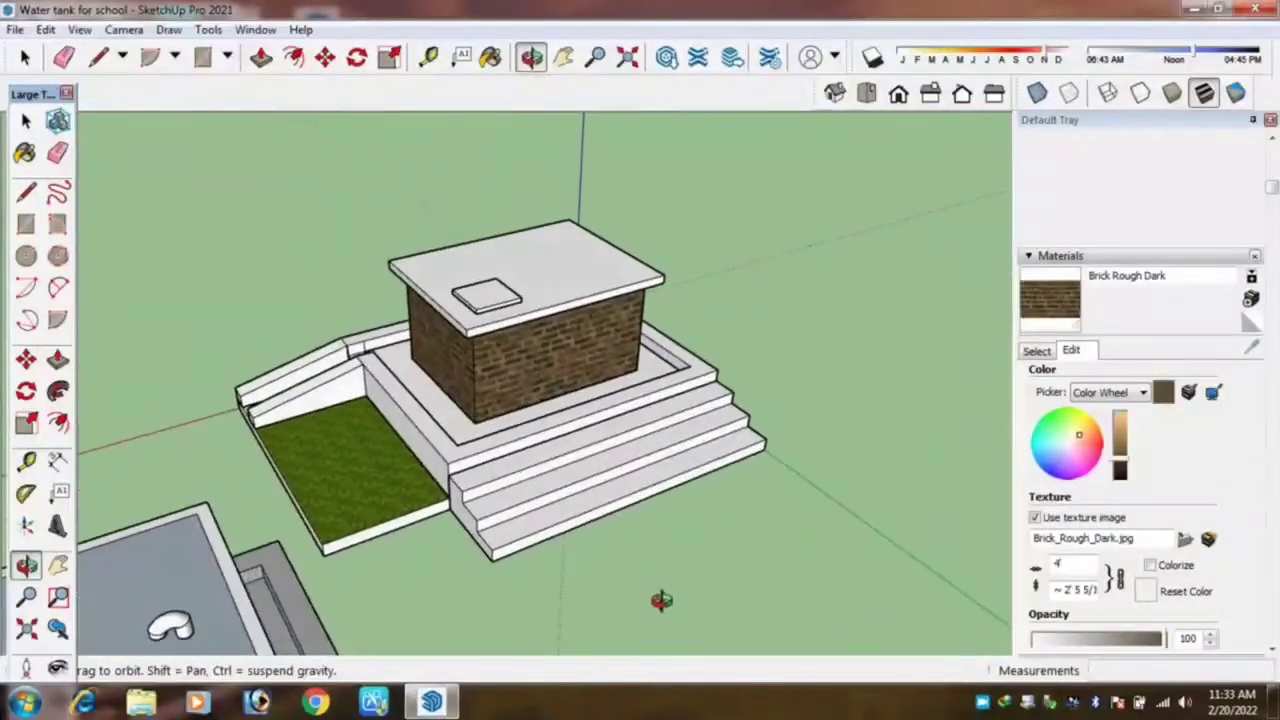
scroll(660, 600, "down", 3)
scroll(514, 614, "up", 3)
scroll(640, 371, "up", 3)
mouse_move(712, 432)
middle_mouse_down()
mouse_move(666, 409)
mouse_move(757, 586)
mouse_move(557, 449)
middle_mouse_up()
scroll(572, 448, "up", 3)
scroll(572, 448, "down", 2)
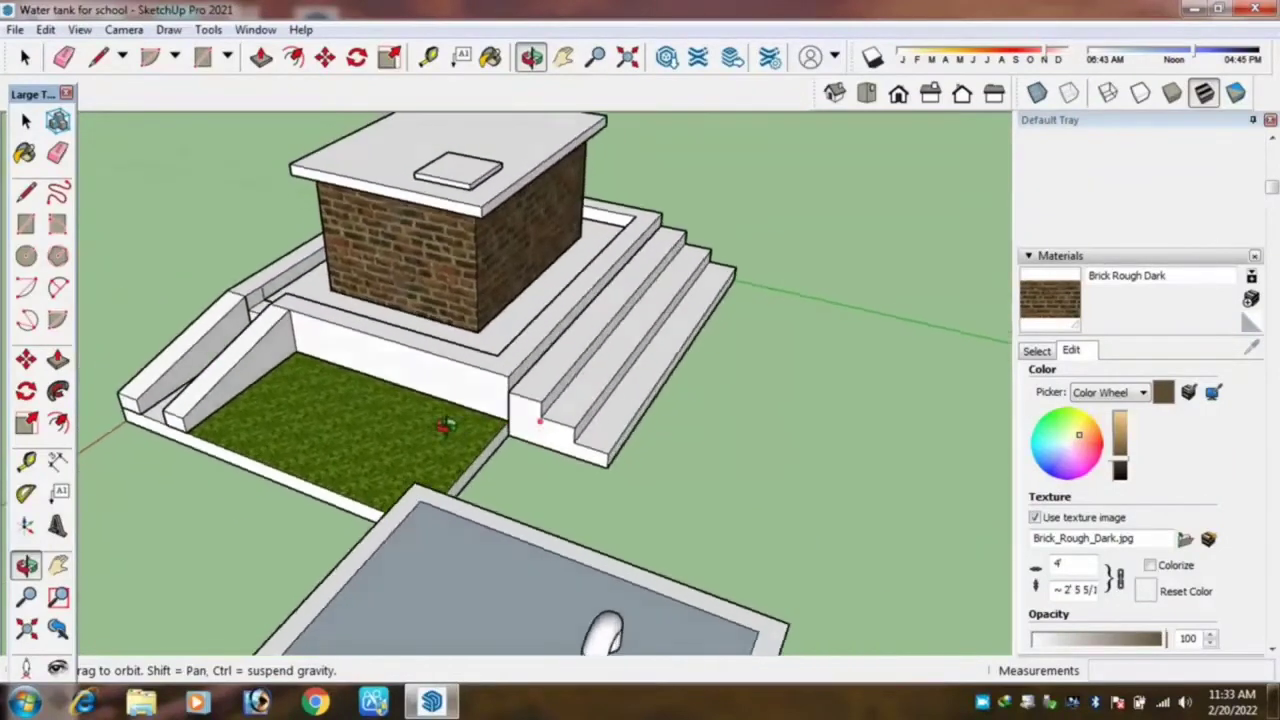
left_click_drag(434, 423, 352, 423)
scroll(450, 447, "down", 2)
left_click_drag(463, 443, 457, 469)
Push the lawn slab's end face out 3' inside its group to reach the stair base.
scroll(408, 458, "up", 2)
key("p")
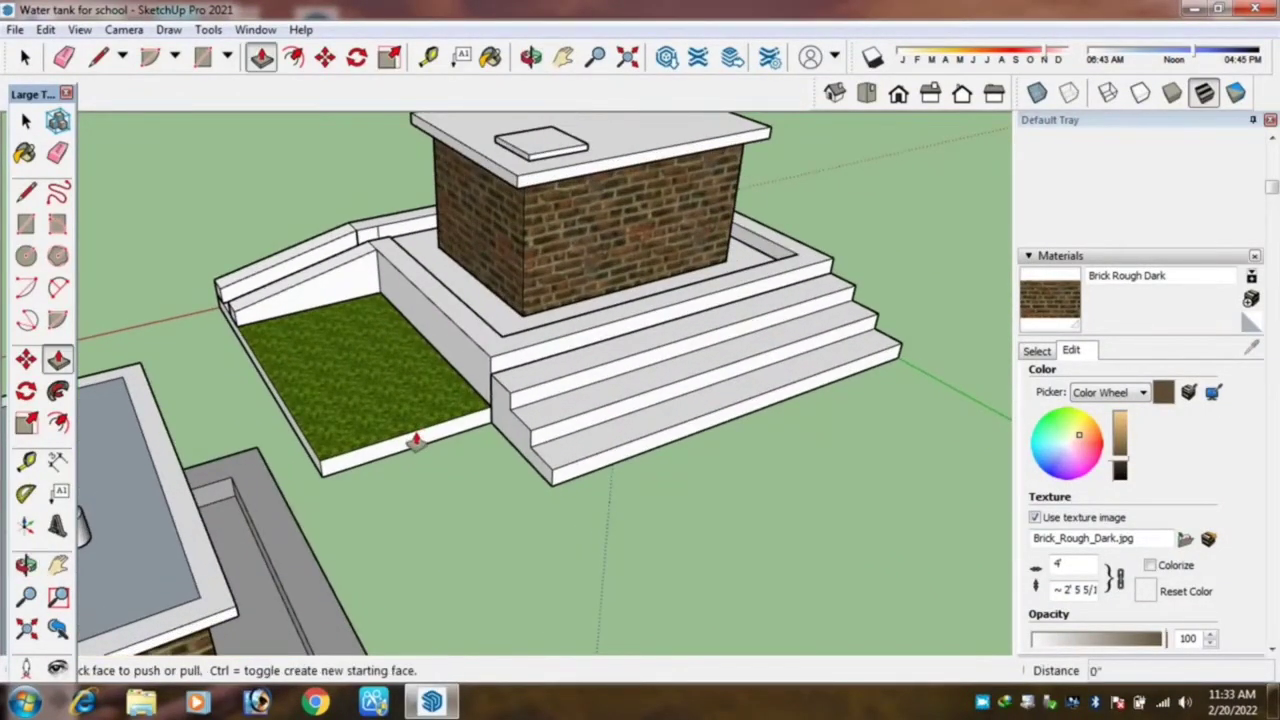
key("space")
double_click(420, 436)
key("p")
left_click_drag(486, 438, 578, 494)
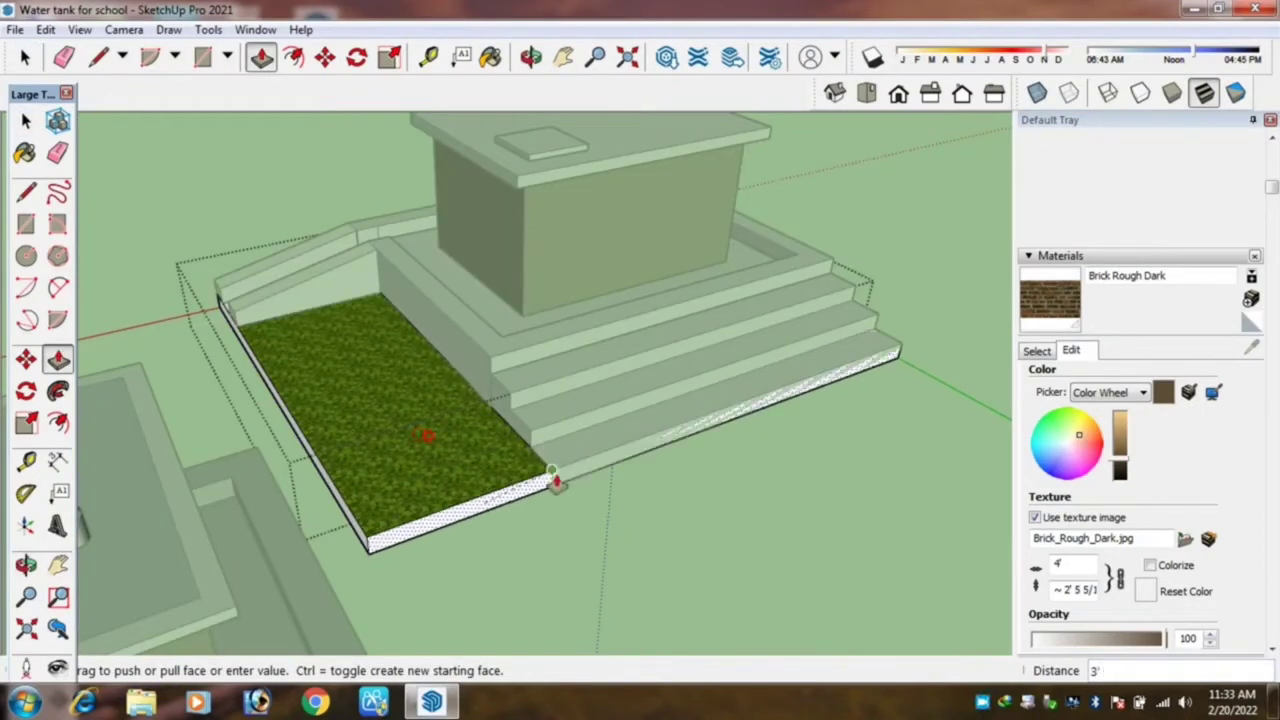
key("space")
scroll(450, 470, "down", 2)
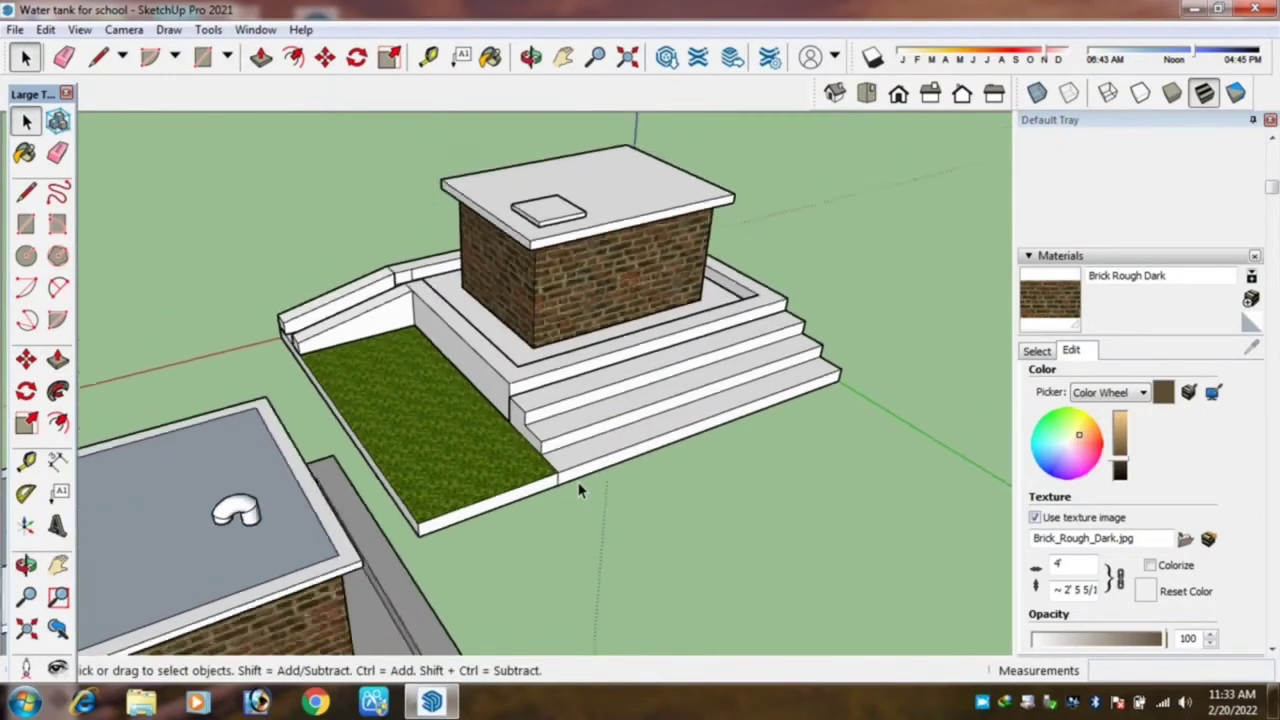
mouse_move(357, 449)
middle_mouse_down()
mouse_move(546, 498)
mouse_move(953, 490)
mouse_move(586, 334)
mouse_move(251, 437)
mouse_move(541, 422)
middle_mouse_up()
mouse_move(640, 455)
middle_mouse_down()
mouse_move(651, 357)
mouse_move(669, 343)
mouse_move(460, 430)
mouse_move(466, 470)
mouse_move(826, 500)
mouse_move(769, 486)
mouse_move(640, 346)
mouse_move(431, 229)
mouse_move(540, 292)
middle_mouse_up()
middle_click_drag(563, 395, 480, 350)
scroll(420, 320, "up", 3)
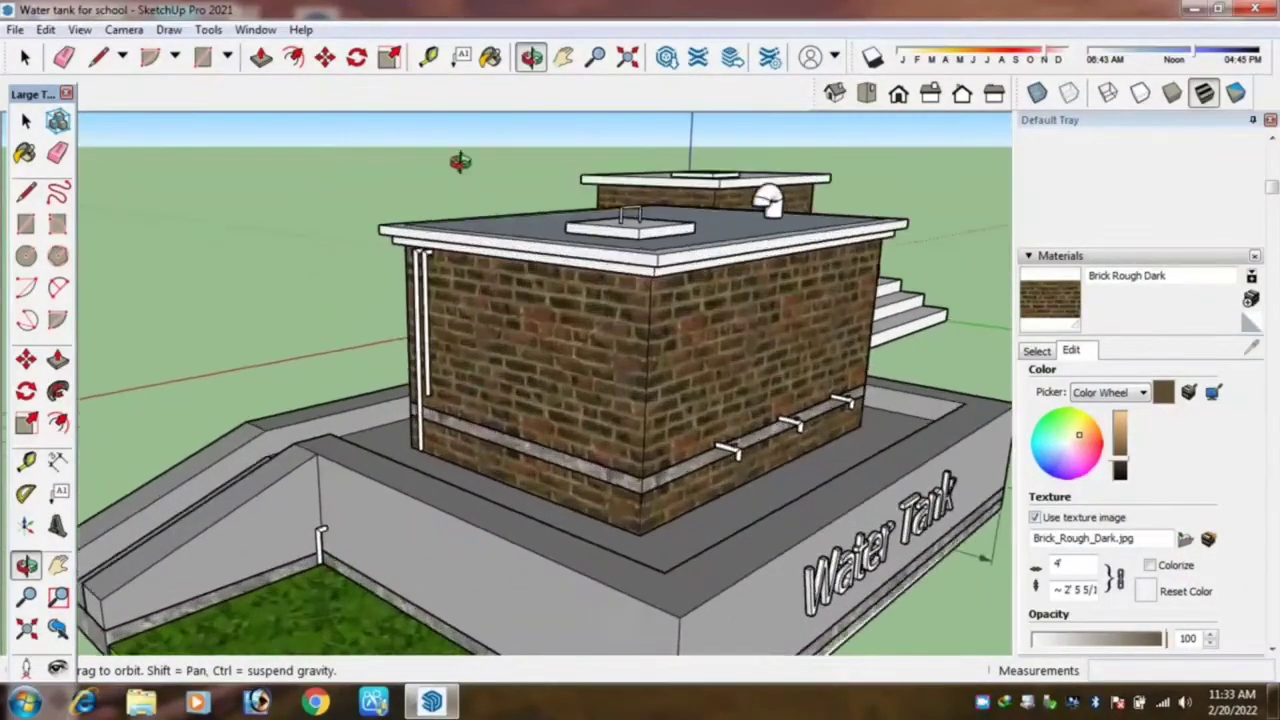
scroll(380, 300, "up", 3)
middle_click_drag(380, 300, 368, 295)
scroll(368, 295, "down", 3)
scroll(450, 298, "down", 2)
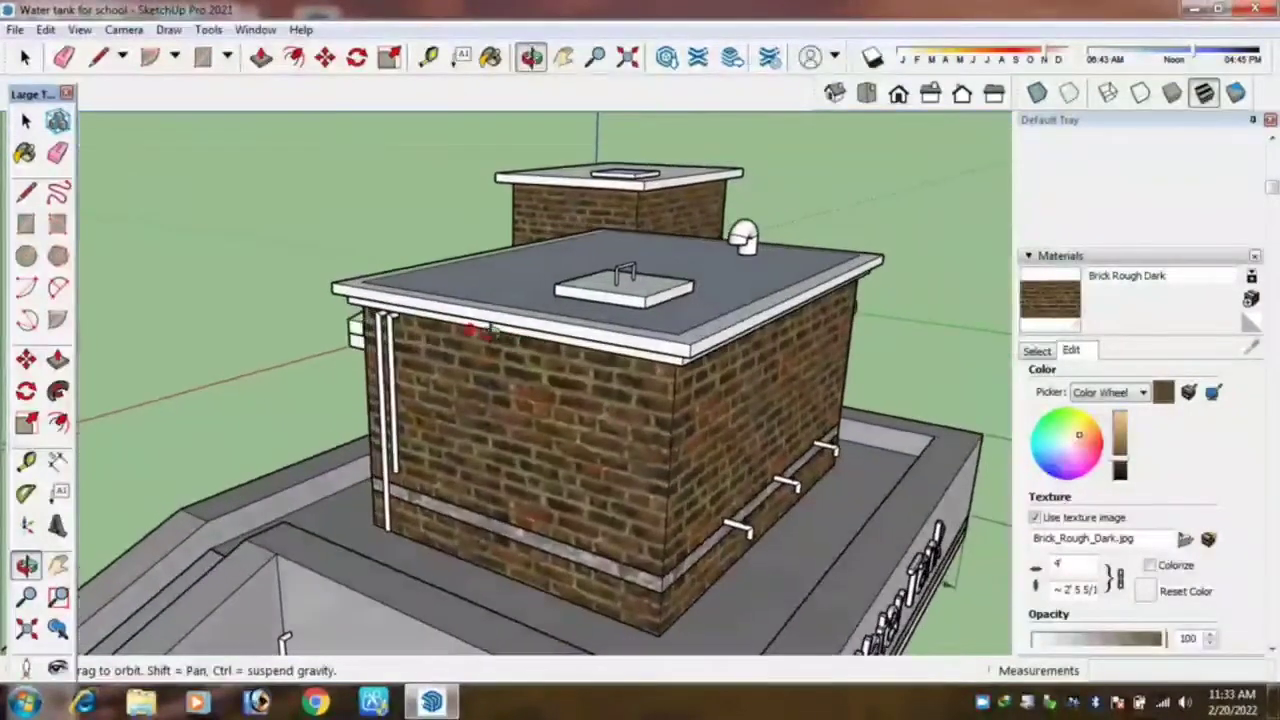
scroll(520, 300, "down", 2)
scroll(567, 302, "down", 2)
mouse_move(567, 302)
middle_mouse_down()
mouse_move(883, 374)
mouse_move(787, 361)
middle_mouse_up()
scroll(445, 255, "up", 2)
scroll(437, 280, "up", 2)
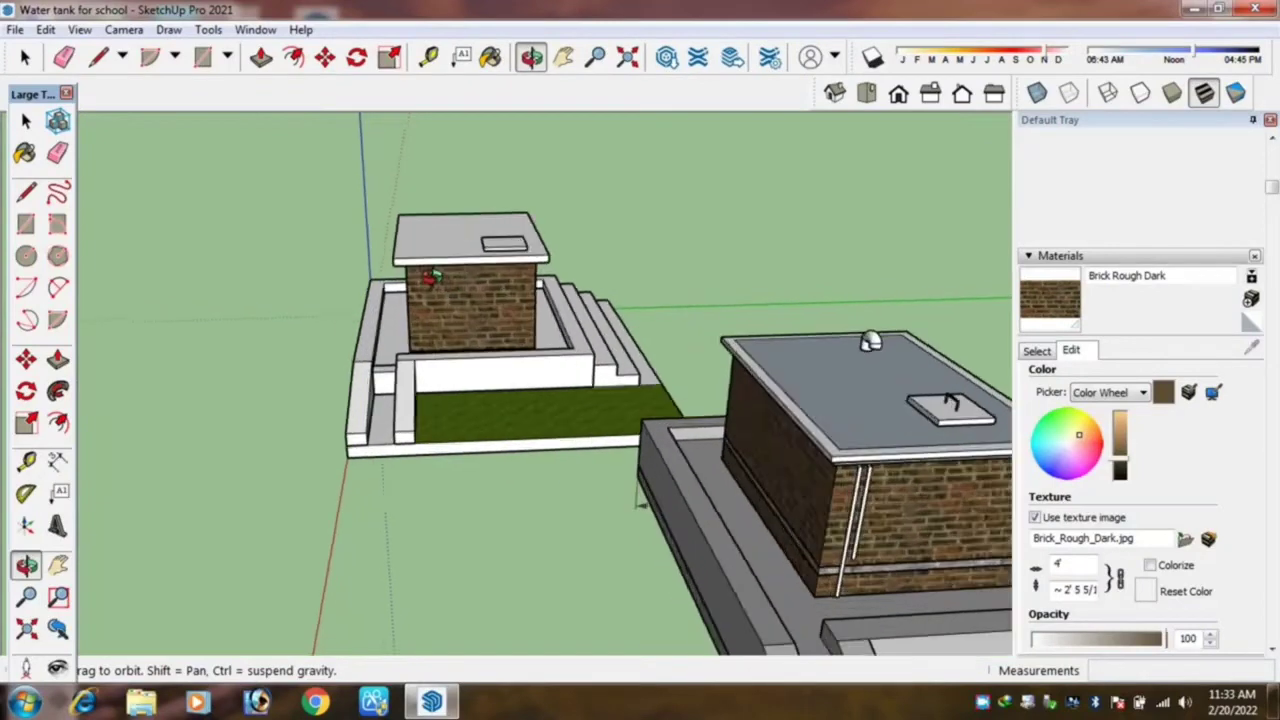
scroll(423, 285, "up", 2)
scroll(415, 272, "up", 2)
left_click_drag(425, 268, 360, 165)
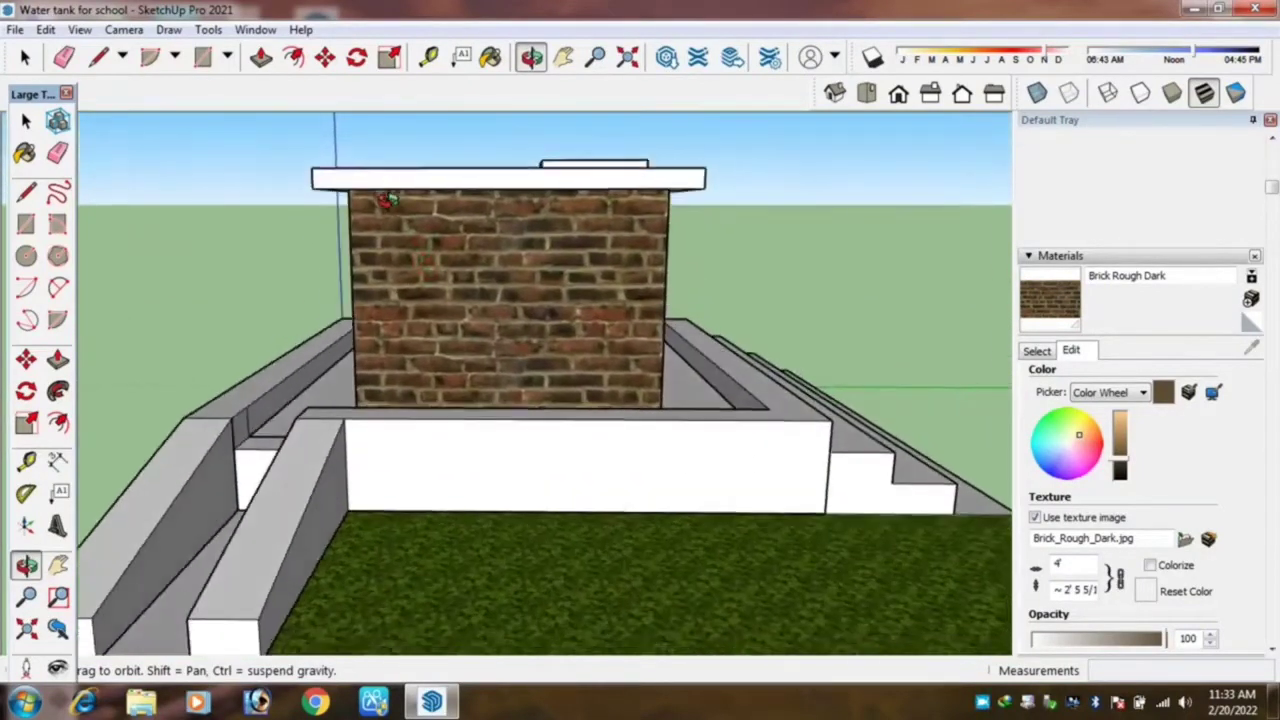
scroll(360, 165, "up", 2)
scroll(395, 190, "up", 2)
scroll(400, 193, "up", 1)
scroll(400, 192, "up", 1)
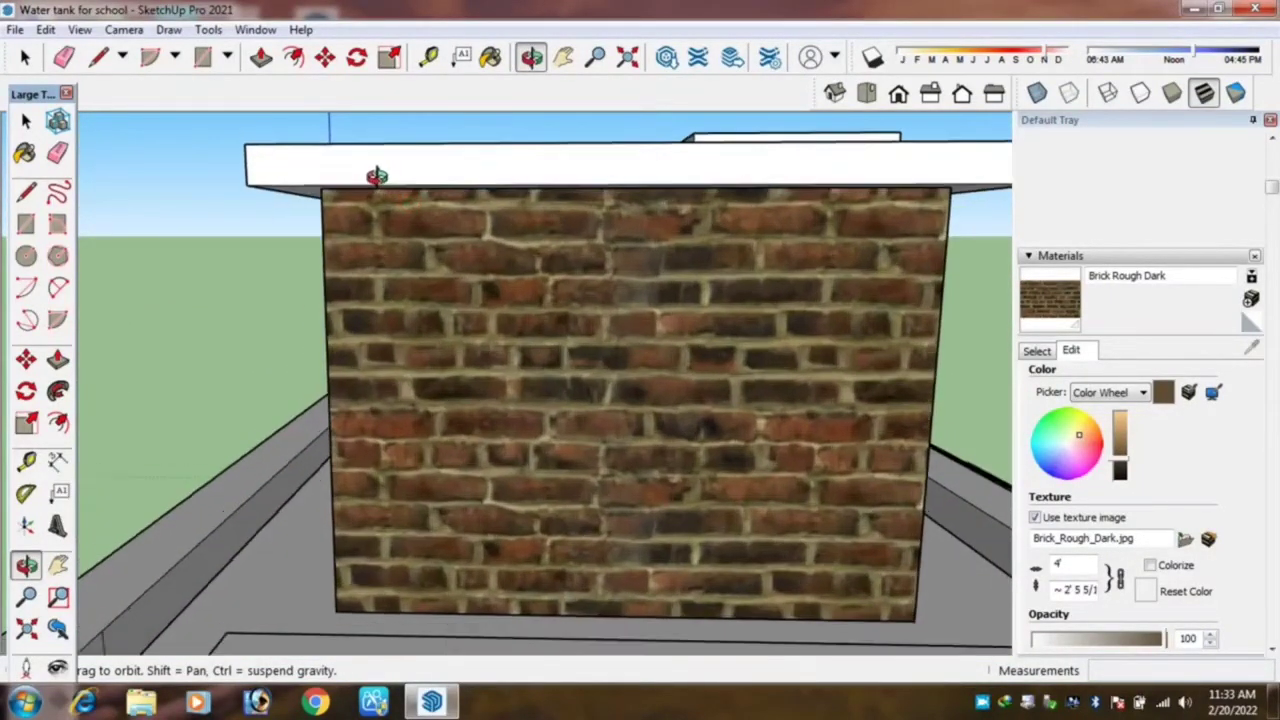
scroll(400, 191, "up", 2)
scroll(400, 190, "up", 2)
key("t")
scroll(400, 190, "up", 1)
scroll(434, 209, "up", 1)
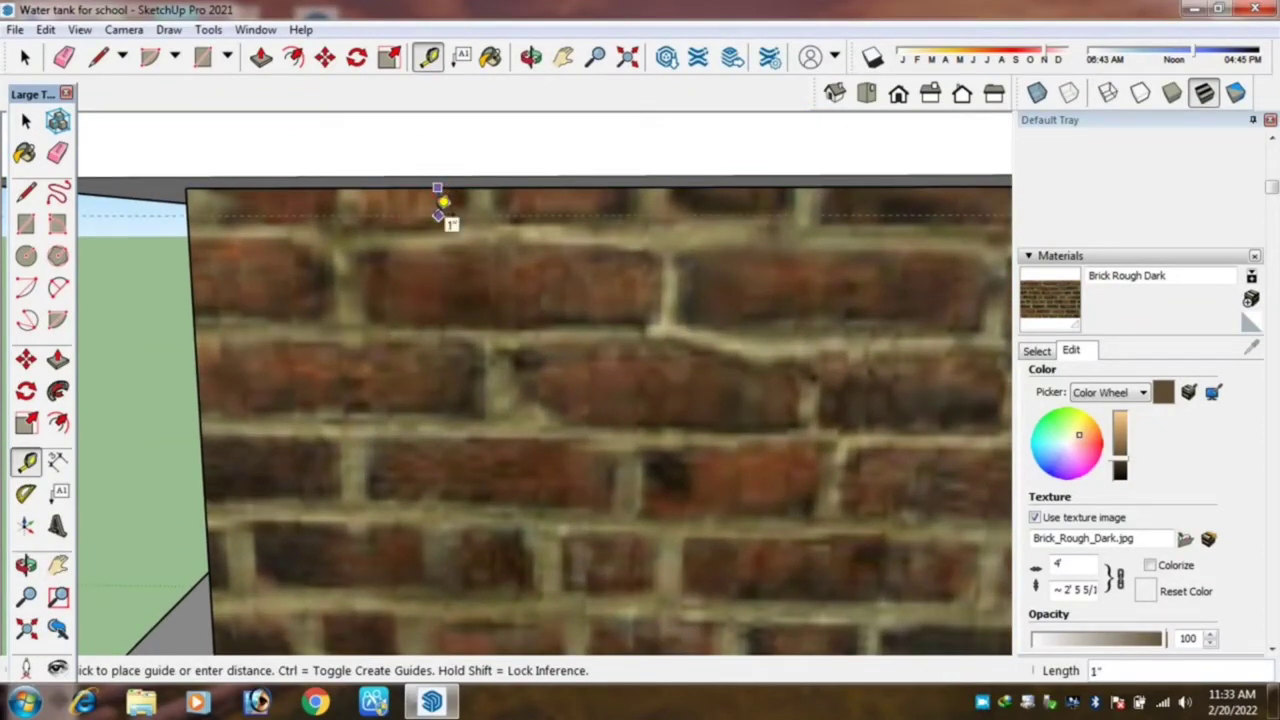
Place a horizontal guide measured down from the brick wall's top edge.
key("Return")
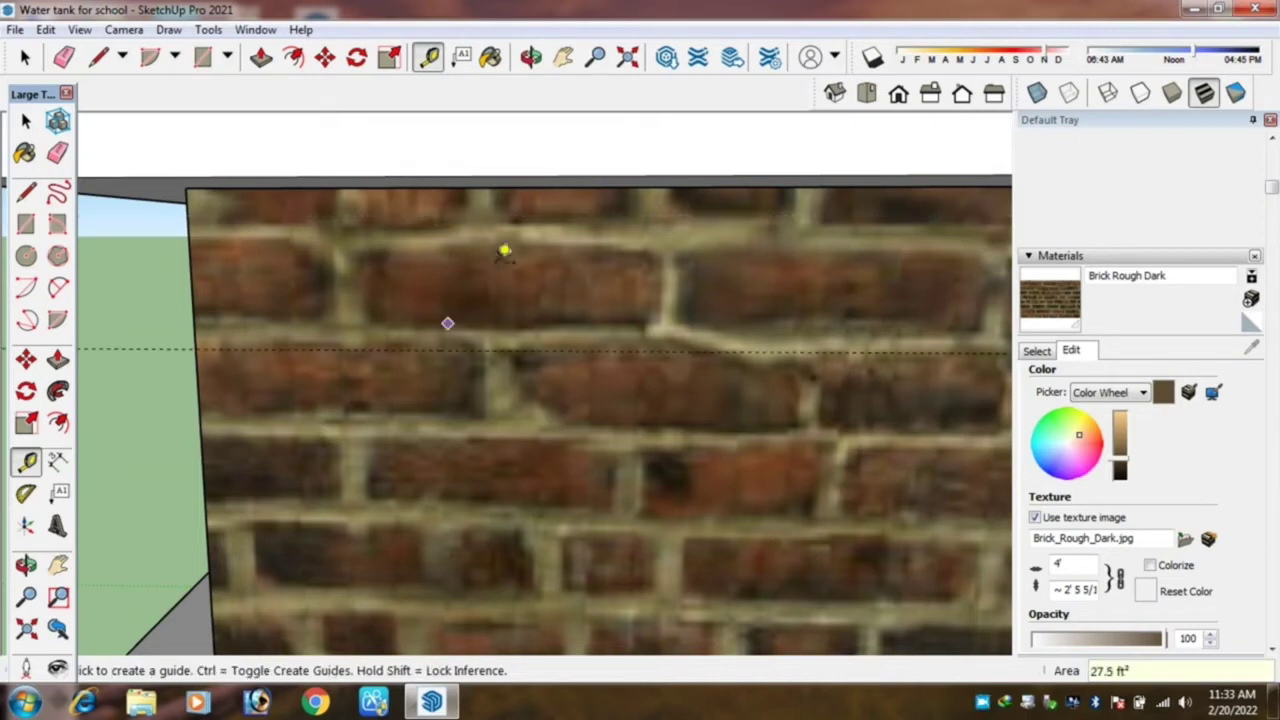
scroll(530, 290, "down", 2)
scroll(540, 323, "down", 1)
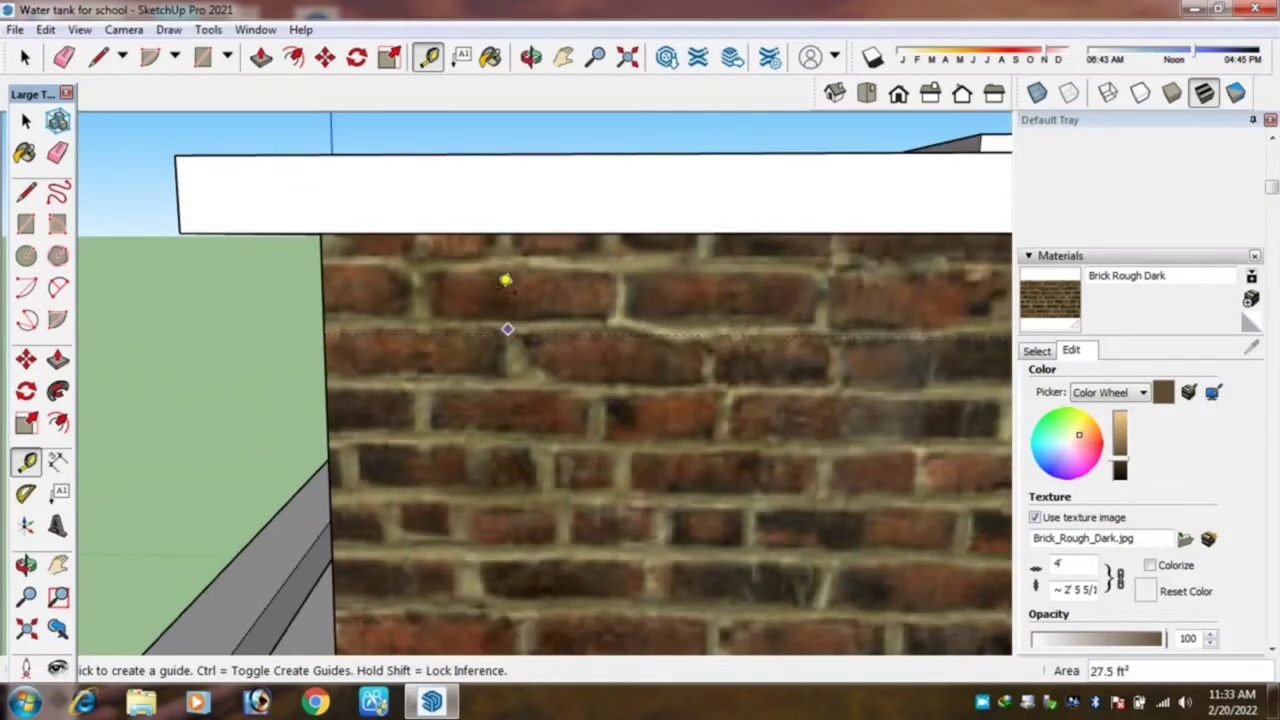
left_click(485, 233)
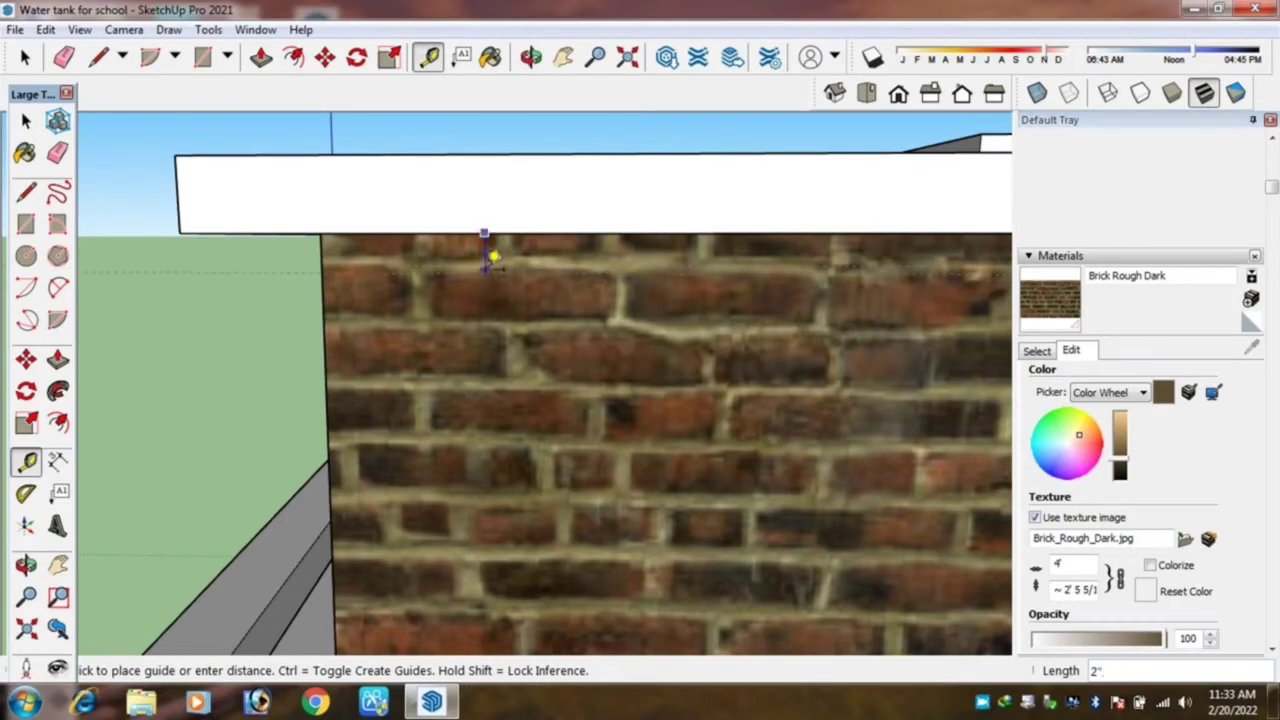
key("Return")
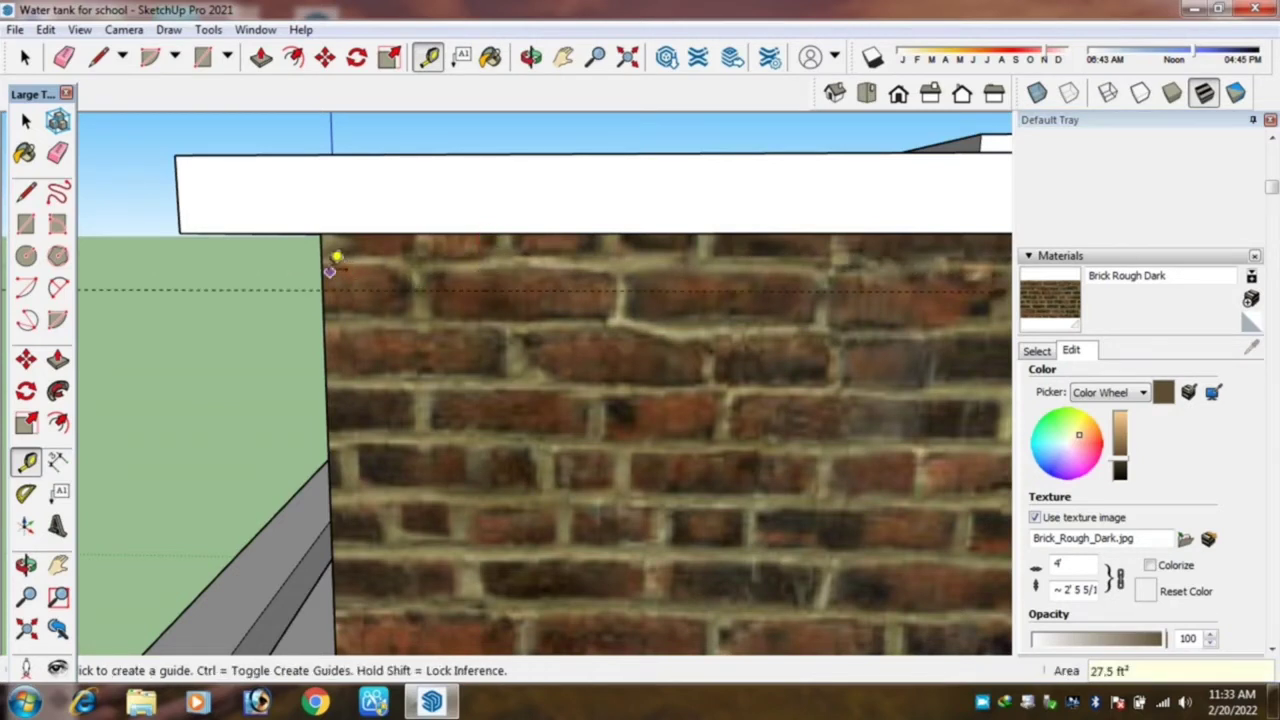
Add a vertical guide 1' in from the wall's side edge, crossing the first.
left_click(323, 269)
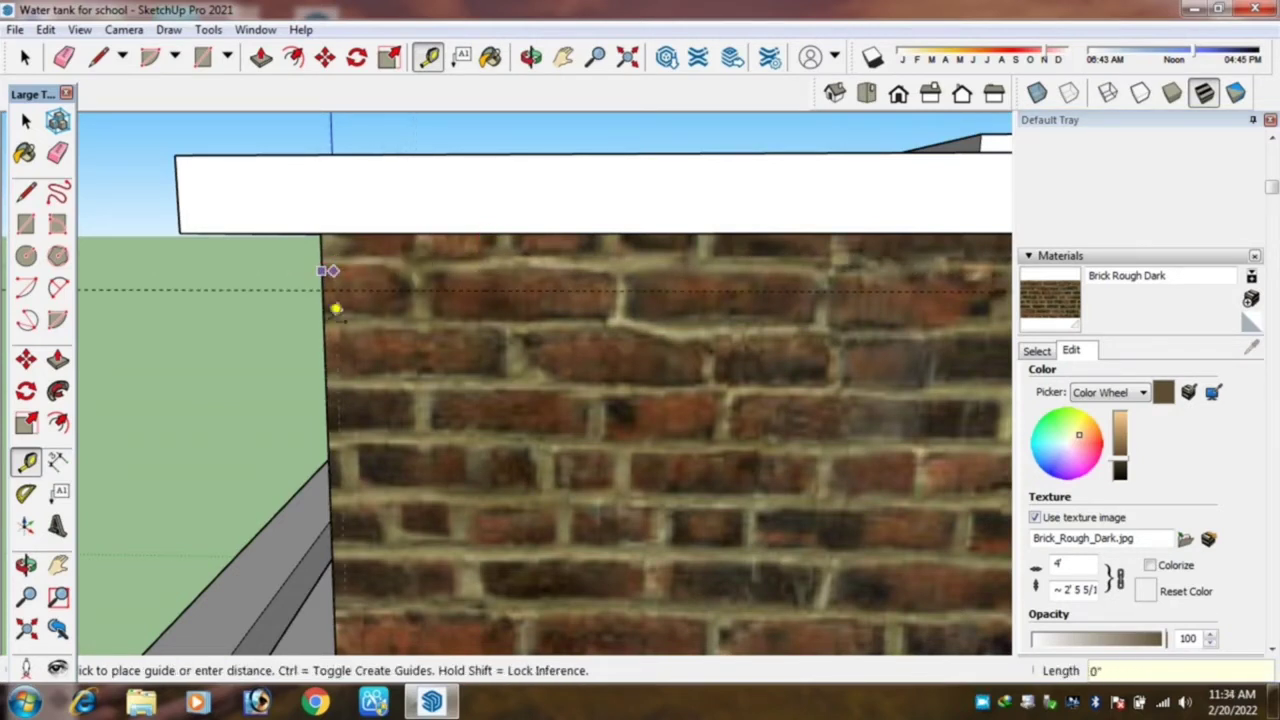
type("1'")
left_click(397, 303)
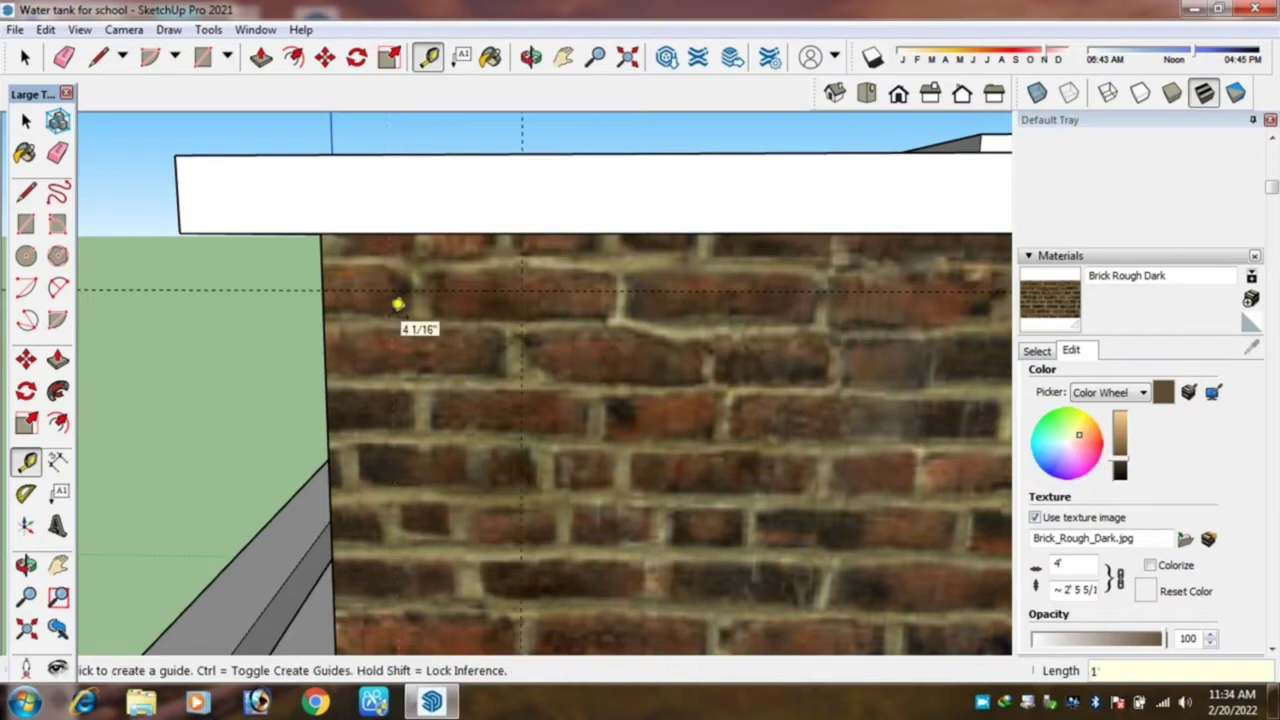
scroll(631, 343, "down", 2)
scroll(543, 360, "down", 2)
scroll(541, 356, "down", 2)
scroll(545, 330, "up", 2)
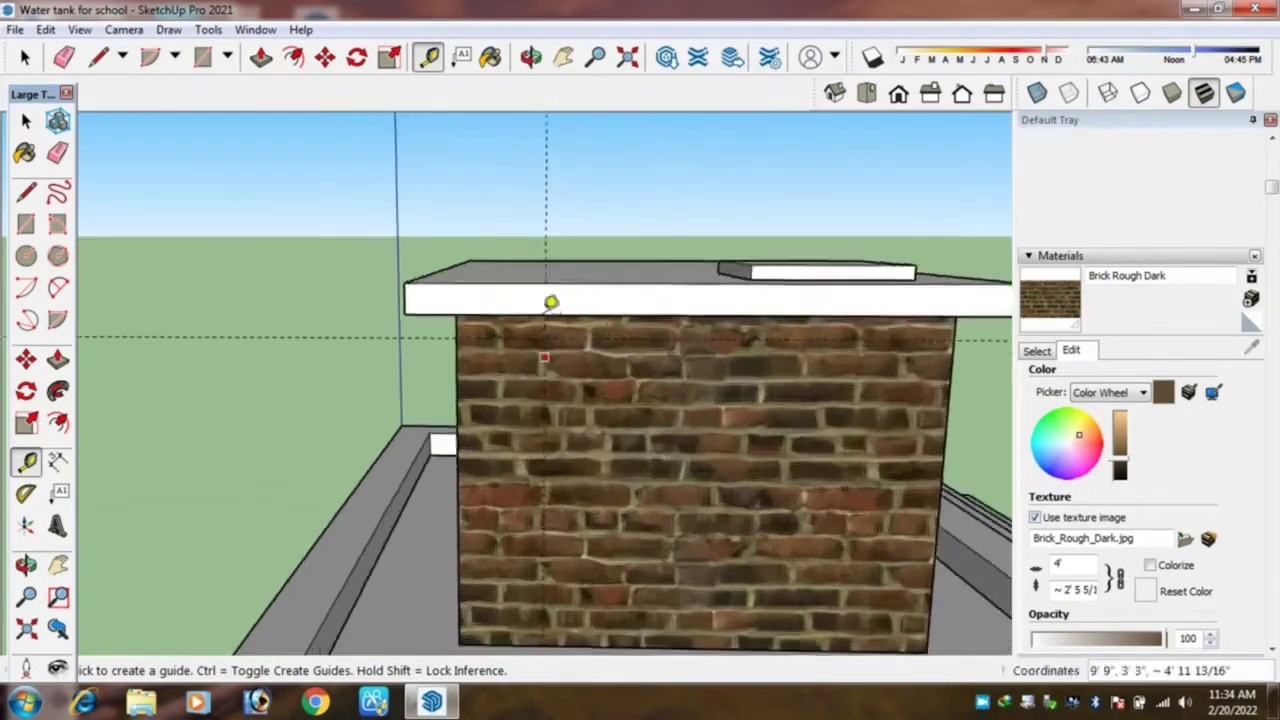
scroll(551, 310, "up", 2)
scroll(551, 340, "up", 2)
scroll(554, 353, "up", 2)
Draw a small circle centred on the guide intersection on the brick wall.
key("c")
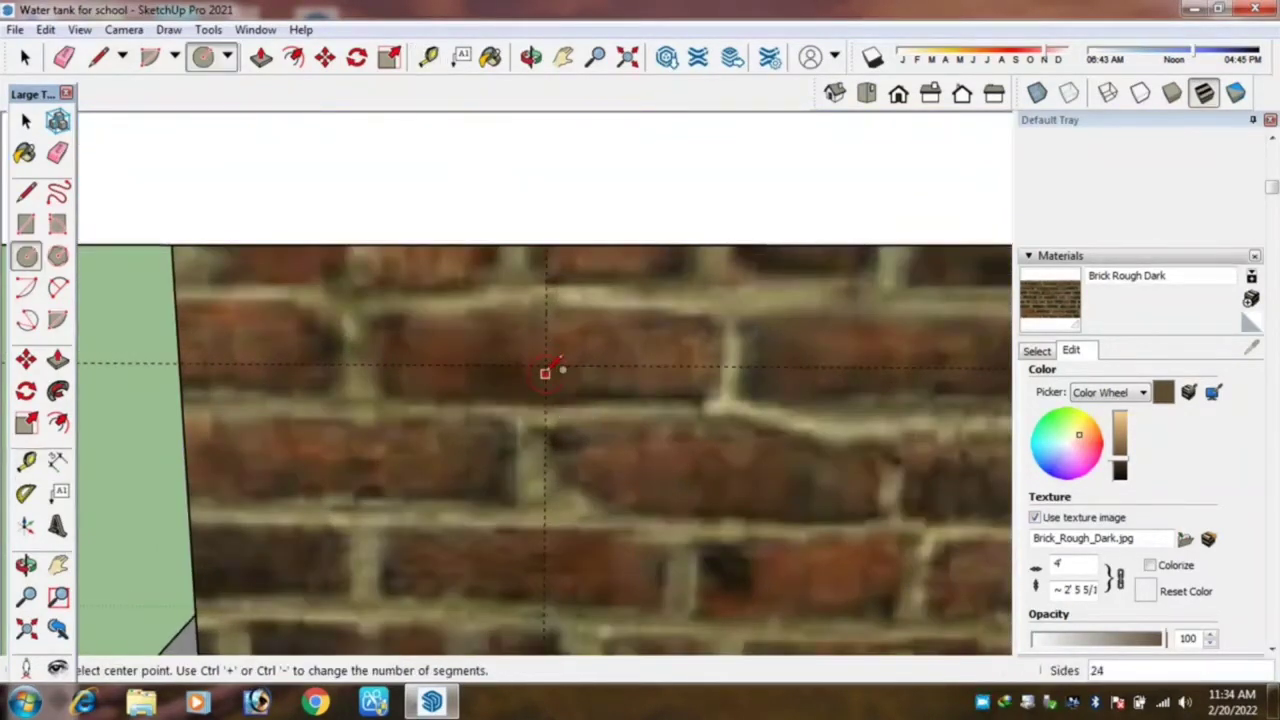
scroll(546, 366, "up", 2)
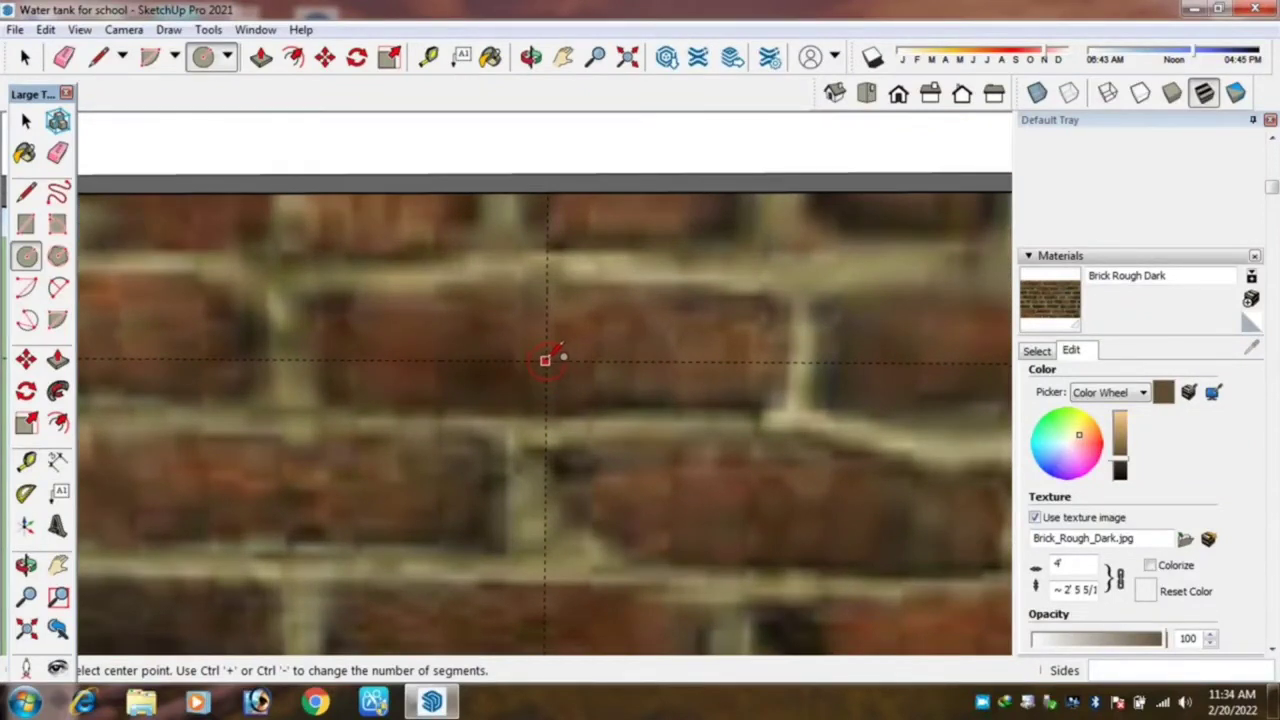
left_click(545, 360)
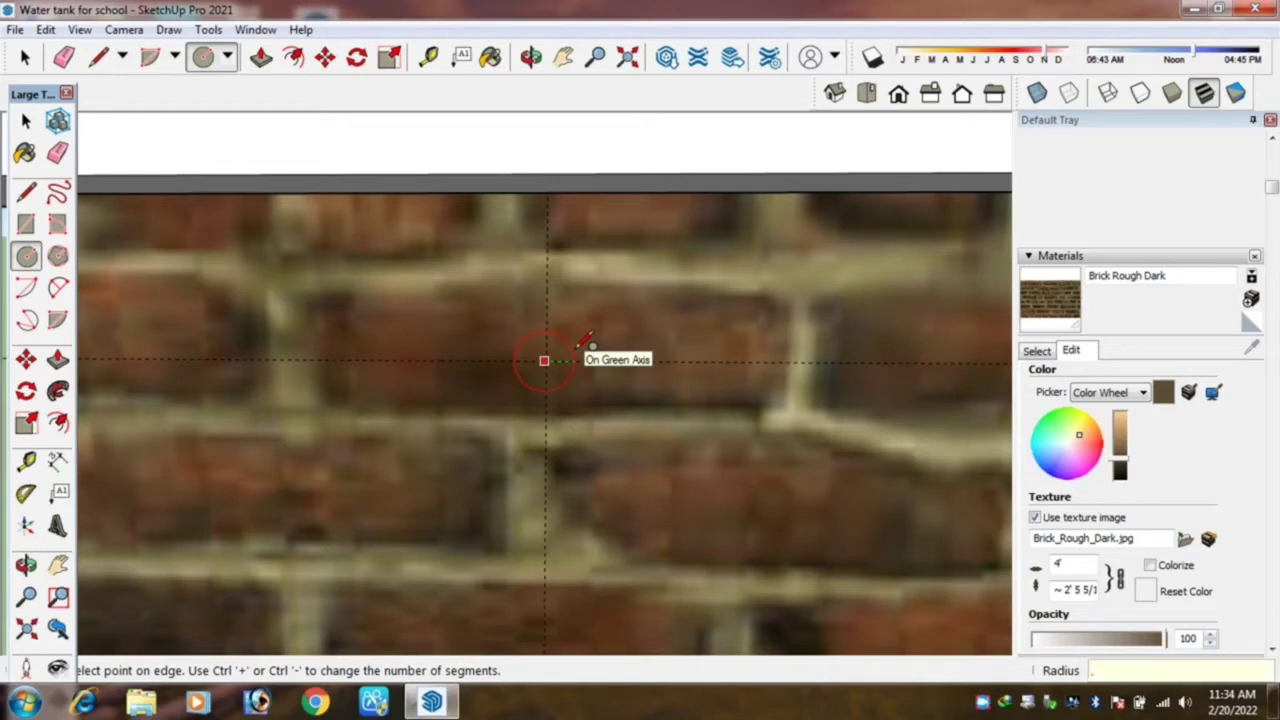
left_click(576, 344)
Select the circle face with its edge and make it a group.
key("space")
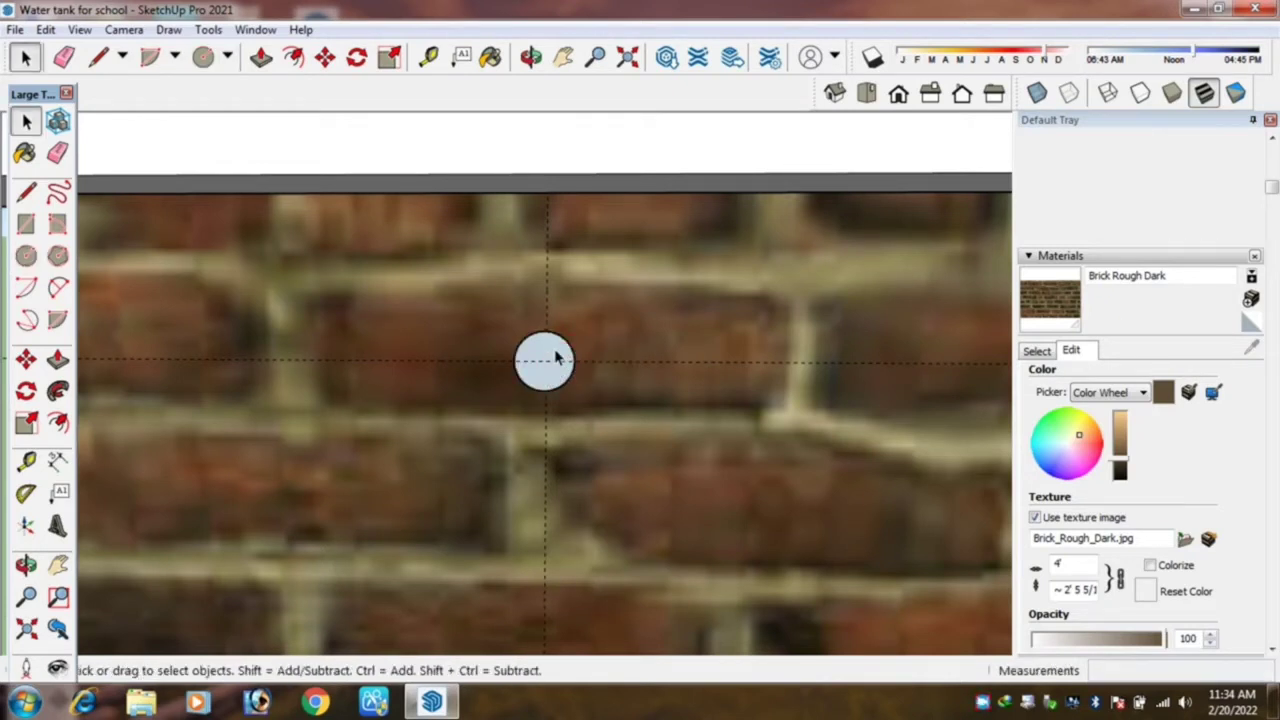
right_click(558, 350)
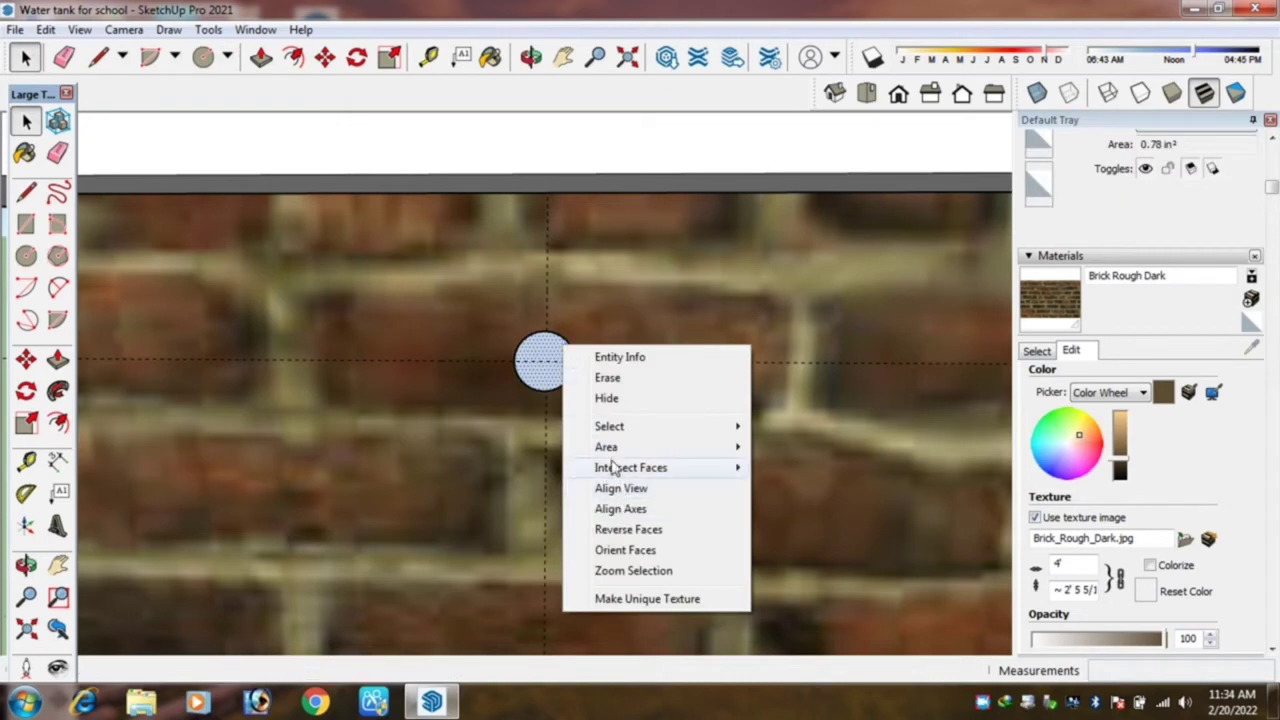
right_click(531, 348)
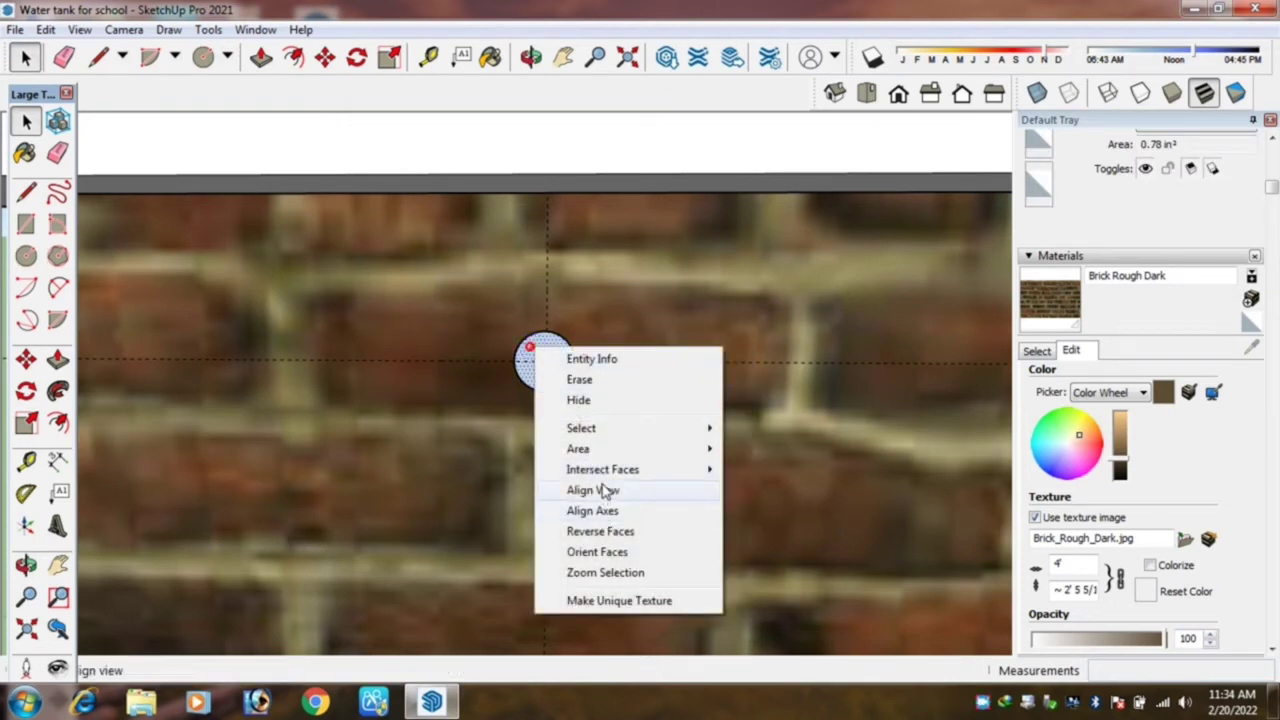
right_click(530, 369)
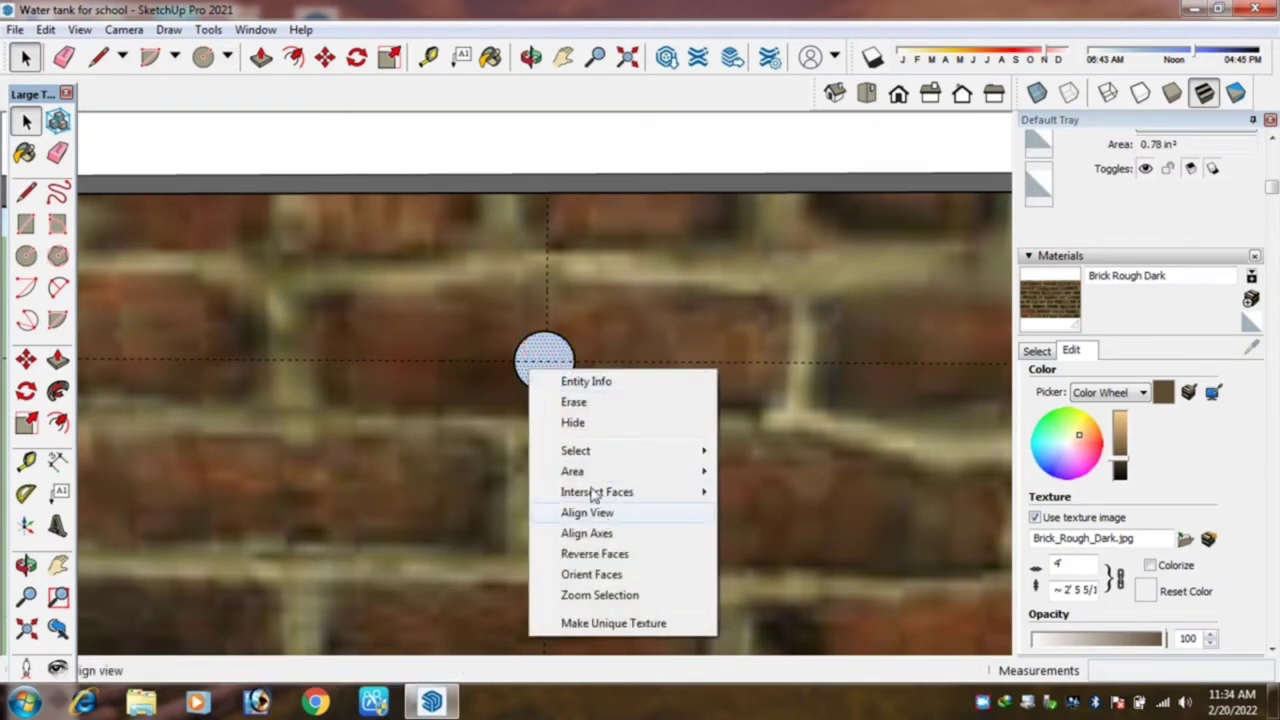
left_click(538, 360)
double_click(541, 357)
right_click(541, 352)
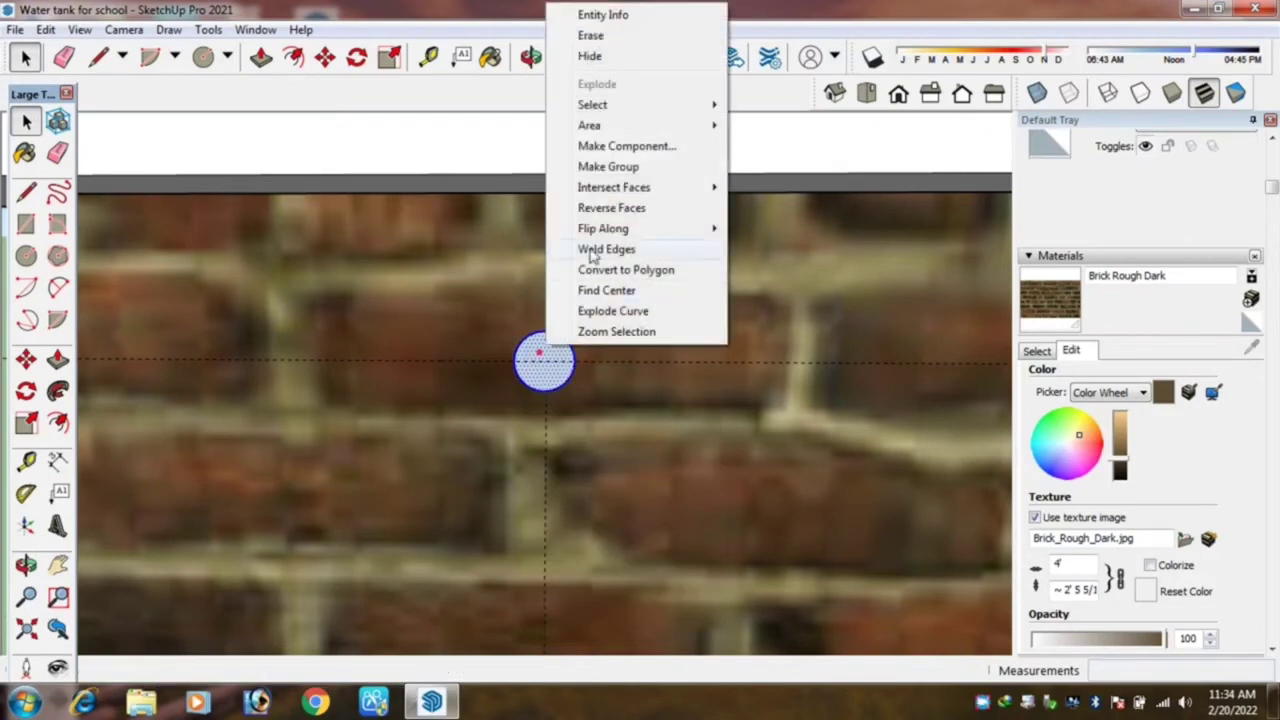
left_click(608, 166)
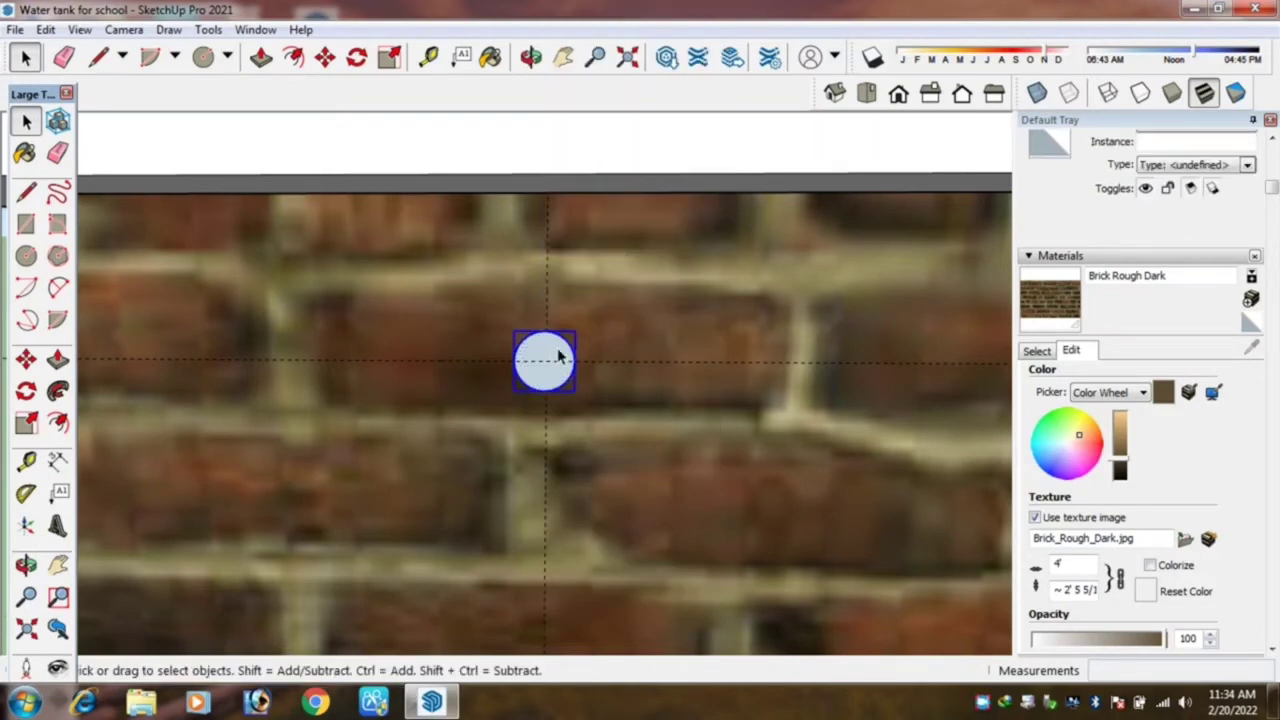
scroll(566, 358, "down", 1)
scroll(580, 375, "down", 2)
mouse_move(560, 415)
middle_mouse_down()
mouse_move(388, 432)
mouse_move(280, 346)
mouse_move(286, 297)
mouse_move(263, 346)
mouse_move(279, 376)
middle_mouse_up()
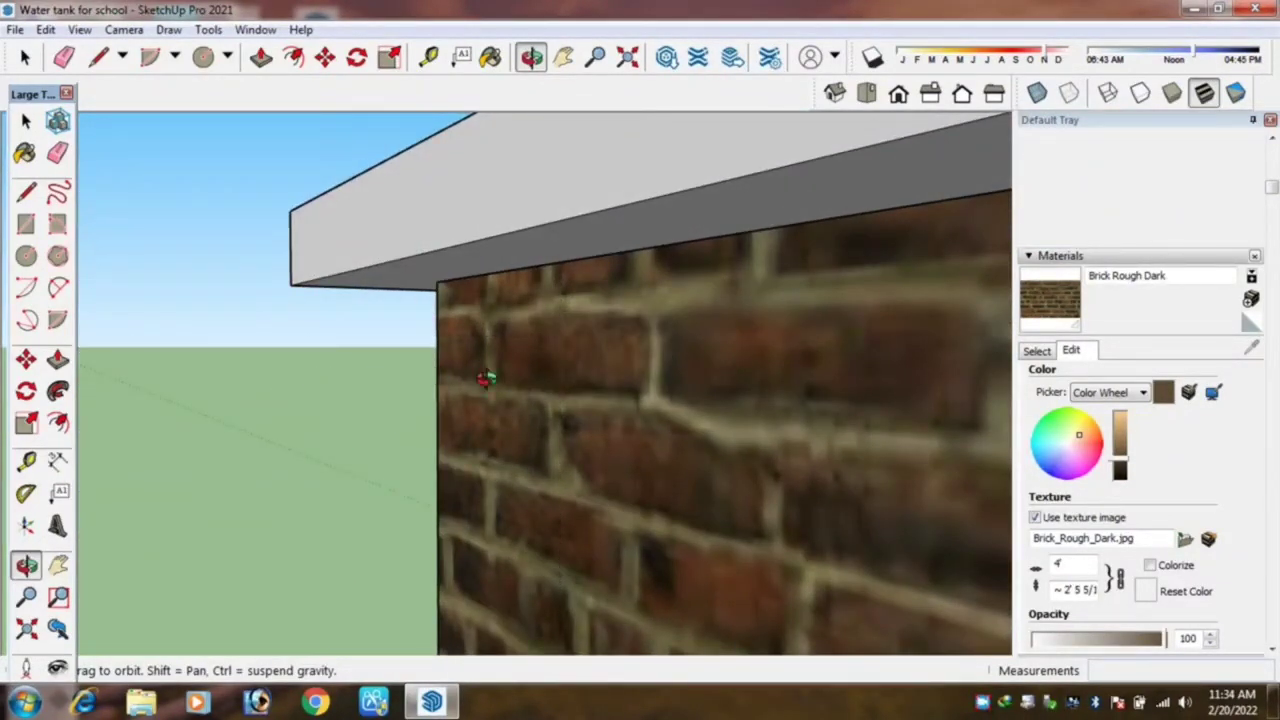
Place guides 3" below the slab edge and in from the wall's side edge.
key("t")
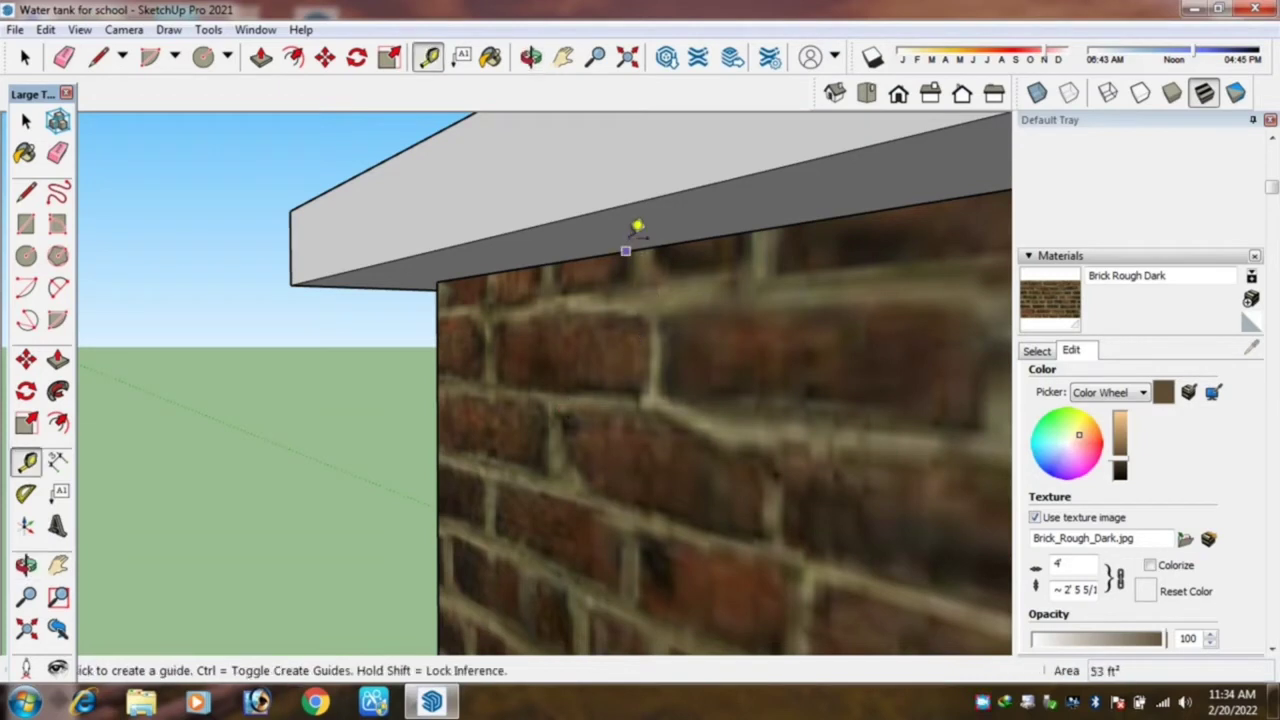
left_click(636, 248)
type("3")
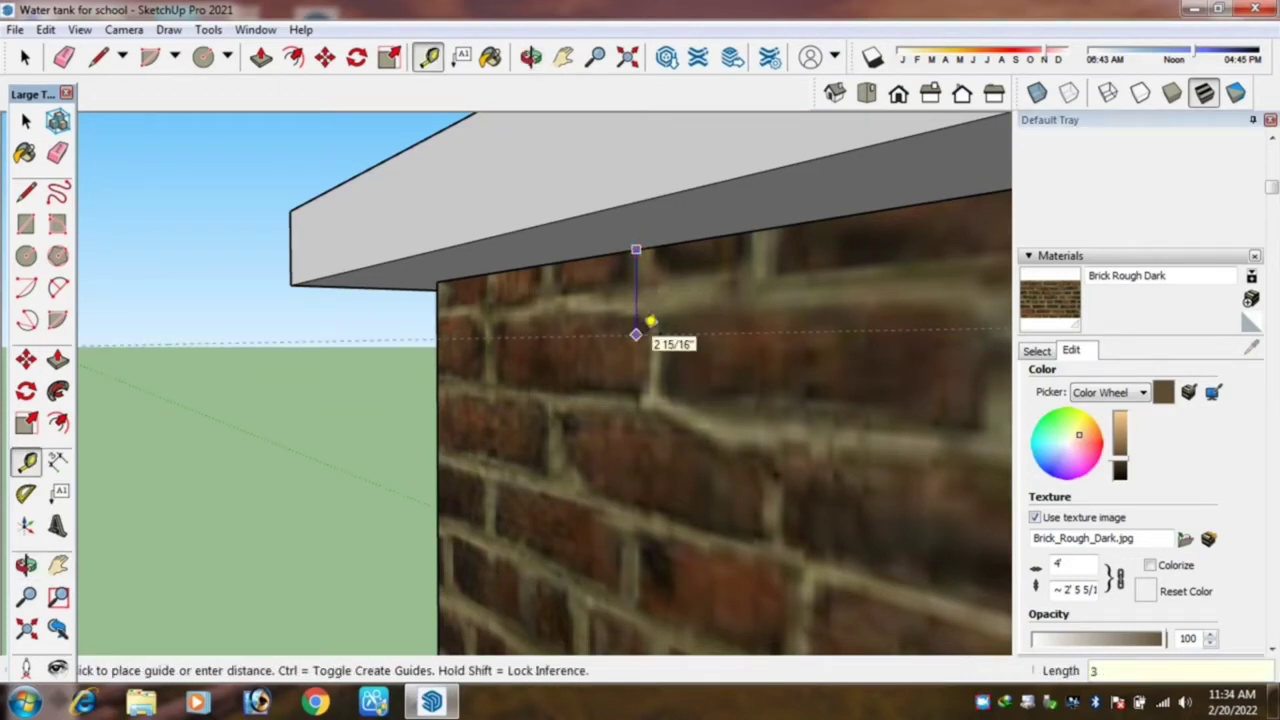
key("Return")
left_click(437, 408)
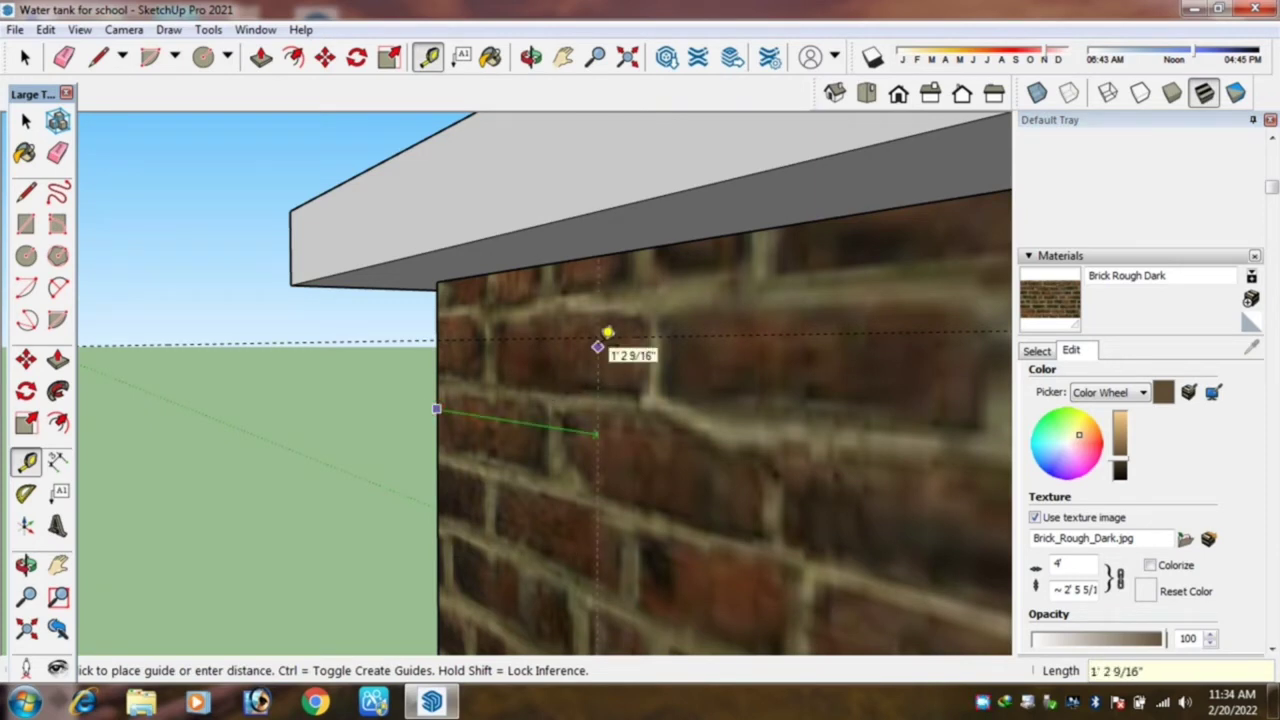
left_click(597, 346)
Draw a 1 1/4"-radius circle at the new guide crossing.
key("c")
scroll(530, 345, "up", 1)
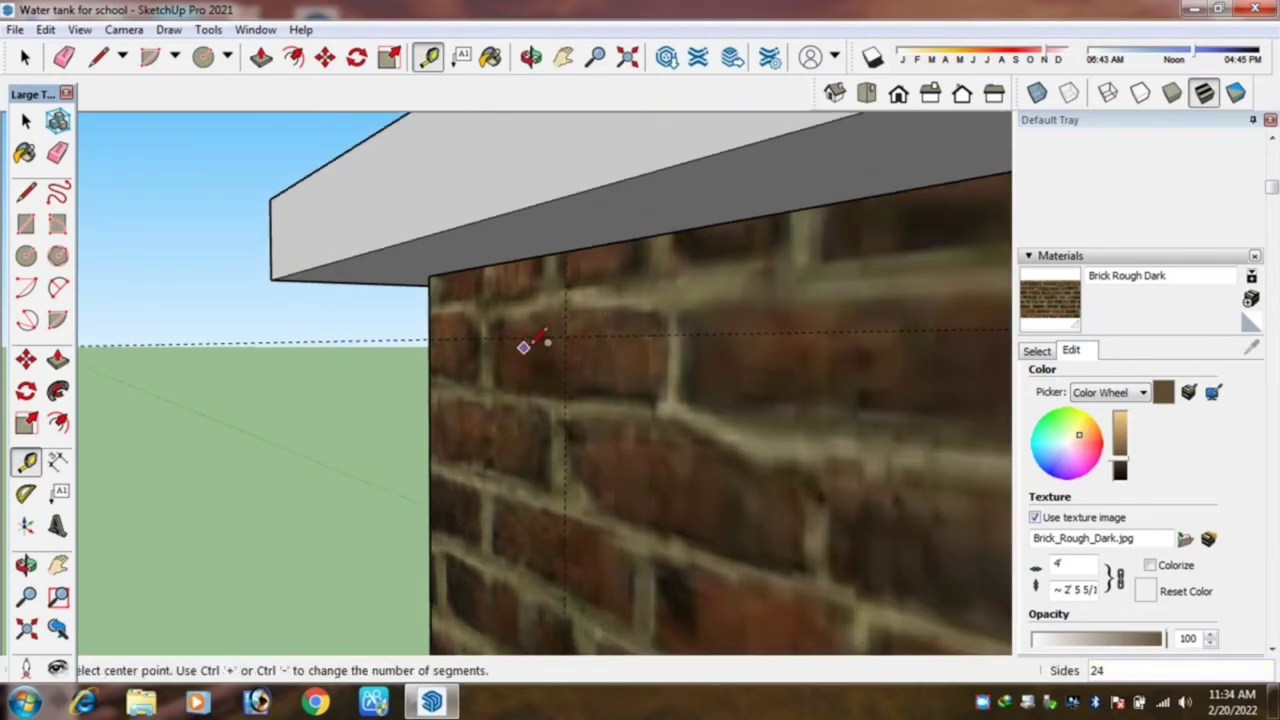
left_click(566, 336)
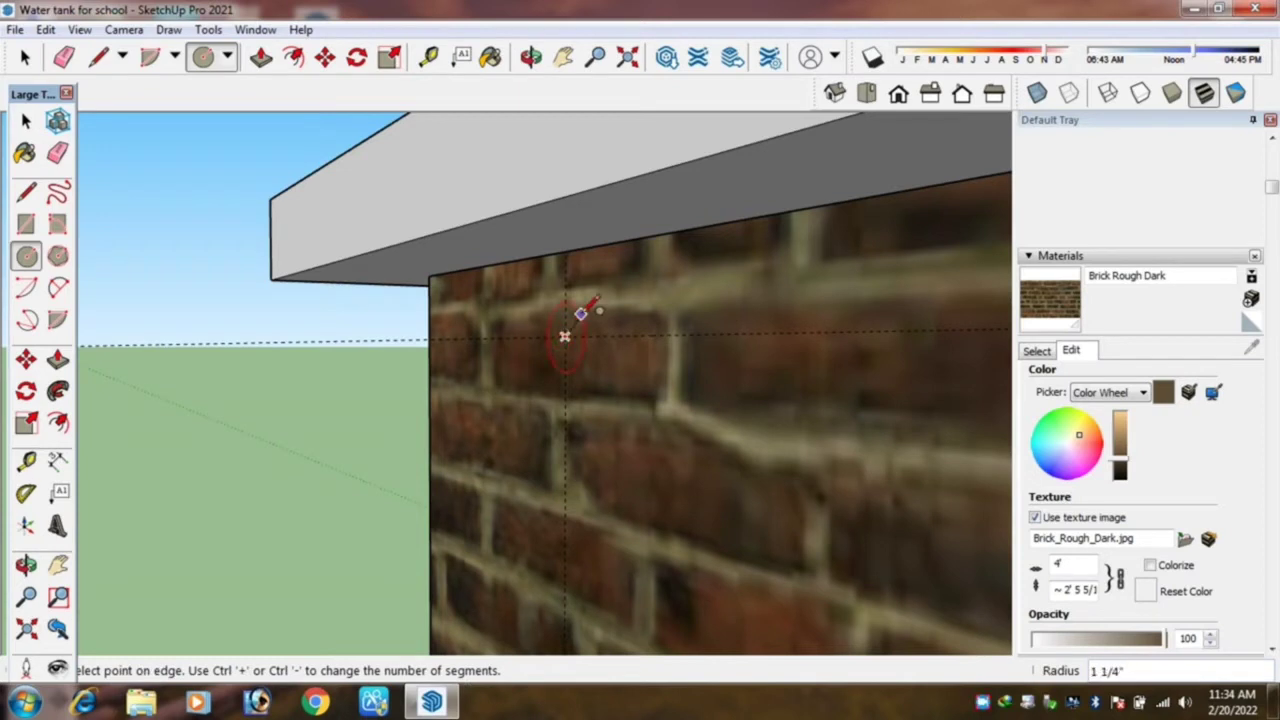
key("Return")
scroll(572, 340, "up", 1)
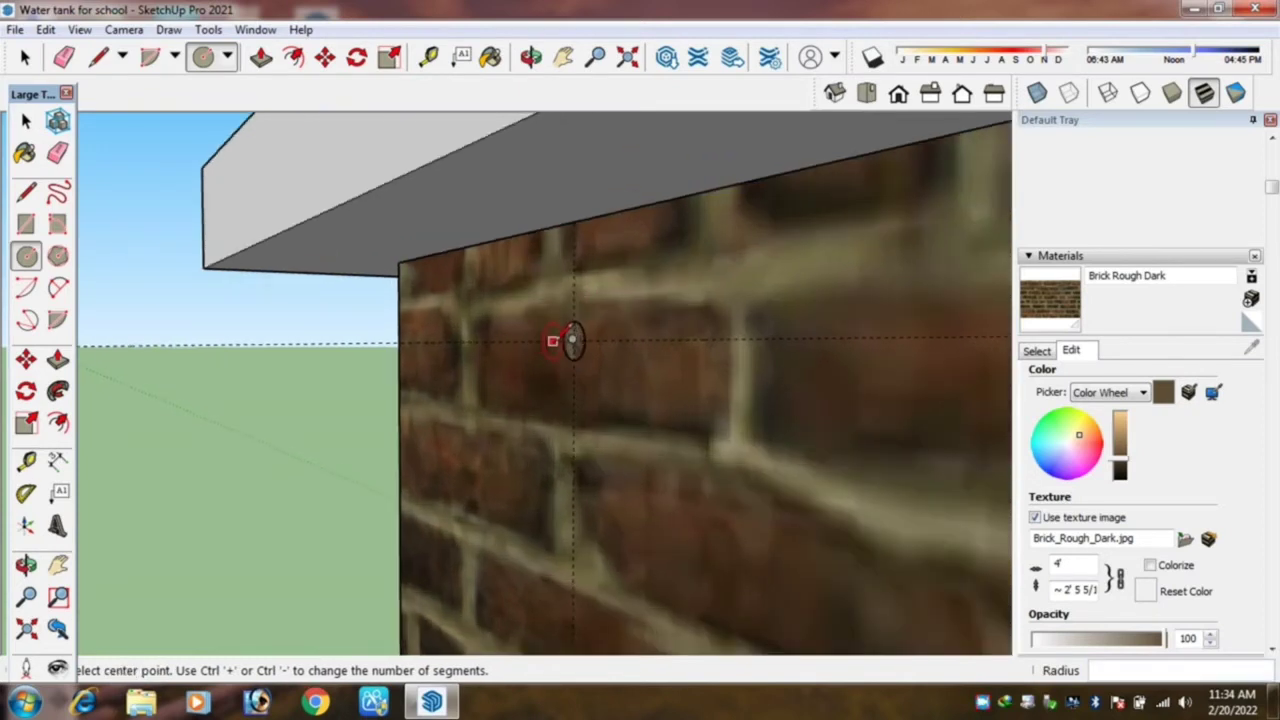
key("space")
Make the new circle a group and open it for editing.
right_click(577, 340)
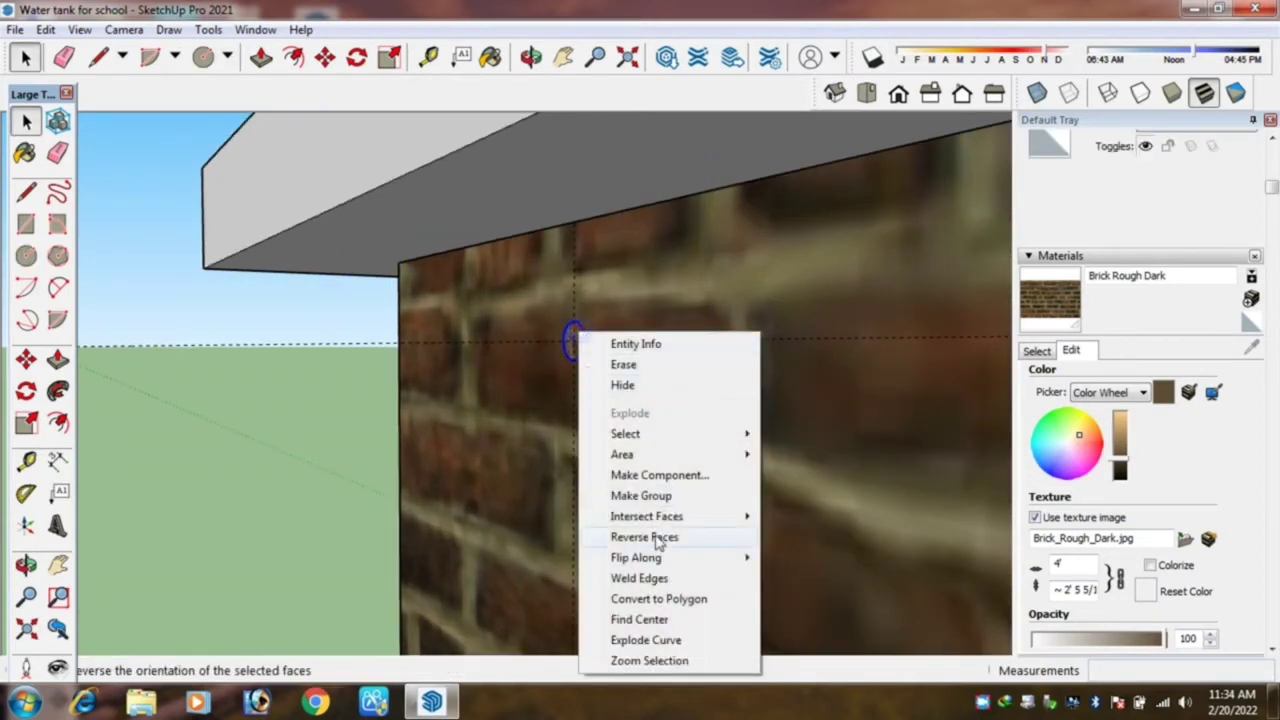
left_click(652, 494)
scroll(575, 342, "down", 1)
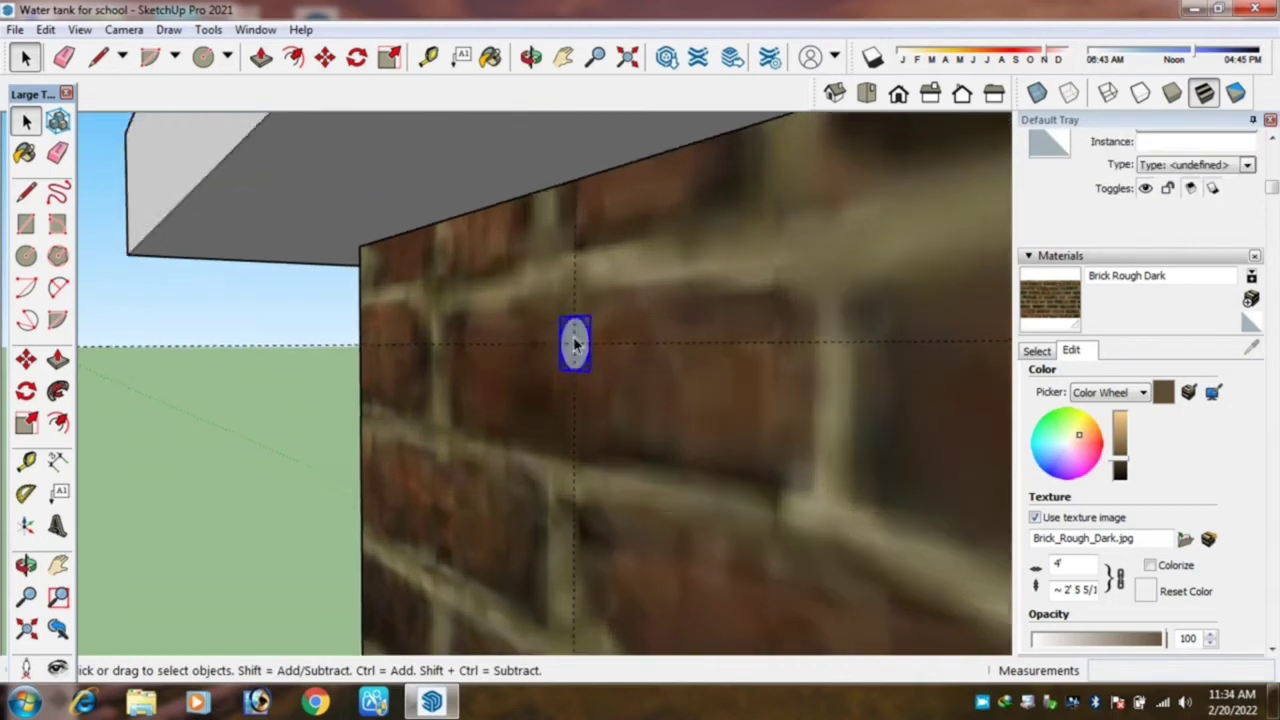
scroll(575, 342, "down", 1)
double_click(577, 340)
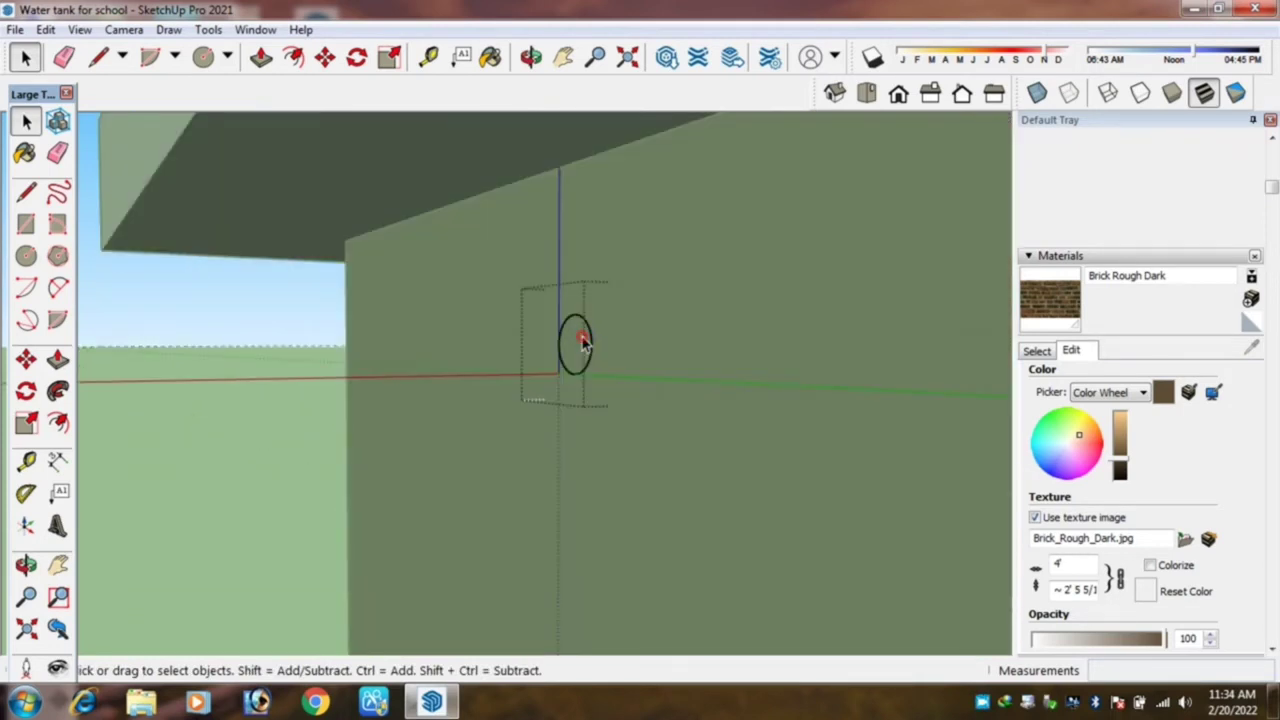
Draw a line from the circle's centre down to the base of the wall.
key("l")
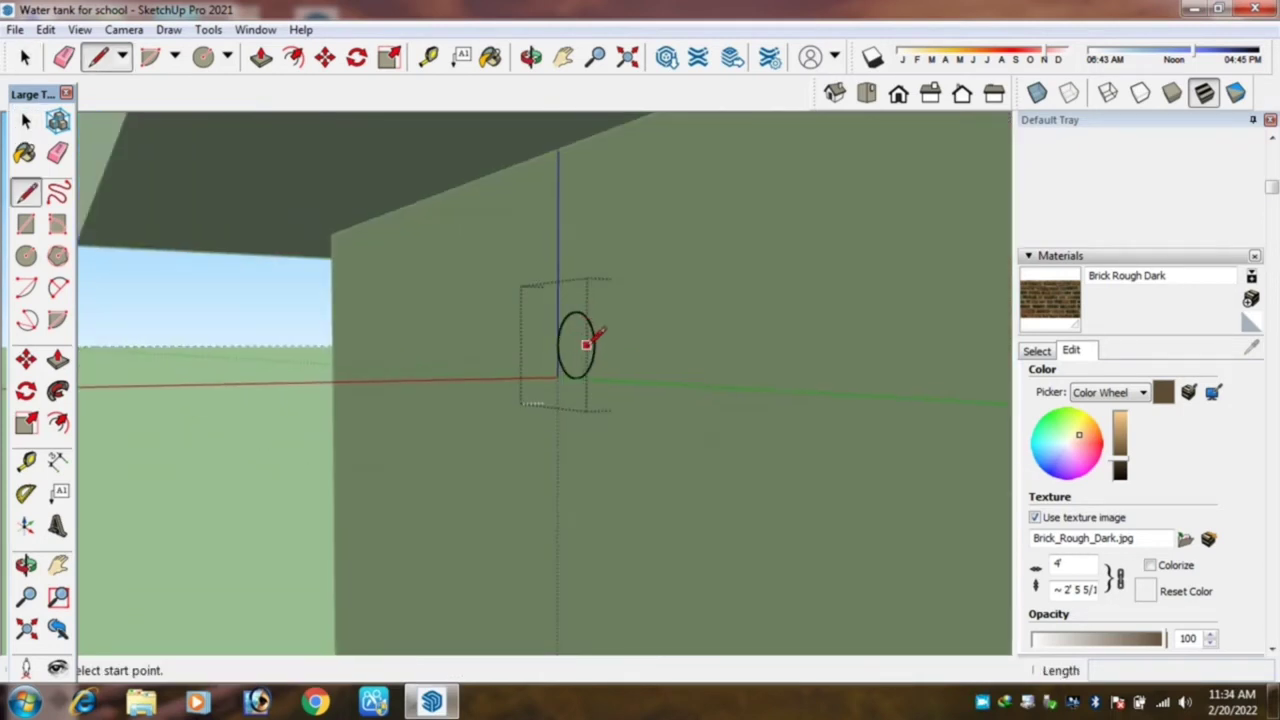
scroll(576, 345, "down", 1)
mouse_move(563, 368)
middle_mouse_down()
mouse_move(634, 394)
mouse_move(606, 349)
mouse_move(623, 320)
middle_mouse_up()
scroll(613, 337, "up", 2)
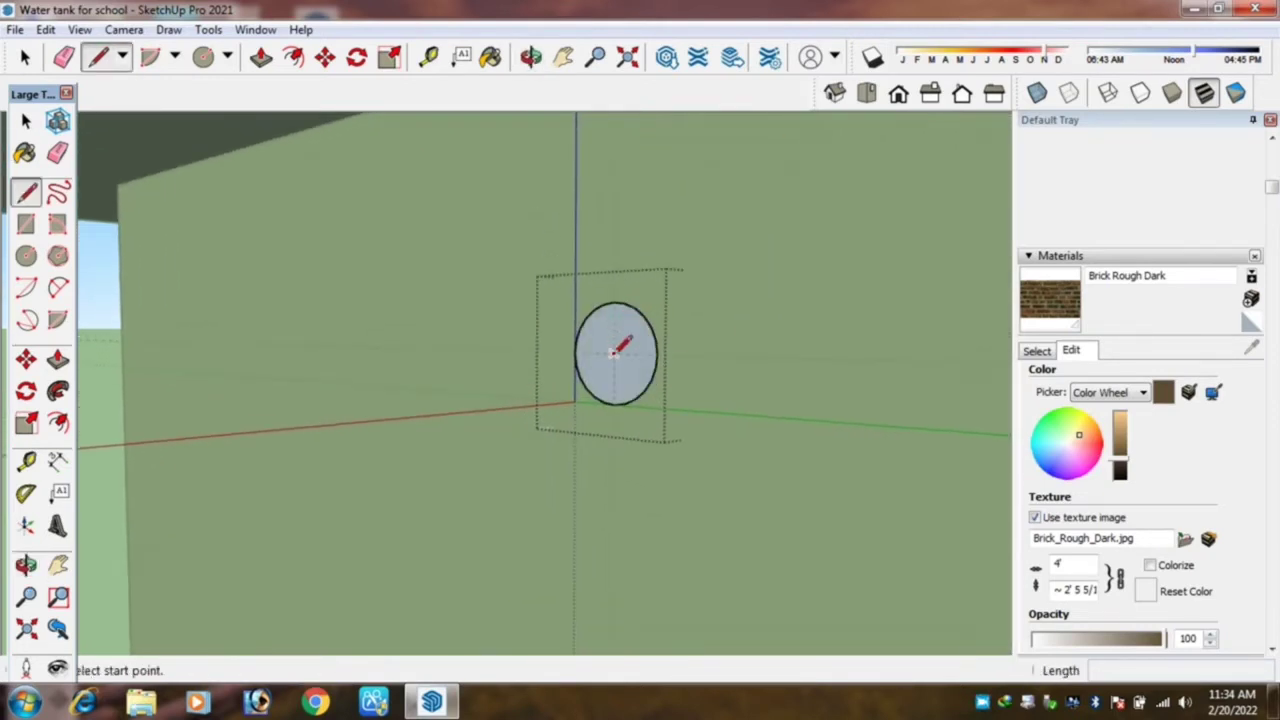
left_click(613, 352)
scroll(612, 350, "down", 1)
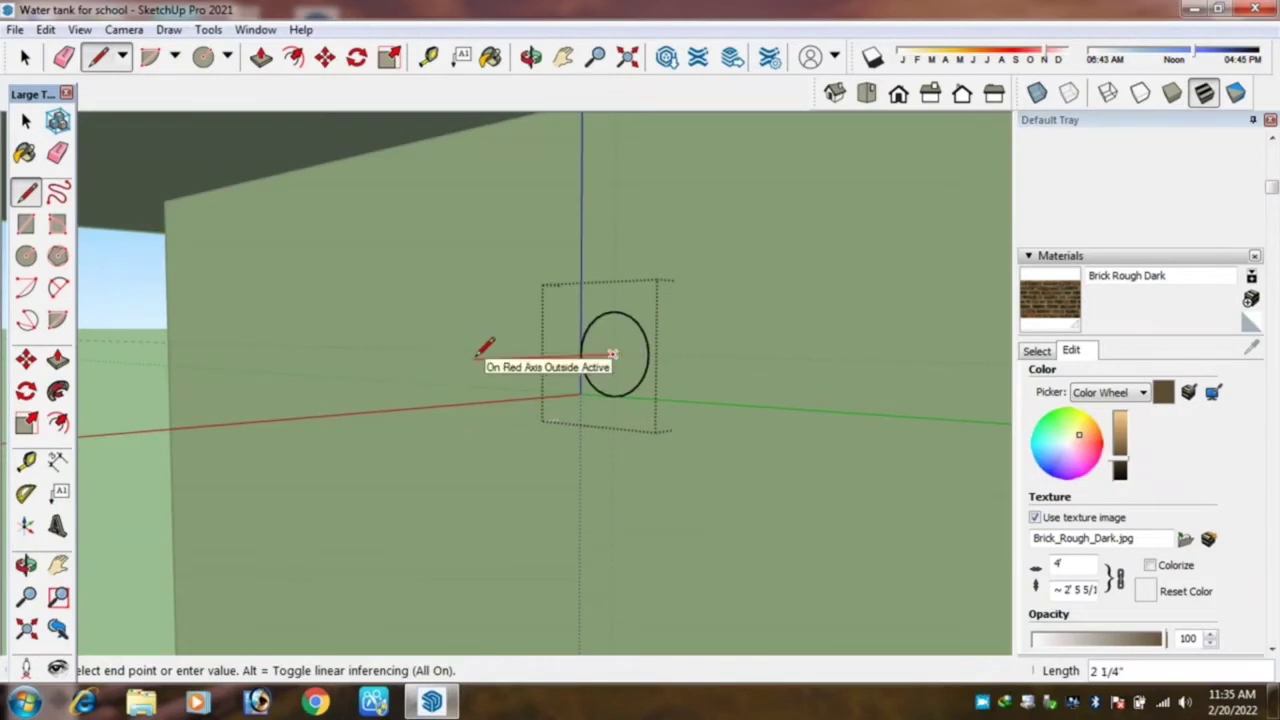
key("Return")
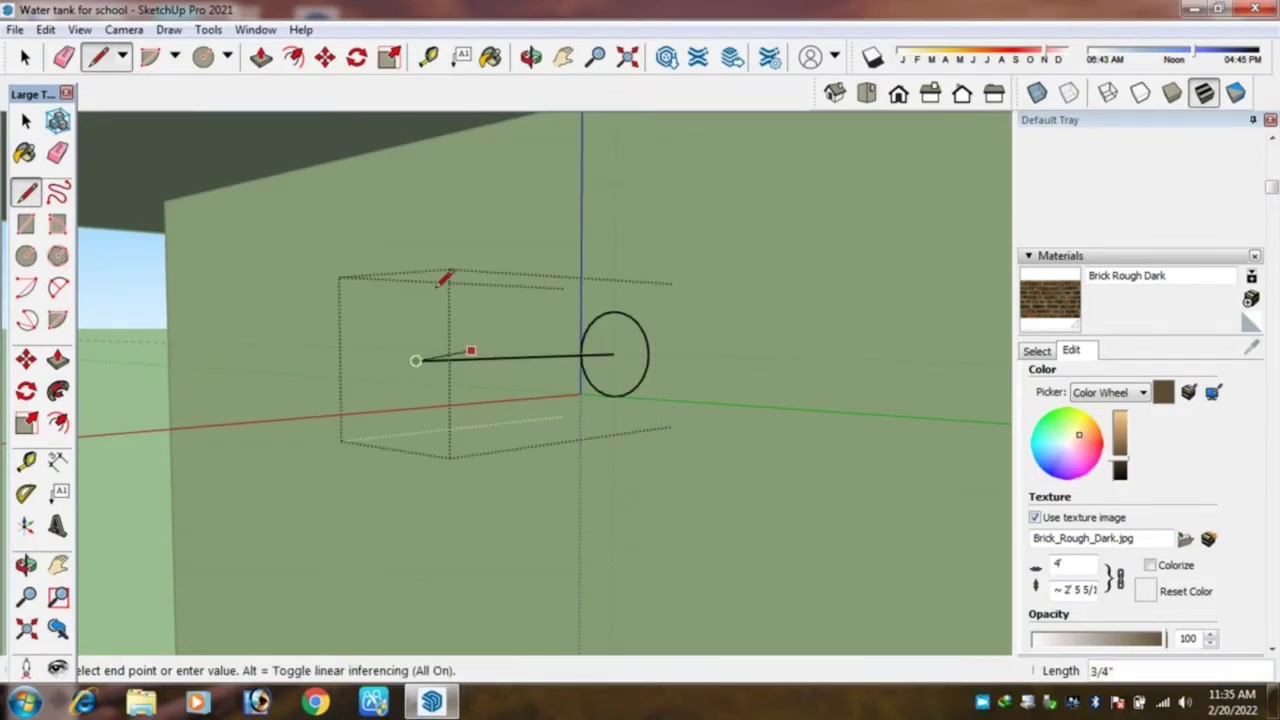
scroll(400, 229, "down", 3)
scroll(398, 228, "down", 1)
mouse_move(398, 228)
middle_mouse_down()
mouse_move(423, 480)
mouse_move(392, 468)
middle_mouse_up()
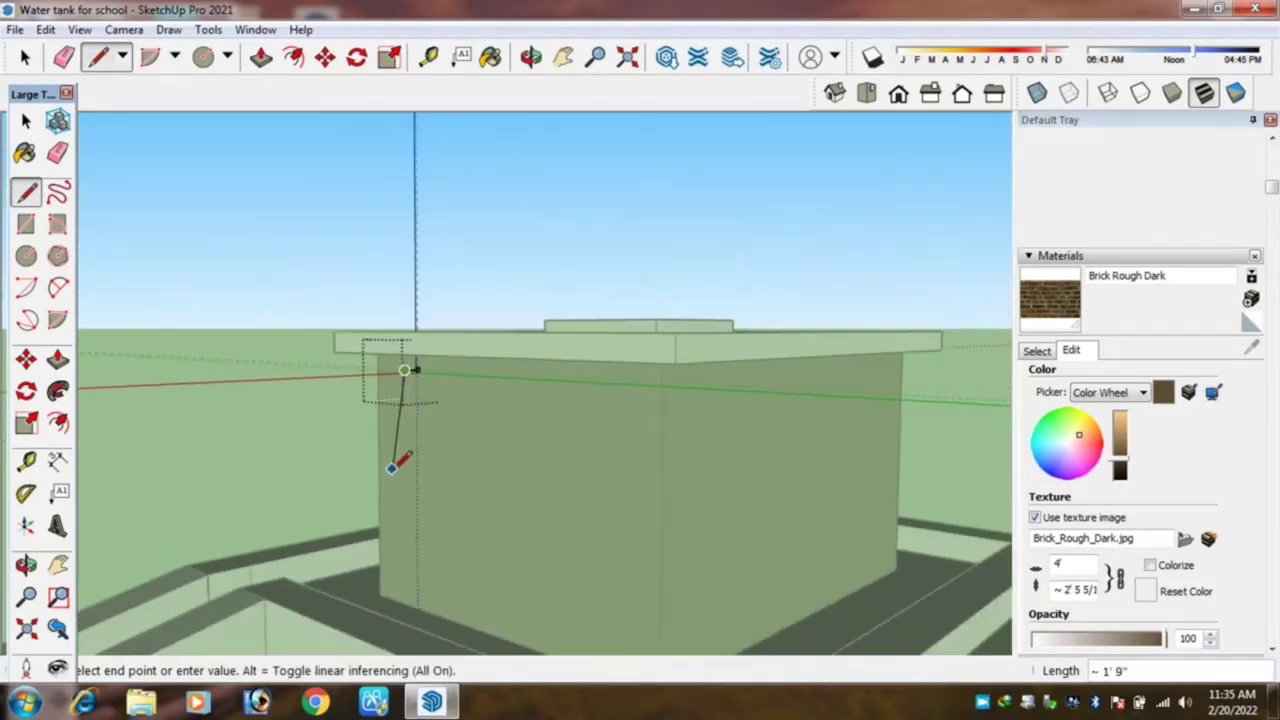
scroll(416, 631, "up", 2)
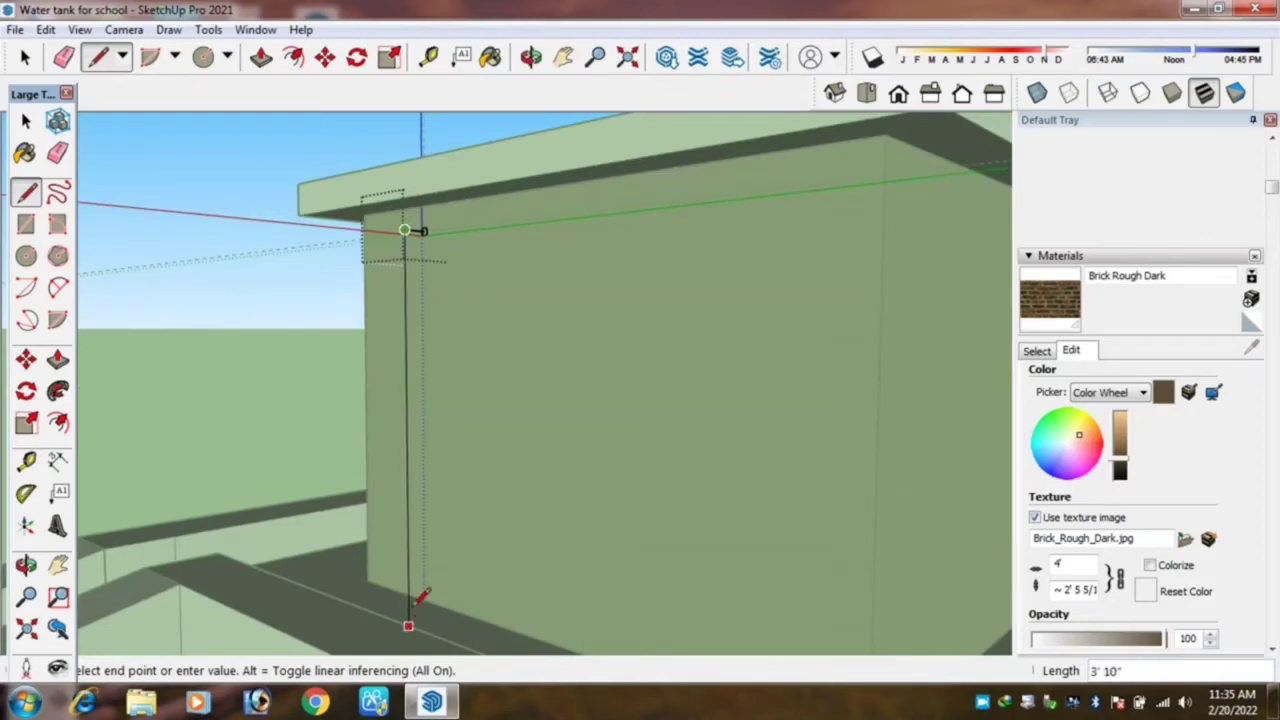
left_click(410, 603)
mouse_move(410, 603)
middle_mouse_down()
mouse_move(672, 531)
mouse_move(543, 290)
mouse_move(540, 326)
middle_mouse_up()
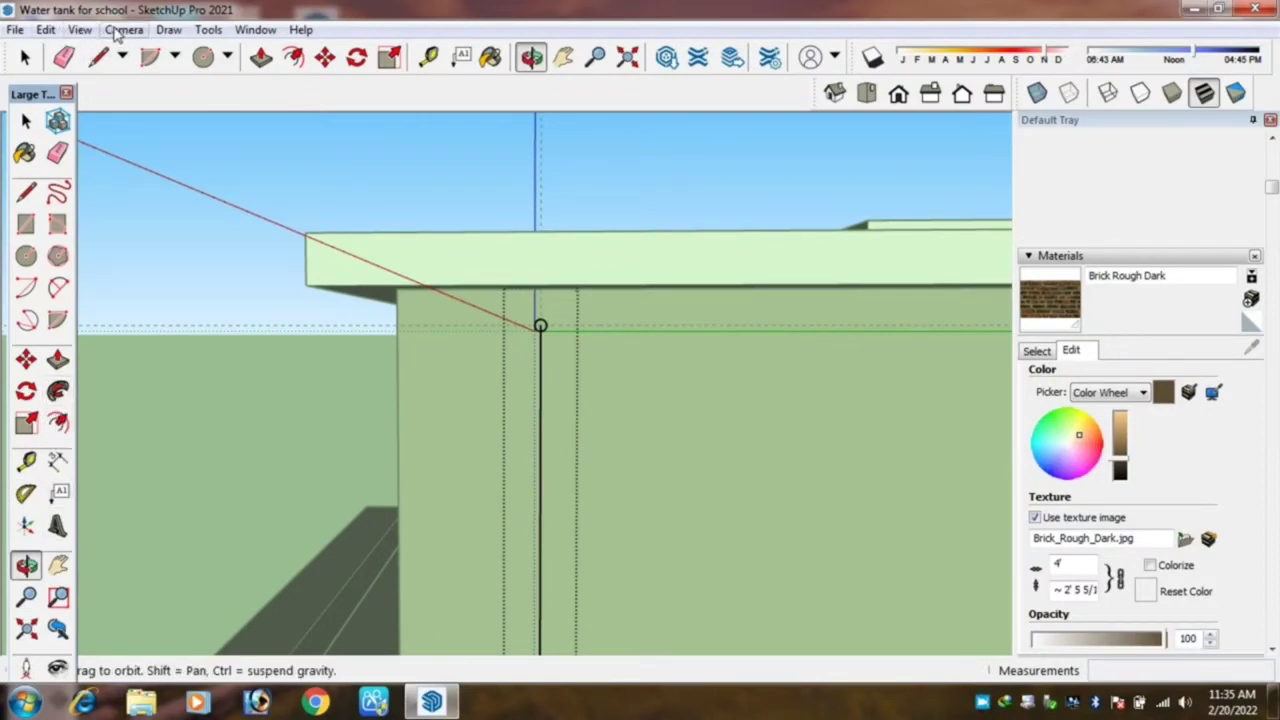
Extrude the thin circle face down the brick wall to the plinth as a downpipe.
left_click(80, 30)
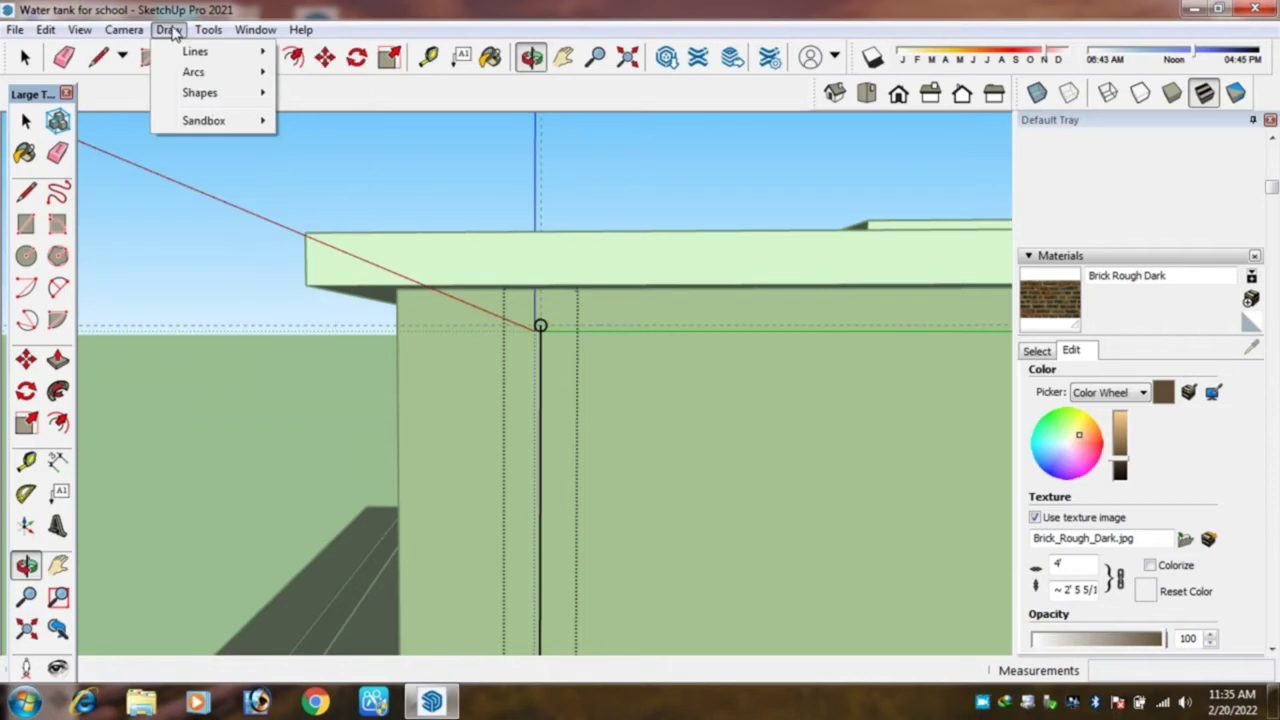
left_click(263, 210)
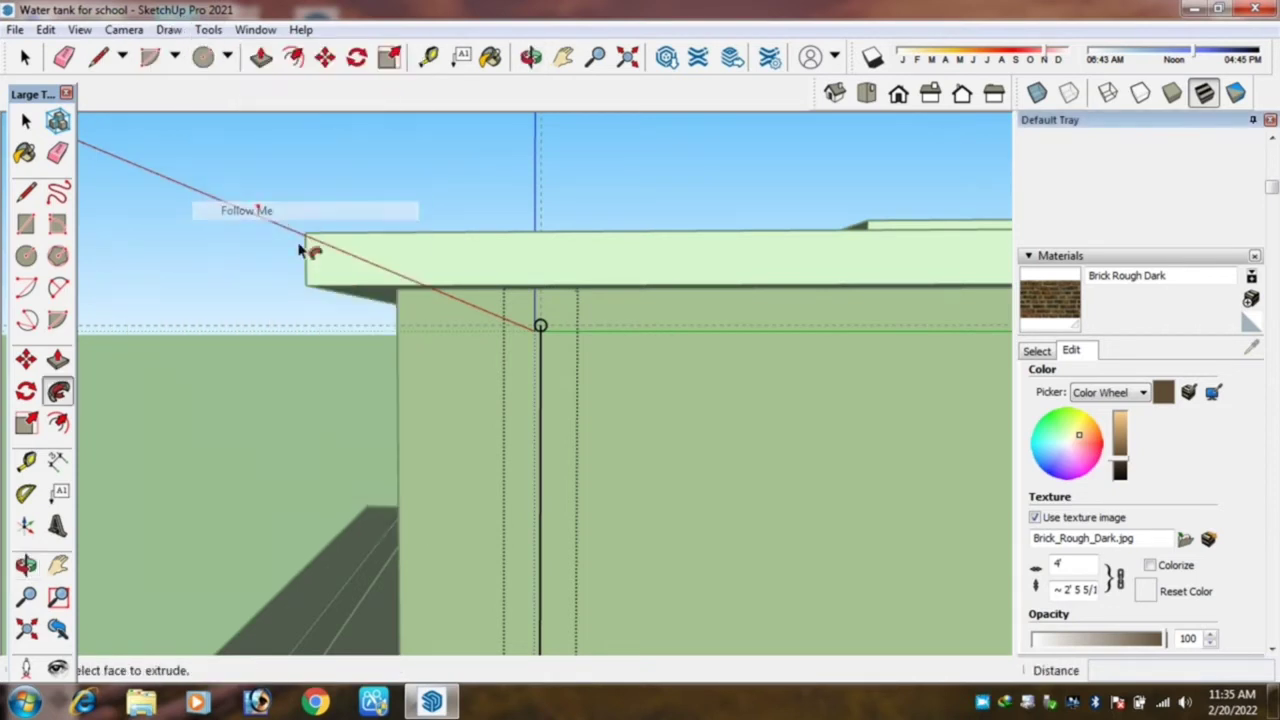
scroll(530, 333, "up", 2)
scroll(545, 331, "up", 2)
scroll(566, 328, "up", 2)
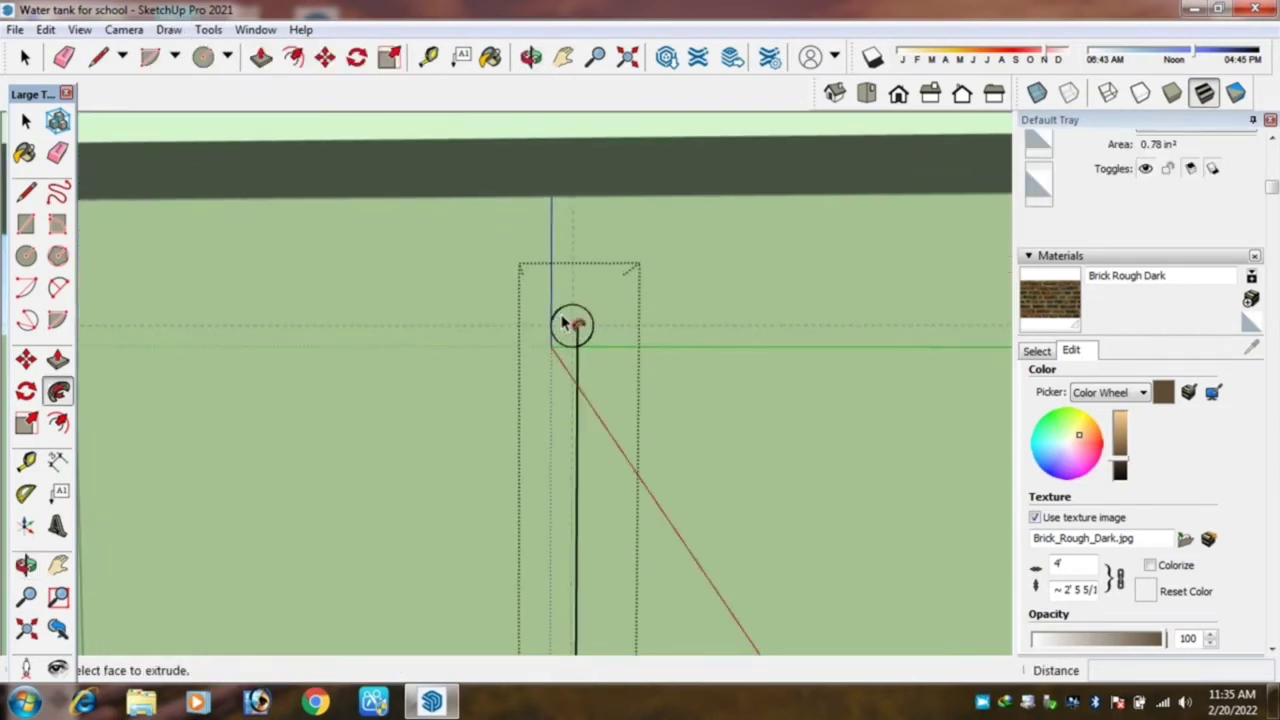
middle_click_drag(570, 345, 358, 300)
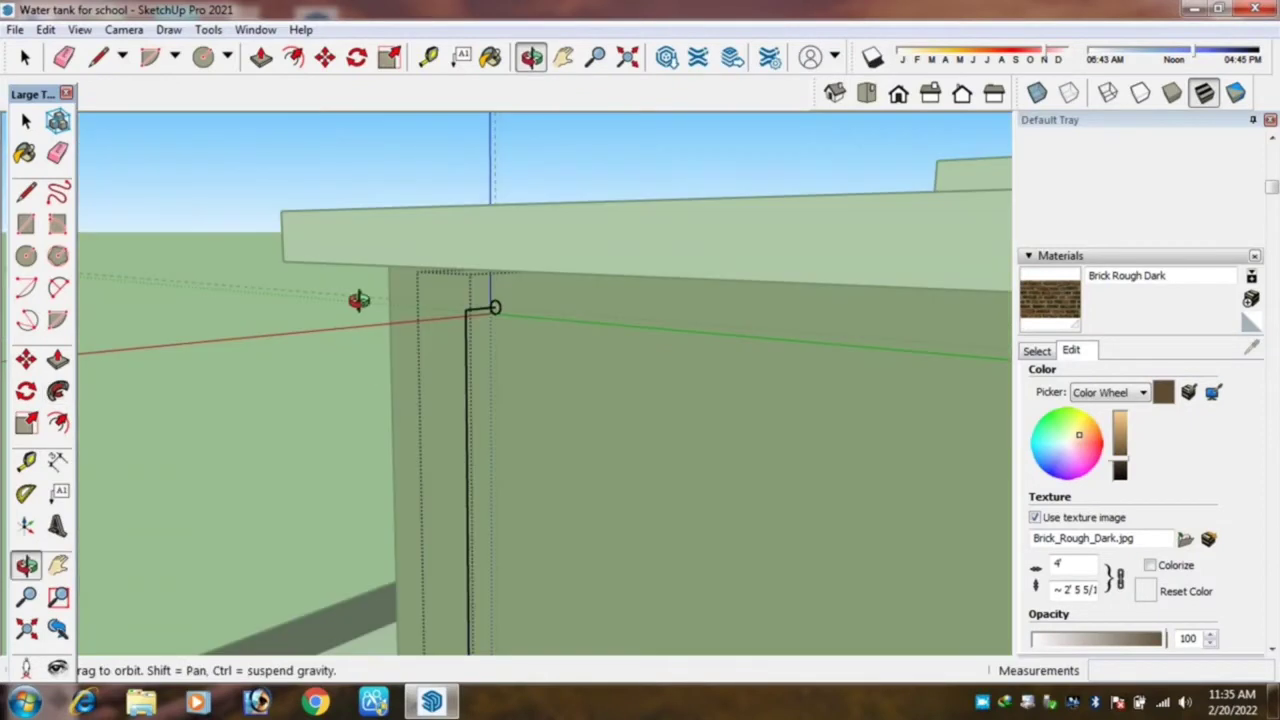
left_click(58, 391)
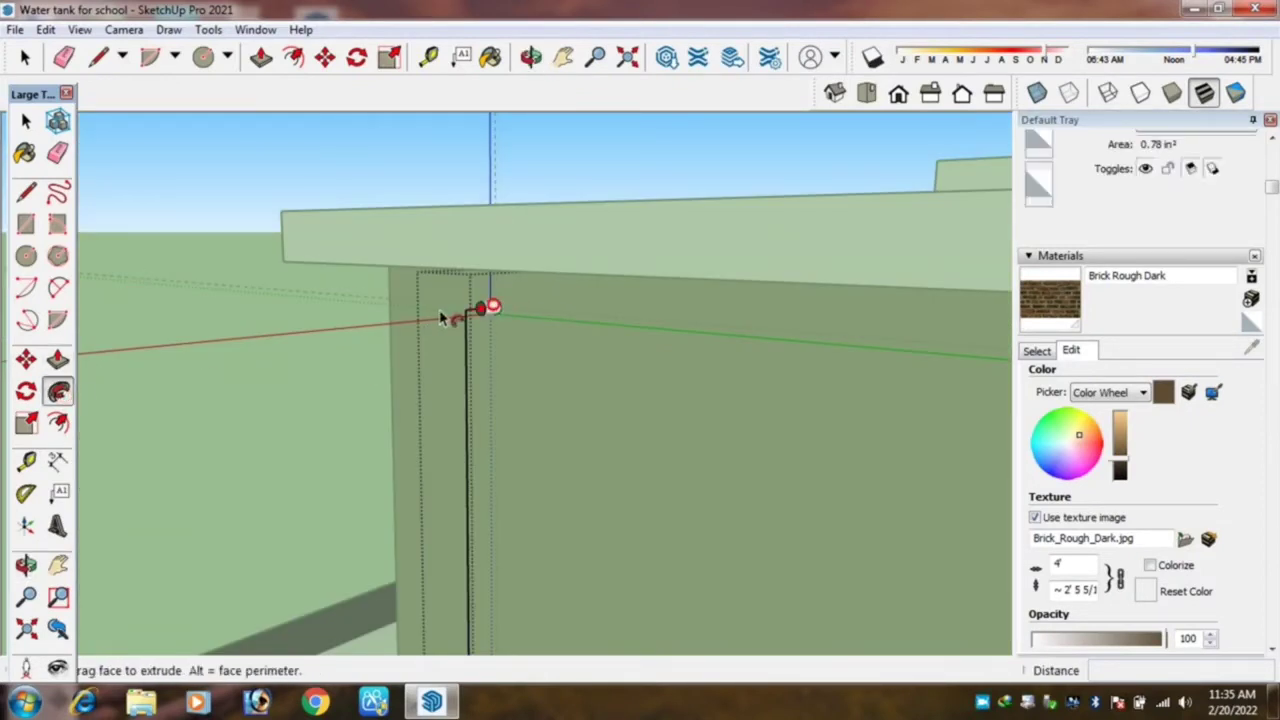
middle_click_drag(474, 376, 455, 622)
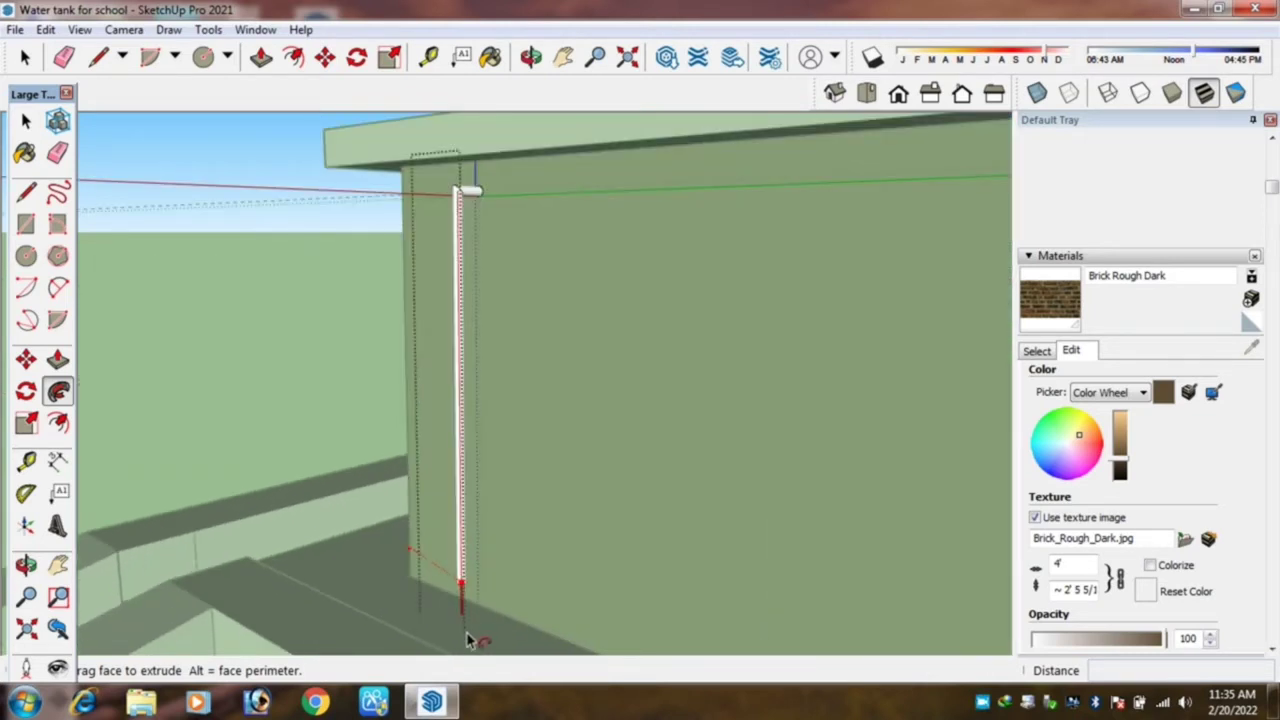
middle_click_drag(445, 557, 452, 563)
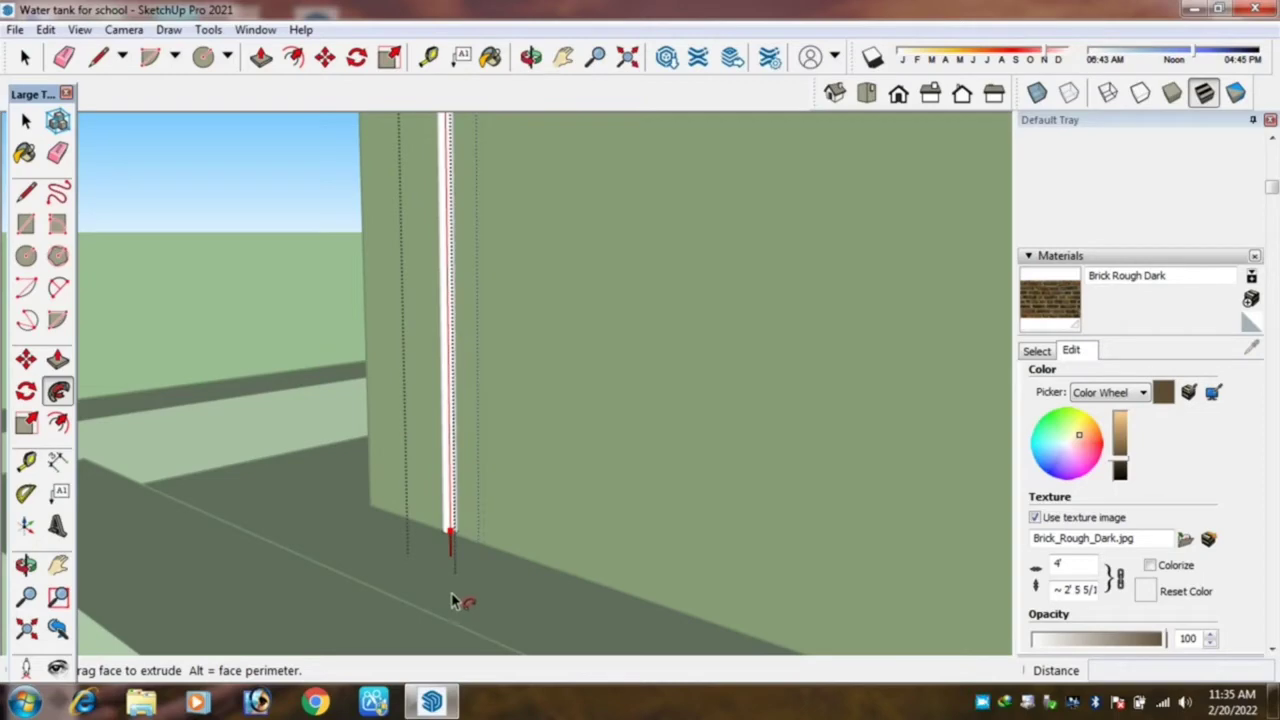
mouse_move(452, 601)
middle_mouse_down()
mouse_move(466, 603)
mouse_move(458, 549)
mouse_move(566, 451)
mouse_move(540, 476)
middle_mouse_up()
left_click(445, 530)
scroll(540, 476, "down", 3)
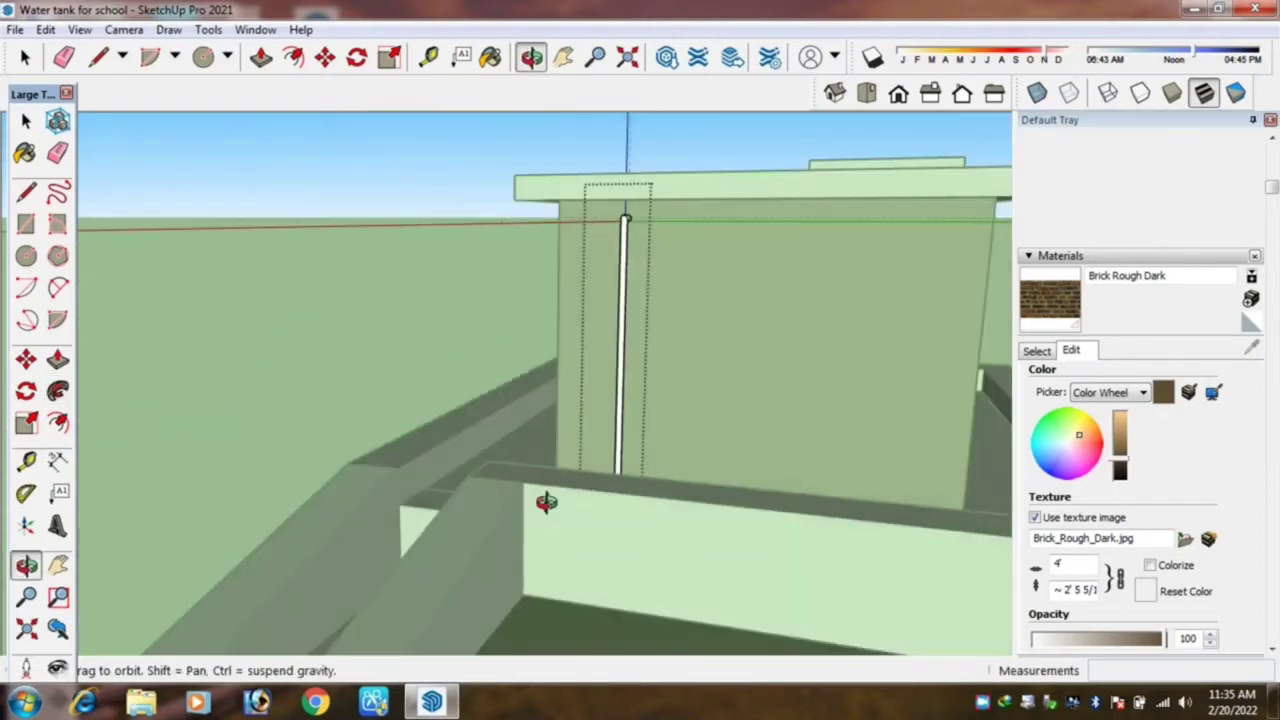
scroll(623, 363, "down", 3)
Remove every guide line with Edit > Delete Guides.
middle_click_drag(605, 390, 590, 340)
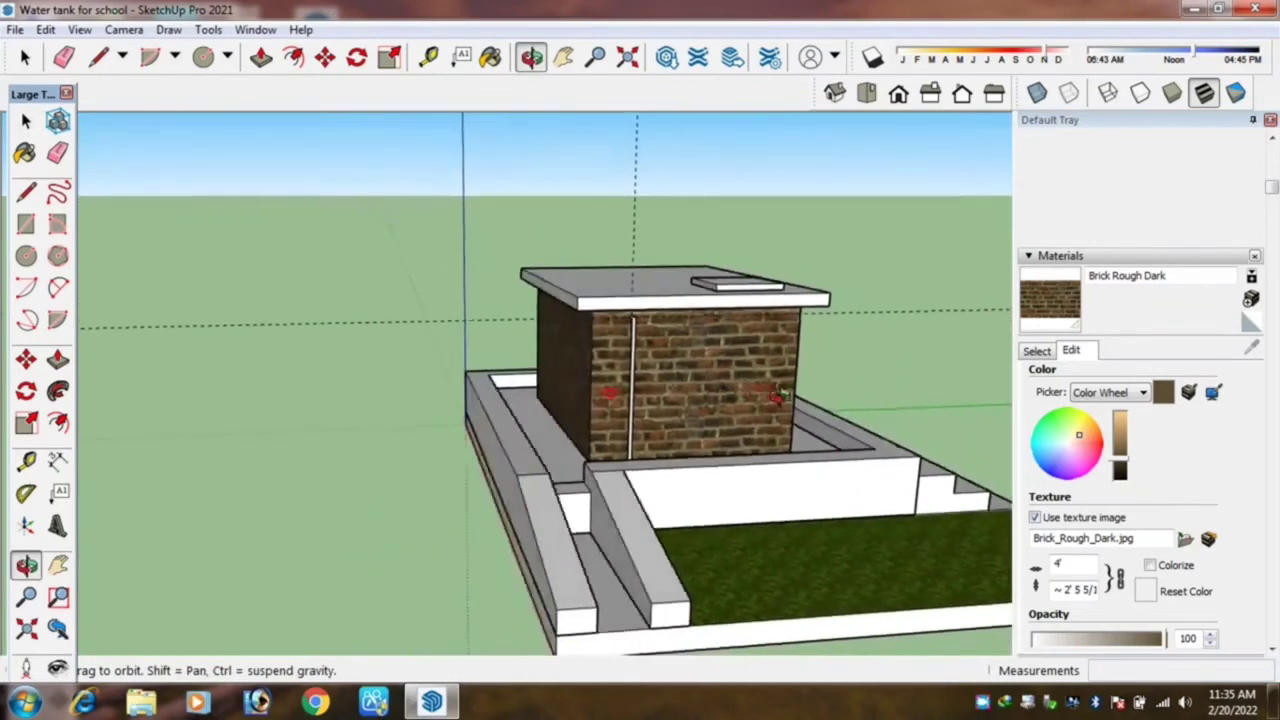
scroll(566, 310, "up", 3)
left_click(46, 29)
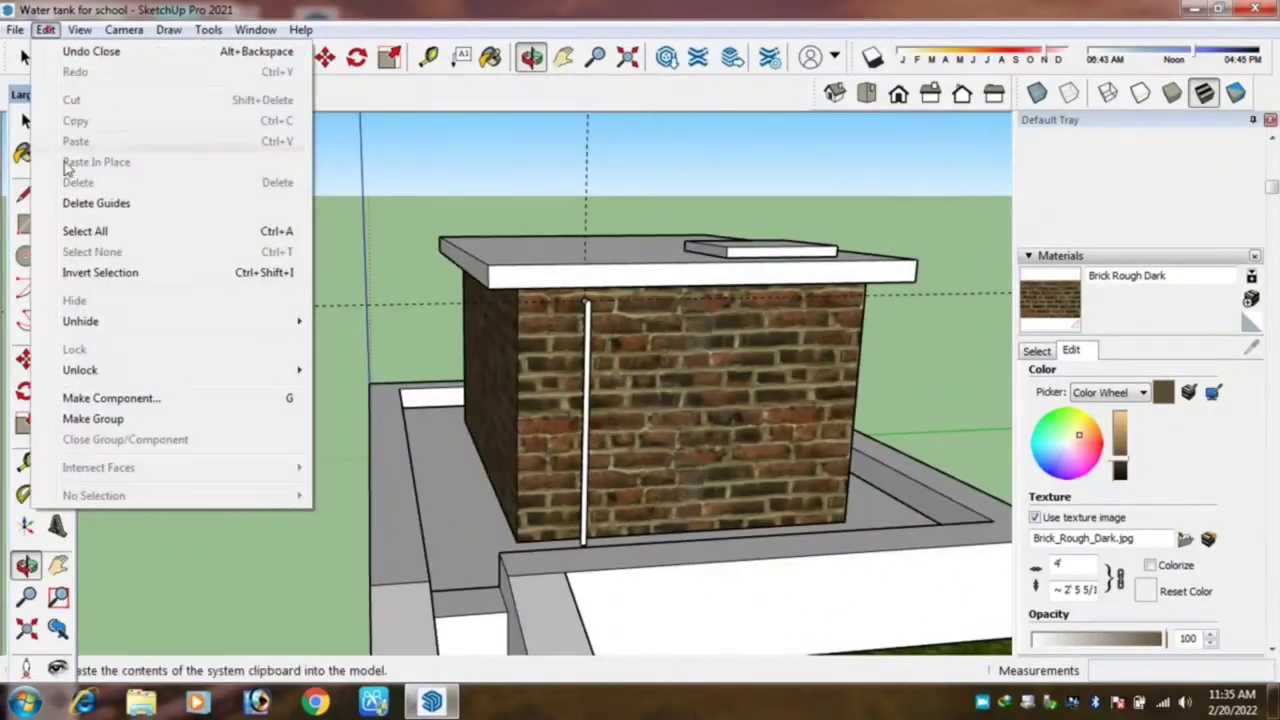
left_click(96, 203)
Orbit and zoom around the tank to inspect the roof, stairs and lawn.
middle_click_drag(349, 277, 94, 207)
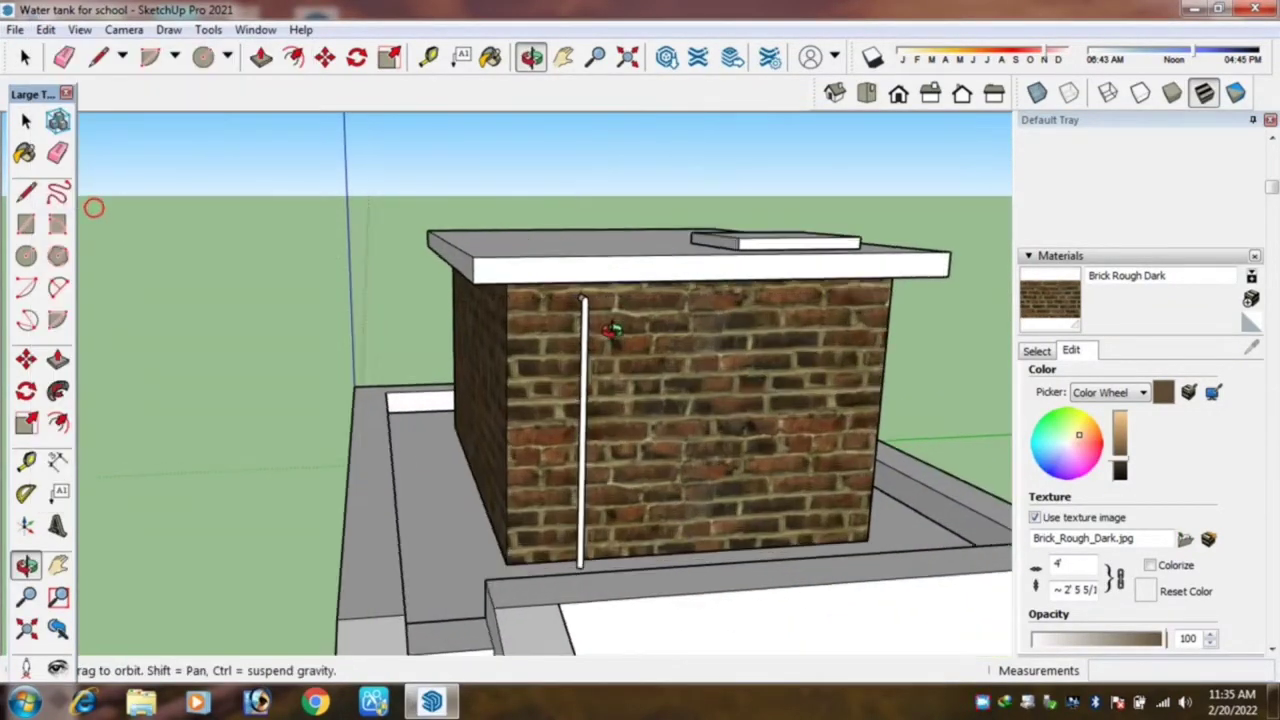
scroll(524, 392, "up", 2)
scroll(425, 400, "up", 2)
scroll(425, 400, "down", 1)
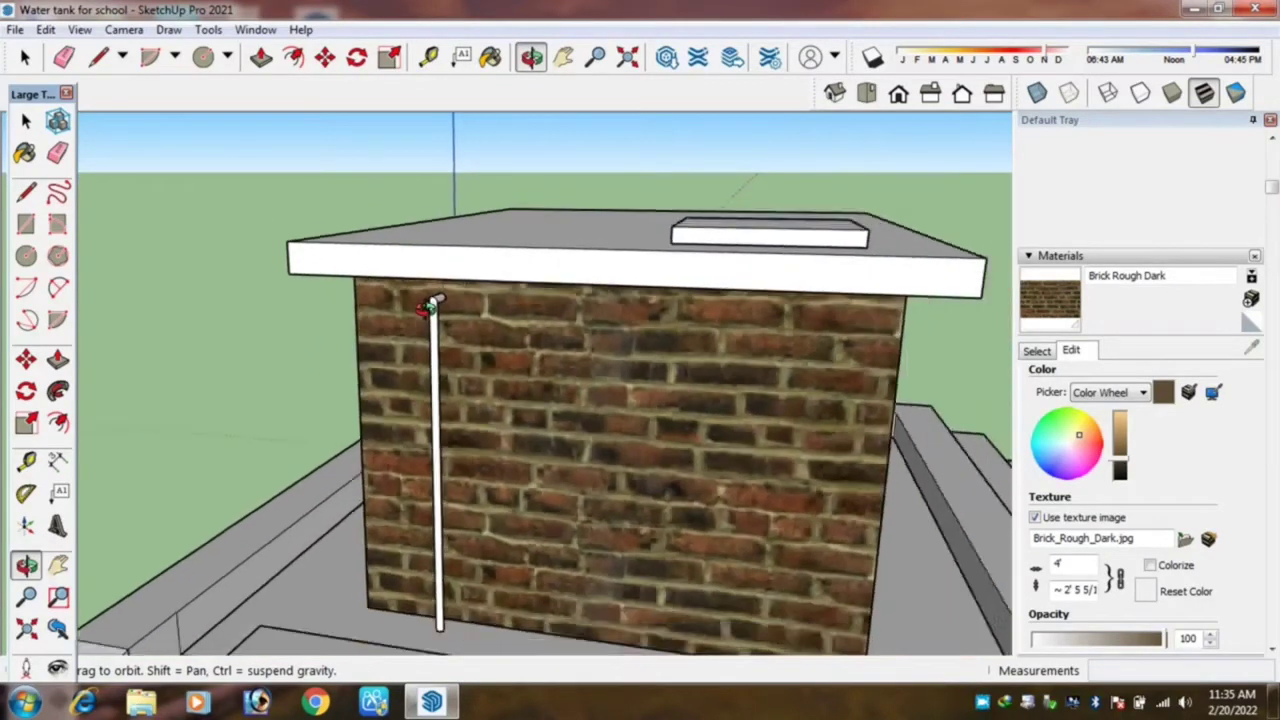
scroll(465, 305, "down", 2)
scroll(472, 285, "down", 2)
mouse_move(475, 257)
middle_mouse_down()
mouse_move(317, 194)
mouse_move(569, 349)
mouse_move(529, 343)
mouse_move(490, 367)
middle_mouse_up()
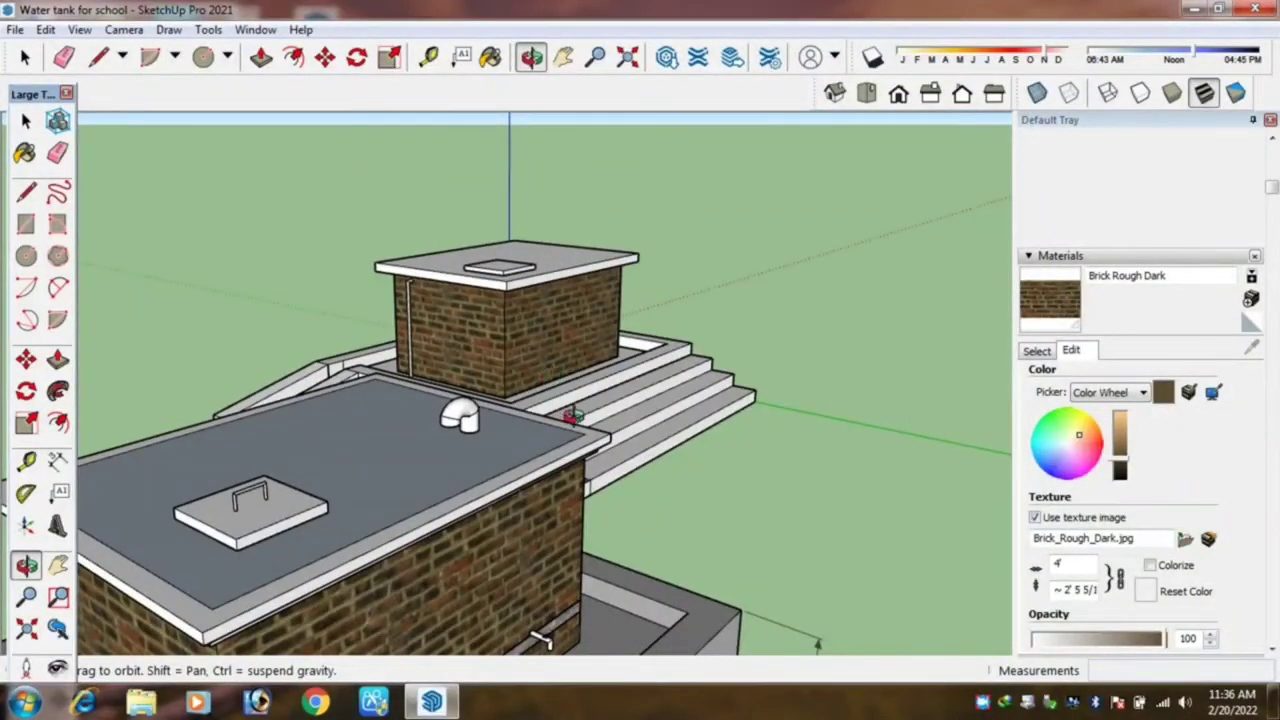
mouse_move(570, 416)
middle_mouse_down()
mouse_move(429, 409)
mouse_move(478, 420)
mouse_move(526, 338)
middle_mouse_up()
mouse_move(531, 232)
middle_mouse_down()
mouse_move(426, 349)
mouse_move(677, 194)
mouse_move(582, 244)
middle_mouse_up()
scroll(582, 244, "up", 3)
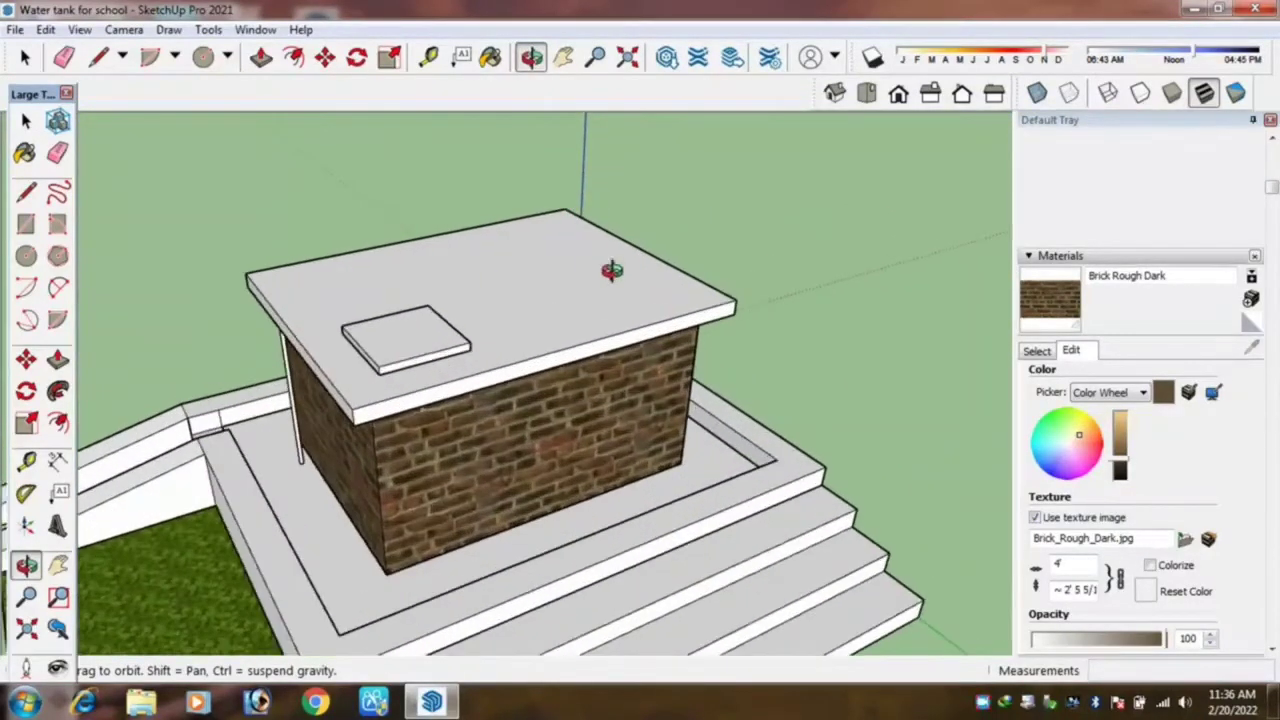
scroll(574, 303, "up", 2)
scroll(566, 260, "up", 2)
Place a guide 12" from the roof slab edge and measure from the small rectangle's corner.
key("t")
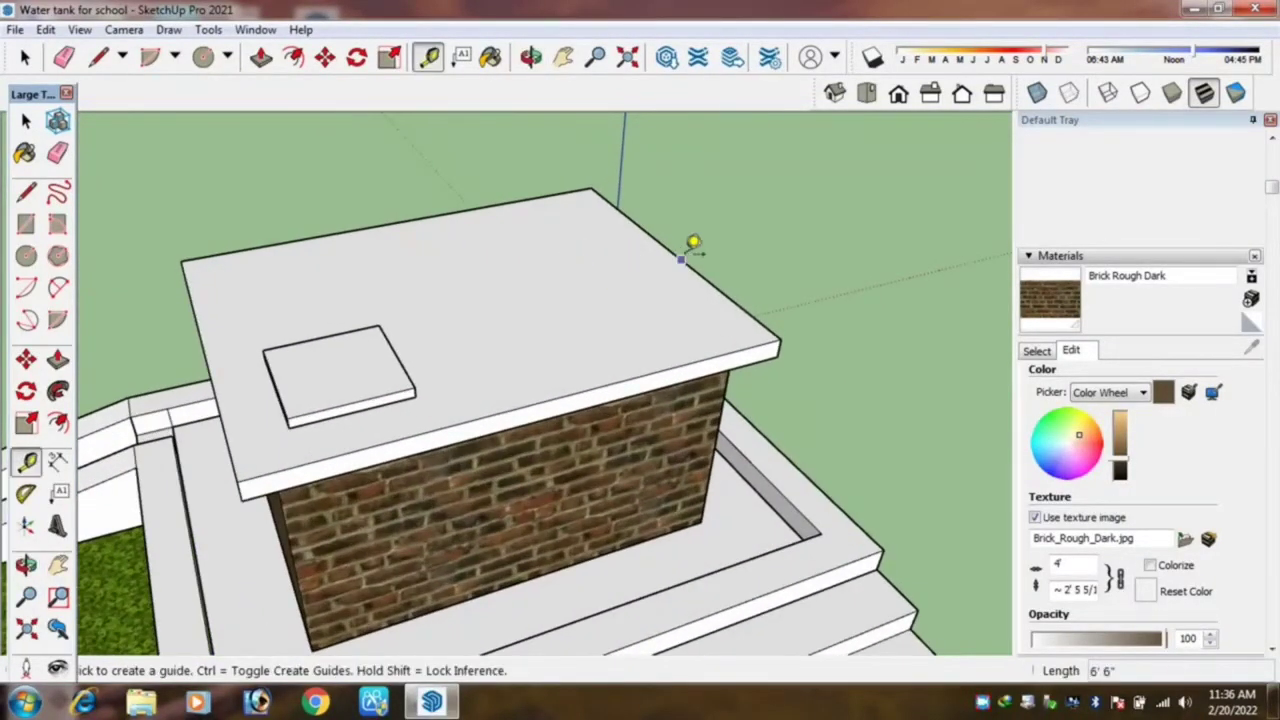
left_click(666, 252)
type("12")
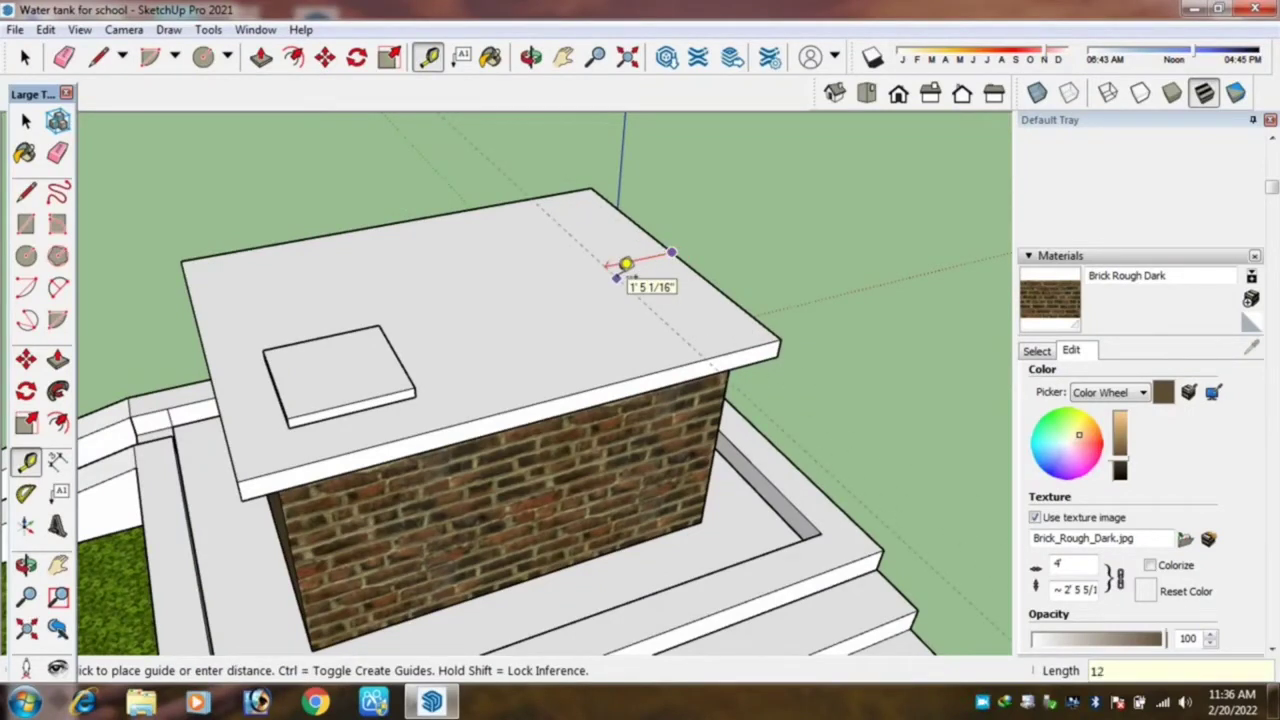
key("Return")
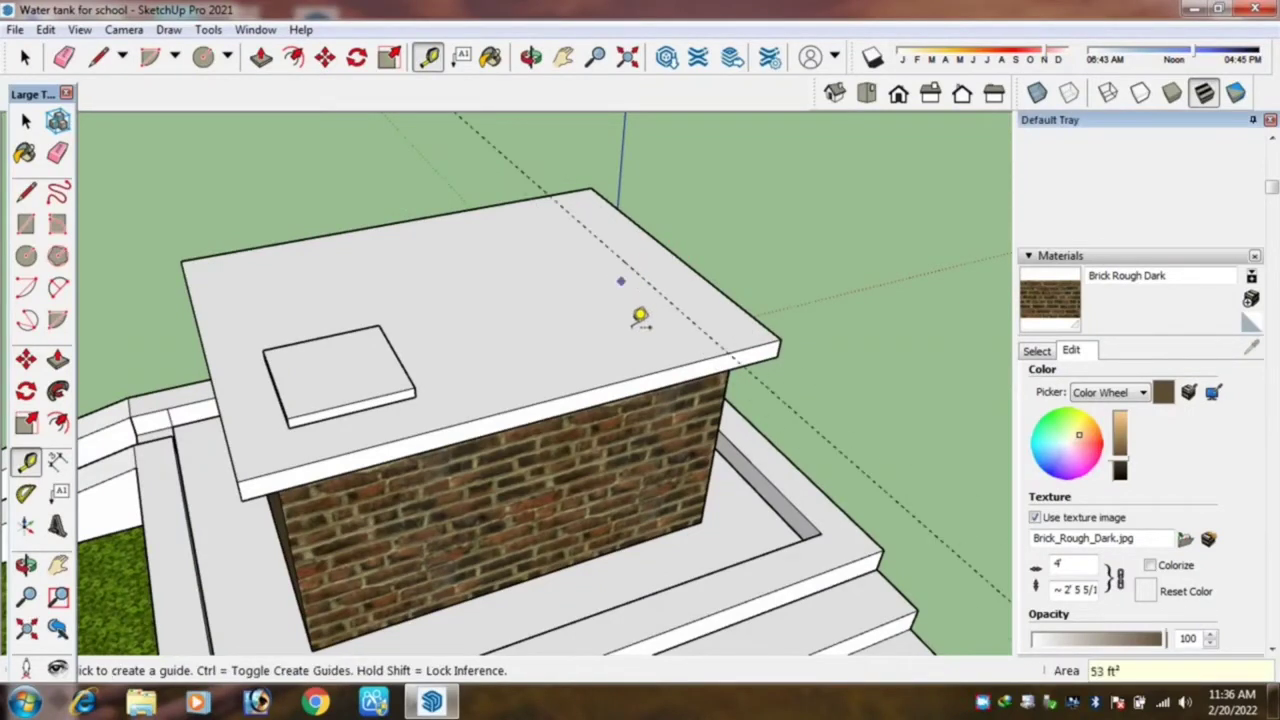
double_click(395, 353)
scroll(395, 353, "up", 2)
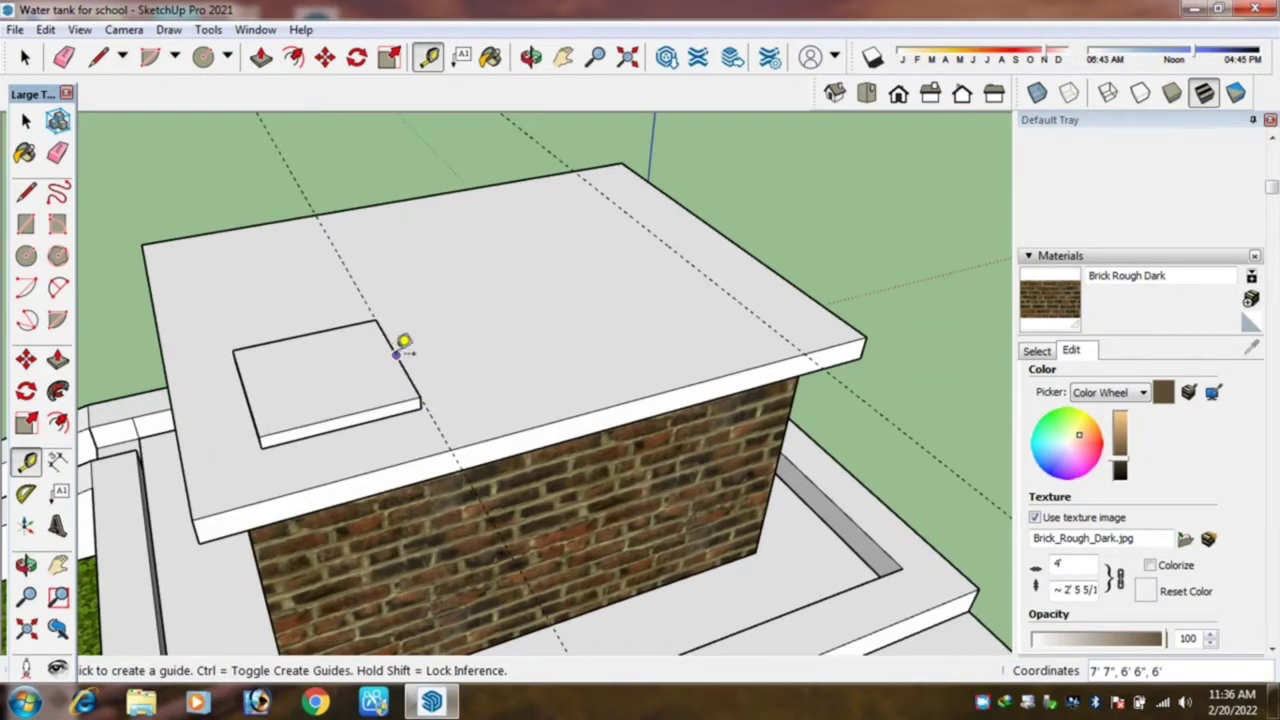
left_click(396, 354)
left_click(704, 260)
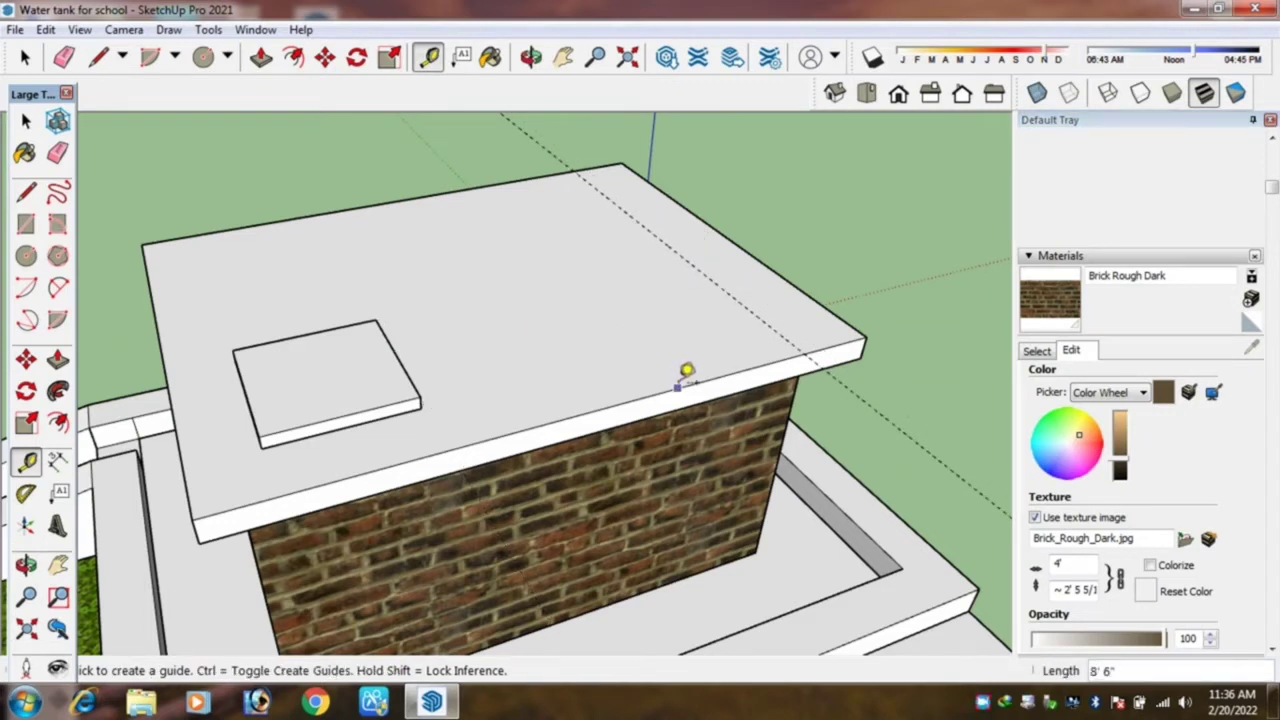
Place a guide from the slab edge through the small rectangle's corner.
left_click(686, 372)
left_click(400, 351)
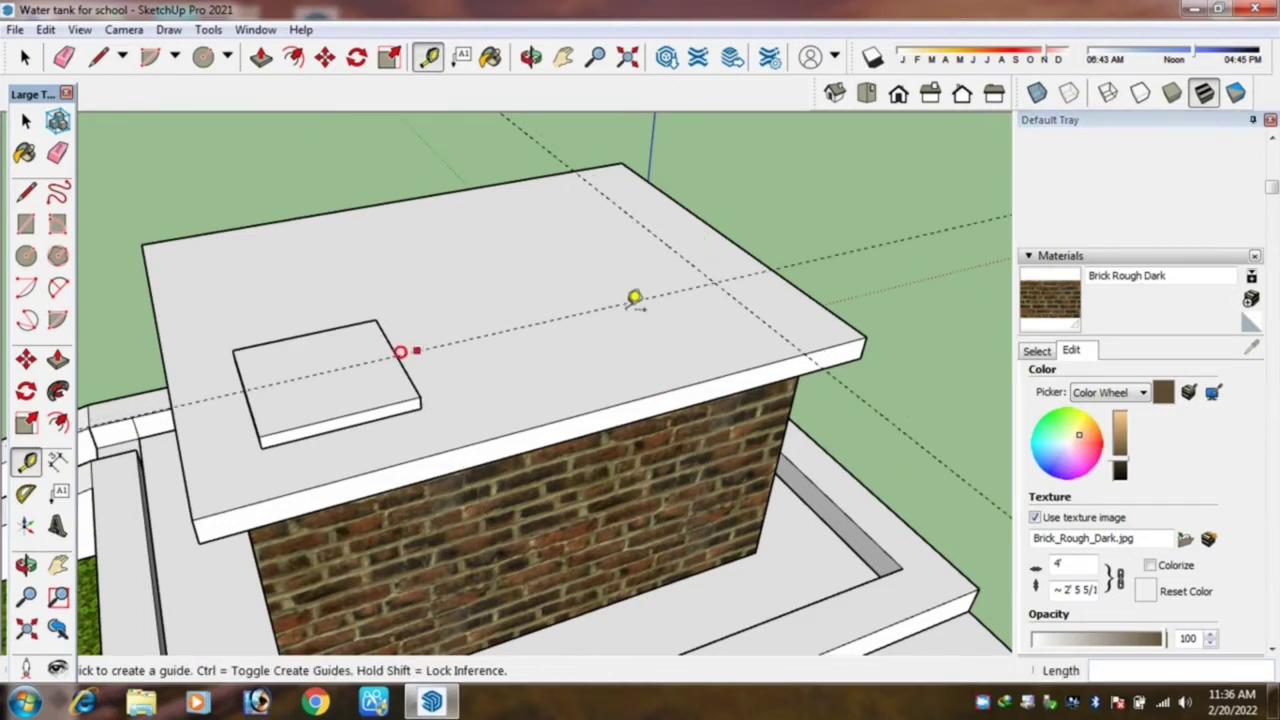
scroll(534, 323, "down", 2)
scroll(569, 300, "down", 2)
scroll(478, 243, "down", 2)
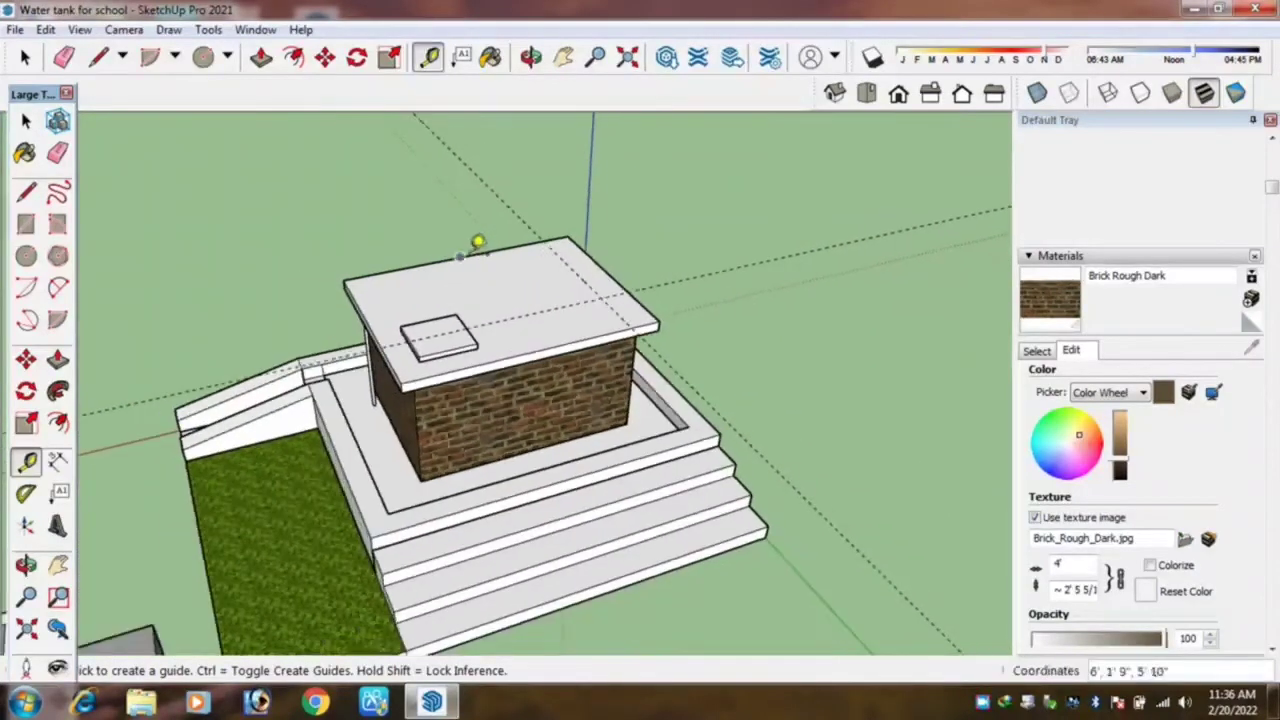
scroll(478, 242, "down", 2)
scroll(509, 263, "up", 1)
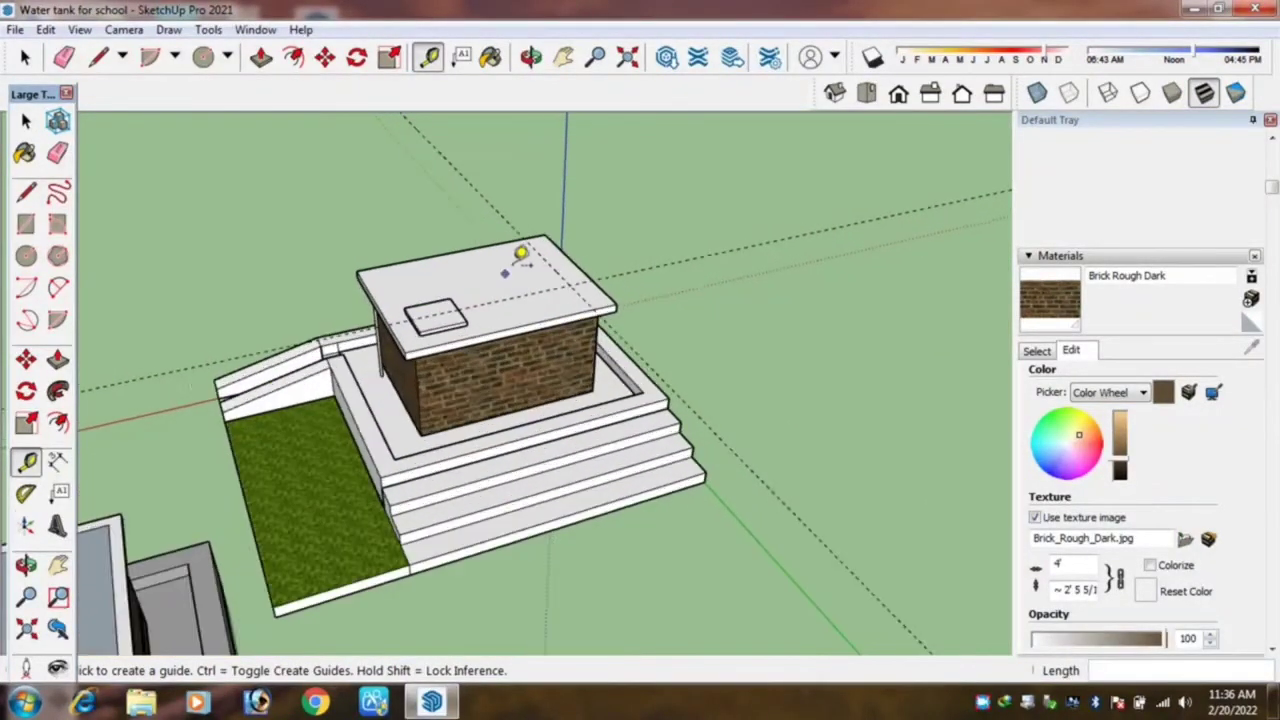
scroll(523, 251, "up", 2)
Add a parallel guide across the tank top to complete the crossing.
left_click(620, 362)
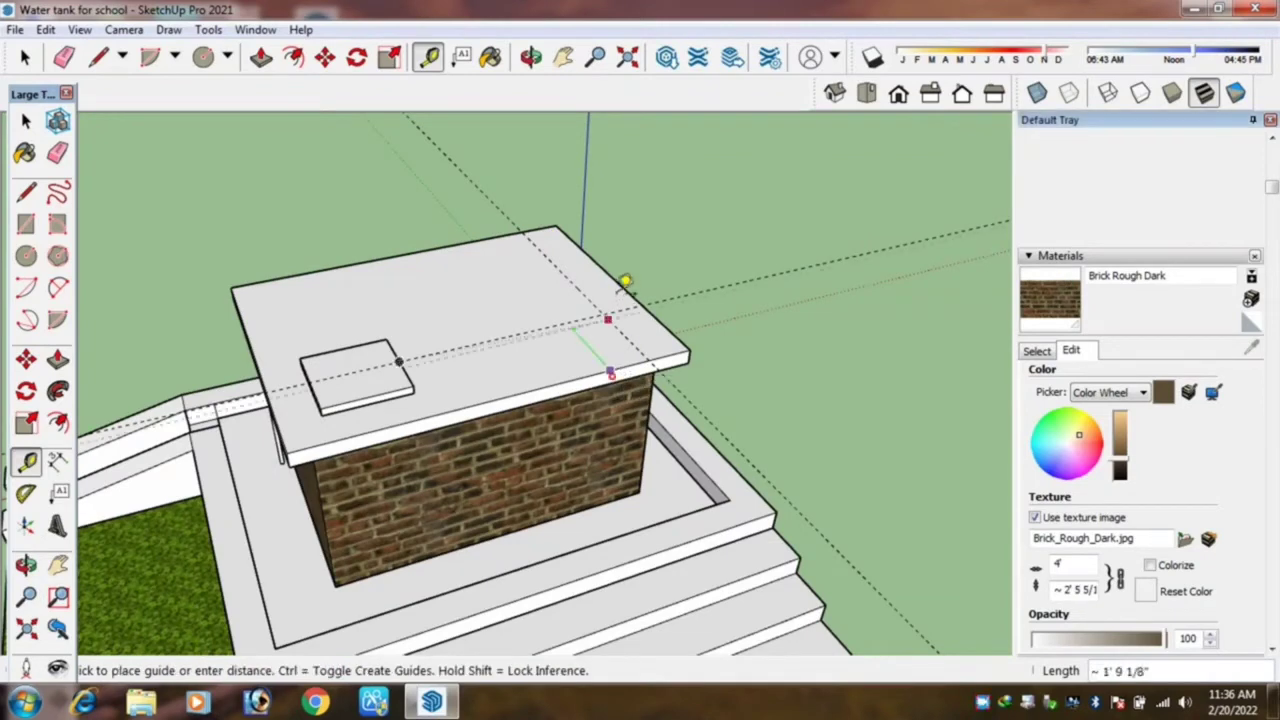
left_click(619, 280)
scroll(556, 298, "up", 1)
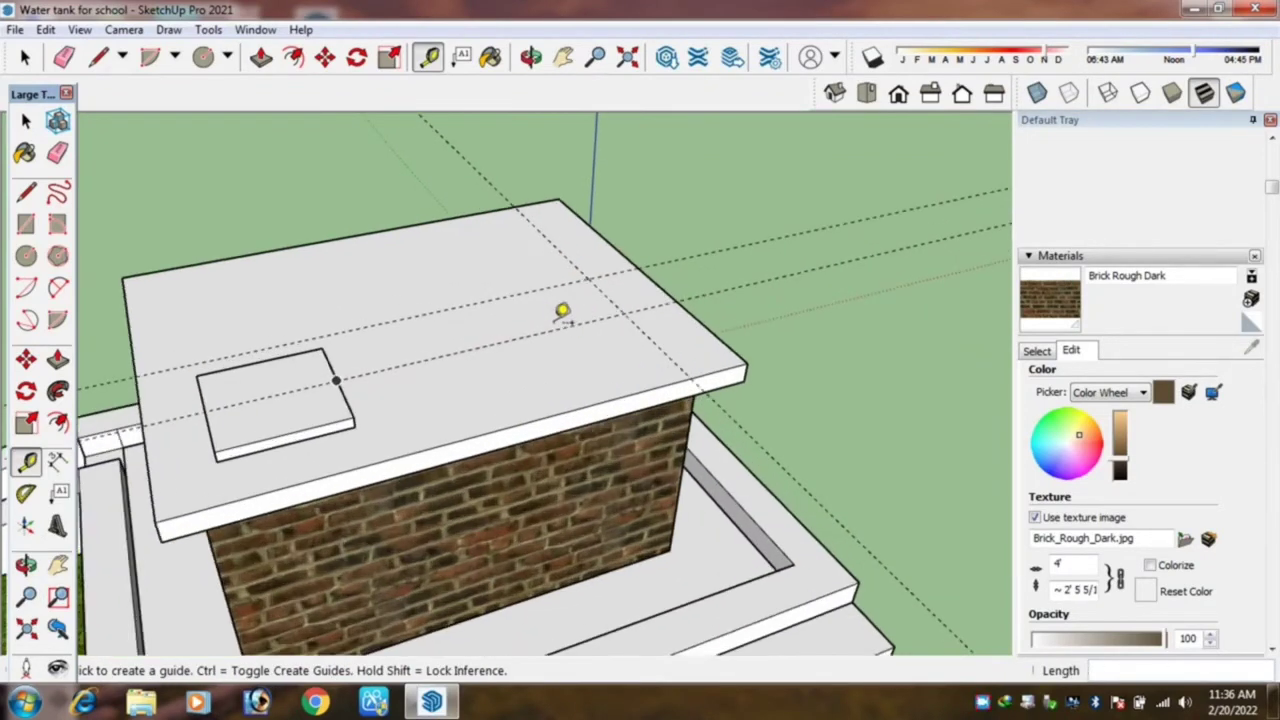
key("e")
scroll(575, 300, "up", 1)
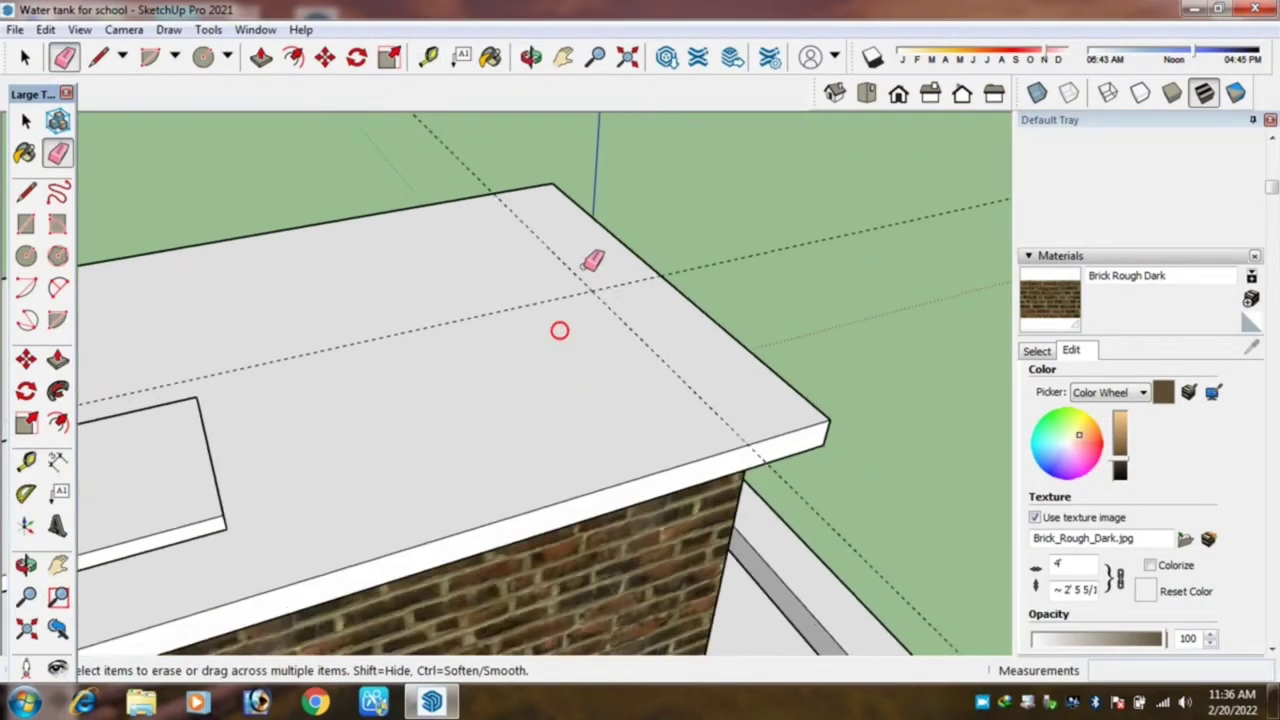
scroll(593, 262, "up", 2)
key("c")
scroll(595, 290, "up", 1)
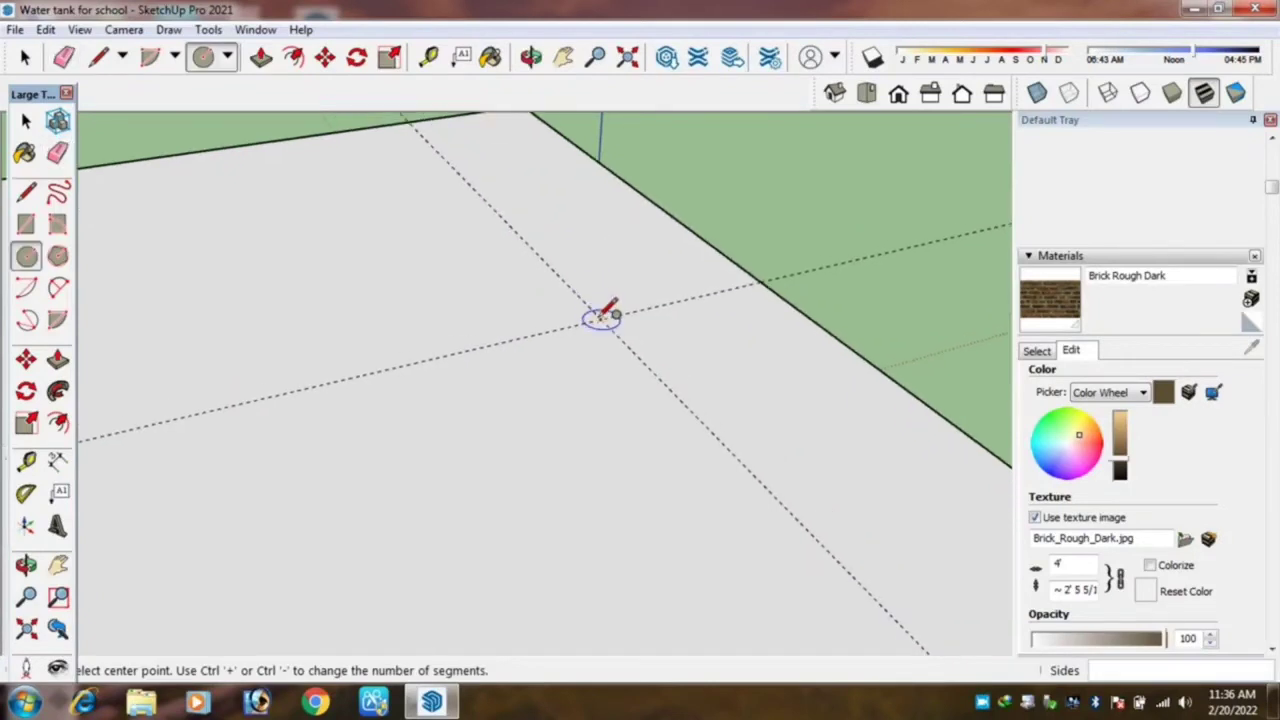
Draw a 2"-radius circle at the roof guide crossing, group it, and open the group.
left_click(598, 318)
type("2")
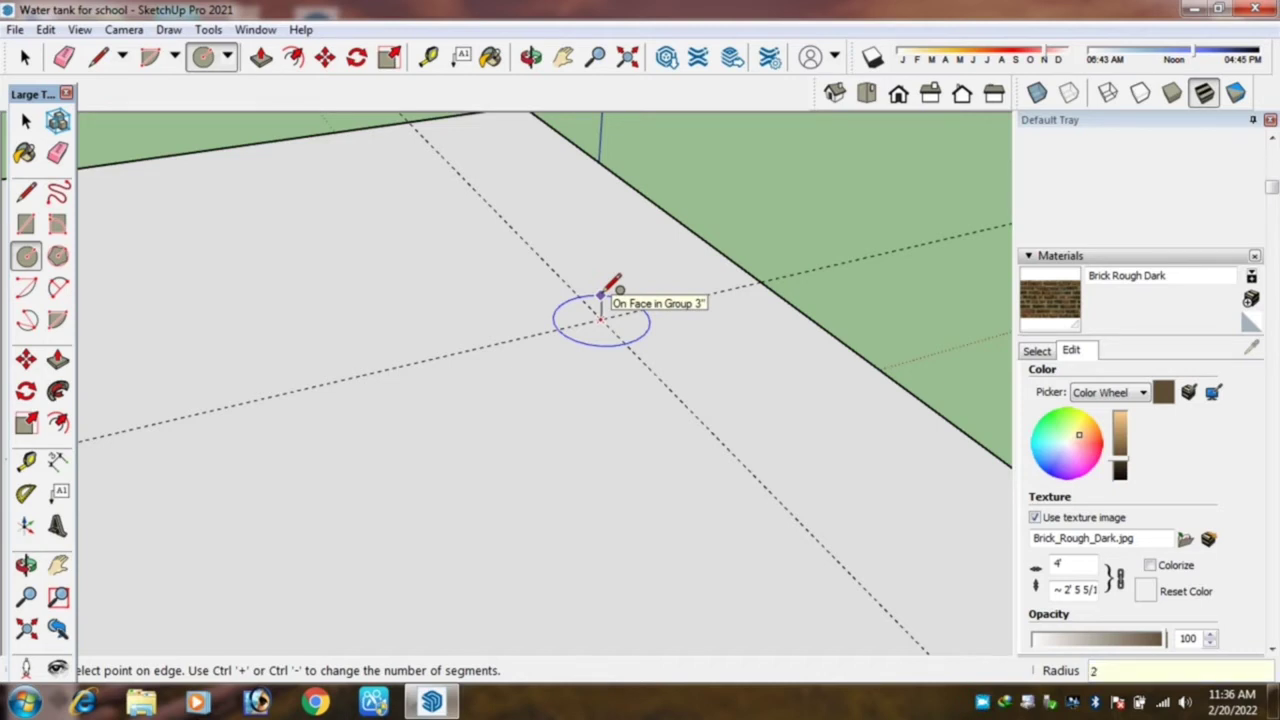
key("Return")
scroll(605, 292, "down", 1)
key("space")
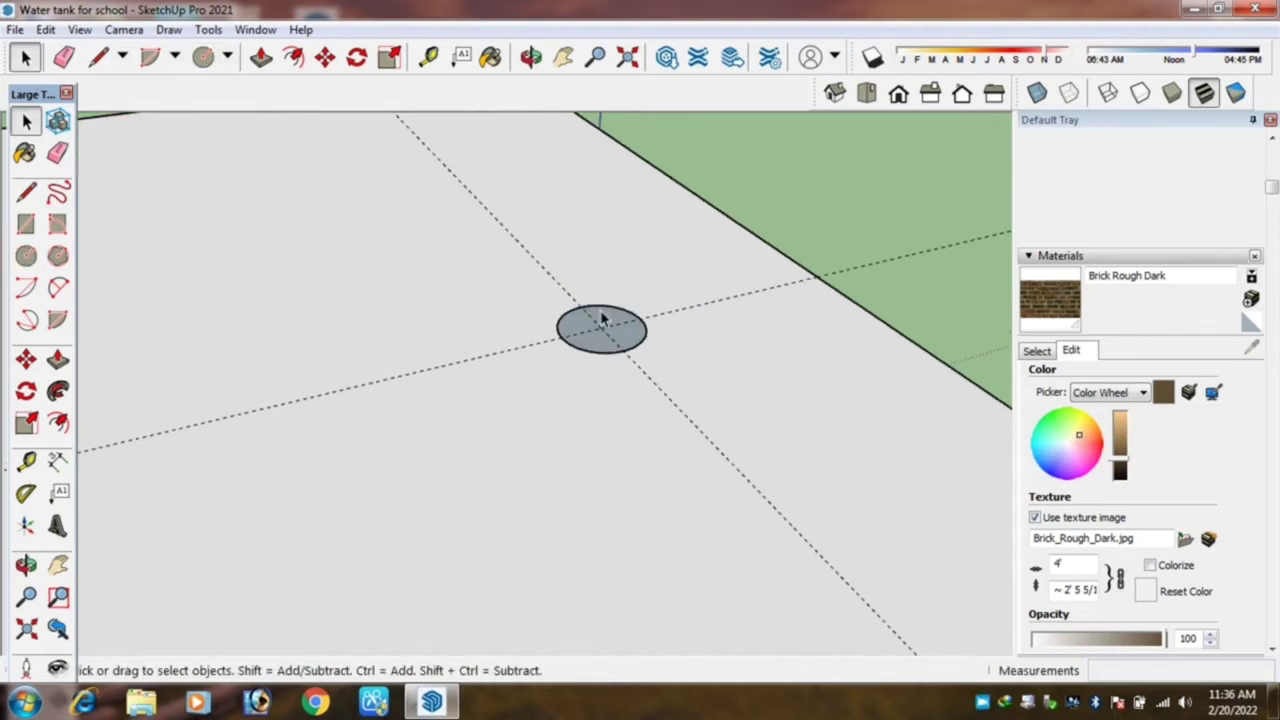
right_click(604, 318)
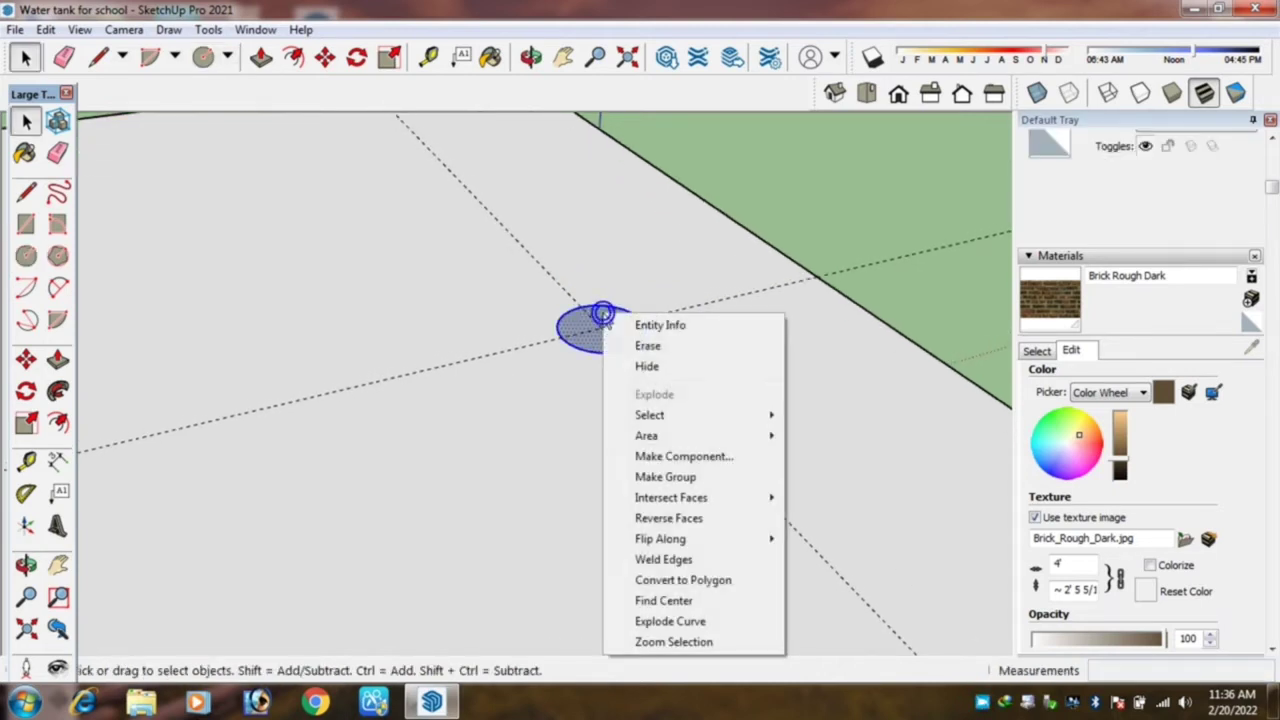
left_click(664, 477)
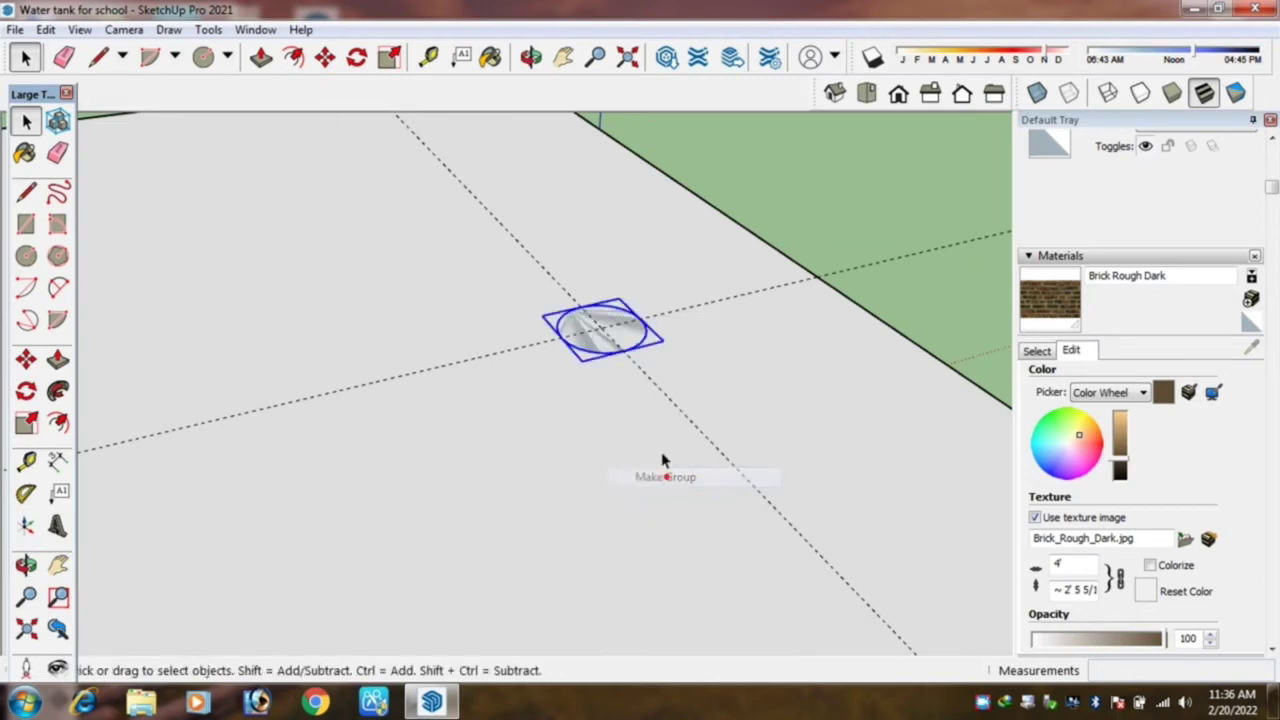
double_click(614, 320)
Draw the path up from the circle's centre, 6 across, then down the far side.
key("l")
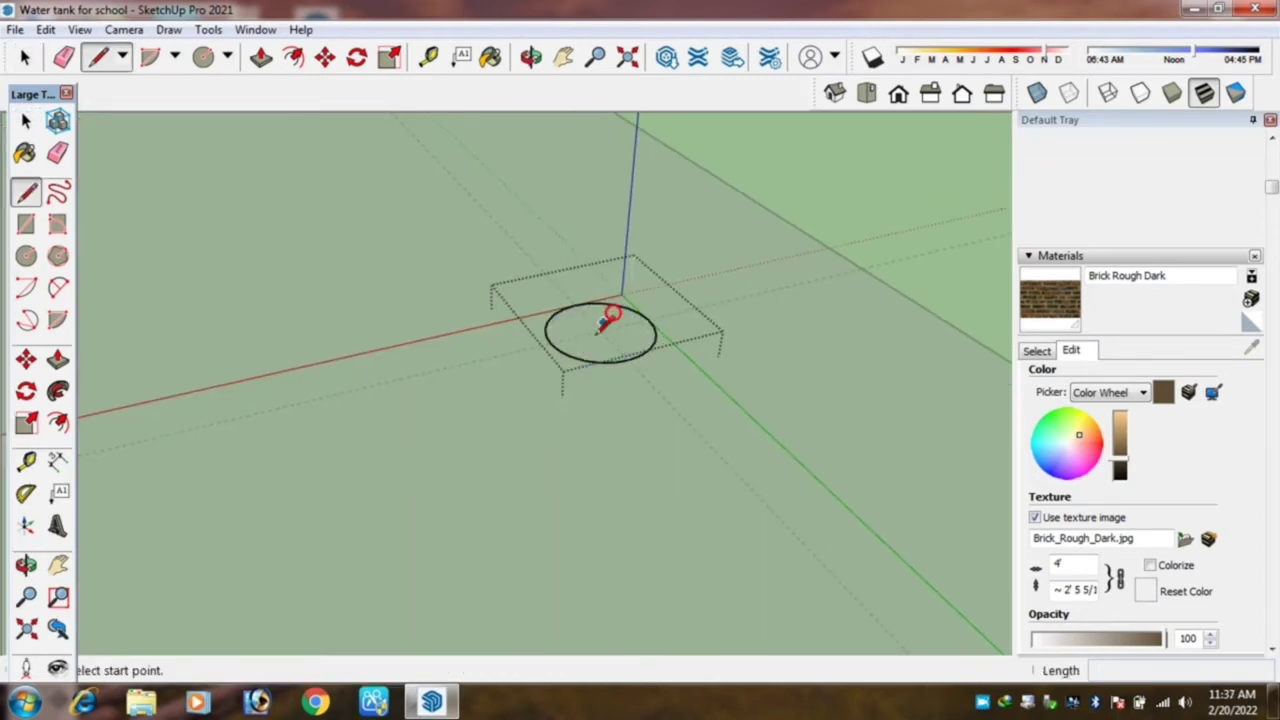
left_click(597, 332)
type("6")
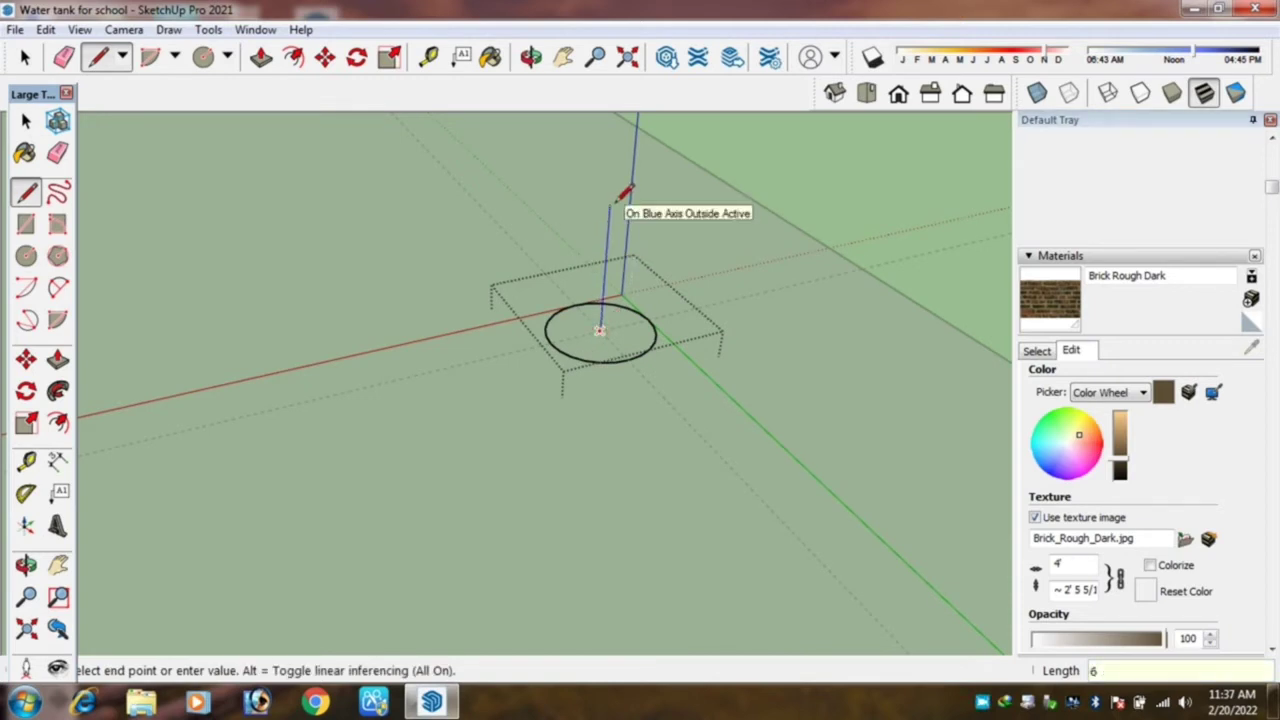
key("Return")
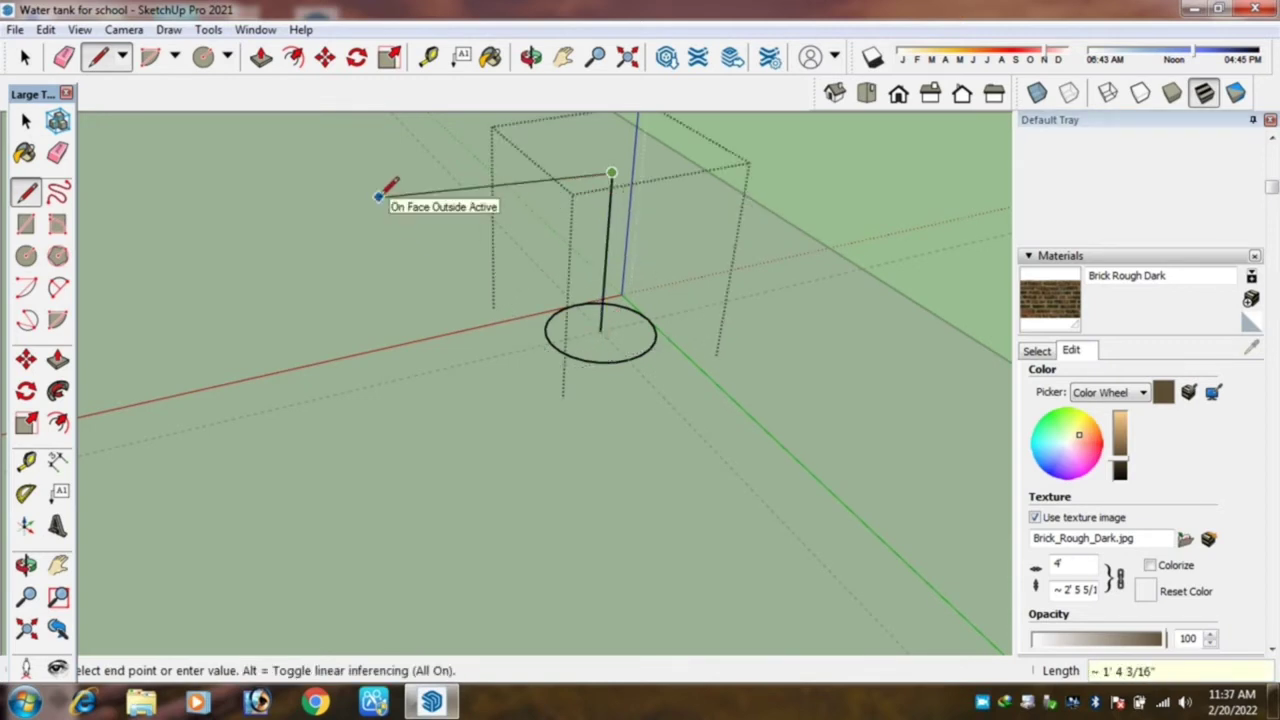
key("Return")
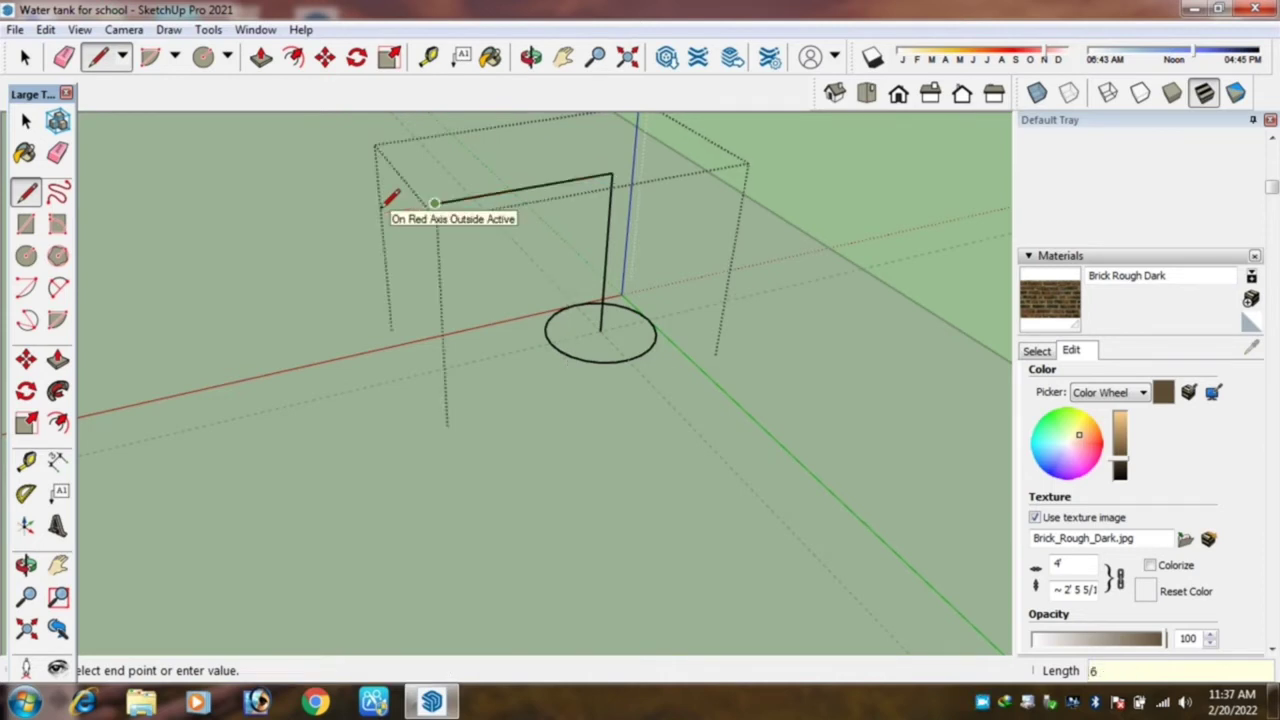
left_click(439, 292)
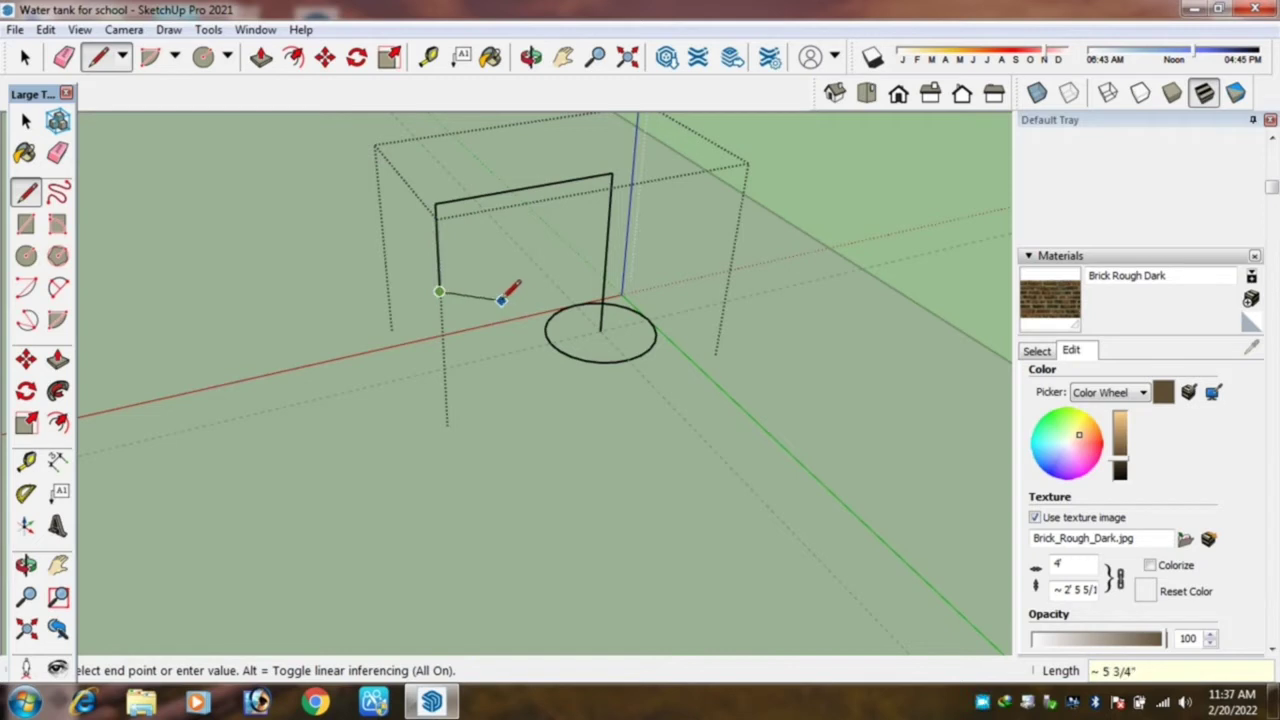
key("space")
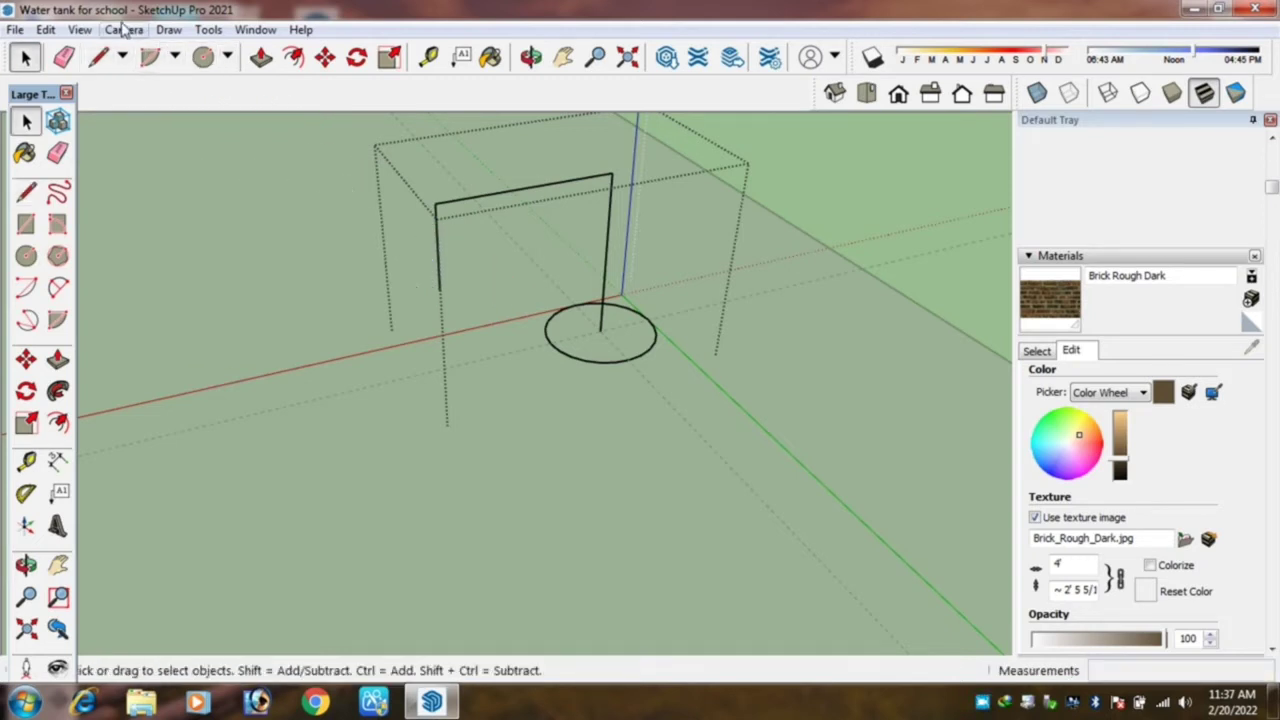
Pick the roof circle with Follow Me and begin sweeping it along the bent path.
left_click(58, 391)
left_click(642, 344)
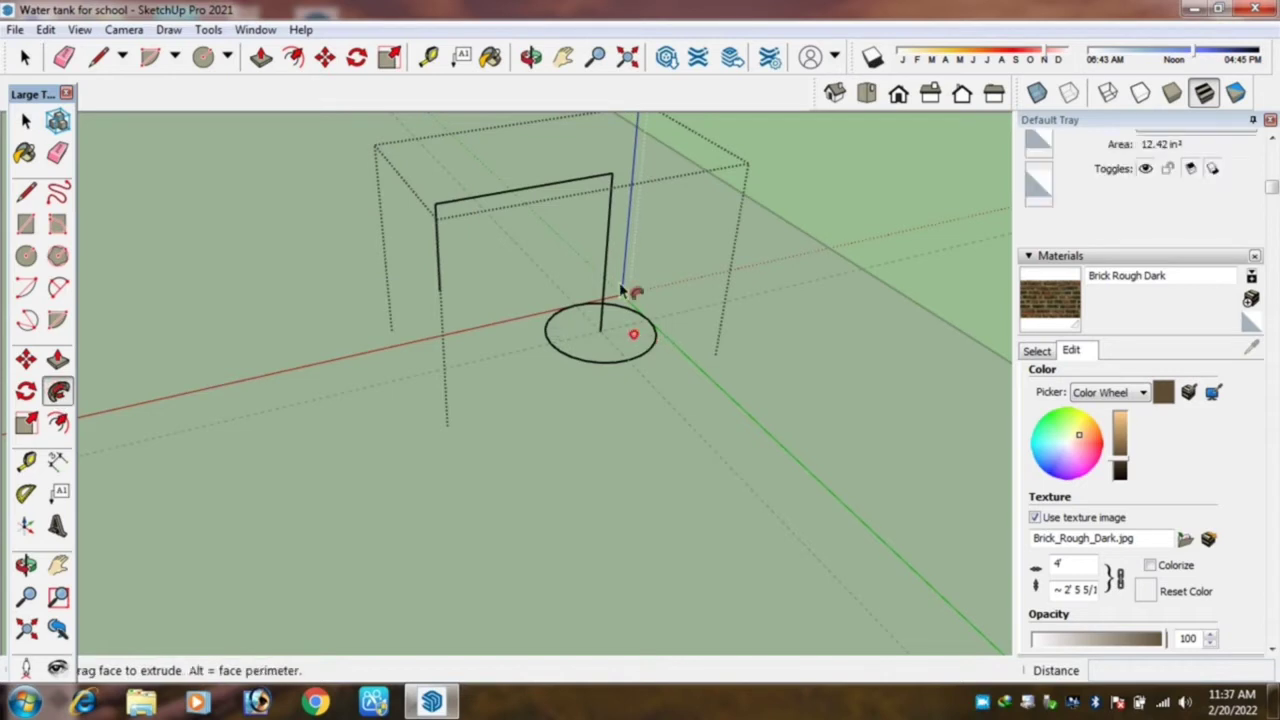
scroll(611, 277, "down", 2)
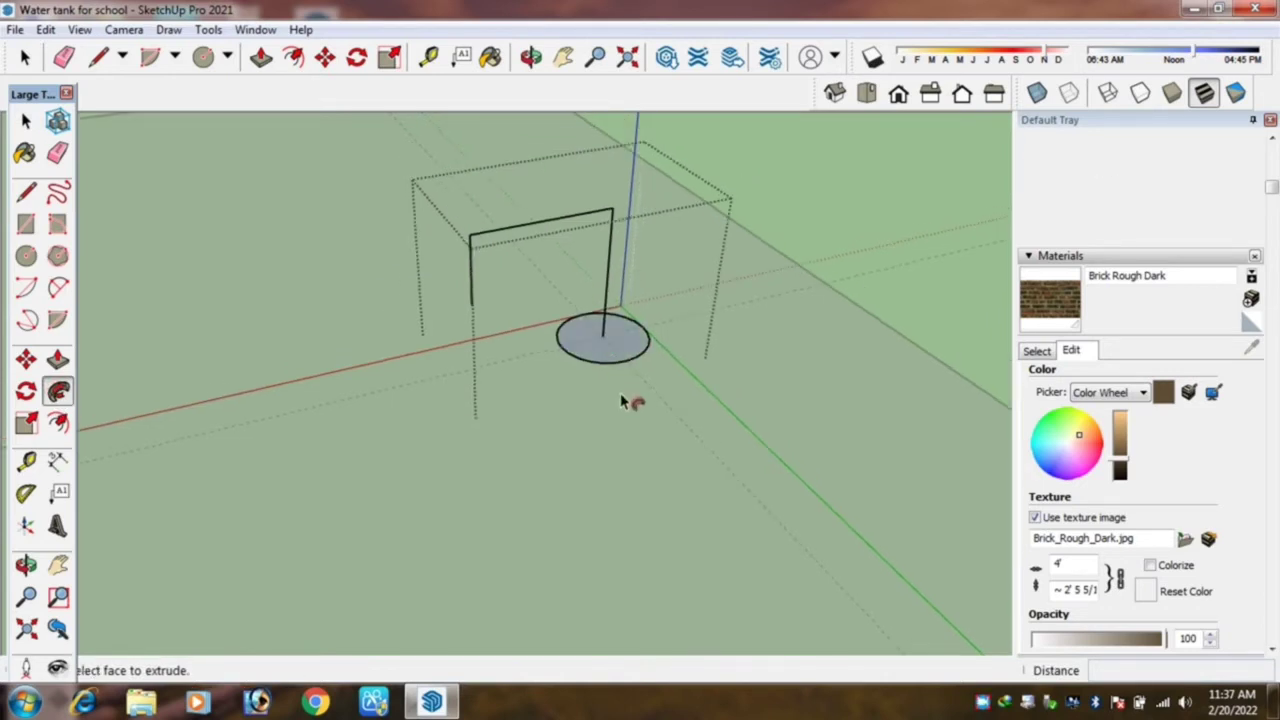
scroll(634, 400, "up", 2)
scroll(598, 435, "up", 2)
scroll(598, 435, "down", 1)
scroll(600, 437, "down", 1)
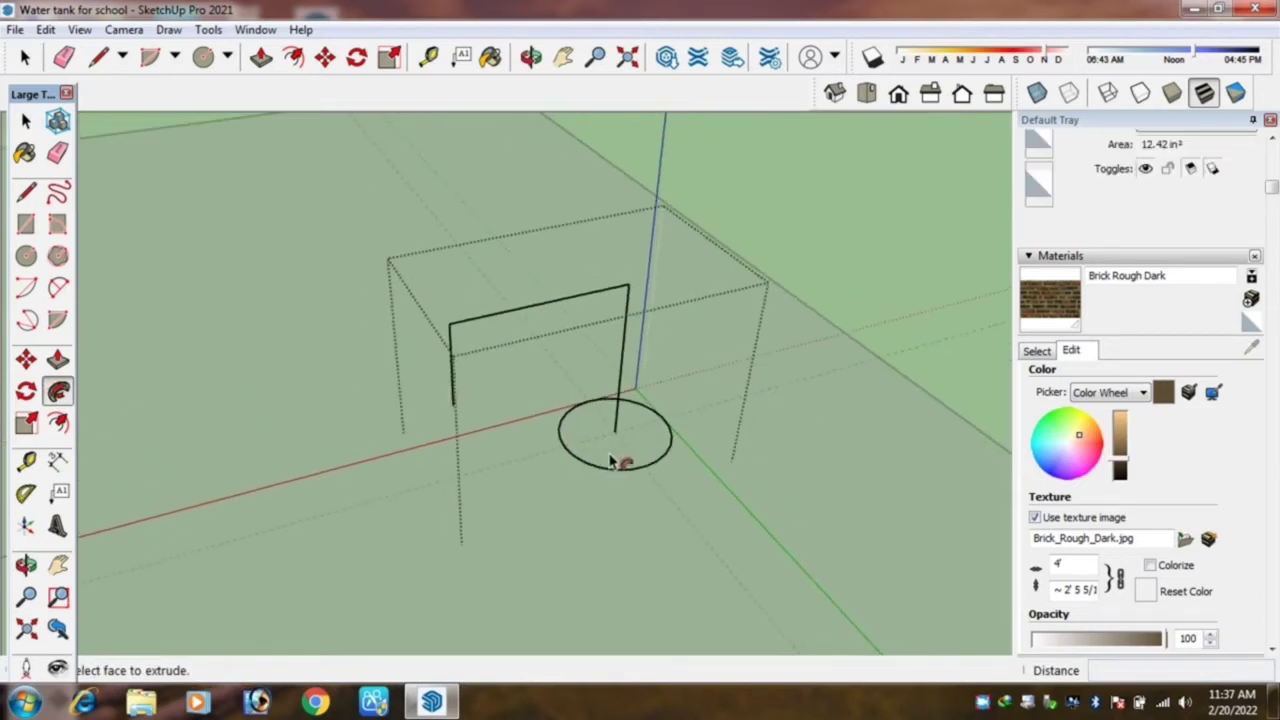
scroll(602, 440, "down", 1)
scroll(604, 443, "down", 1)
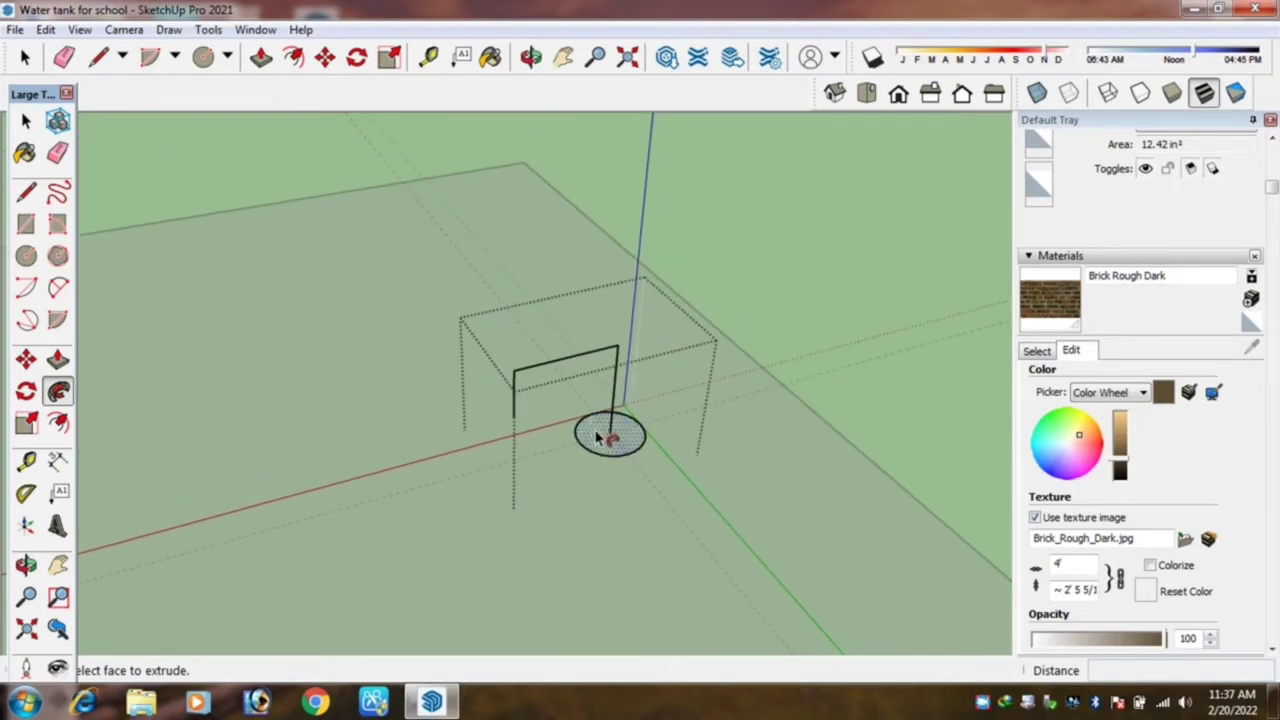
left_click_drag(598, 437, 517, 429)
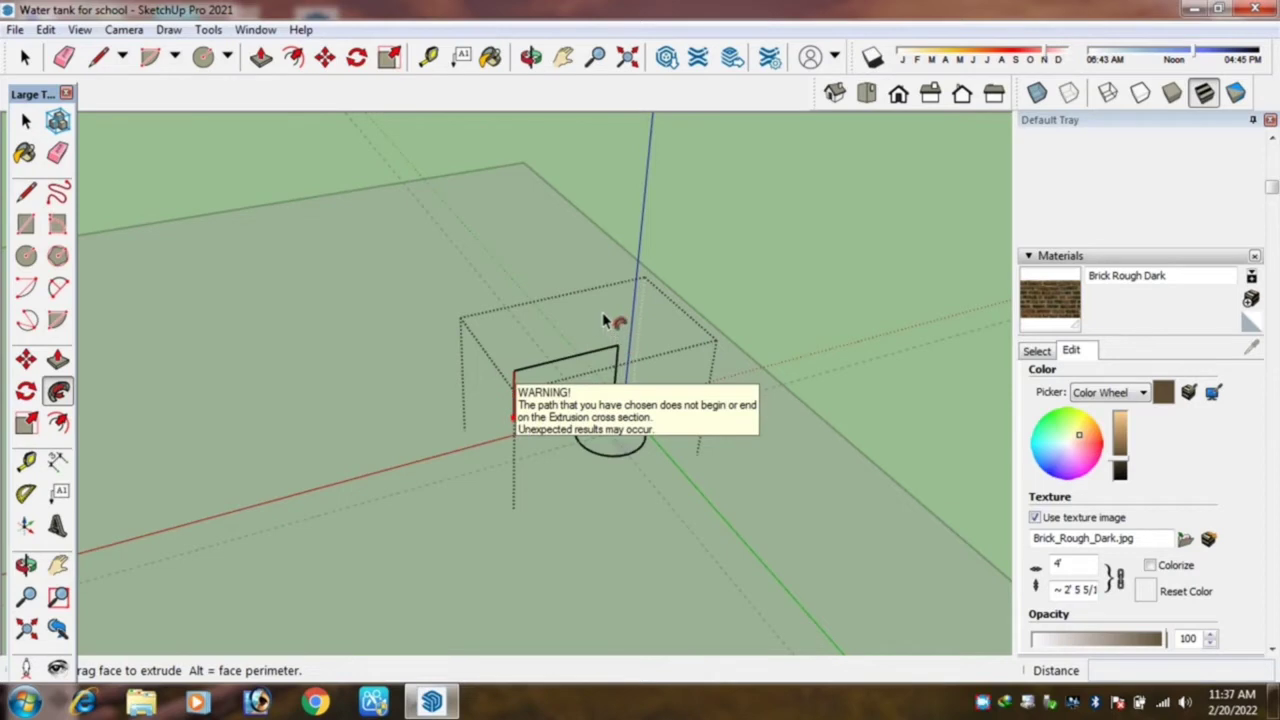
key("o")
left_click_drag(607, 333, 603, 360)
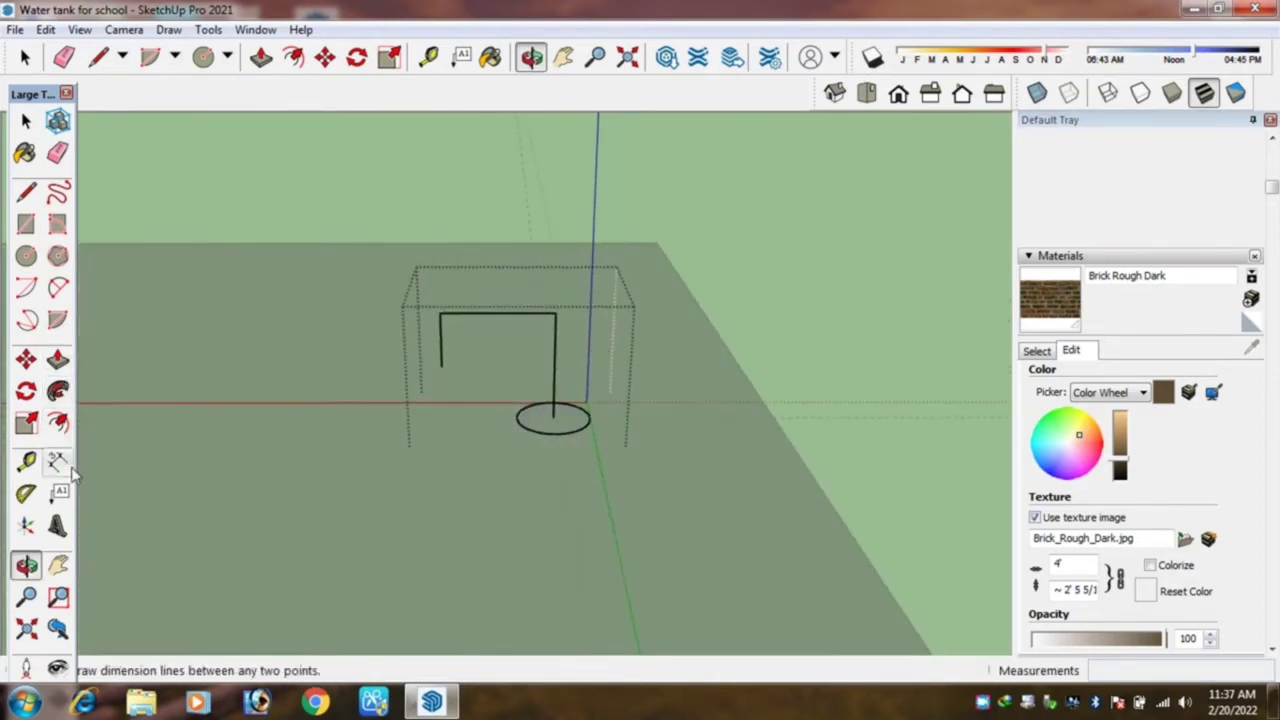
Finish the sweep along the whole inverted-U path, forming a hooked vent pipe.
left_click(58, 390)
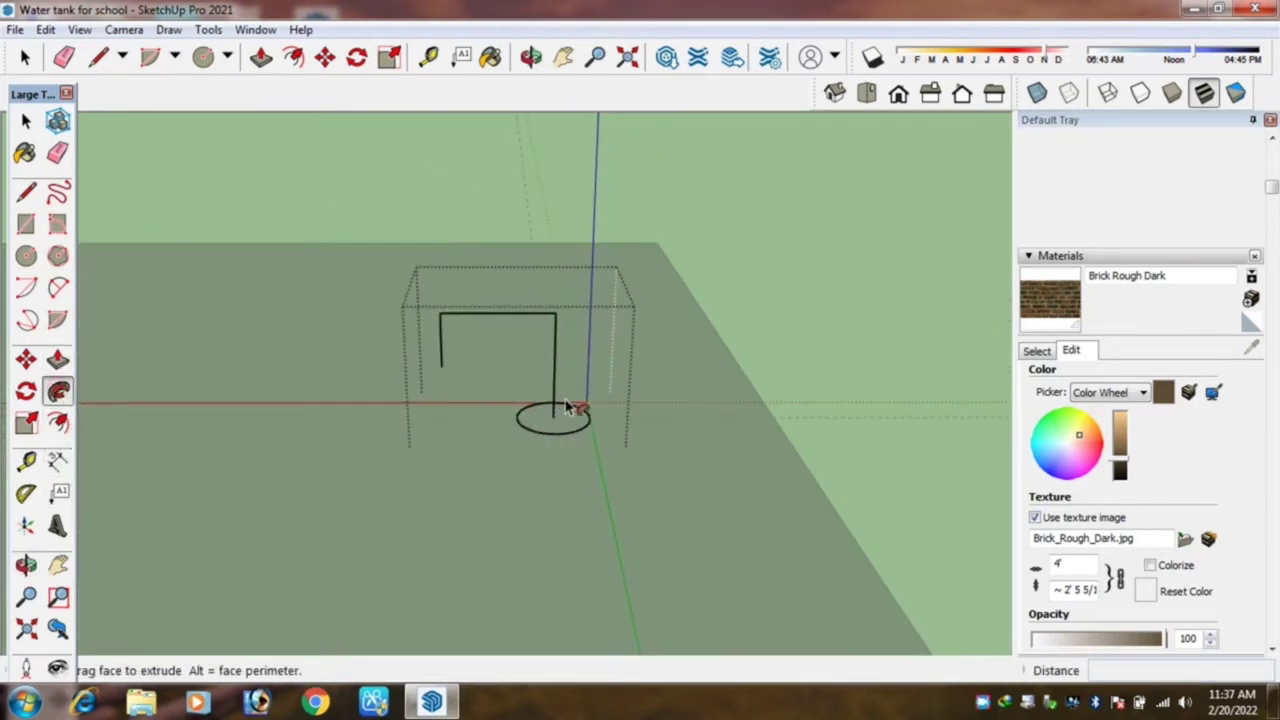
mouse_move(555, 335)
left_mouse_down()
mouse_move(498, 307)
mouse_move(443, 318)
left_mouse_up()
left_click_drag(447, 380, 443, 363)
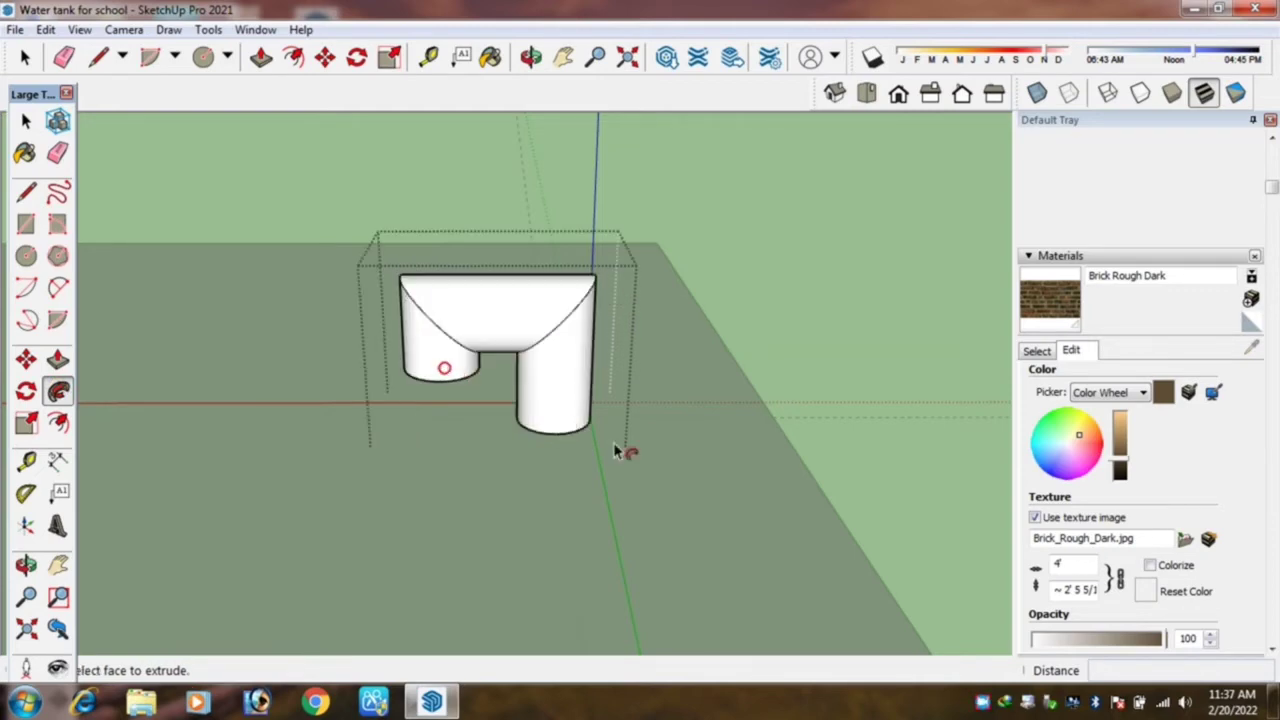
mouse_move(623, 449)
middle_mouse_down()
mouse_move(743, 503)
mouse_move(320, 463)
mouse_move(826, 511)
mouse_move(748, 422)
middle_mouse_up()
scroll(730, 410, "down", 2)
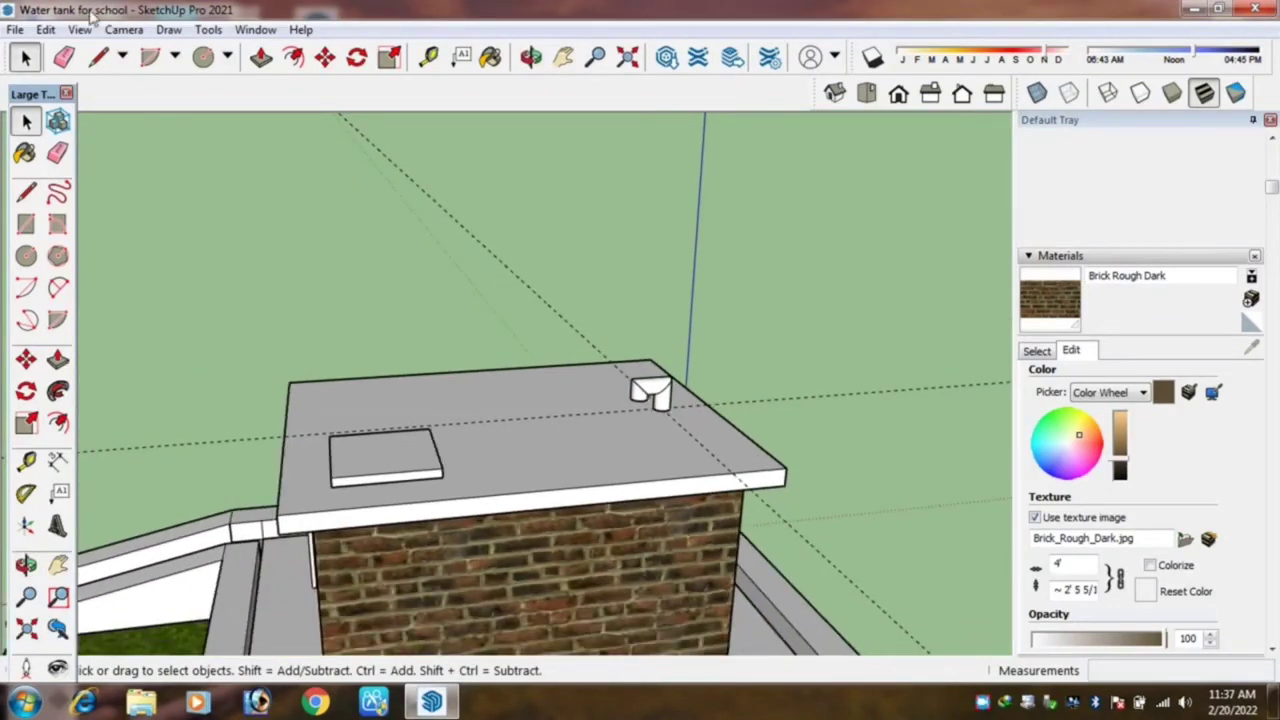
Delete all dashed guide lines from the model with Edit > Delete Guides.
left_click(46, 29)
left_click(100, 204)
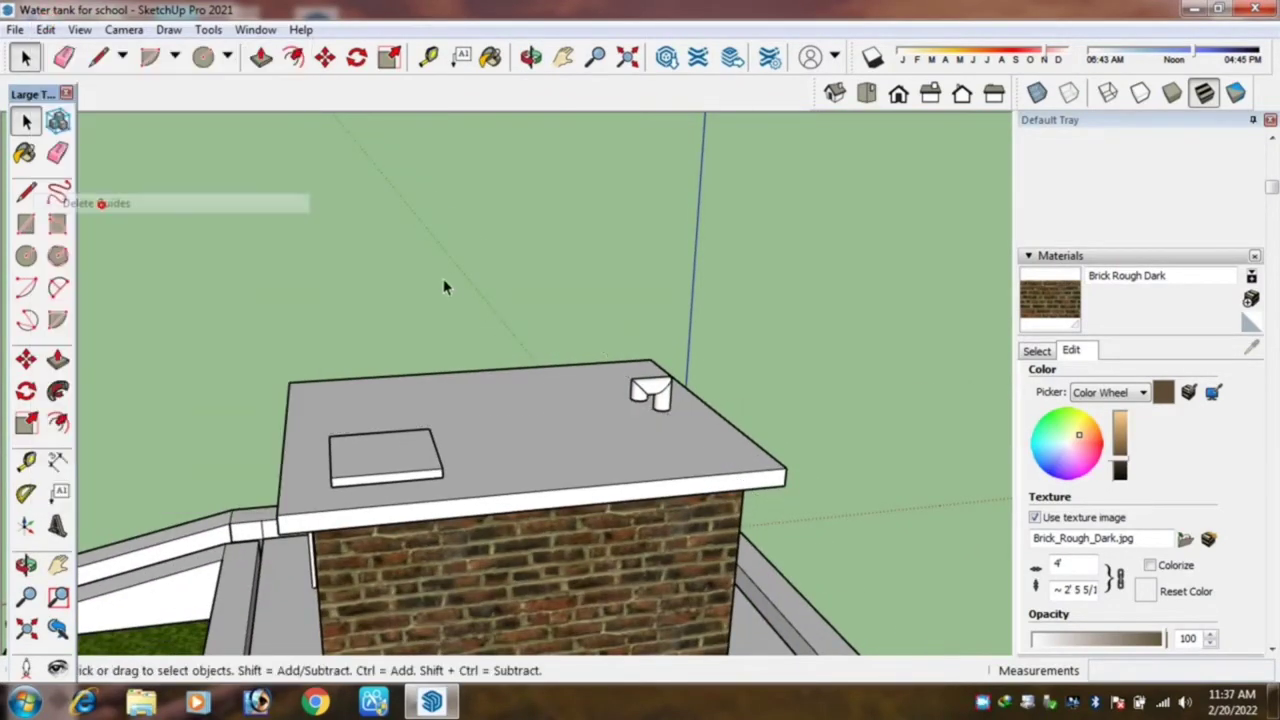
mouse_move(511, 308)
middle_mouse_down()
mouse_move(541, 313)
mouse_move(720, 434)
mouse_move(606, 286)
mouse_move(655, 405)
mouse_move(663, 343)
middle_mouse_up()
scroll(508, 520, "up", 2)
scroll(495, 515, "up", 2)
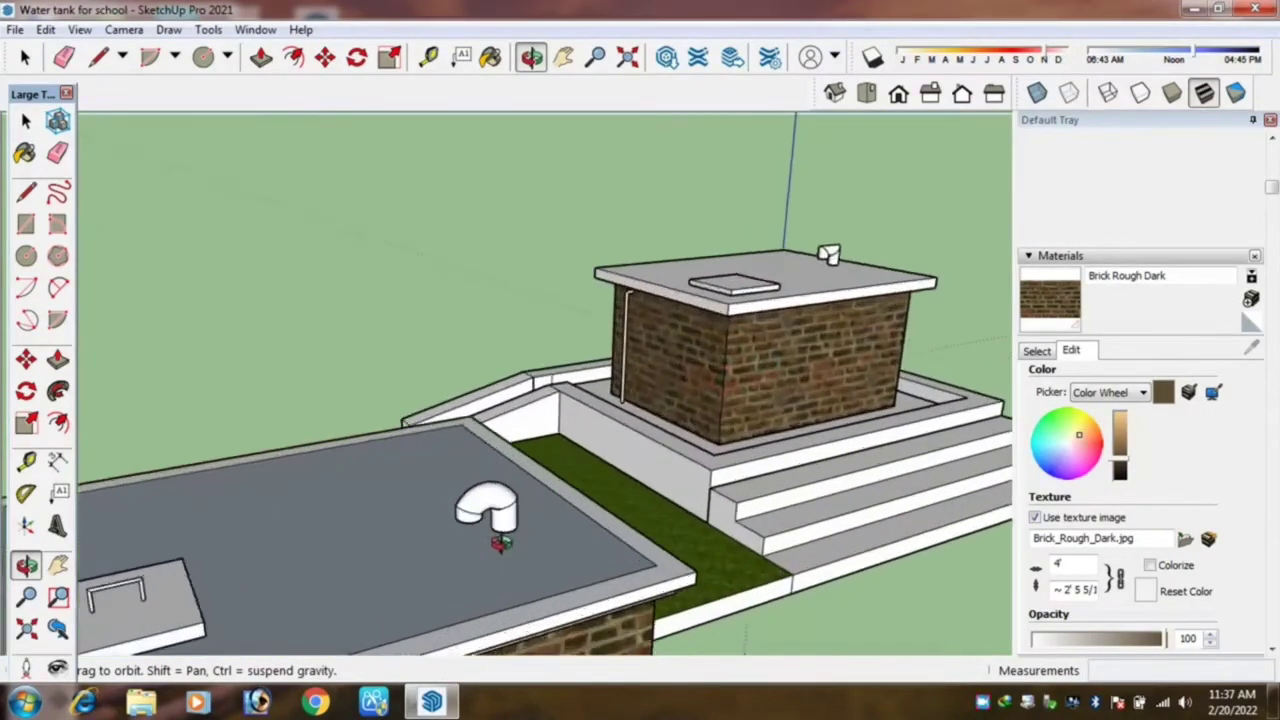
scroll(497, 513, "up", 2)
Orbit and zoom around the brick tank to look down onto its top.
mouse_move(496, 514)
middle_mouse_down()
mouse_move(529, 520)
mouse_move(157, 491)
mouse_move(845, 312)
mouse_move(663, 329)
mouse_move(665, 424)
middle_mouse_up()
scroll(845, 312, "up", 2)
scroll(845, 312, "up", 2)
scroll(814, 296, "up", 3)
scroll(660, 416, "down", 2)
scroll(657, 405, "down", 2)
scroll(660, 370, "up", 2)
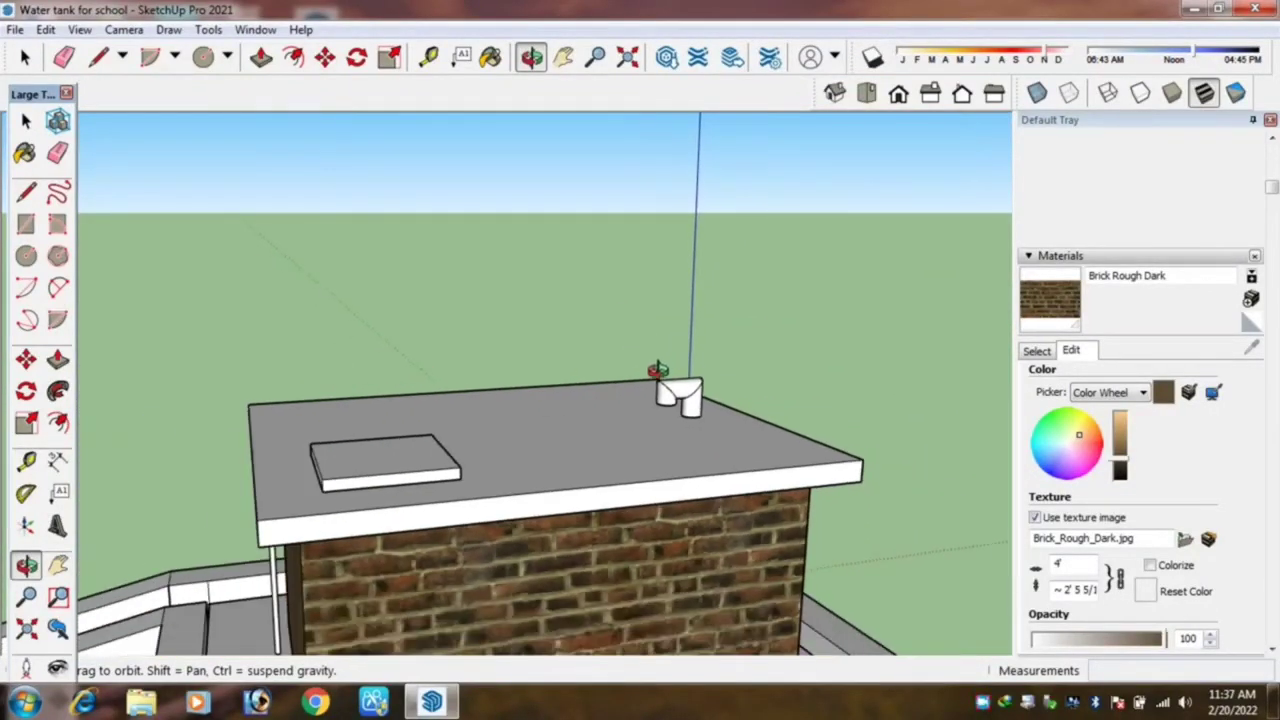
scroll(700, 388, "up", 2)
scroll(686, 387, "up", 2)
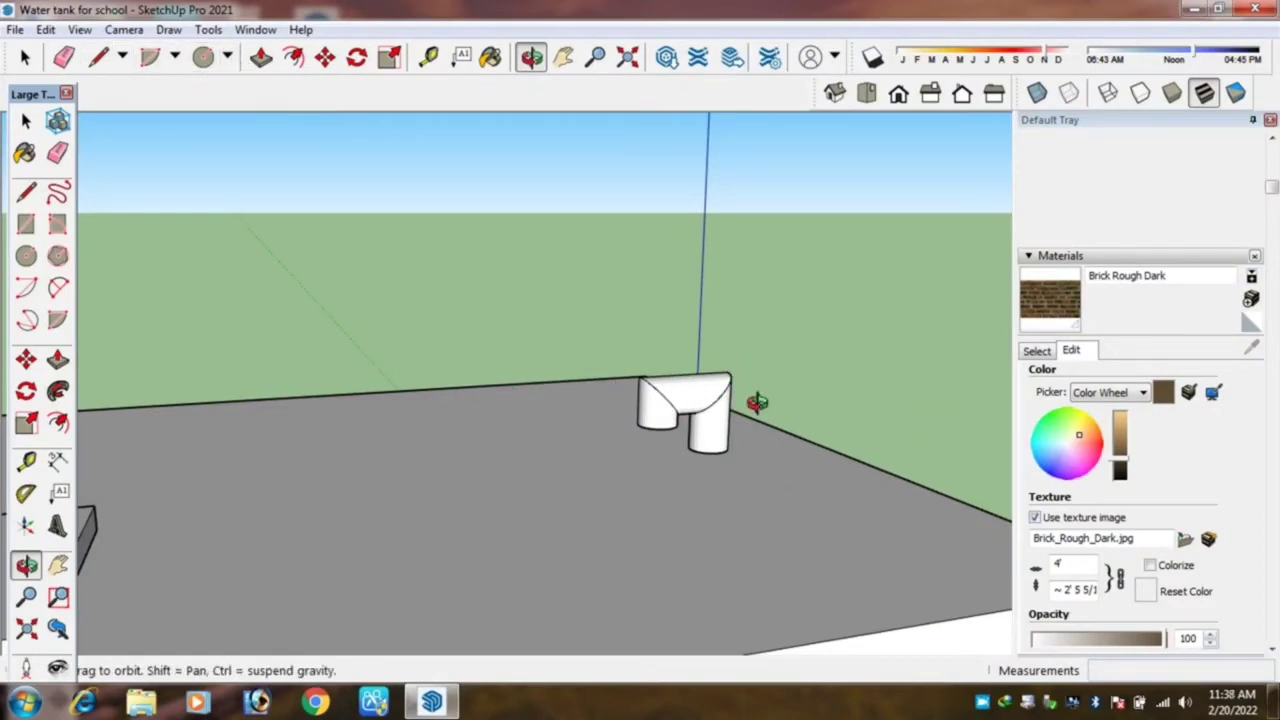
scroll(758, 398, "down", 5)
mouse_move(729, 300)
left_mouse_down()
mouse_move(686, 375)
mouse_move(896, 434)
left_mouse_up()
scroll(680, 331, "up", 2)
left_click_drag(680, 331, 714, 334)
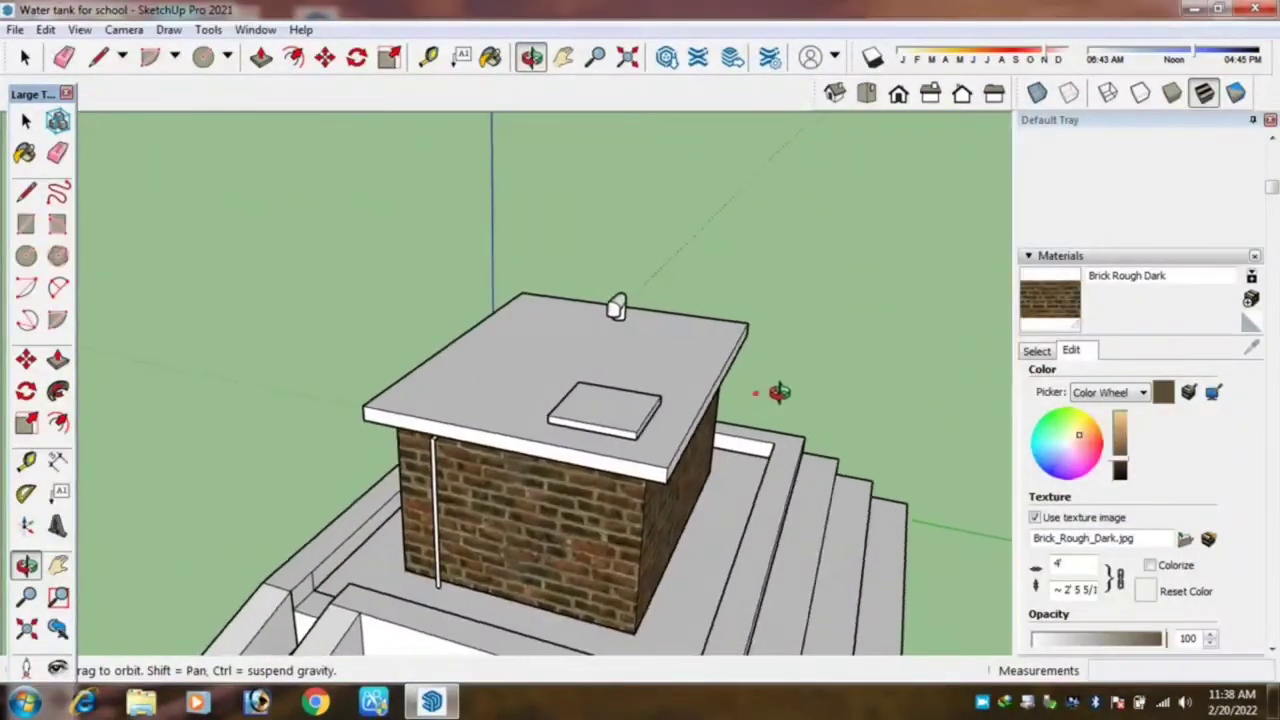
scroll(750, 322, "down", 3)
scroll(750, 322, "down", 2)
scroll(750, 322, "down", 2)
scroll(557, 271, "down", 2)
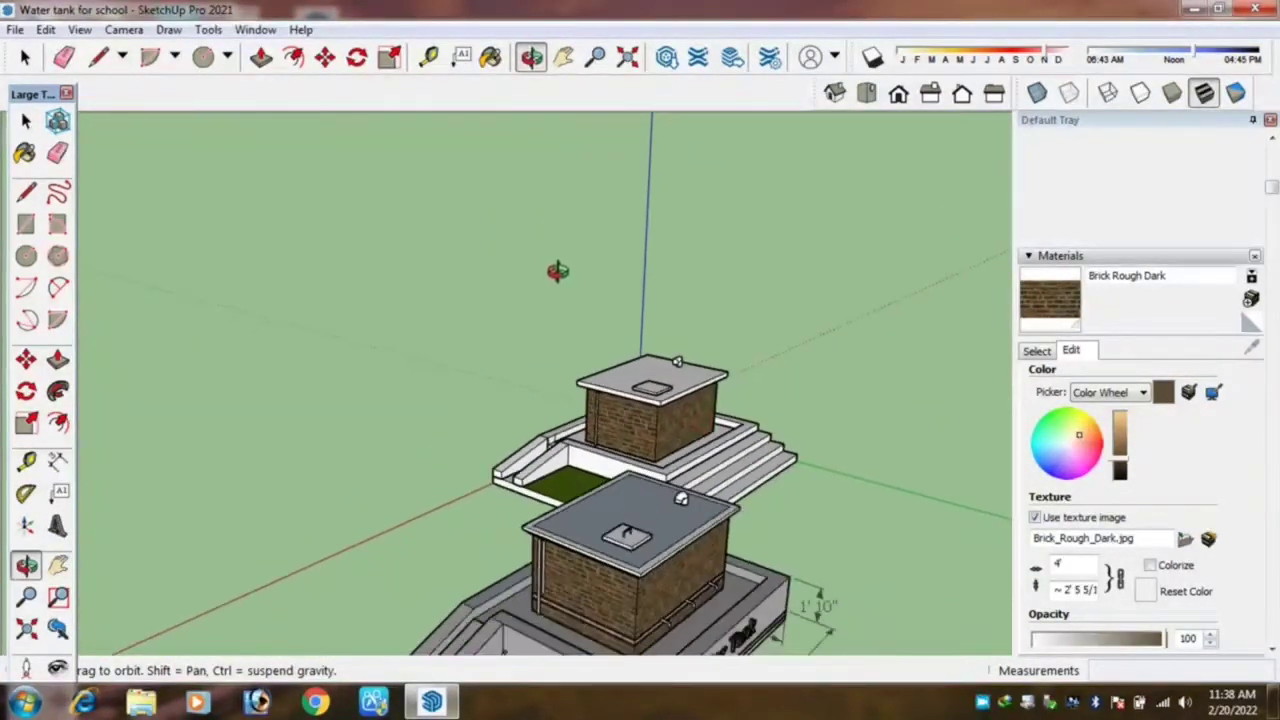
scroll(668, 505, "down", 2)
Tilt the view level and orbit around both tanks to inspect the model.
mouse_move(666, 505)
left_mouse_down()
mouse_move(403, 414)
mouse_move(346, 429)
mouse_move(269, 423)
left_mouse_up()
scroll(866, 527, "up", 2)
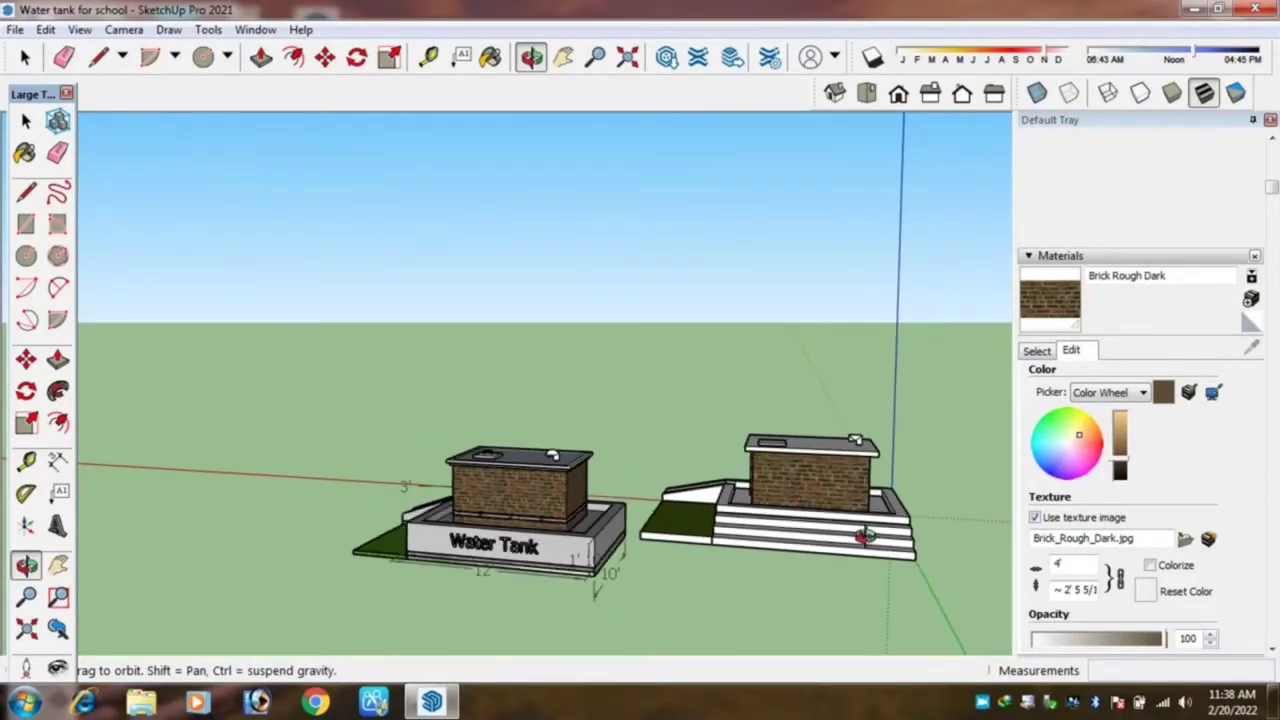
scroll(866, 527, "up", 2)
scroll(866, 527, "up", 2)
scroll(771, 500, "down", 2)
left_click_drag(814, 509, 723, 486)
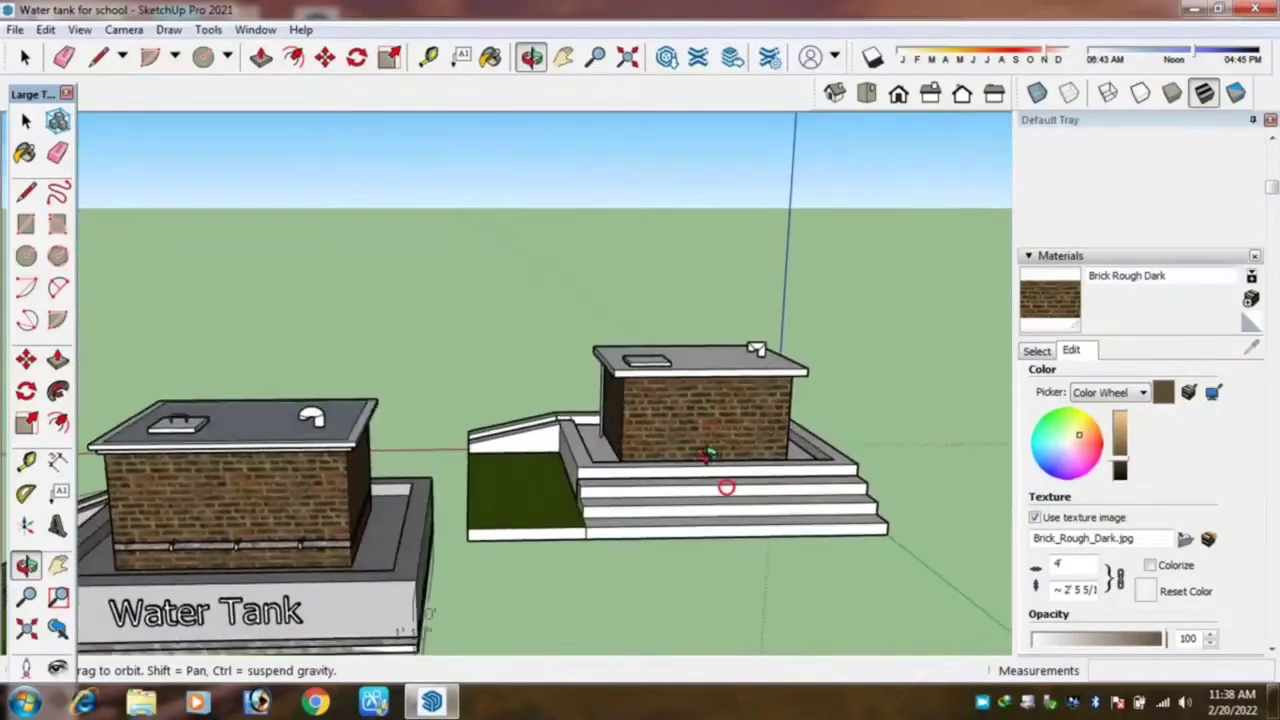
scroll(636, 430, "up", 3)
mouse_move(636, 430)
left_mouse_down()
mouse_move(486, 483)
mouse_move(491, 506)
left_mouse_up()
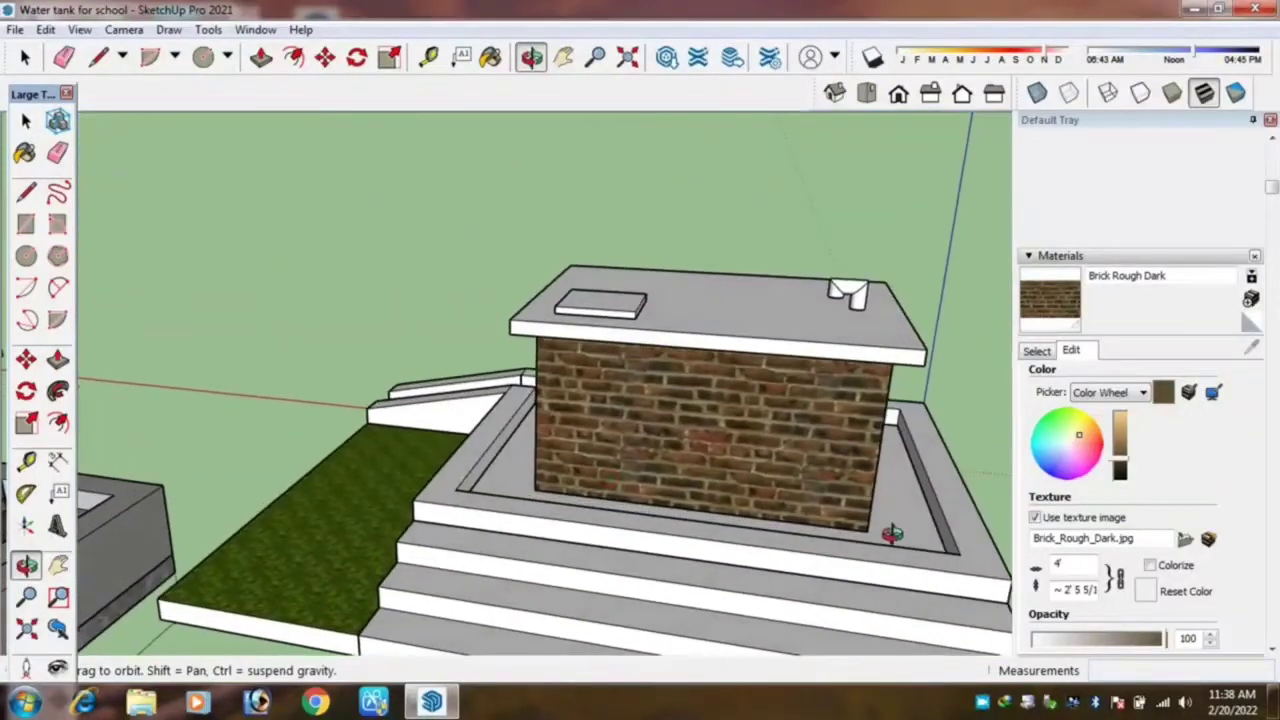
scroll(903, 540, "up", 2)
scroll(903, 540, "down", 2)
scroll(860, 526, "down", 2)
scroll(509, 457, "up", 3)
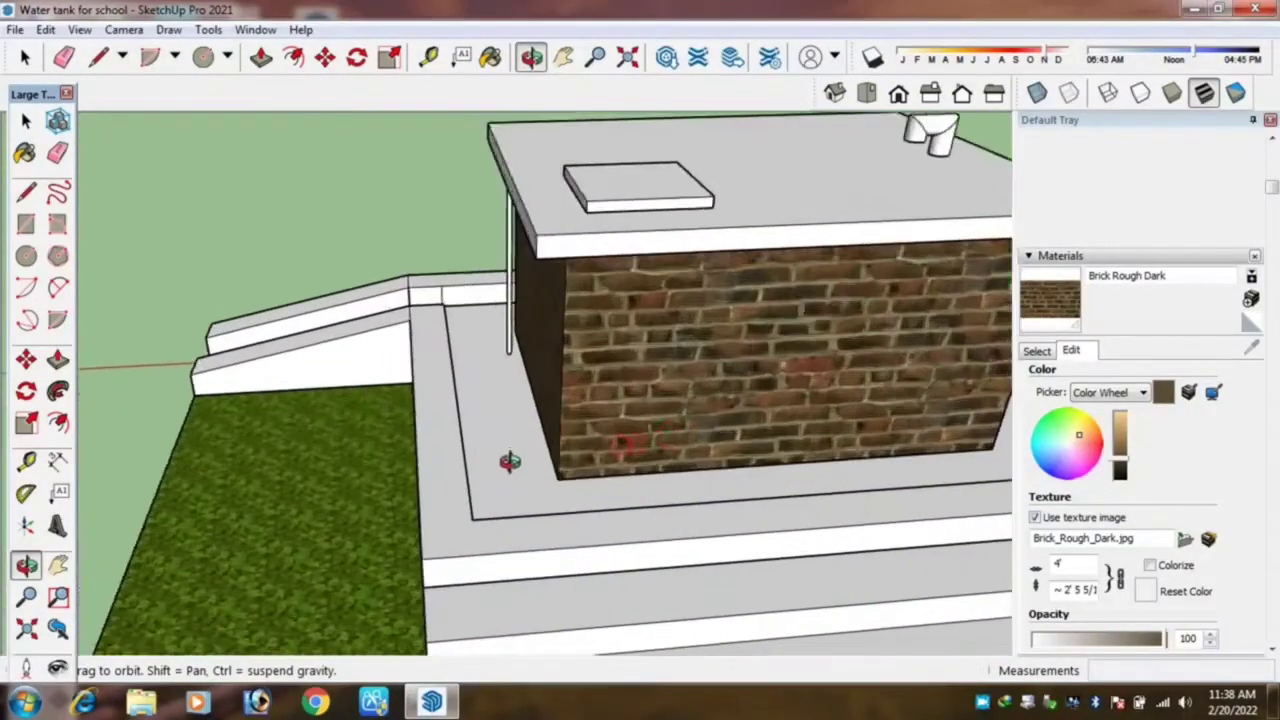
right_click(518, 465)
Open the tank's base group and select the floor surrounding the brick tank.
key("space")
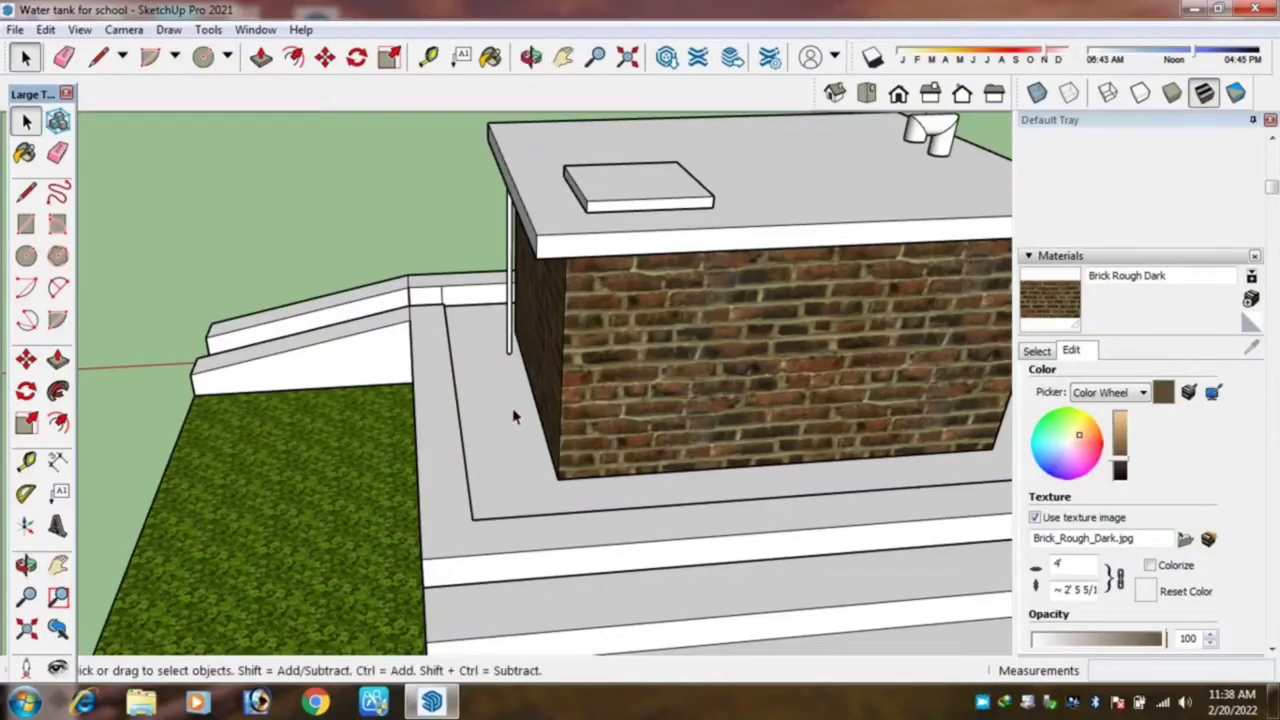
scroll(502, 402, "down", 2)
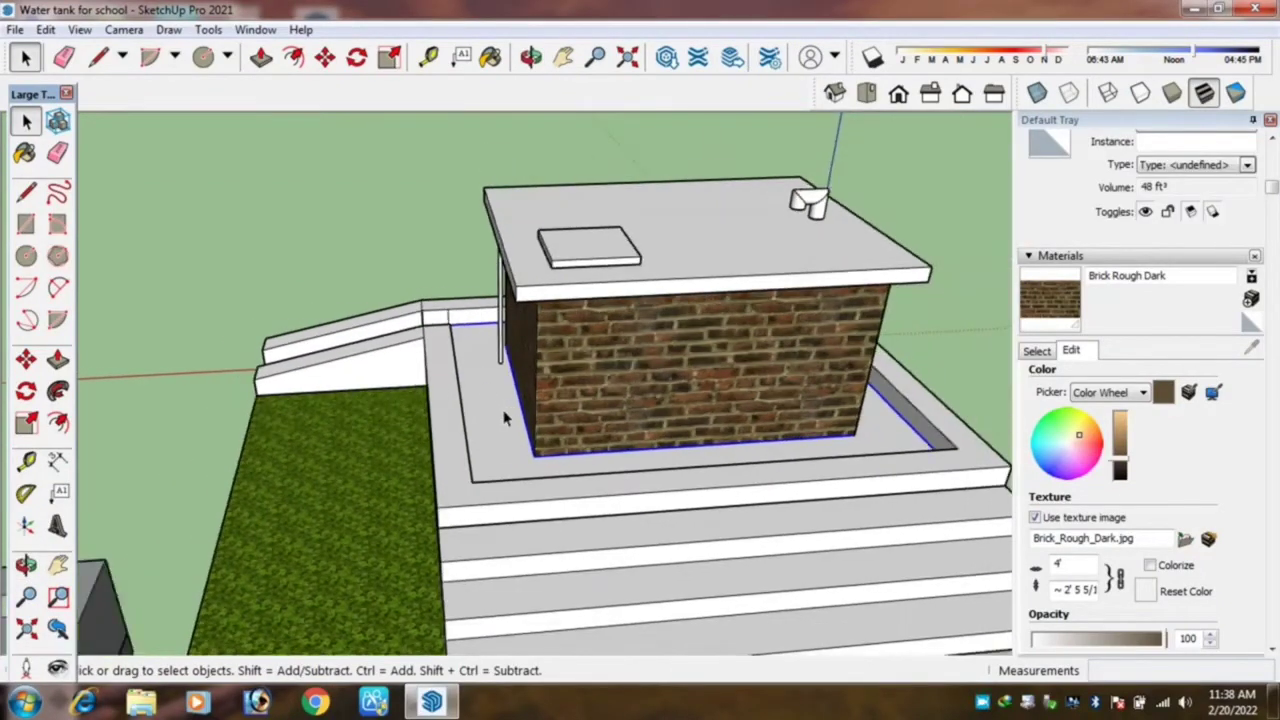
double_click(502, 418)
left_click(503, 410)
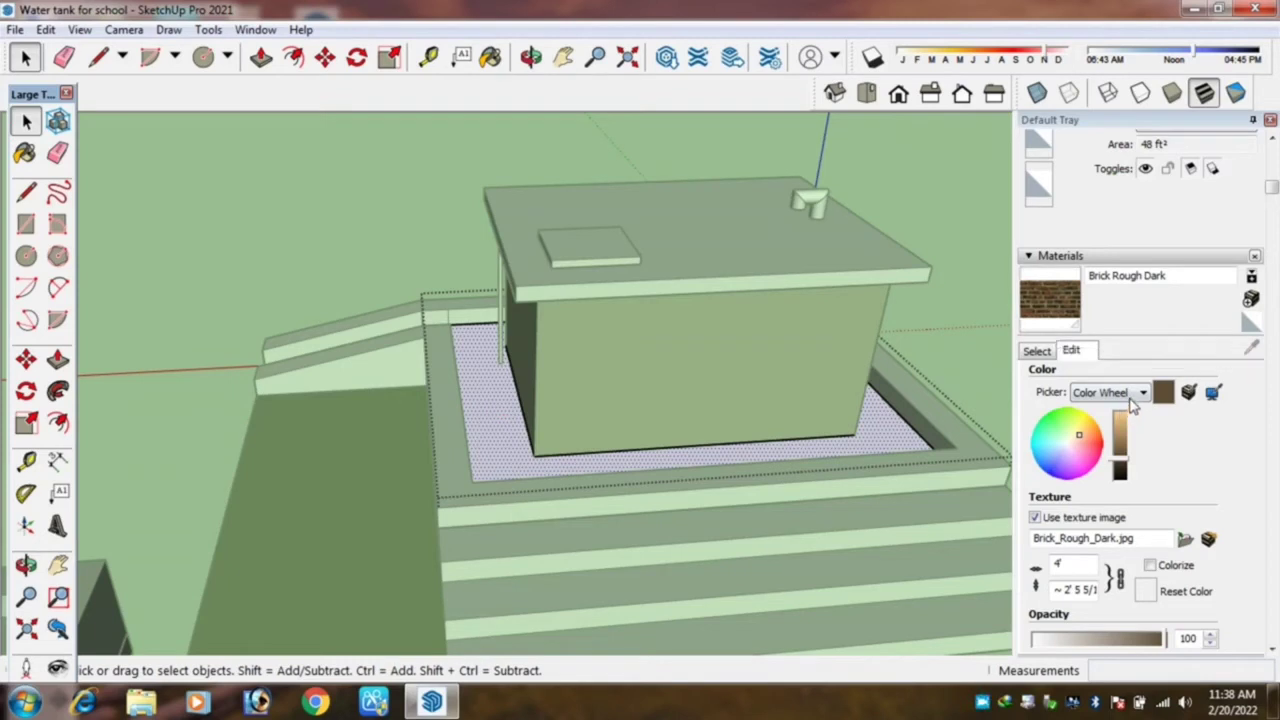
scroll(1109, 391, "down", 3)
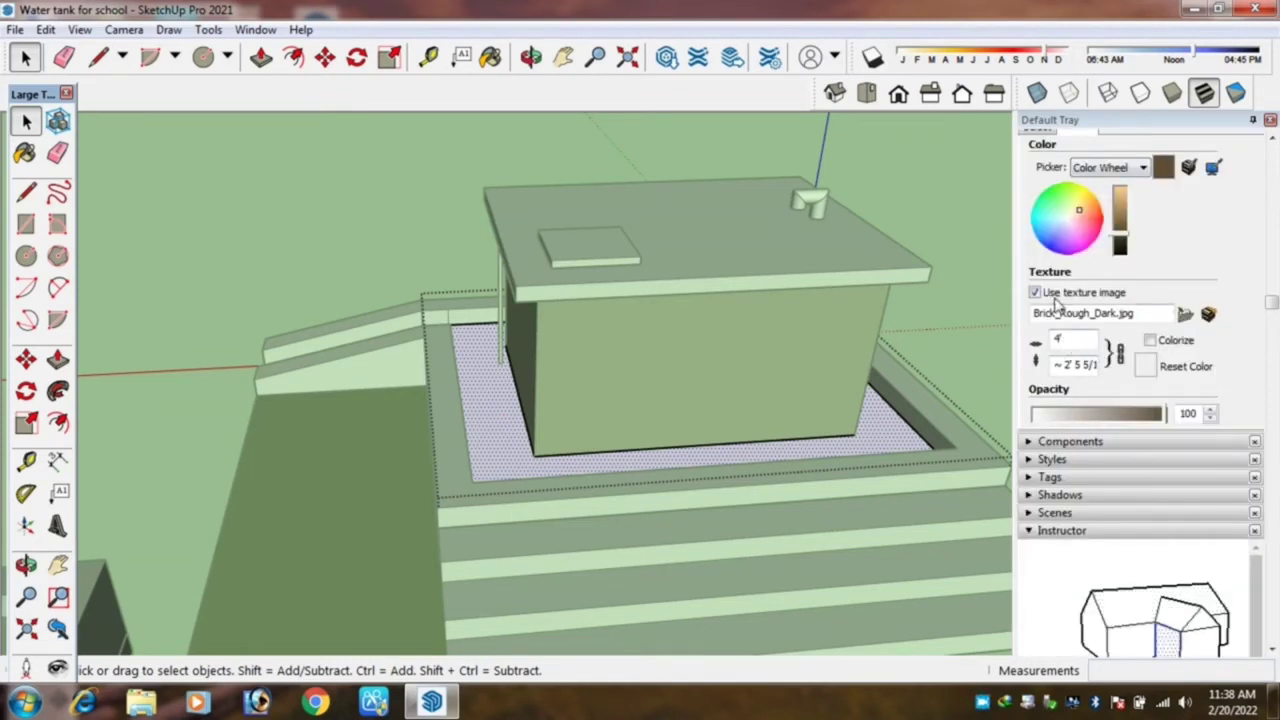
scroll(1062, 200, "up", 3)
Paint the floor with Marble Carrara Floor Tile from the Tile collection.
left_click(1046, 416)
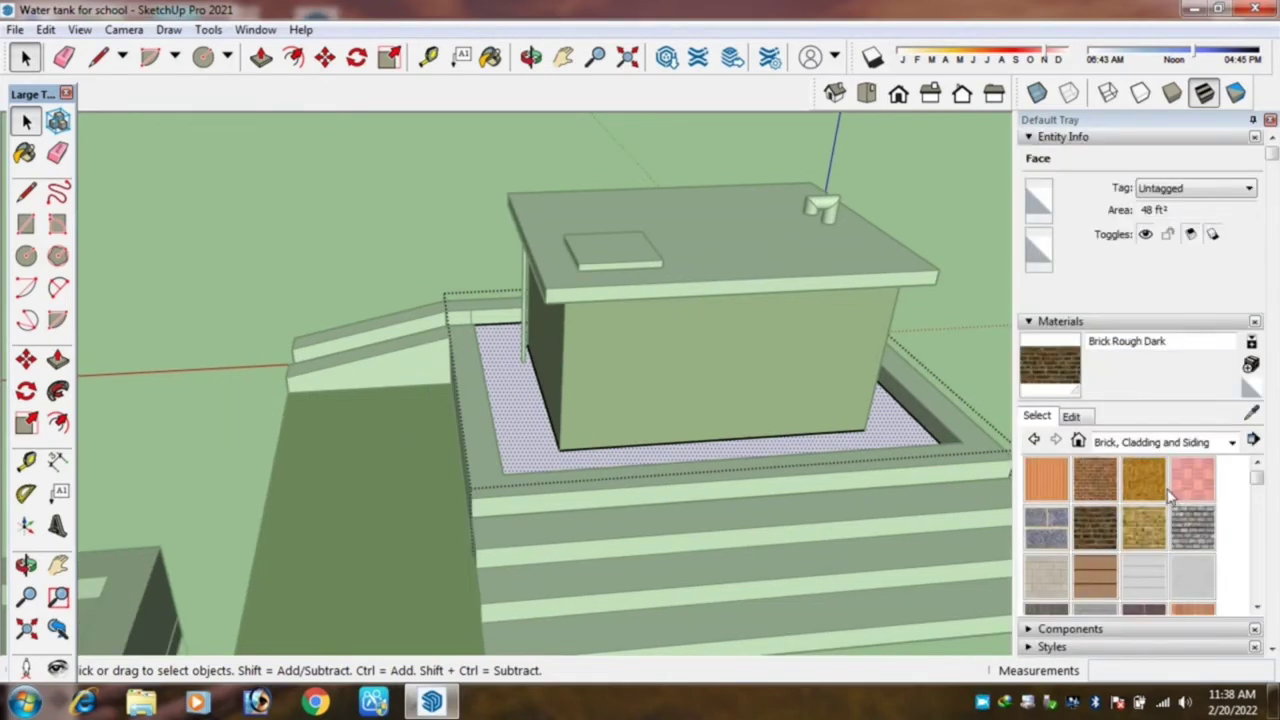
left_click(1140, 441)
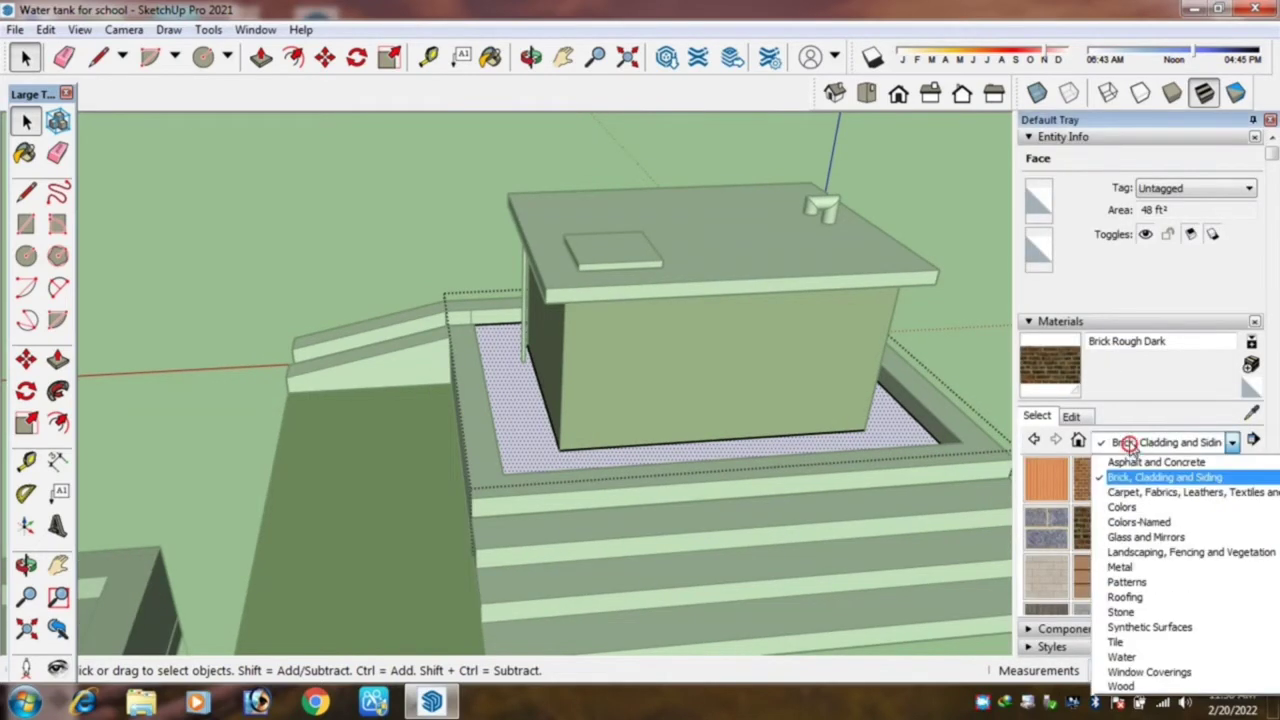
left_click(1130, 642)
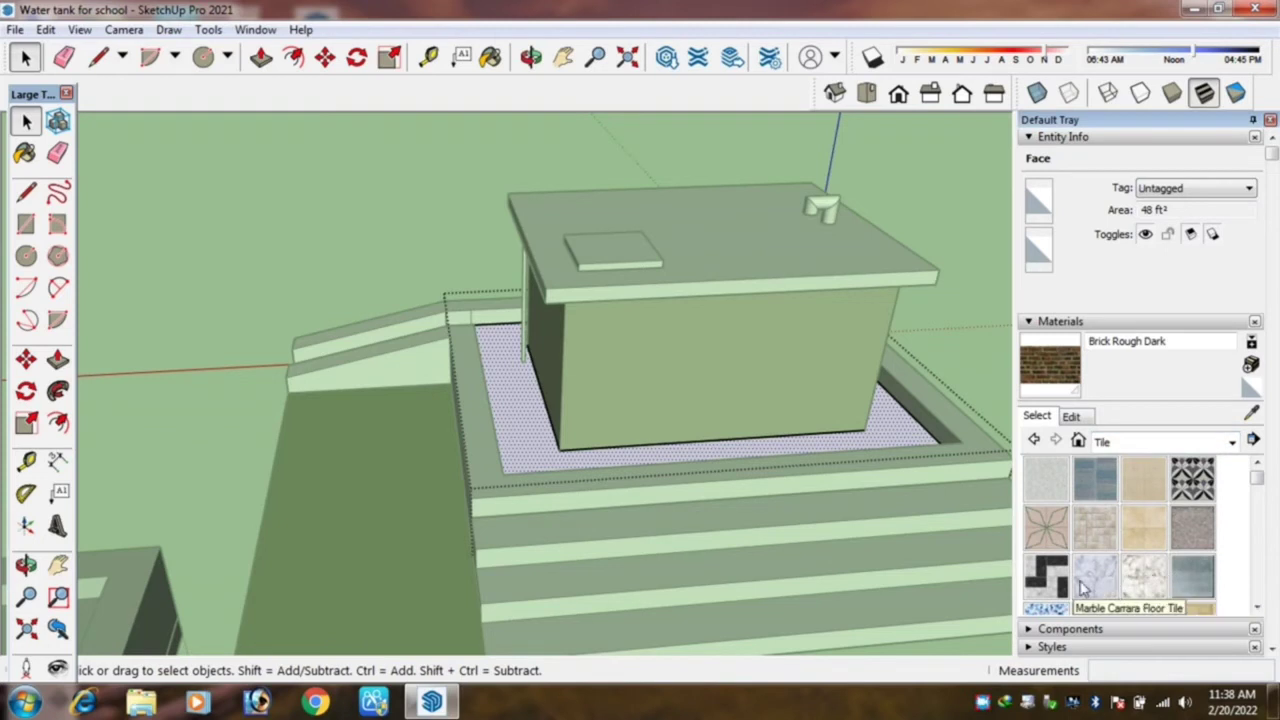
scroll(1095, 577, "down", 1)
left_click(1095, 505)
scroll(537, 427, "up", 2)
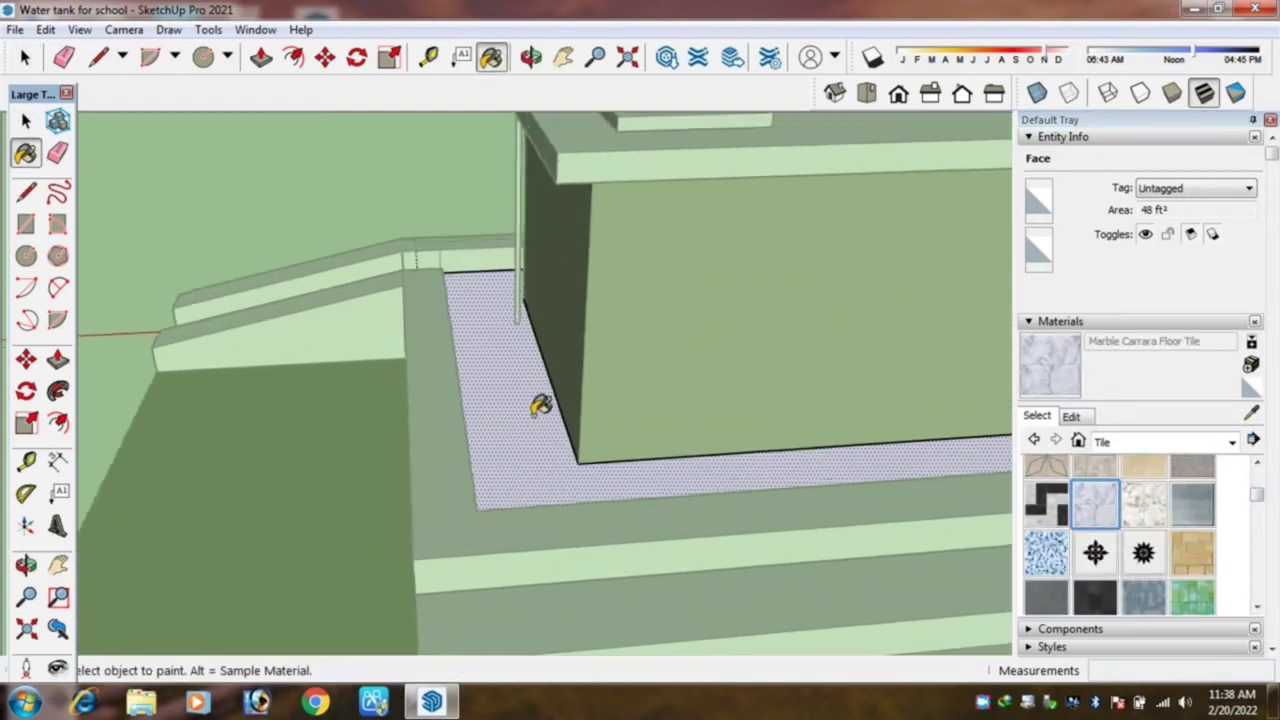
scroll(529, 409, "up", 1)
left_click(523, 402)
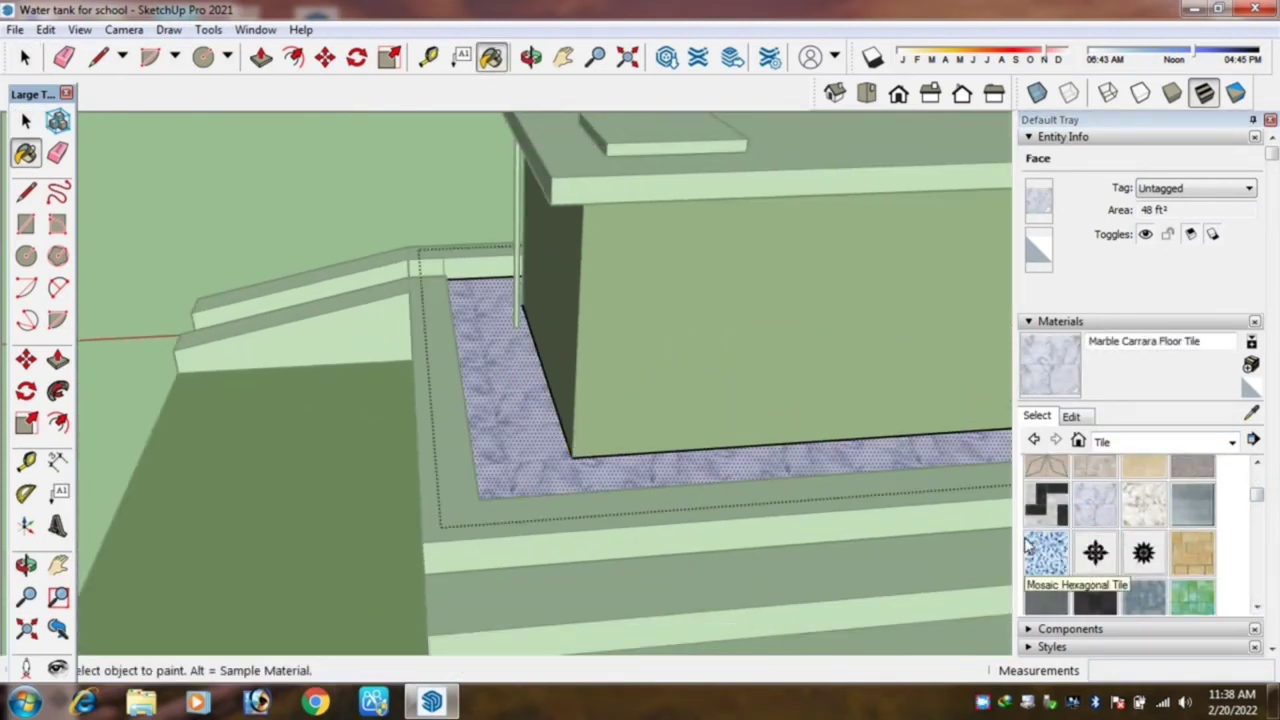
Set the marble texture width to 3' and close the Default Tray.
left_click(1084, 422)
left_click(1084, 423)
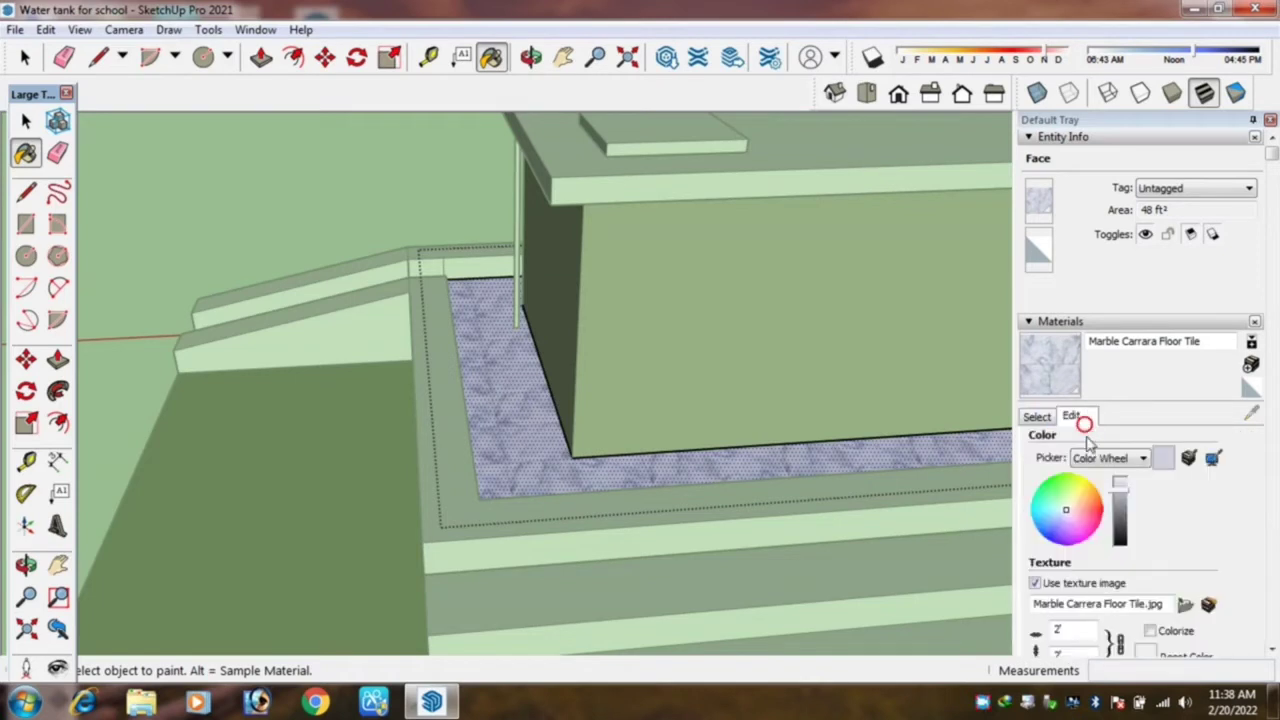
left_click(1077, 629)
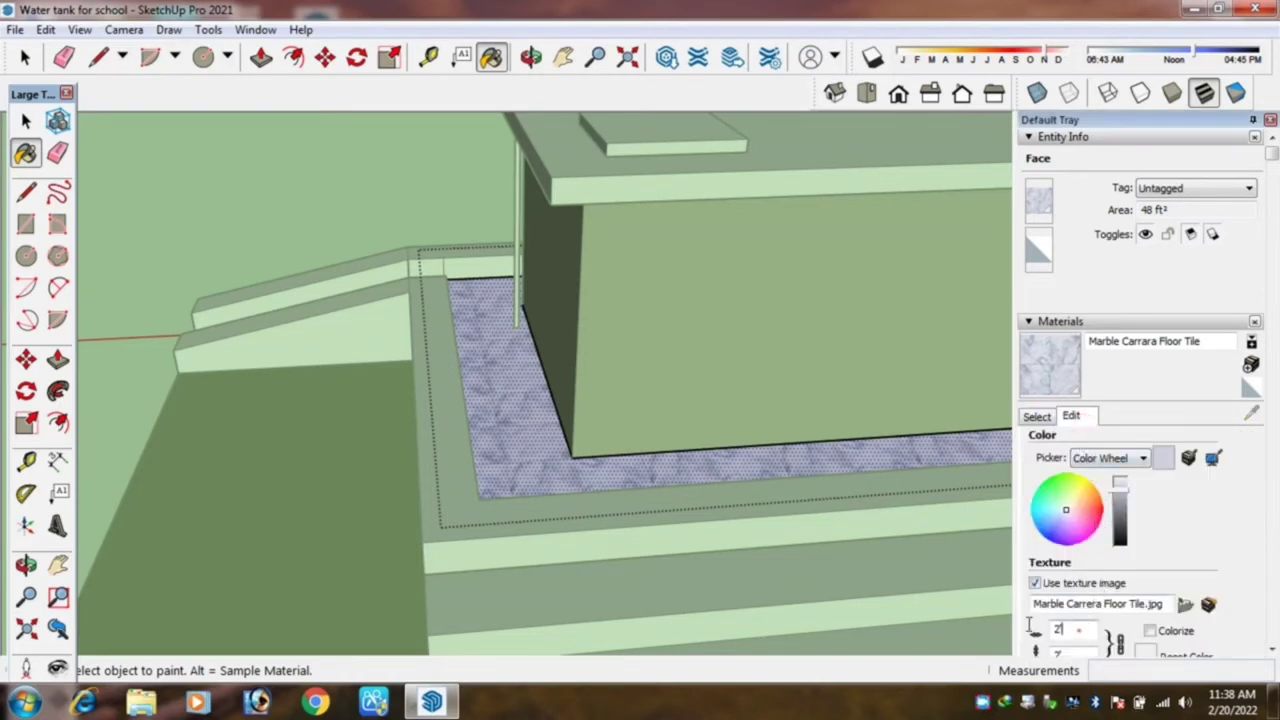
type("3")
key("Return")
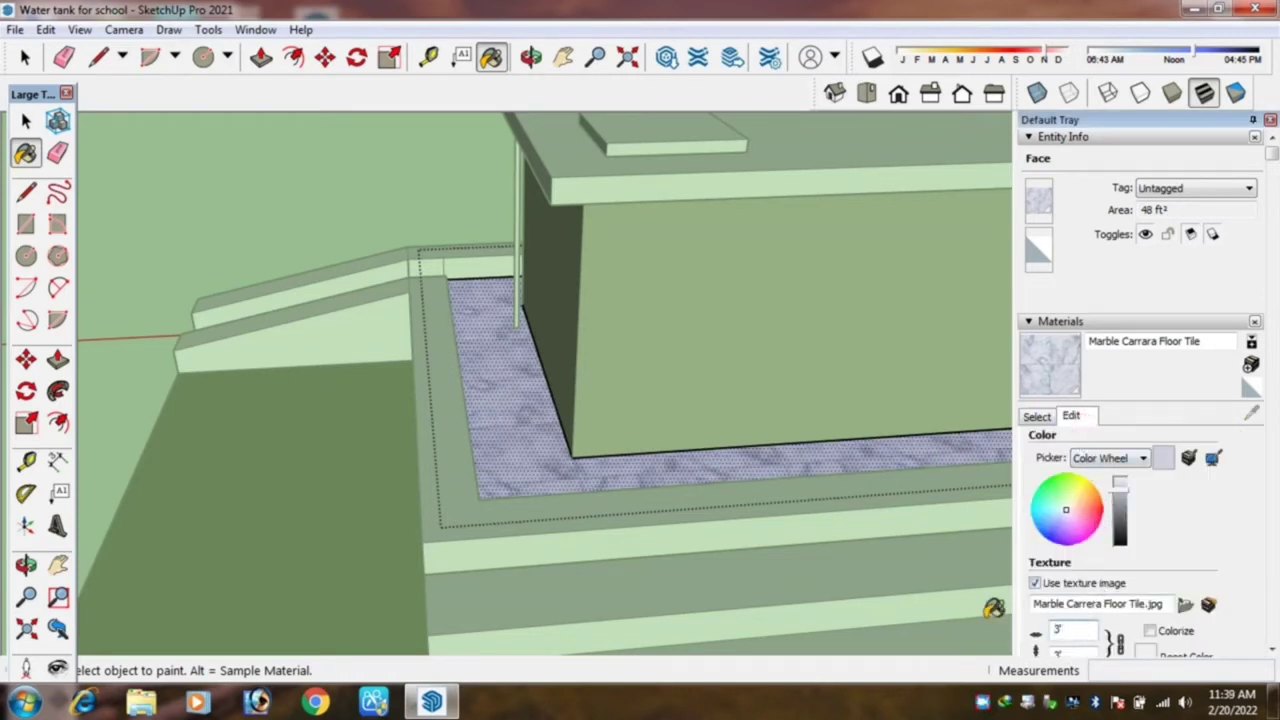
left_click(1270, 120)
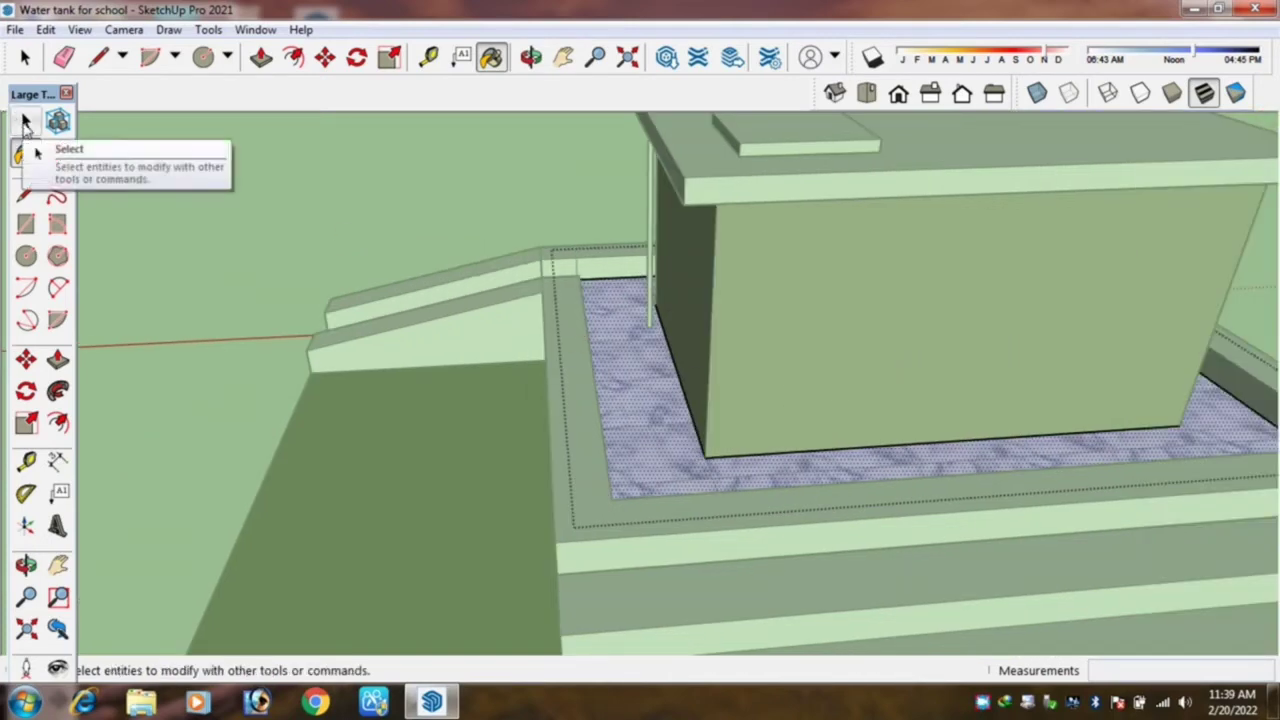
left_click(26, 120)
left_click(324, 209)
scroll(443, 323, "down", 3)
mouse_move(531, 374)
middle_mouse_down()
mouse_move(661, 533)
mouse_move(943, 366)
mouse_move(866, 371)
mouse_move(492, 553)
mouse_move(553, 496)
mouse_move(289, 387)
mouse_move(509, 460)
mouse_move(543, 486)
mouse_move(777, 514)
mouse_move(621, 490)
mouse_move(271, 357)
mouse_move(706, 474)
mouse_move(605, 425)
mouse_move(365, 450)
mouse_move(900, 500)
mouse_move(946, 553)
mouse_move(957, 591)
mouse_move(963, 517)
middle_mouse_up()
scroll(553, 496, "up", 3)
scroll(553, 496, "up", 2)
scroll(555, 497, "up", 3)
scroll(555, 497, "up", 3)
scroll(605, 425, "down", 5)
scroll(365, 450, "down", 4)
scroll(380, 449, "down", 3)
scroll(900, 500, "up", 4)
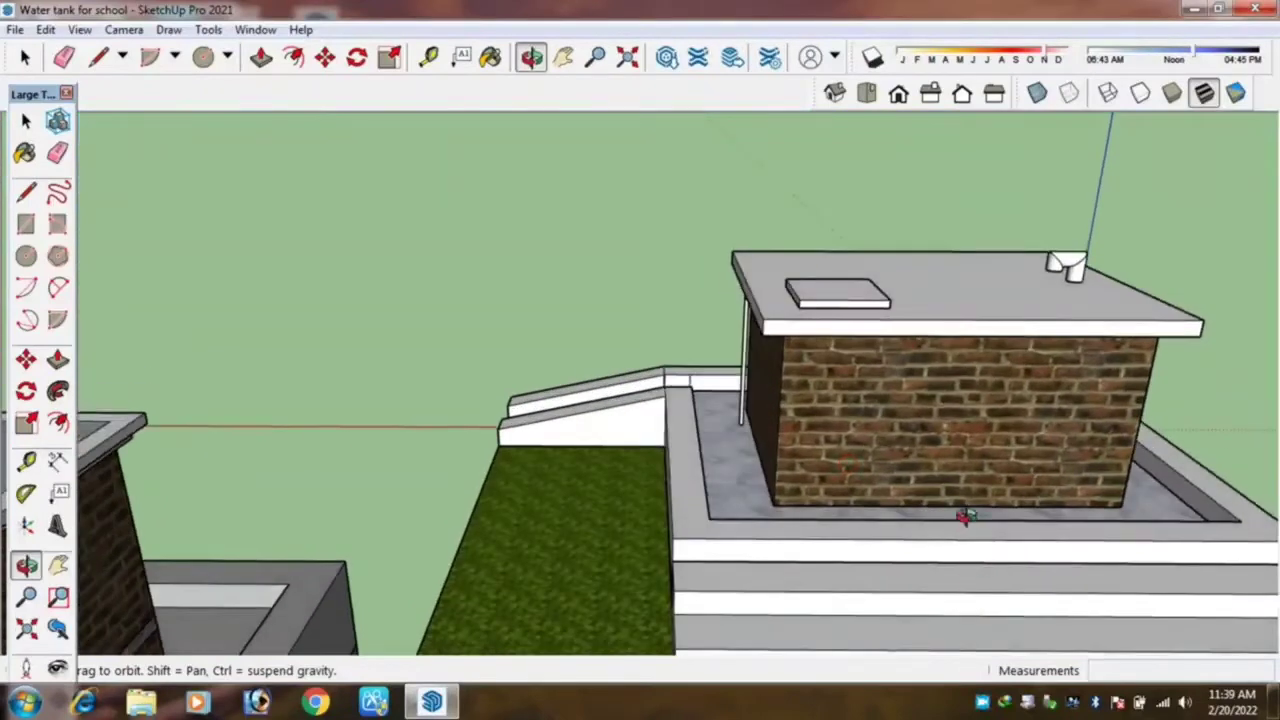
scroll(963, 517, "up", 3)
Place horizontal guides up from the wall base, one 18 inches above it.
scroll(896, 491, "up", 3)
key("t")
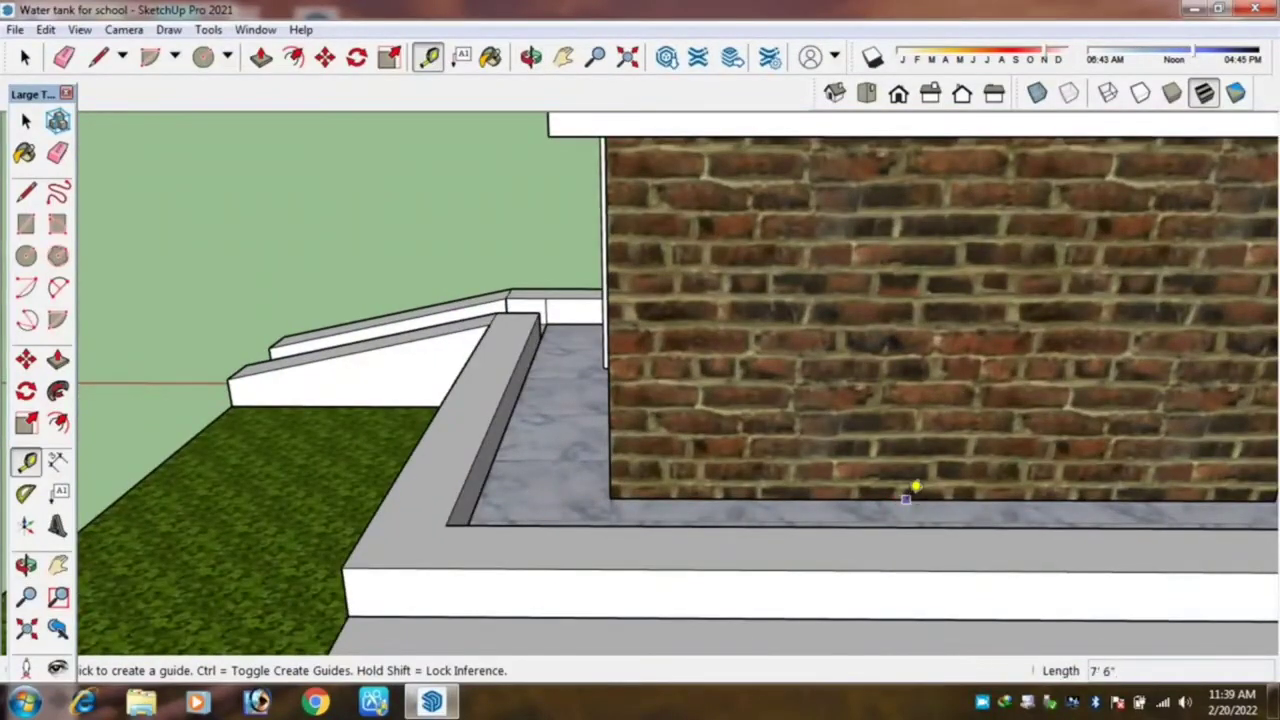
left_click(905, 499)
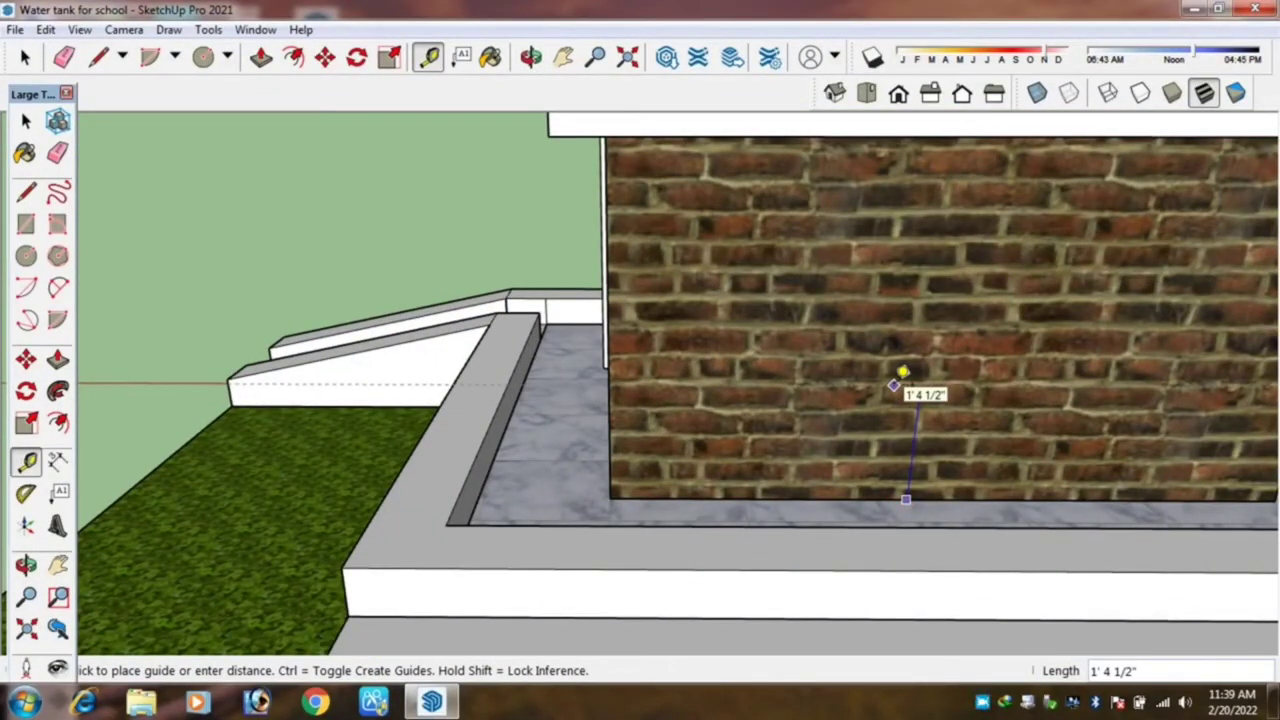
key("Return")
scroll(894, 366, "down", 3)
scroll(543, 429, "down", 3)
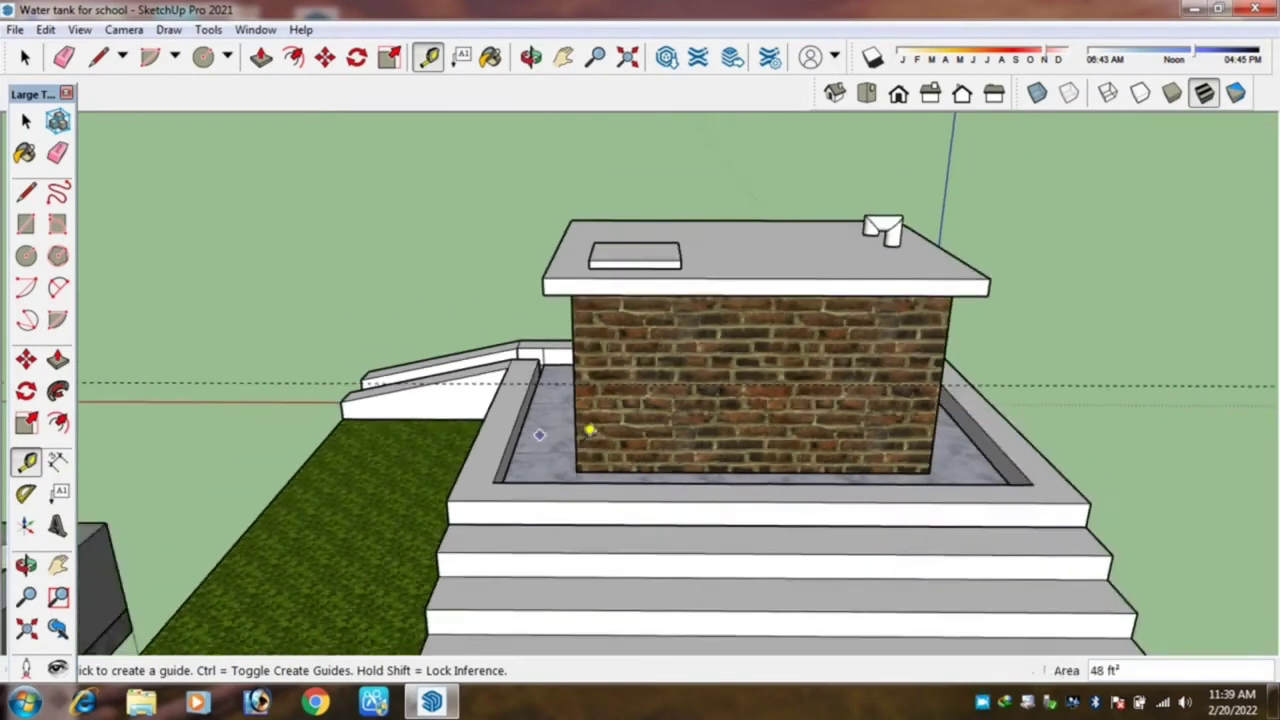
scroll(646, 402, "up", 2)
scroll(677, 451, "up", 3)
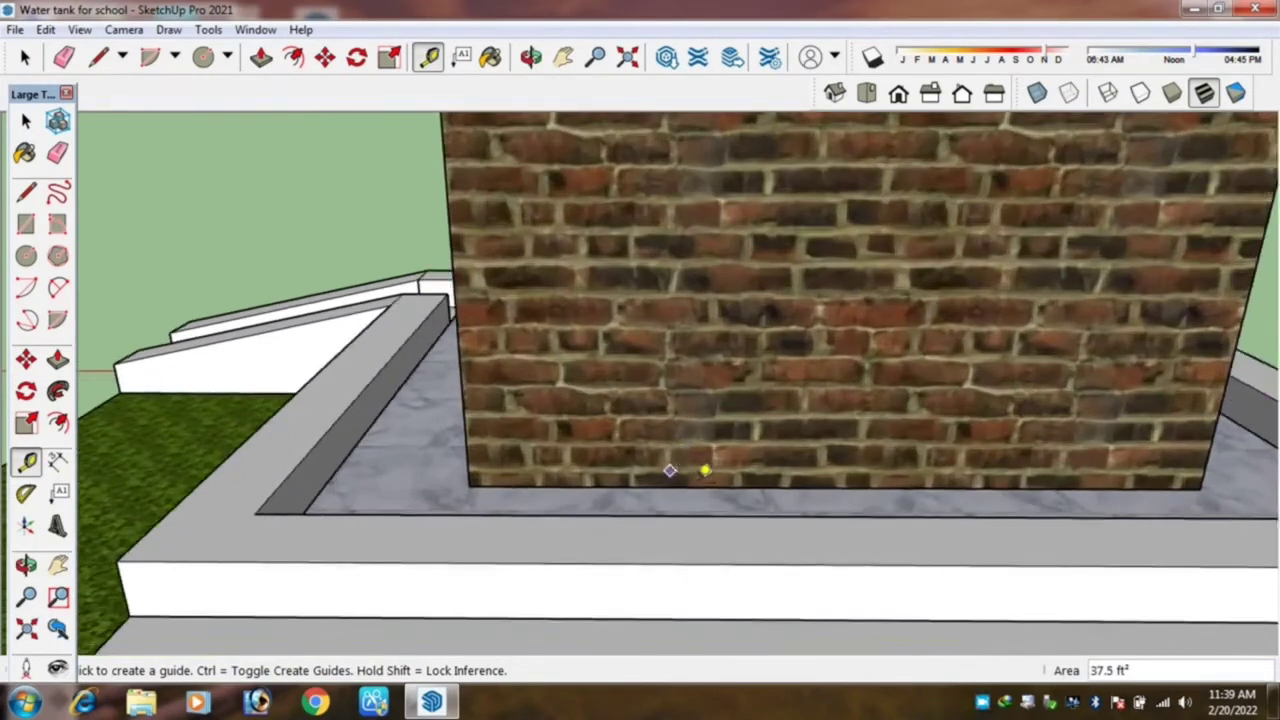
left_click(701, 486)
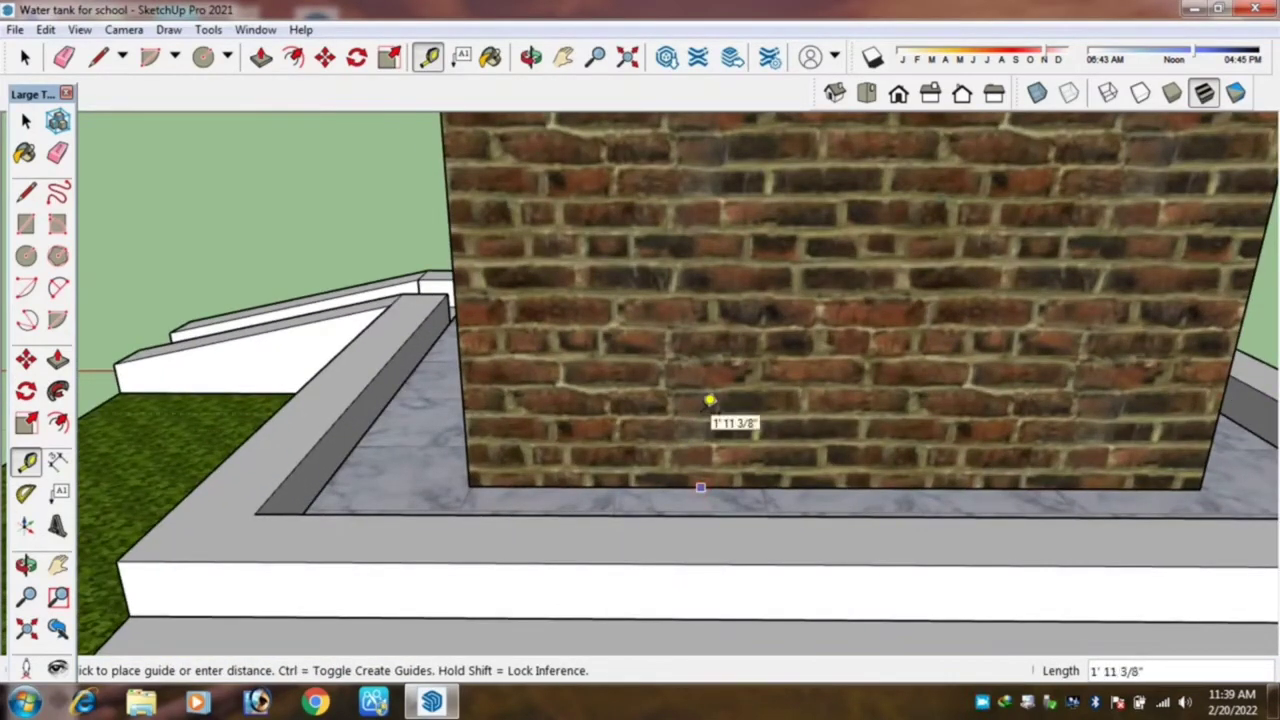
key("Return")
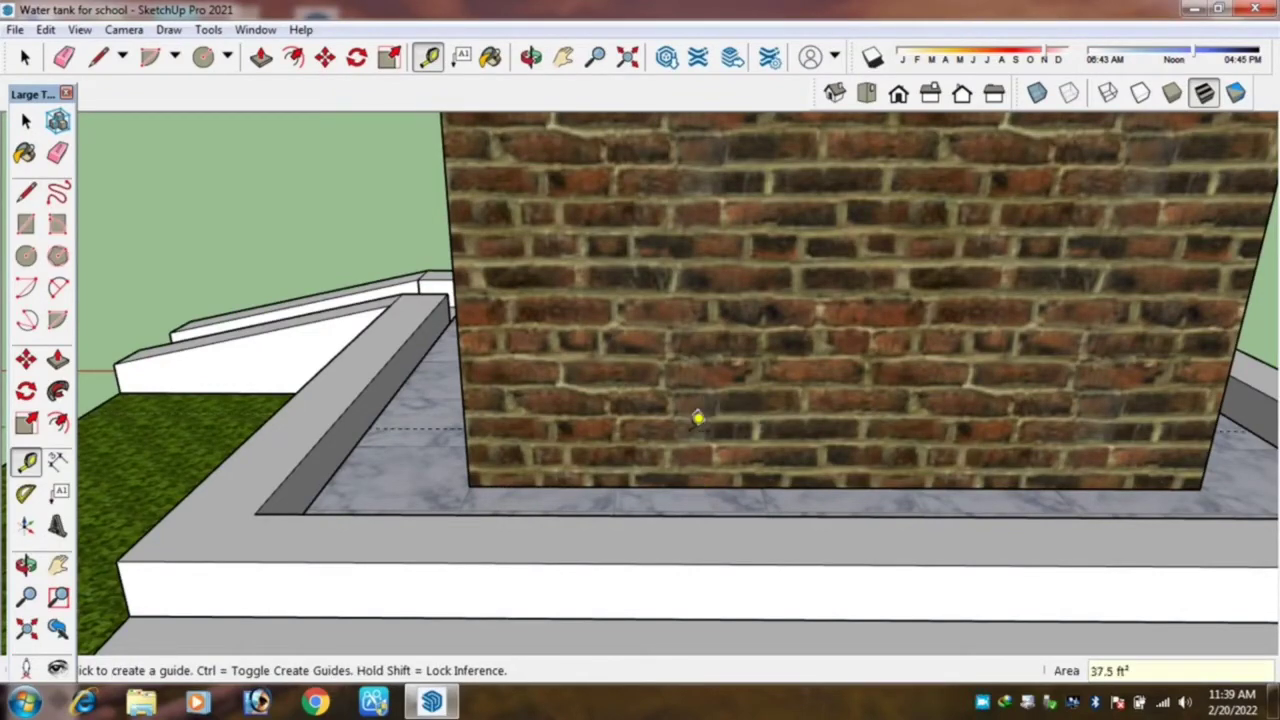
Add one more horizontal guide measured up from the wall base.
scroll(679, 431, "up", 1)
scroll(680, 440, "up", 2)
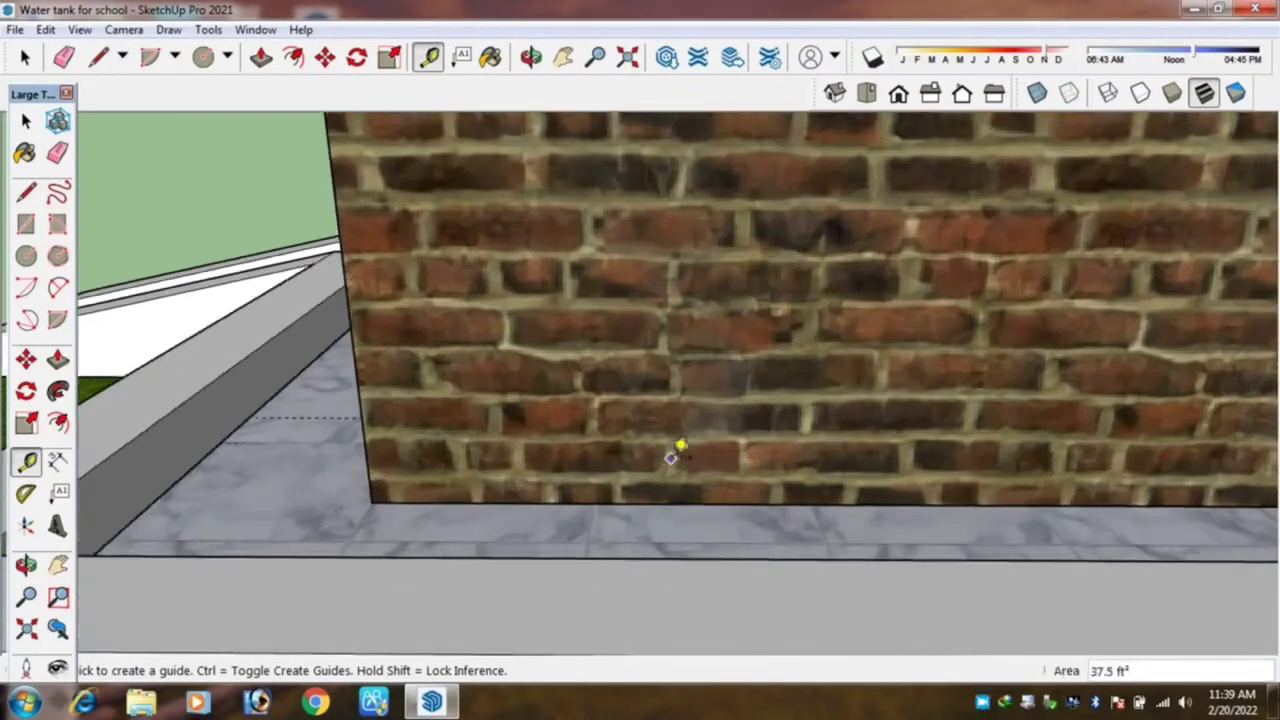
left_click(650, 498)
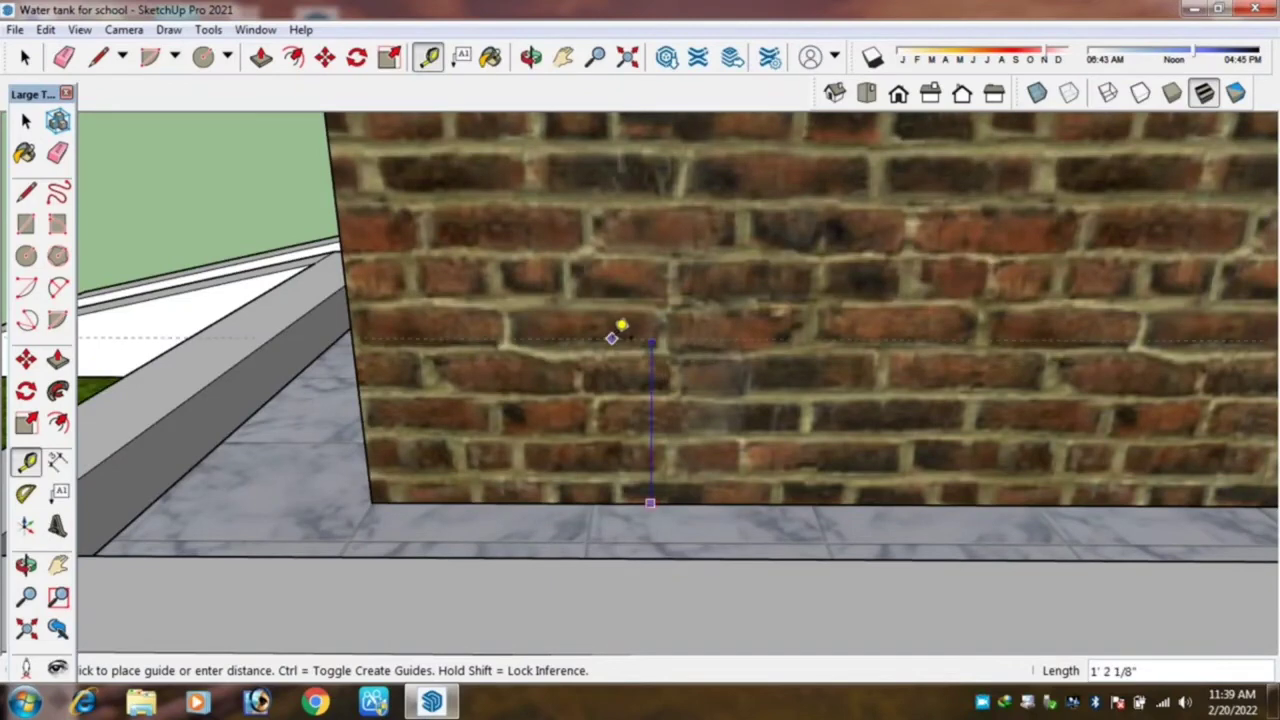
left_click(621, 328)
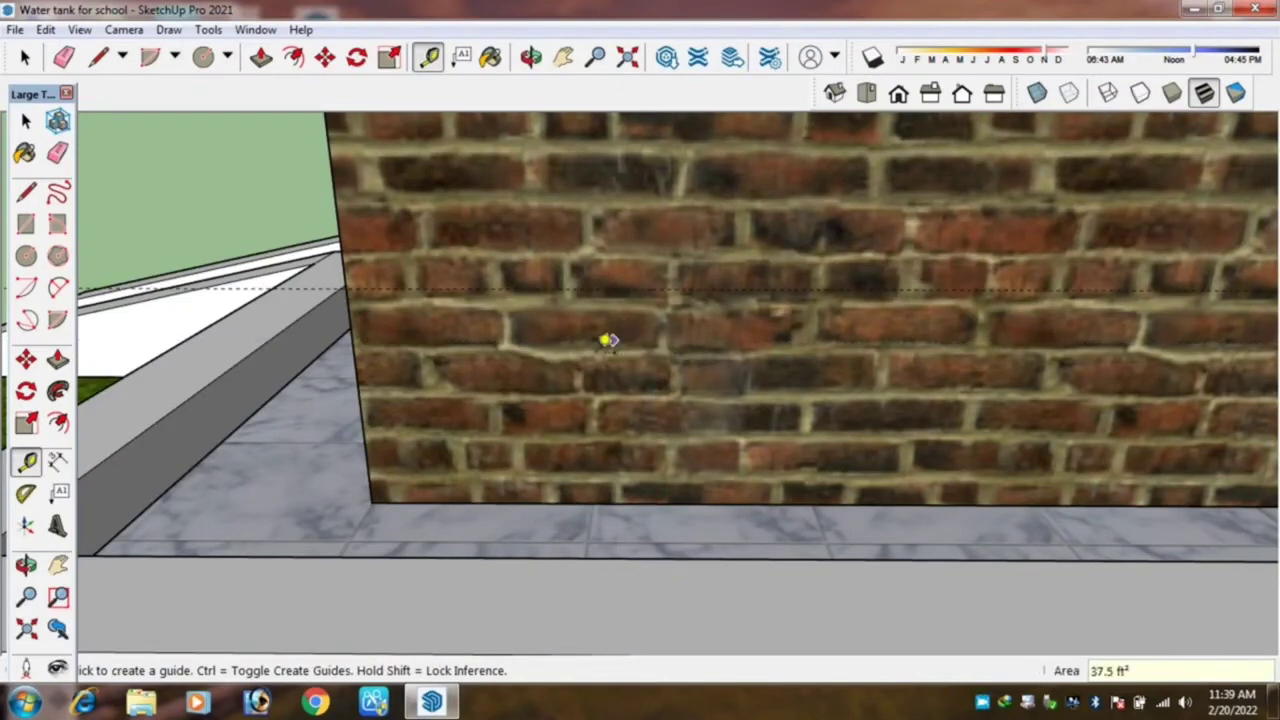
middle_click_drag(606, 340, 790, 408)
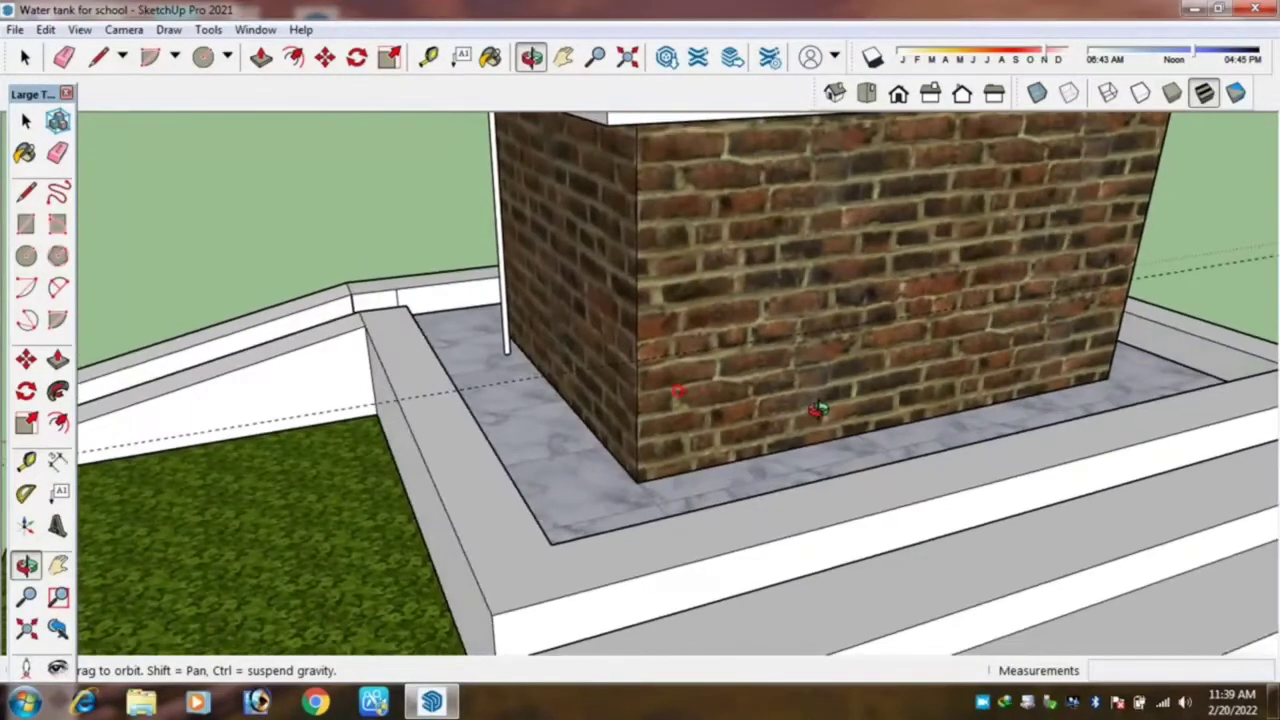
scroll(790, 408, "down", 2)
scroll(872, 309, "up", 2)
scroll(745, 370, "down", 2)
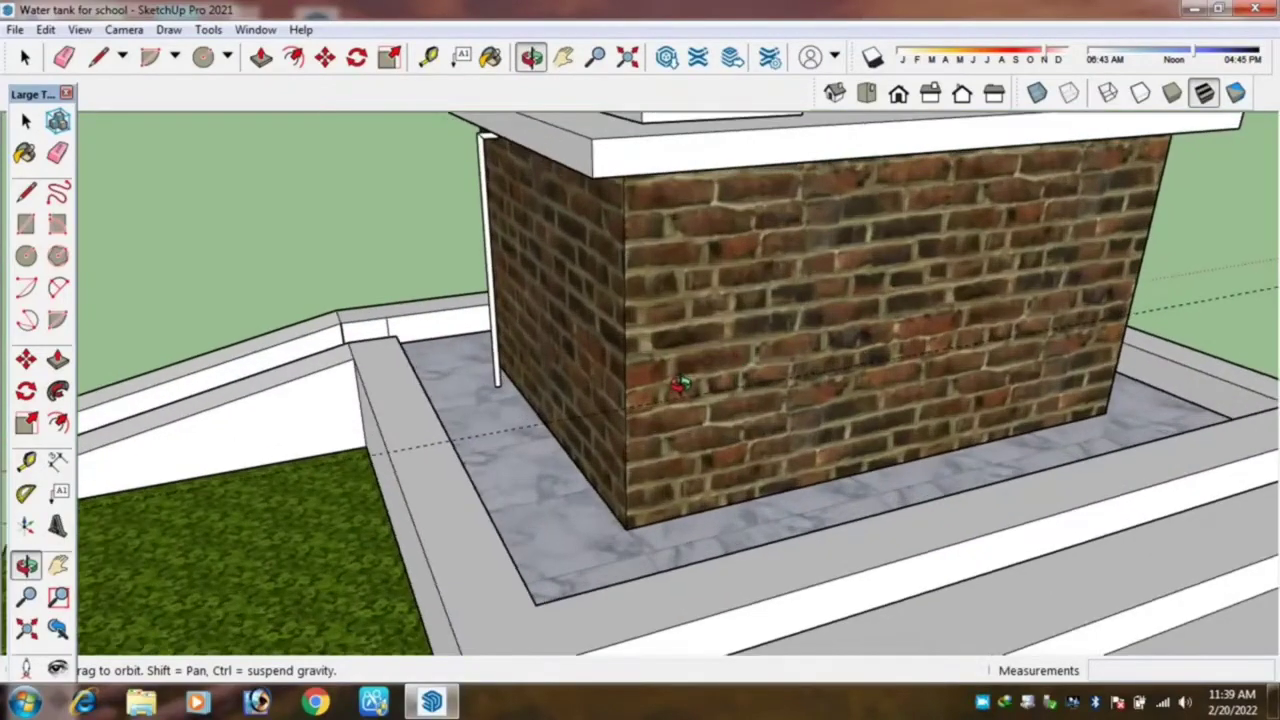
scroll(745, 370, "down", 2)
scroll(700, 340, "down", 2)
scroll(660, 305, "down", 1)
scroll(660, 305, "down", 3)
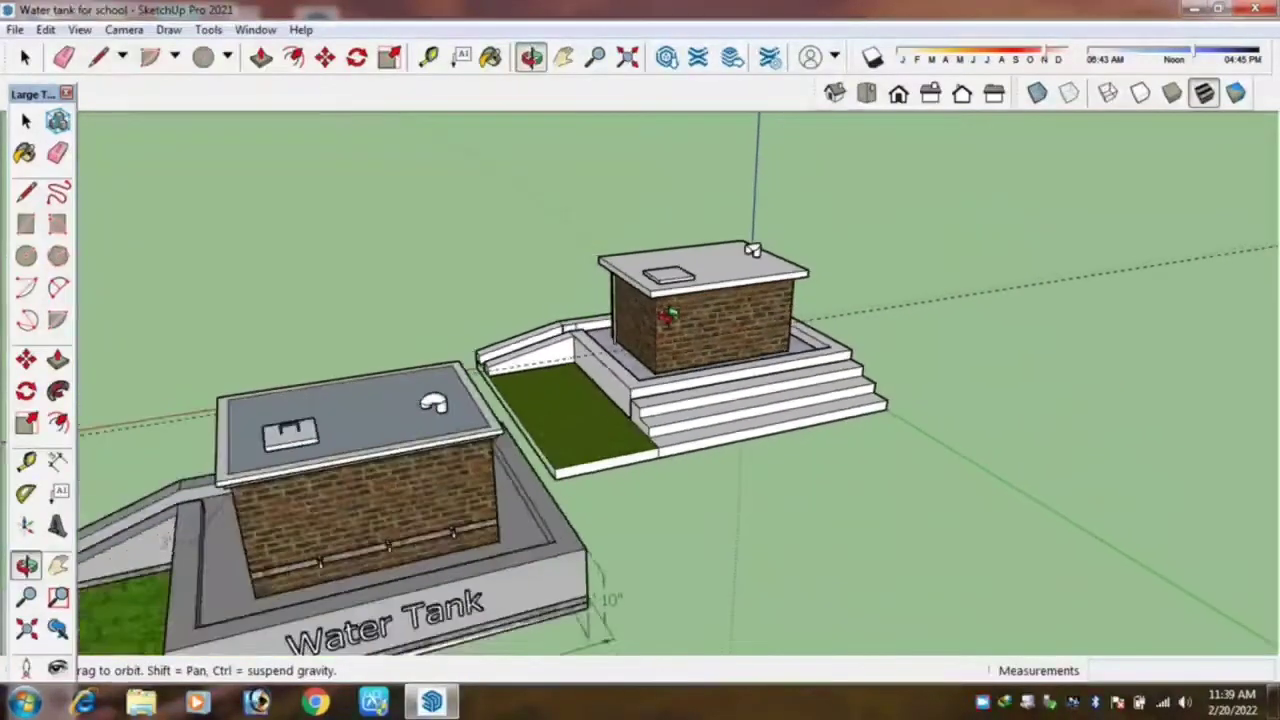
scroll(620, 380, "down", 1)
scroll(580, 440, "up", 2)
scroll(549, 470, "up", 2)
scroll(549, 470, "up", 2)
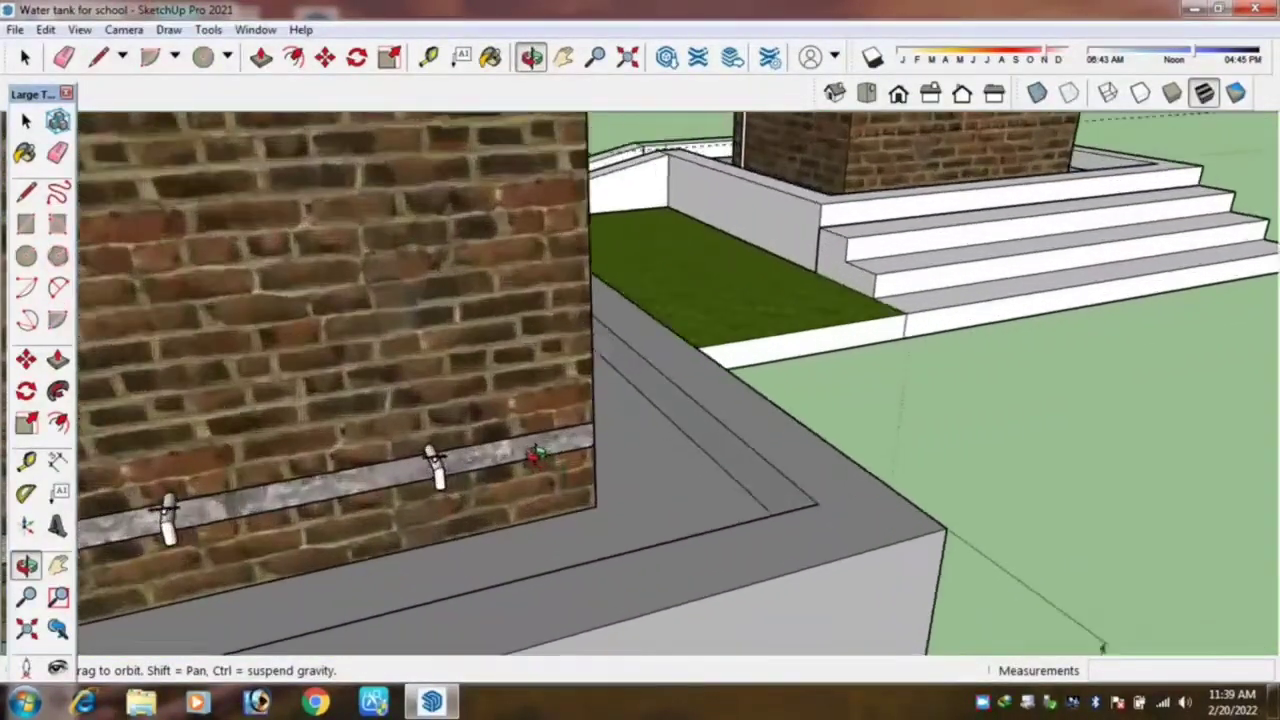
scroll(549, 470, "up", 2)
mouse_move(549, 470)
middle_mouse_down()
mouse_move(378, 370)
mouse_move(658, 500)
middle_mouse_up()
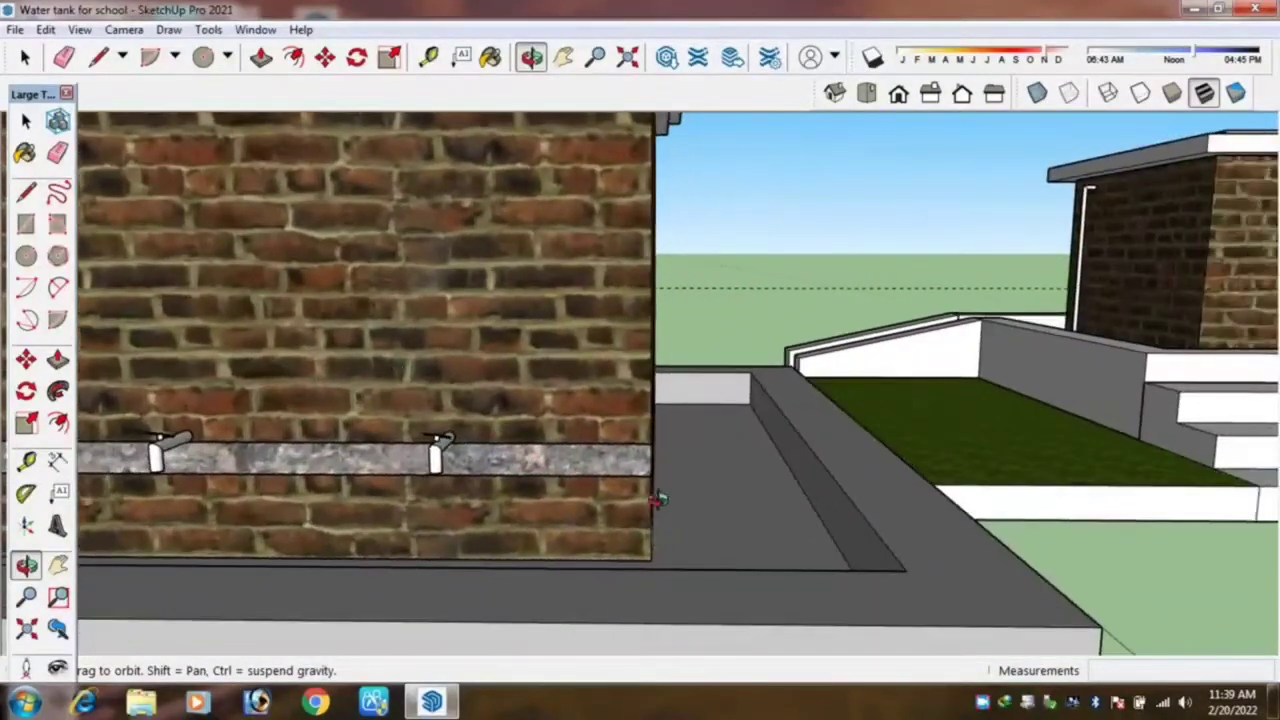
scroll(613, 452, "down", 3)
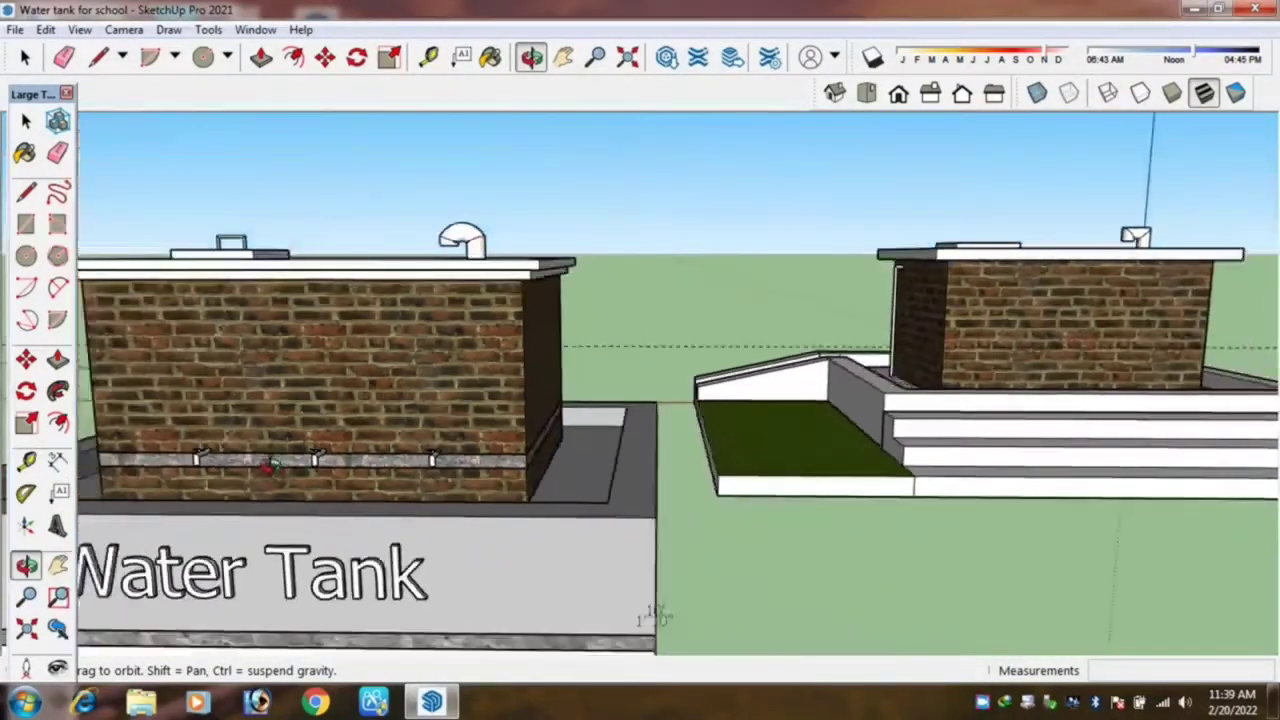
scroll(800, 365, "up", 3)
scroll(800, 365, "up", 2)
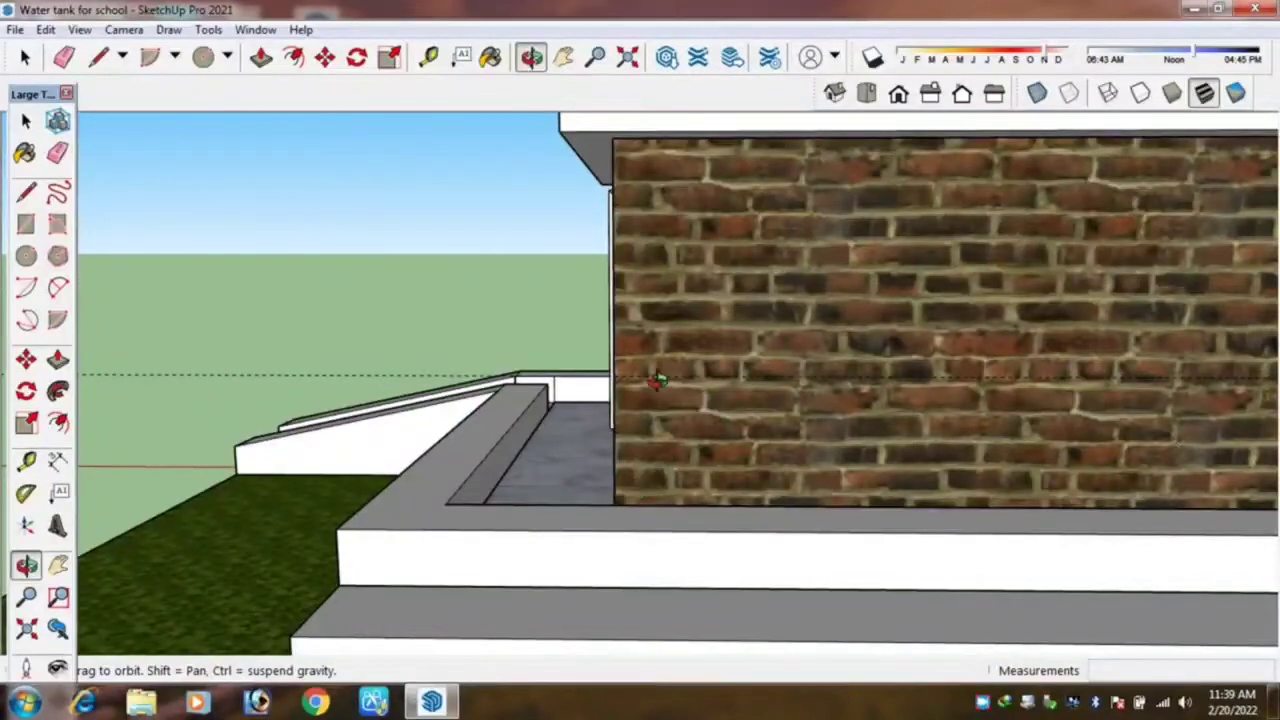
scroll(633, 455, "down", 3)
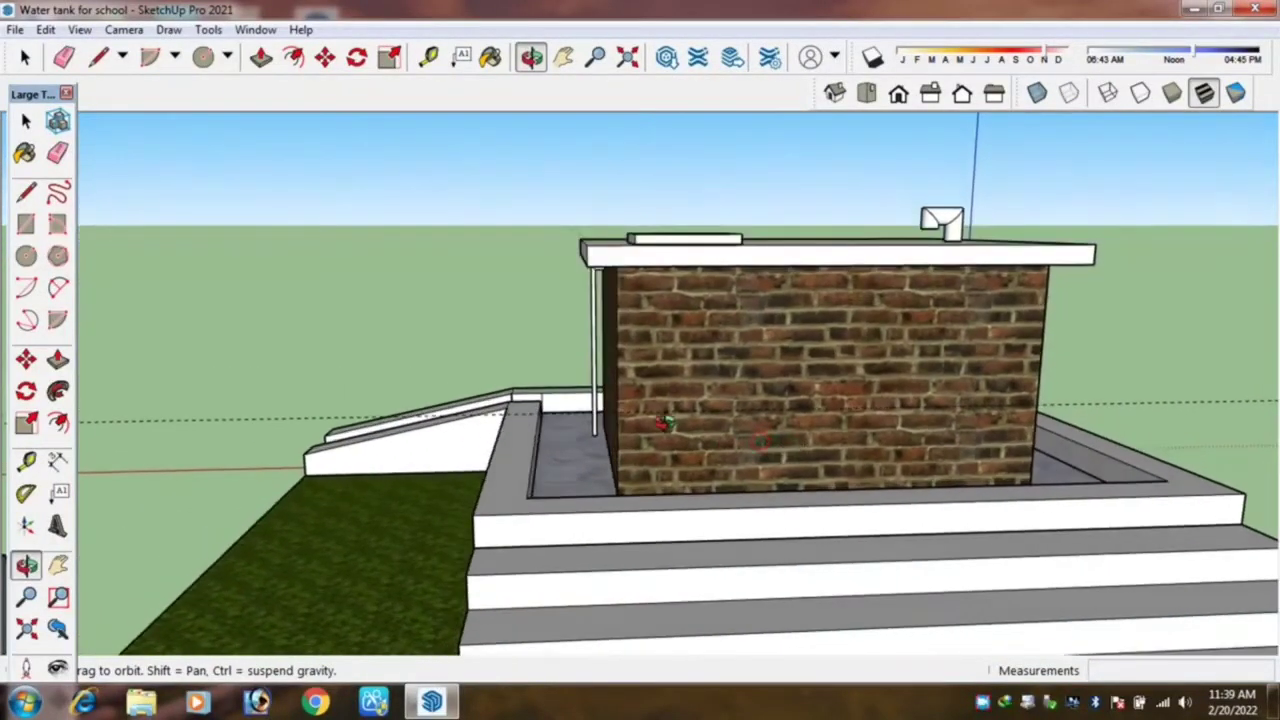
scroll(628, 403, "up", 2)
scroll(600, 430, "up", 1)
scroll(622, 385, "up", 2)
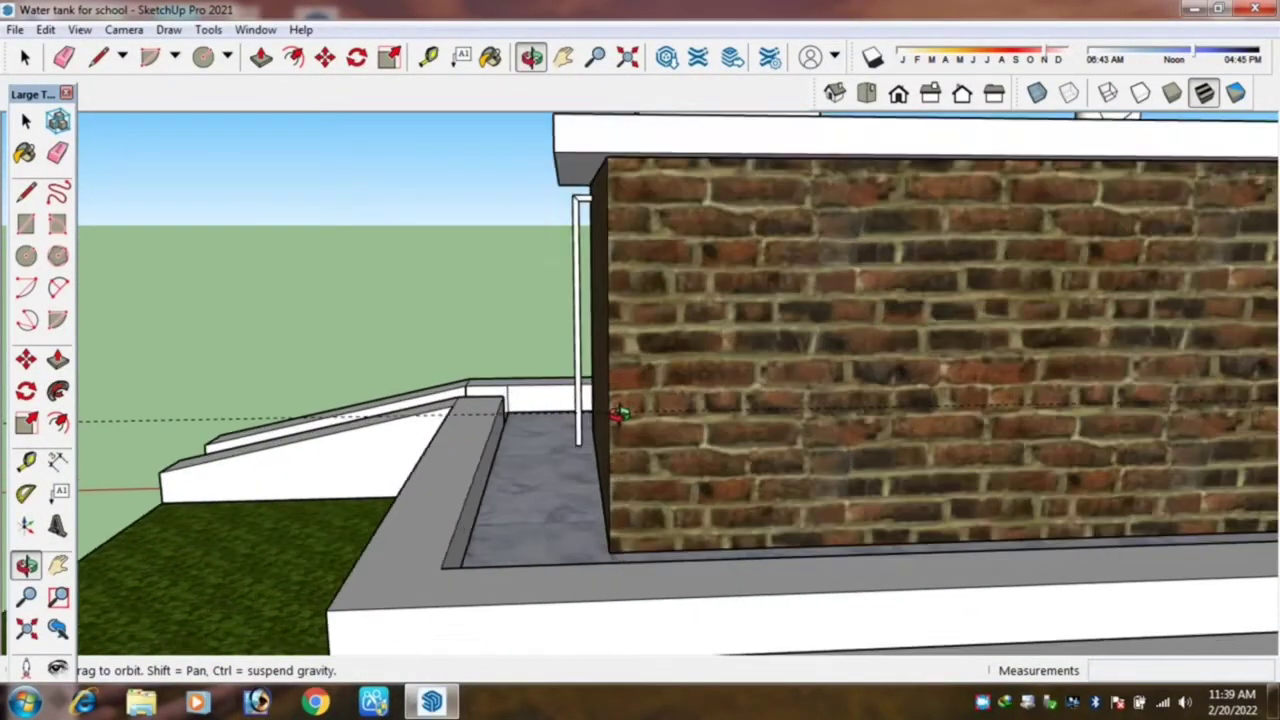
scroll(628, 390, "up", 1)
scroll(622, 395, "up", 1)
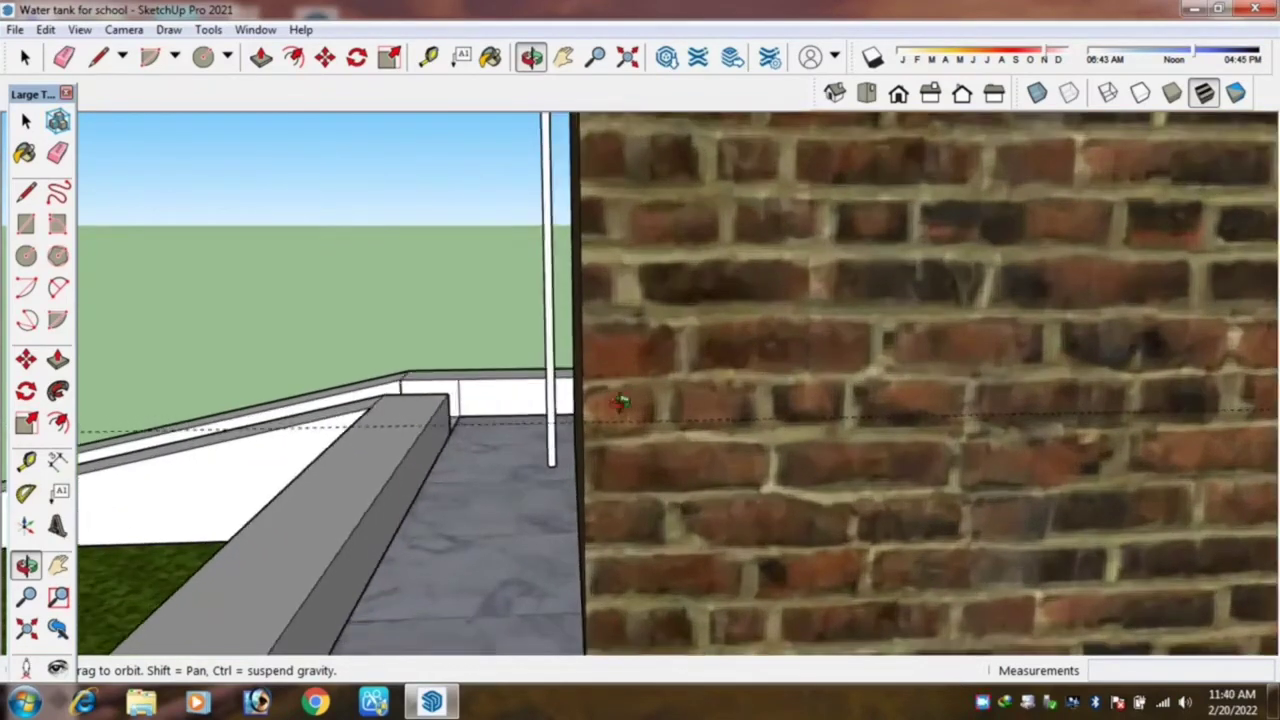
scroll(618, 400, "down", 1)
scroll(620, 410, "down", 2)
scroll(622, 425, "down", 2)
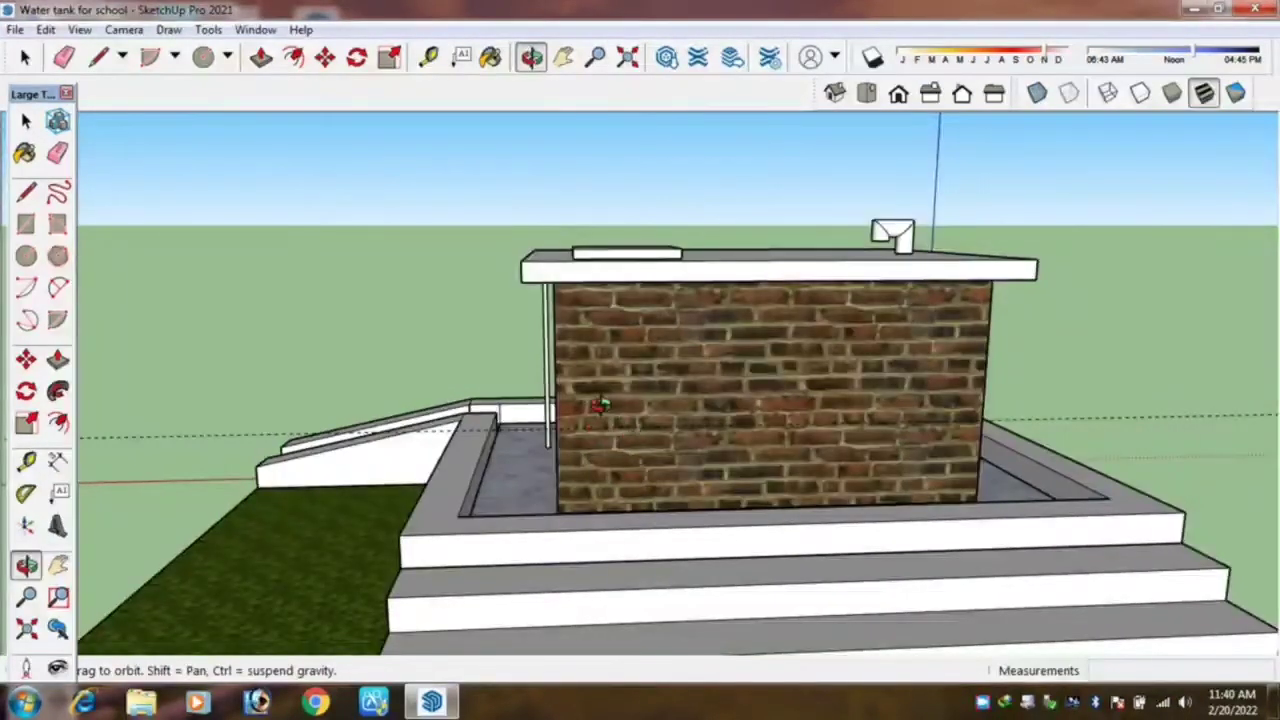
scroll(598, 405, "up", 1)
scroll(590, 425, "up", 1)
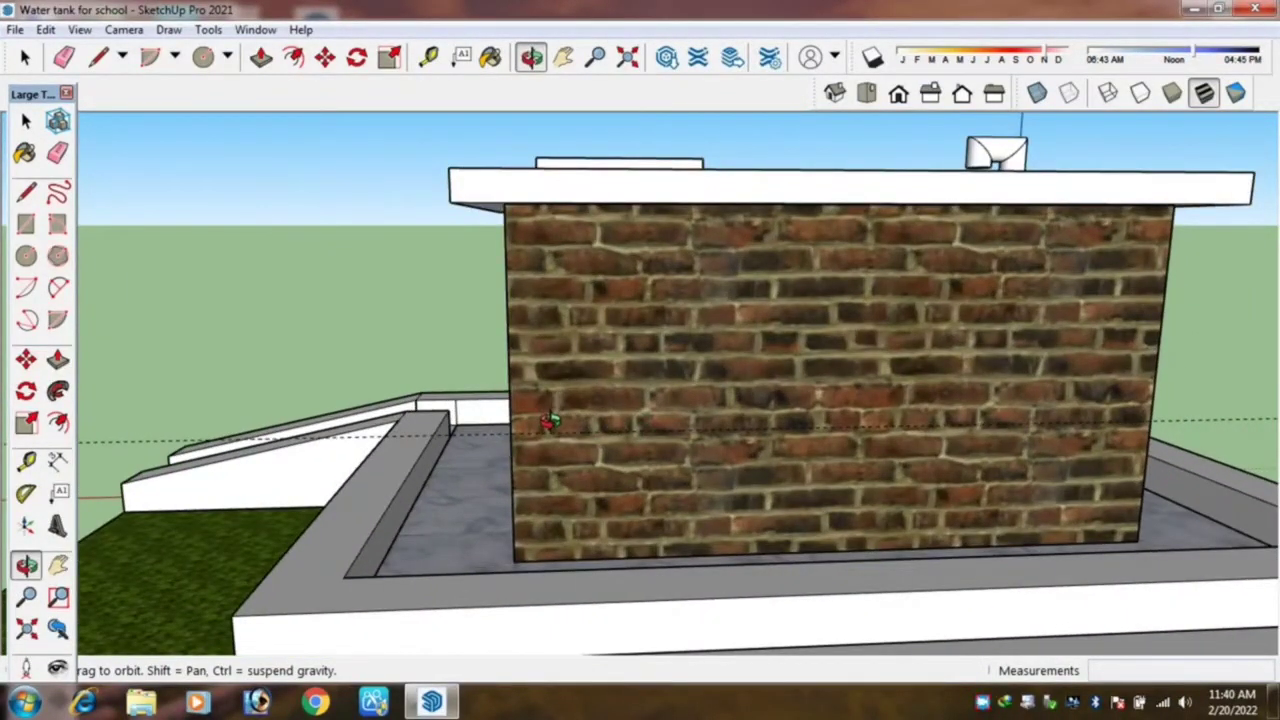
scroll(550, 422, "up", 1)
Add two more wall guides, each 4 inches above the previous one.
key("t")
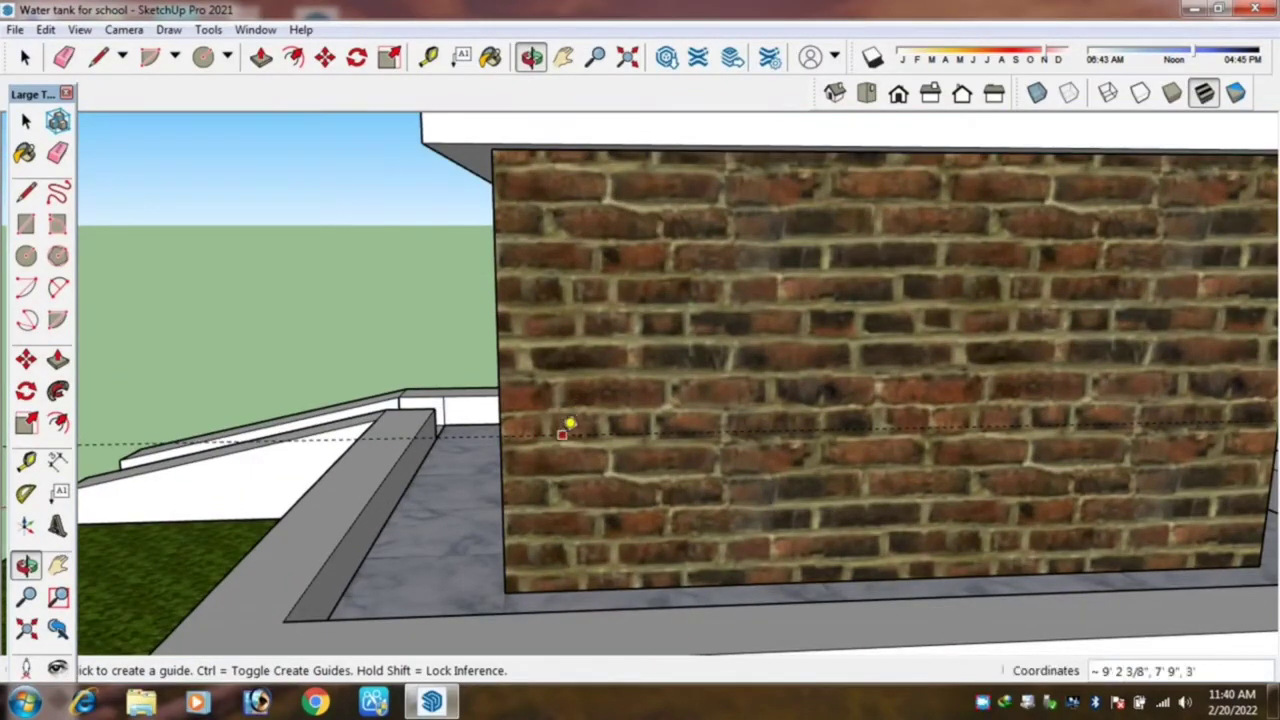
left_click(559, 434)
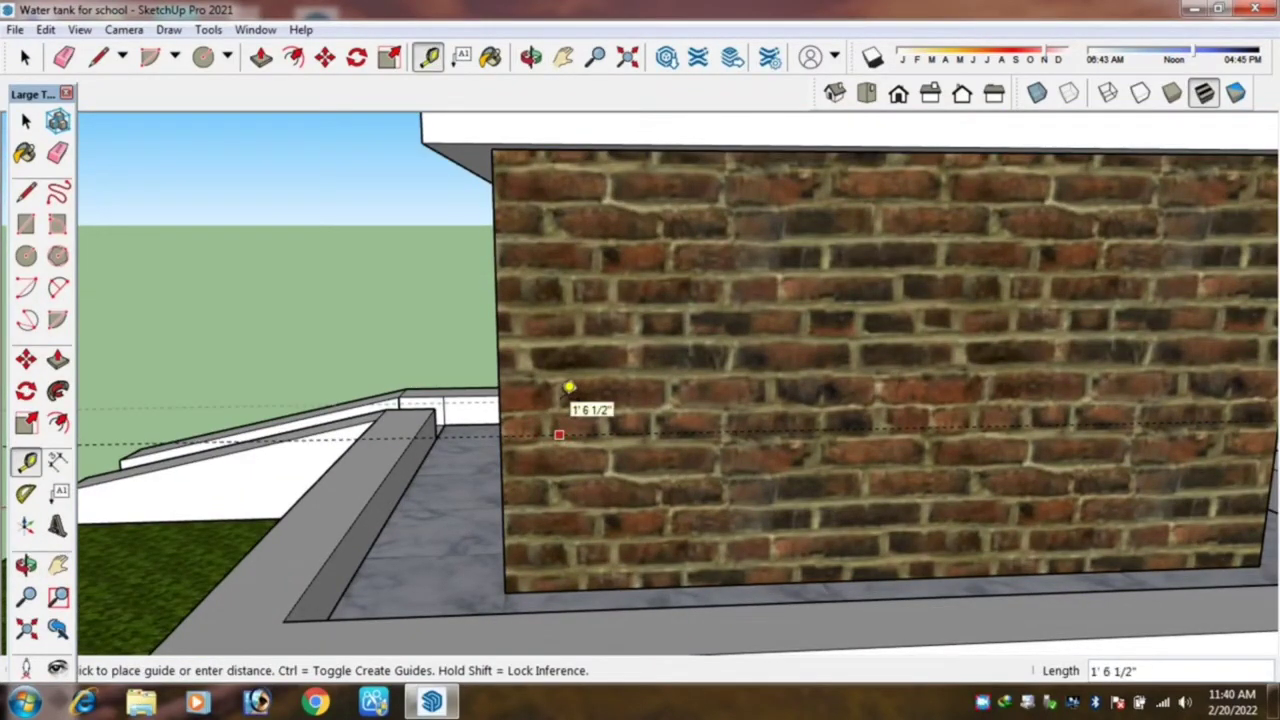
type("4")
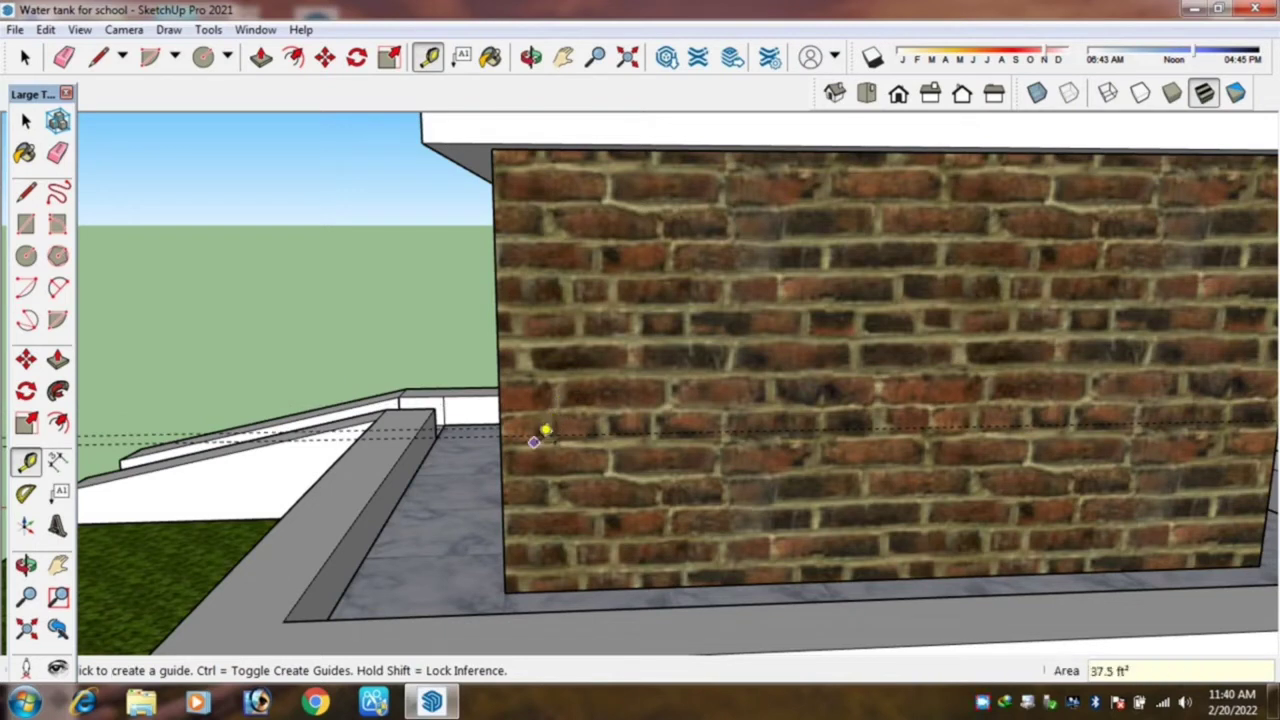
left_click(525, 434)
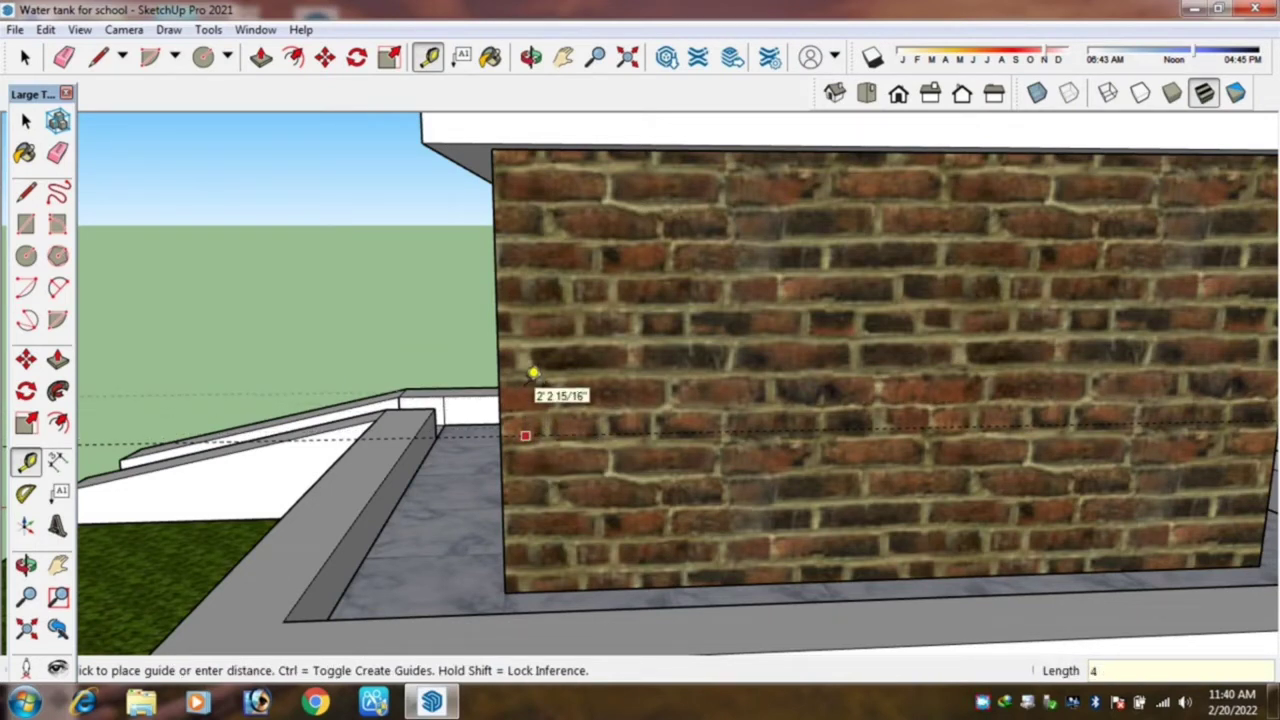
key("Return")
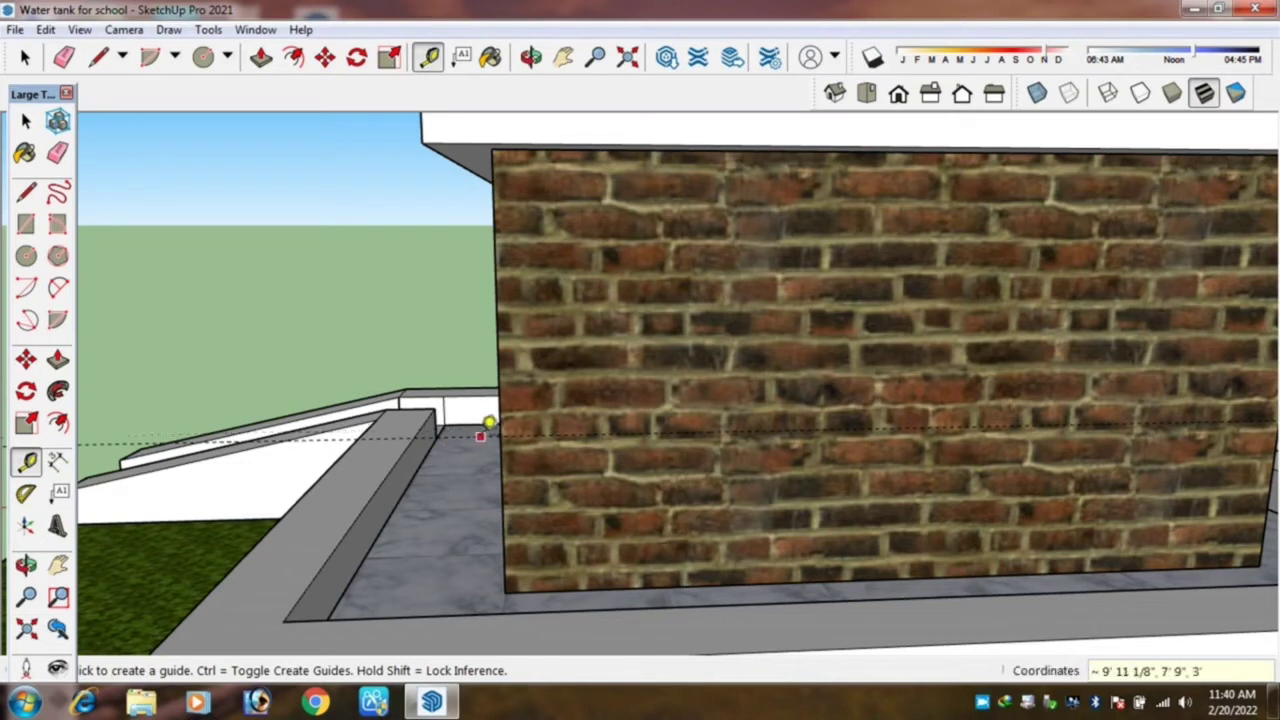
left_click(525, 430)
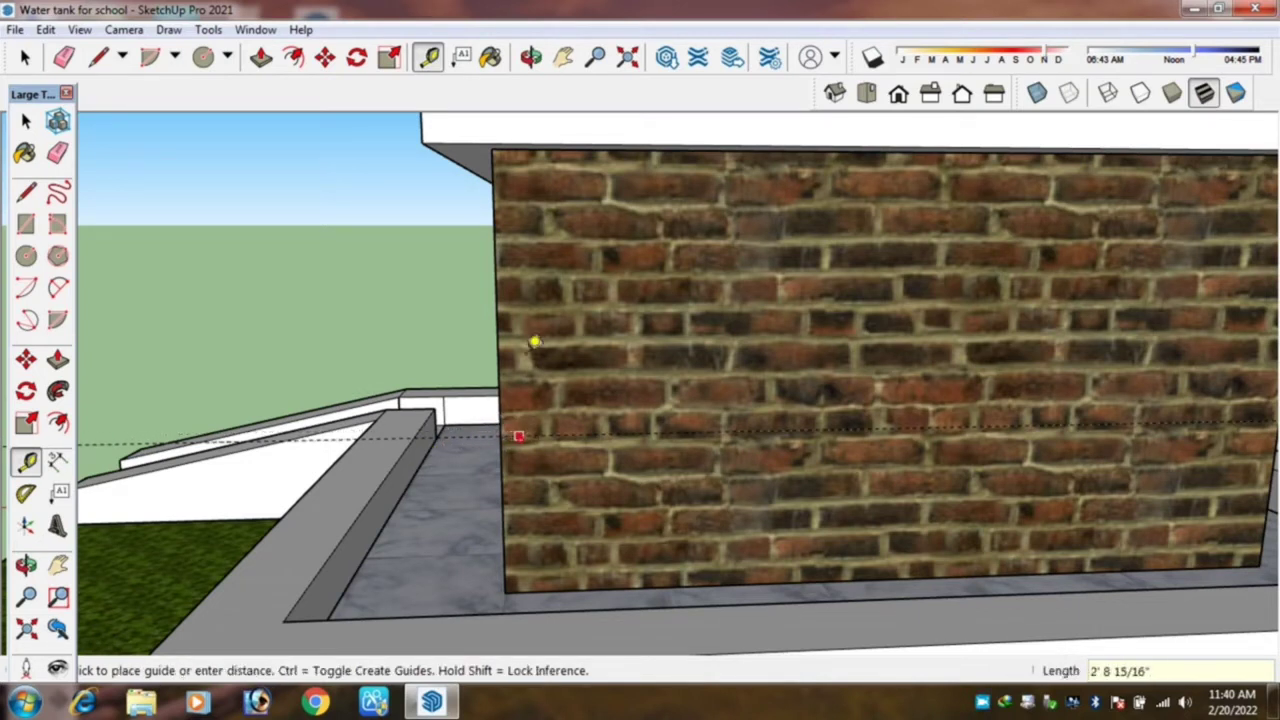
type("4")
key("Return")
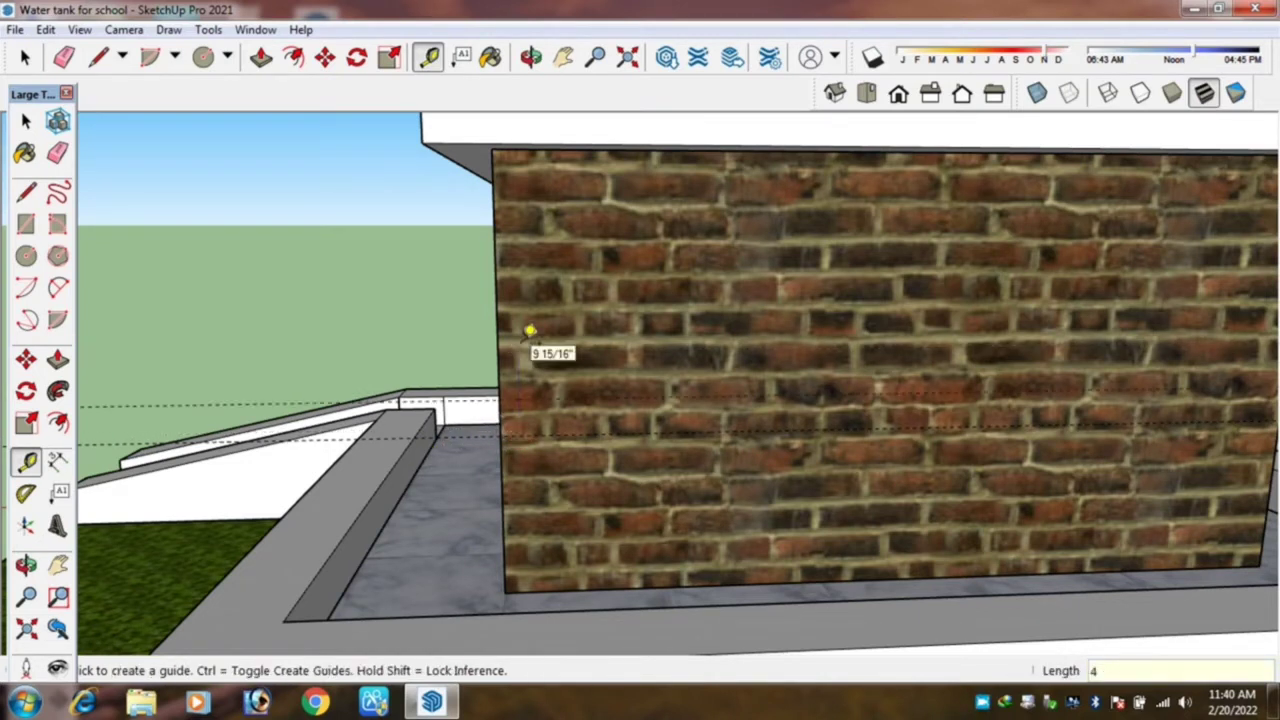
middle_click_drag(407, 482, 675, 484)
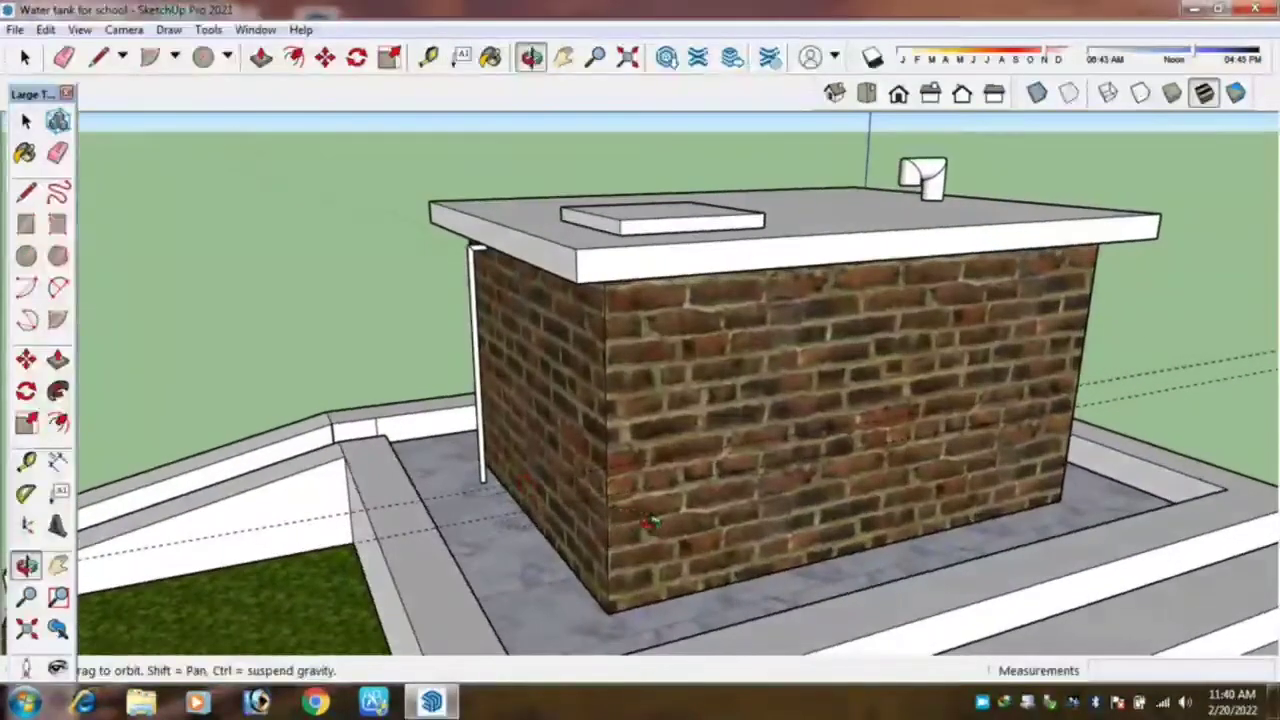
Draw a band rectangle between the two guides across the front brick wall's full width.
scroll(675, 484, "up", 3)
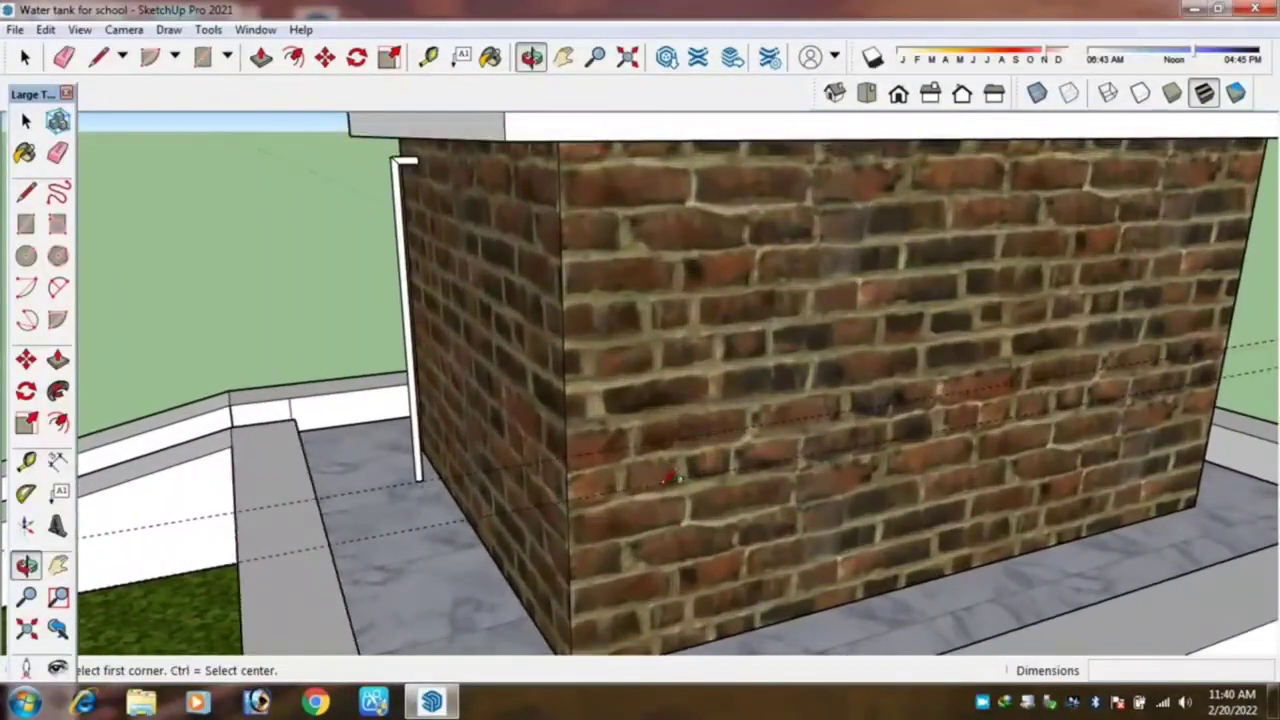
left_click(575, 500)
scroll(570, 495, "down", 3)
scroll(1095, 372, "up", 3)
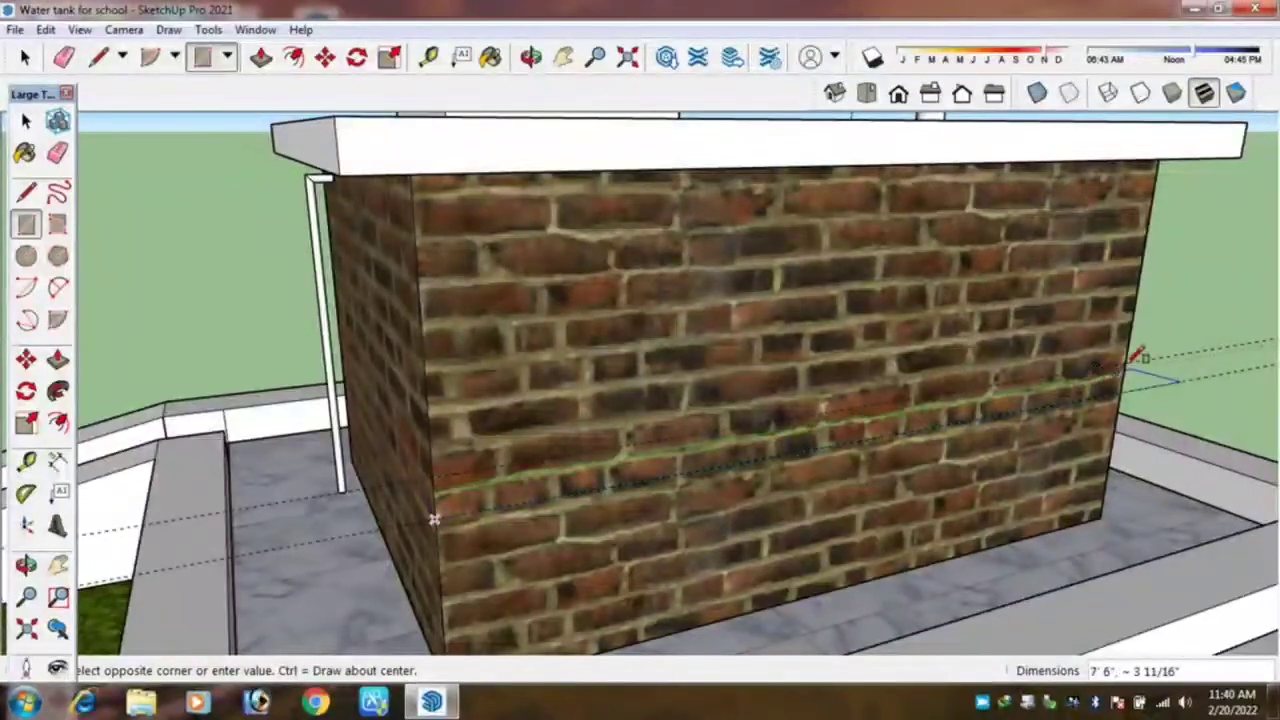
left_click(1127, 360)
scroll(845, 440, "down", 3)
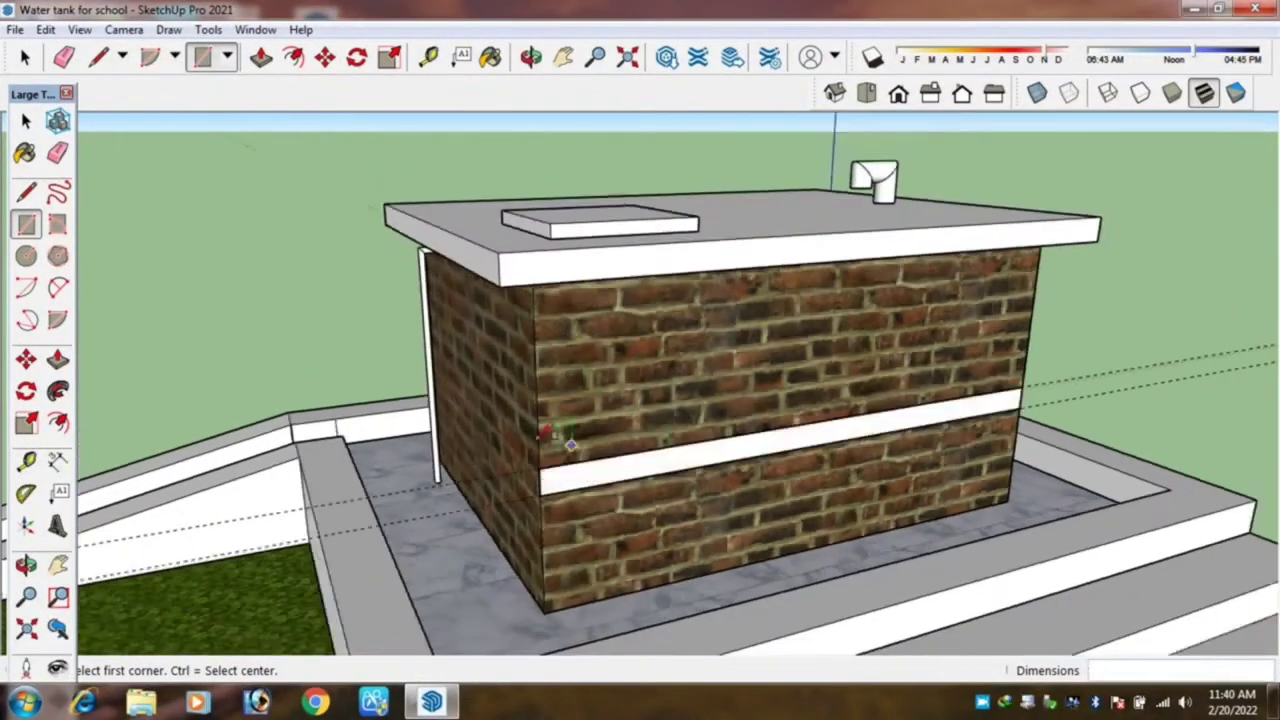
scroll(905, 425, "down", 2)
mouse_move(875, 475)
middle_mouse_down()
mouse_move(545, 460)
mouse_move(751, 437)
mouse_move(720, 376)
mouse_move(560, 450)
mouse_move(396, 483)
middle_mouse_up()
scroll(720, 376, "down", 3)
scroll(560, 450, "up", 2)
scroll(508, 475, "up", 3)
scroll(508, 475, "down", 2)
scroll(396, 483, "down", 2)
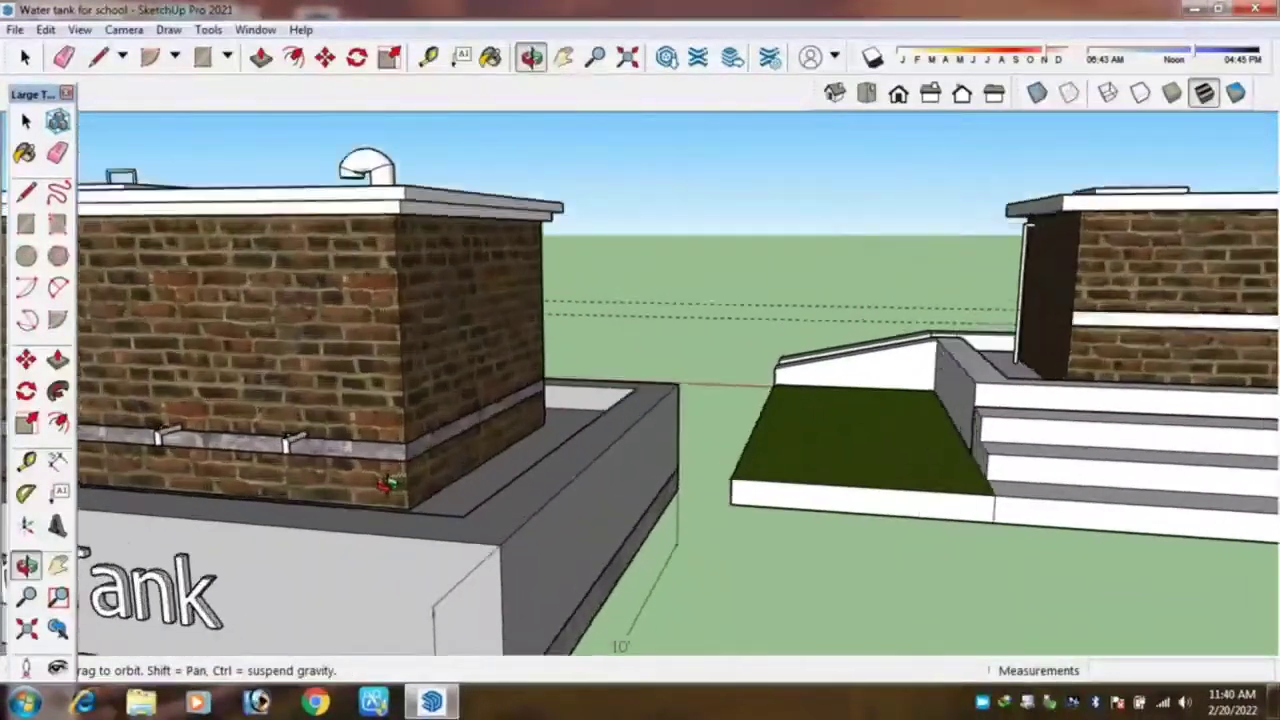
scroll(410, 500, "up", 3)
key("t")
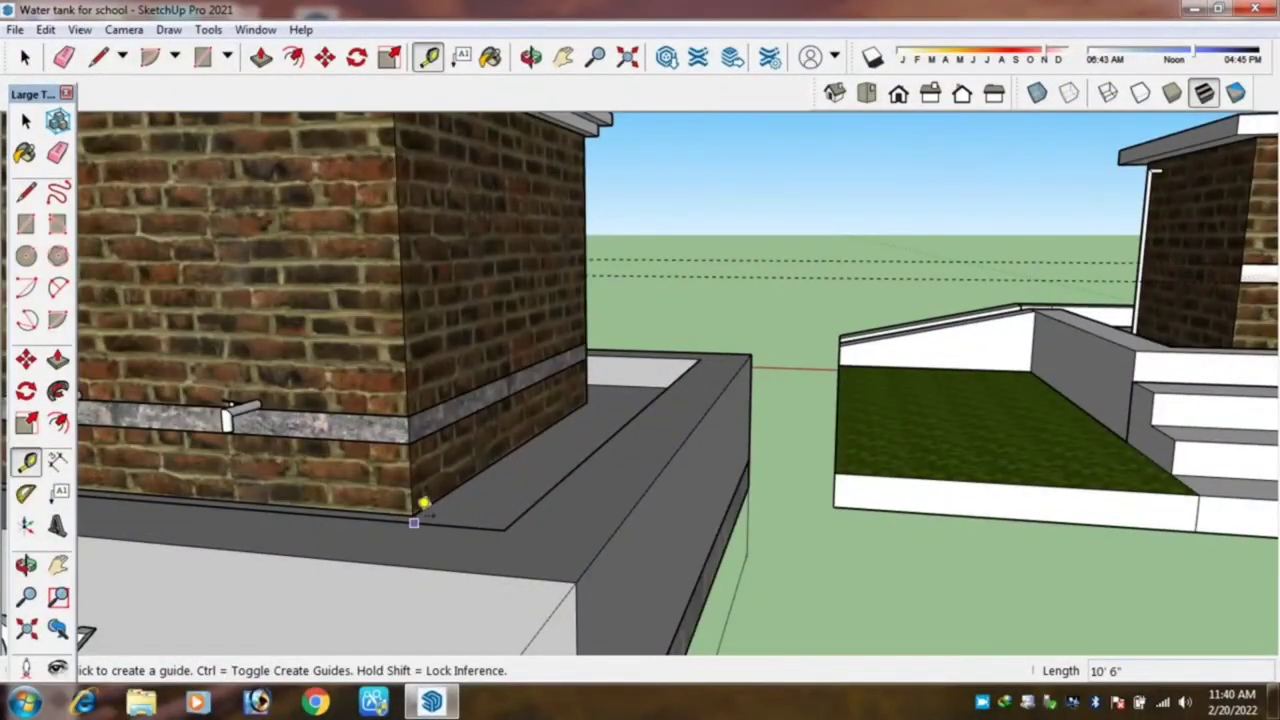
left_click(424, 503)
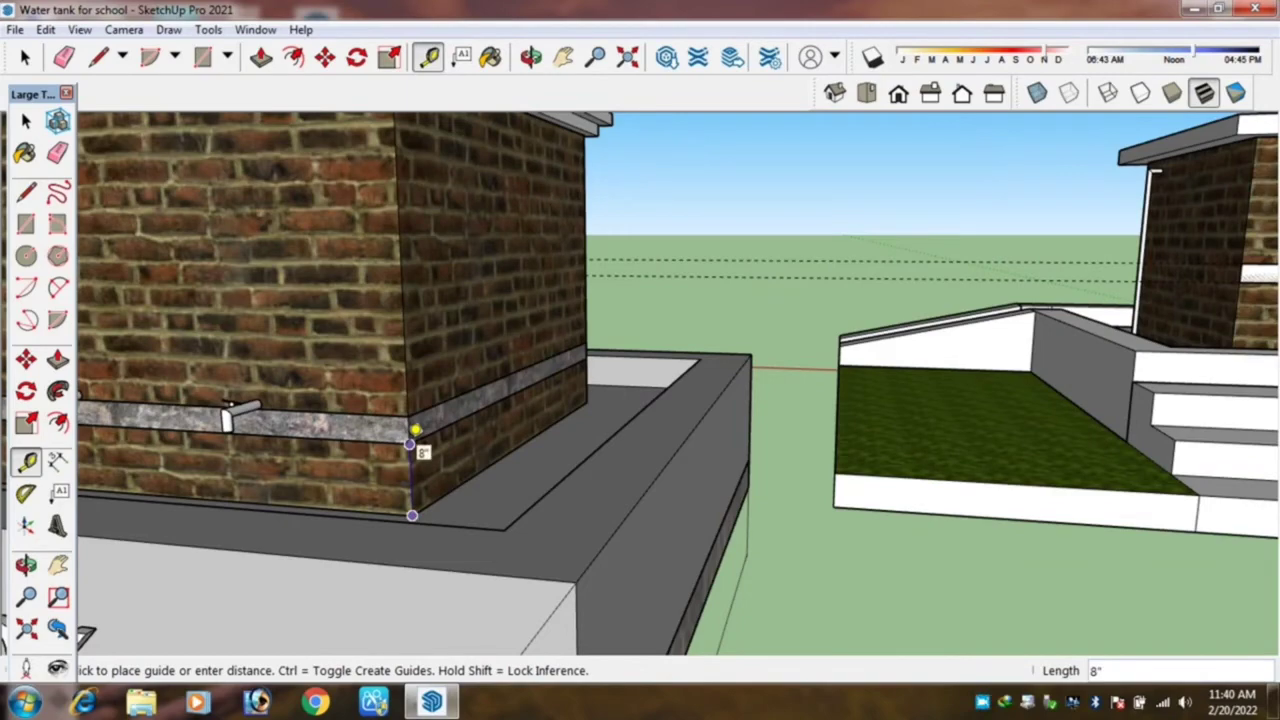
scroll(412, 490, "down", 3)
scroll(408, 480, "down", 3)
left_click(360, 470)
scroll(377, 480, "up", 1)
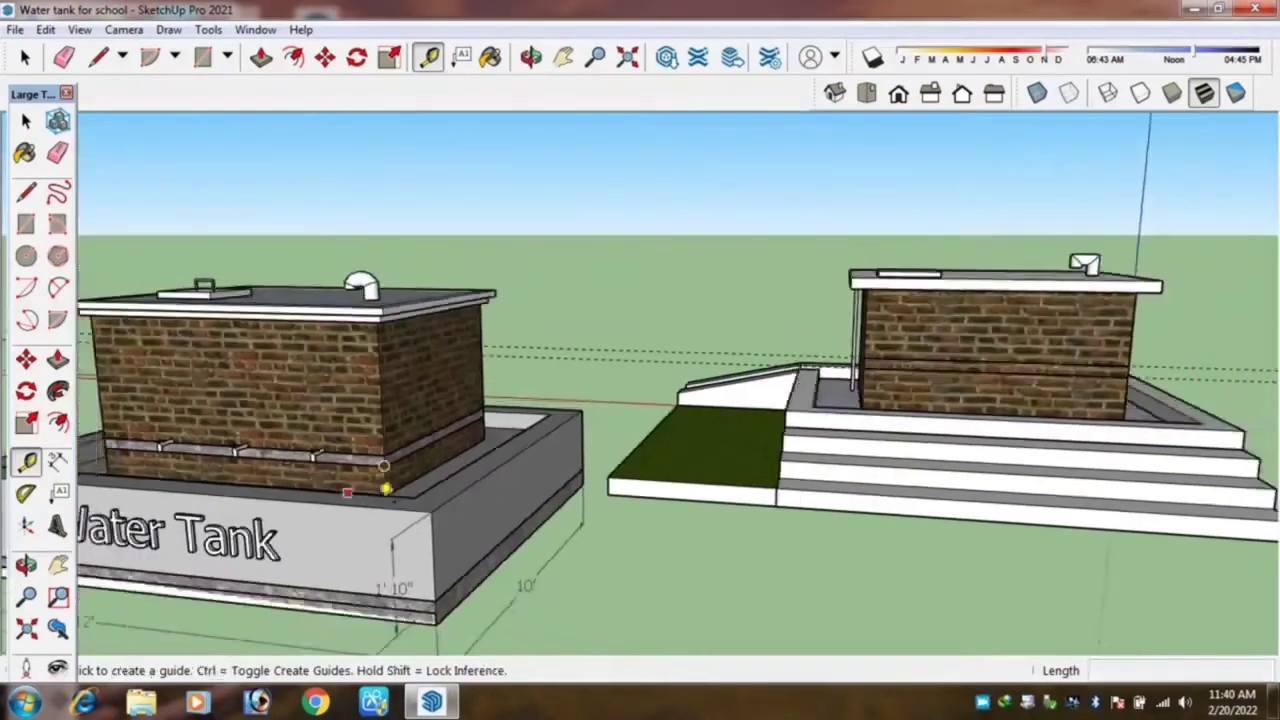
scroll(500, 488, "up", 2)
scroll(525, 490, "down", 2)
middle_click_drag(571, 508, 711, 494)
scroll(777, 423, "up", 2)
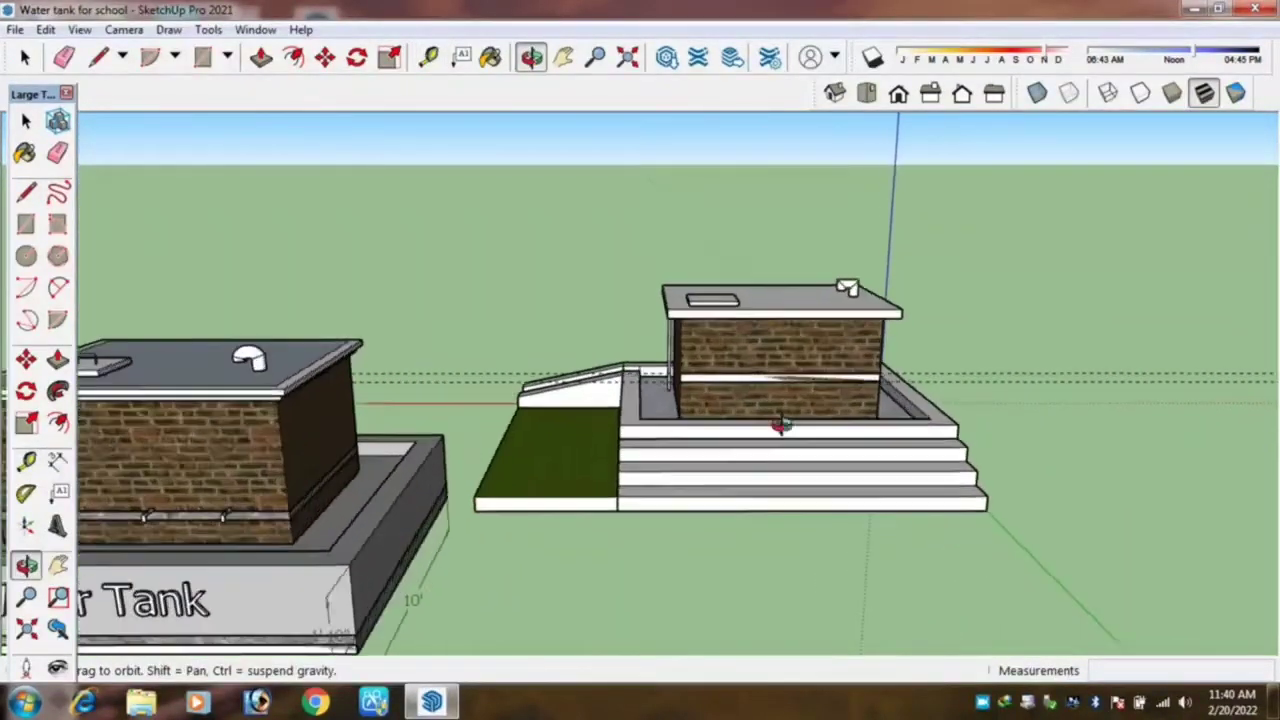
scroll(778, 408, "up", 2)
scroll(777, 409, "up", 2)
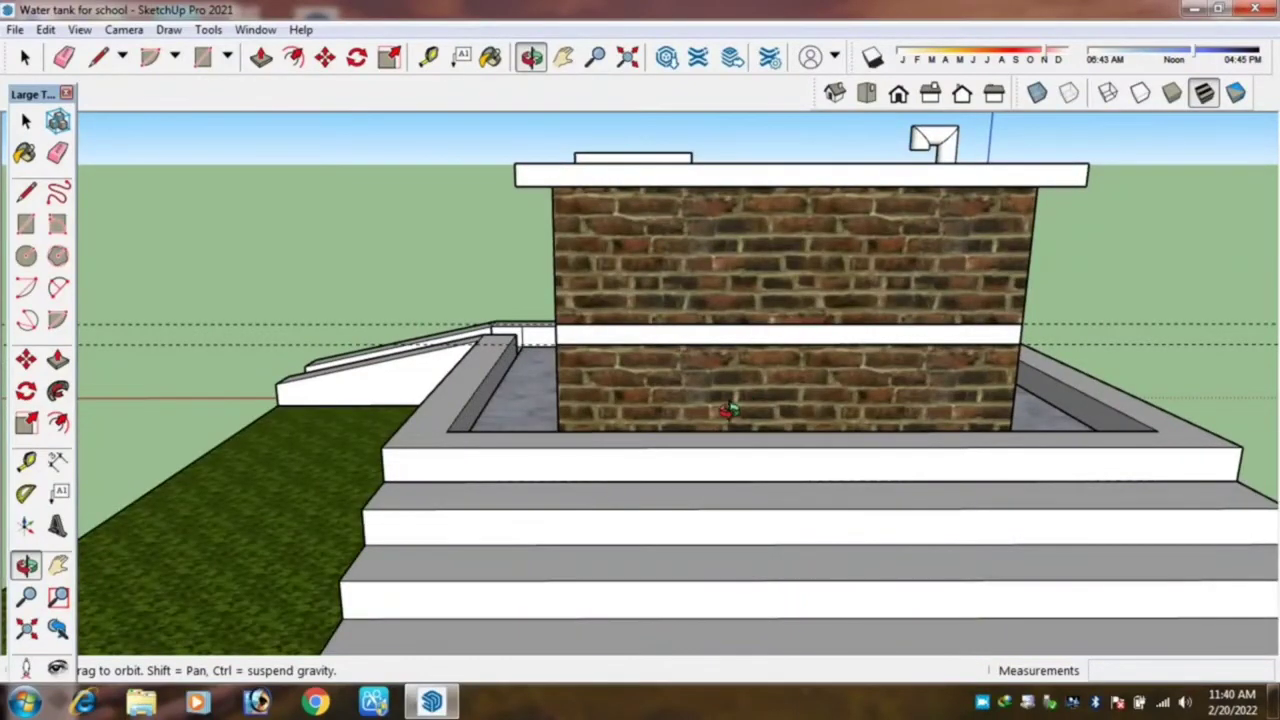
scroll(613, 415, "up", 2)
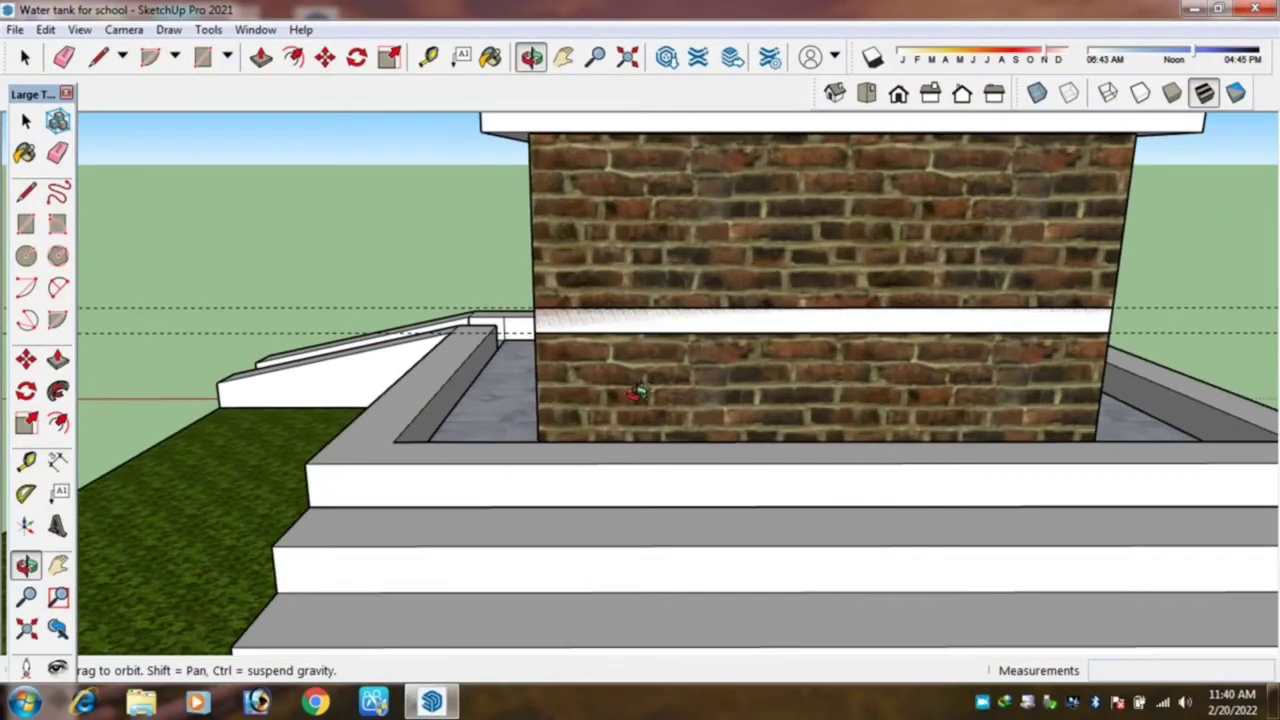
mouse_move(623, 386)
middle_mouse_down()
mouse_move(703, 429)
mouse_move(837, 434)
mouse_move(820, 440)
middle_mouse_up()
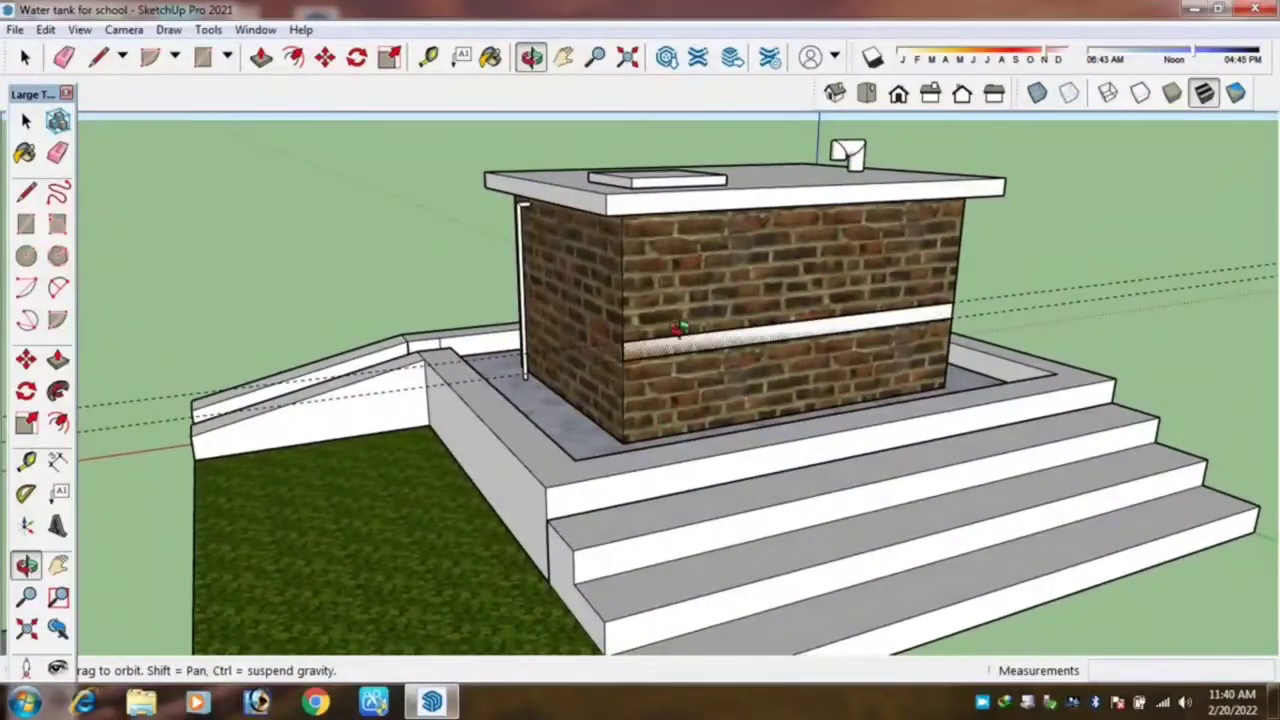
scroll(678, 330, "up", 2)
scroll(651, 329, "down", 3)
scroll(654, 343, "up", 3)
scroll(607, 362, "down", 2)
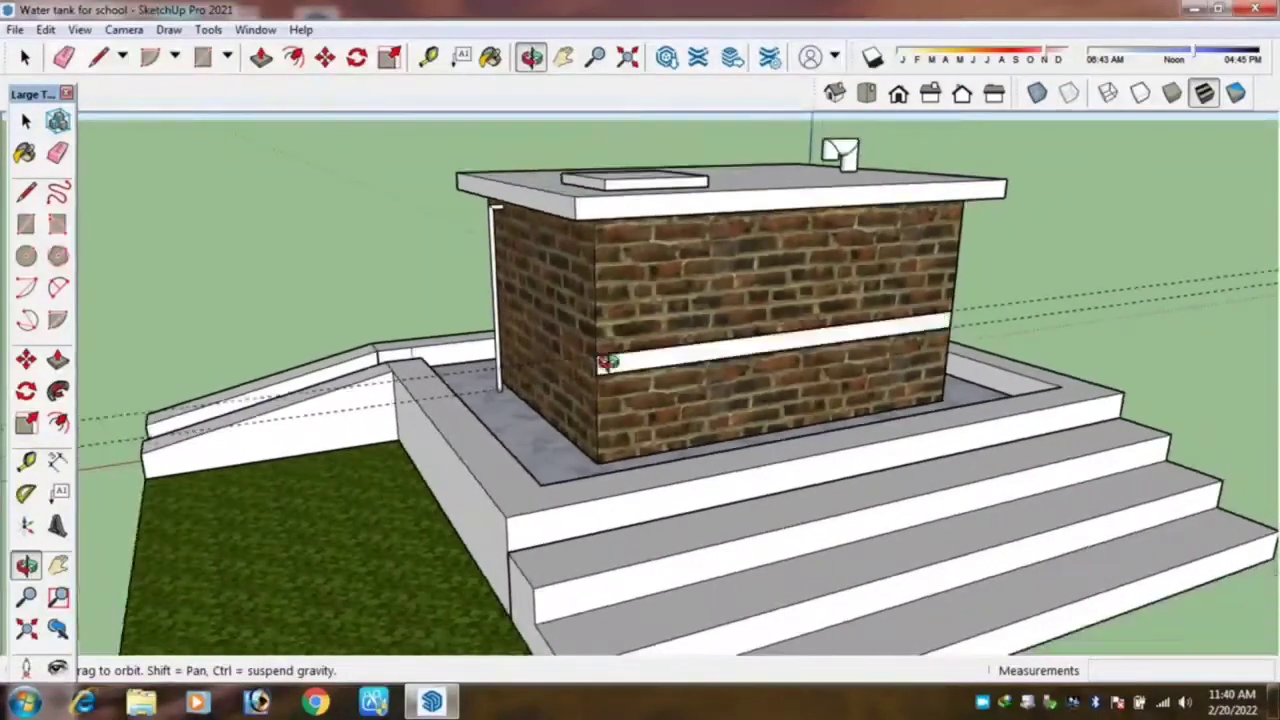
scroll(589, 297, "up", 3)
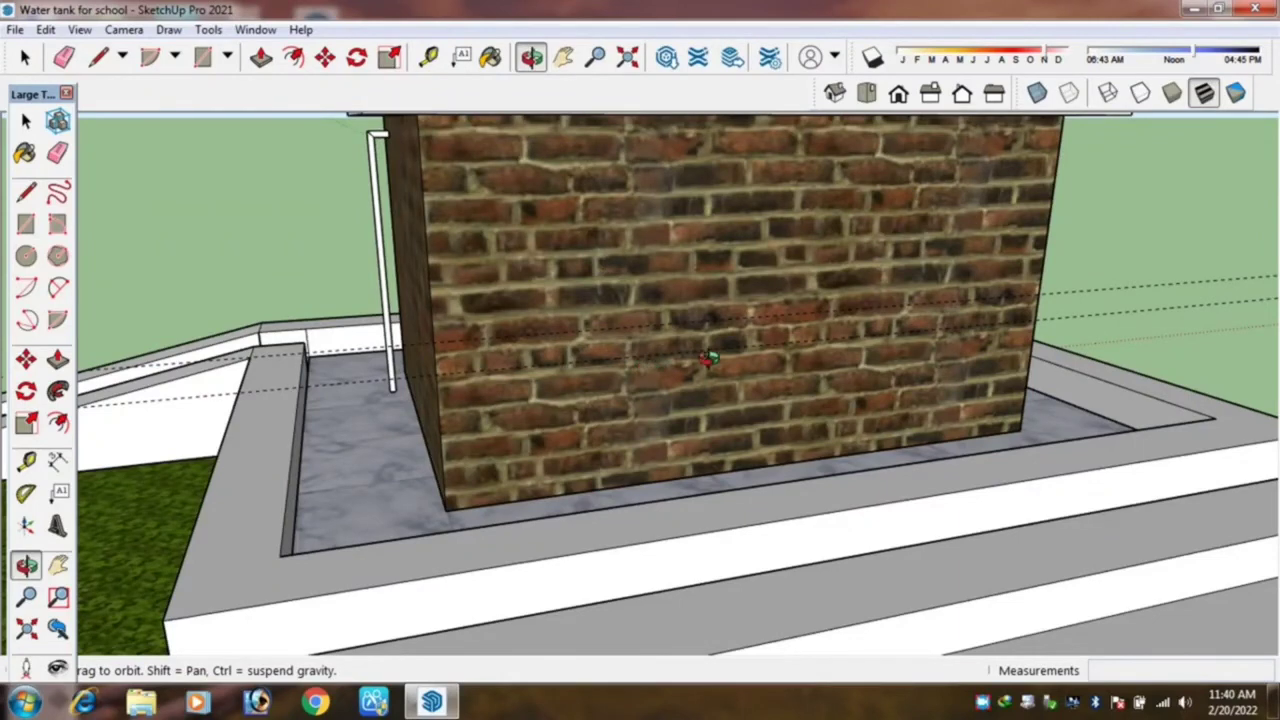
scroll(737, 345, "down", 1)
Pull a horizontal guide 12 inches up from the wall's base.
left_click_drag(689, 384, 587, 399)
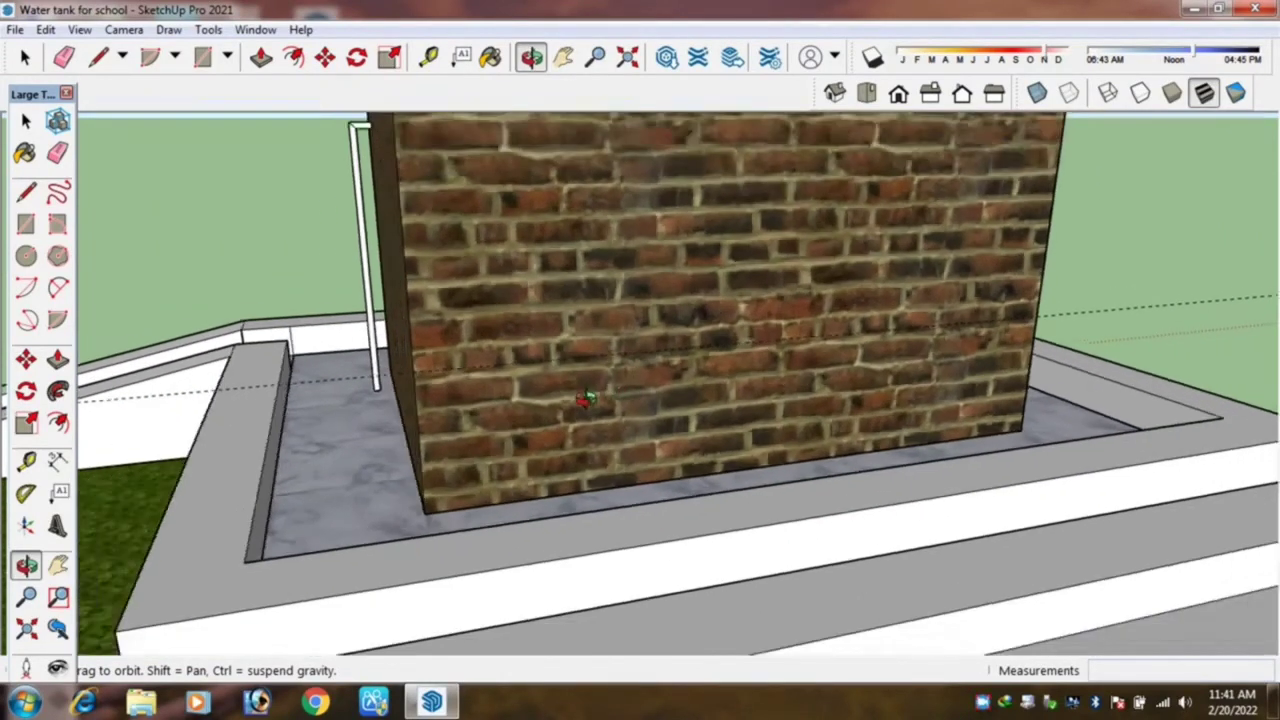
scroll(624, 456, "up", 1)
key("t")
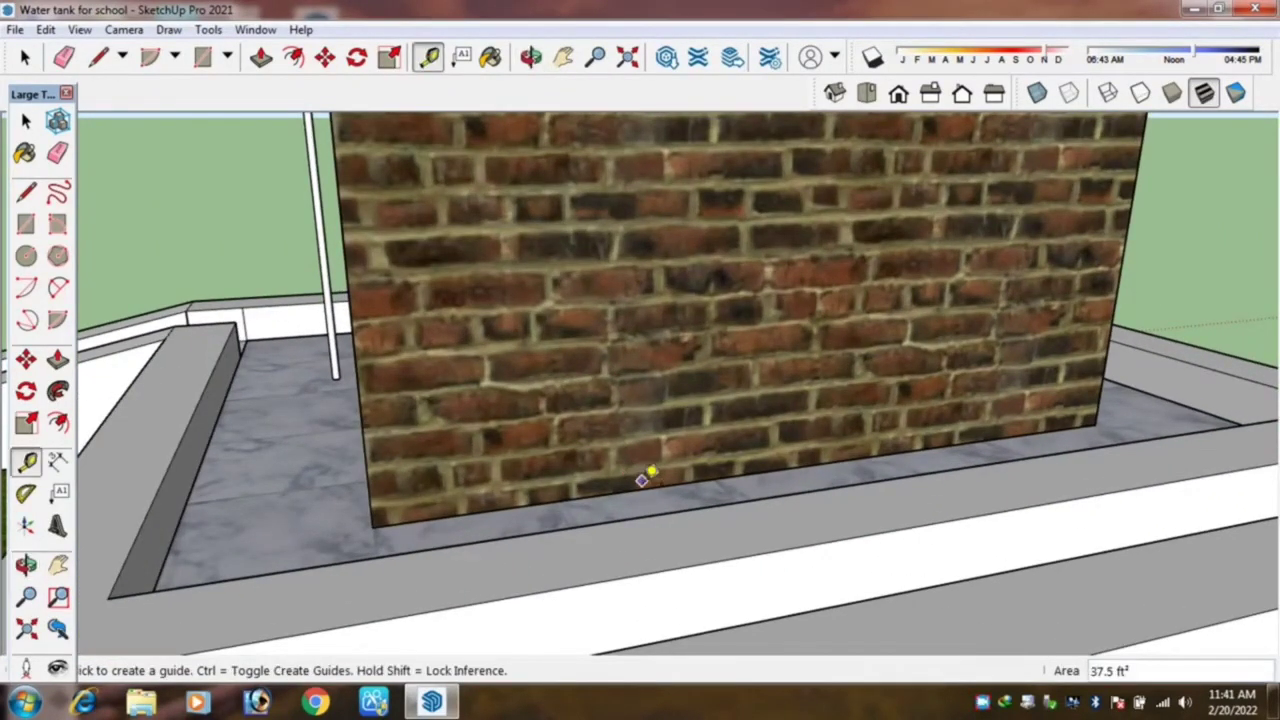
left_click(650, 471)
type("1")
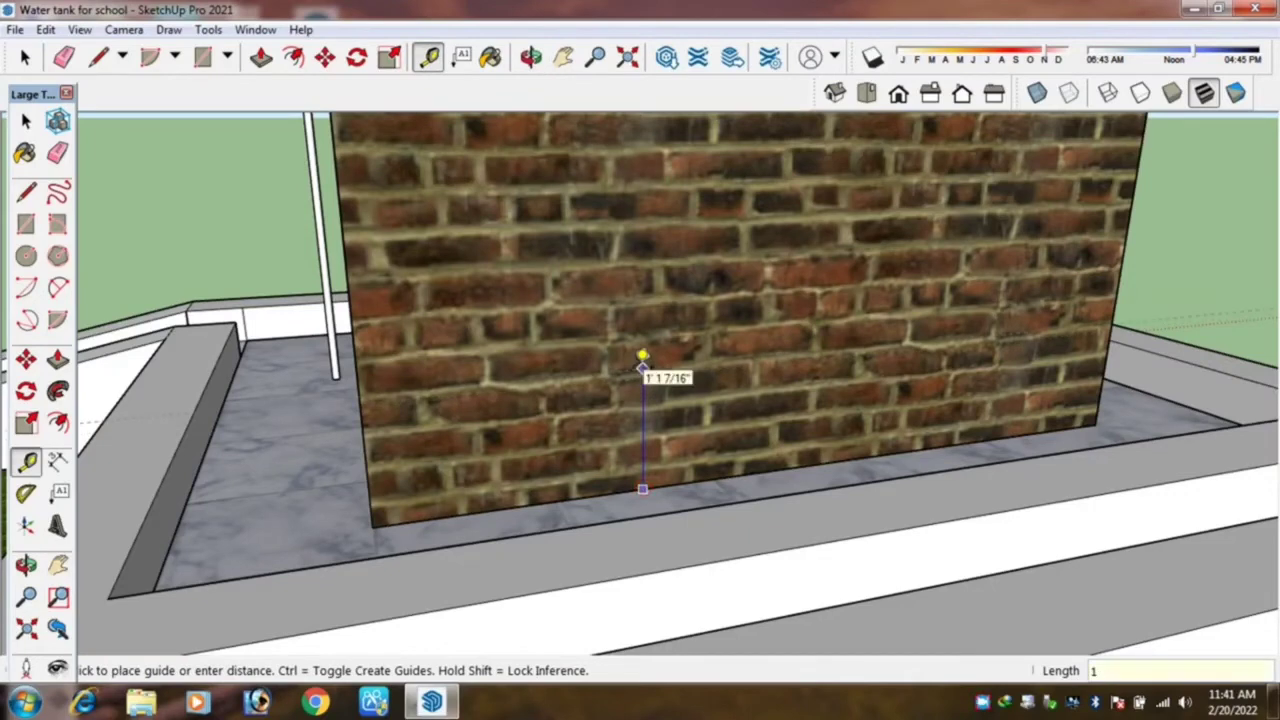
type("2")
key("Return")
Pull a vertical guide 12 inches in from the wall's side edge.
middle_click_drag(277, 428, 946, 334)
scroll(952, 350, "up", 2)
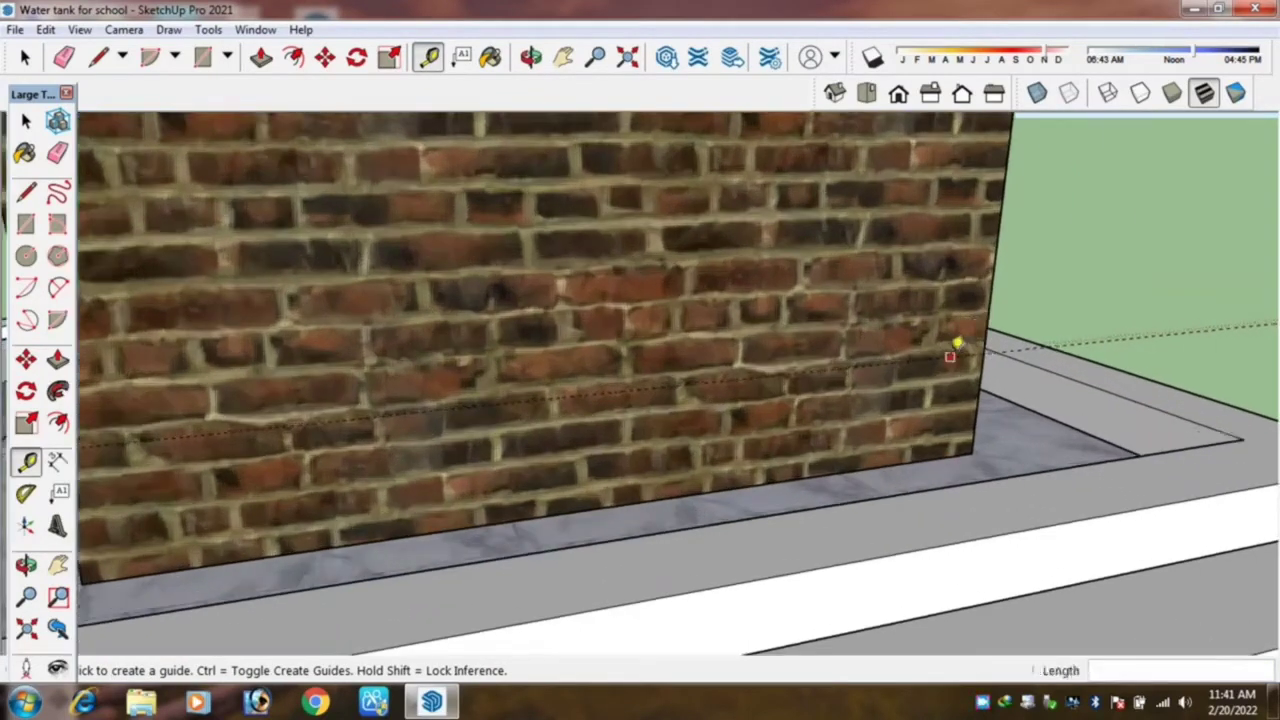
scroll(955, 352, "up", 1)
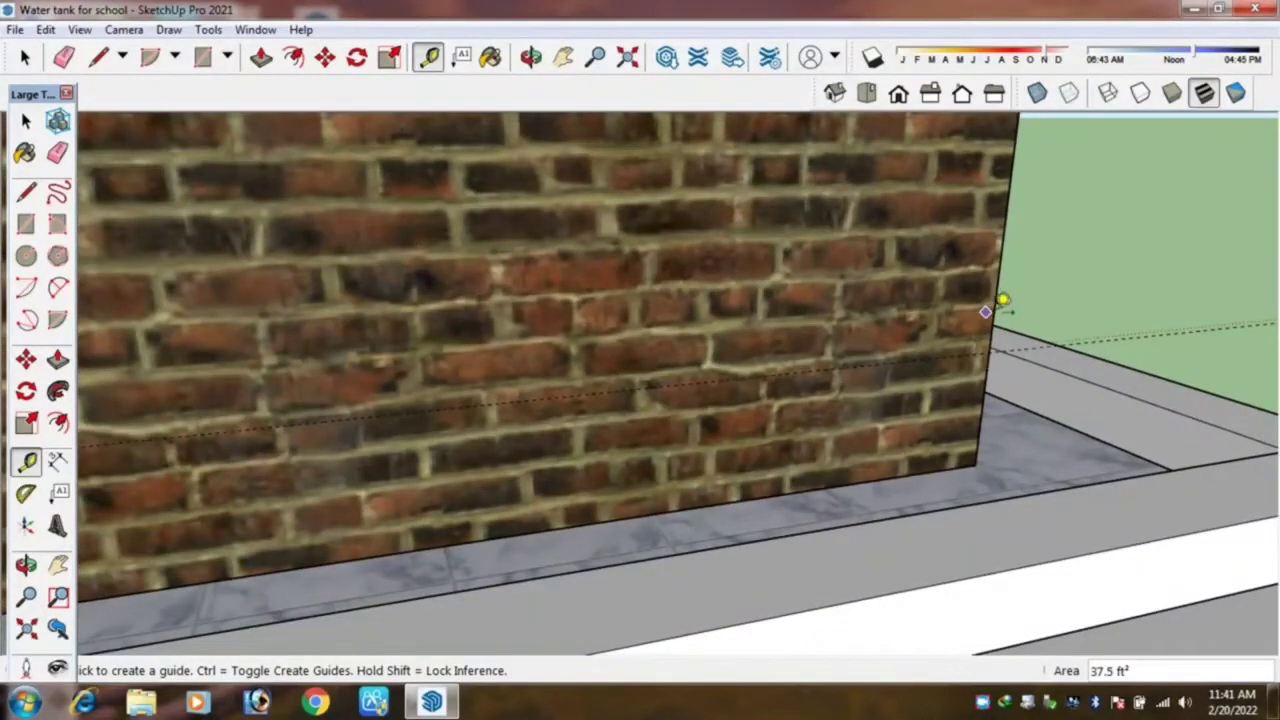
left_click(990, 312)
type("12")
key("Return")
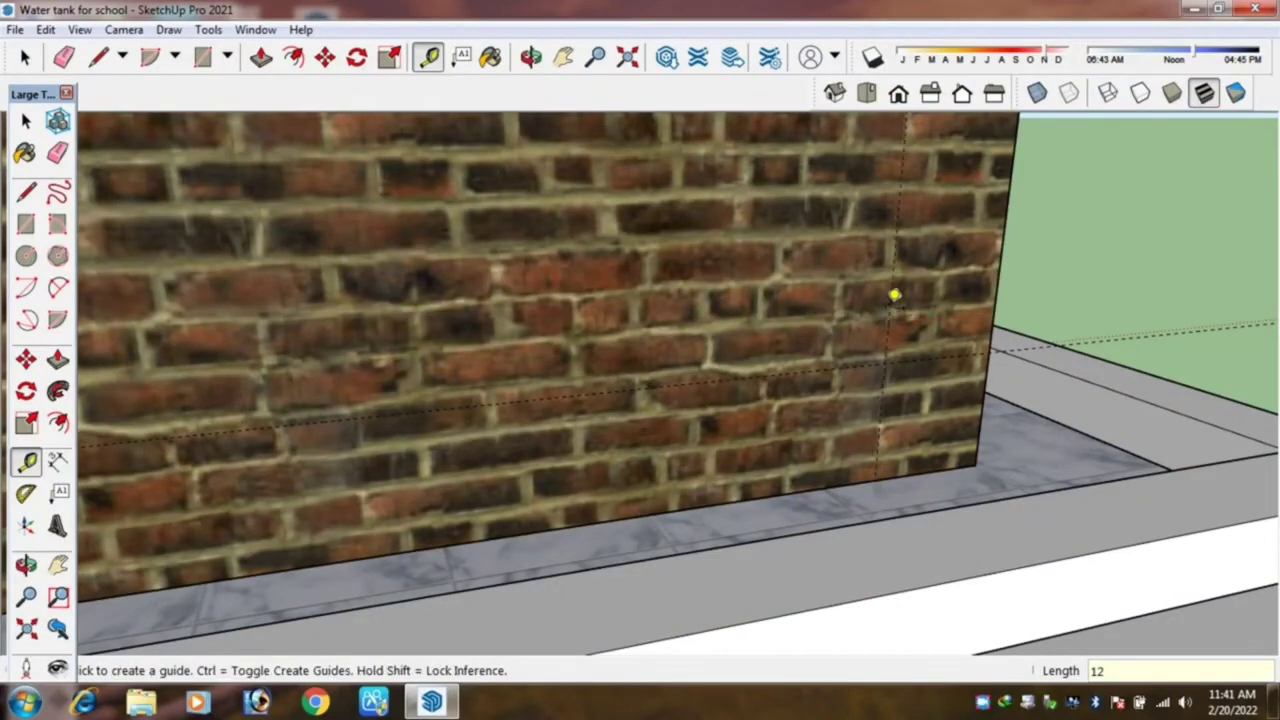
Start a circle centred where the two guides cross.
scroll(894, 325, "up", 1)
scroll(898, 345, "up", 2)
key("c")
left_click(884, 367)
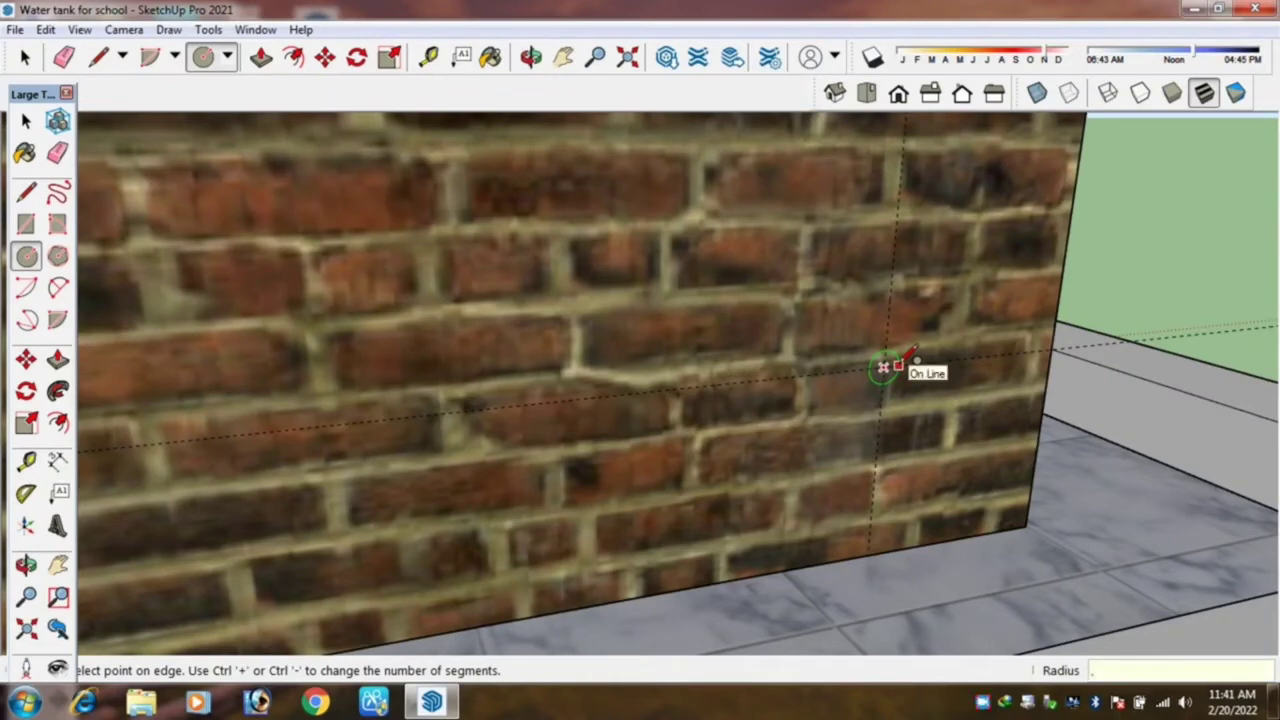
Give the circle a 0.5 radius, make it a group and open it for editing.
type(".5")
key("Return")
scroll(888, 366, "up", 3)
key("space")
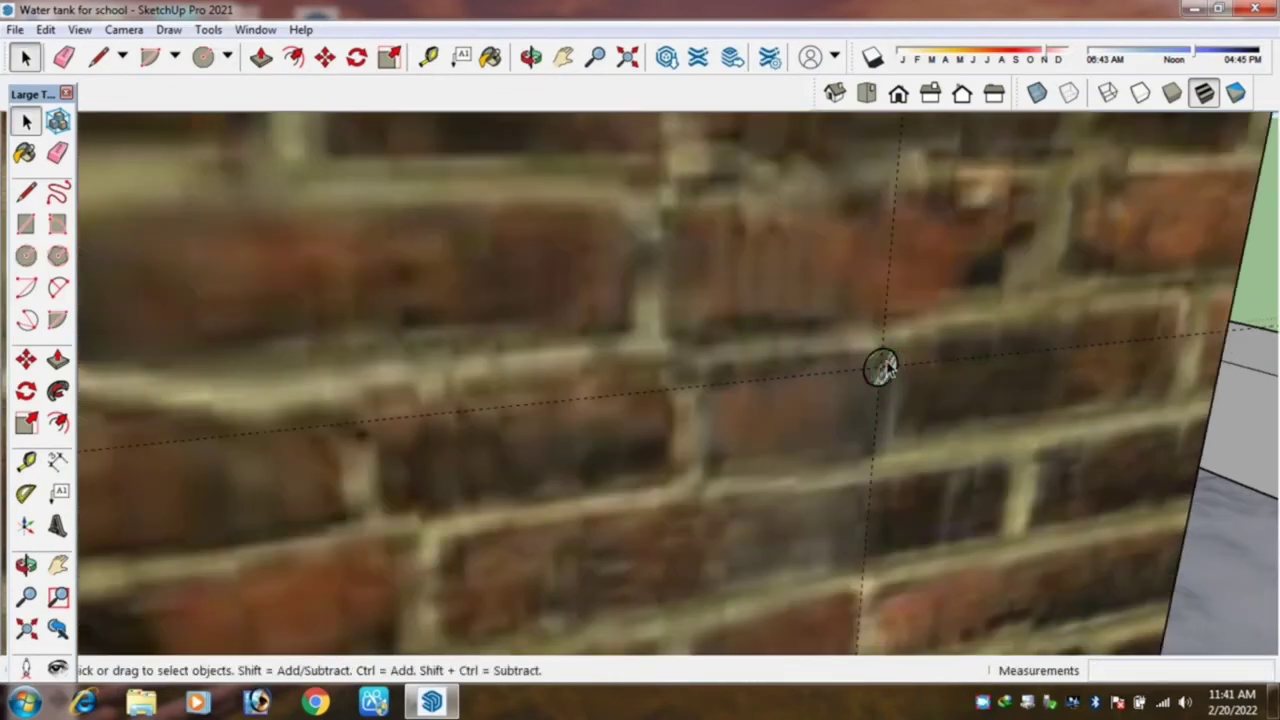
scroll(890, 367, "up", 2)
scroll(893, 368, "up", 1)
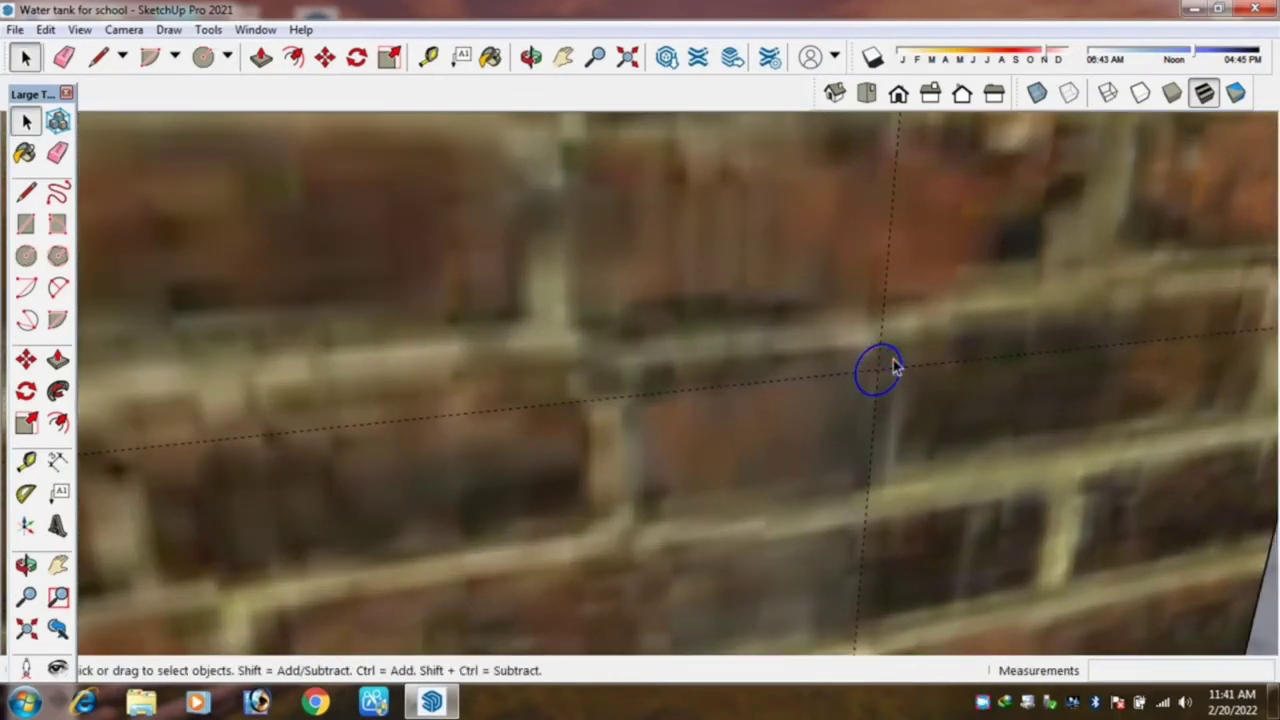
right_click(896, 366)
left_click(952, 178)
double_click(893, 364)
Draw the first path segment out from the circle's centre.
key("l")
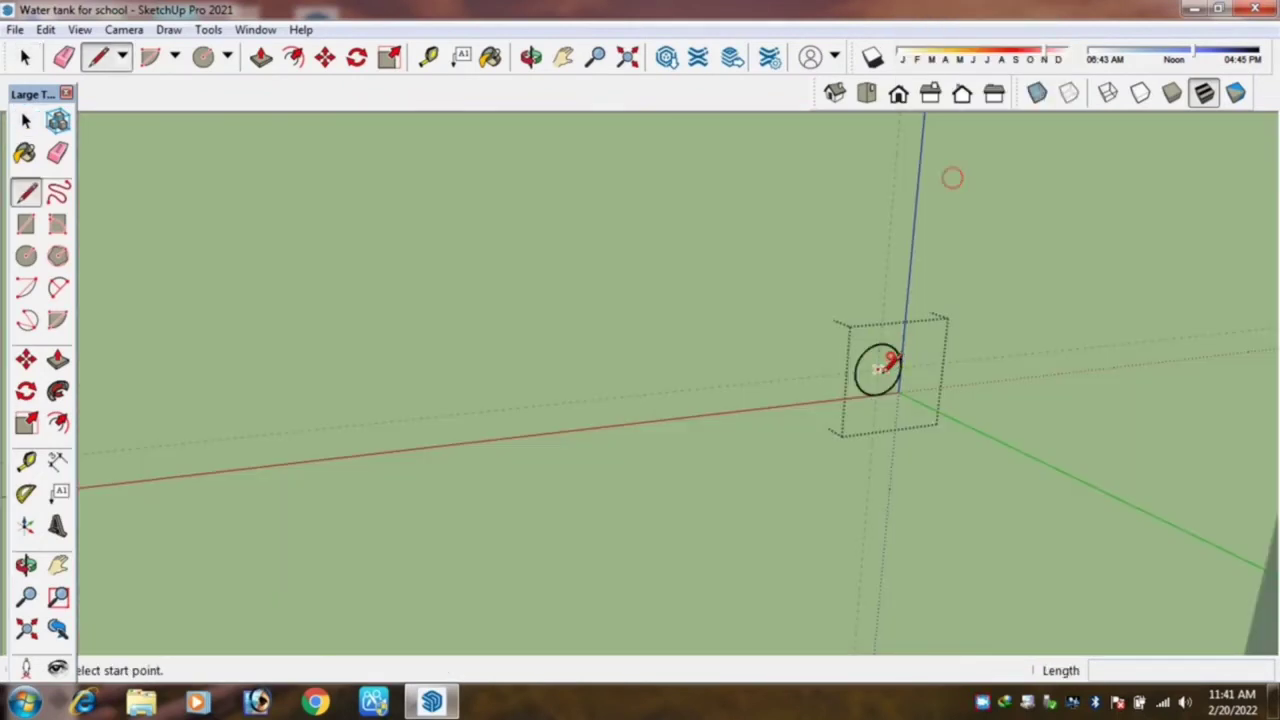
left_click(877, 370)
left_click(930, 396)
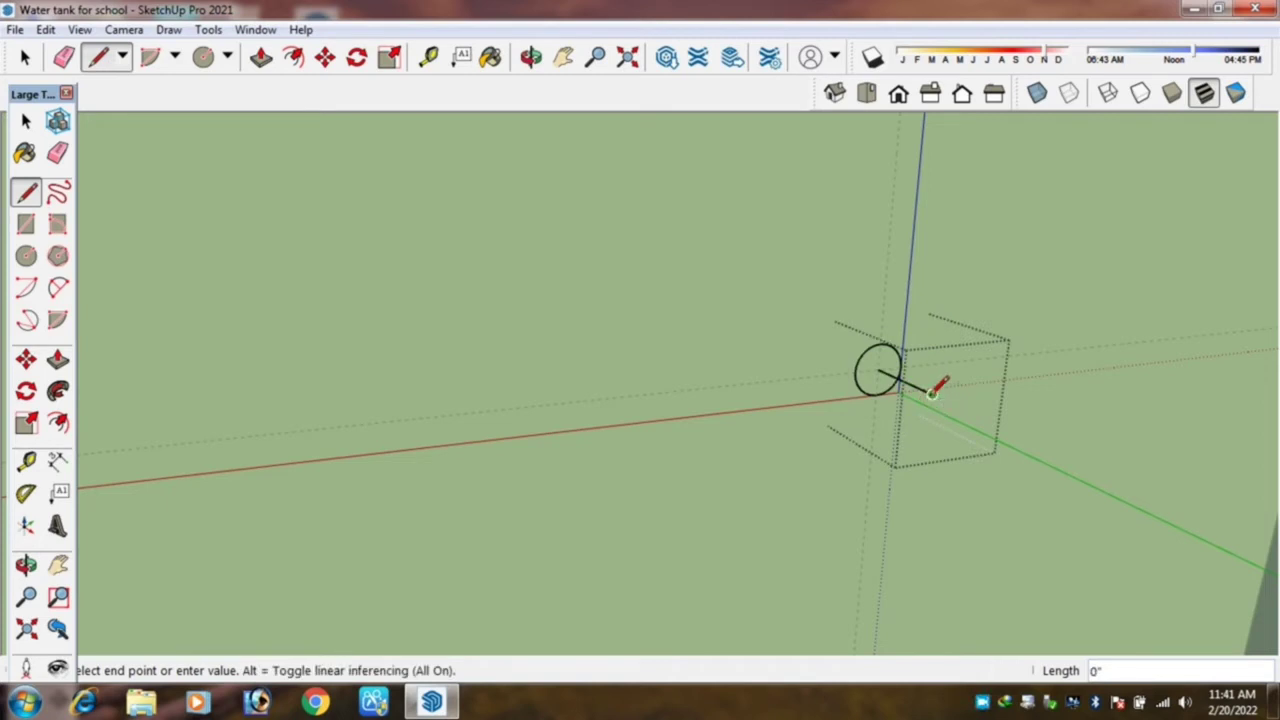
key("Escape")
Extend the path with a bend so it runs downward.
mouse_move(794, 349)
middle_mouse_down()
mouse_move(846, 257)
mouse_move(913, 233)
middle_mouse_up()
scroll(915, 255, "down", 2)
scroll(897, 240, "down", 3)
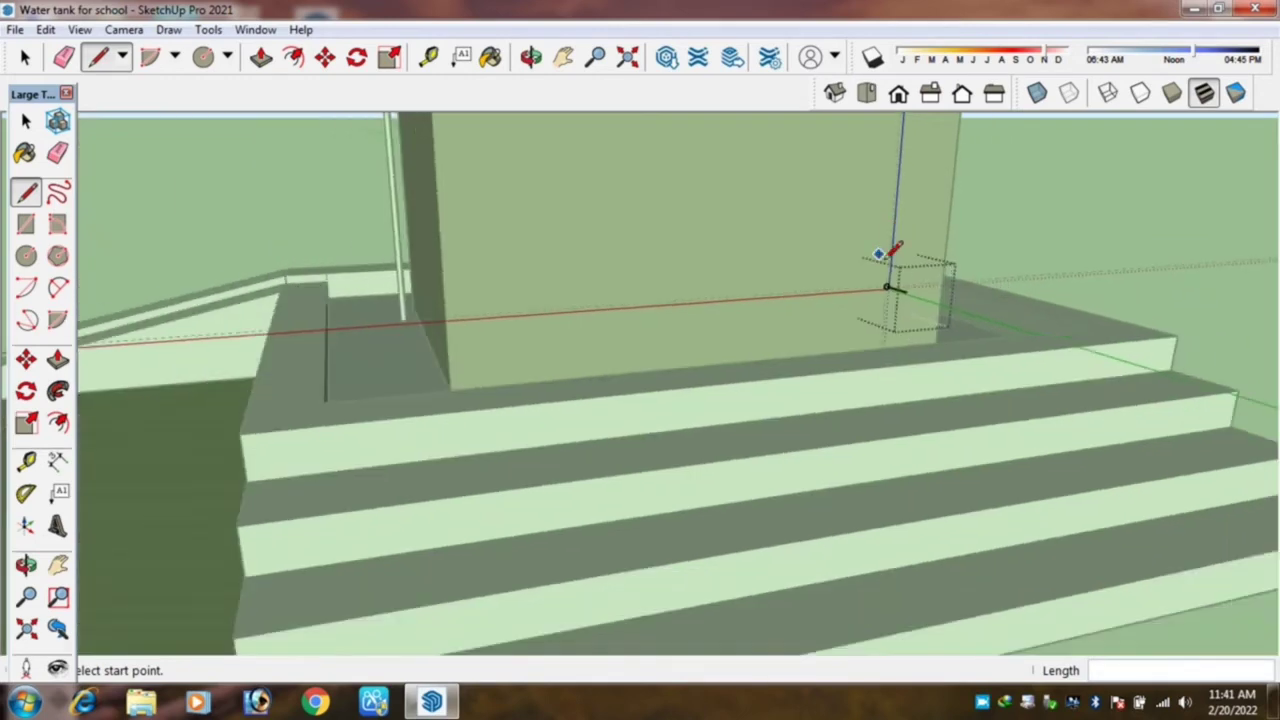
scroll(891, 252, "down", 3)
scroll(891, 257, "down", 2)
scroll(371, 451, "up", 1)
scroll(277, 466, "up", 2)
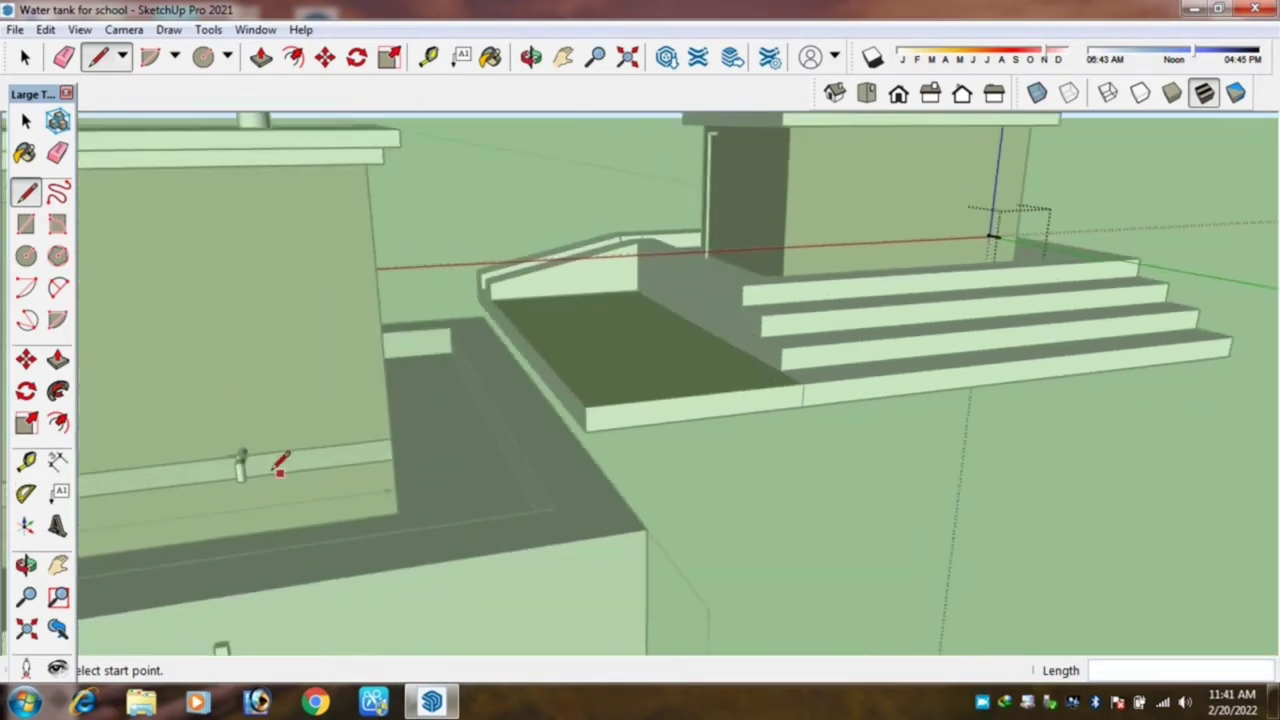
scroll(240, 460, "up", 2)
scroll(260, 445, "down", 2)
scroll(980, 220, "up", 2)
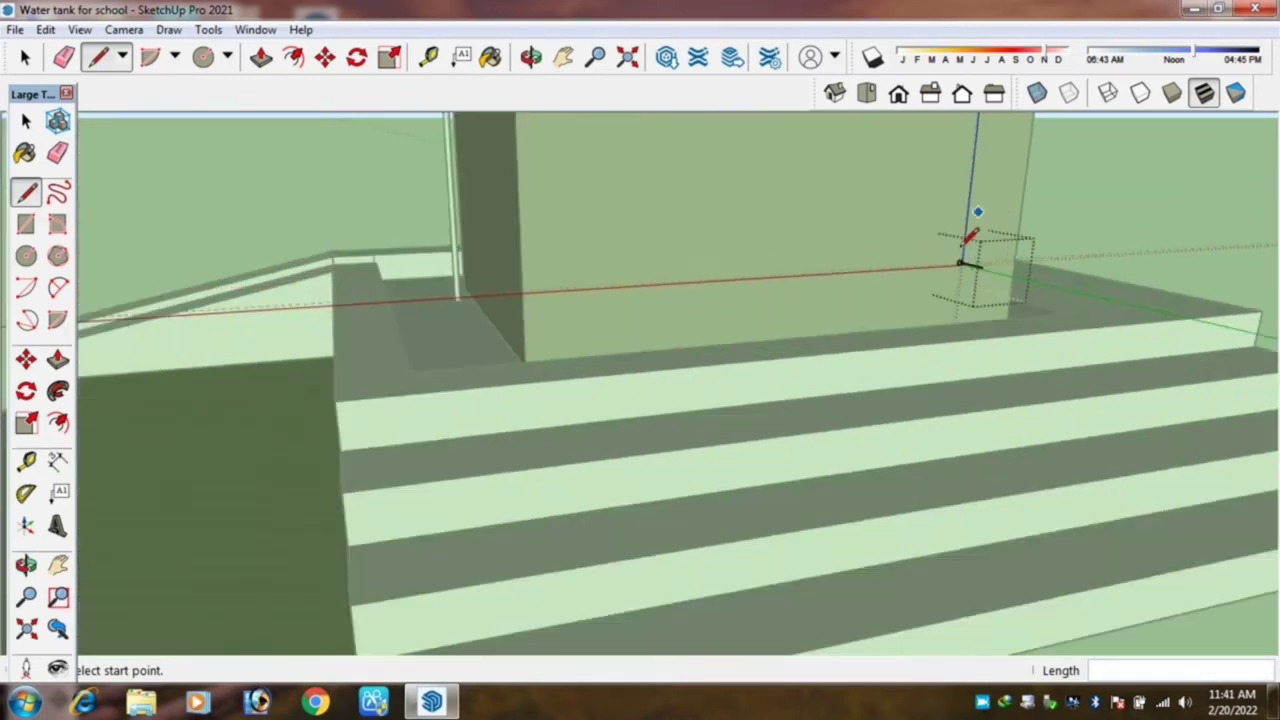
scroll(978, 255, "up", 2)
scroll(975, 270, "up", 1)
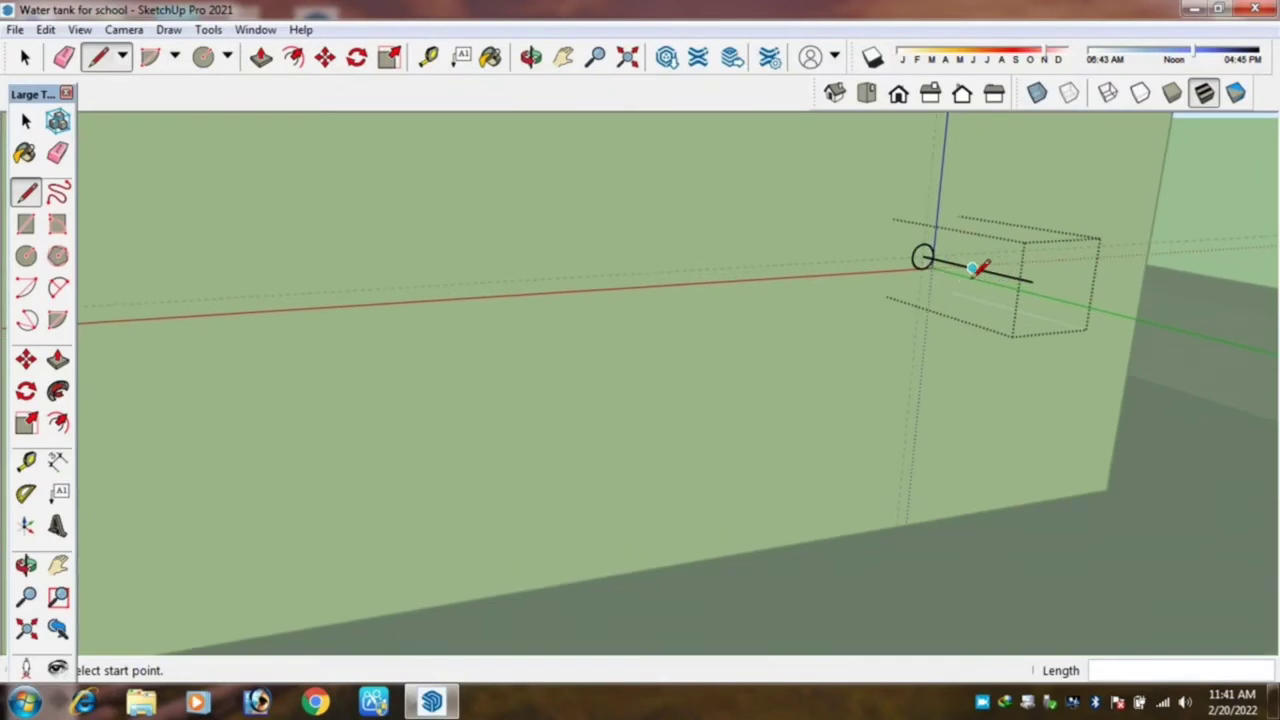
left_click(1032, 284)
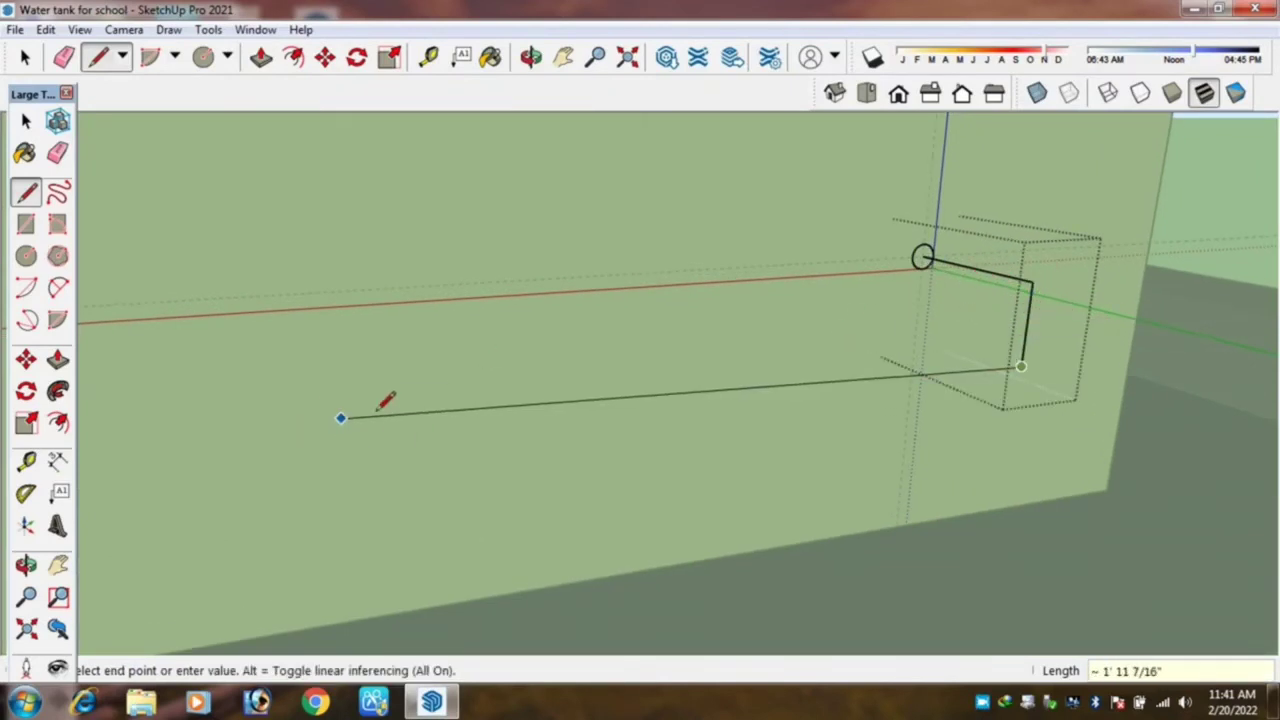
key("space")
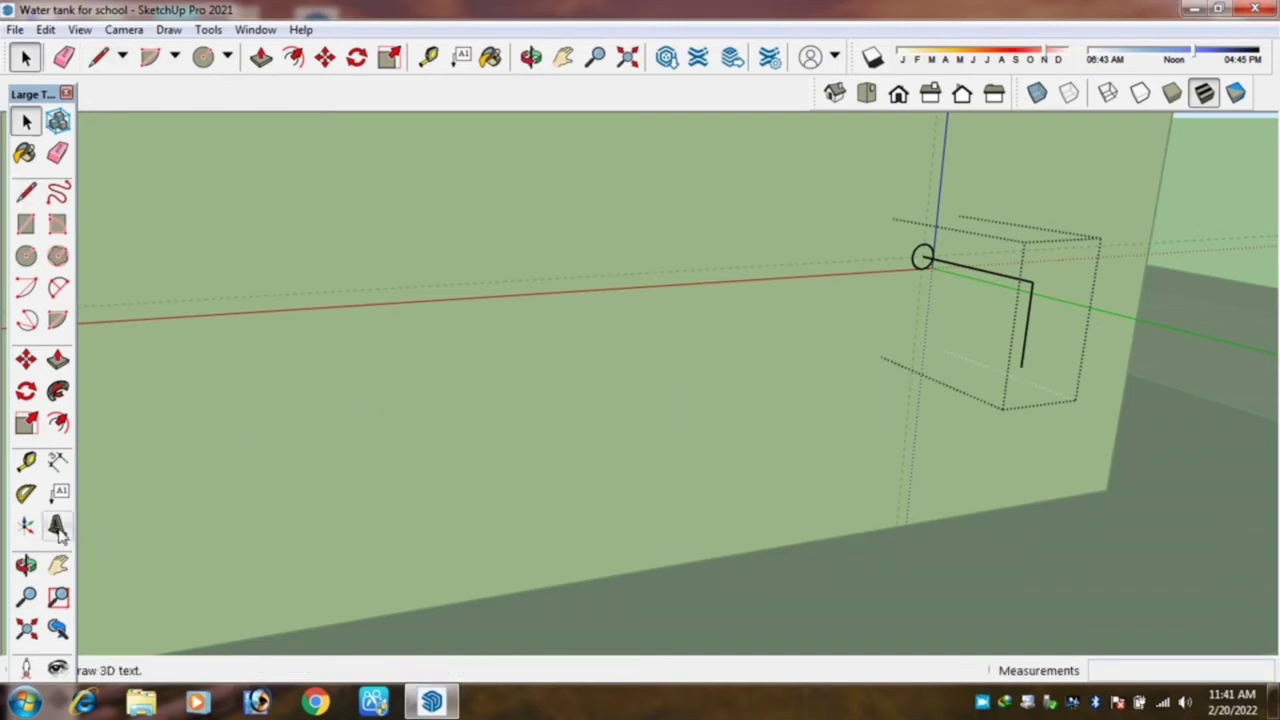
Sweep the circle along the bent path with Follow Me to form the pipe.
left_click(59, 393)
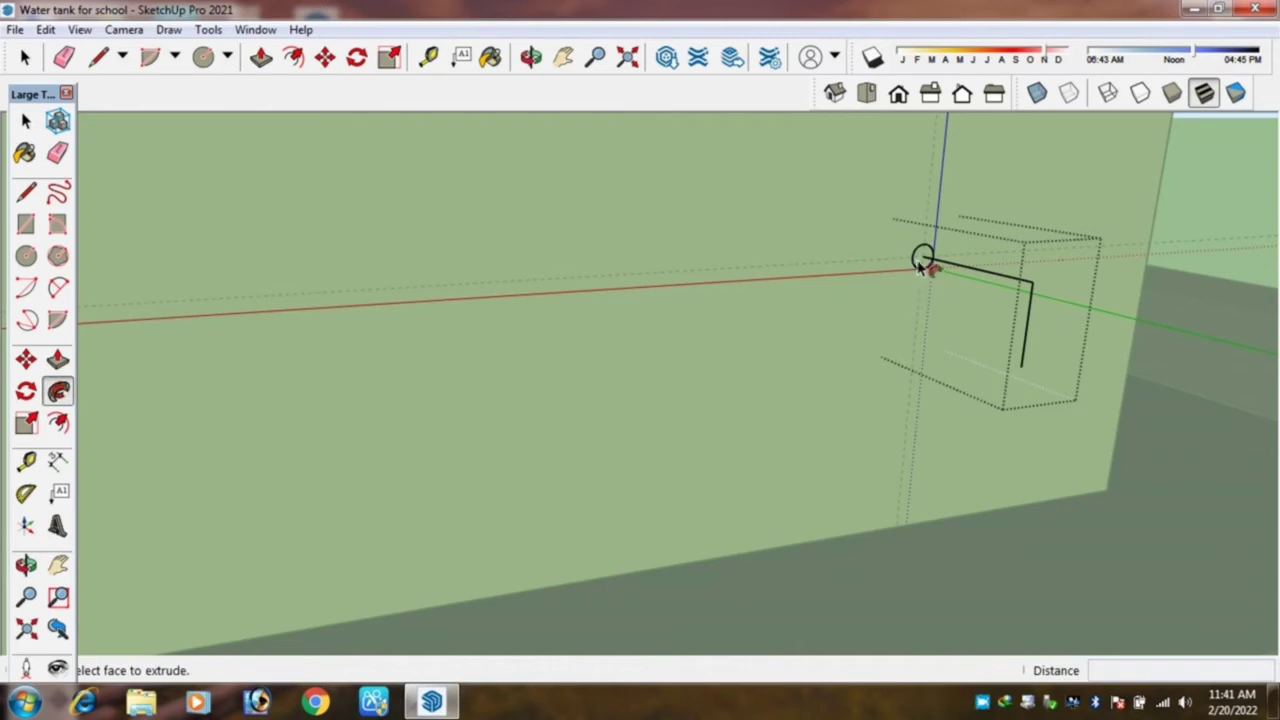
left_click_drag(924, 260, 1036, 312)
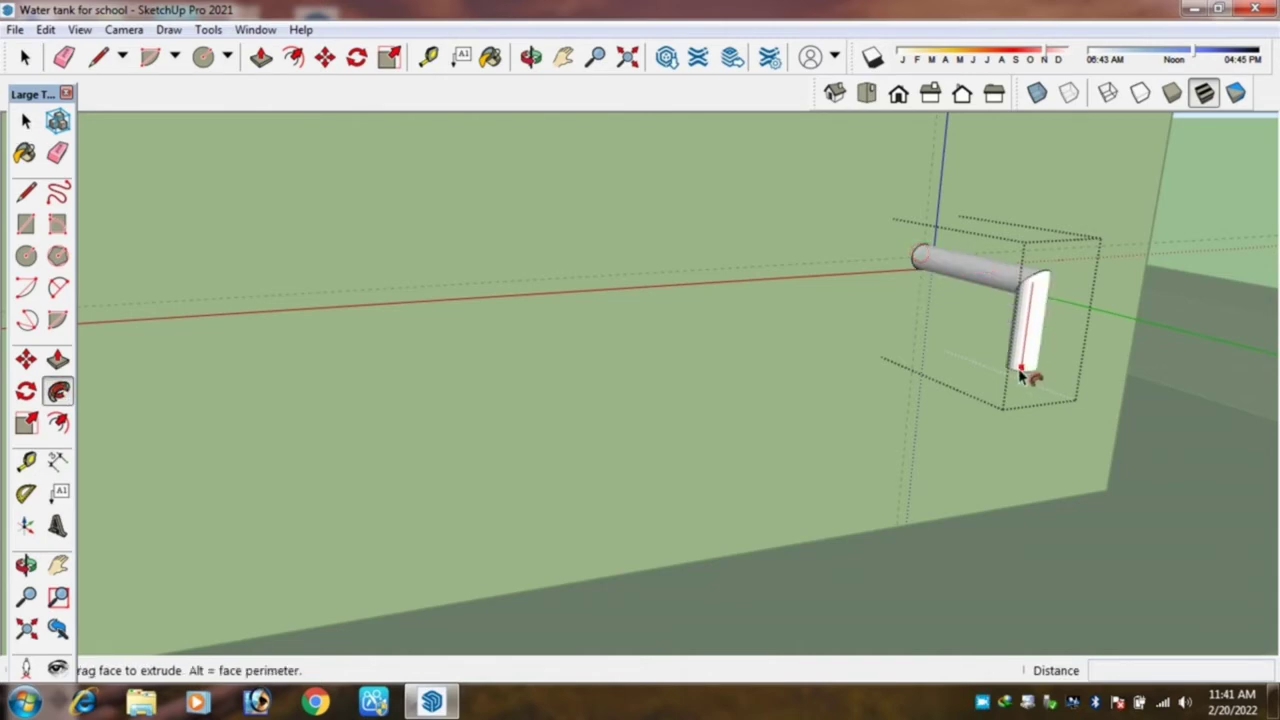
left_click_drag(1022, 375, 1016, 372)
scroll(729, 455, "down", 3)
key("space")
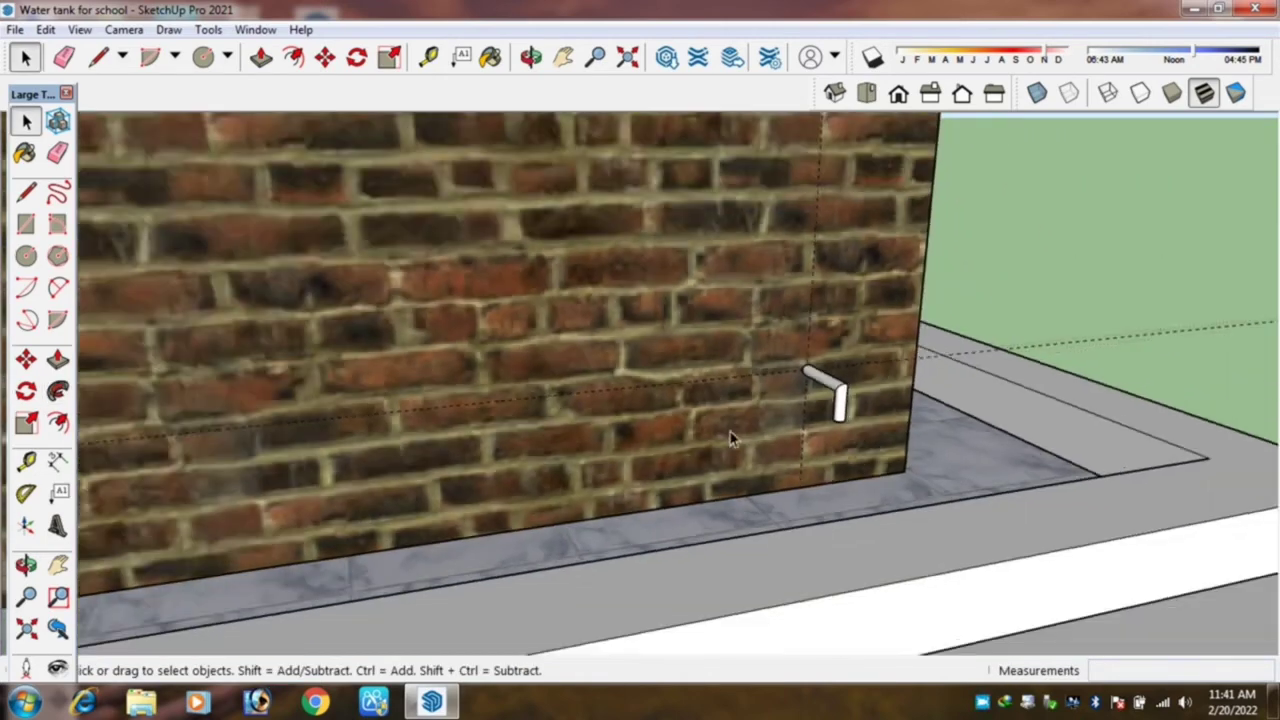
Place evenly spaced vertical guides across the second tank's brick wall with the Tape Measure.
scroll(729, 440, "down", 3)
key("o")
mouse_move(794, 400)
left_mouse_down()
mouse_move(505, 375)
mouse_move(808, 395)
left_mouse_up()
scroll(808, 392, "down", 2)
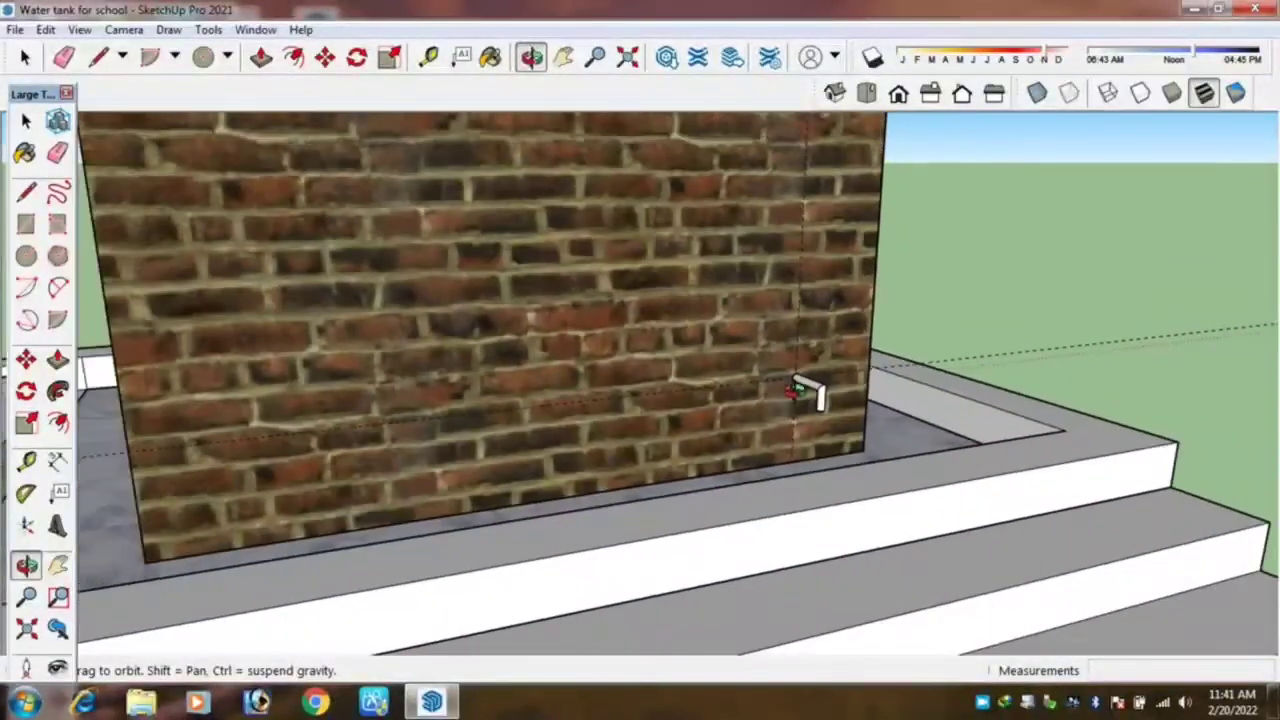
left_click(800, 382)
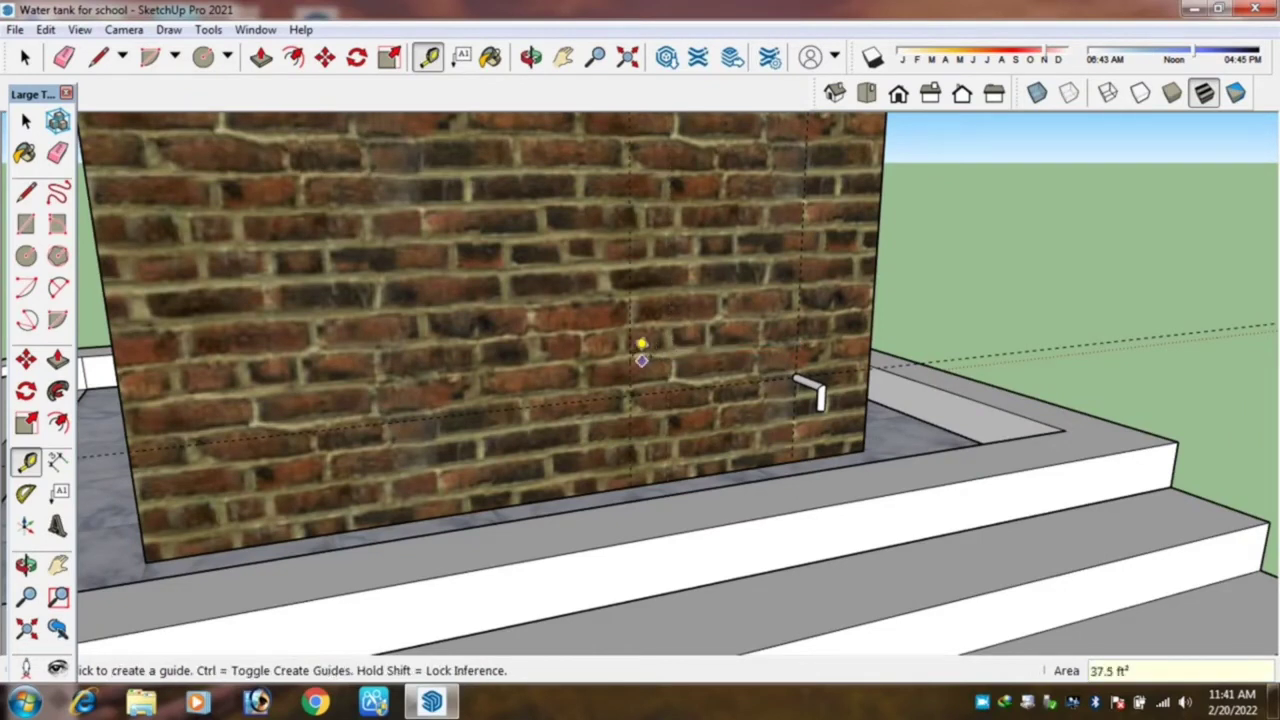
key("Return")
left_click(429, 362)
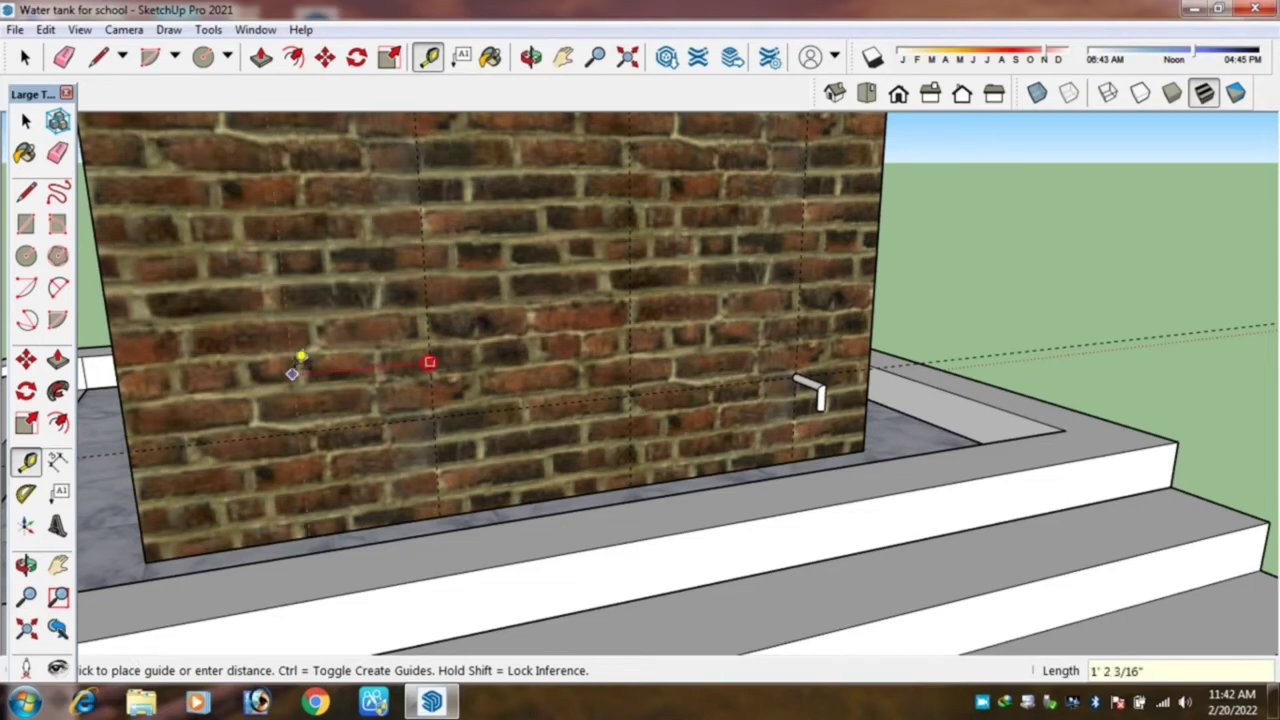
key("Escape")
scroll(808, 390, "up", 2)
key("space")
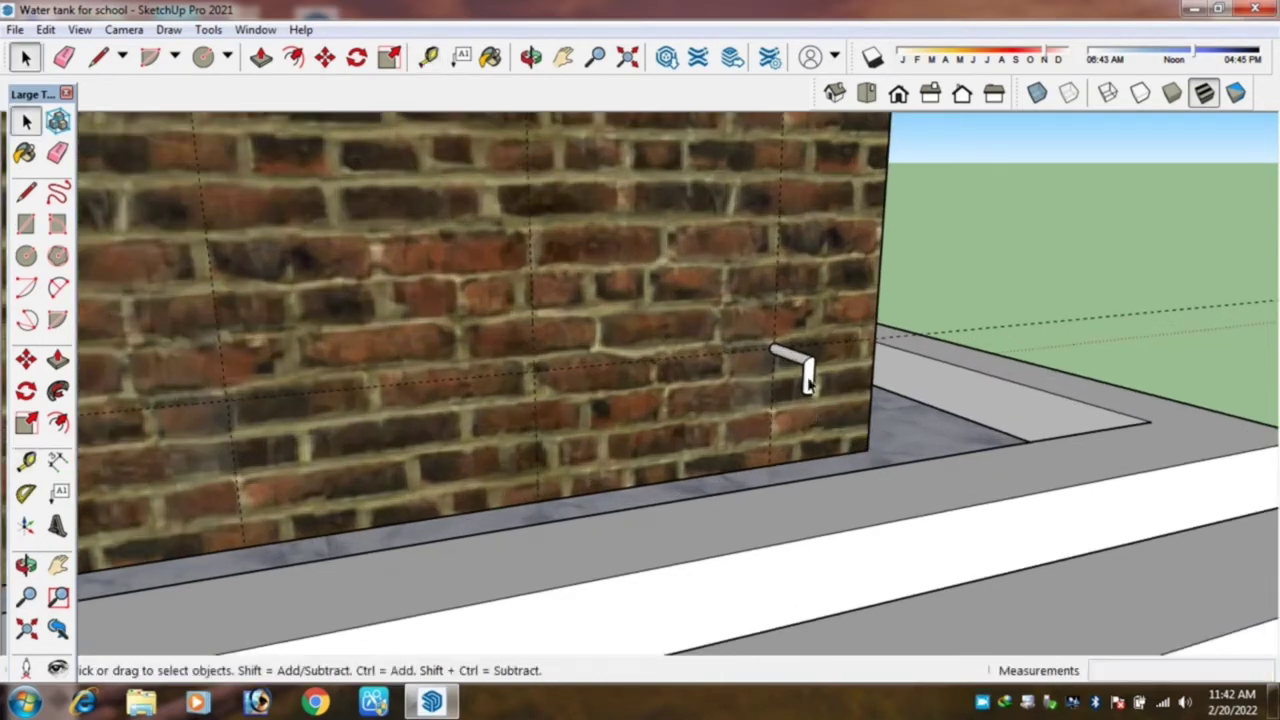
Copy the bent pipe to the first guide intersection on the brick wall.
key("m")
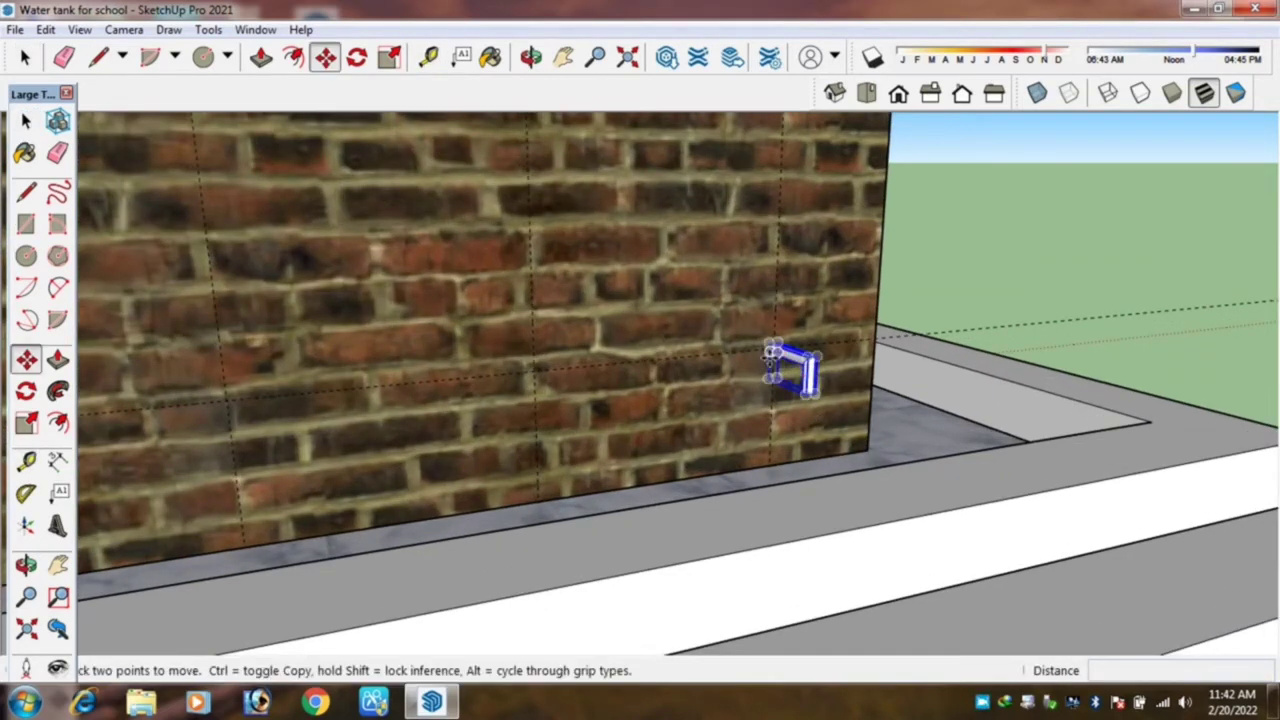
scroll(773, 354, "up", 2)
left_click(775, 330)
scroll(800, 320, "down", 2)
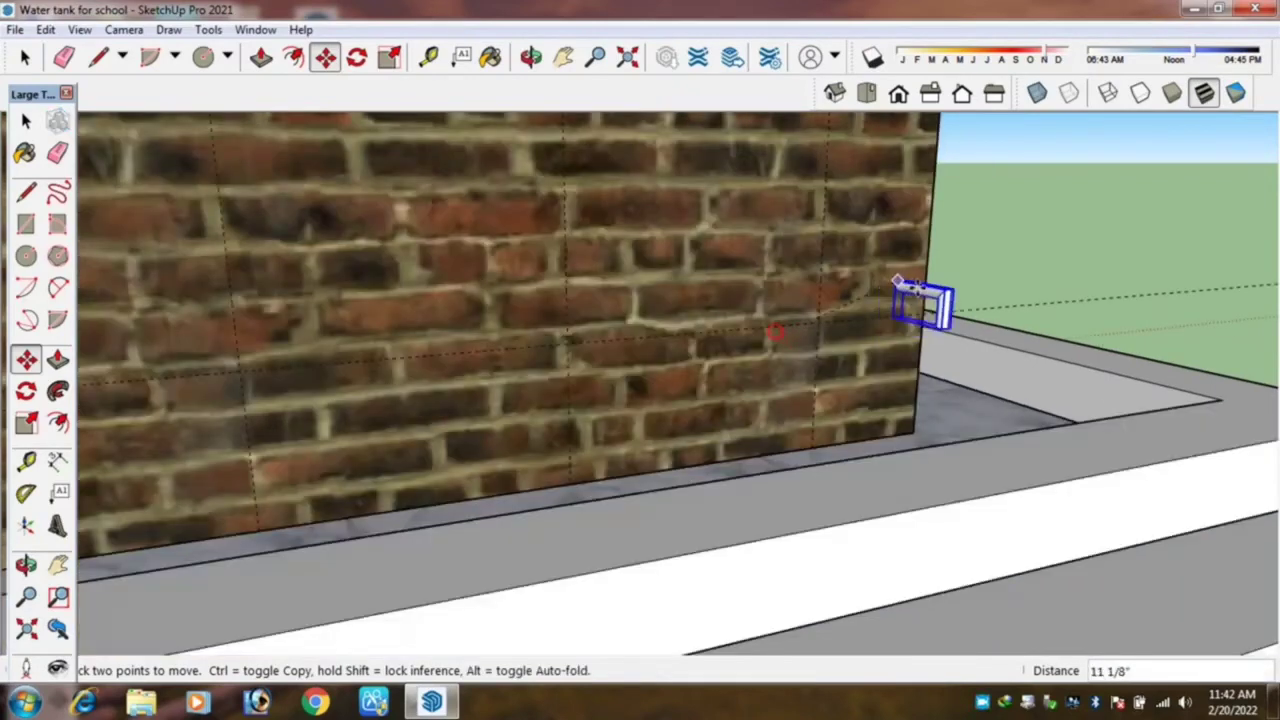
scroll(815, 303, "down", 2)
key("ctrl")
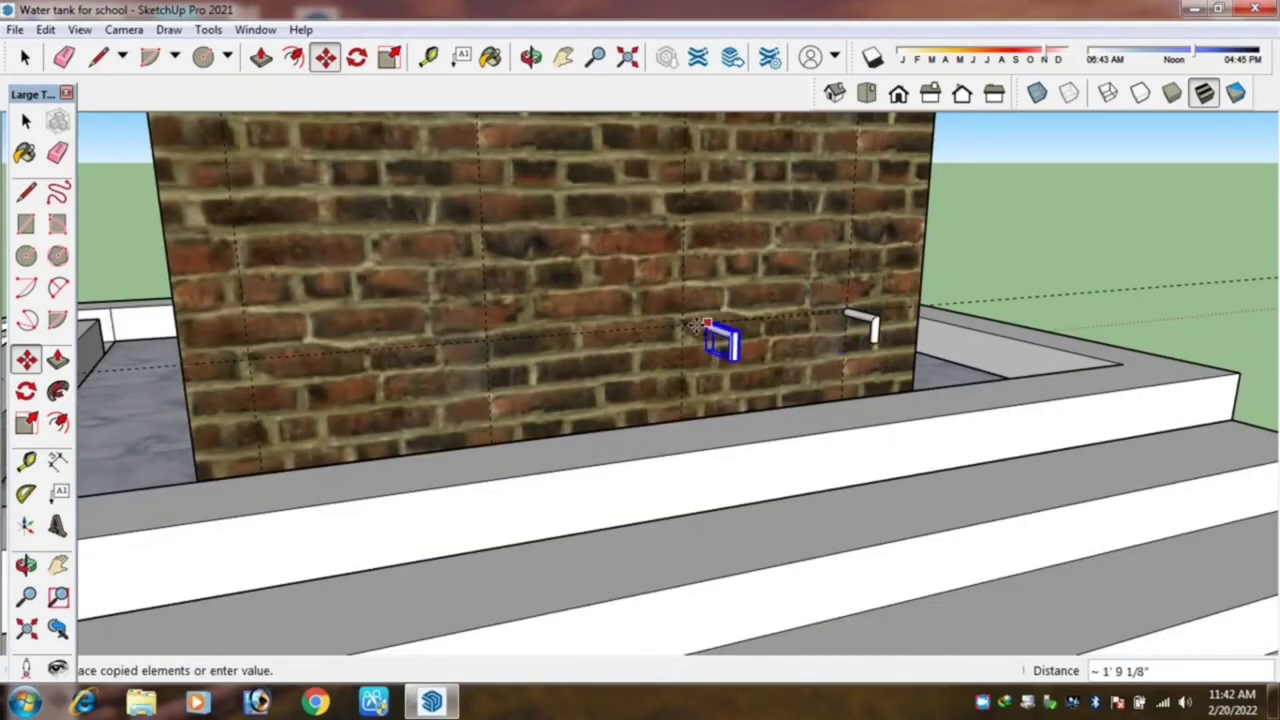
left_click(686, 327)
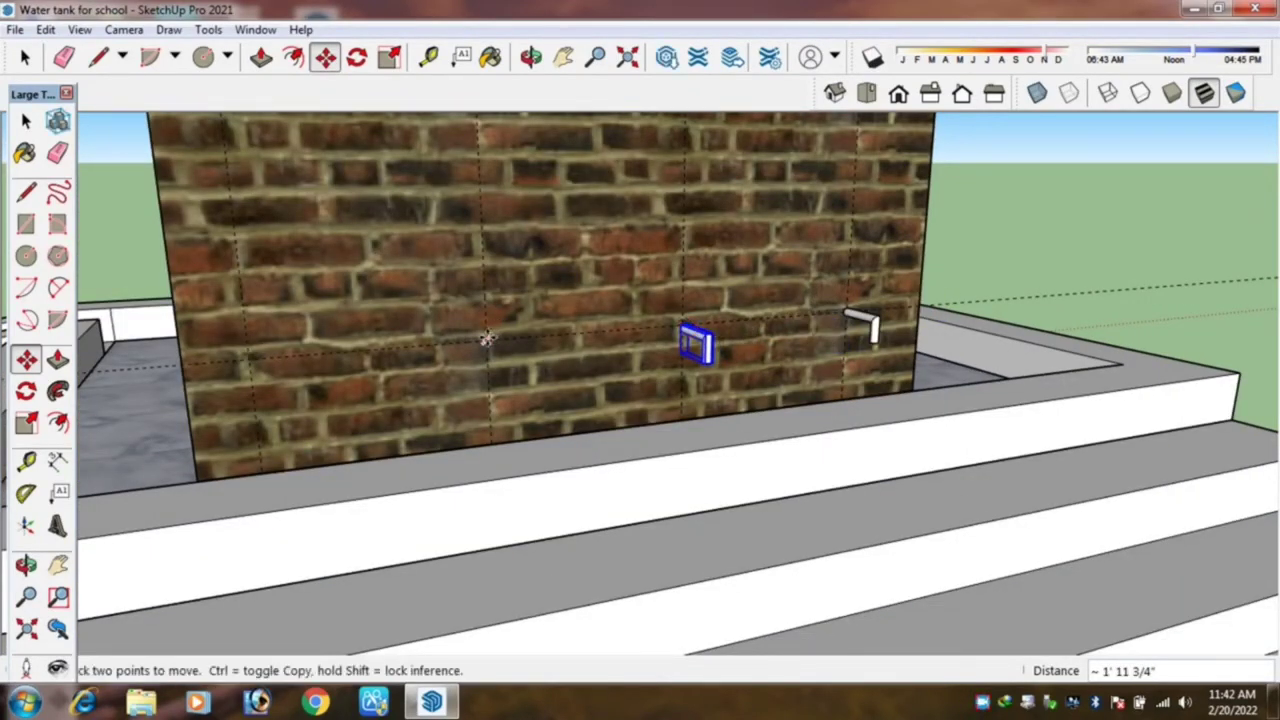
Copy the pipe to the remaining guides, ending at the wall's left end.
left_click(681, 325)
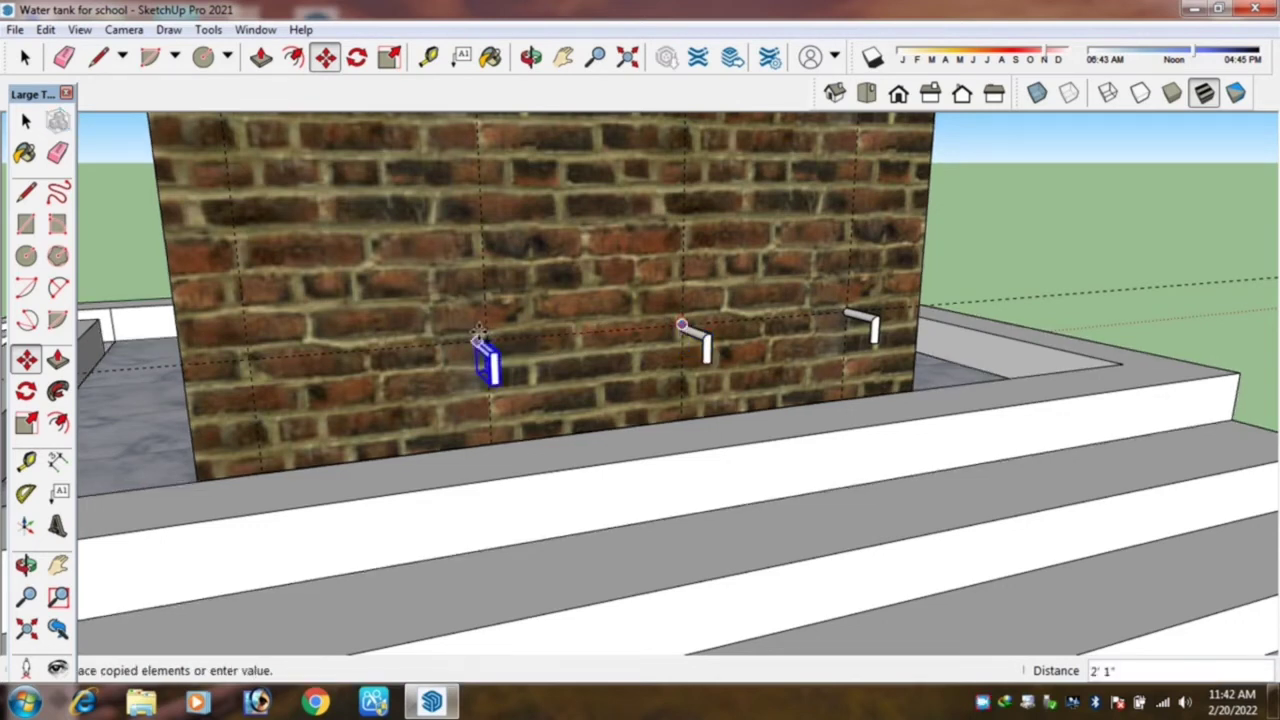
left_click(489, 335)
left_click(489, 336)
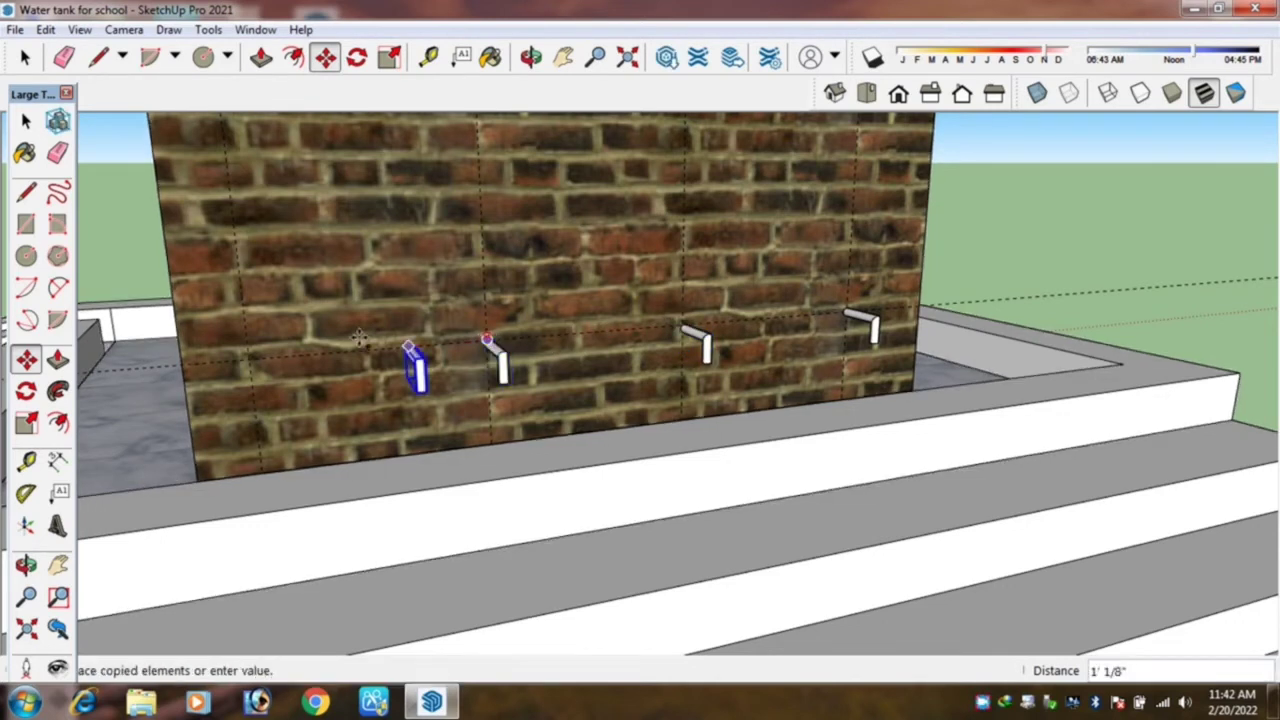
left_click(252, 360)
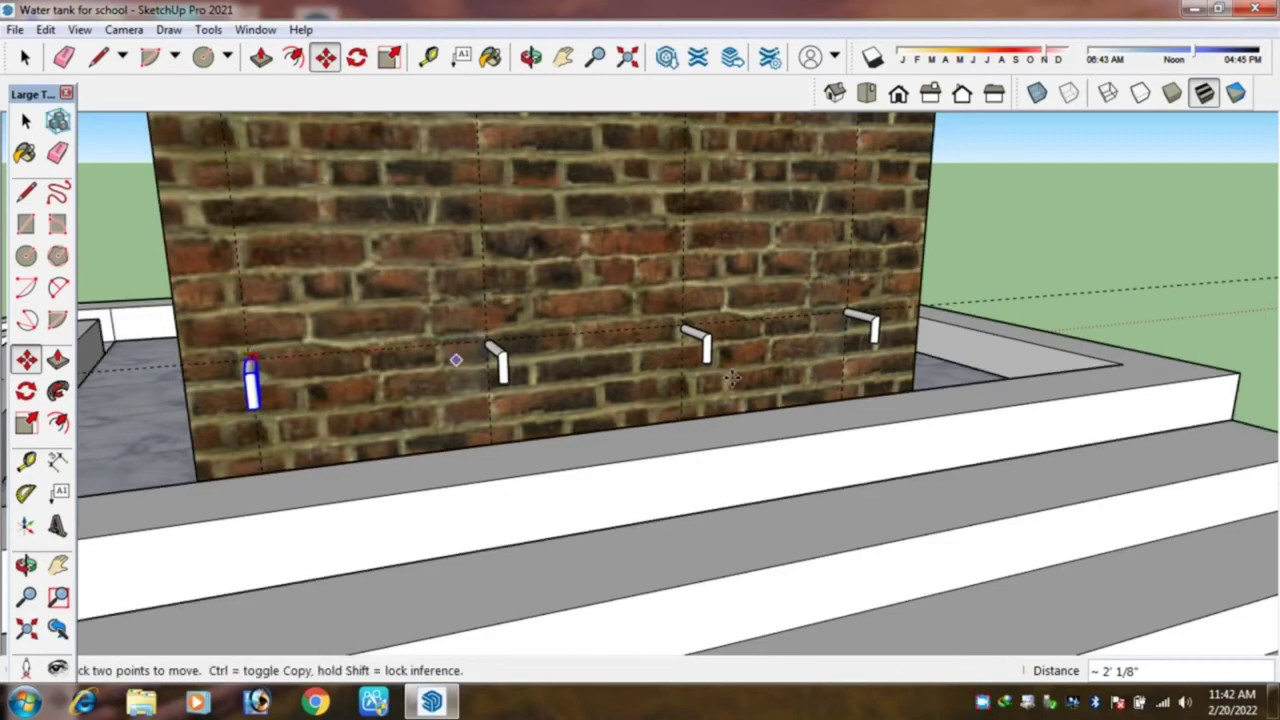
scroll(640, 400, "down", 5)
key("space")
mouse_move(734, 361)
middle_mouse_down()
mouse_move(966, 420)
mouse_move(1029, 400)
mouse_move(850, 365)
middle_mouse_up()
Delete all guides via Edit > Delete Guides and view both tanks together.
left_click(45, 29)
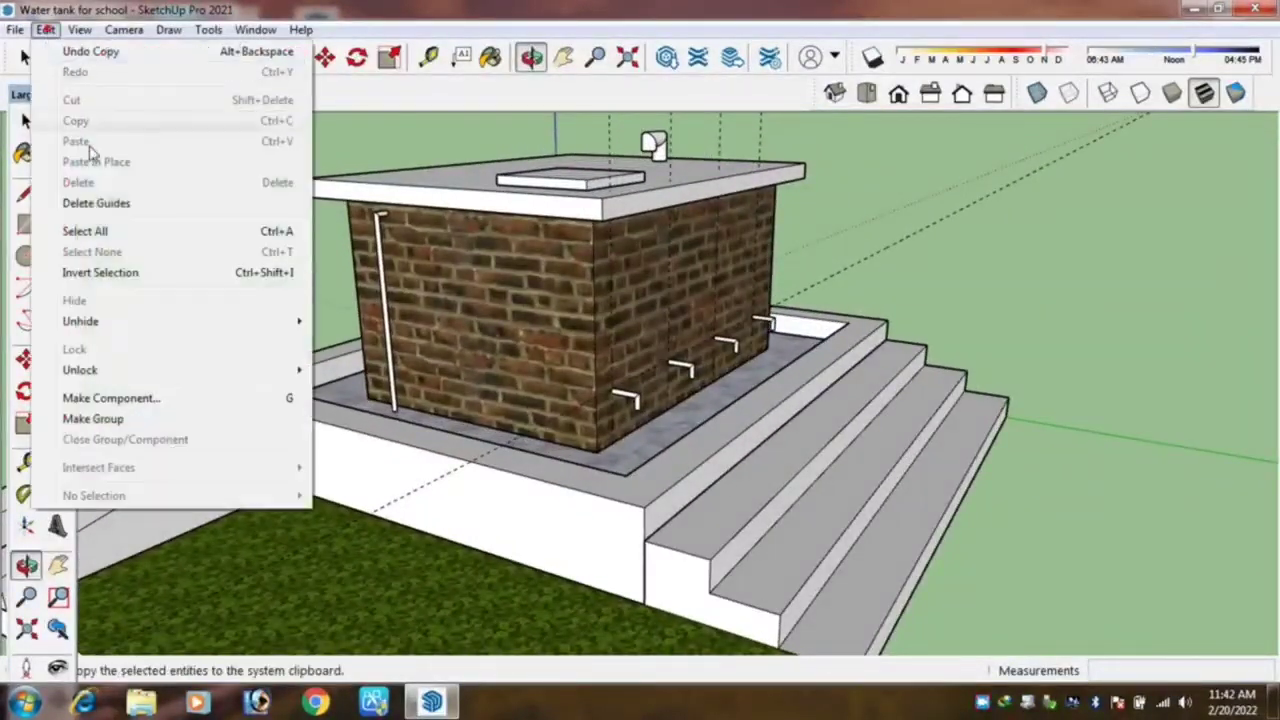
left_click(130, 205)
mouse_move(760, 330)
middle_mouse_down()
mouse_move(857, 334)
mouse_move(803, 403)
mouse_move(390, 394)
mouse_move(580, 229)
middle_mouse_up()
scroll(580, 229, "down", 3)
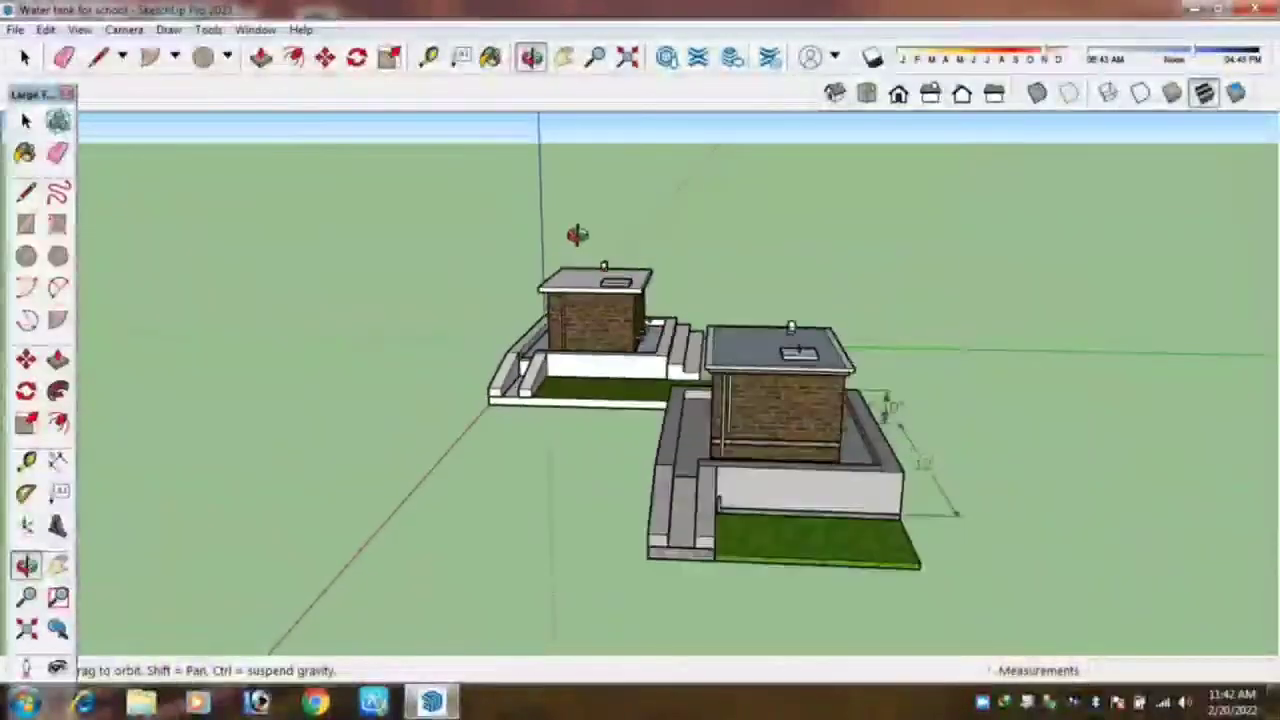
scroll(657, 352, "up", 2)
mouse_move(657, 352)
middle_mouse_down()
mouse_move(980, 614)
mouse_move(1094, 483)
mouse_move(666, 426)
middle_mouse_up()
Select the right-hand tank model and view both tanks from higher up.
scroll(979, 607, "down", 2)
scroll(628, 432, "up", 2)
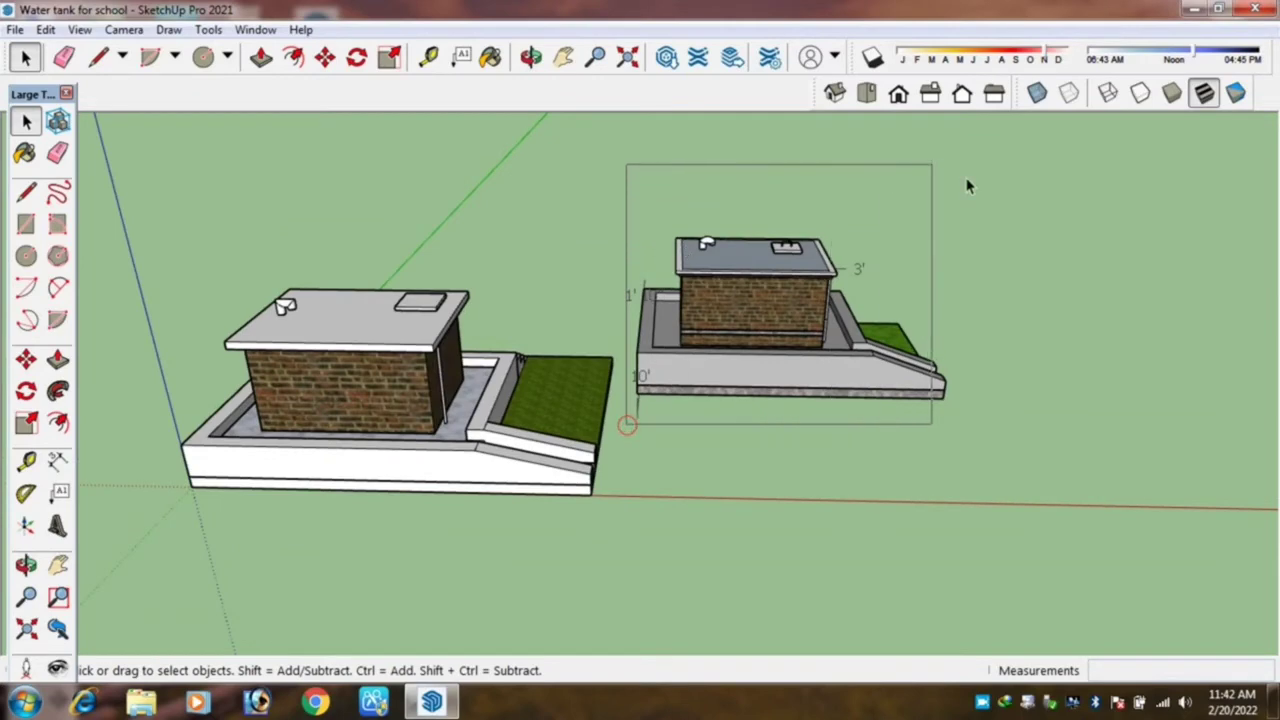
left_click_drag(967, 186, 1004, 197)
mouse_move(1004, 197)
middle_mouse_down()
mouse_move(866, 397)
mouse_move(294, 434)
middle_mouse_up()
Move the second tank farther right from its bounding-box corner, then deselect it.
key("m")
left_click(792, 314)
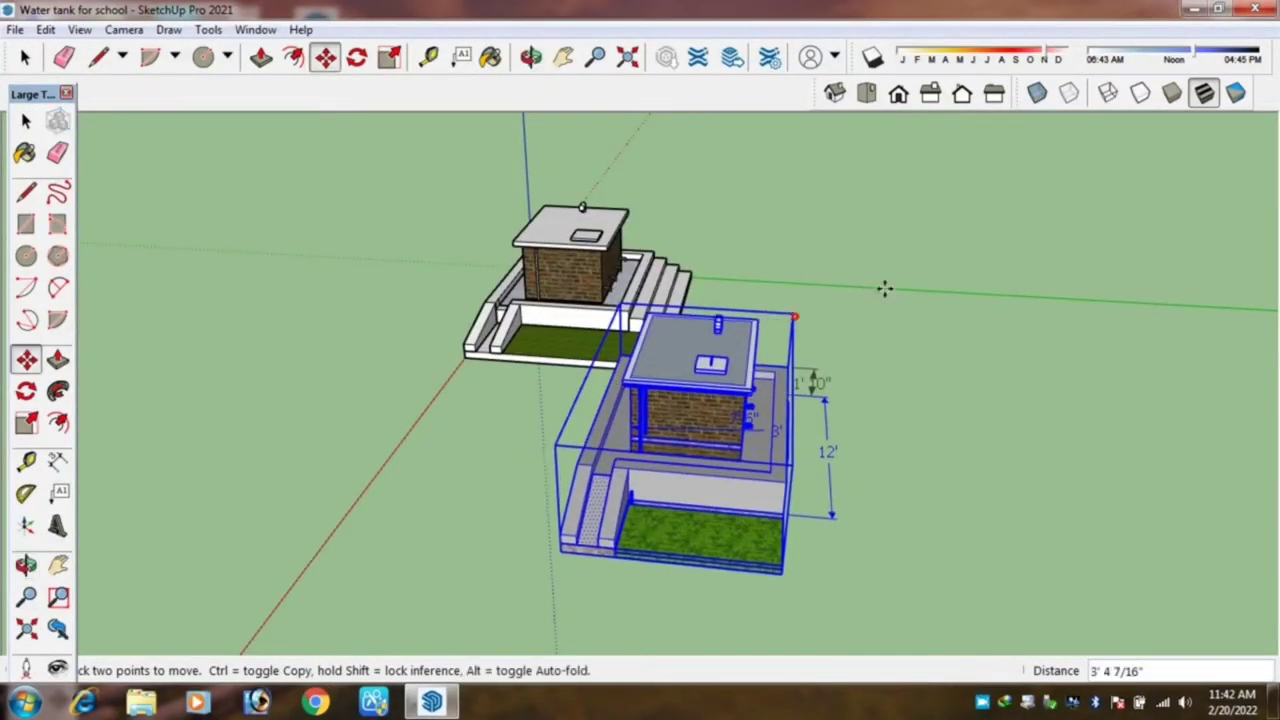
left_click(1014, 240)
mouse_move(1014, 240)
middle_mouse_down()
mouse_move(754, 429)
mouse_move(811, 469)
mouse_move(797, 474)
middle_mouse_up()
left_click(800, 220)
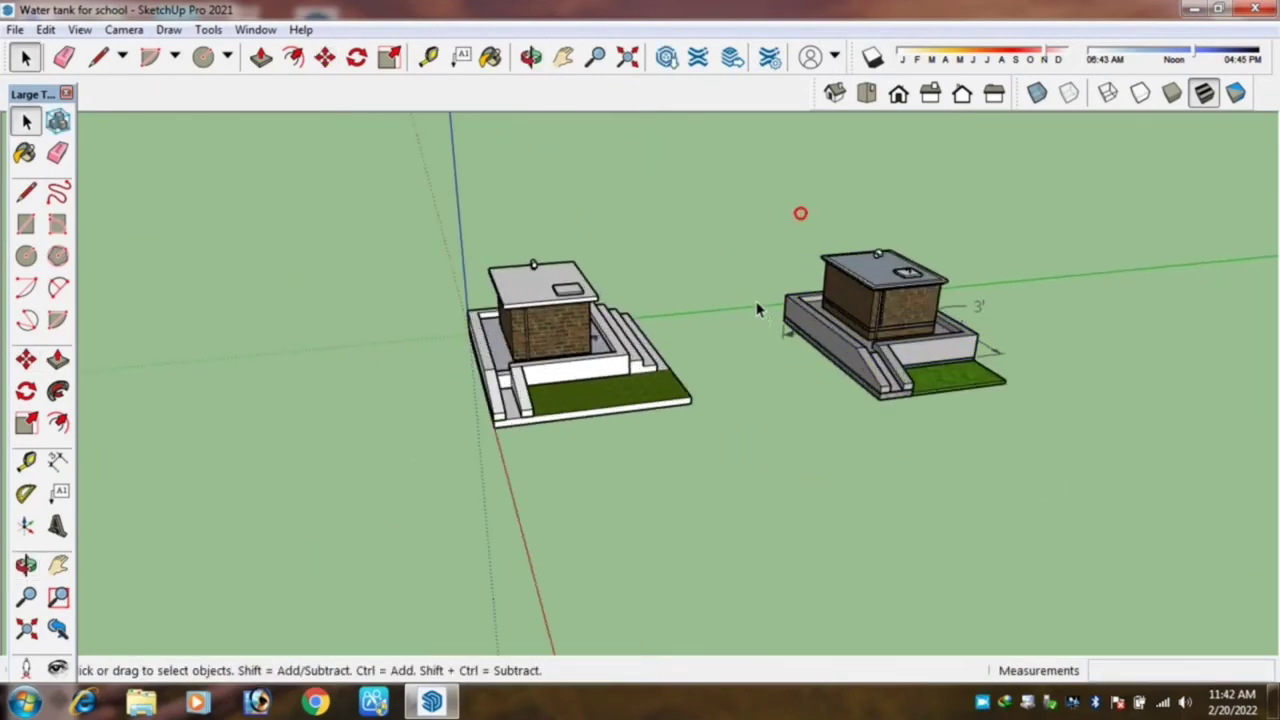
mouse_move(800, 211)
middle_mouse_down()
mouse_move(817, 420)
mouse_move(617, 403)
mouse_move(474, 295)
middle_mouse_up()
Switch to the isometric view and orbit and zoom to inspect the tank and steps.
scroll(474, 295, "up", 3)
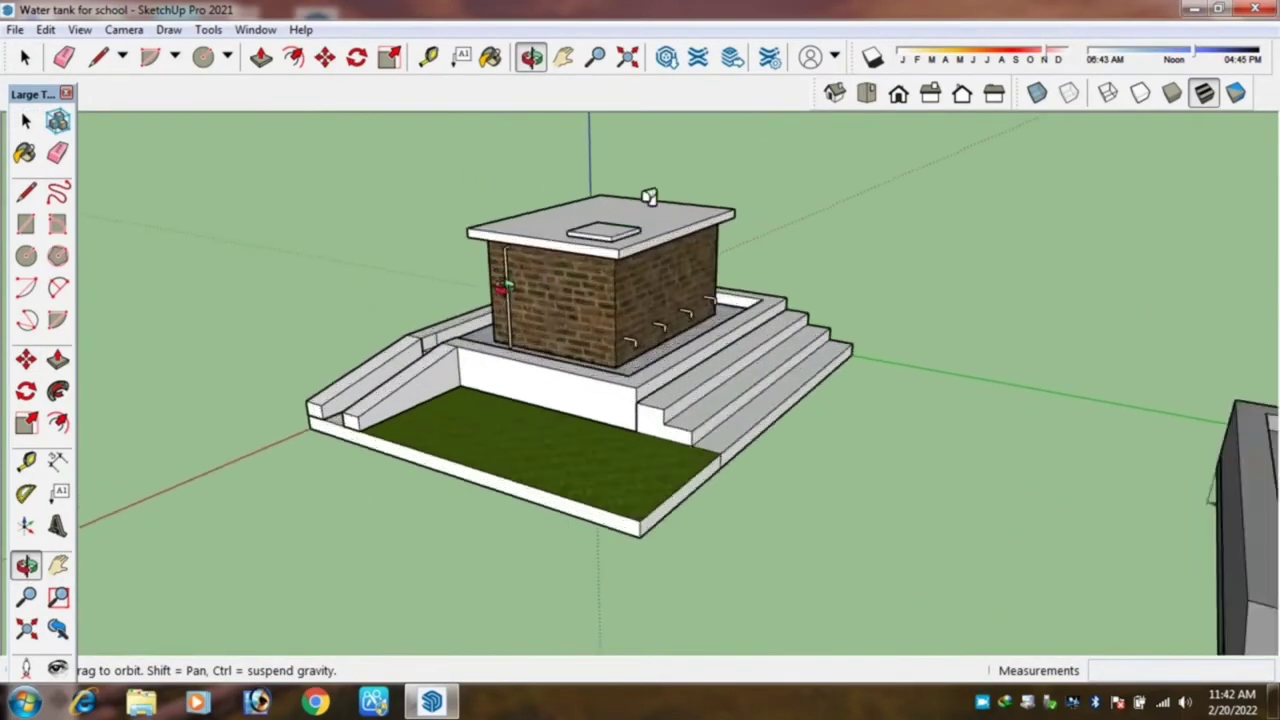
left_click(846, 96)
mouse_move(537, 407)
middle_mouse_down()
mouse_move(506, 423)
mouse_move(591, 420)
mouse_move(523, 449)
mouse_move(356, 455)
mouse_move(243, 423)
mouse_move(600, 470)
mouse_move(920, 543)
mouse_move(846, 430)
mouse_move(980, 474)
mouse_move(777, 474)
mouse_move(340, 392)
middle_mouse_up()
scroll(340, 392, "down", 2)
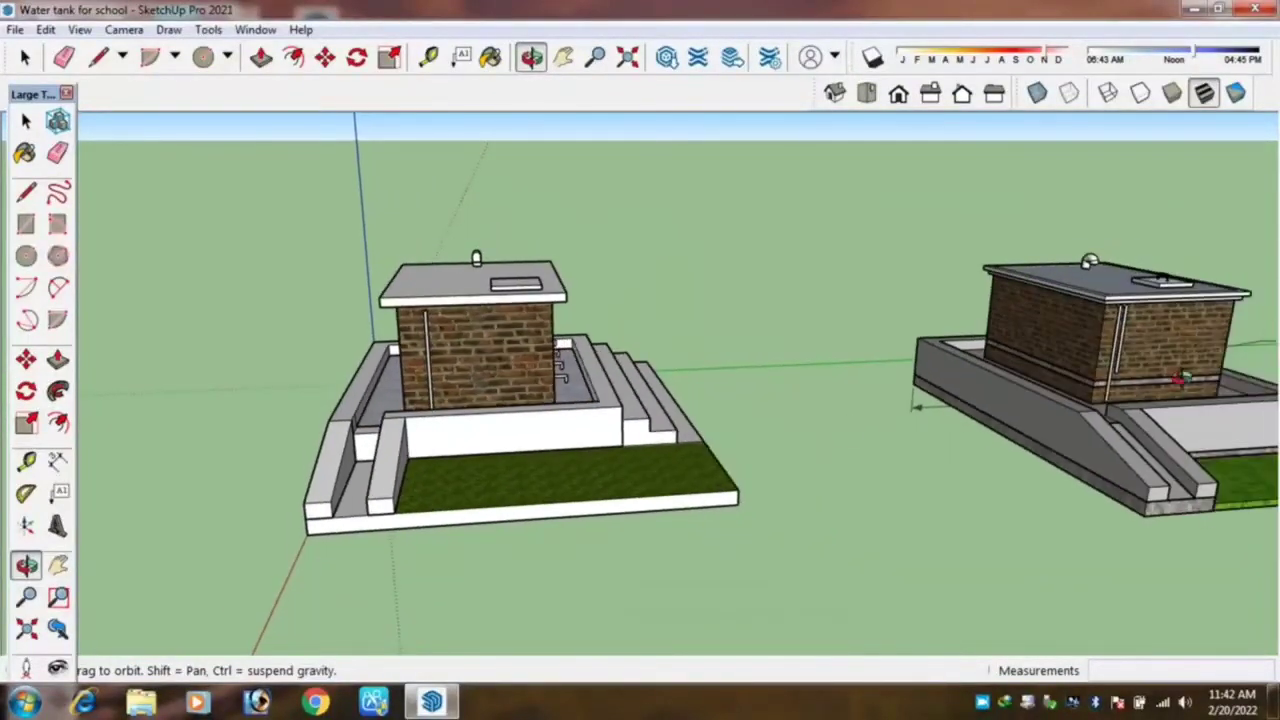
scroll(1166, 277, "up", 2)
scroll(1163, 274, "up", 3)
scroll(1158, 275, "up", 3)
scroll(1158, 272, "up", 4)
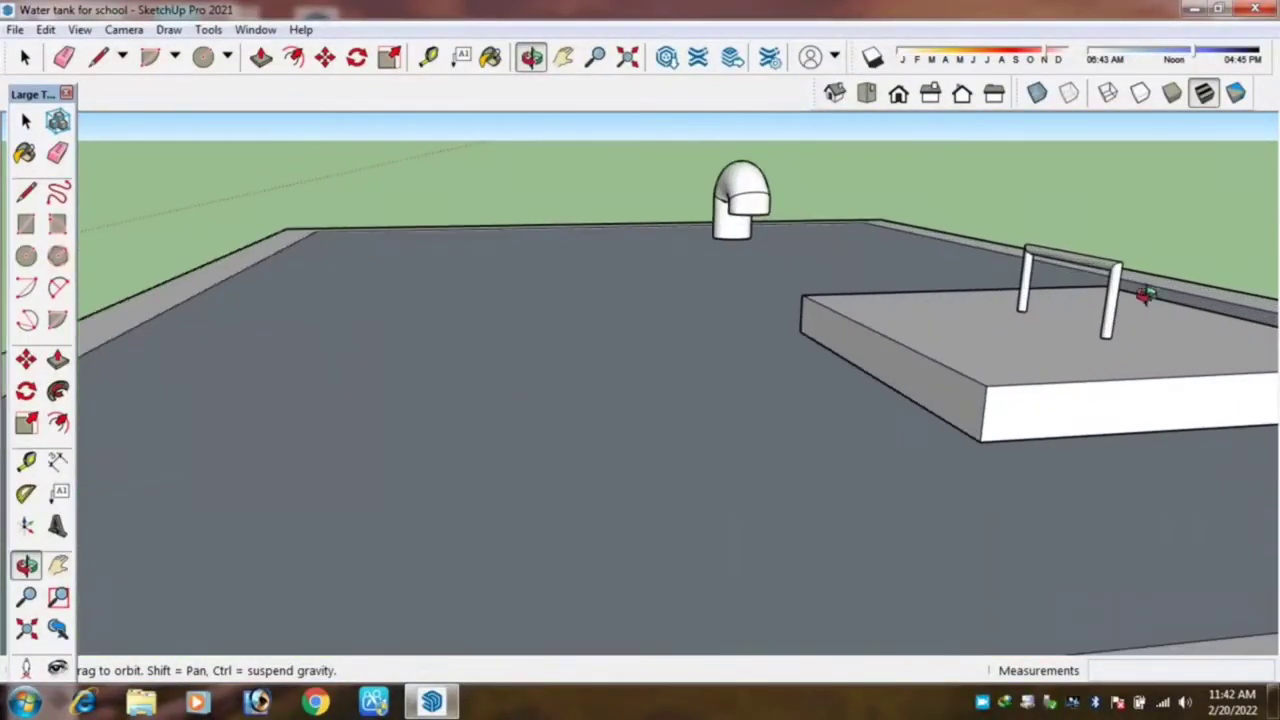
scroll(1120, 300, "down", 3)
scroll(1149, 286, "down", 2)
scroll(1148, 282, "down", 2)
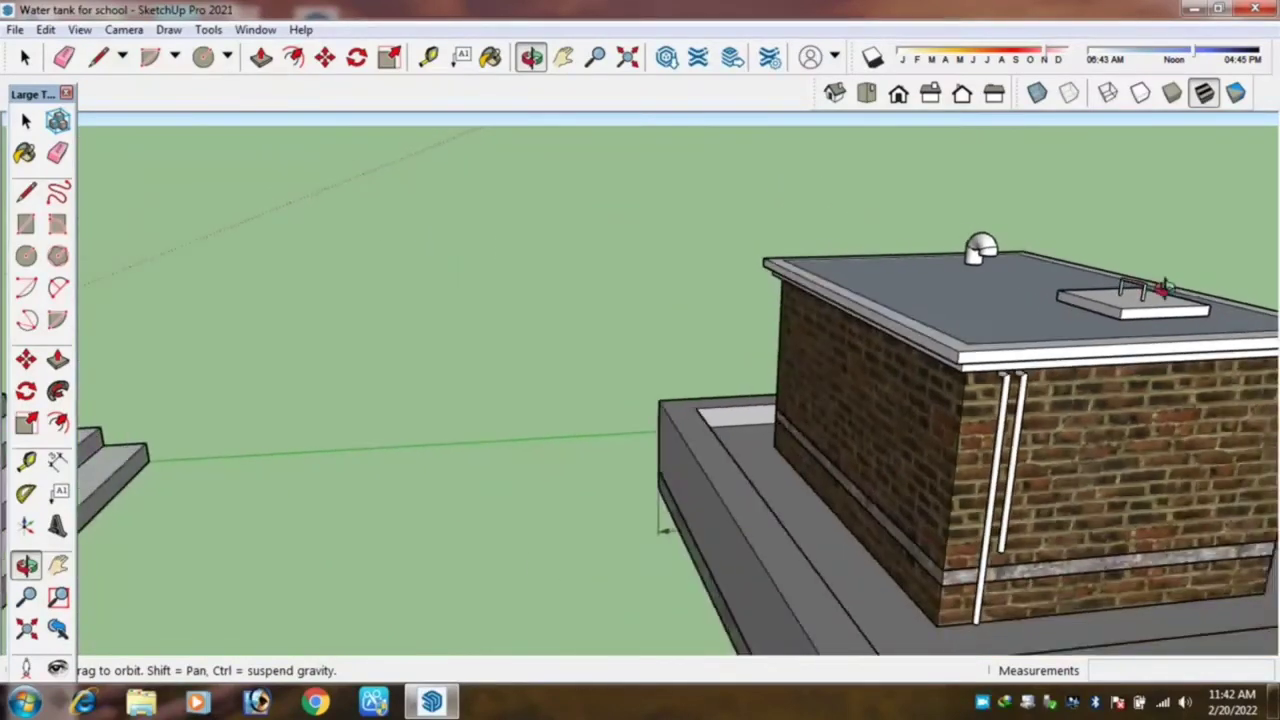
scroll(1148, 282, "down", 3)
scroll(1148, 282, "down", 3)
scroll(685, 403, "up", 3)
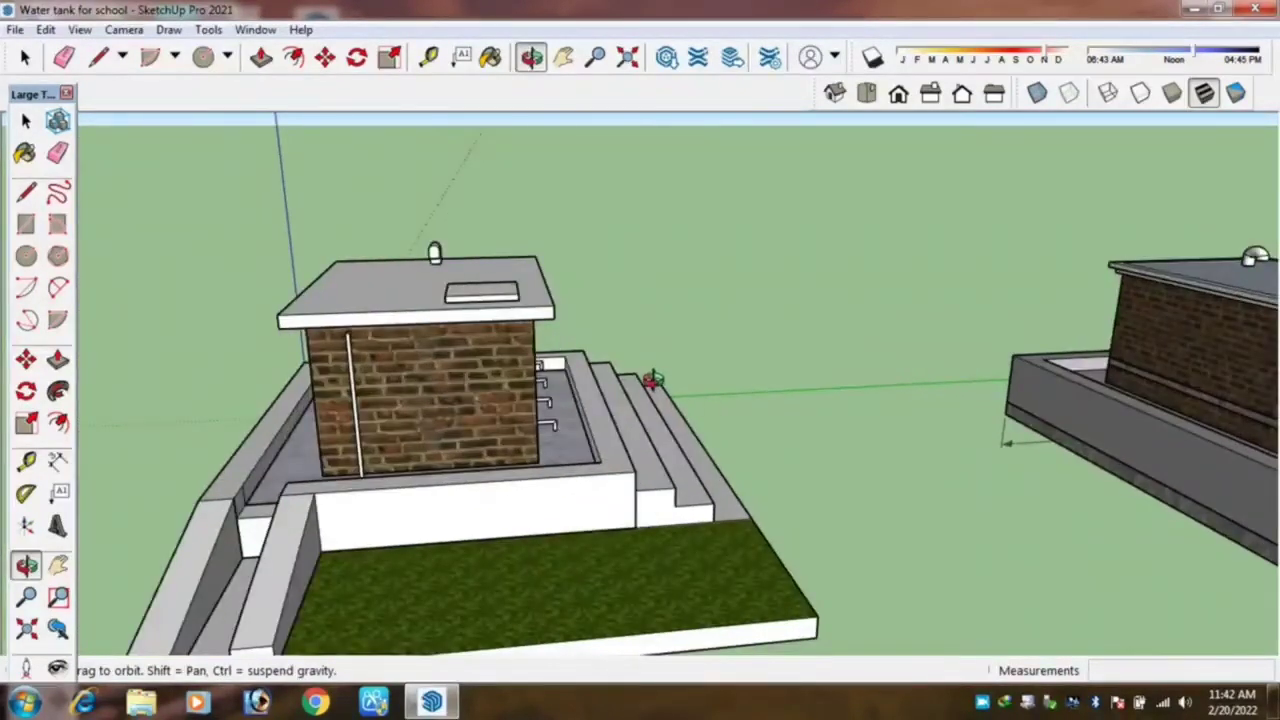
scroll(652, 380, "down", 2)
mouse_move(652, 380)
left_mouse_down()
mouse_move(537, 408)
mouse_move(343, 534)
mouse_move(266, 506)
mouse_move(411, 465)
left_mouse_up()
scroll(537, 408, "up", 2)
Paint Marble Carrara Floor Tile onto the steps, plinth sides and ramp walls.
key("b")
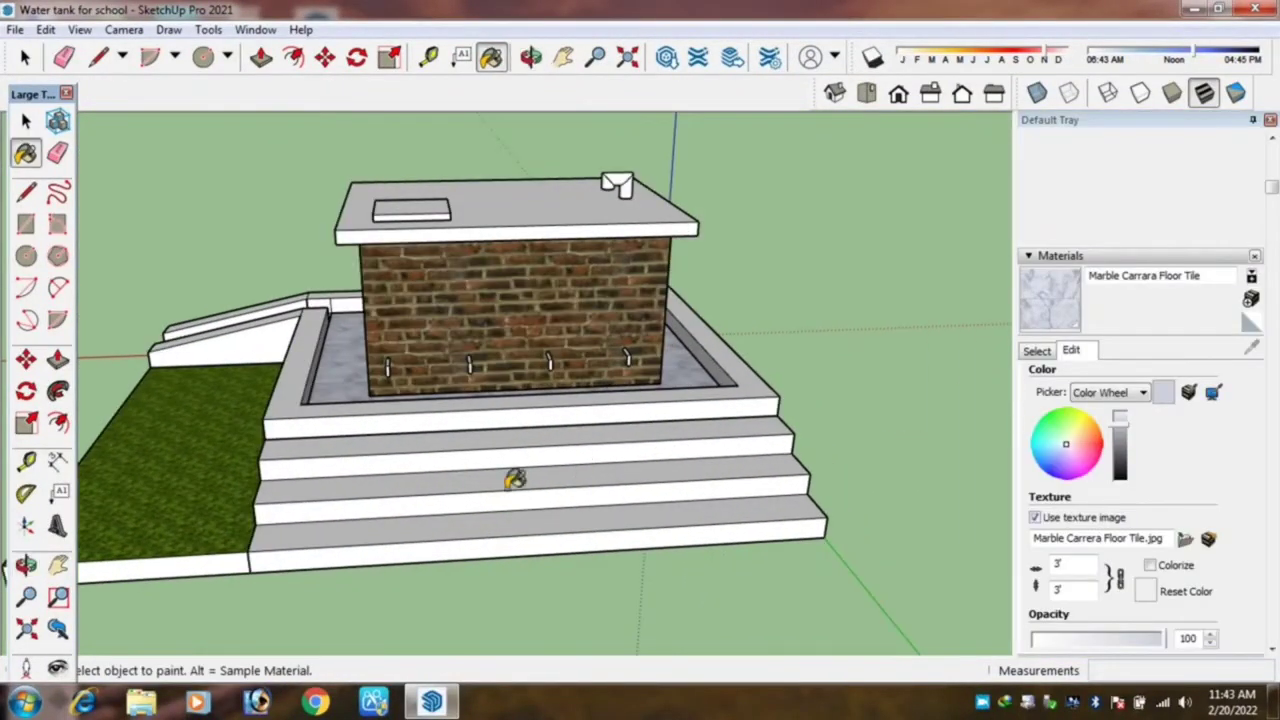
mouse_move(527, 475)
middle_mouse_down()
mouse_move(680, 480)
mouse_move(380, 526)
mouse_move(247, 507)
mouse_move(709, 492)
middle_mouse_up()
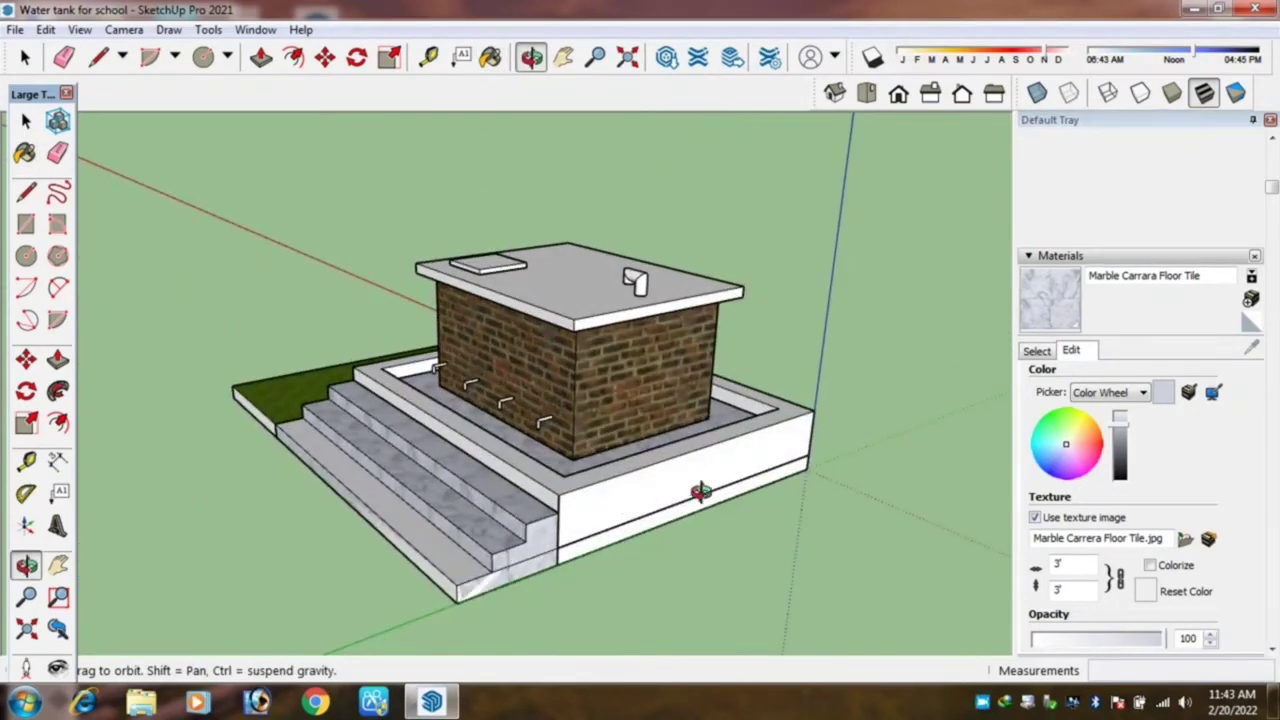
mouse_move(620, 474)
middle_mouse_down()
mouse_move(594, 491)
mouse_move(871, 503)
mouse_move(480, 474)
mouse_move(428, 428)
mouse_move(514, 477)
mouse_move(700, 509)
mouse_move(640, 480)
mouse_move(788, 476)
mouse_move(595, 435)
mouse_move(560, 533)
mouse_move(311, 538)
mouse_move(280, 526)
middle_mouse_up()
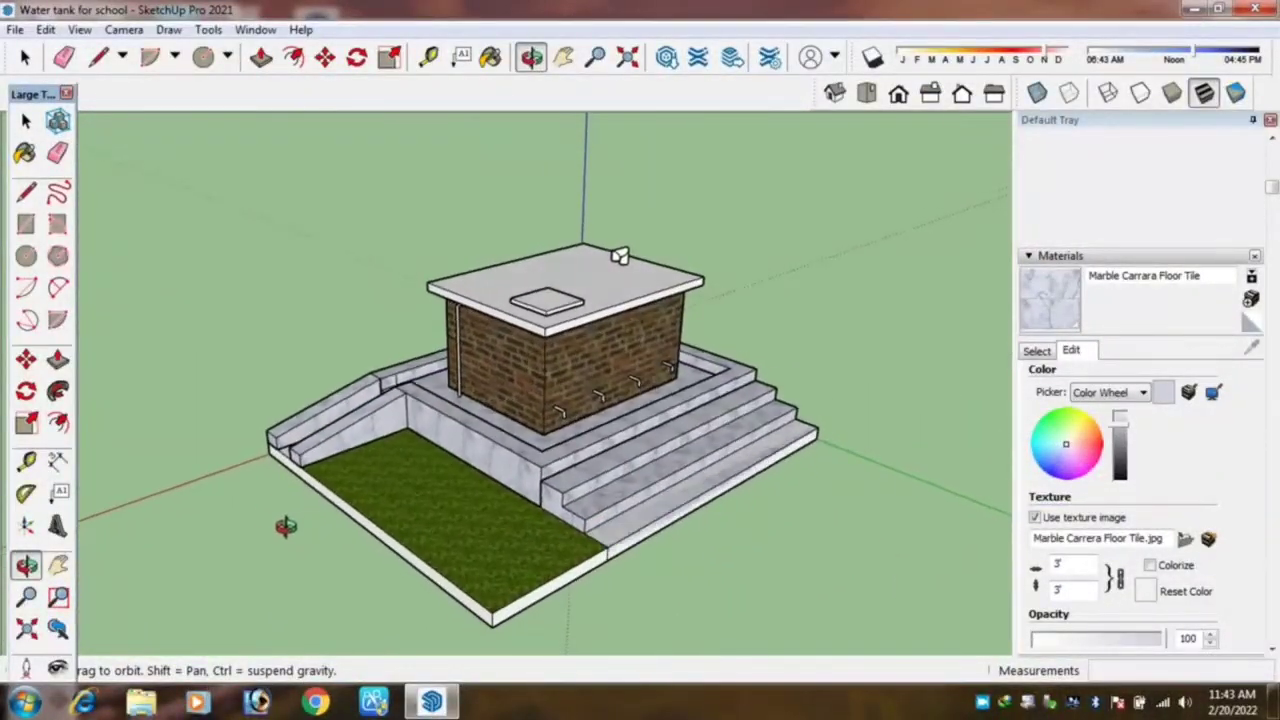
scroll(280, 526, "up", 1)
scroll(343, 480, "up", 3)
scroll(286, 434, "down", 2)
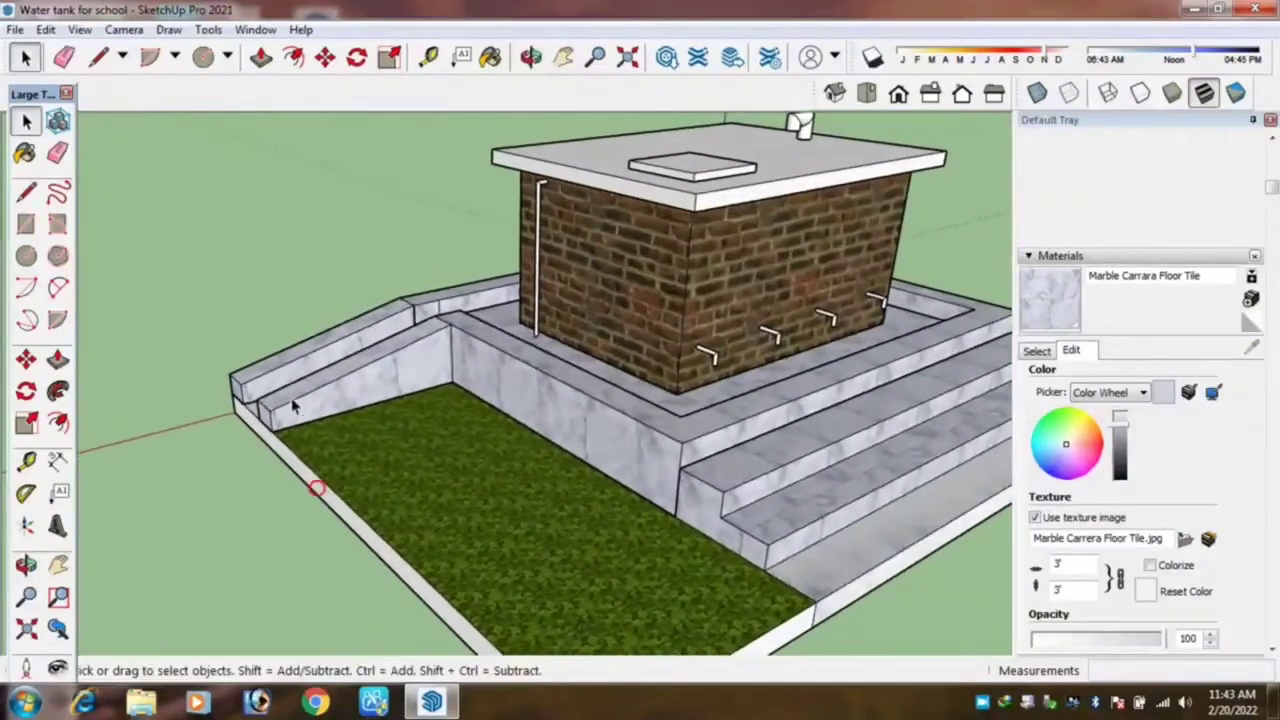
scroll(295, 440, "up", 2)
scroll(300, 417, "up", 2)
Open the marble edging wall group and start a 3" guide from its end edge.
left_click(300, 417)
scroll(290, 420, "up", 2)
double_click(285, 420)
scroll(299, 410, "up", 2)
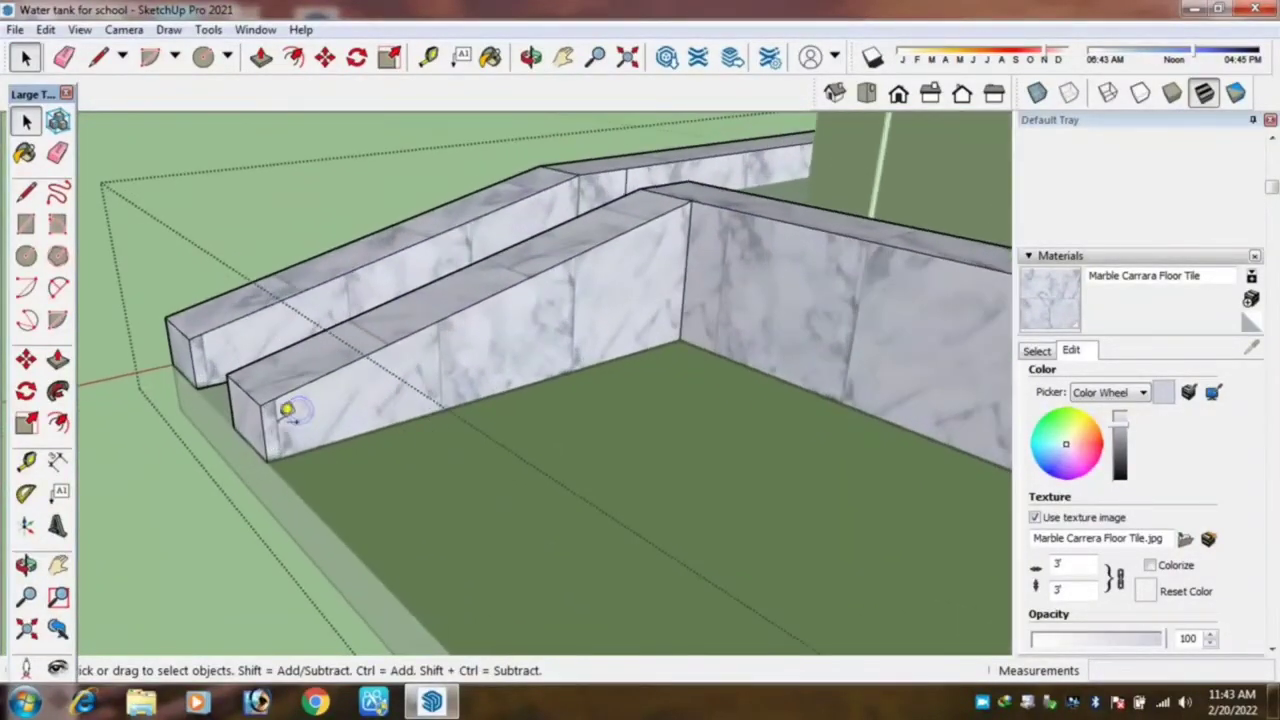
left_click(270, 420)
scroll(298, 410, "up", 2)
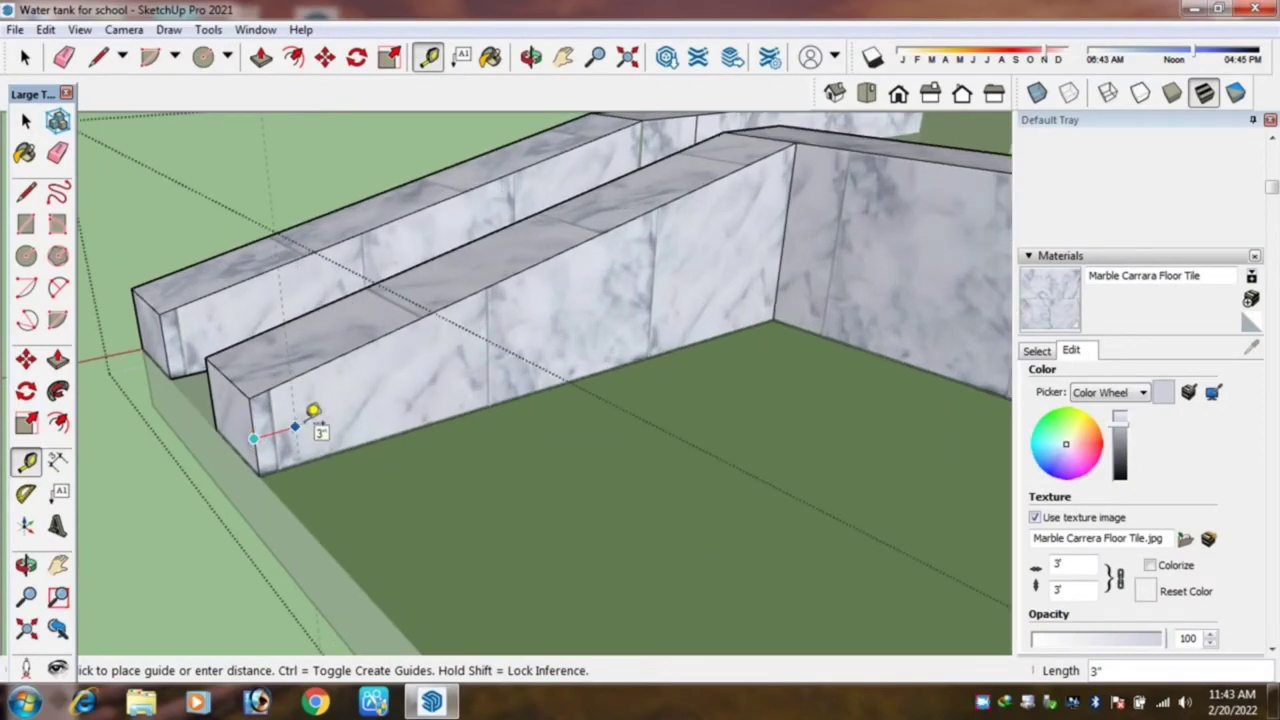
Confirm the 3" guide, draw a rectangle on the wall end and push it in.
key("Return")
scroll(305, 412, "up", 2)
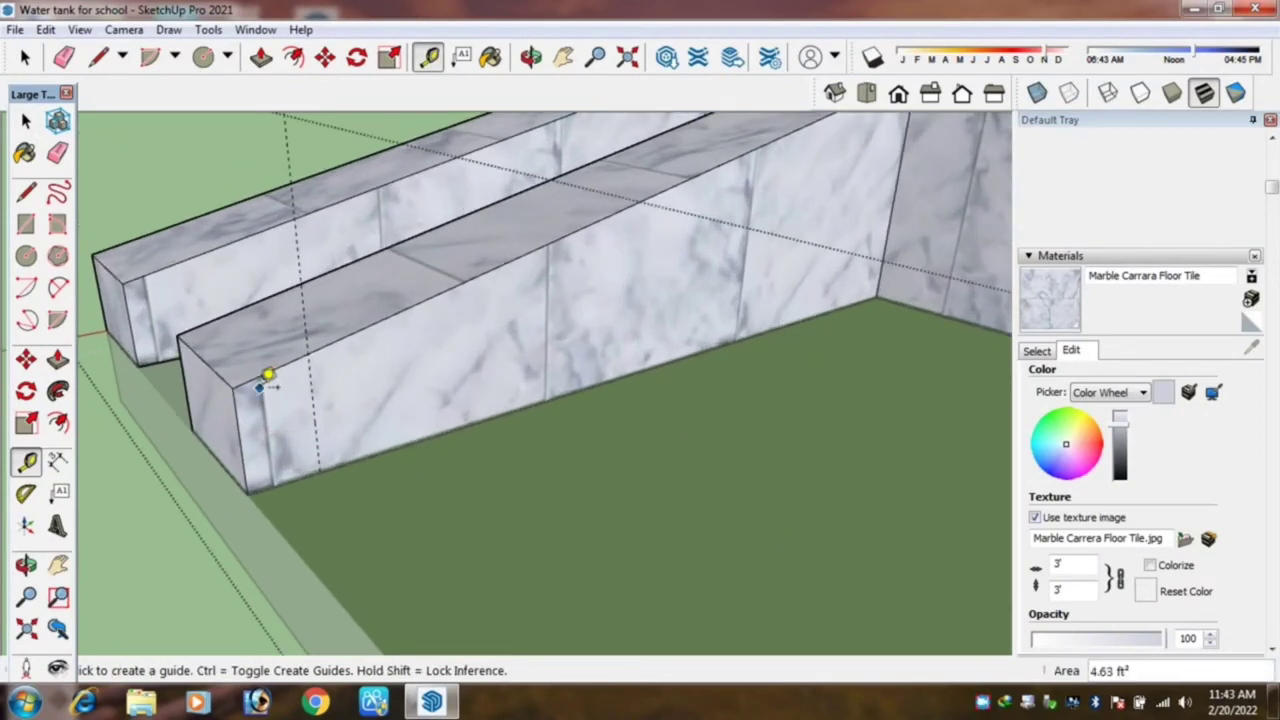
key("r")
left_click(233, 387)
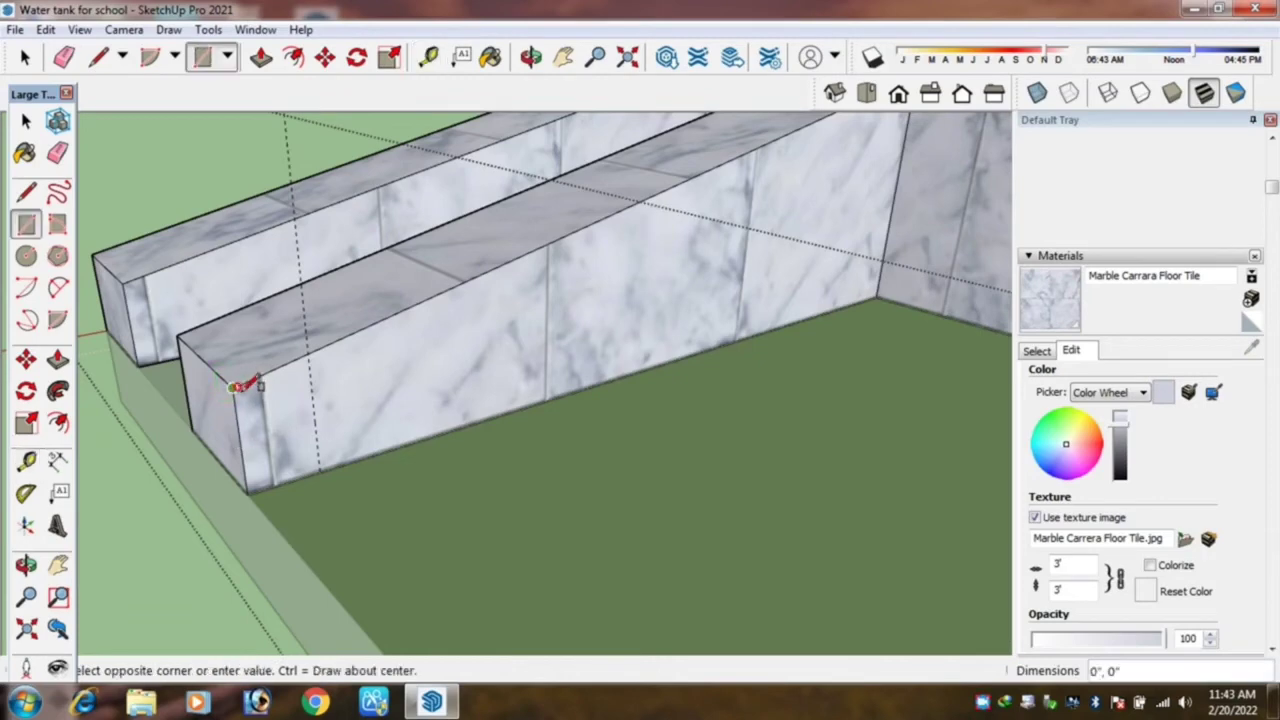
left_click(320, 468)
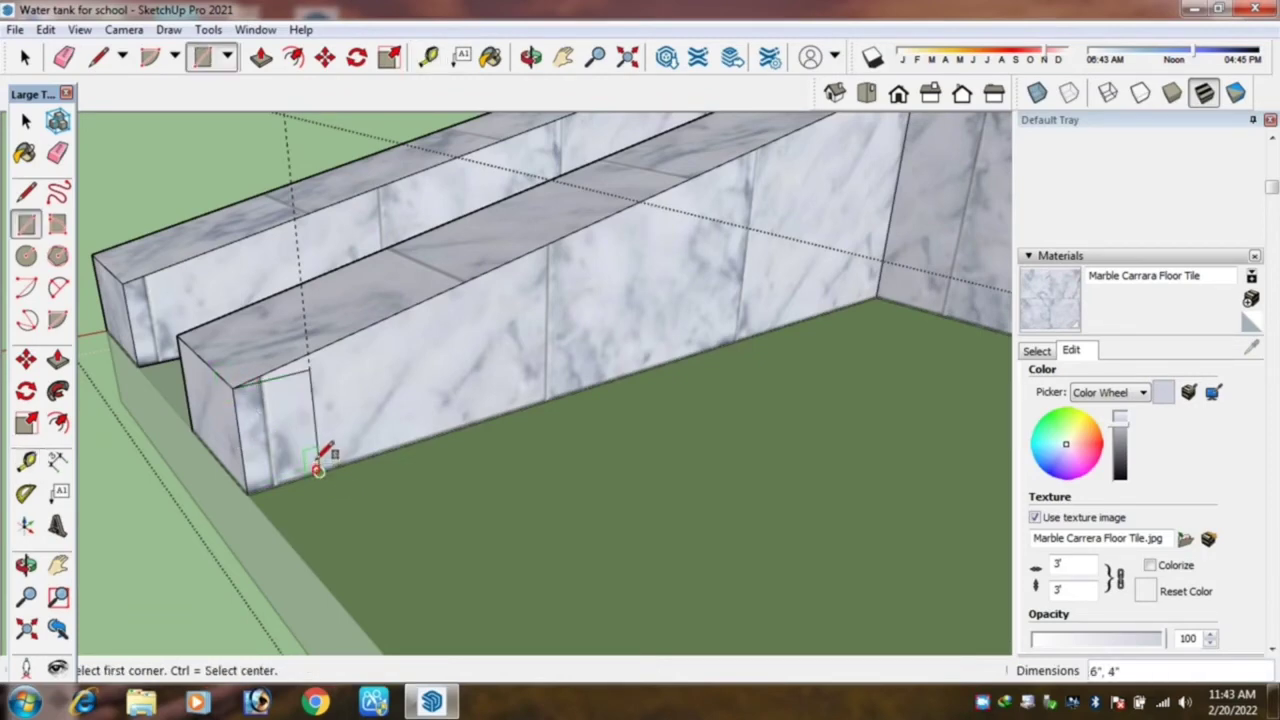
middle_click_drag(320, 457, 286, 443)
key("p")
left_click(288, 445)
middle_click_drag(363, 469, 303, 378)
scroll(305, 378, "down", 5)
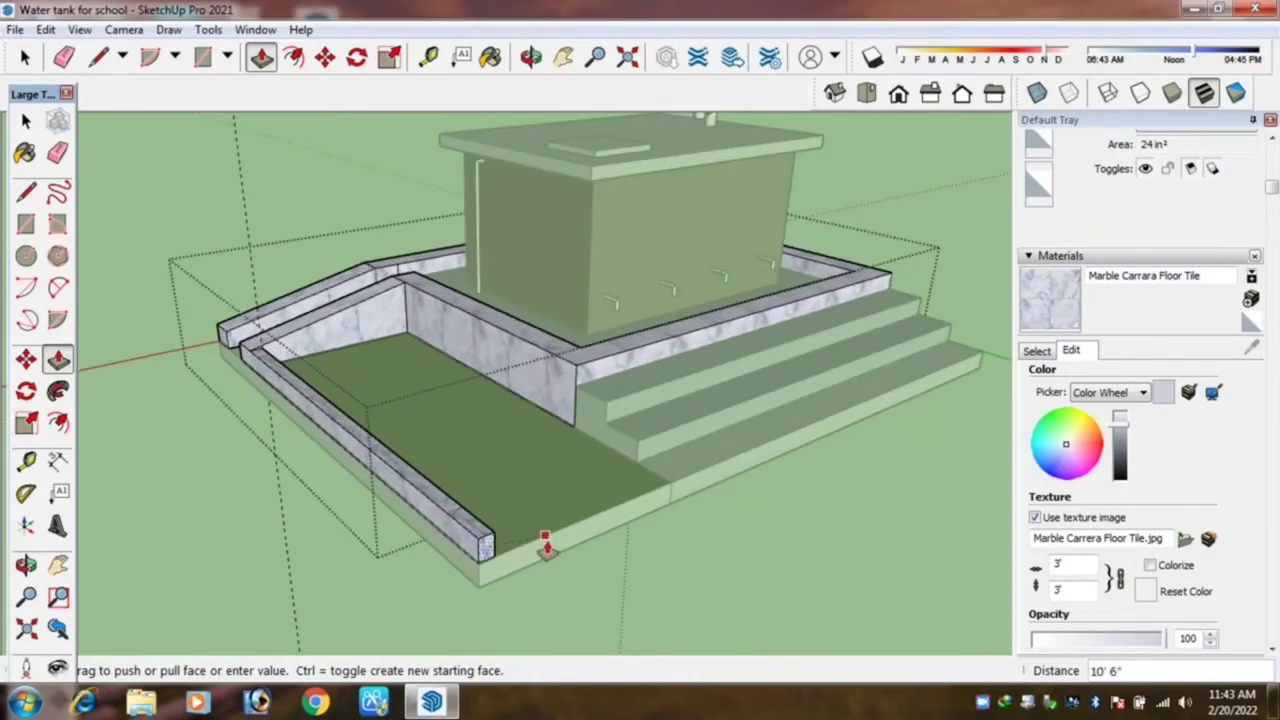
Add a 4" guide at the wall's near corner and draw a rectangle on that end.
middle_click_drag(543, 534, 134, 551)
scroll(162, 400, "up", 3)
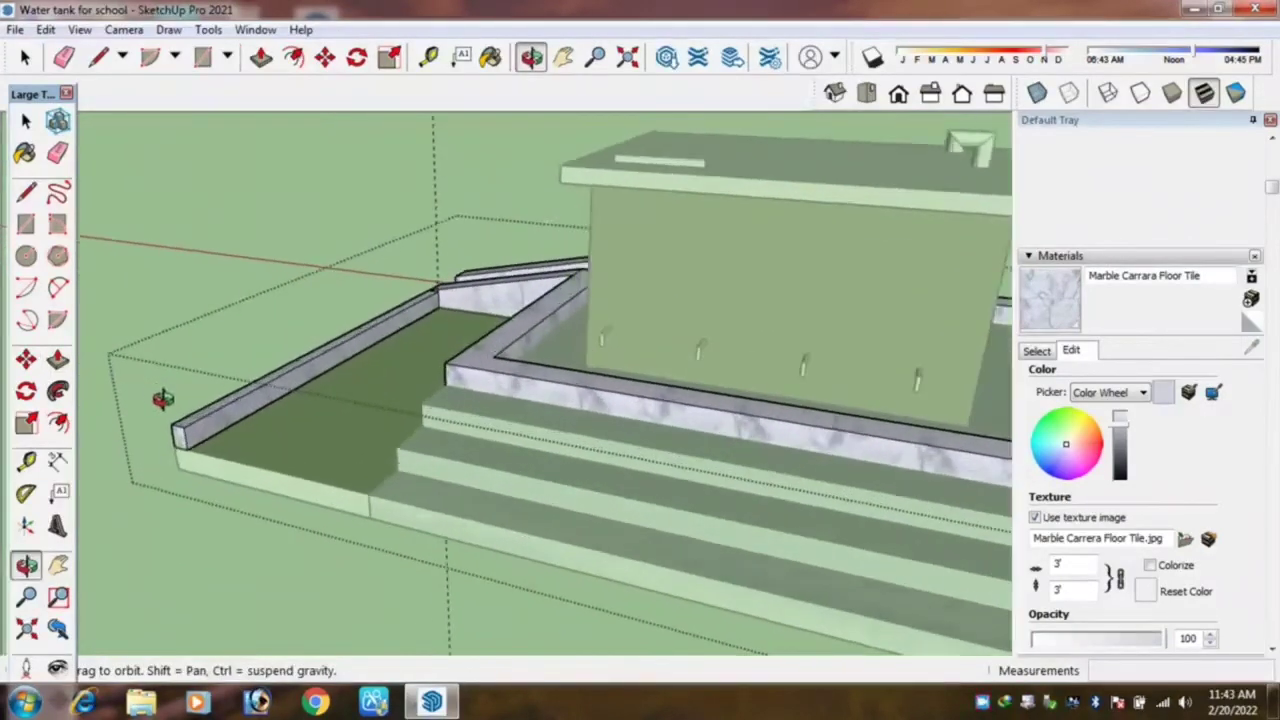
scroll(165, 400, "up", 3)
scroll(205, 440, "up", 2)
left_click(198, 482)
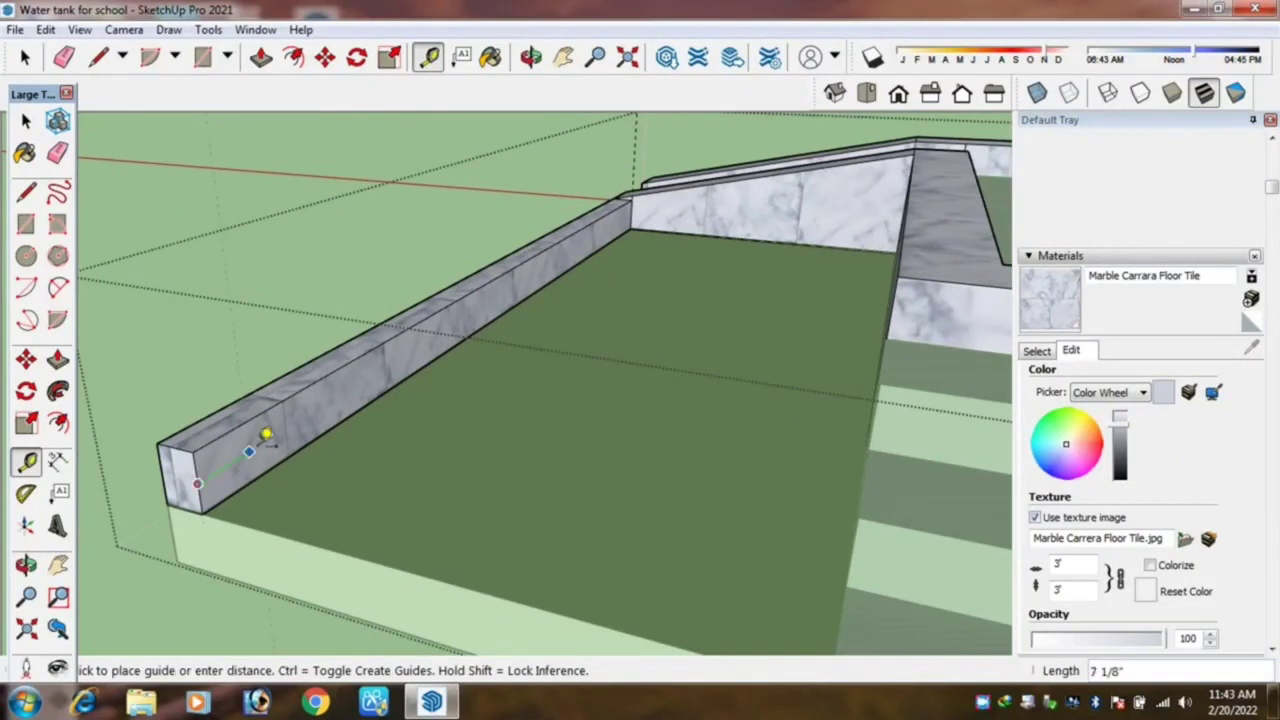
key("Return")
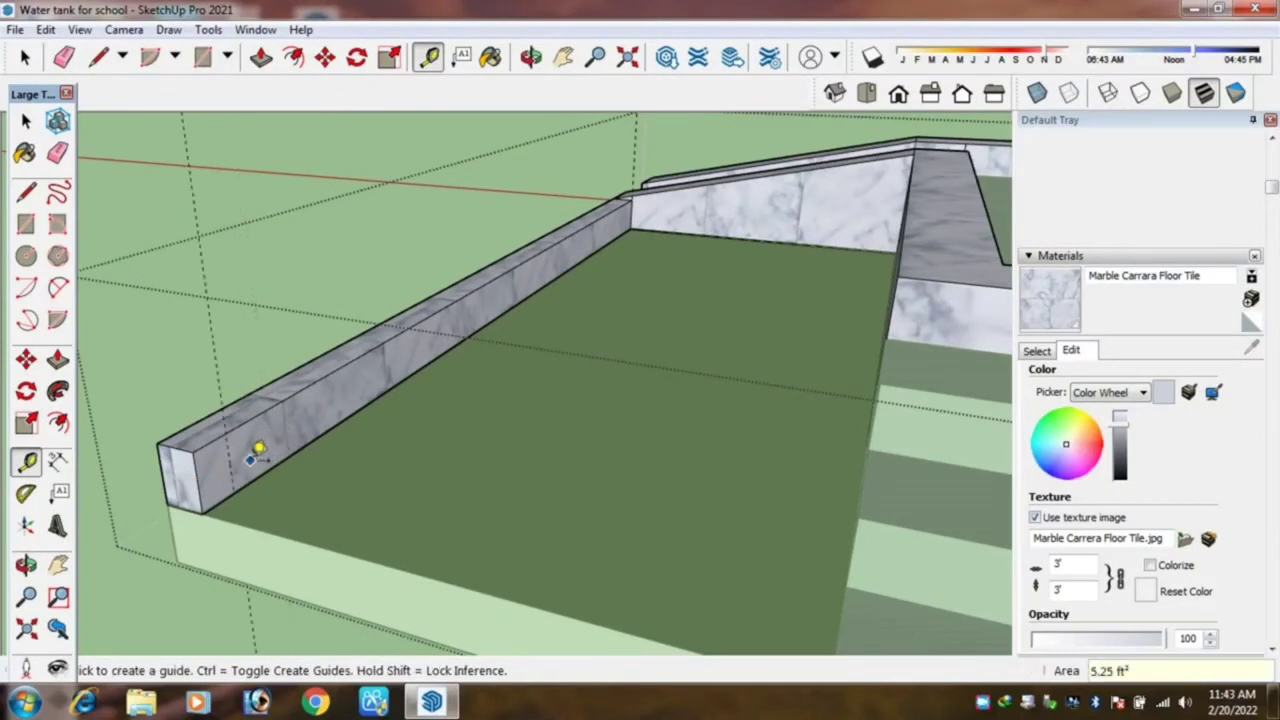
key("r")
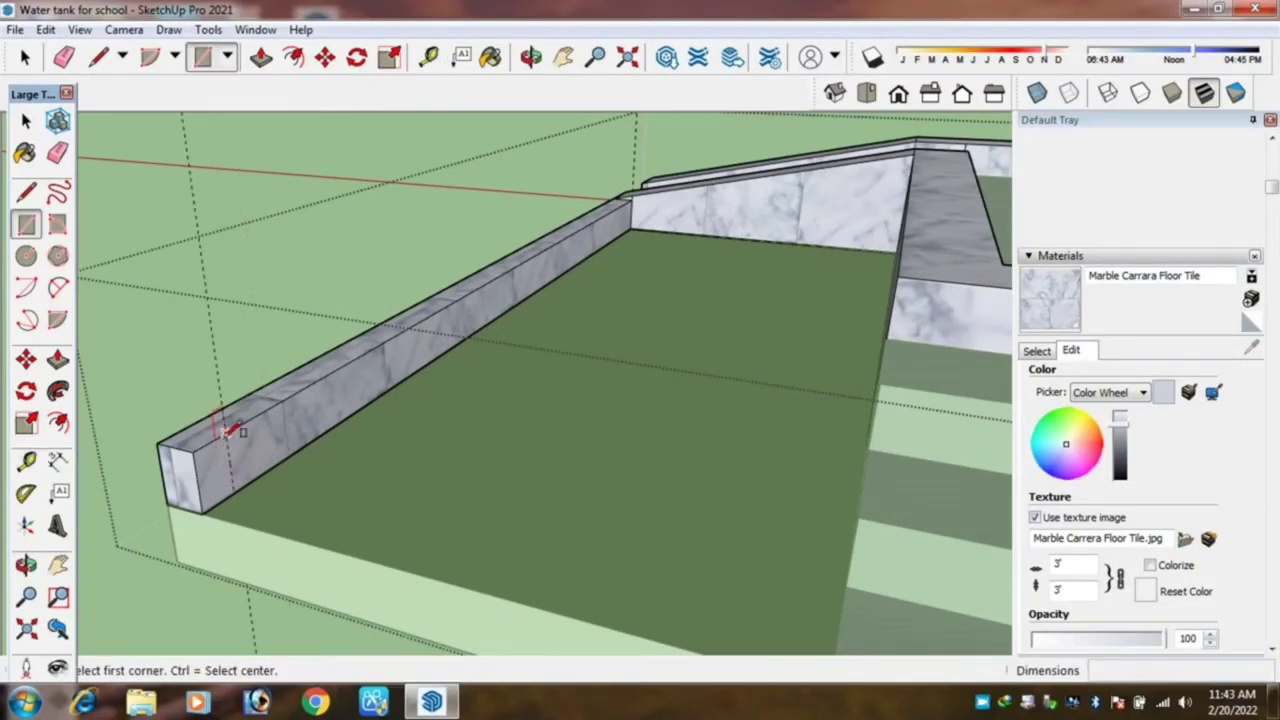
left_click(224, 436)
left_click(205, 515)
key("p")
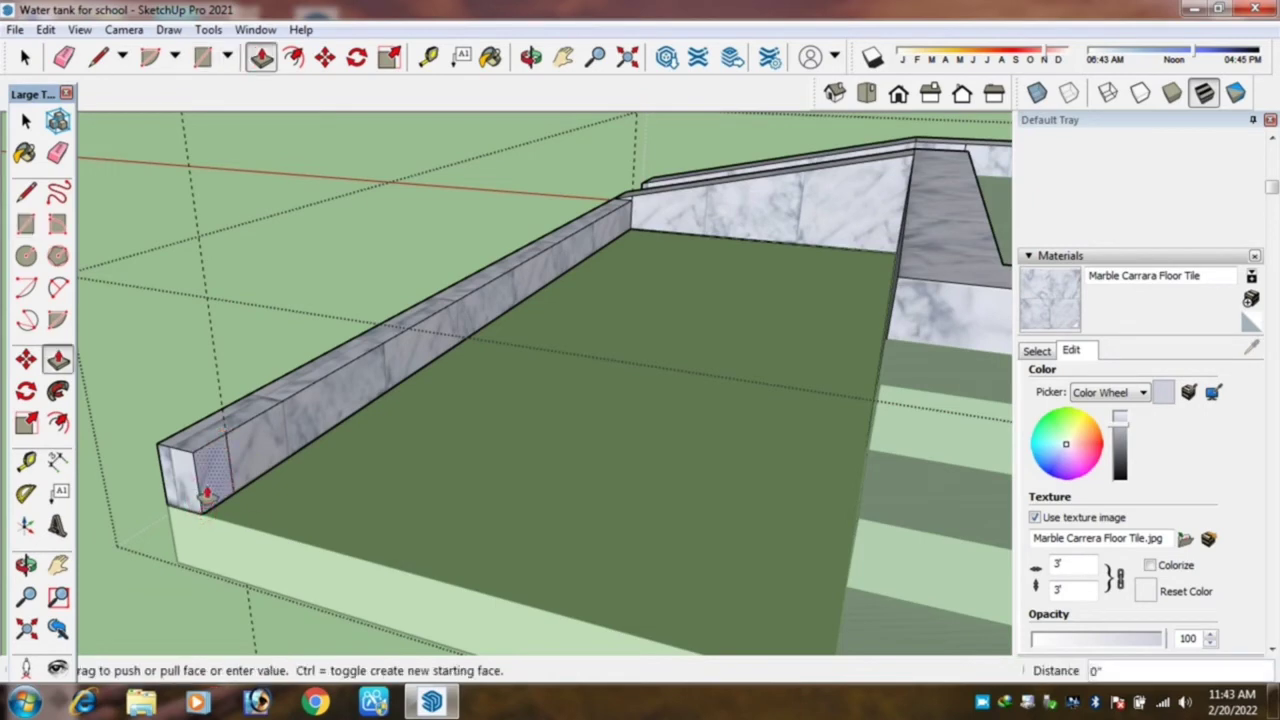
scroll(206, 486, "down", 3)
middle_click_drag(206, 486, 484, 540)
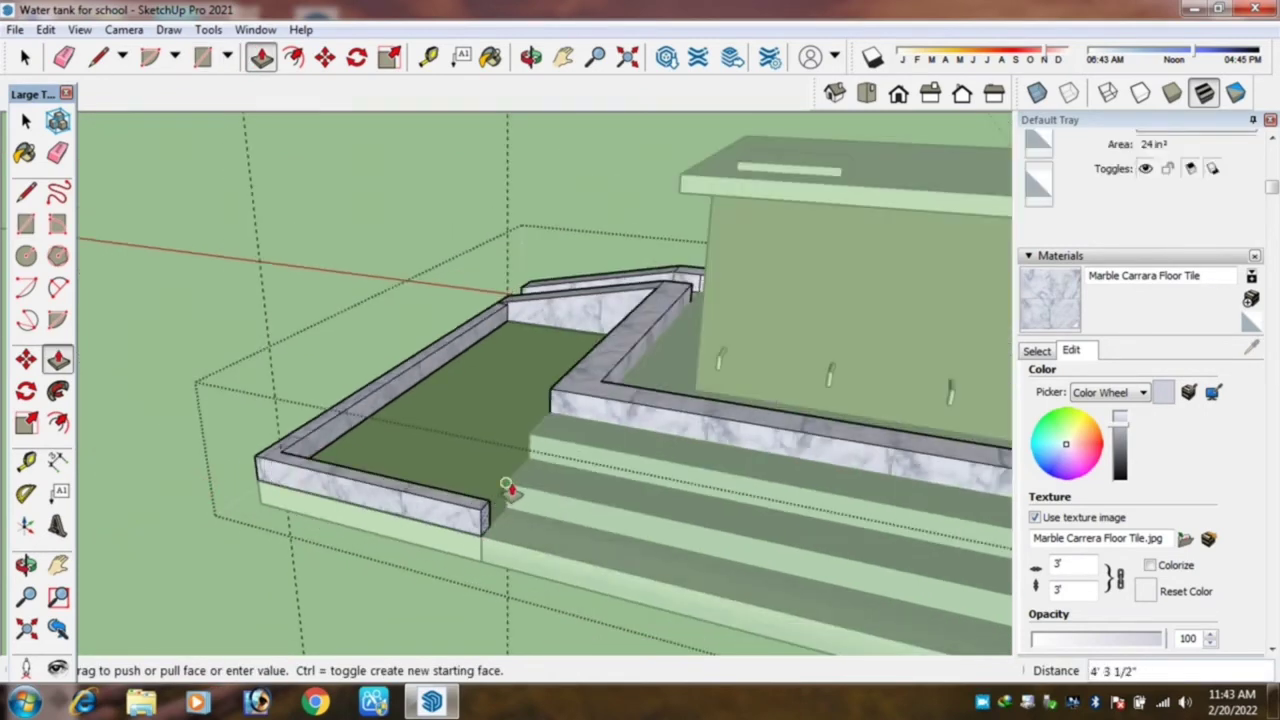
Zoom out to the whole tank and measure a guide from the wall end's midpoint.
mouse_move(508, 497)
middle_mouse_down()
mouse_move(523, 549)
mouse_move(494, 549)
mouse_move(634, 417)
middle_mouse_up()
scroll(600, 463, "up", 3)
scroll(800, 528, "up", 2)
scroll(849, 534, "up", 2)
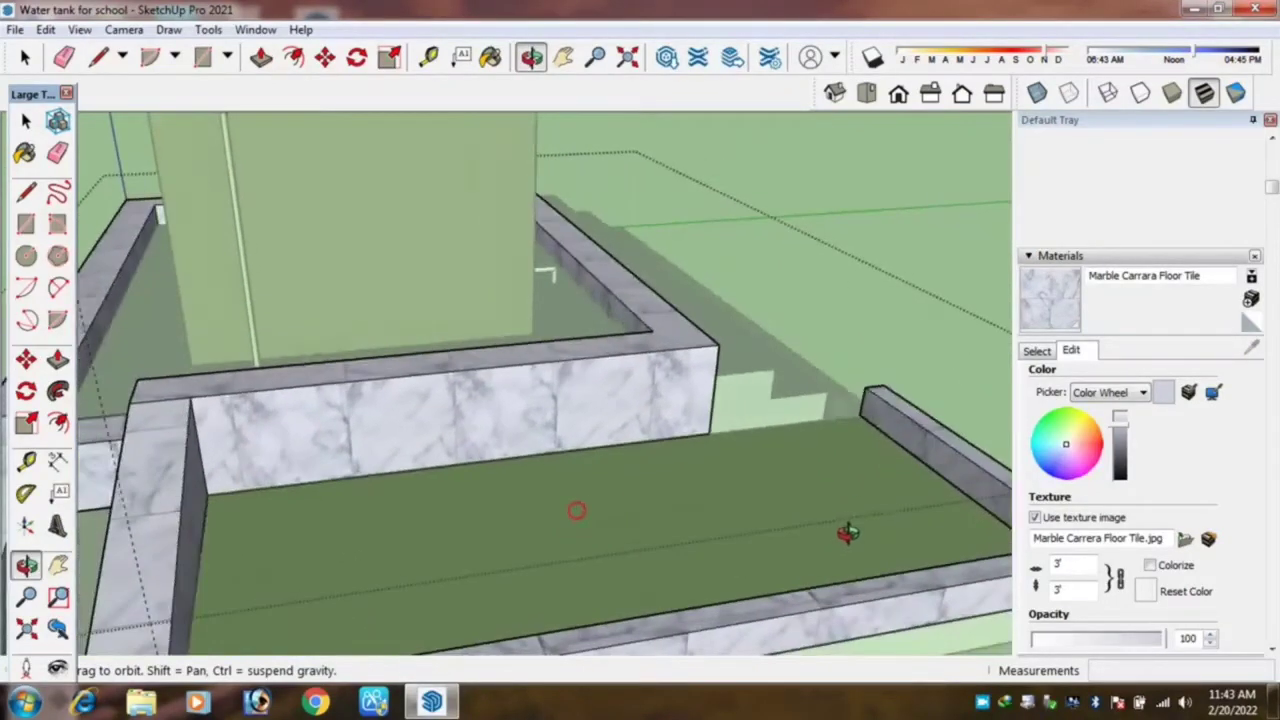
scroll(885, 423, "up", 2)
scroll(885, 423, "up", 2)
key("t")
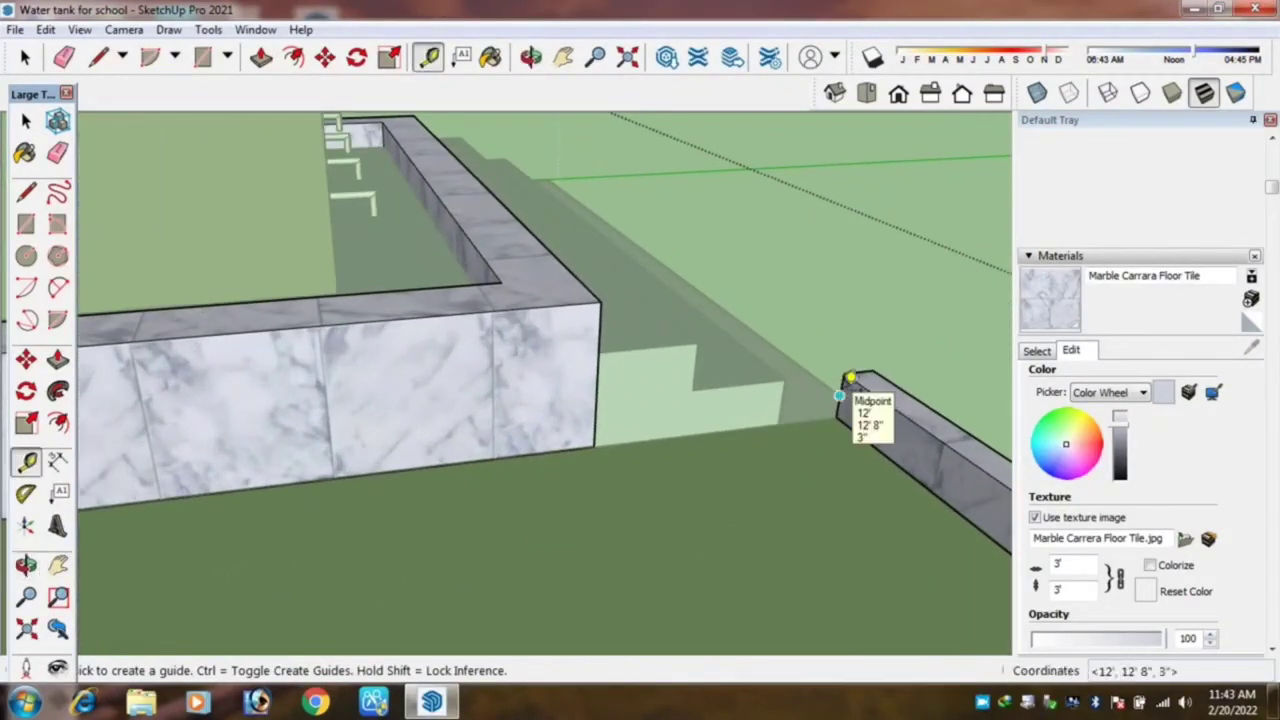
left_click(849, 378)
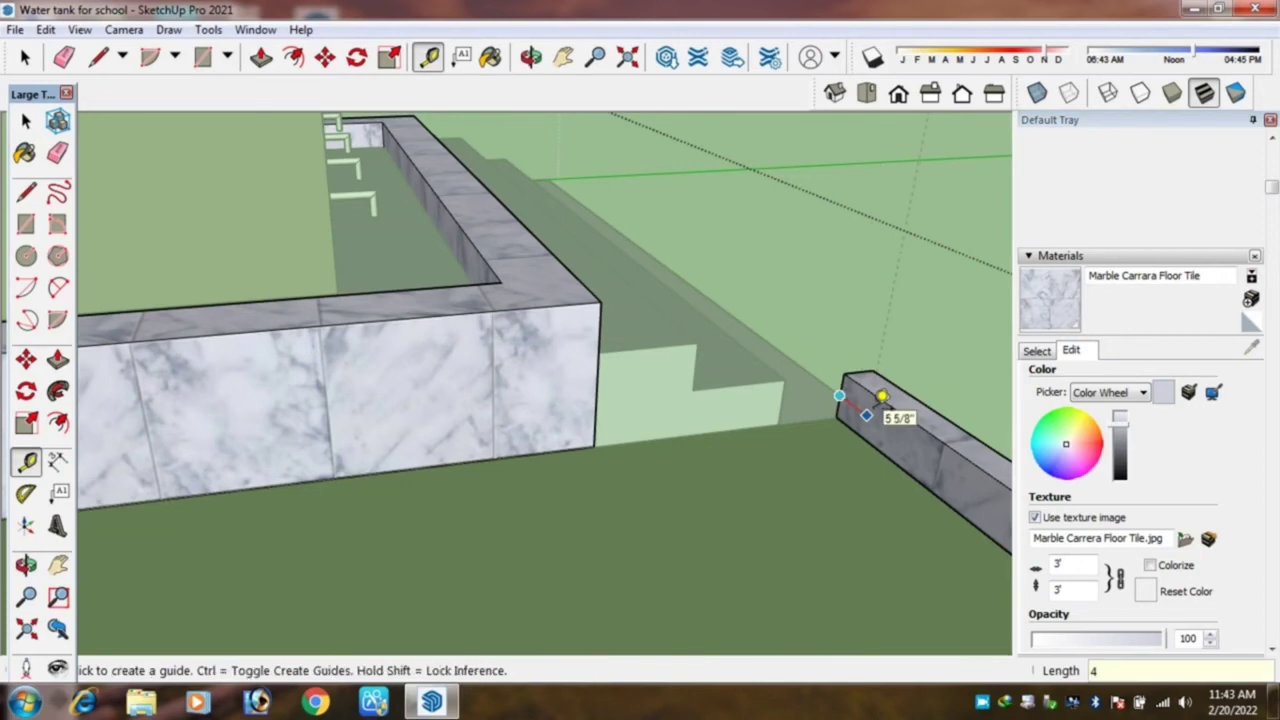
scroll(878, 400, "up", 2)
Draw a rectangle on the wall's end face and pull it out 2' 8" toward the plinth.
key("r")
left_click(849, 437)
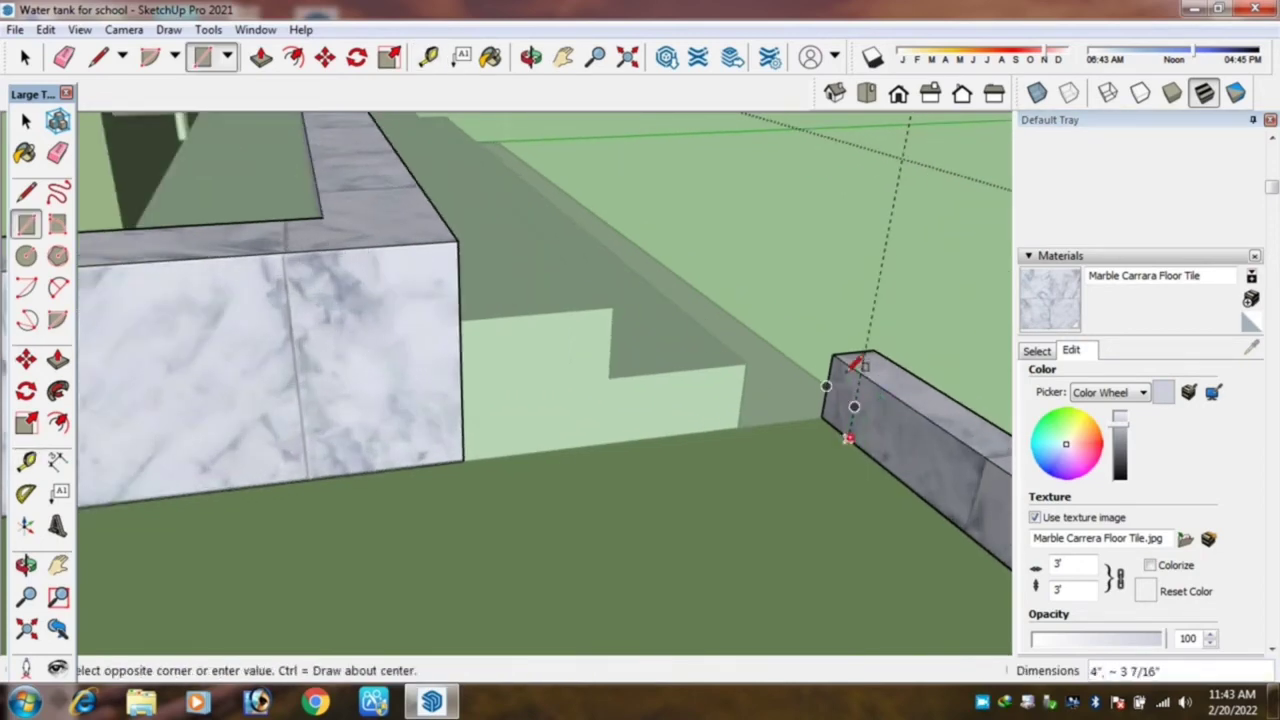
key("p")
left_click(843, 386)
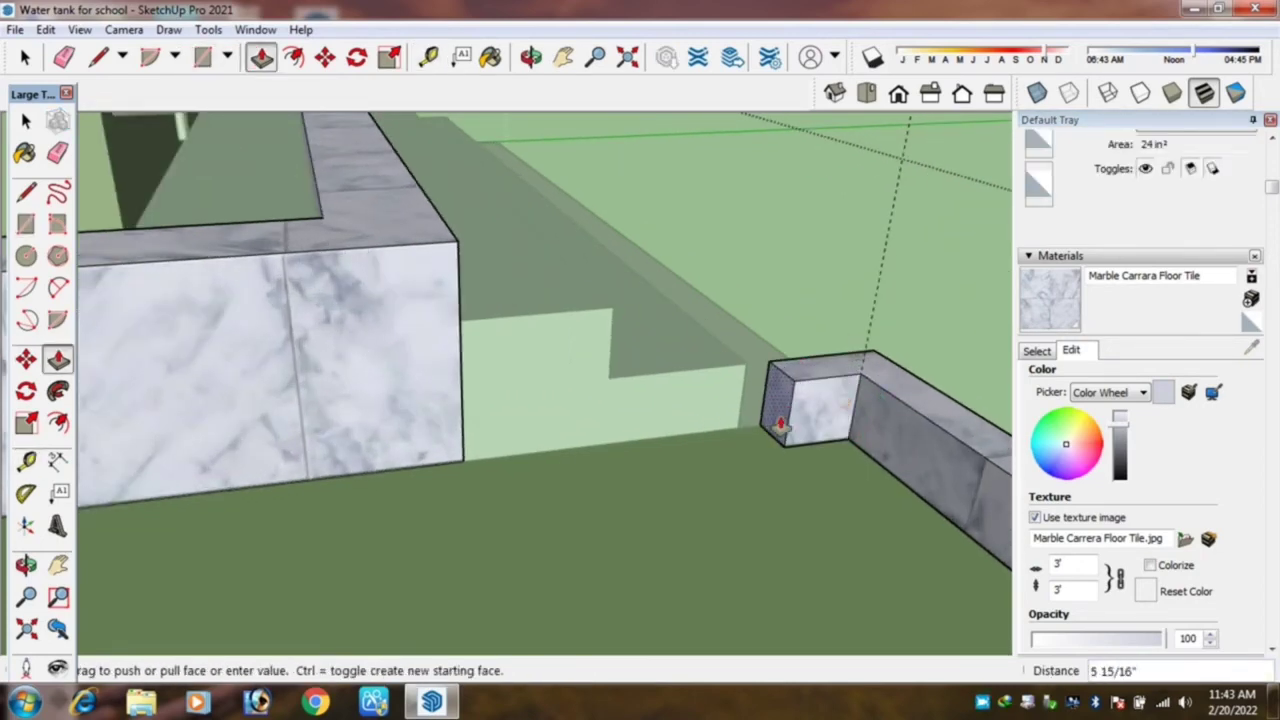
scroll(771, 429, "down", 3)
scroll(600, 390, "down", 2)
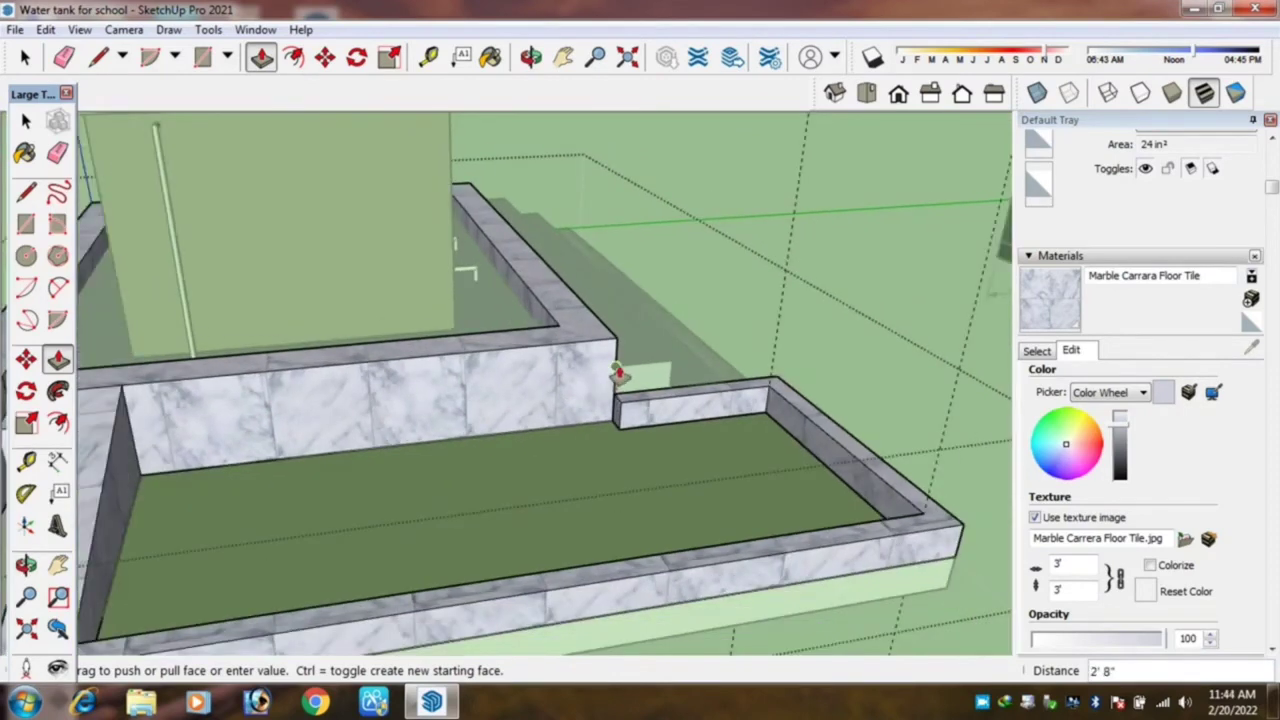
middle_click_drag(618, 373, 647, 474)
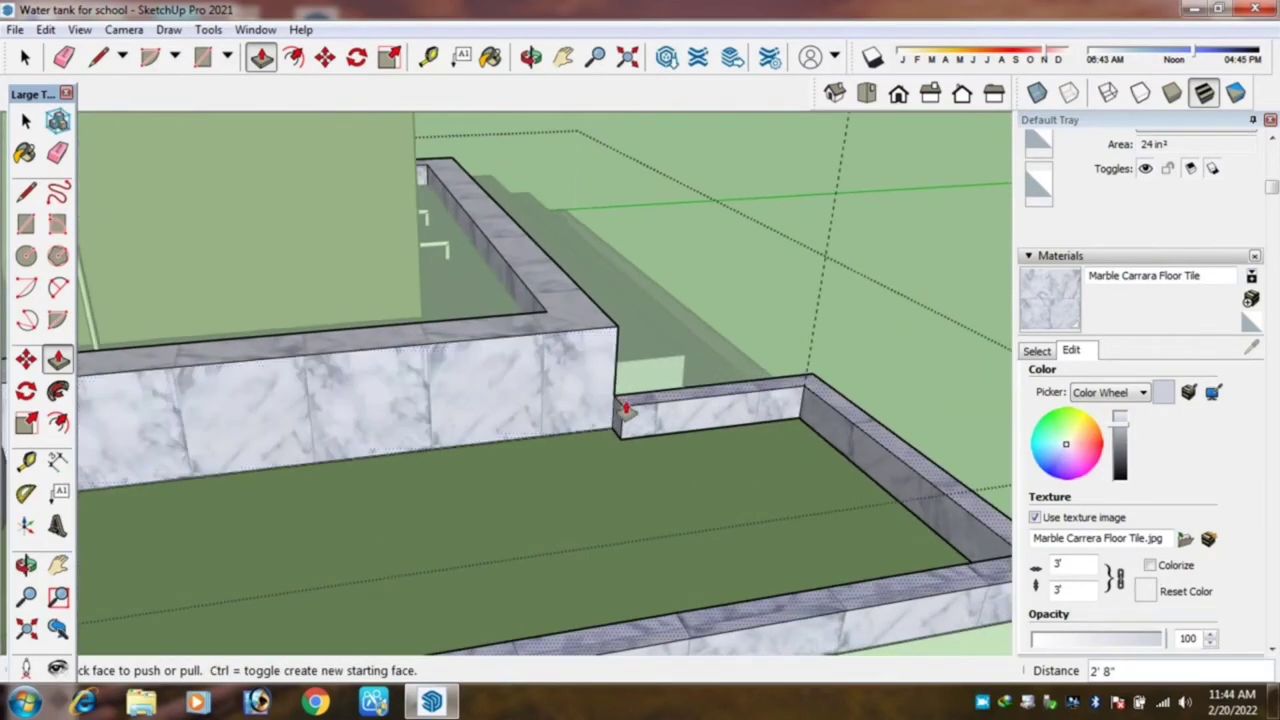
scroll(647, 474, "down", 3)
scroll(523, 480, "down", 3)
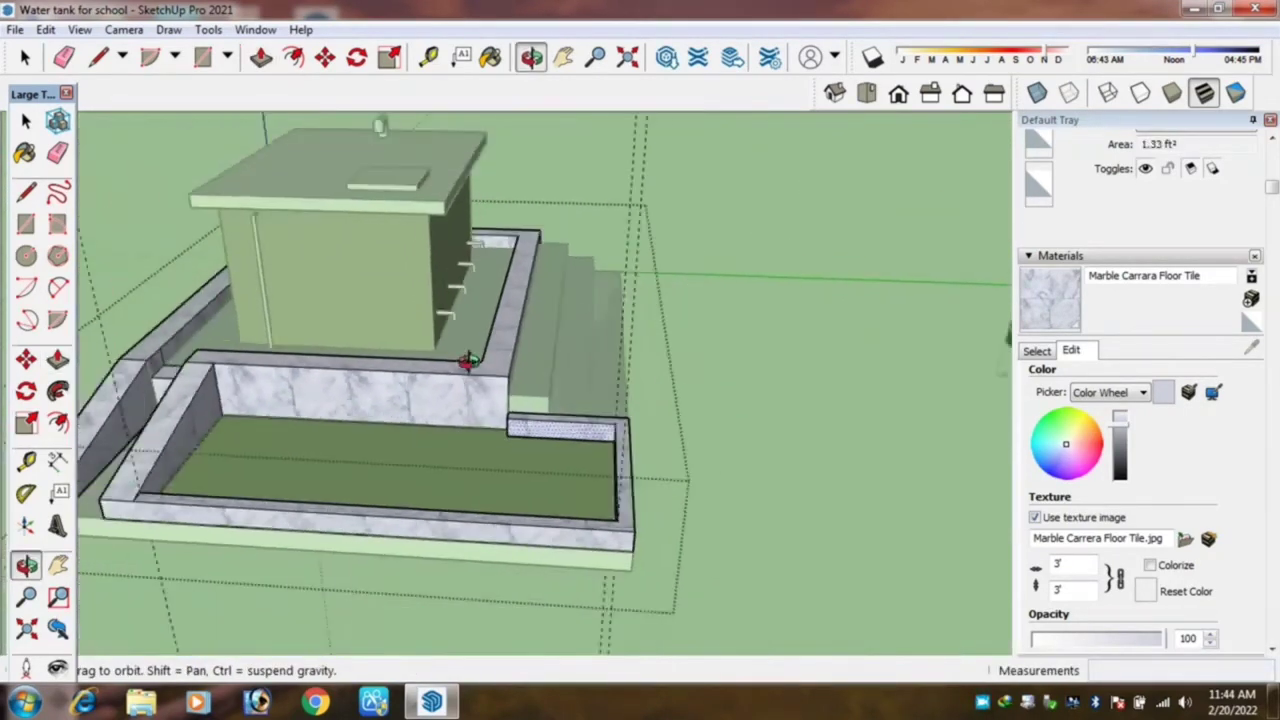
scroll(466, 363, "down", 3)
scroll(457, 366, "down", 2)
left_click_drag(497, 420, 118, 287)
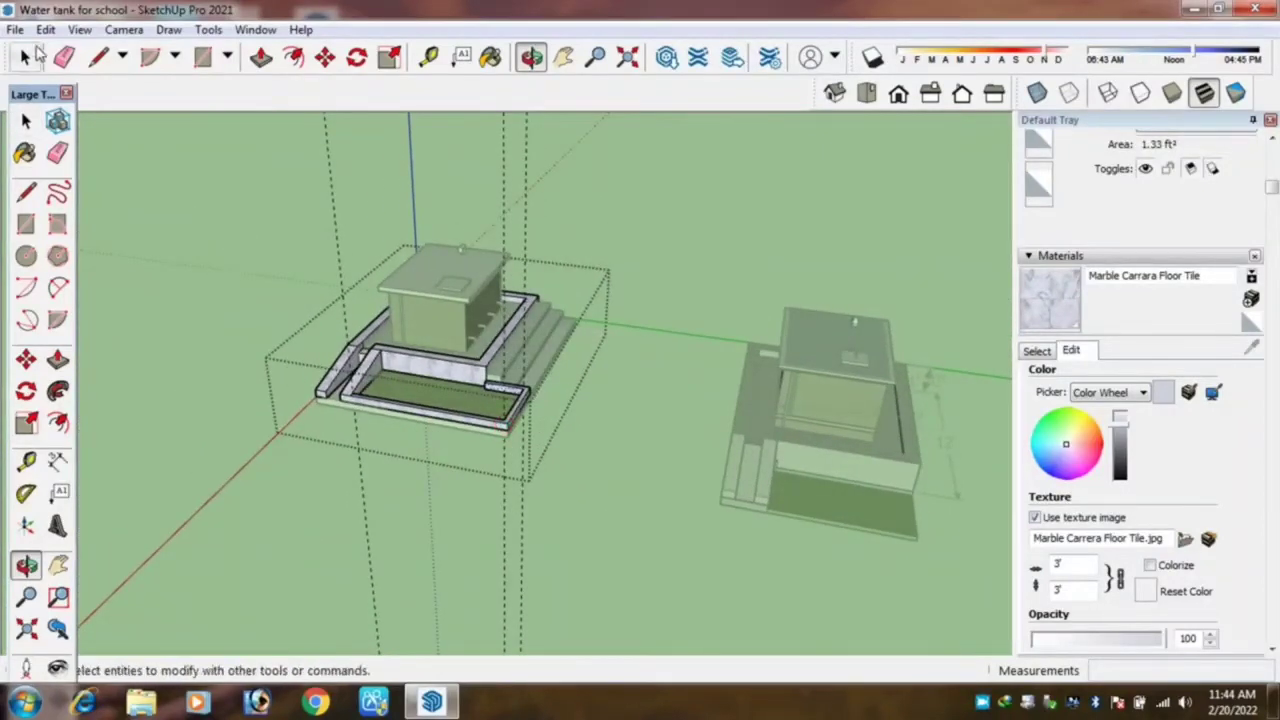
Delete all guide lines from the model and zoom around to check the cleaned-up scene.
left_click(45, 29)
left_click(95, 204)
mouse_move(434, 423)
left_mouse_down()
mouse_move(570, 461)
mouse_move(492, 485)
mouse_move(306, 463)
mouse_move(274, 377)
mouse_move(462, 443)
mouse_move(586, 463)
mouse_move(757, 466)
mouse_move(651, 363)
mouse_move(414, 449)
mouse_move(720, 400)
mouse_move(303, 383)
mouse_move(150, 426)
mouse_move(551, 354)
mouse_move(557, 400)
mouse_move(586, 395)
mouse_move(586, 371)
mouse_move(729, 366)
mouse_move(580, 388)
left_mouse_up()
scroll(428, 394, "up", 3)
scroll(508, 543, "up", 3)
scroll(517, 390, "up", 3)
scroll(517, 390, "down", 3)
scroll(653, 374, "up", 3)
scroll(653, 374, "down", 3)
scroll(481, 363, "up", 3)
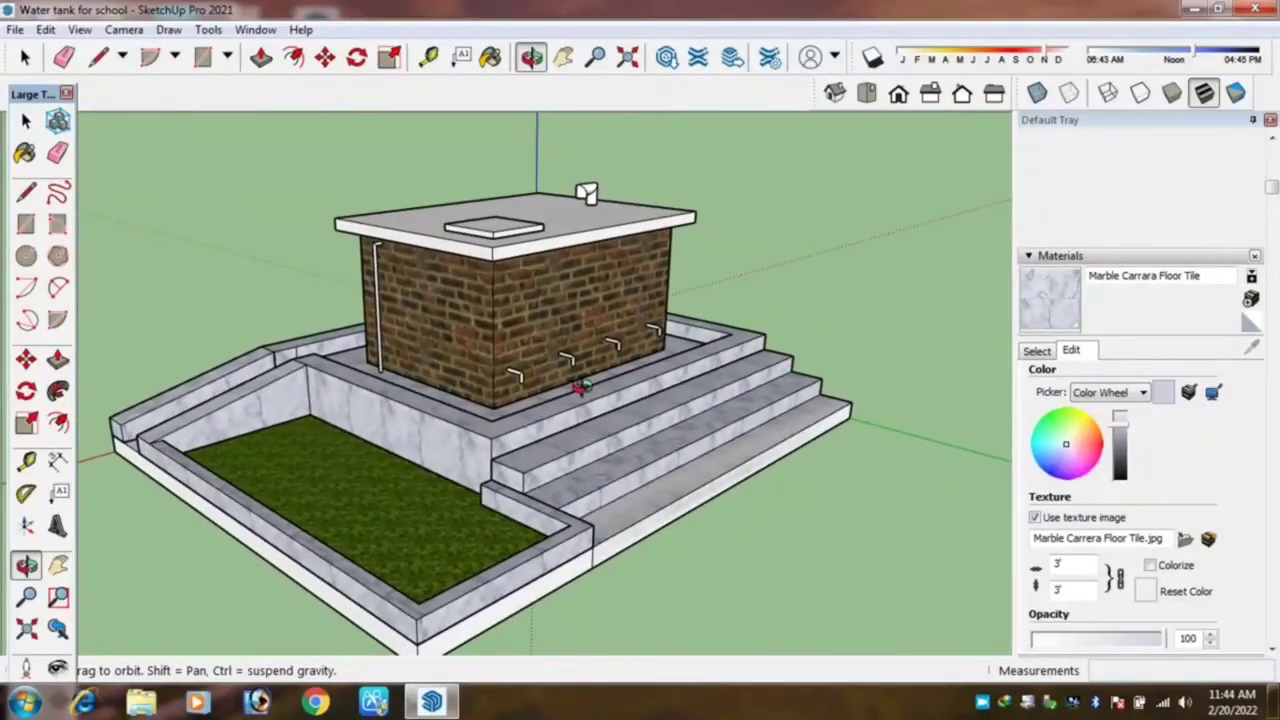
scroll(575, 388, "down", 1)
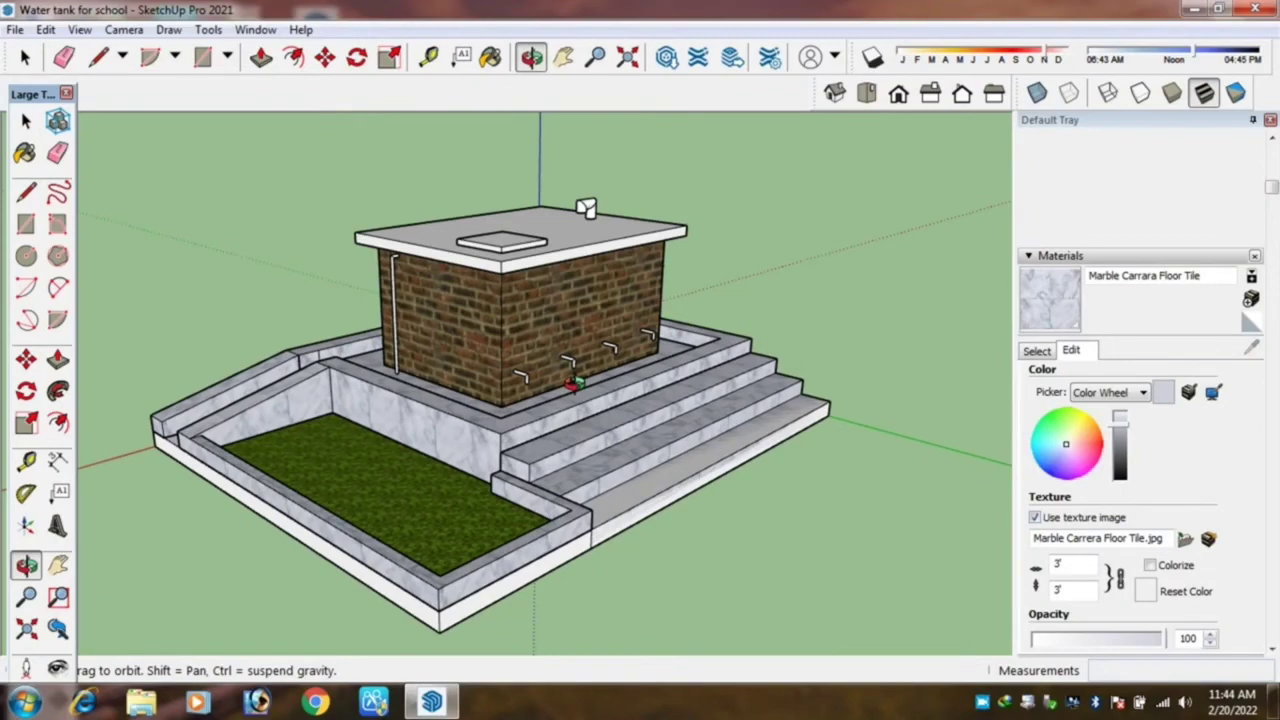
scroll(573, 385, "down", 1)
scroll(573, 385, "up", 3)
Inspect the textured brick tank, marble steps and lawn from ground level and the Iso view.
left_click_drag(573, 385, 580, 440)
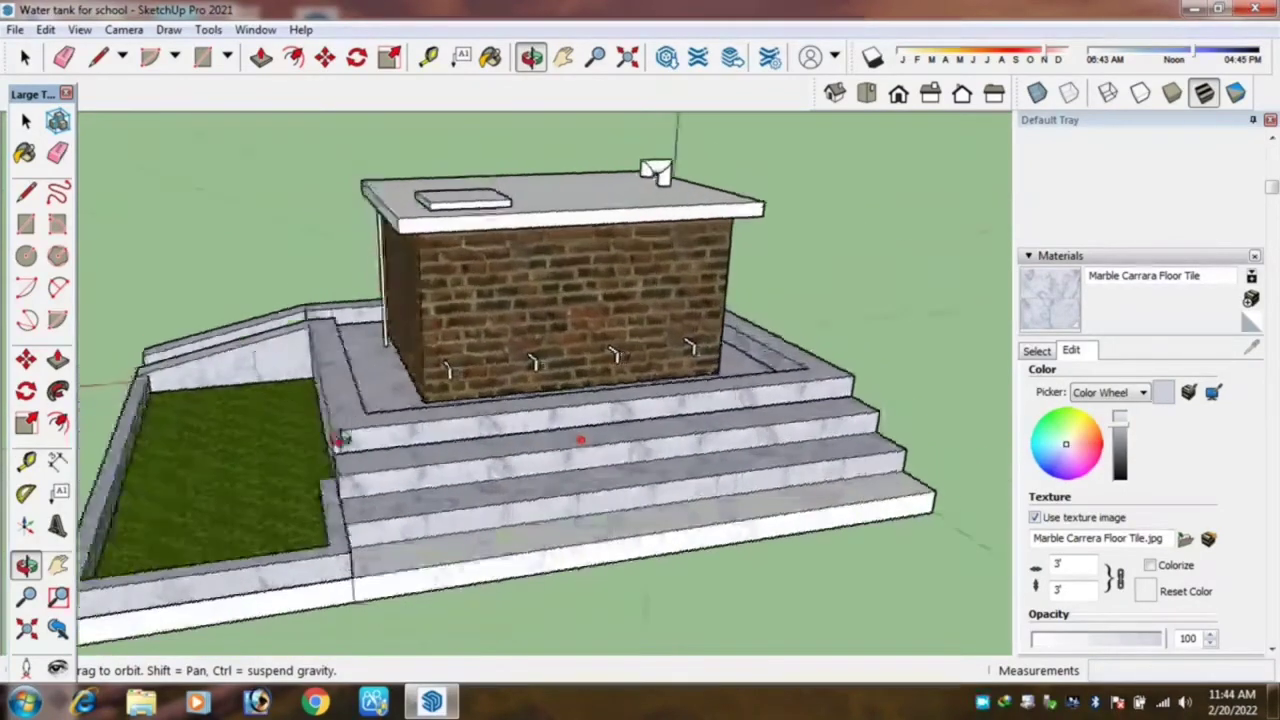
mouse_move(340, 440)
left_mouse_down()
mouse_move(200, 440)
mouse_move(320, 388)
left_mouse_up()
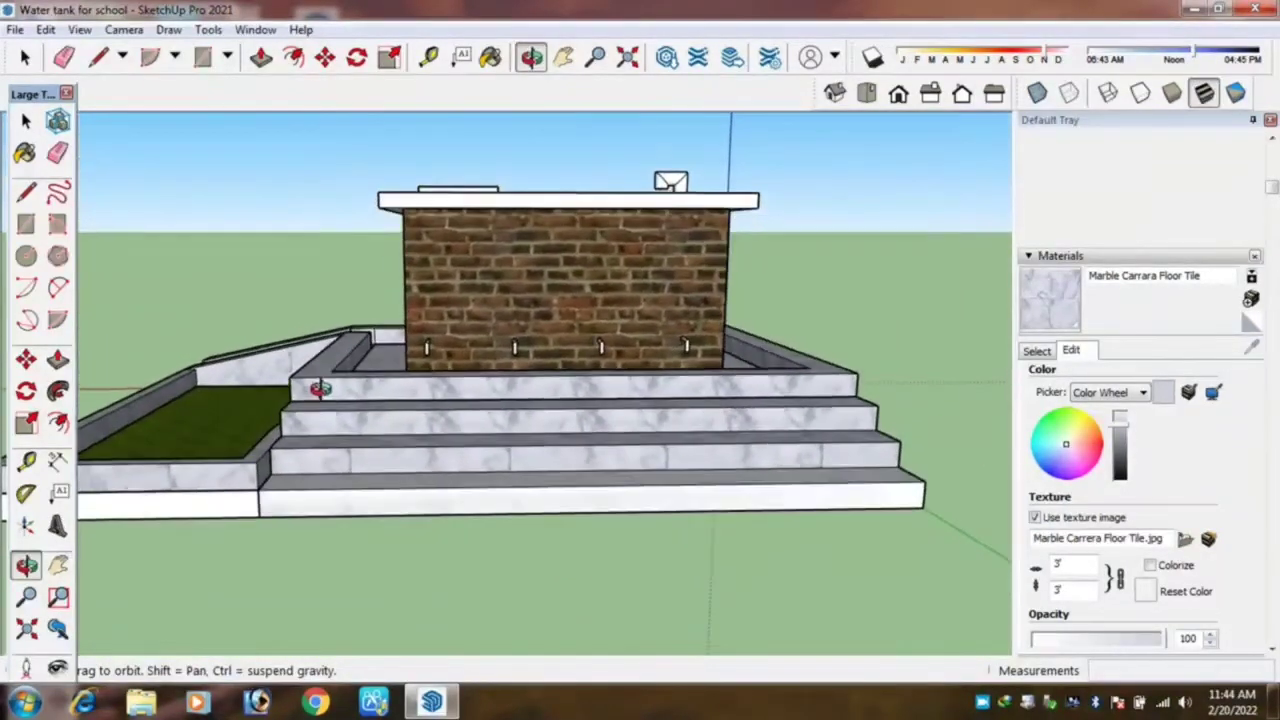
scroll(534, 423, "up", 3)
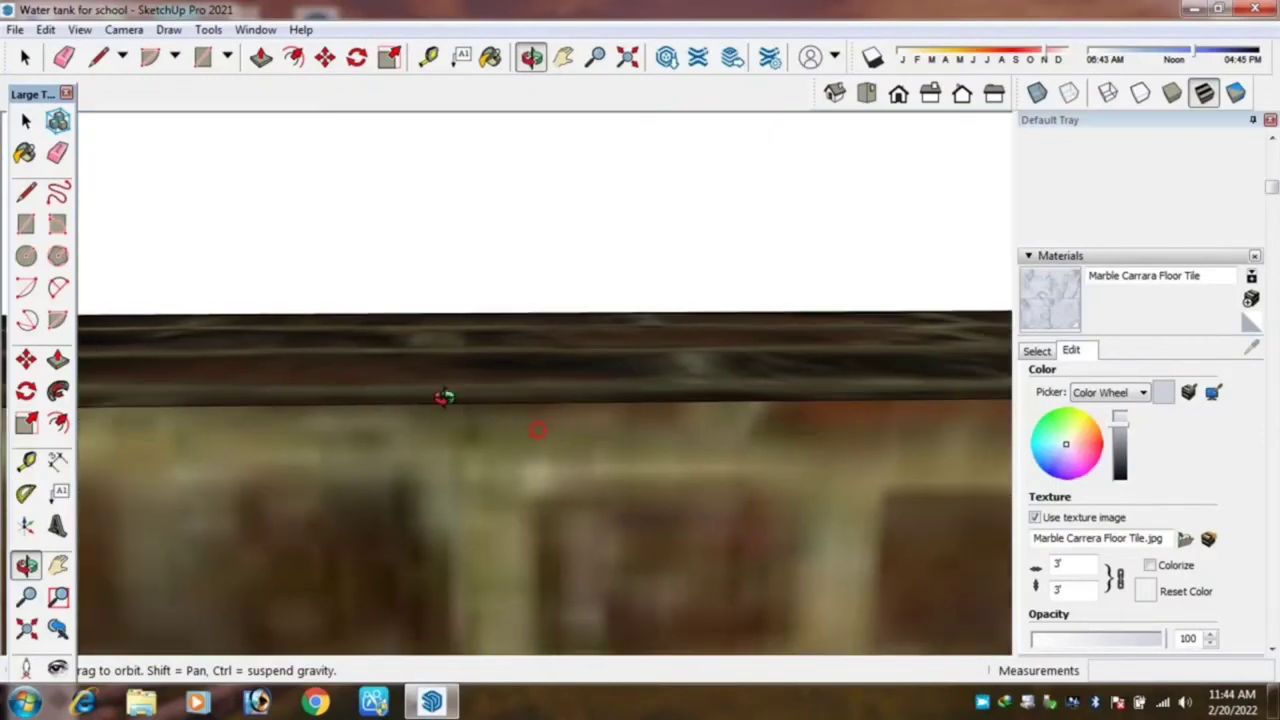
scroll(534, 349, "up", 2)
mouse_move(534, 349)
left_mouse_down()
mouse_move(410, 330)
mouse_move(460, 333)
left_mouse_up()
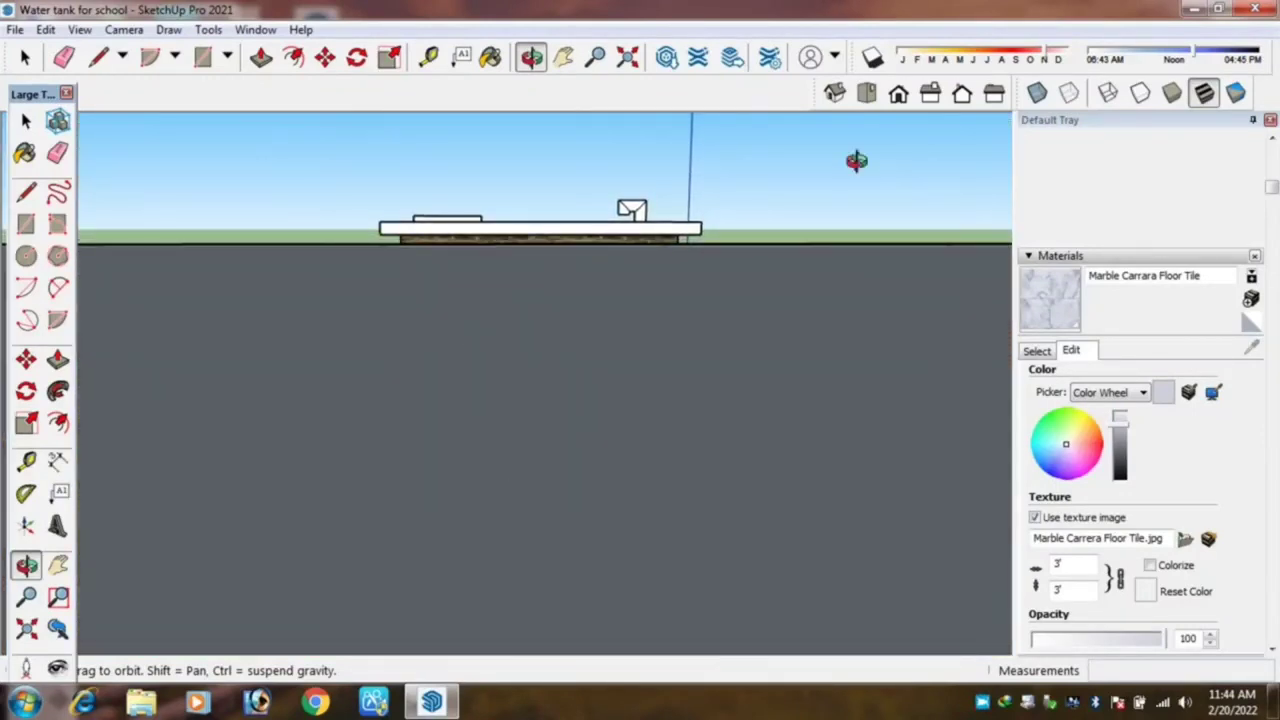
left_click(836, 93)
mouse_move(790, 400)
left_mouse_down()
mouse_move(749, 423)
mouse_move(320, 491)
mouse_move(270, 478)
left_mouse_up()
scroll(270, 478, "down", 2)
scroll(280, 400, "down", 2)
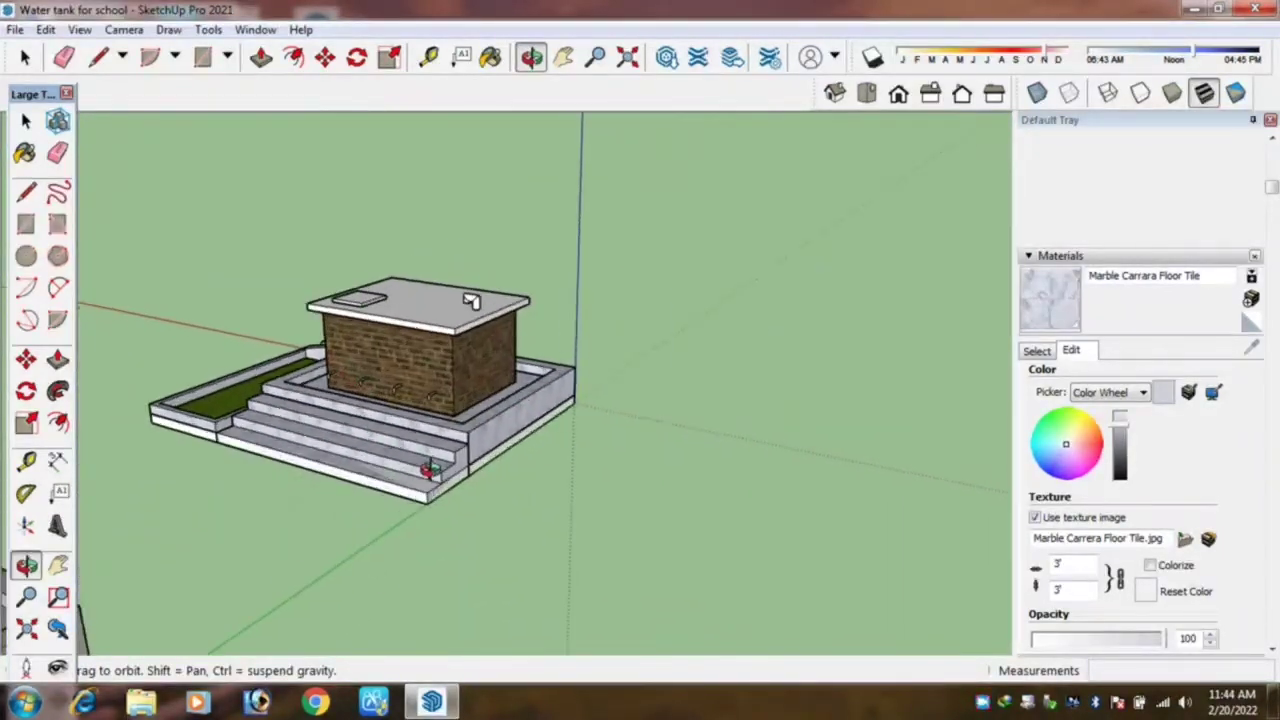
scroll(472, 472, "up", 6)
scroll(472, 472, "down", 2)
scroll(472, 477, "down", 2)
mouse_move(472, 480)
left_mouse_down()
mouse_move(574, 491)
mouse_move(668, 476)
left_mouse_up()
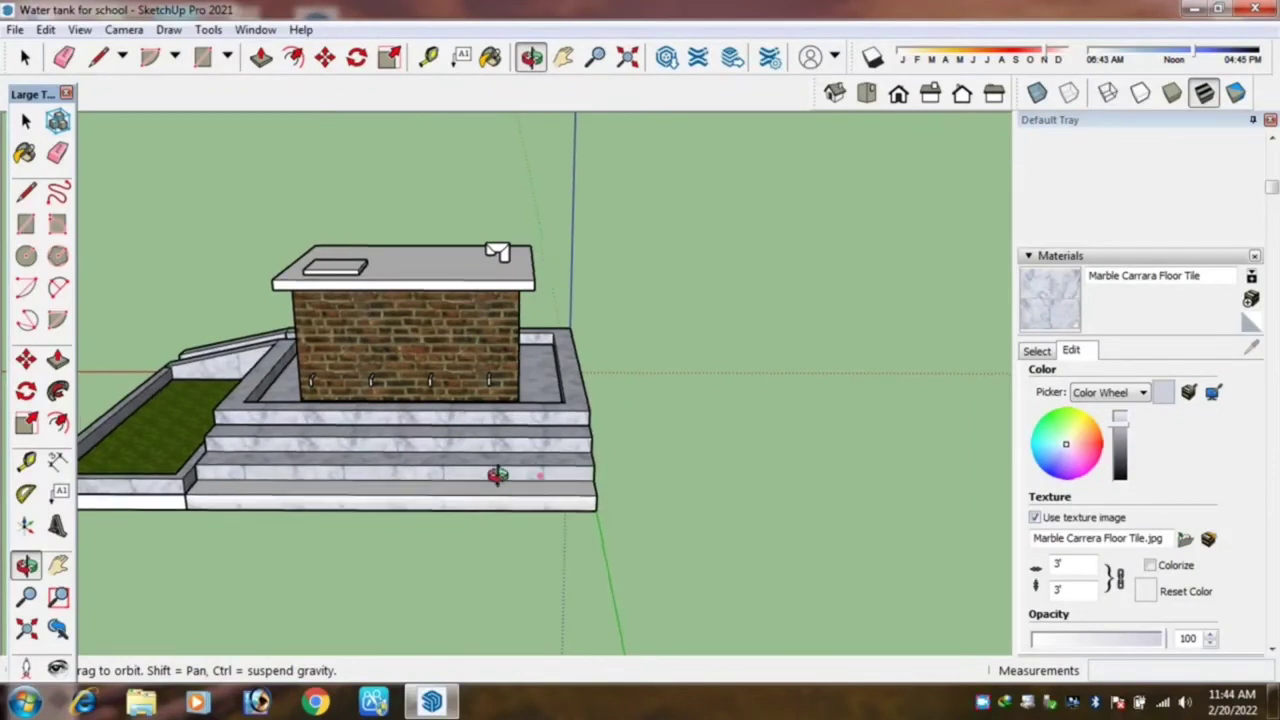
scroll(486, 474, "up", 1)
Delete the three marble front steps, undoing the accidental erase of the base slab.
scroll(481, 474, "up", 1)
key("space")
left_click(480, 472)
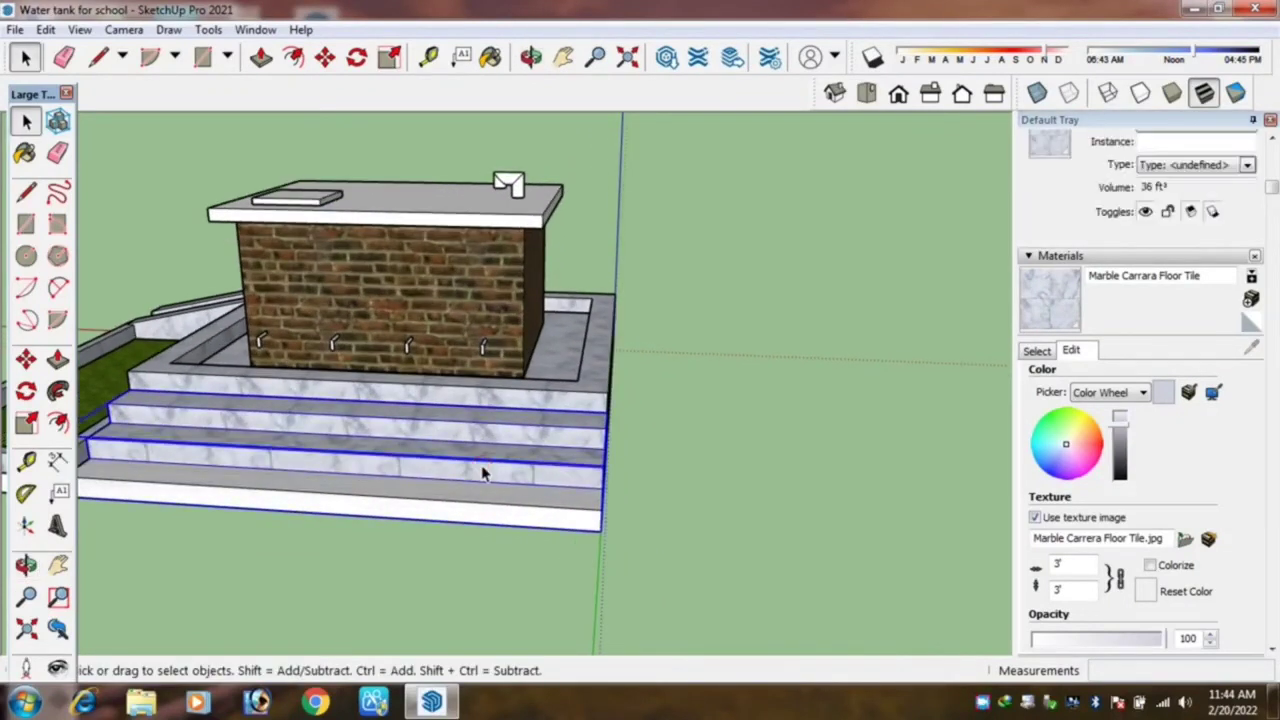
key("e")
key("Delete")
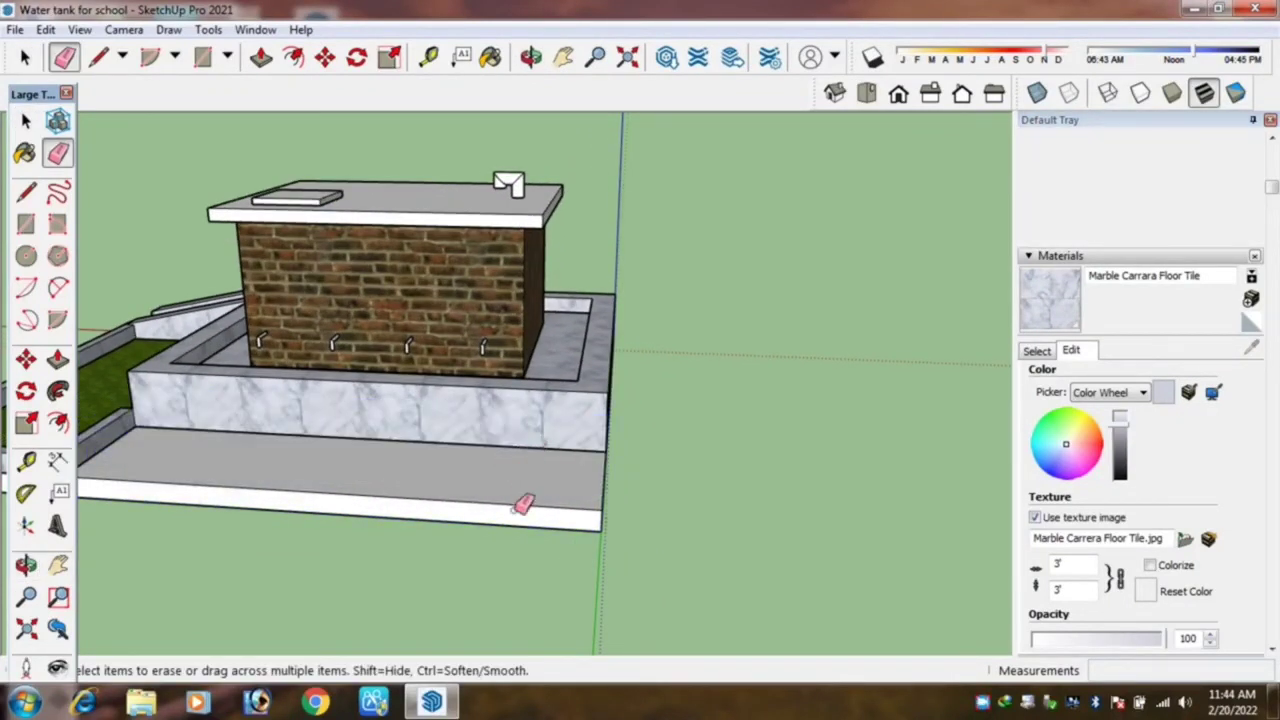
left_click(533, 506)
scroll(569, 503, "down", 1)
scroll(571, 497, "down", 1)
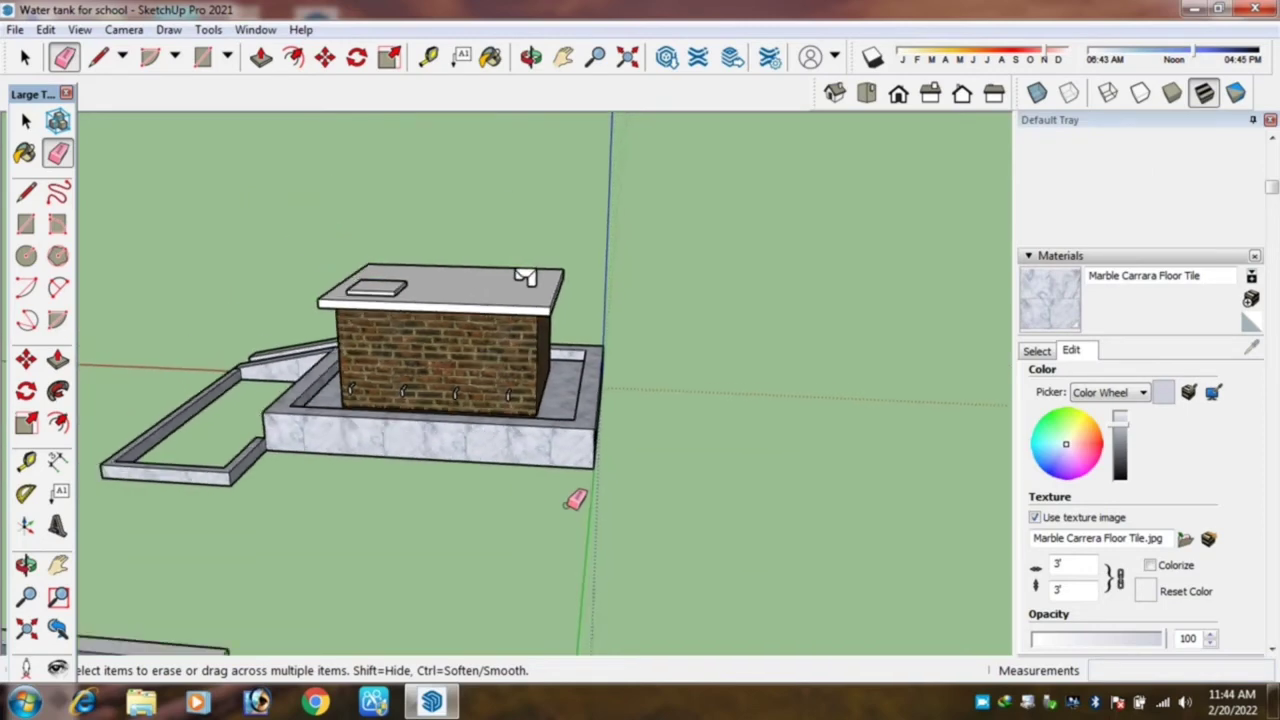
scroll(573, 499, "down", 1)
key("ctrl+z")
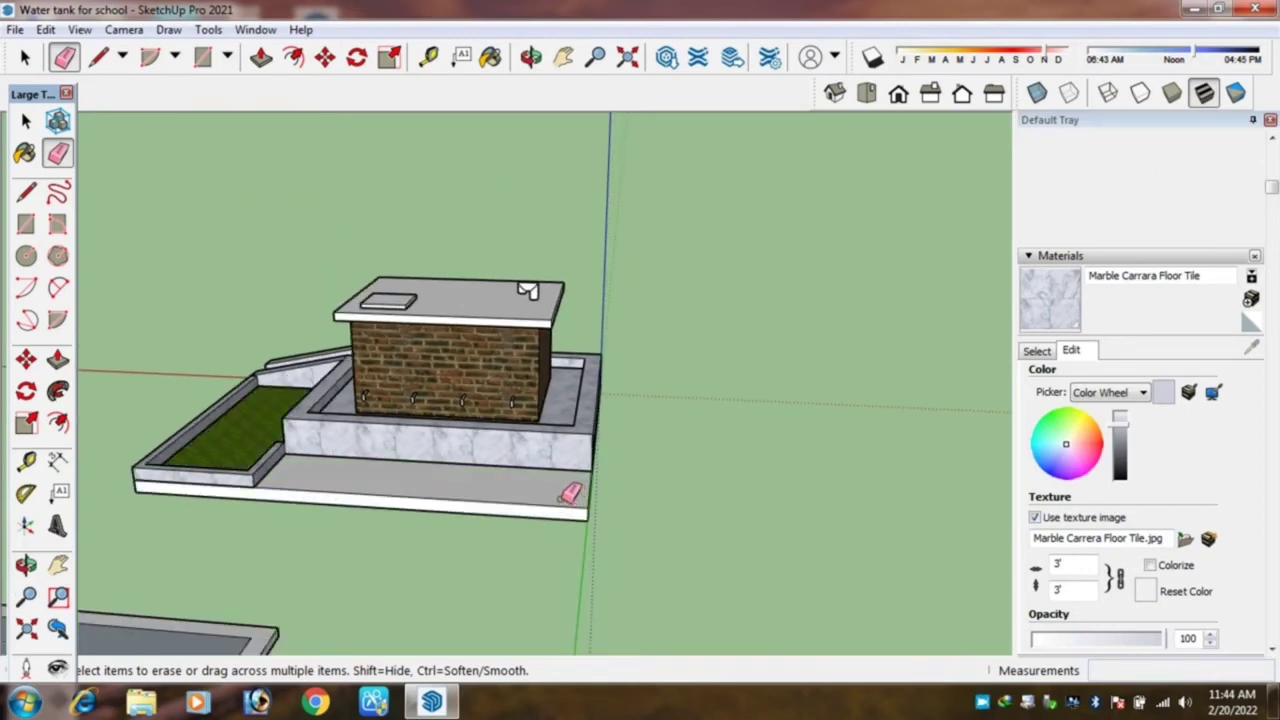
Start a new line at the lawn's marble wall corner beside the tank.
mouse_move(549, 489)
middle_mouse_down()
mouse_move(363, 517)
mouse_move(257, 503)
mouse_move(300, 368)
middle_mouse_up()
scroll(300, 368, "up", 2)
scroll(318, 350, "up", 1)
scroll(335, 300, "up", 1)
key("l")
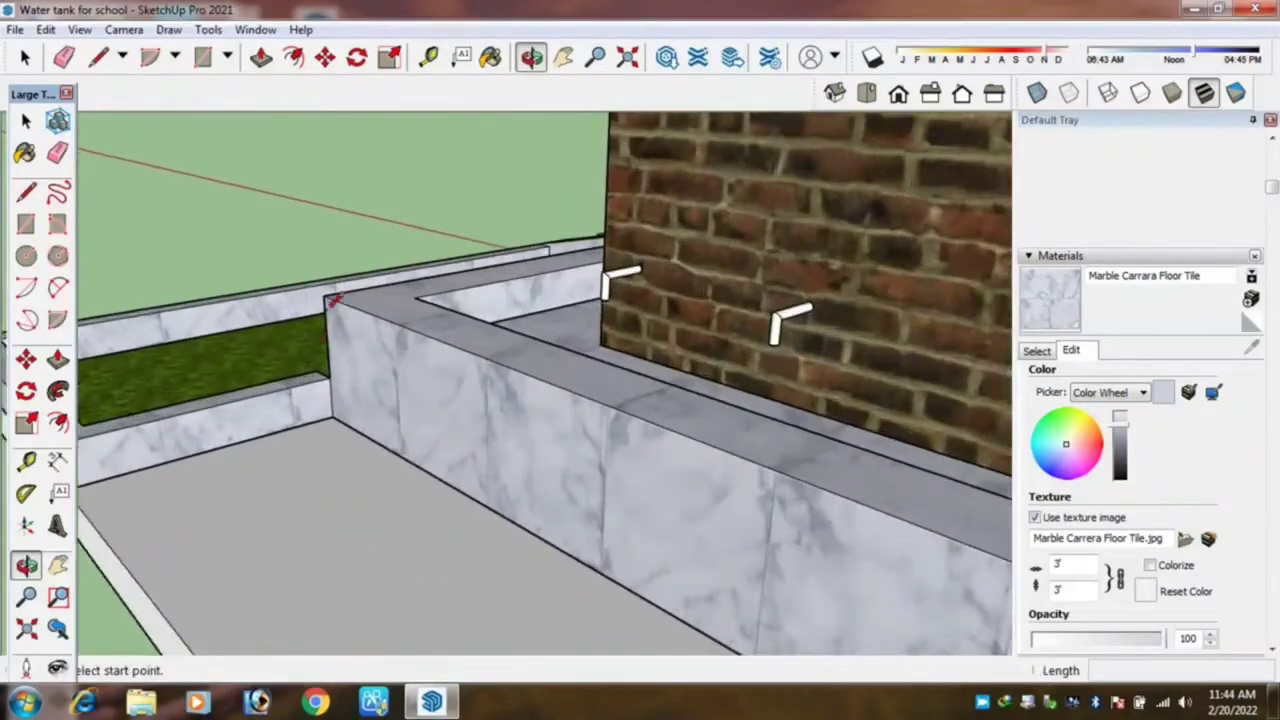
left_click(322, 300)
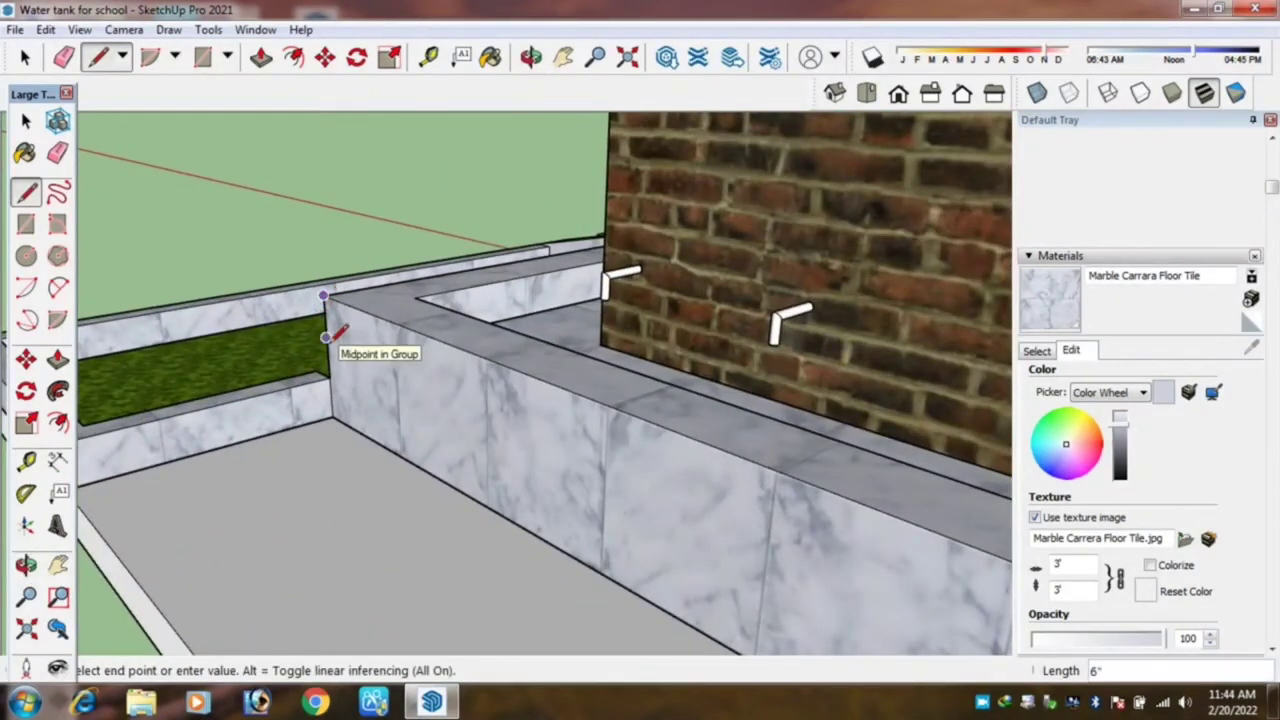
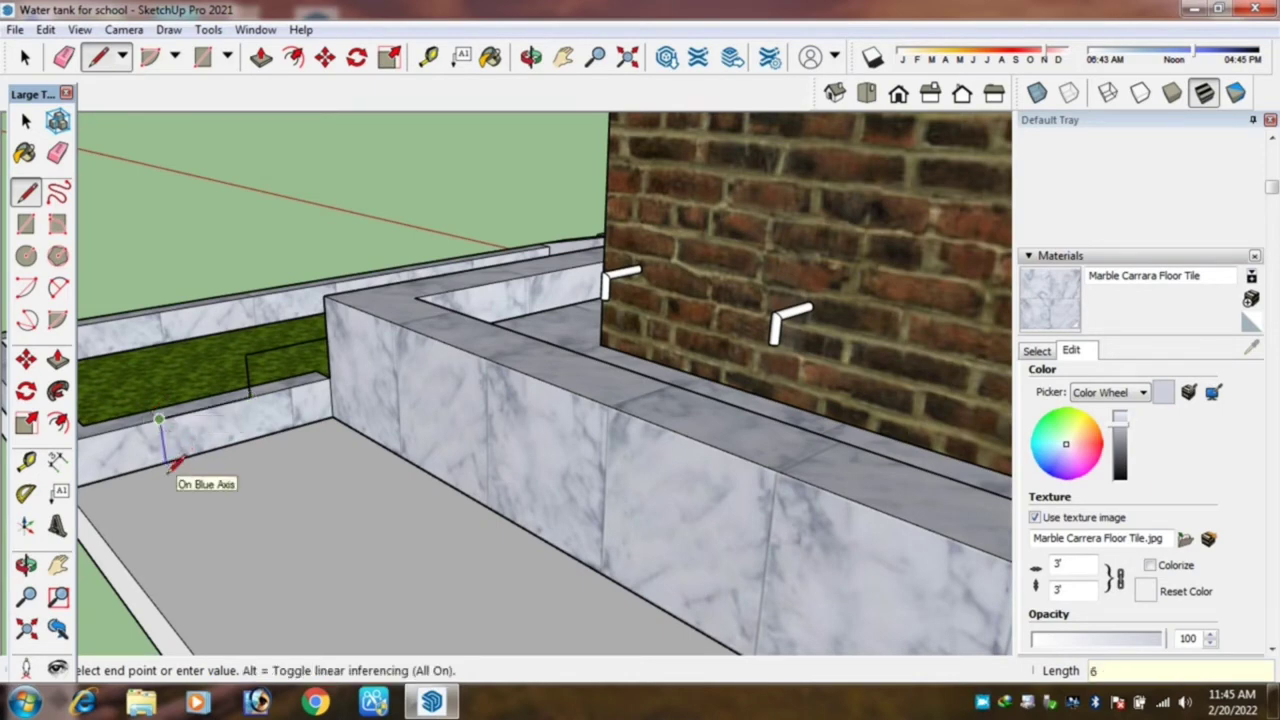
Outline the two-step stair profile on the marble wall, undoing an accidental wall erase.
scroll(143, 465, "down", 2)
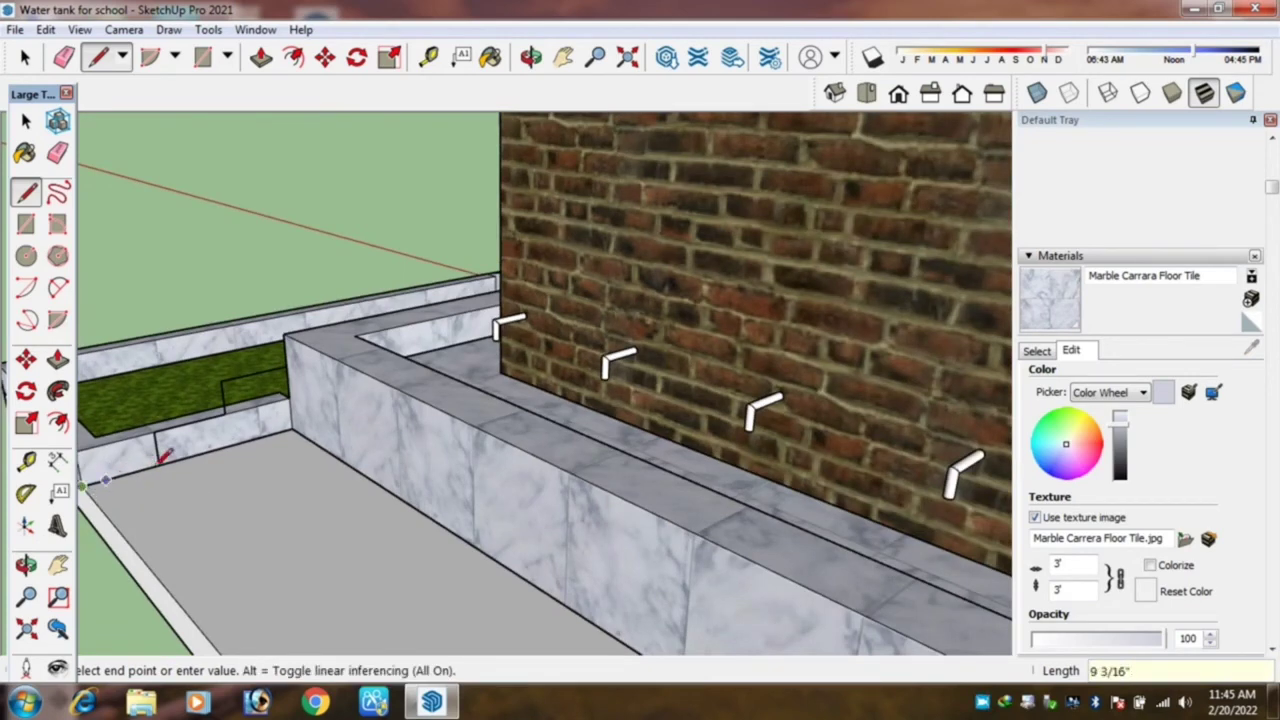
scroll(285, 450, "down", 2)
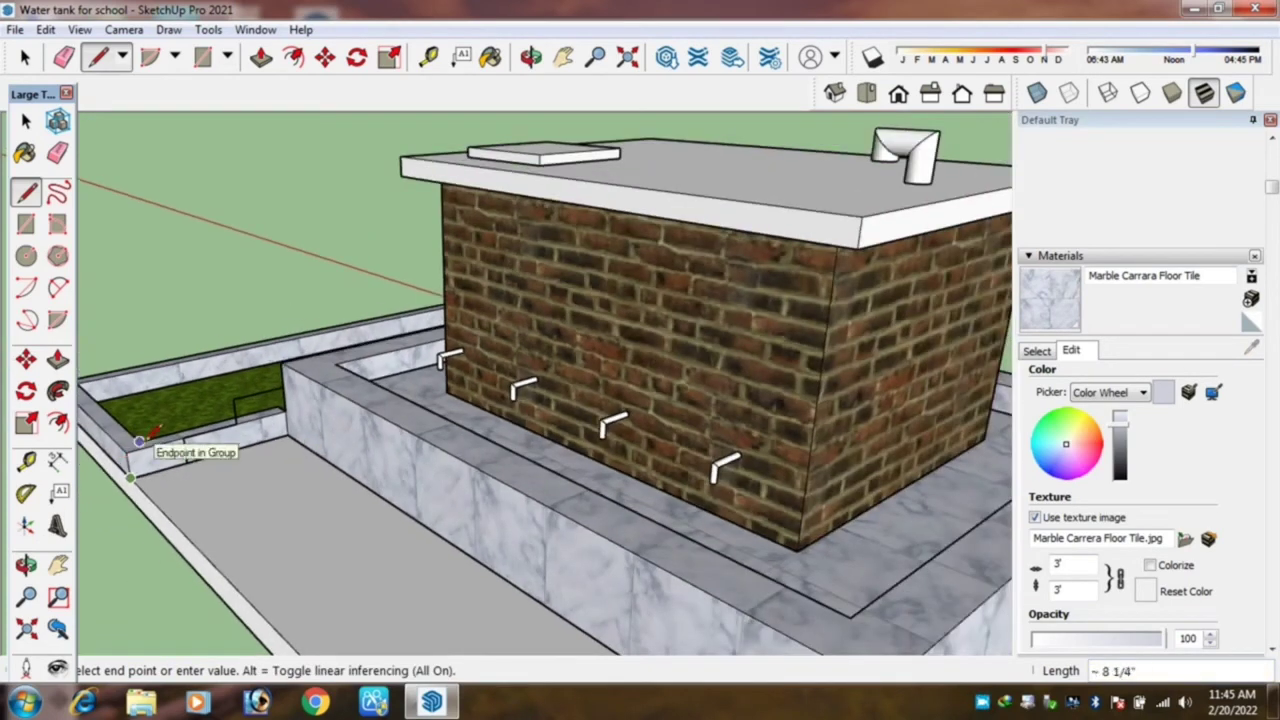
scroll(145, 437, "up", 2)
scroll(258, 430, "up", 2)
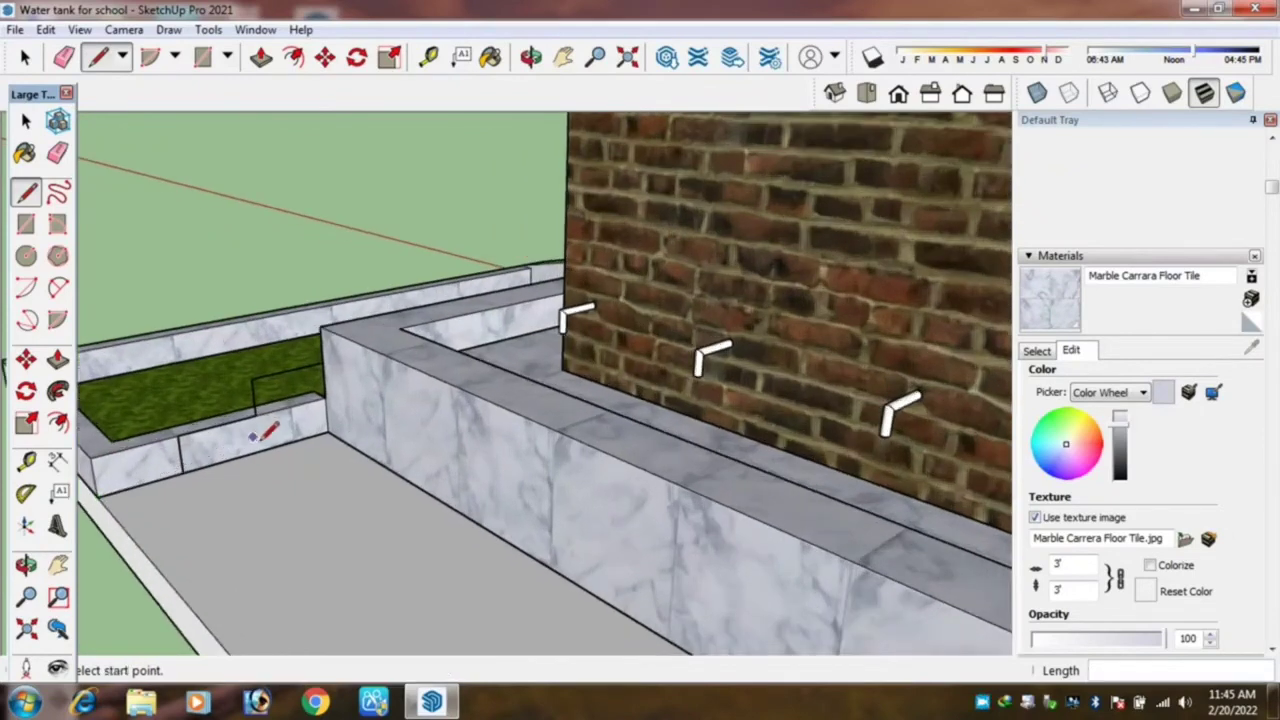
key("space")
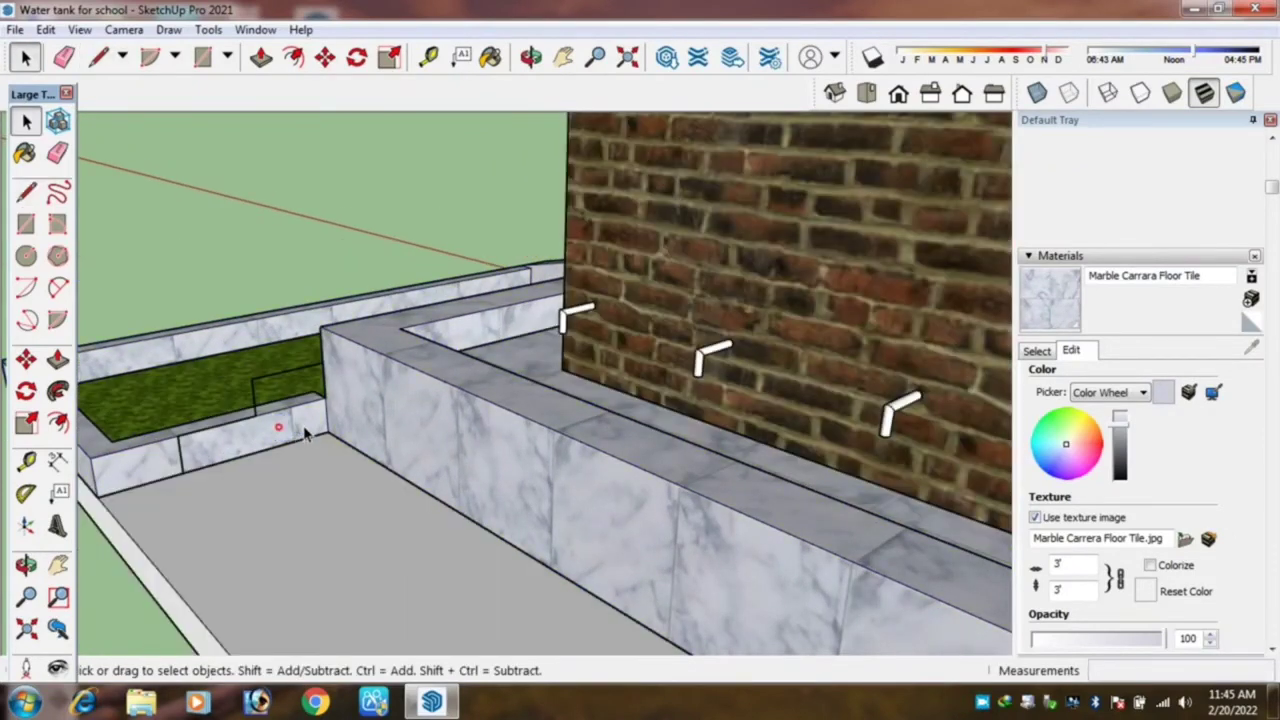
key("l")
left_click(322, 363)
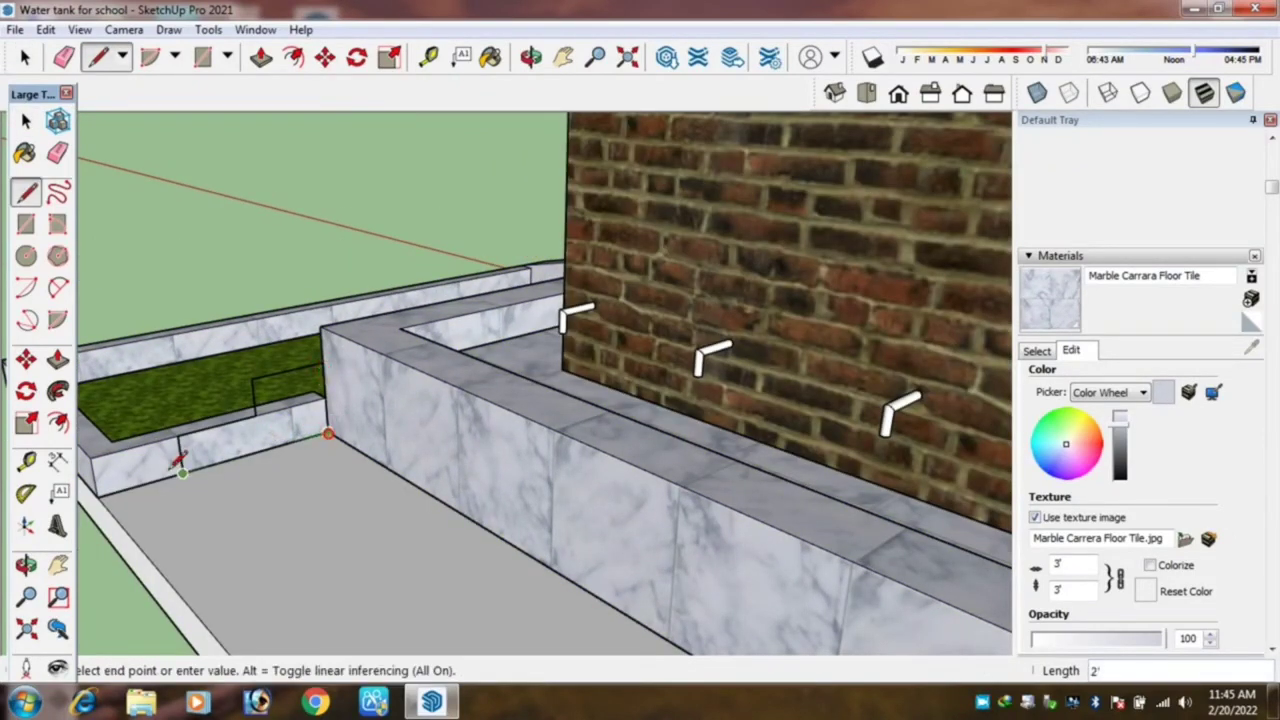
key("space")
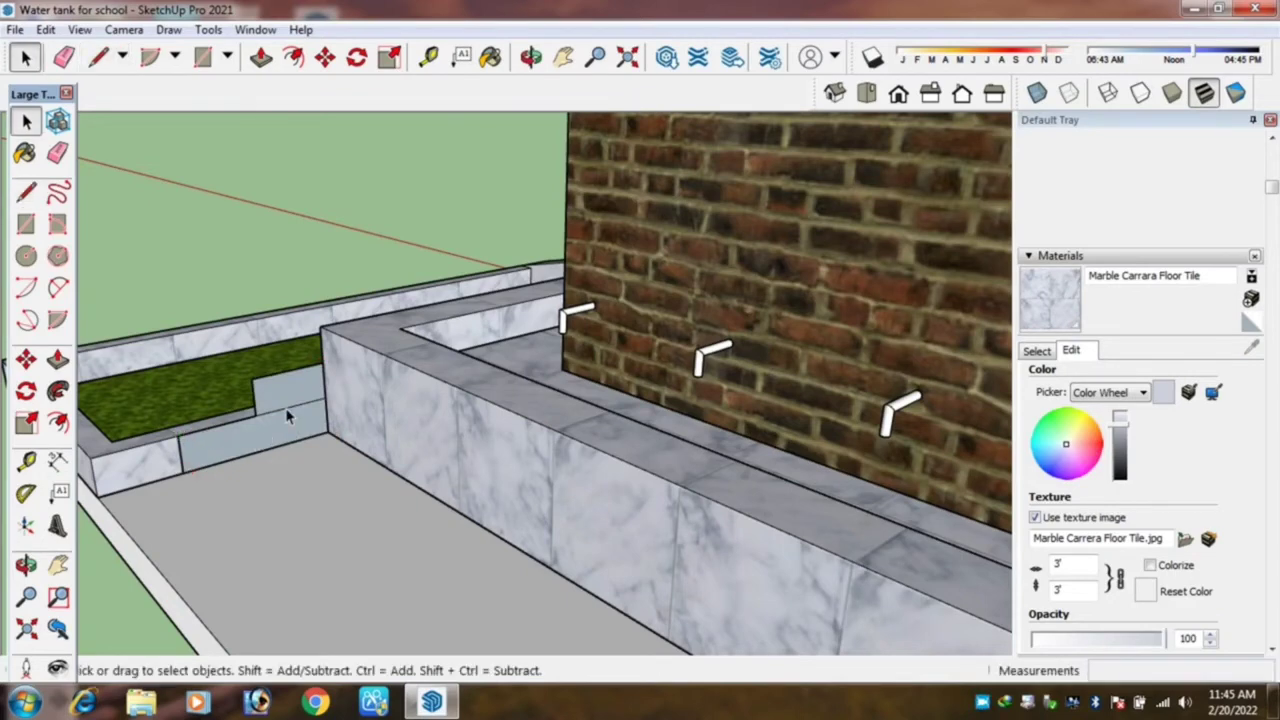
key("e")
left_click(296, 406)
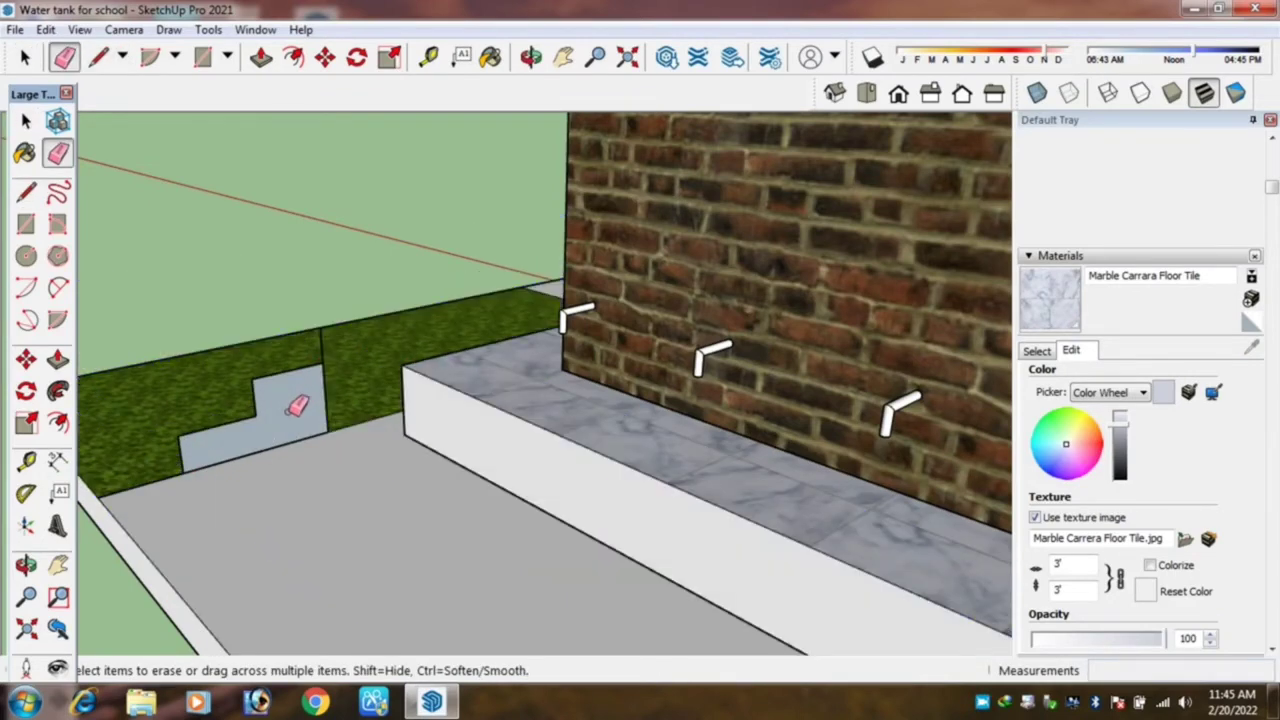
key("ctrl+z")
Select the new stepped face and turn it into its own group.
key("space")
left_click(279, 424)
right_click(279, 424)
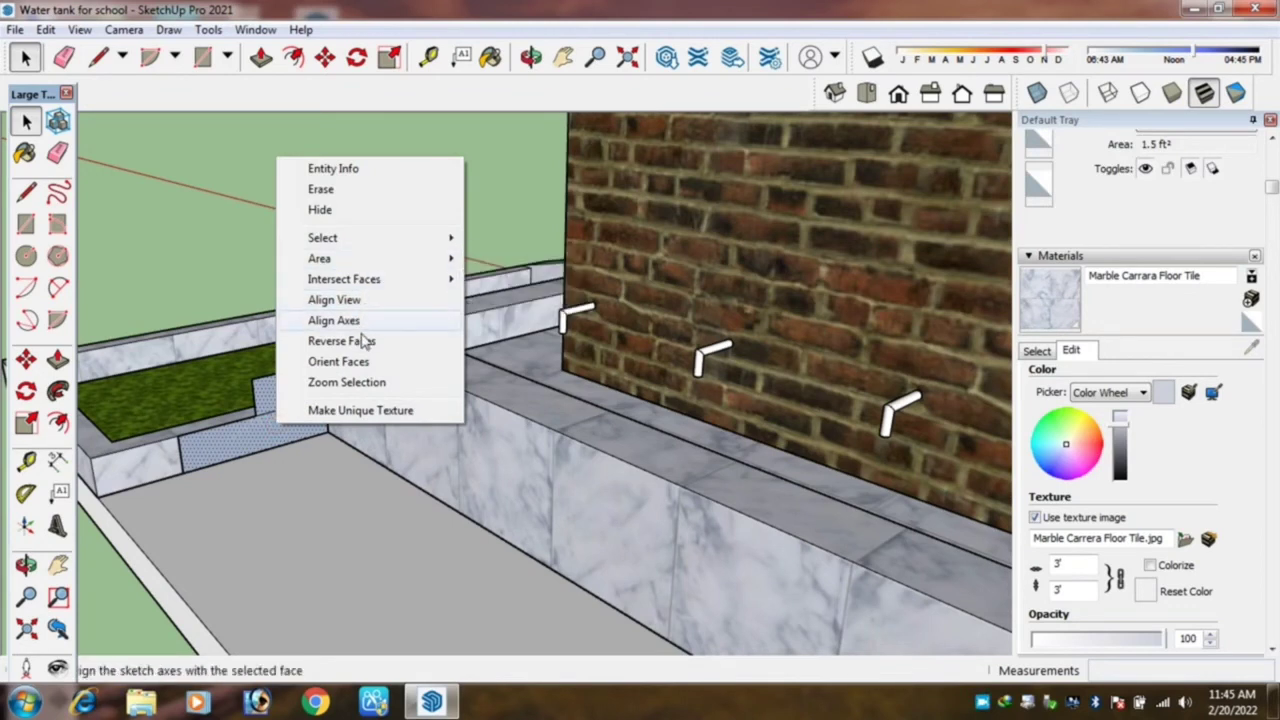
left_click(335, 341)
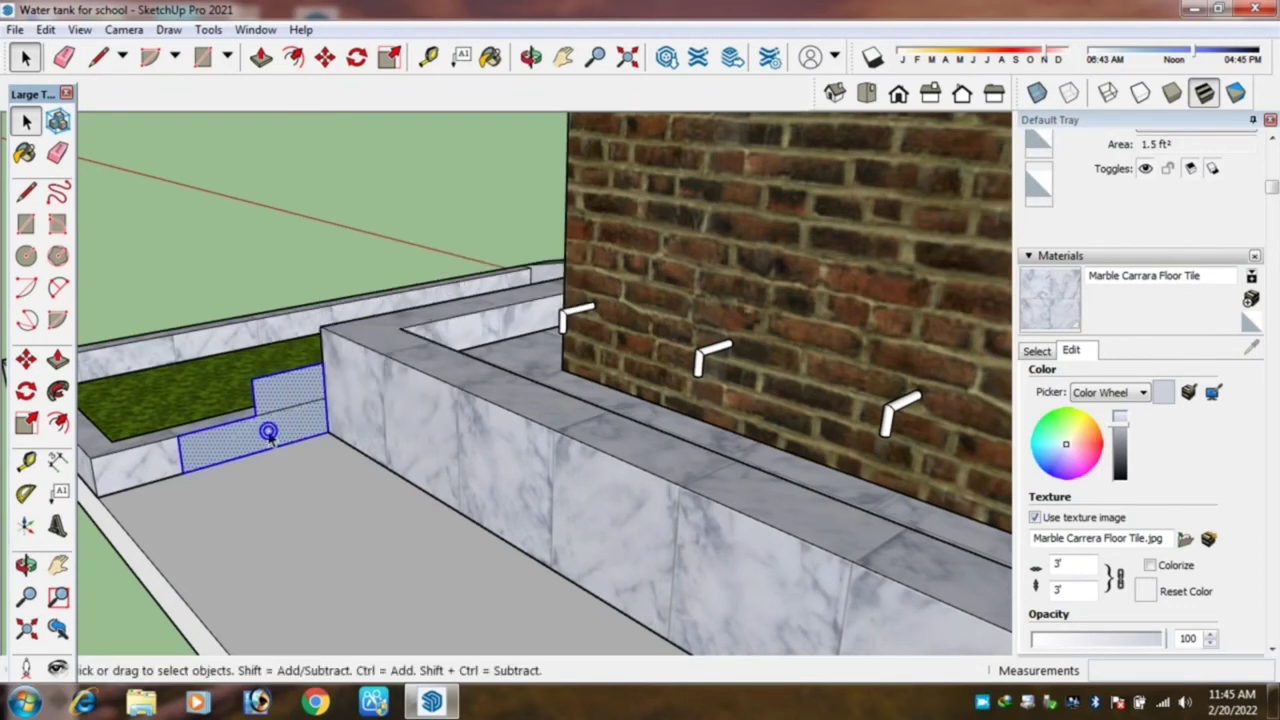
right_click(268, 432)
left_click(363, 315)
Inside the stair group, trace a roughly 10' path along the base's front and side edges.
double_click(294, 414)
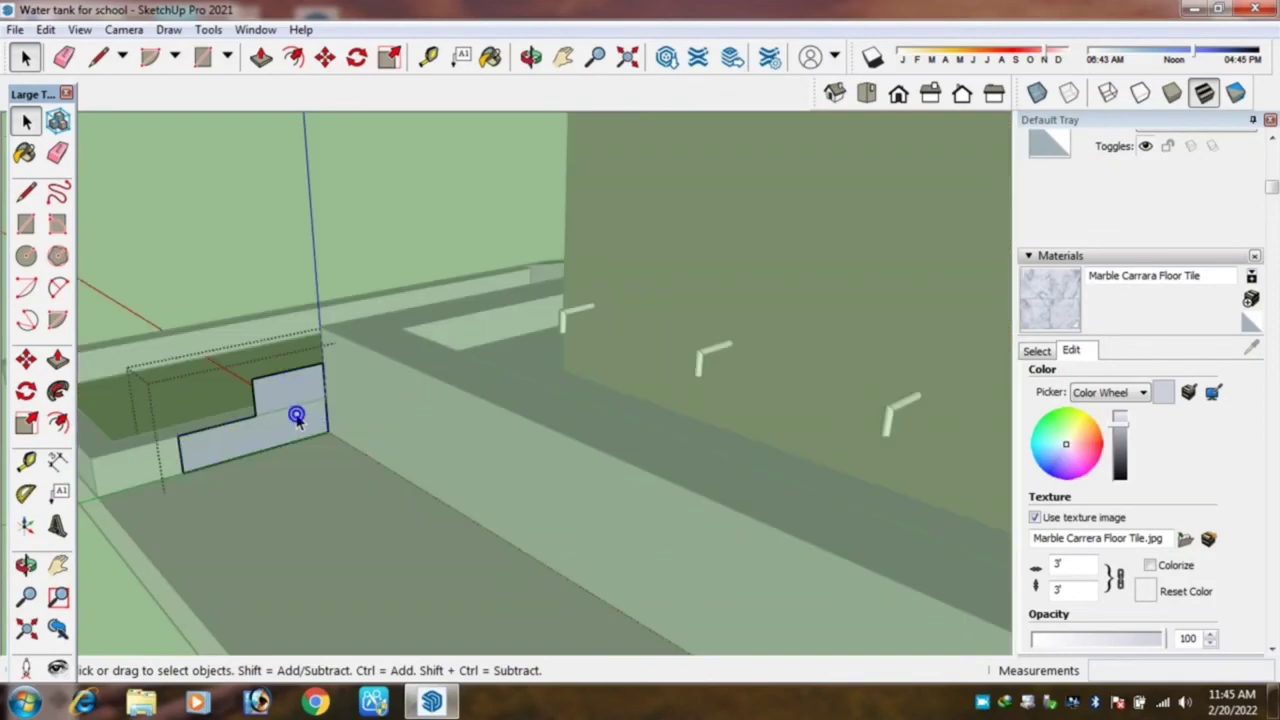
scroll(294, 414, "up", 2)
key("l")
left_click(322, 428)
scroll(322, 428, "down", 2)
scroll(322, 428, "down", 3)
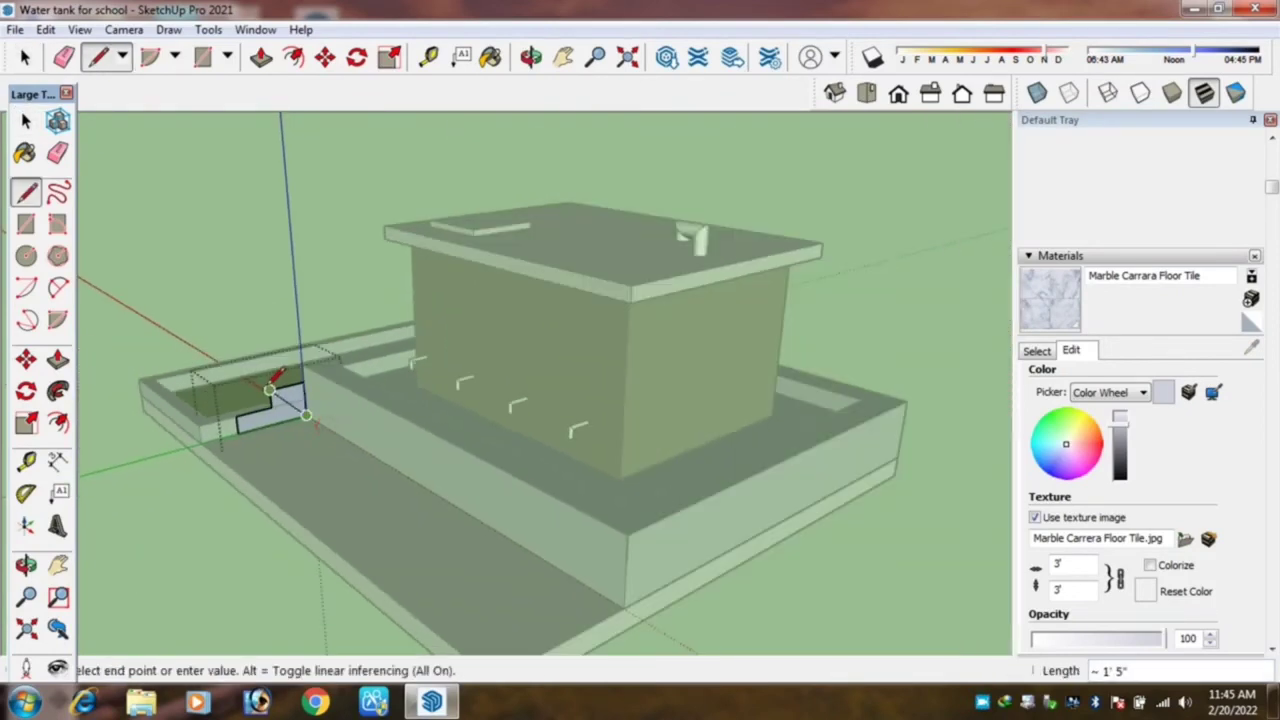
scroll(466, 509, "up", 2)
left_click(479, 519)
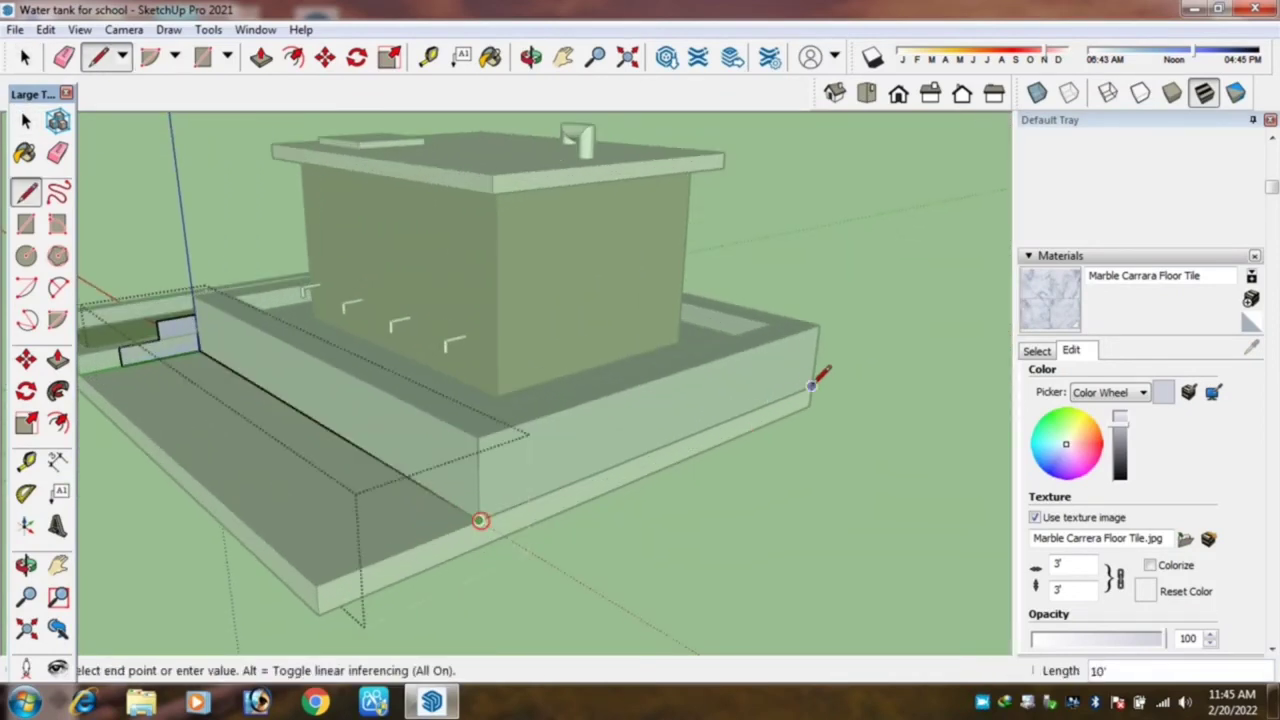
left_click(812, 386)
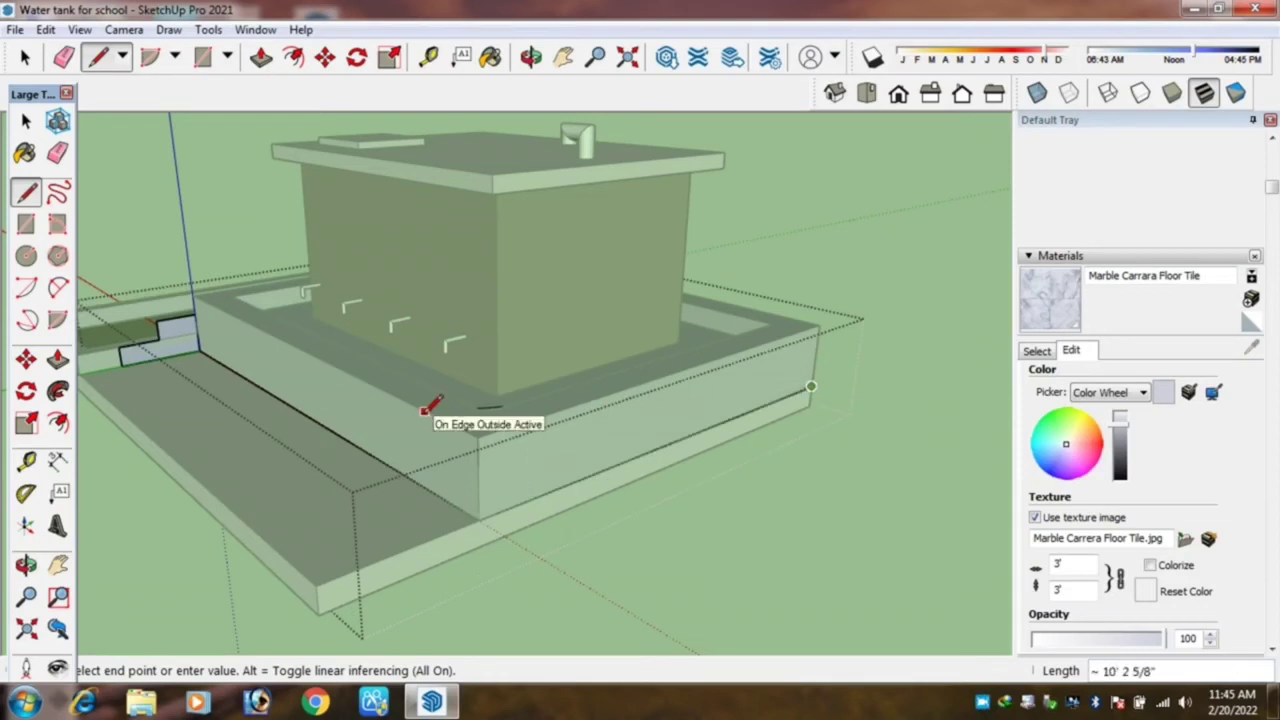
key("space")
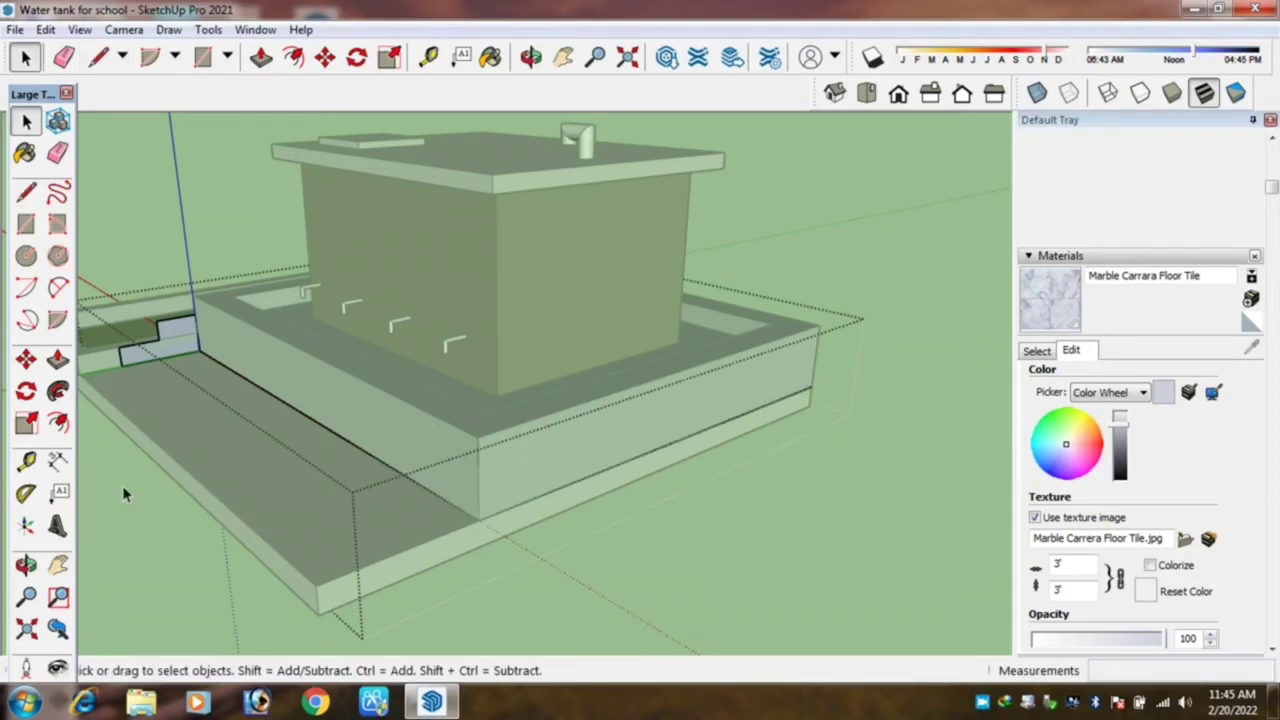
Sweep the stair profile along the base path with Follow Me to form the steps.
left_click(57, 391)
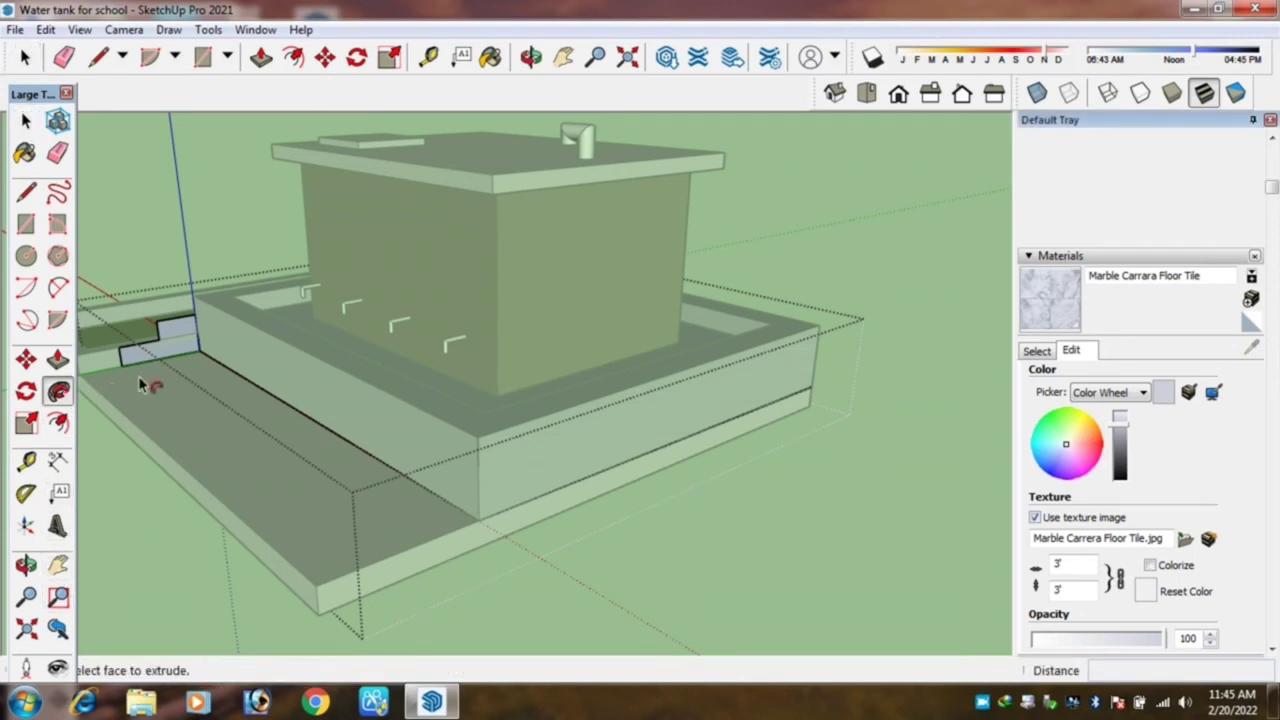
mouse_move(175, 338)
left_mouse_down()
mouse_move(640, 462)
mouse_move(729, 420)
mouse_move(827, 337)
mouse_move(810, 330)
left_mouse_up()
scroll(700, 425, "down", 3)
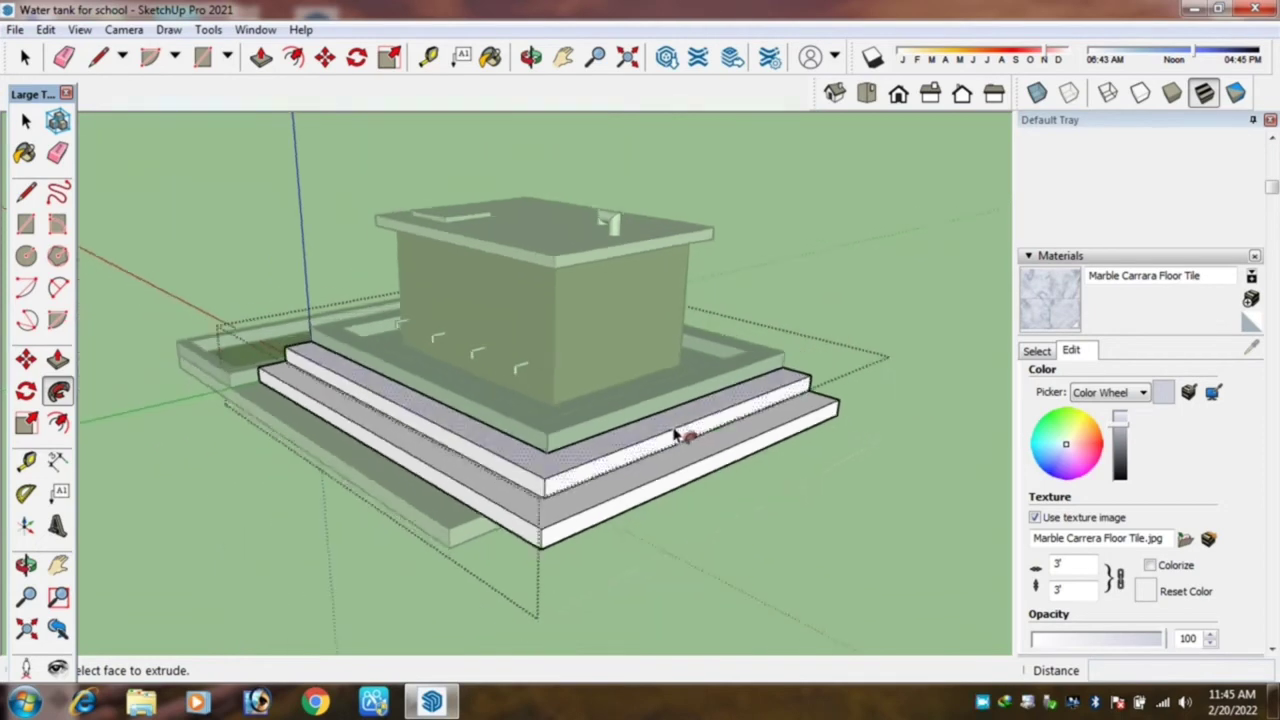
scroll(675, 436, "down", 2)
key("space")
key("o")
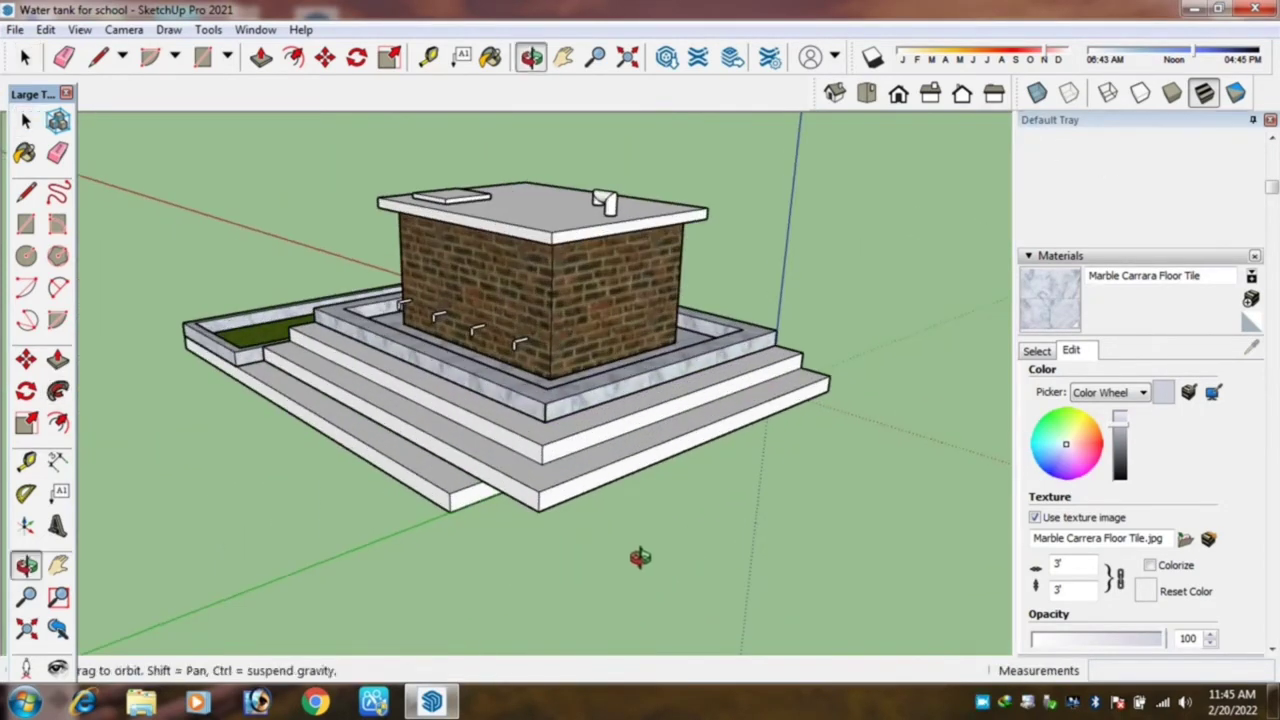
left_click_drag(640, 557, 481, 450)
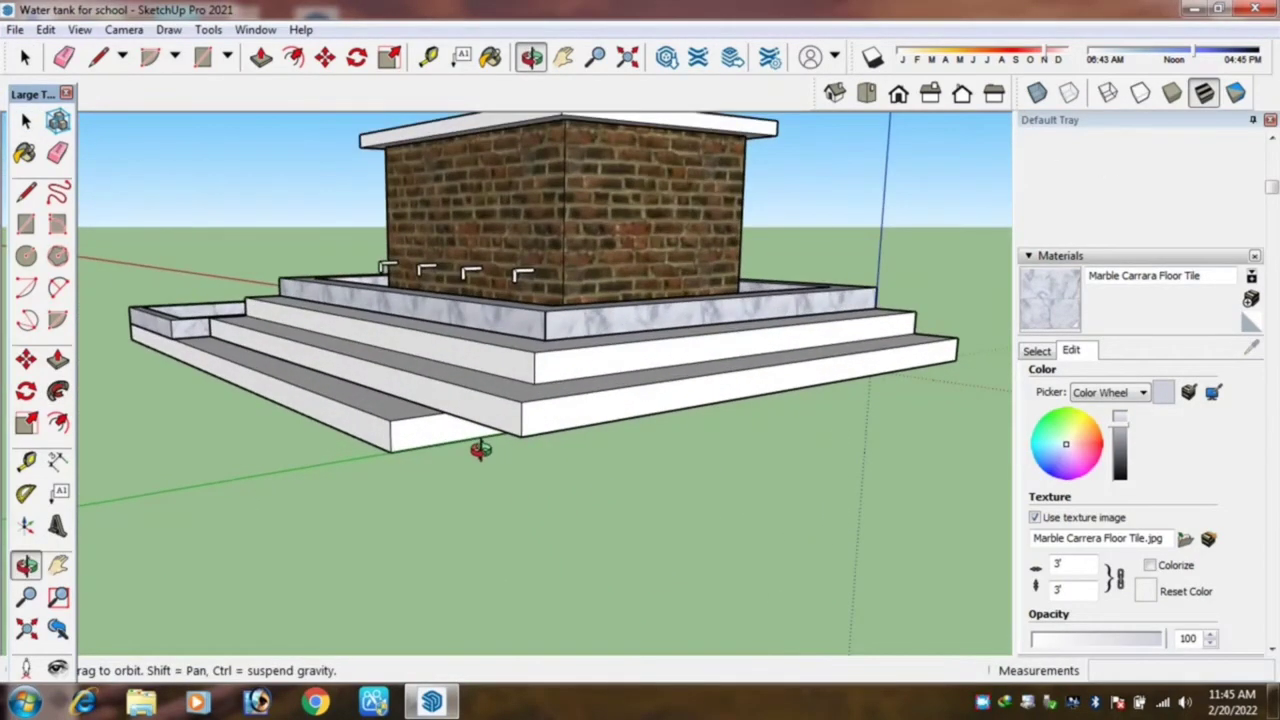
key("space")
Inside the bottom step group, push its face outward by 1 to extend it.
double_click(449, 440)
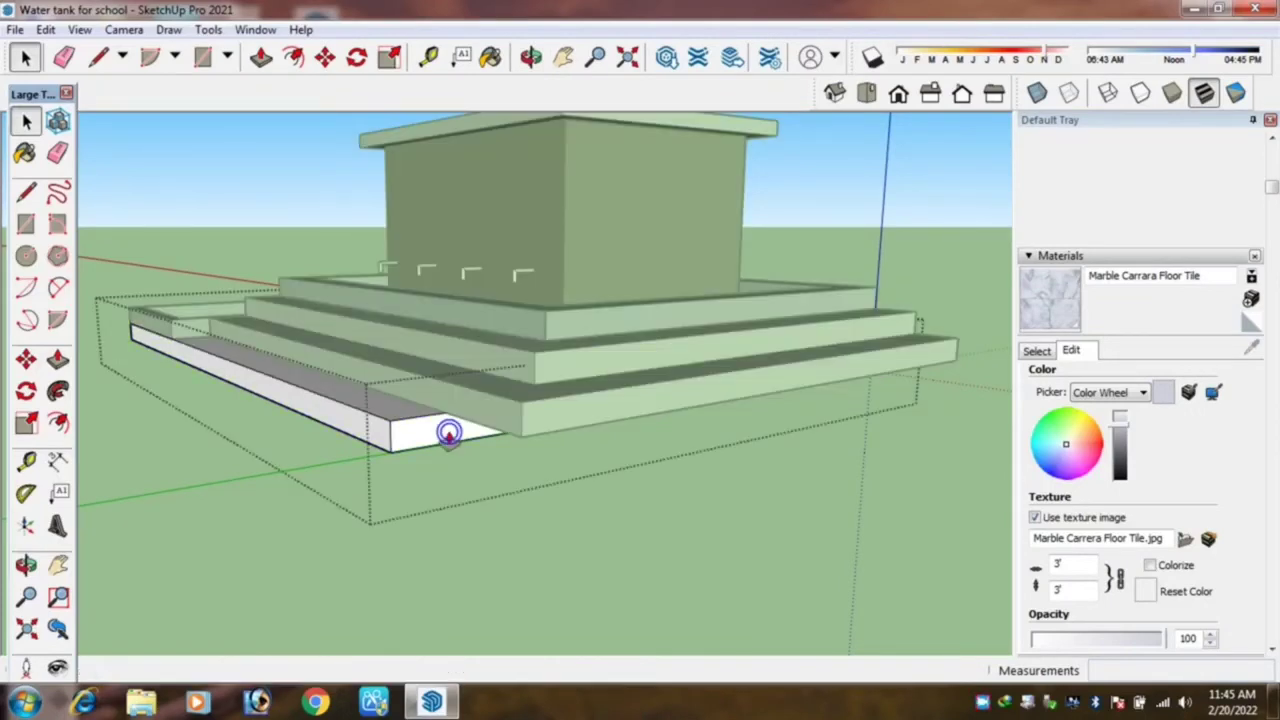
key("p")
scroll(443, 437, "up", 2)
left_click_drag(438, 433, 604, 432)
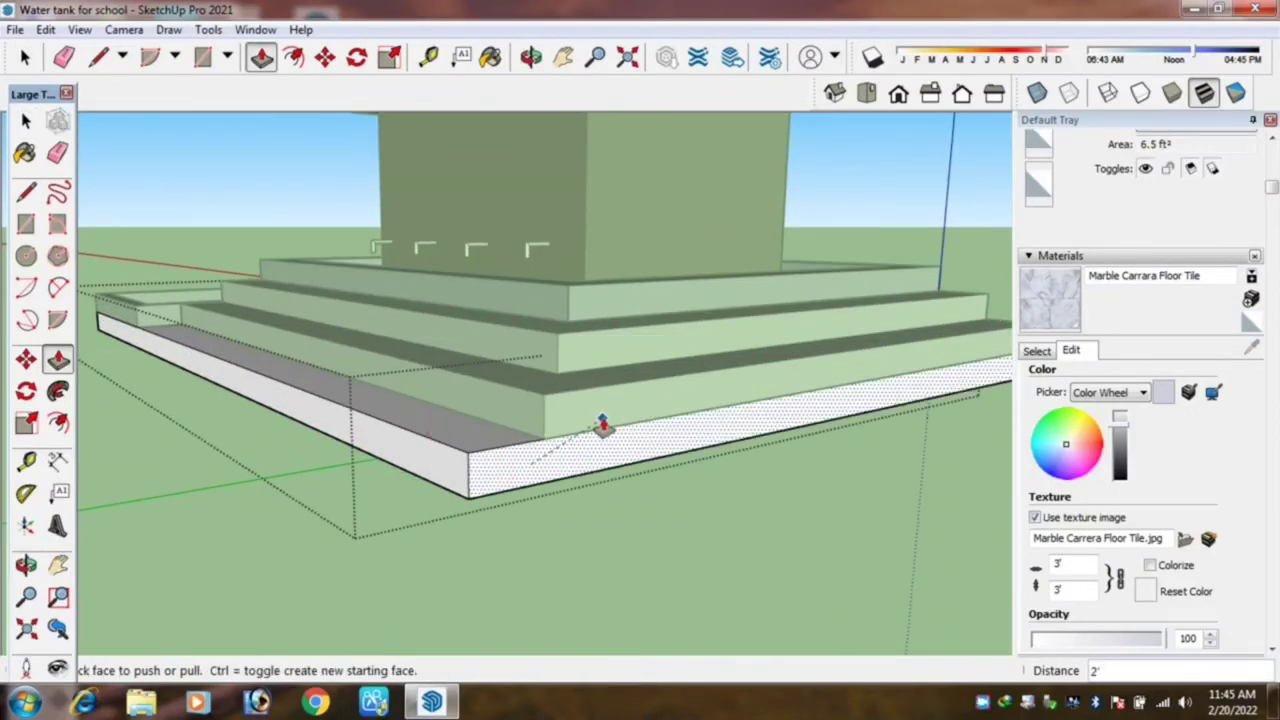
scroll(603, 421, "down", 2)
left_click(561, 468)
type("1")
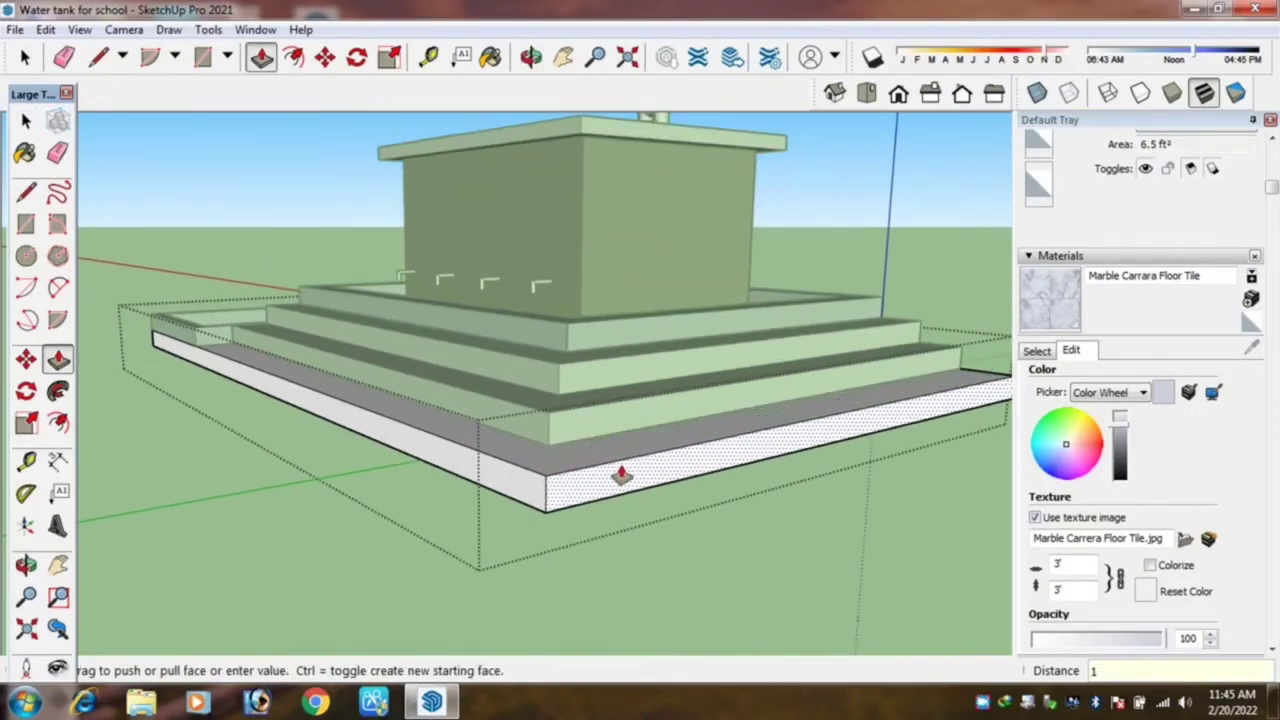
key("Return")
mouse_move(621, 476)
middle_mouse_down()
mouse_move(624, 510)
mouse_move(900, 586)
mouse_move(651, 400)
mouse_move(603, 471)
mouse_move(100, 428)
mouse_move(718, 468)
mouse_move(457, 491)
mouse_move(409, 531)
mouse_move(430, 500)
mouse_move(732, 332)
middle_mouse_up()
scroll(732, 332, "up", 3)
scroll(580, 240, "up", 2)
mouse_move(528, 323)
middle_mouse_down()
mouse_move(636, 394)
mouse_move(509, 417)
mouse_move(451, 403)
mouse_move(594, 416)
middle_mouse_up()
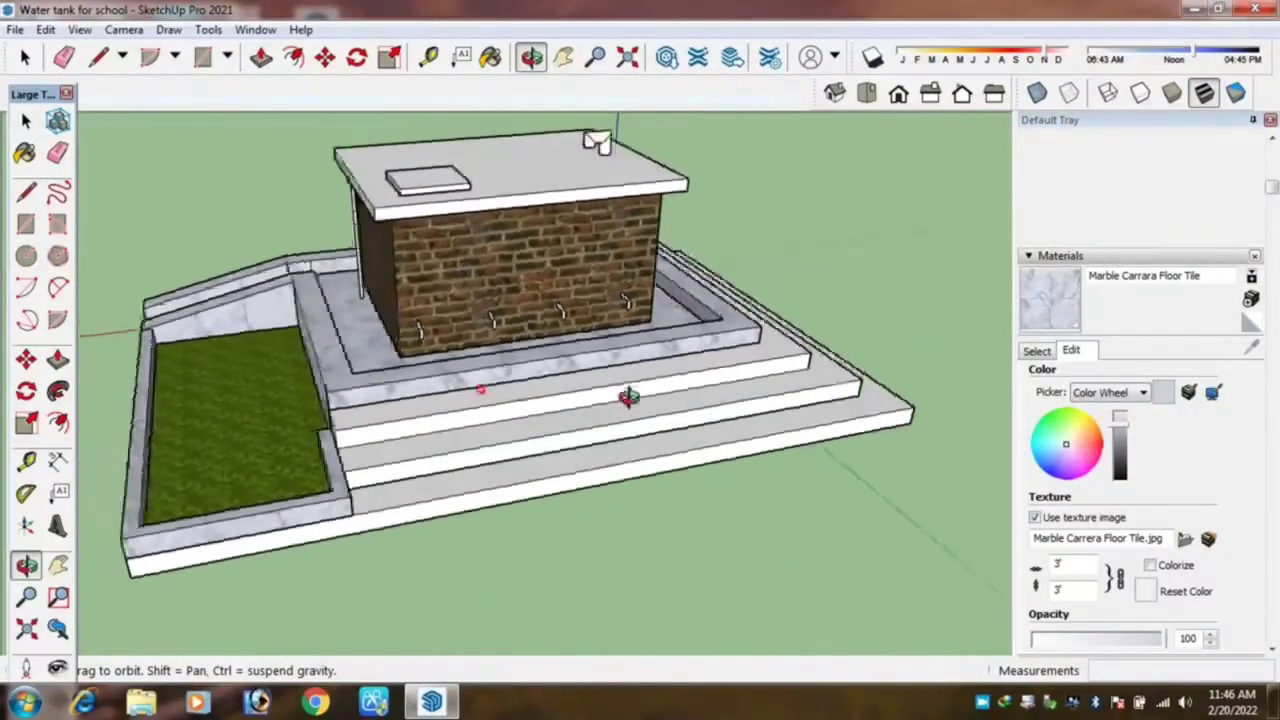
key("space")
Paint the bottom step with the Marble Carrara Floor Tile texture.
left_click(668, 455)
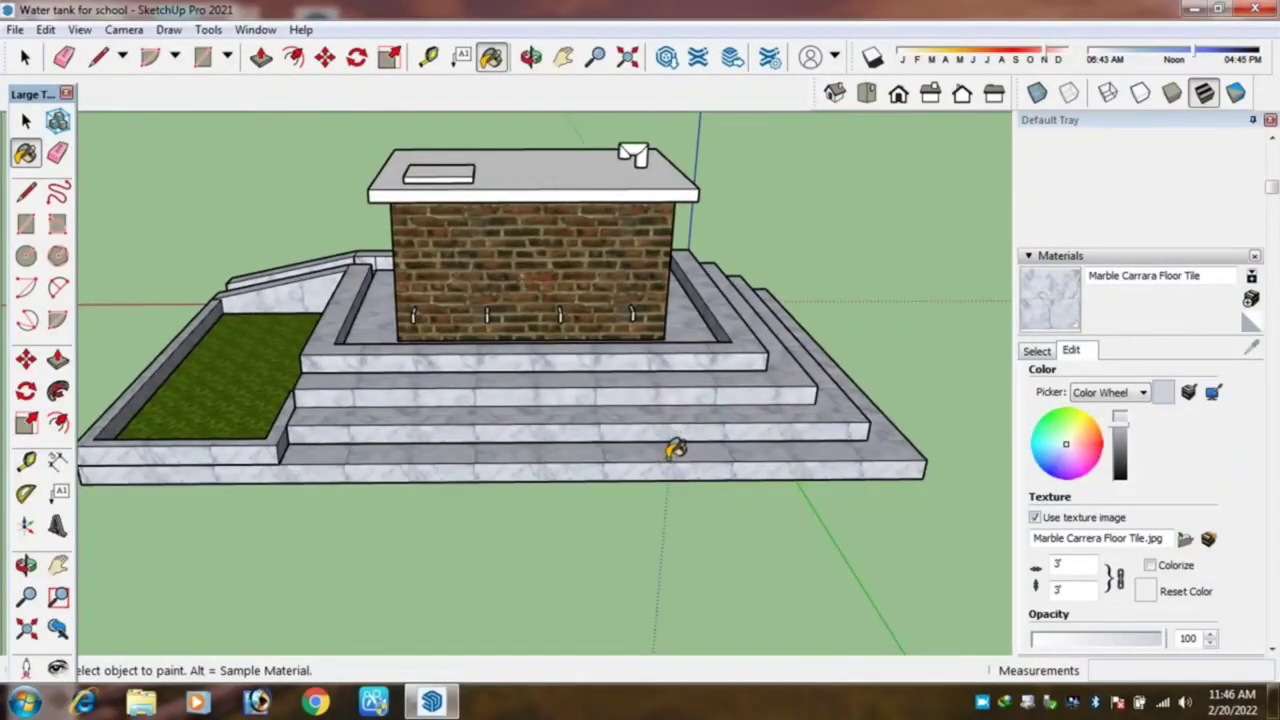
mouse_move(591, 477)
middle_mouse_down()
mouse_move(737, 466)
mouse_move(821, 477)
middle_mouse_up()
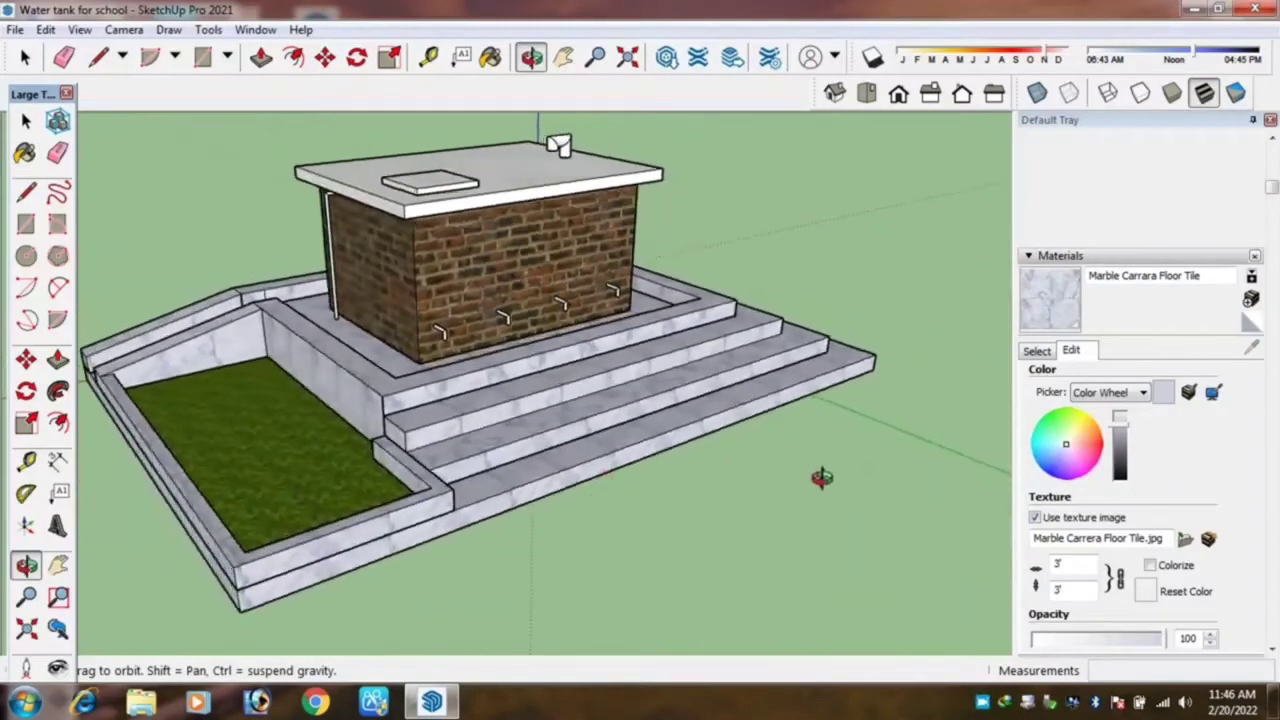
scroll(523, 391, "up", 3)
scroll(471, 434, "down", 3)
middle_click_drag(480, 437, 608, 430)
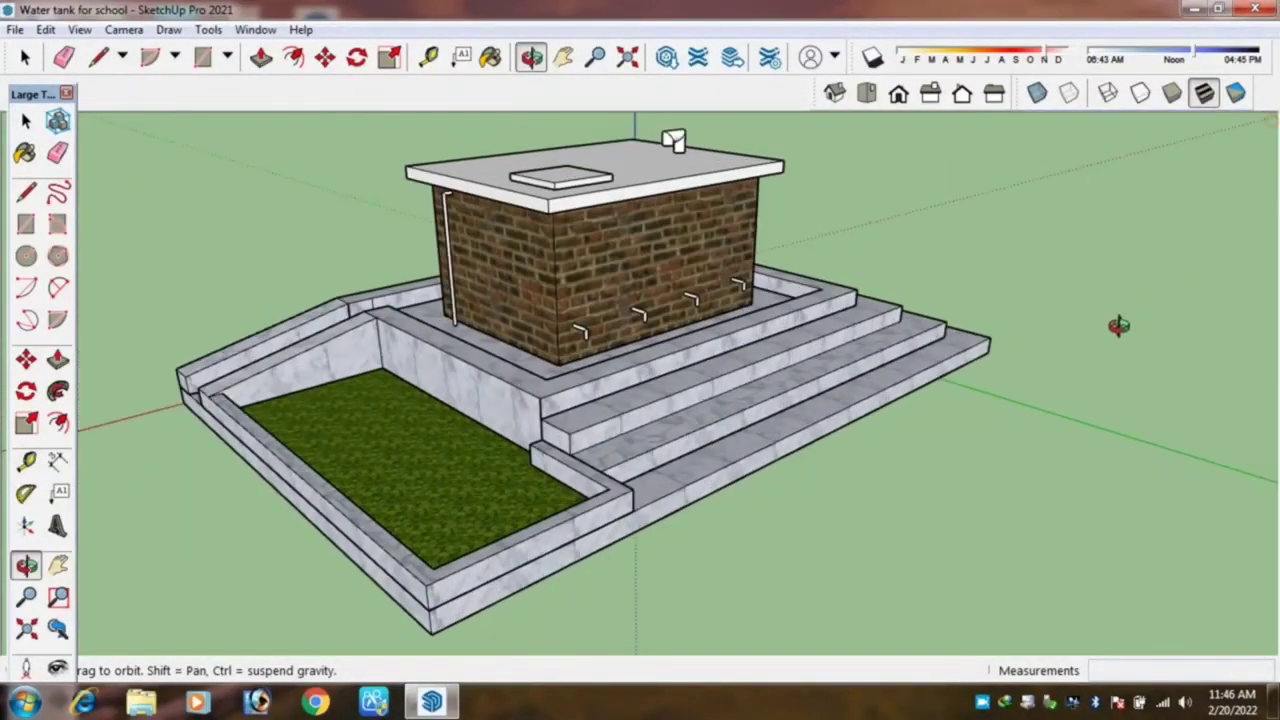
mouse_move(1120, 323)
middle_mouse_down()
mouse_move(689, 374)
mouse_move(443, 337)
mouse_move(463, 268)
mouse_move(460, 390)
mouse_move(710, 228)
mouse_move(946, 538)
middle_mouse_up()
scroll(710, 228, "down", 5)
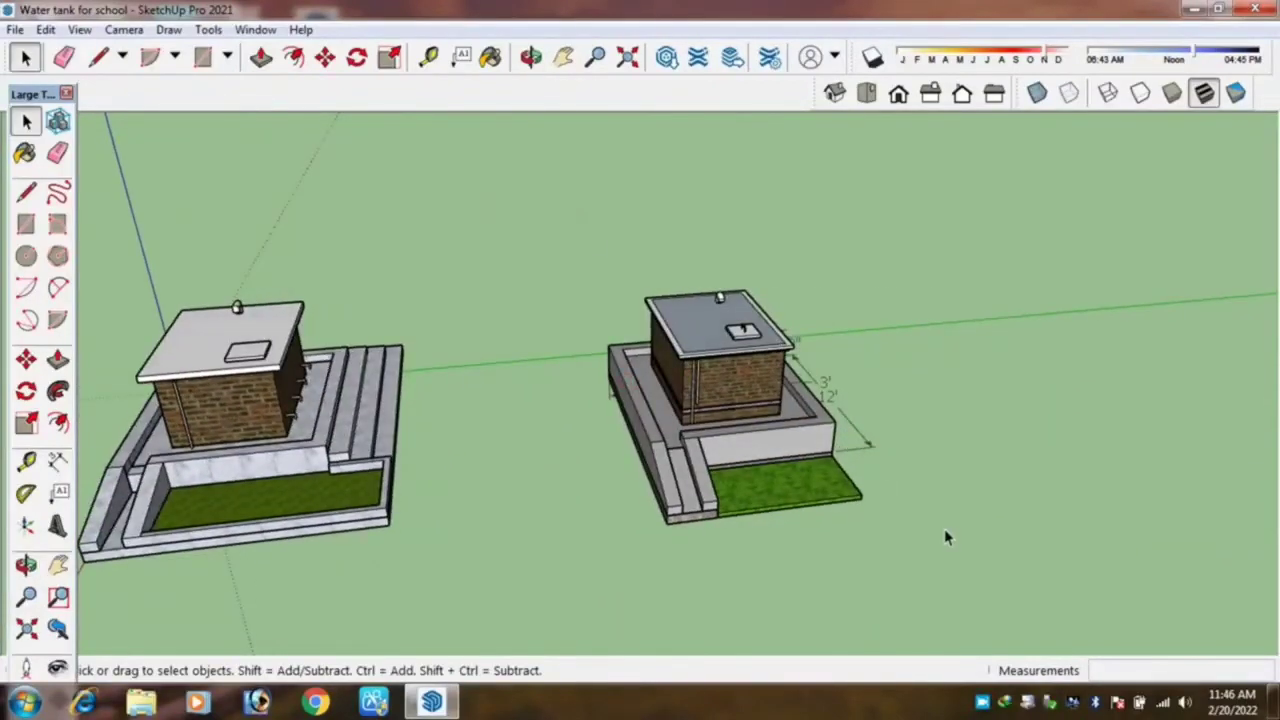
Box-select the second reference building on the right and delete it.
left_click_drag(945, 528, 556, 207)
key("Delete")
mouse_move(569, 209)
middle_mouse_down()
mouse_move(671, 363)
mouse_move(603, 409)
mouse_move(306, 346)
middle_mouse_up()
scroll(532, 267, "up", 3)
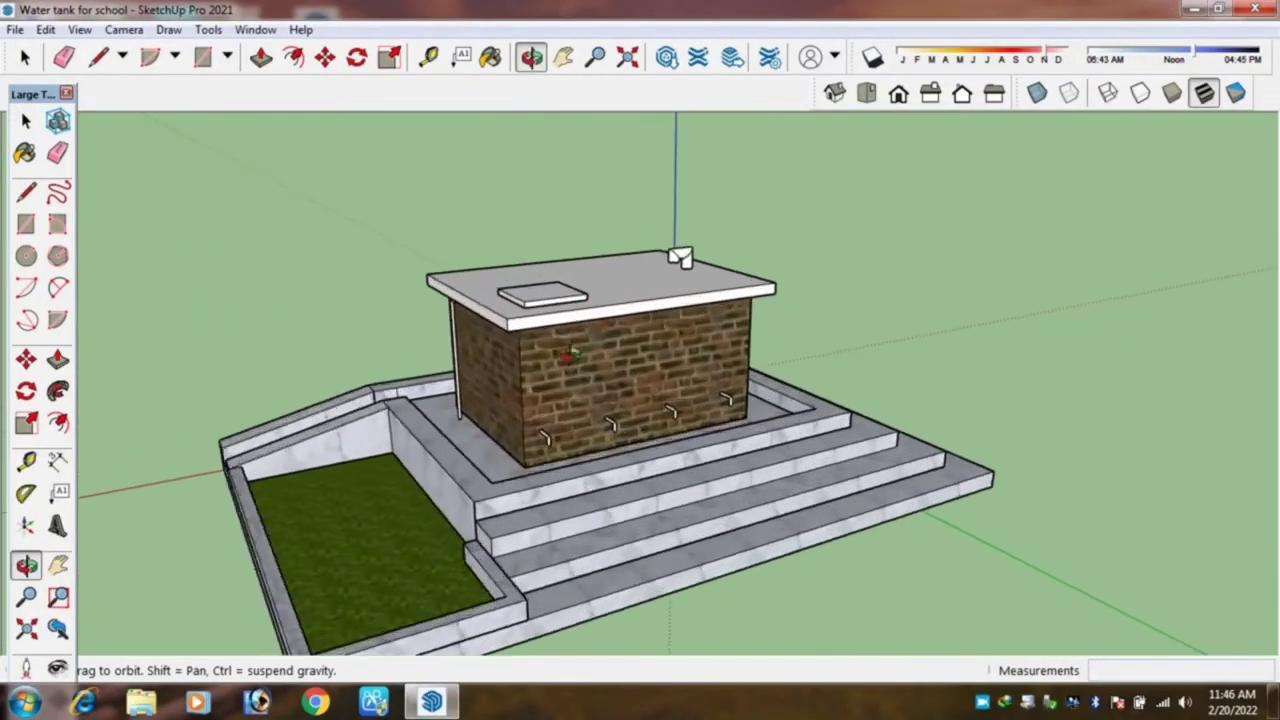
scroll(492, 362, "up", 3)
middle_click_drag(492, 362, 474, 414)
scroll(474, 414, "down", 3)
scroll(457, 443, "down", 2)
scroll(446, 334, "up", 2)
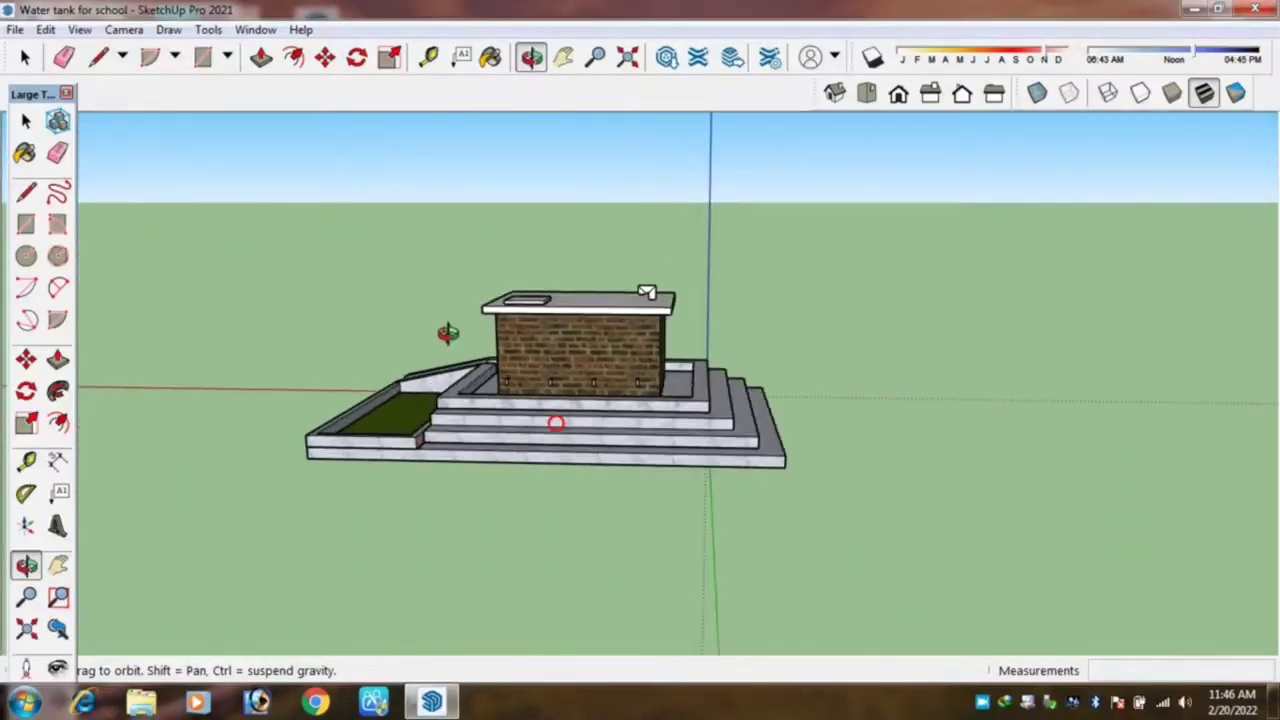
scroll(450, 333, "up", 2)
With the Tape Measure, place a guide 13' in front of the bottom step edge.
key("t")
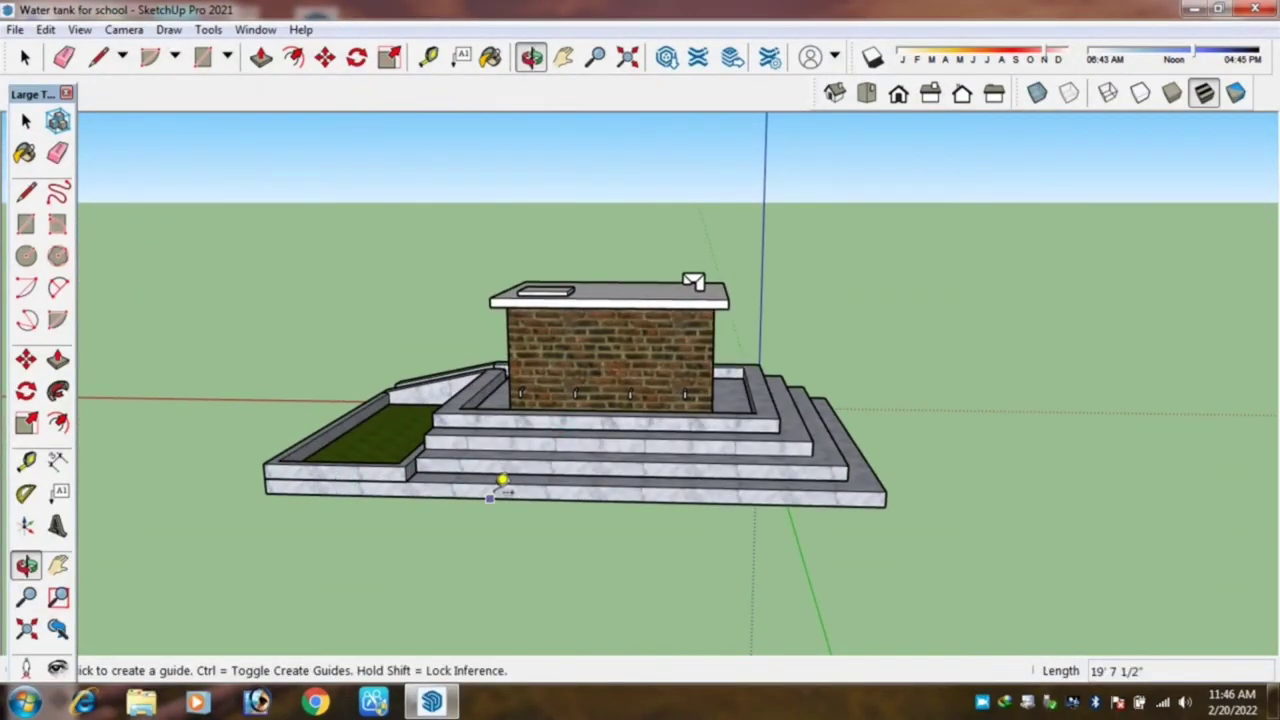
left_click(498, 496)
type("13'")
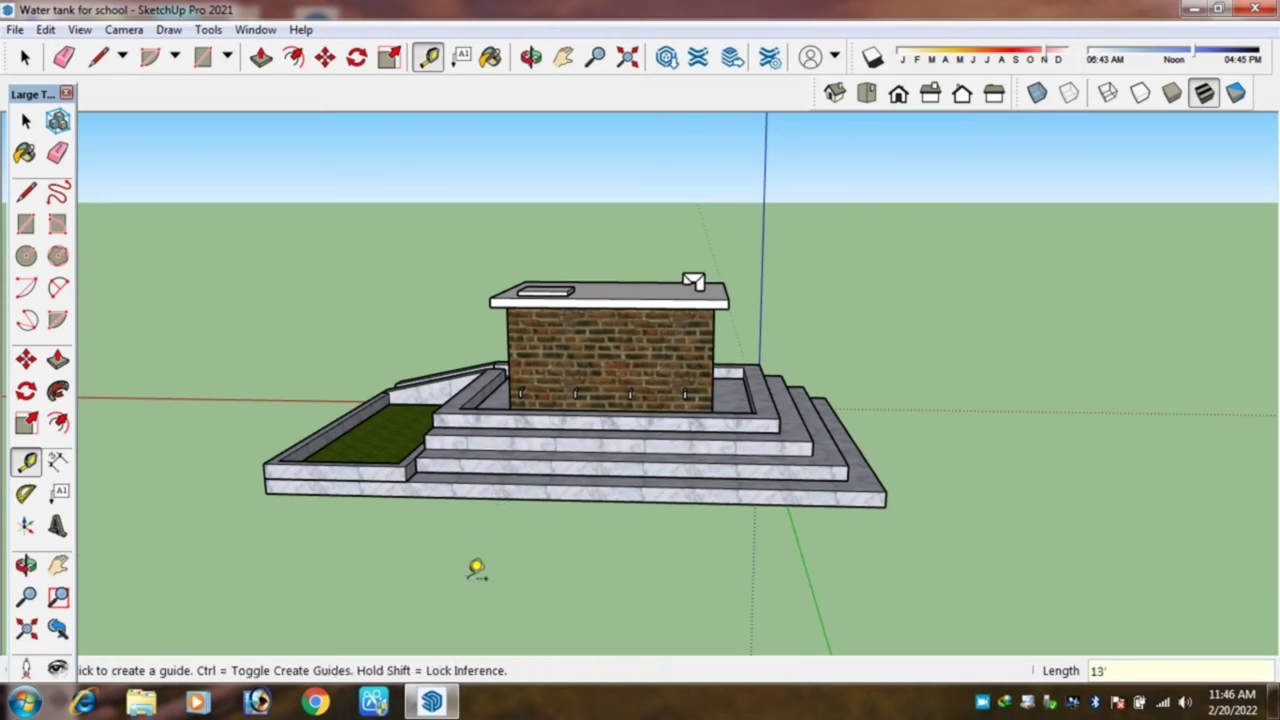
left_click(476, 568)
scroll(476, 568, "down", 2)
scroll(329, 443, "down", 1)
scroll(329, 440, "up", 1)
scroll(329, 437, "up", 2)
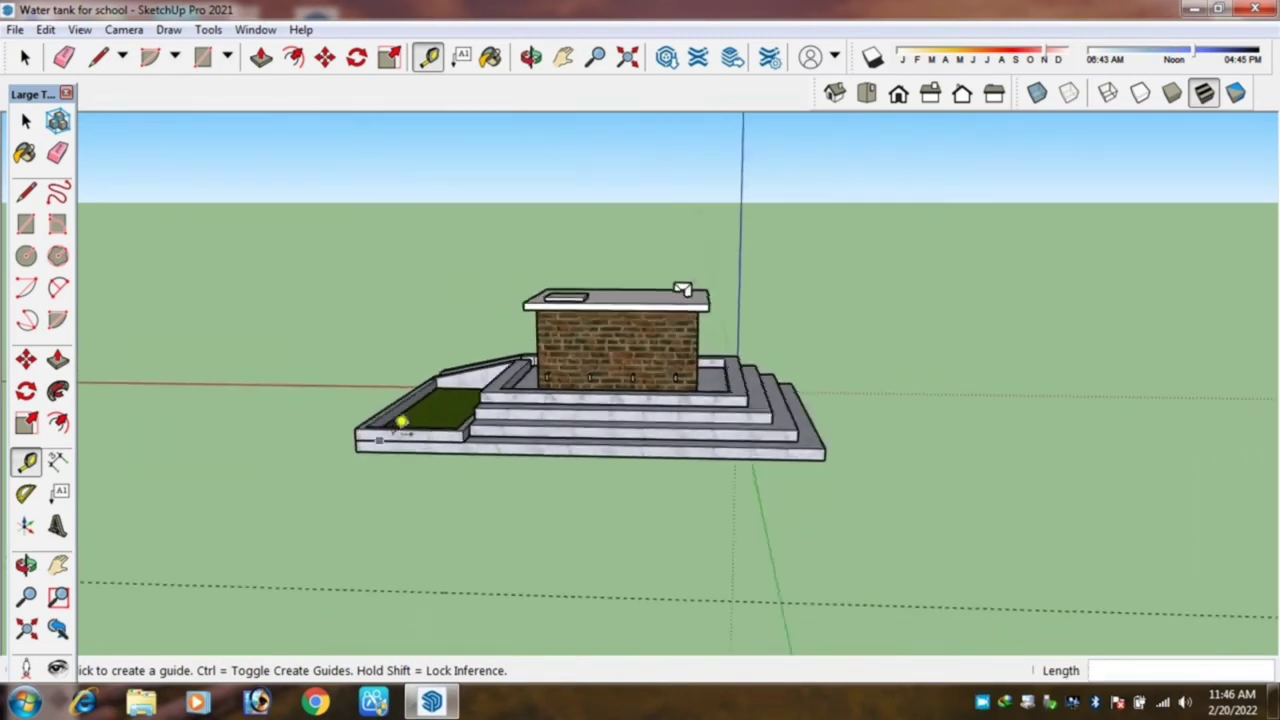
scroll(401, 421, "down", 2)
mouse_move(420, 429)
middle_mouse_down()
mouse_move(617, 526)
mouse_move(511, 539)
mouse_move(374, 529)
mouse_move(575, 500)
middle_mouse_up()
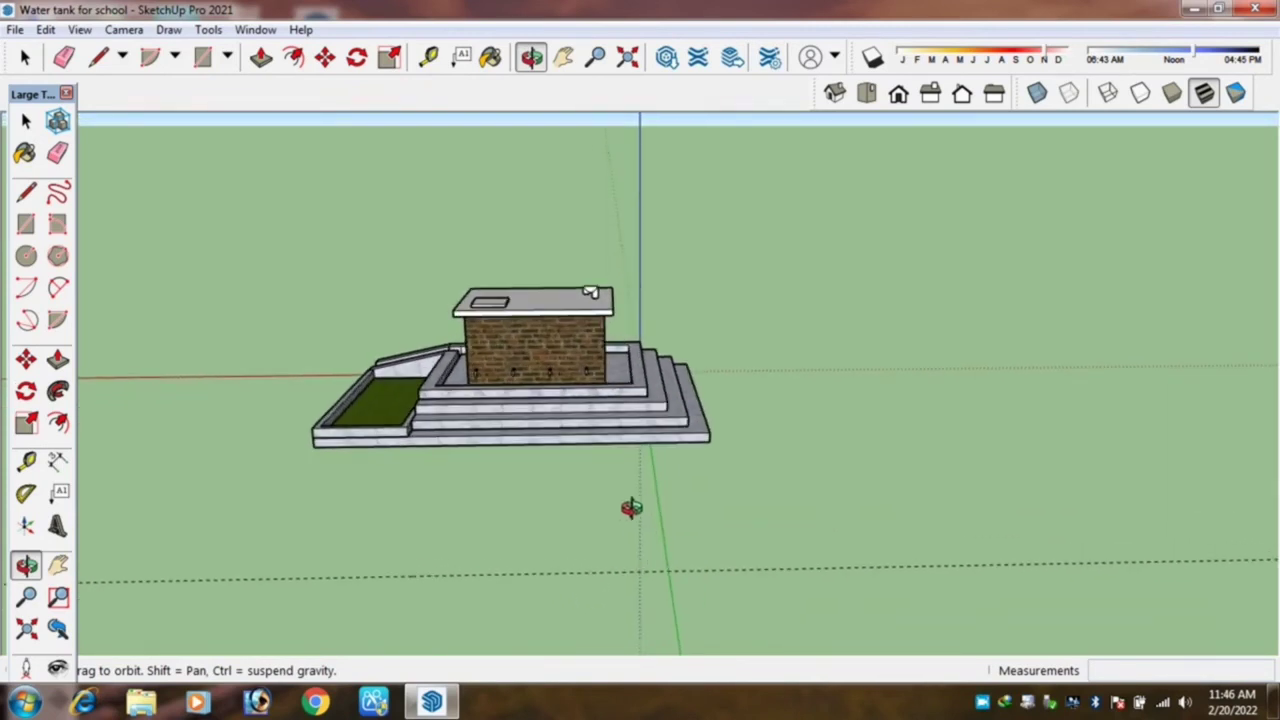
mouse_move(267, 428)
middle_mouse_down()
mouse_move(314, 449)
mouse_move(400, 525)
middle_mouse_up()
scroll(371, 506, "up", 2)
key("t")
scroll(394, 528, "down", 3)
key("o")
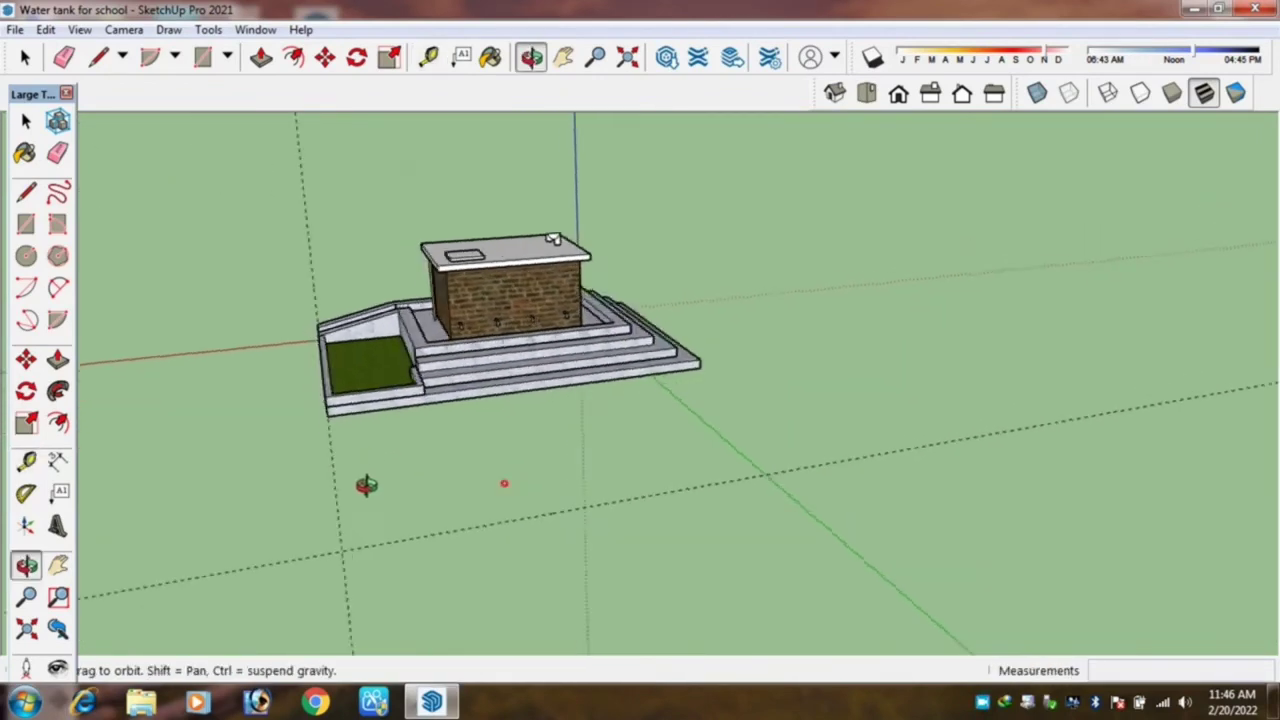
left_click_drag(366, 485, 83, 510)
mouse_move(557, 353)
left_mouse_down()
mouse_move(246, 223)
mouse_move(269, 389)
mouse_move(243, 434)
left_mouse_up()
scroll(327, 373, "up", 2)
scroll(327, 373, "up", 1)
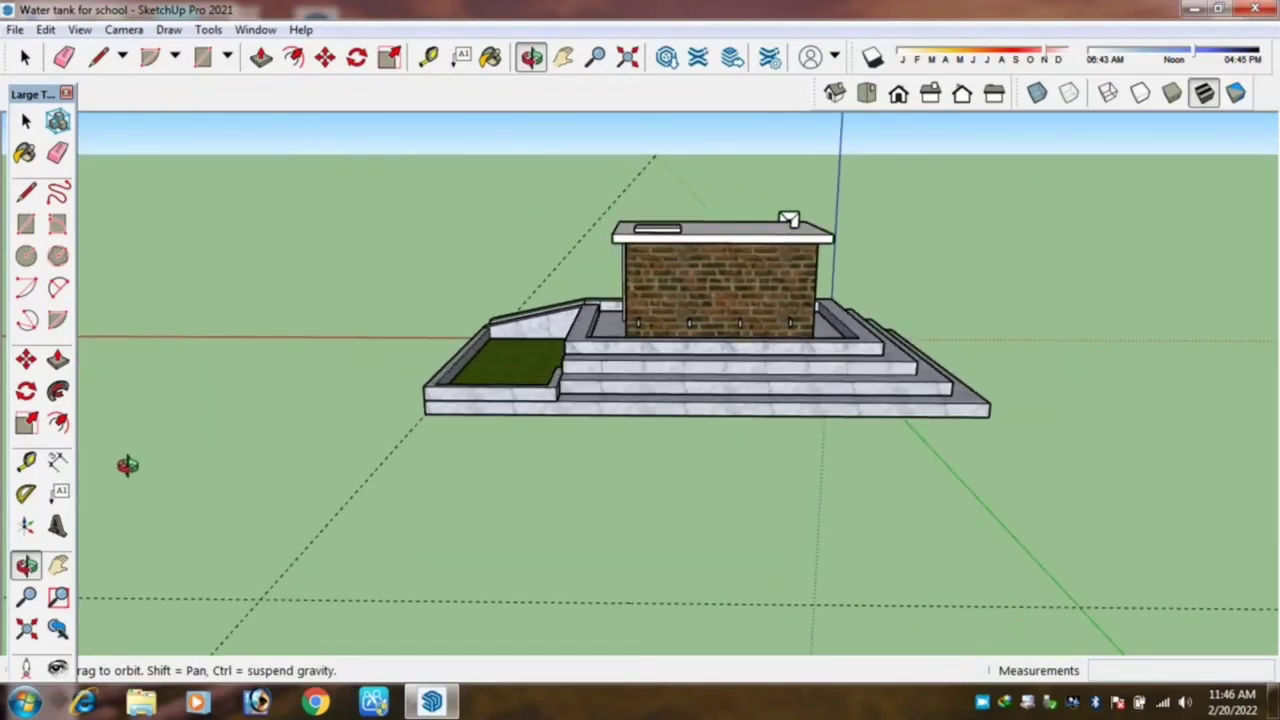
Position the camera on the ground in front of the model and turn to face the tank.
left_click(26, 670)
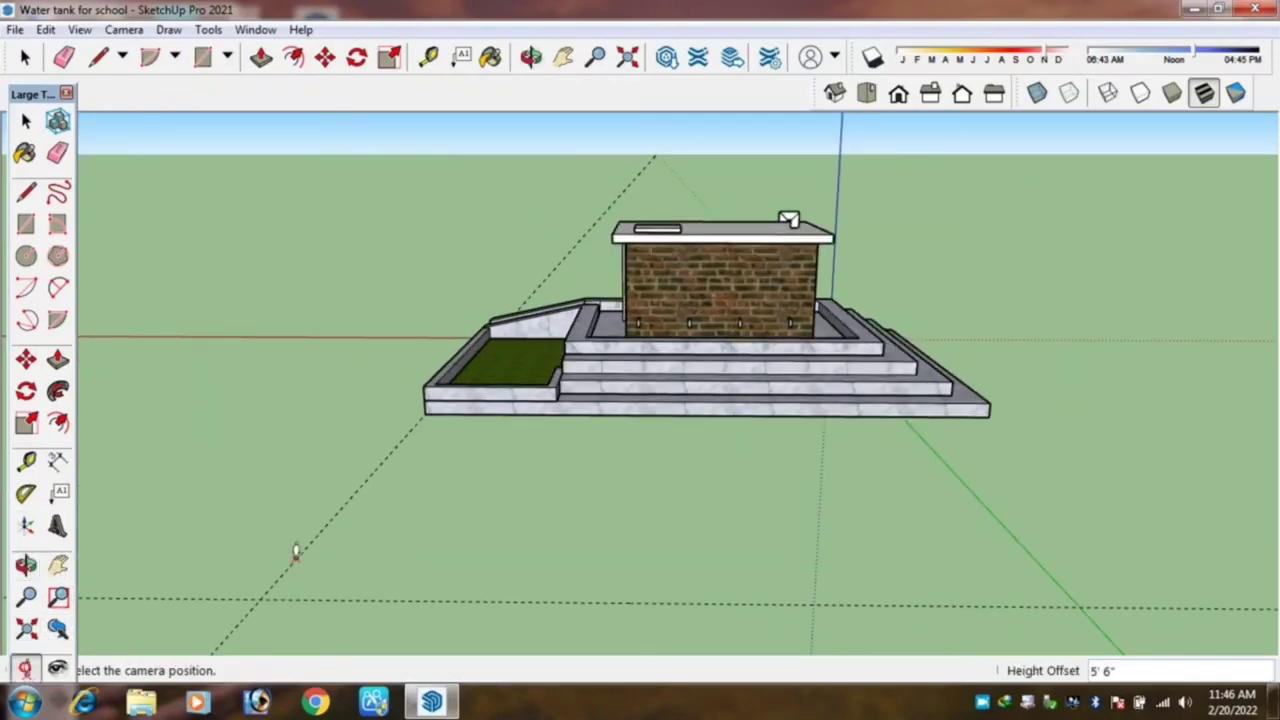
left_click(262, 596)
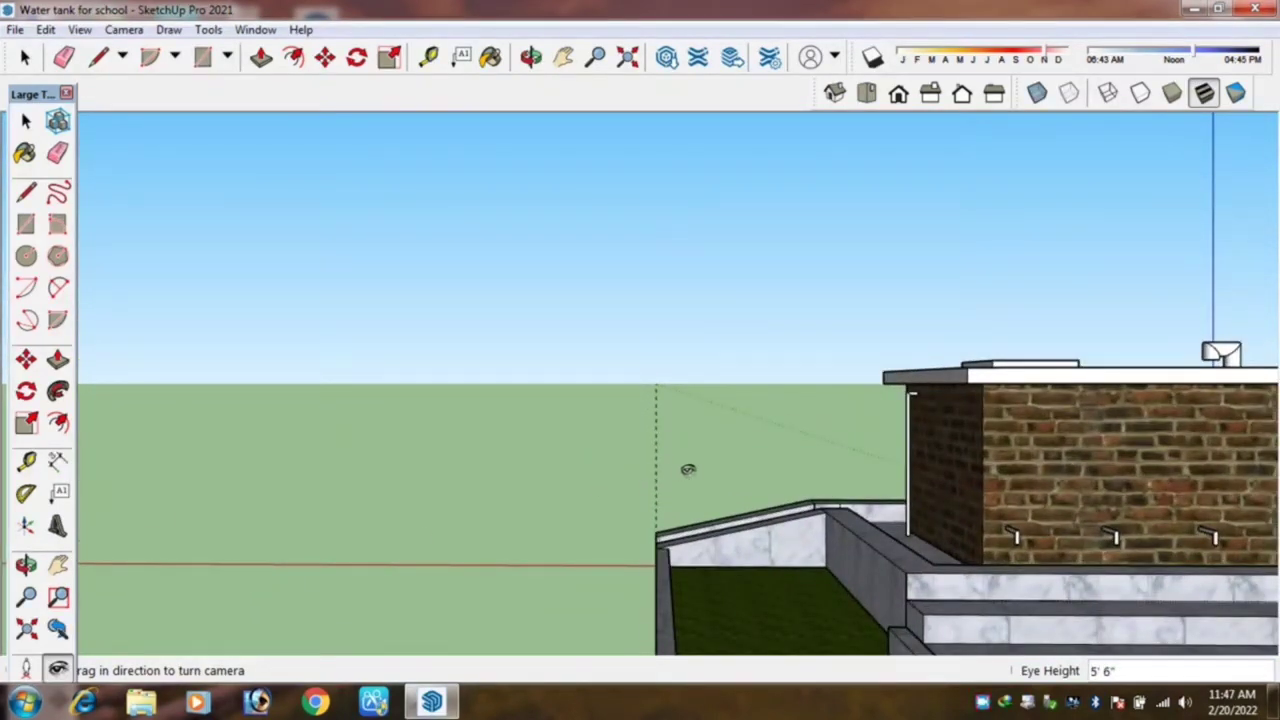
left_click_drag(701, 470, 958, 487)
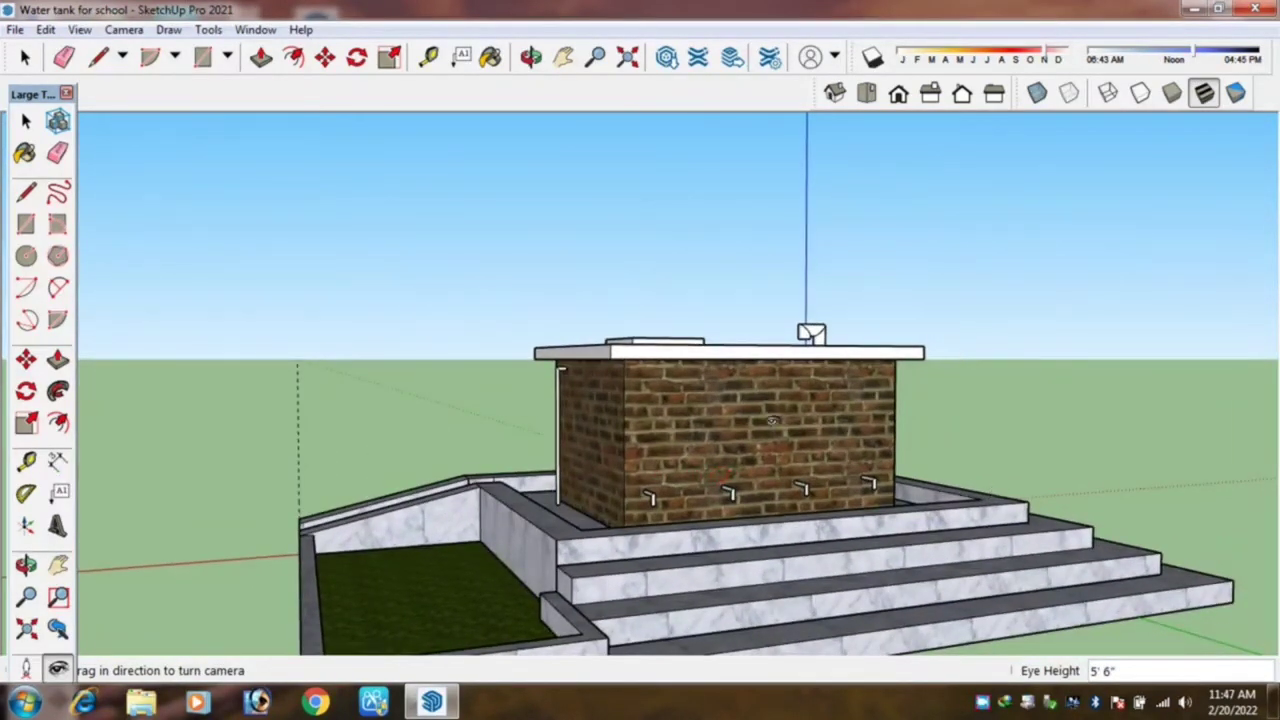
scroll(745, 405, "down", 2)
scroll(640, 340, "down", 2)
scroll(576, 325, "down", 2)
scroll(636, 440, "down", 2)
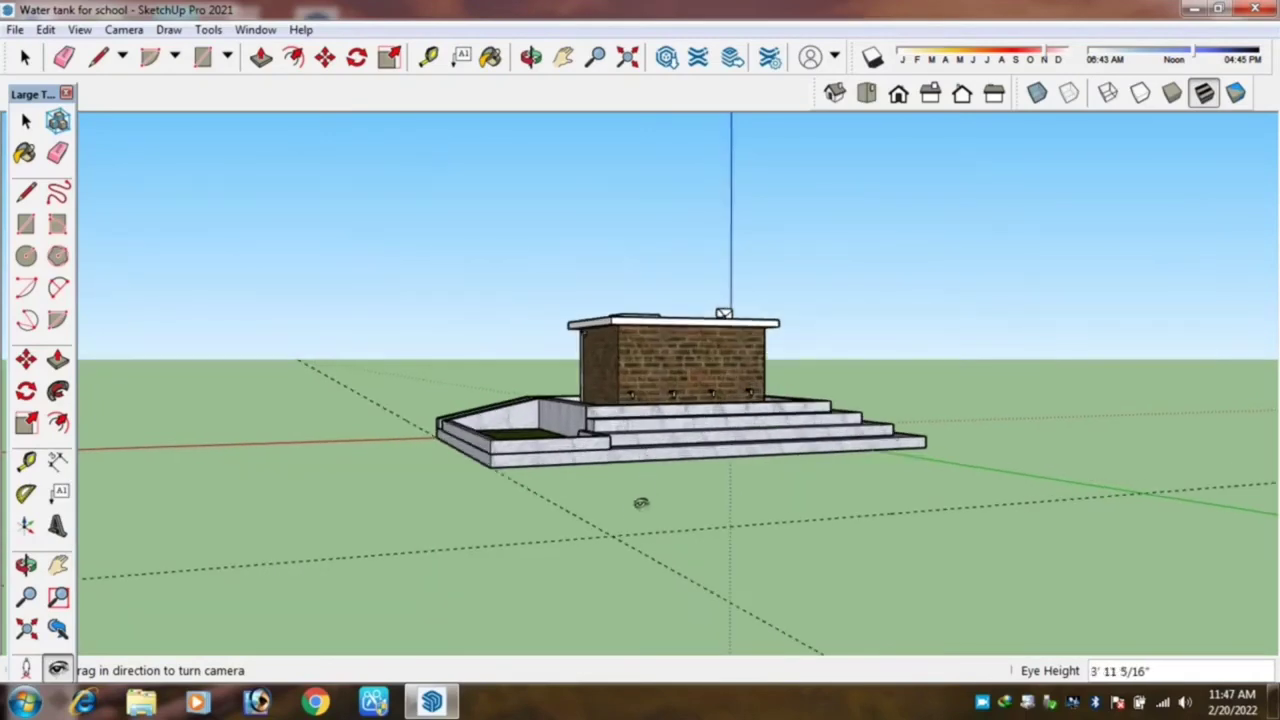
left_click_drag(641, 503, 557, 540)
left_click_drag(753, 420, 691, 443)
scroll(887, 405, "up", 2)
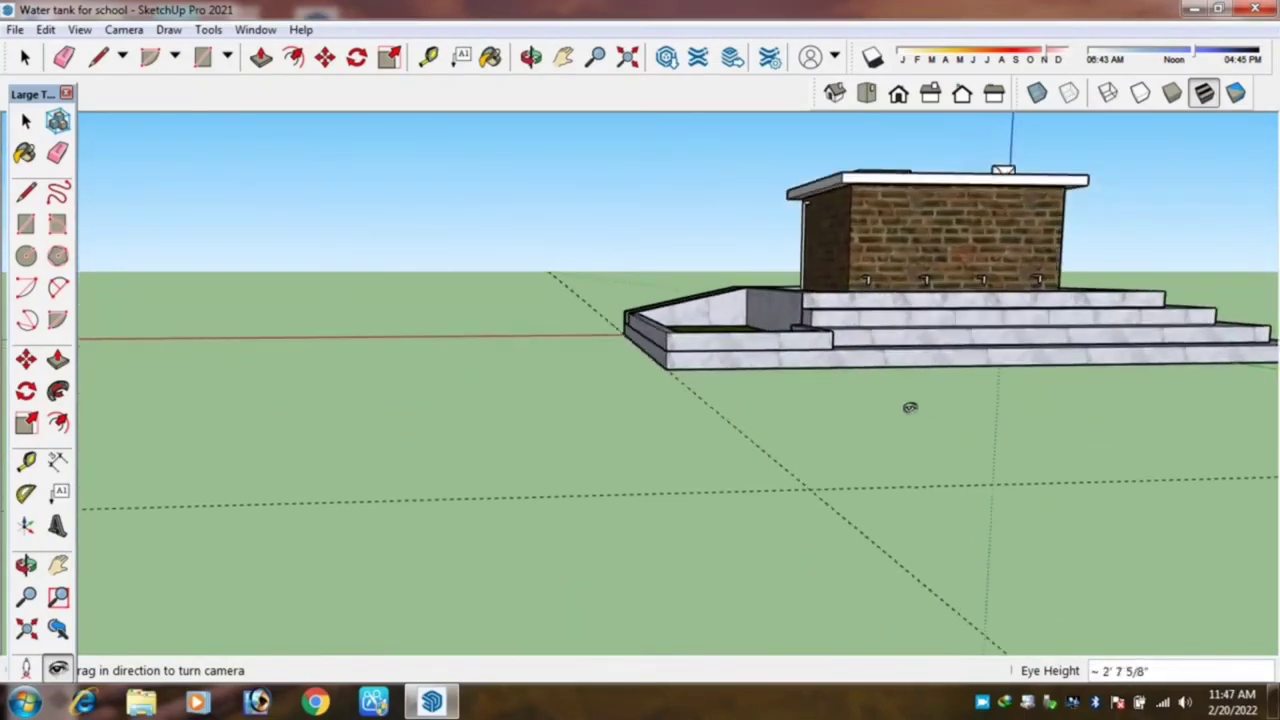
scroll(885, 420, "up", 2)
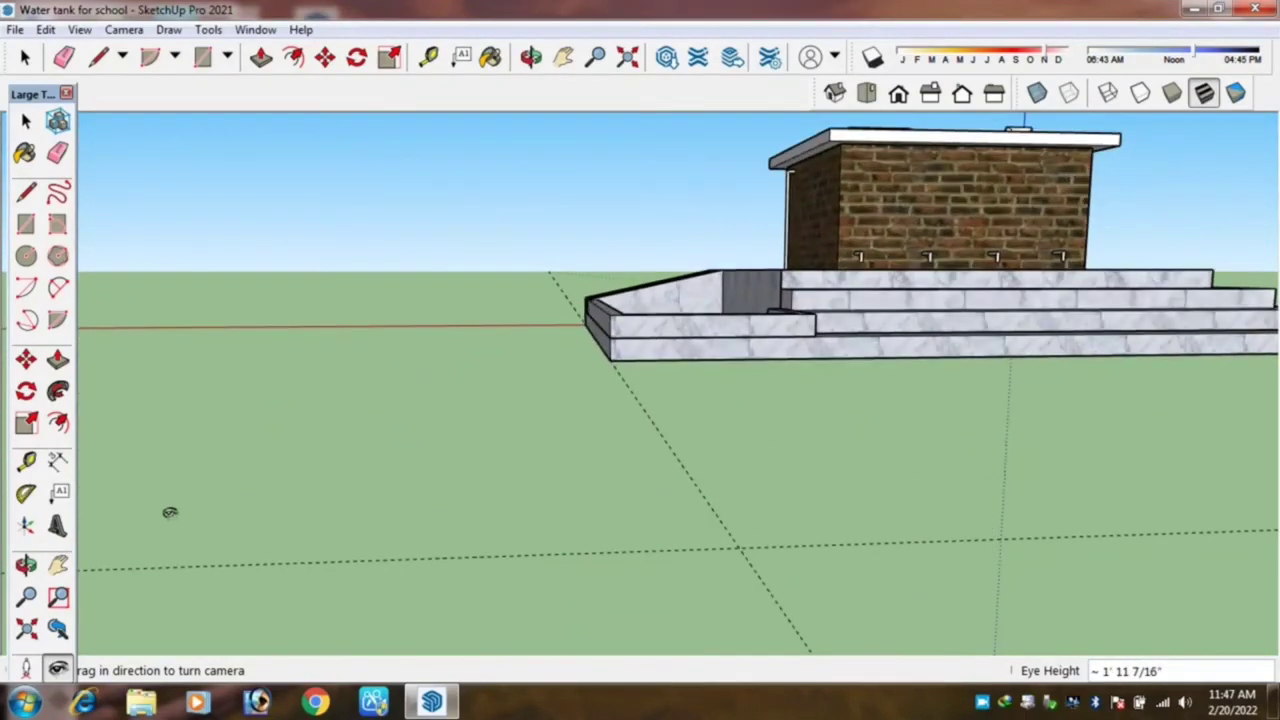
Set the camera eye height to 3' and recentre the tank in view.
left_click(30, 669)
type("3")
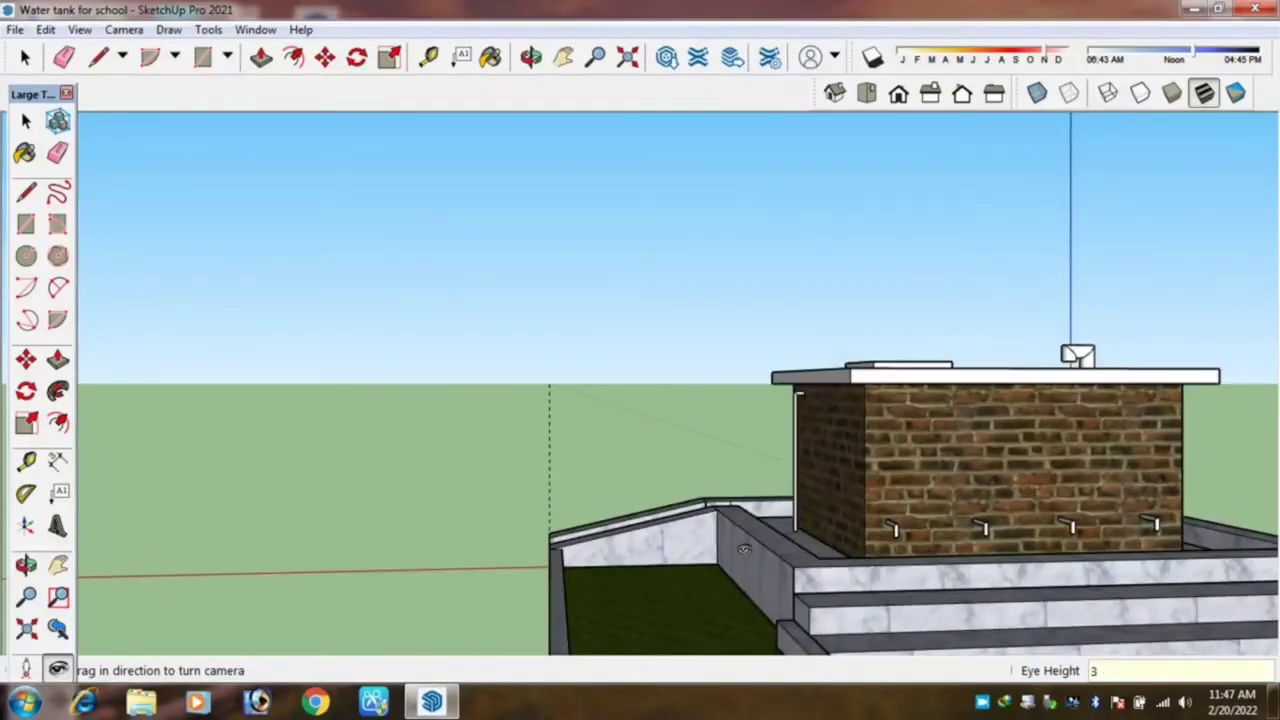
key("Return")
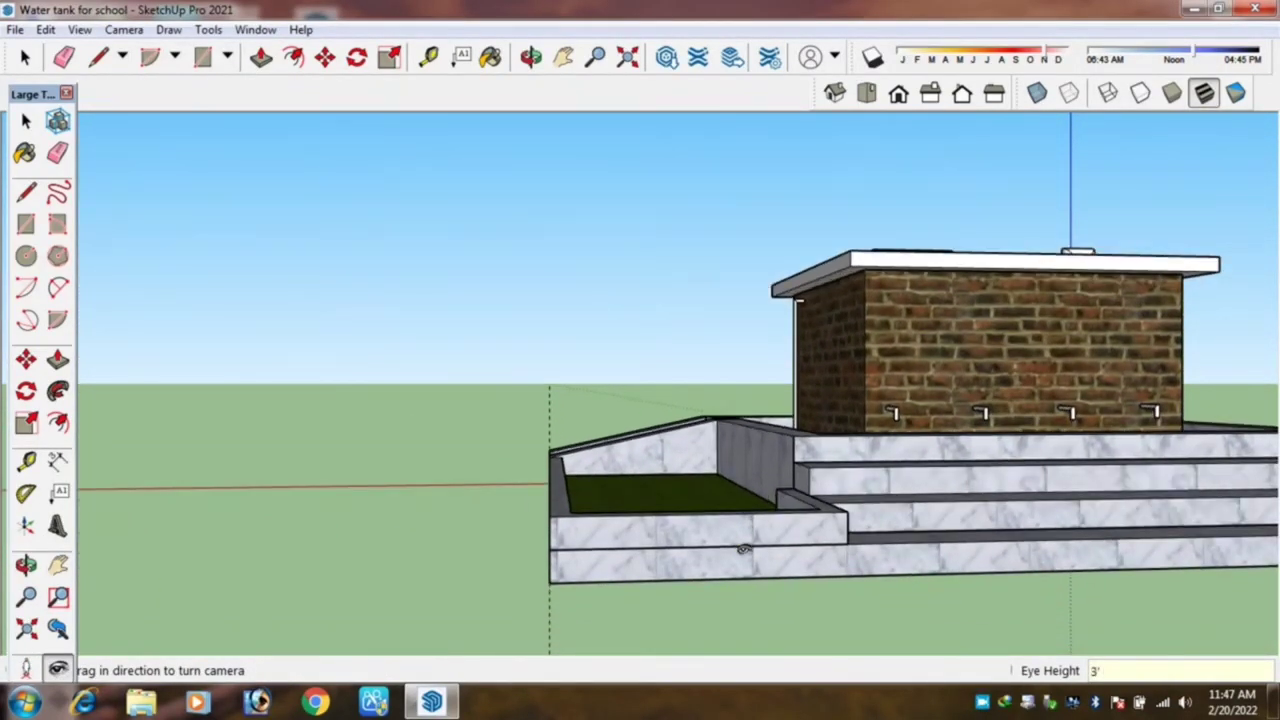
mouse_move(744, 548)
left_mouse_down()
mouse_move(995, 545)
mouse_move(967, 546)
left_mouse_up()
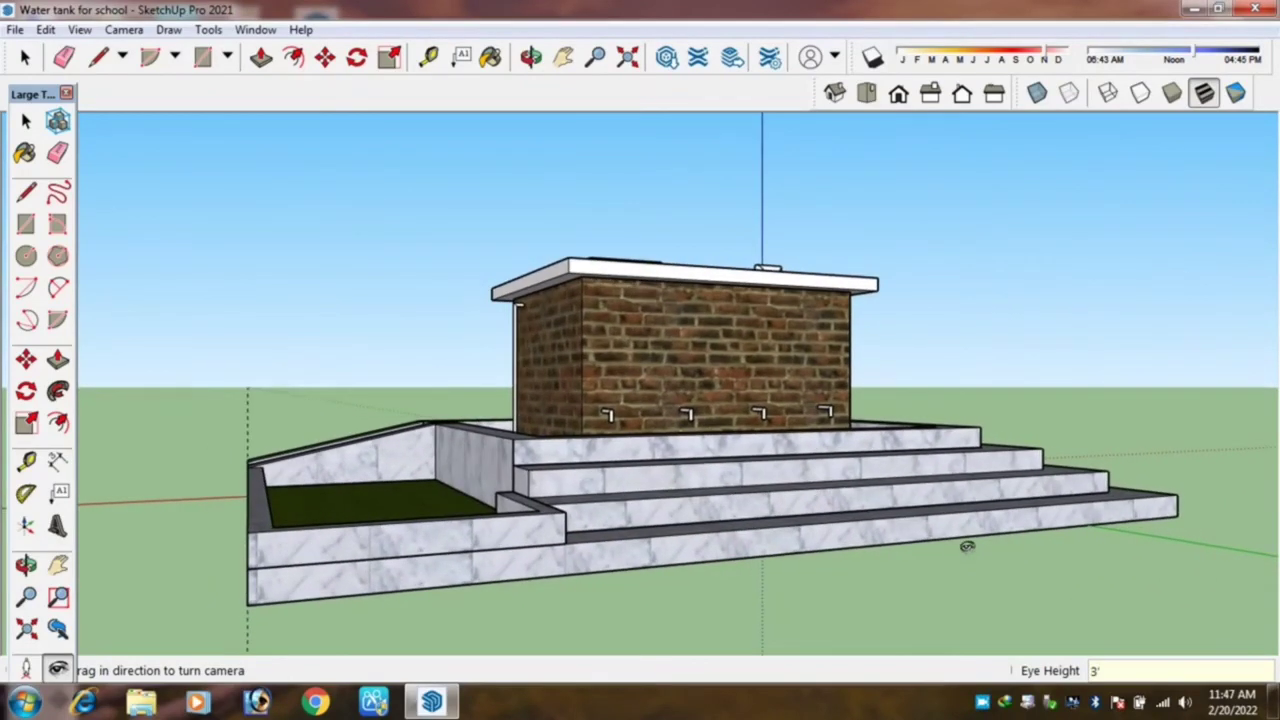
Add Scene 1 from the current view and Scene 2 from the tank's left side.
left_click(78, 30)
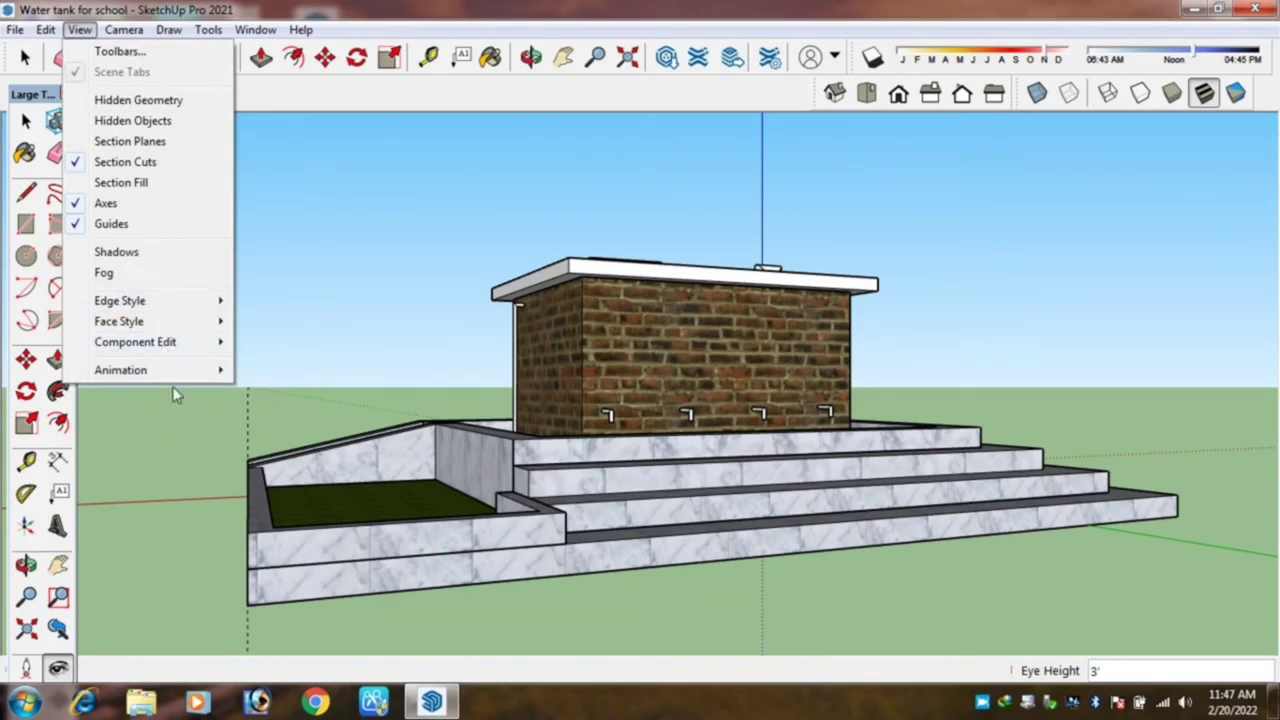
mouse_move(121, 370)
left_click(292, 373)
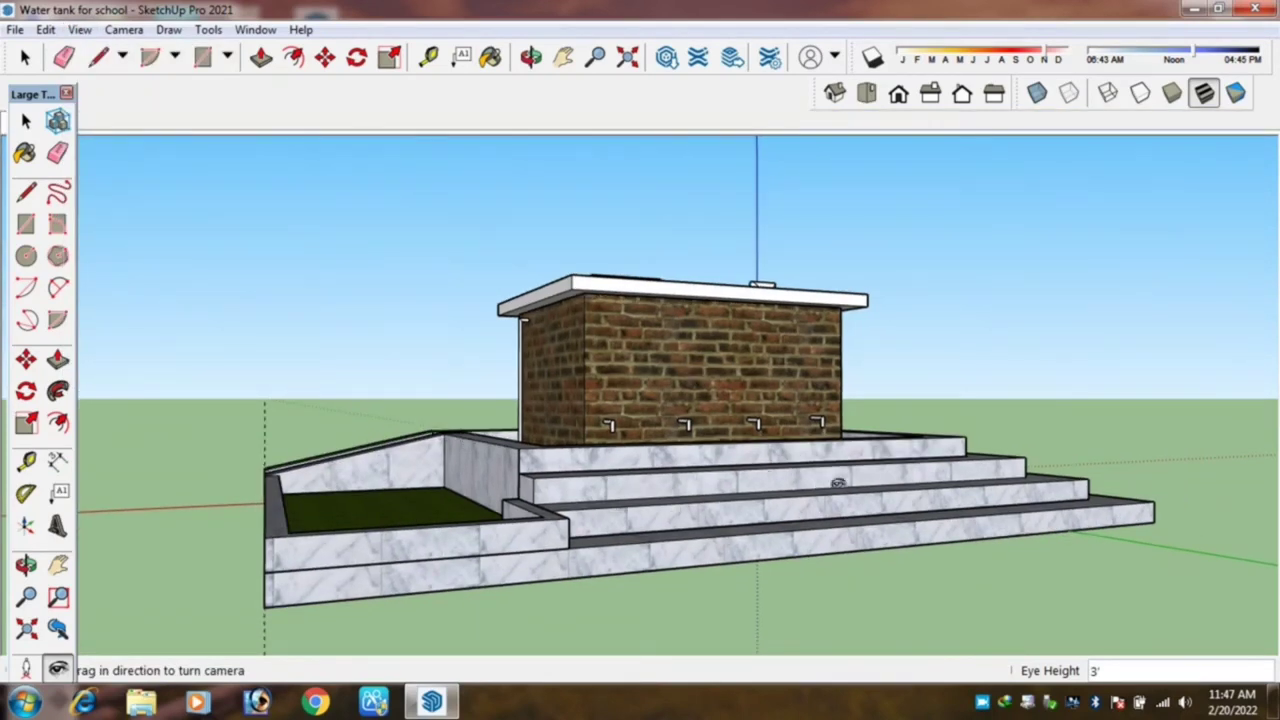
mouse_move(838, 483)
left_mouse_down()
mouse_move(910, 476)
mouse_move(815, 479)
left_mouse_up()
key("o")
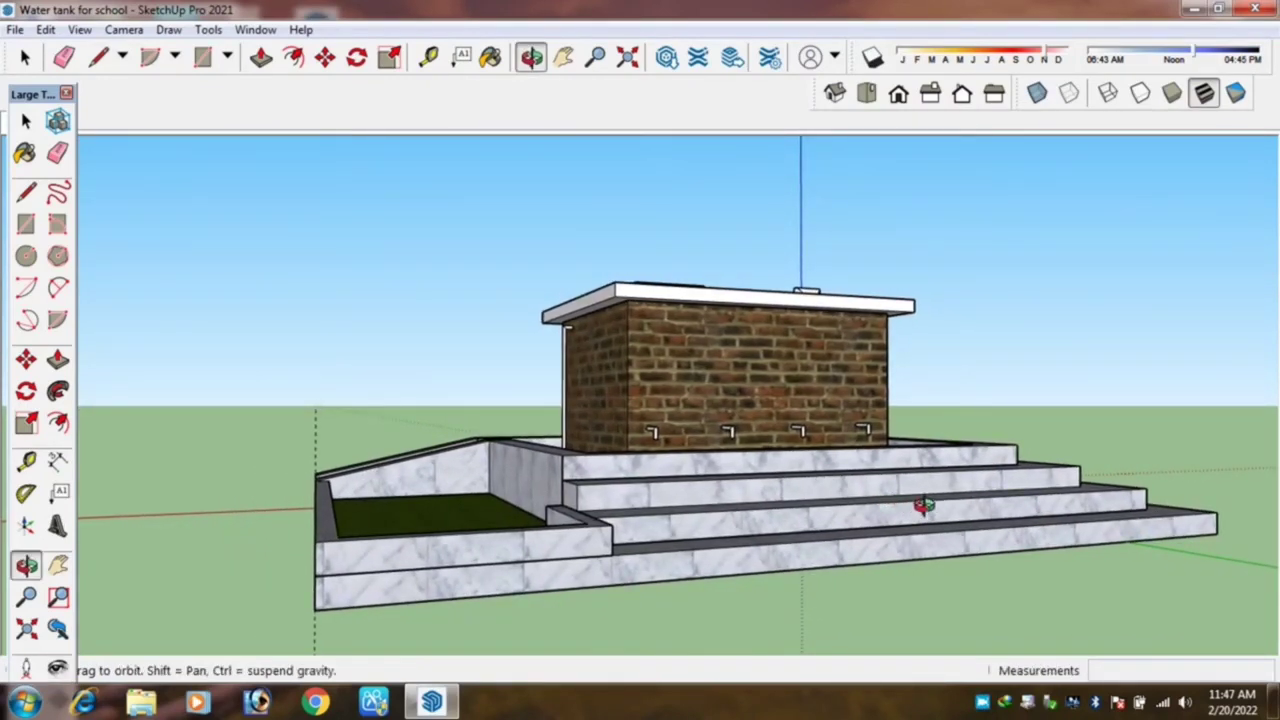
mouse_move(570, 495)
left_mouse_down()
mouse_move(836, 477)
mouse_move(760, 553)
left_mouse_up()
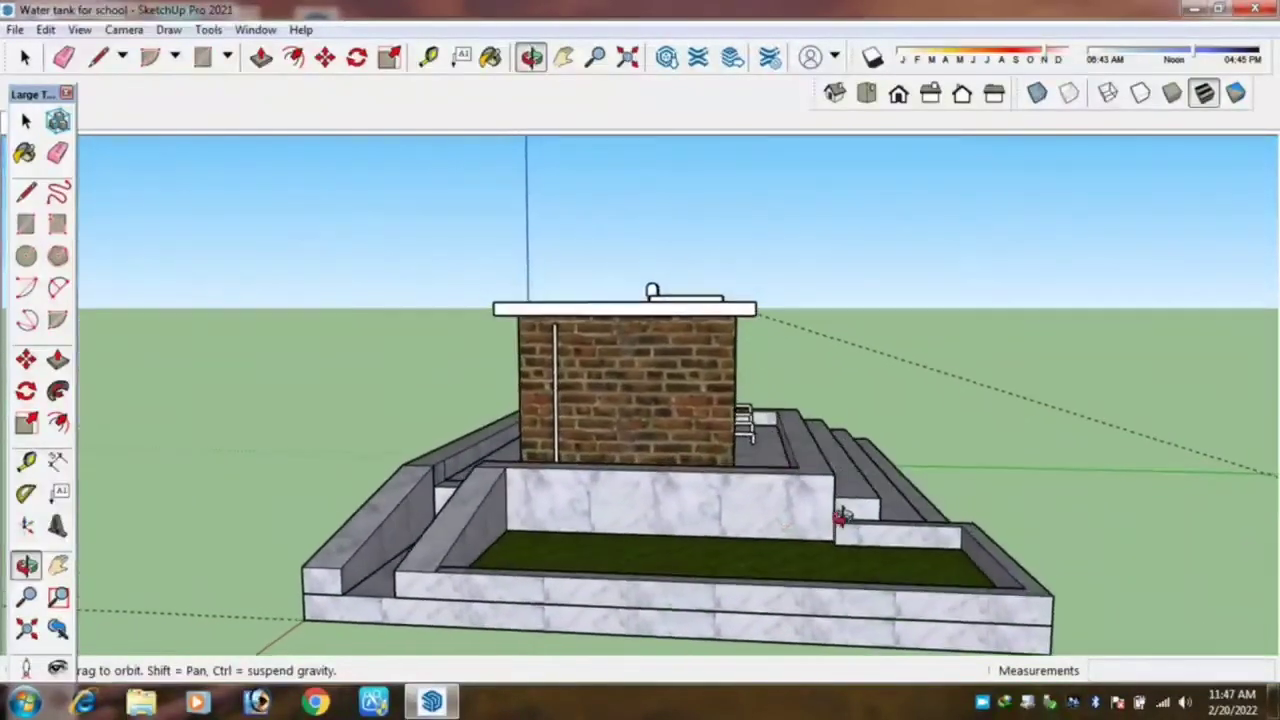
scroll(756, 563, "up", 2)
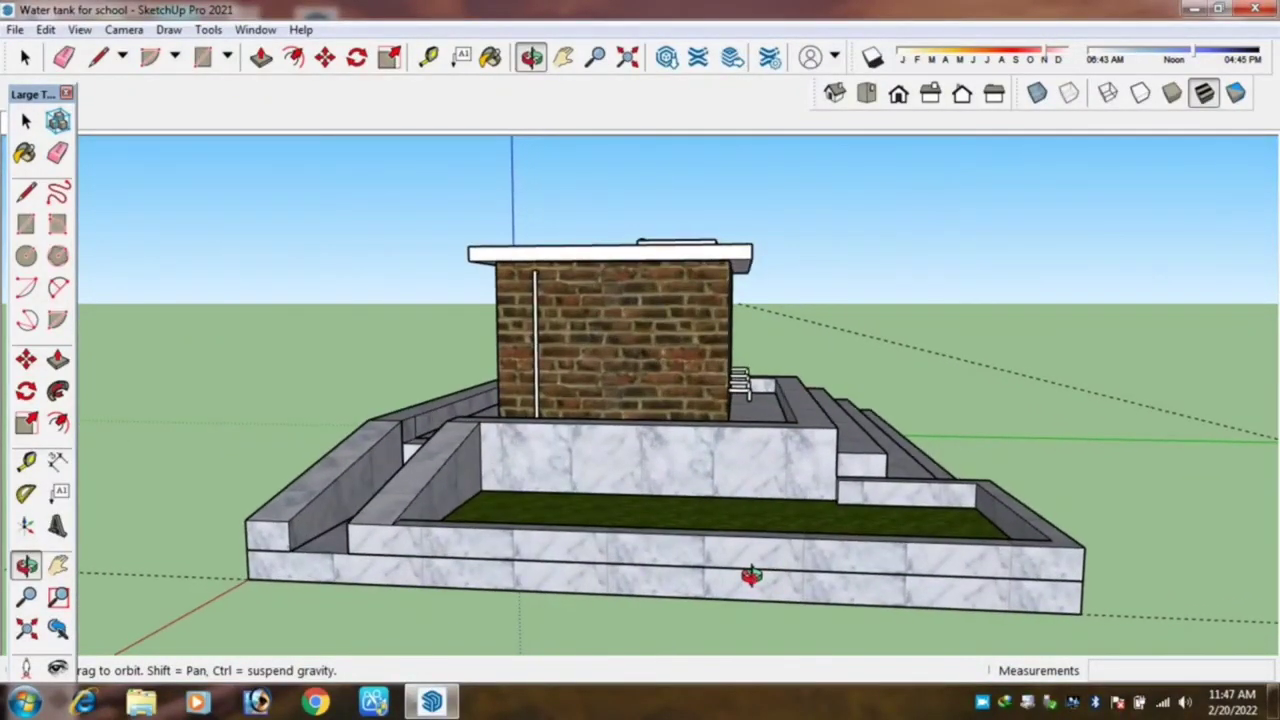
left_click(78, 30)
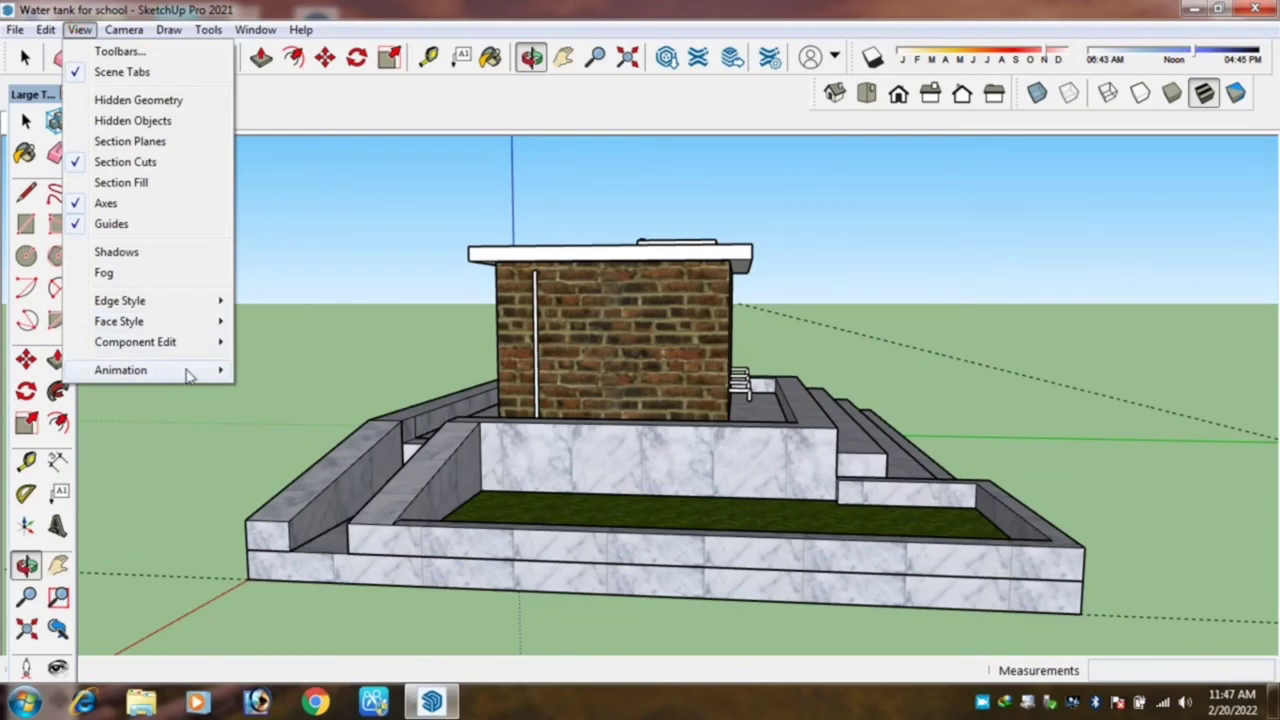
left_click(263, 367)
Add Scene 3 from a new angle and Scene 4 from a front view showing the stairs.
mouse_move(266, 369)
left_mouse_down()
mouse_move(420, 451)
mouse_move(765, 467)
mouse_move(688, 403)
left_mouse_up()
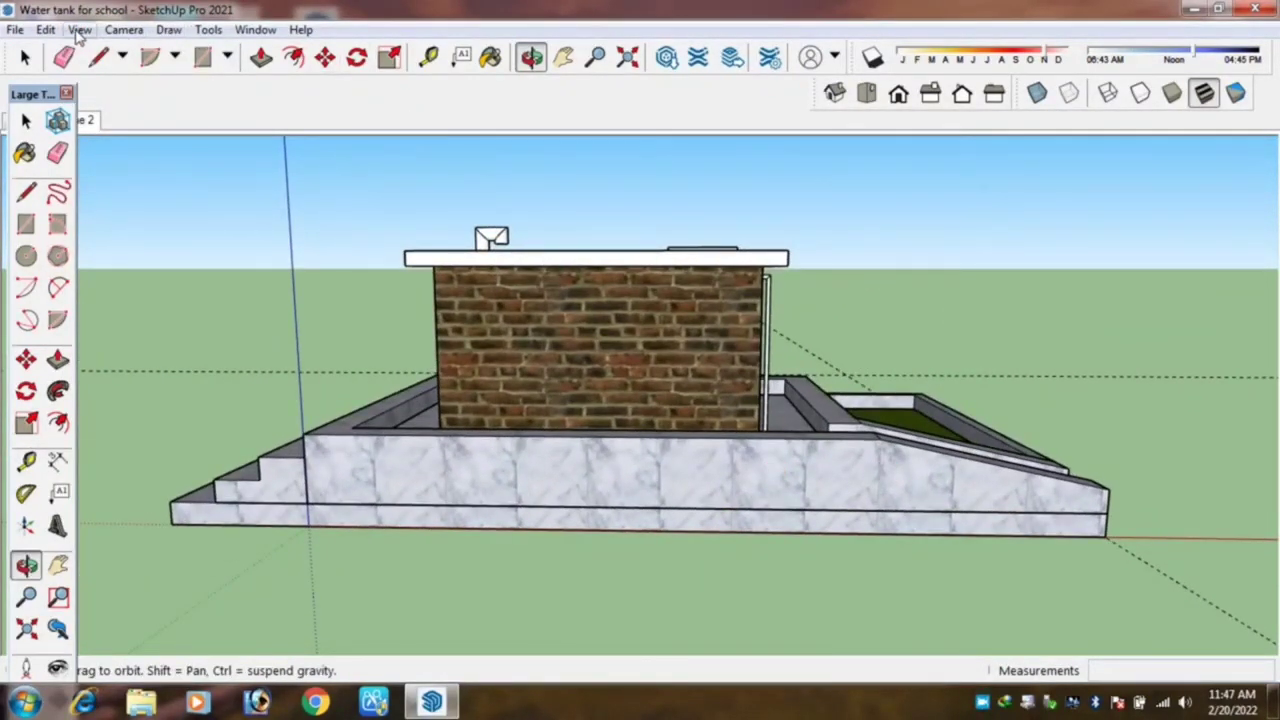
left_click(78, 30)
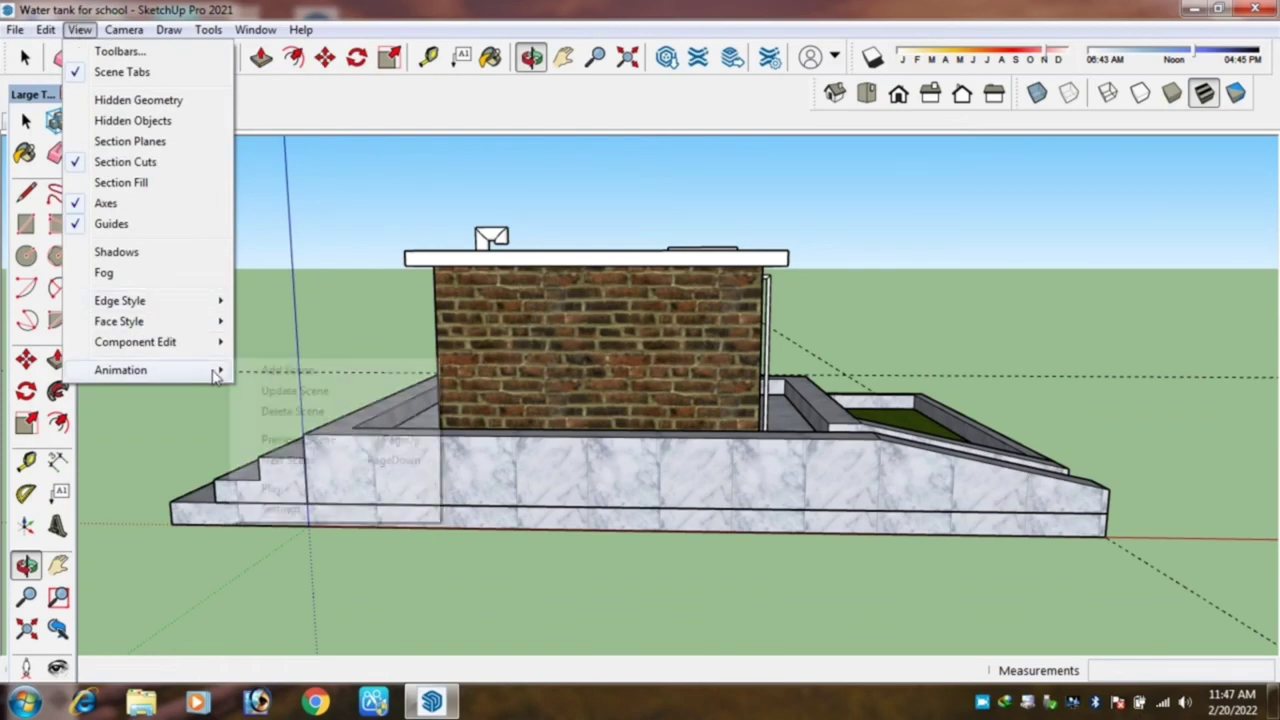
left_click(317, 371)
left_click_drag(704, 446, 843, 417)
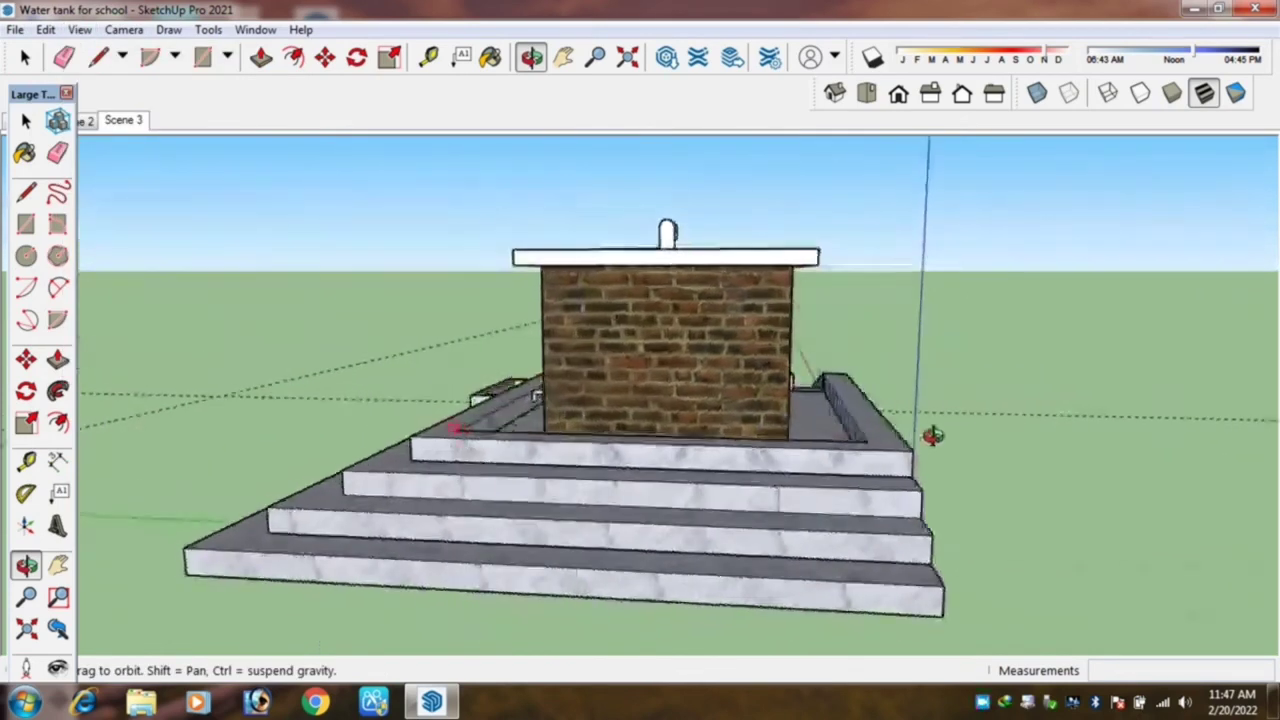
left_click(72, 30)
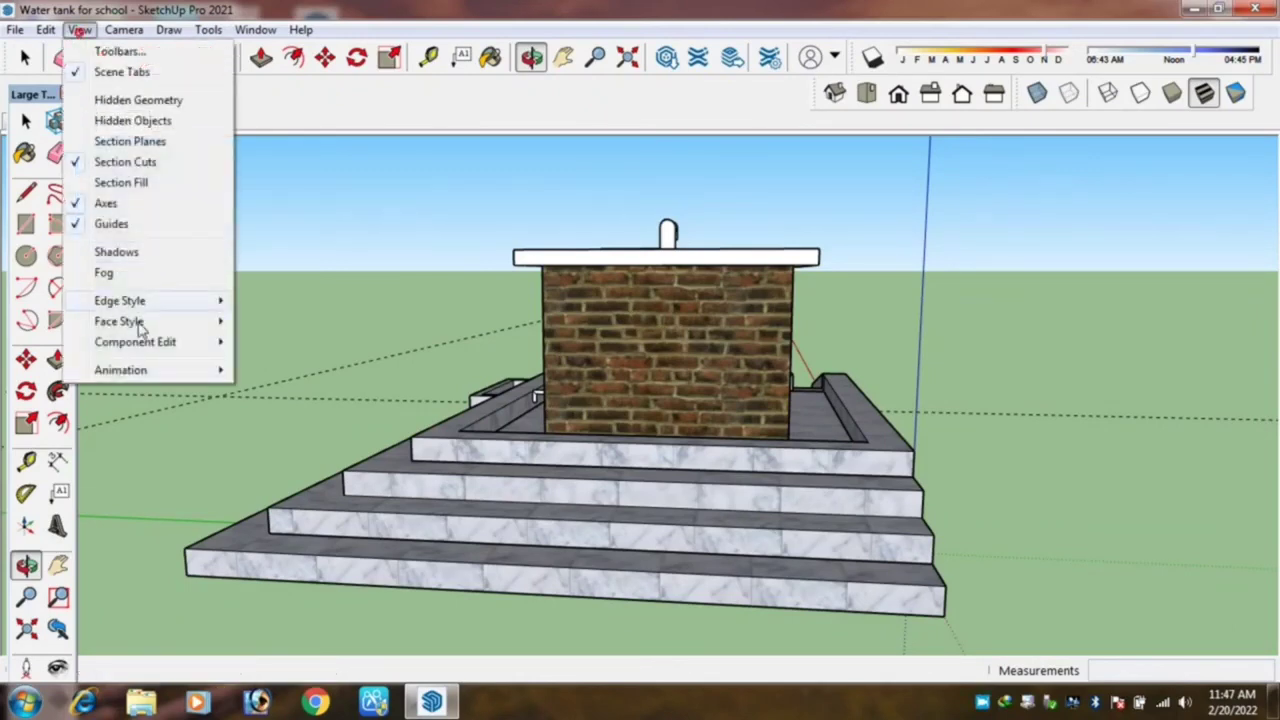
mouse_move(121, 370)
left_click(309, 371)
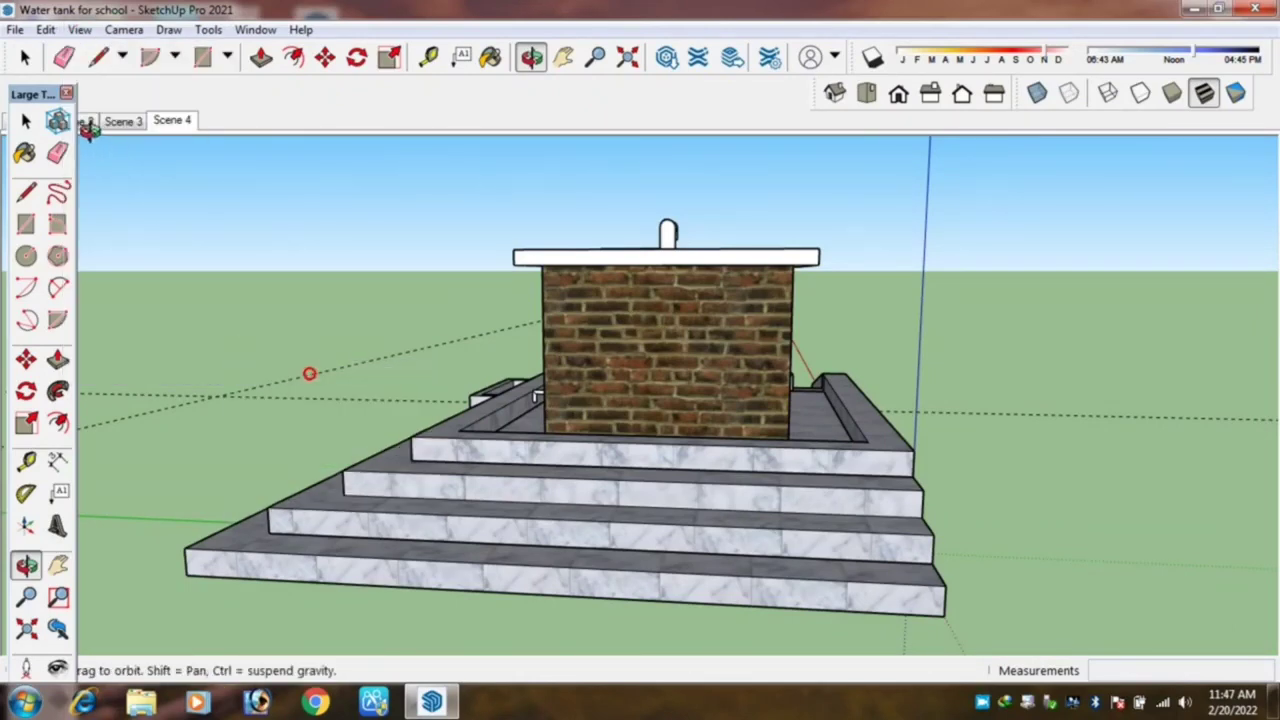
left_click_drag(45, 93, 40, 139)
From the Scene 1 tab, play the animation through all four scenes.
left_click(42, 120)
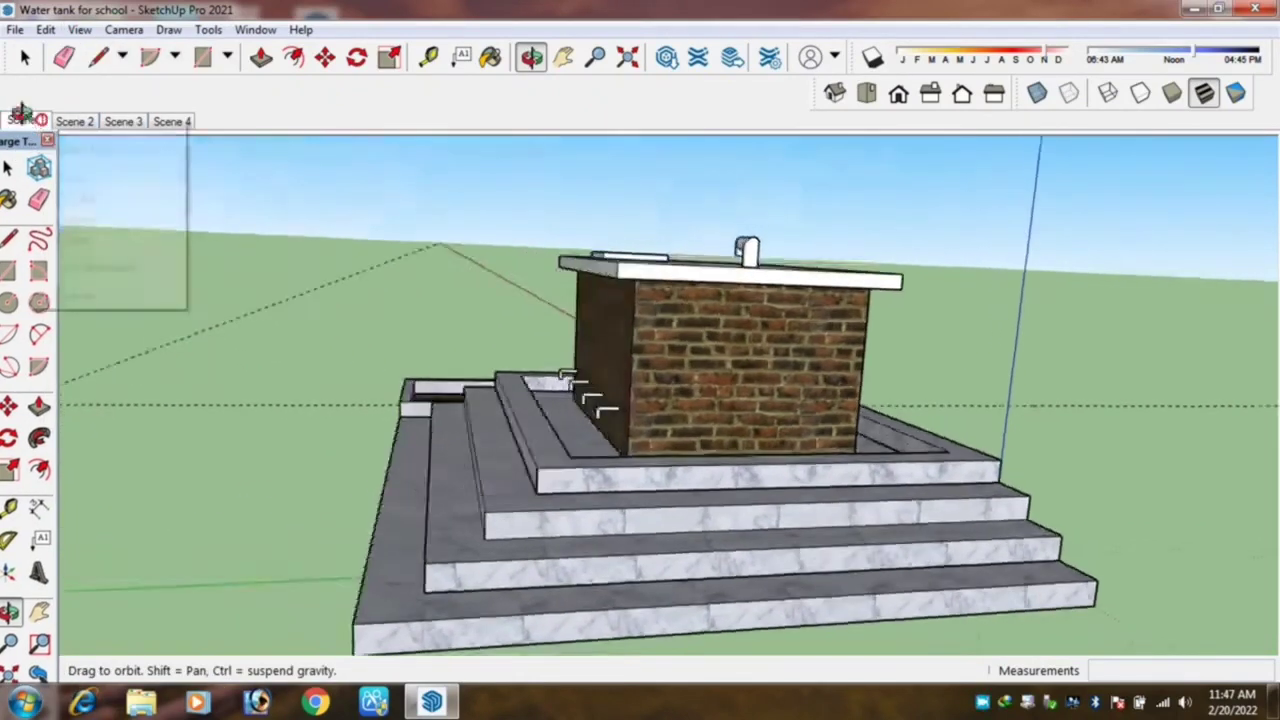
right_click(28, 119)
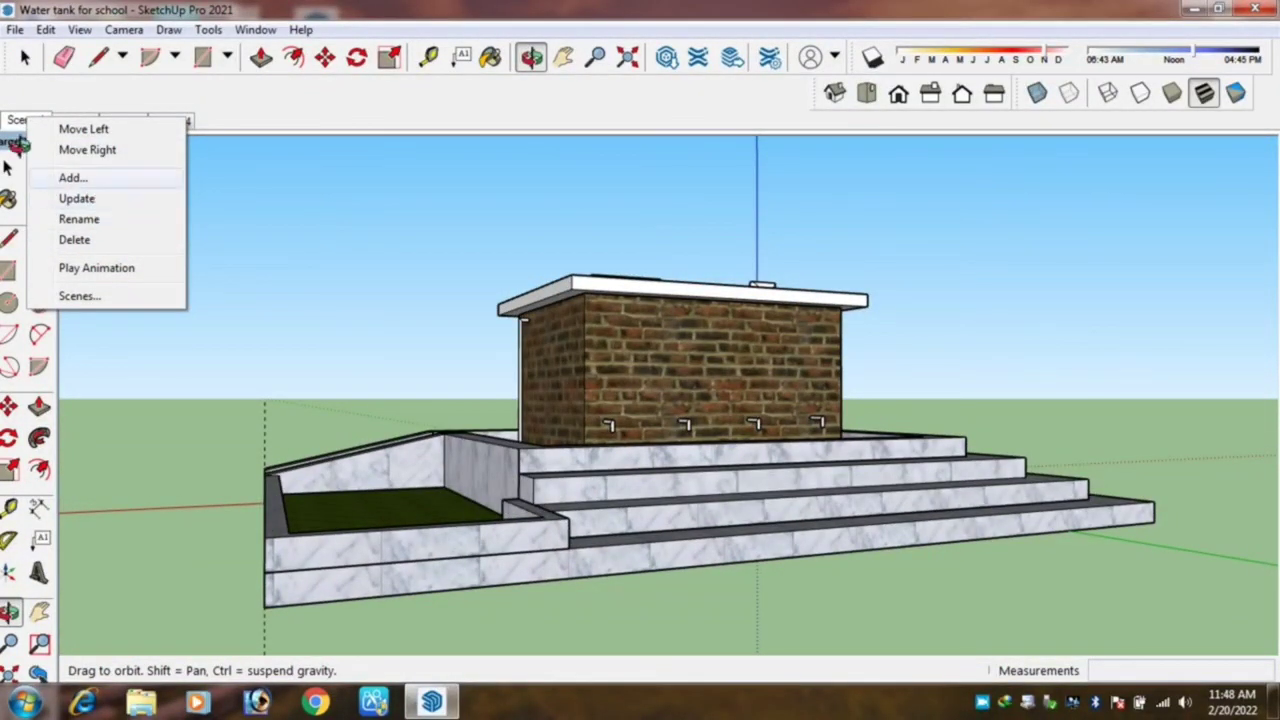
left_click(96, 268)
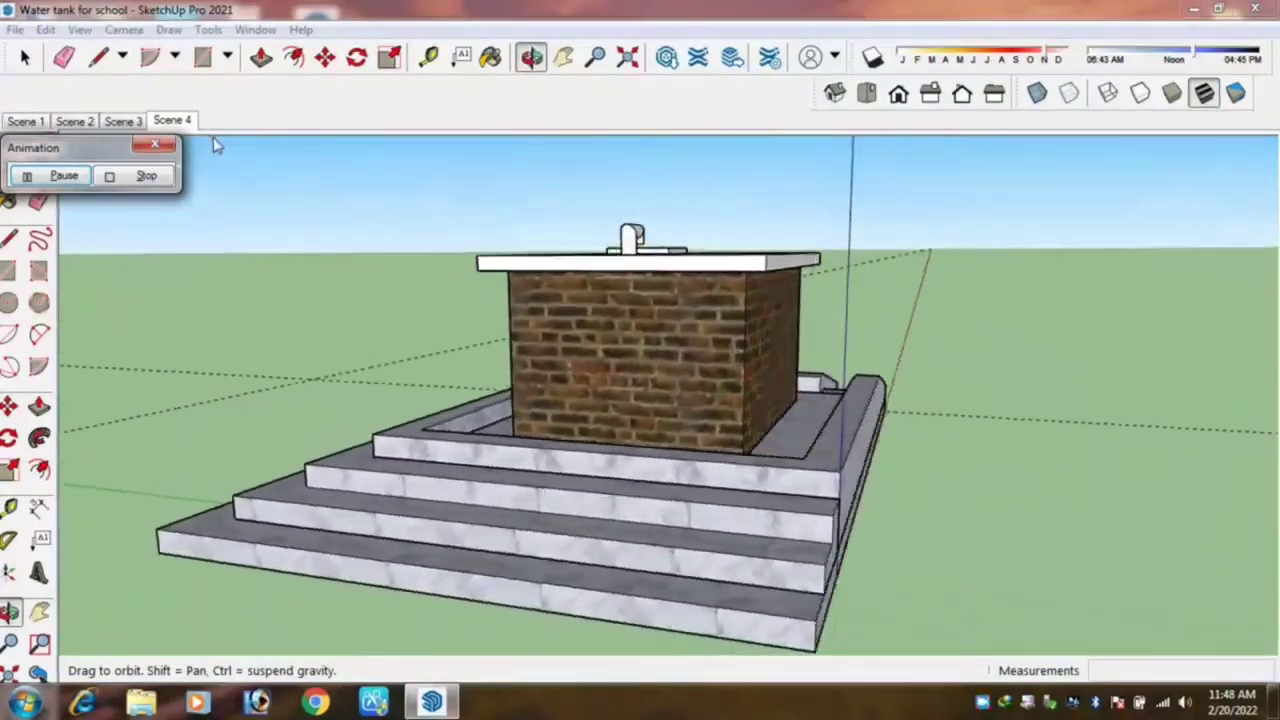
Stop the animation and delete all guide lines via Edit > Delete Guides.
left_click(155, 145)
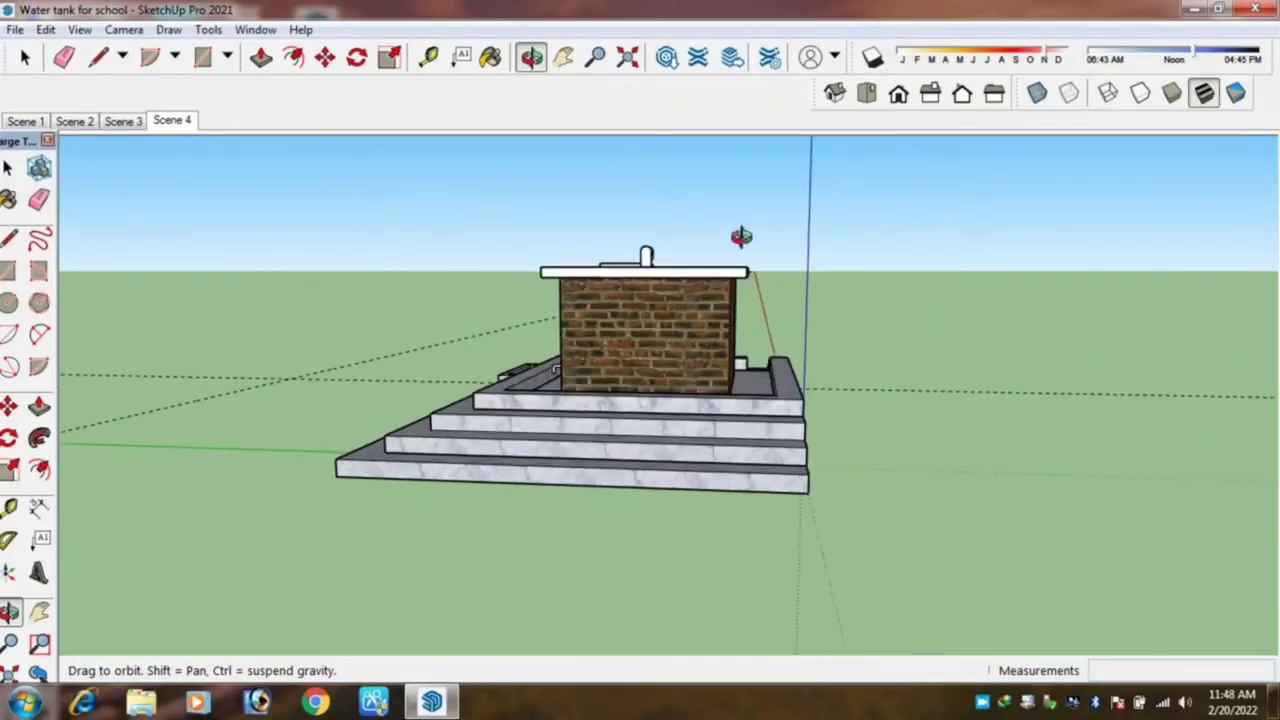
left_click_drag(741, 236, 286, 171)
left_click(47, 30)
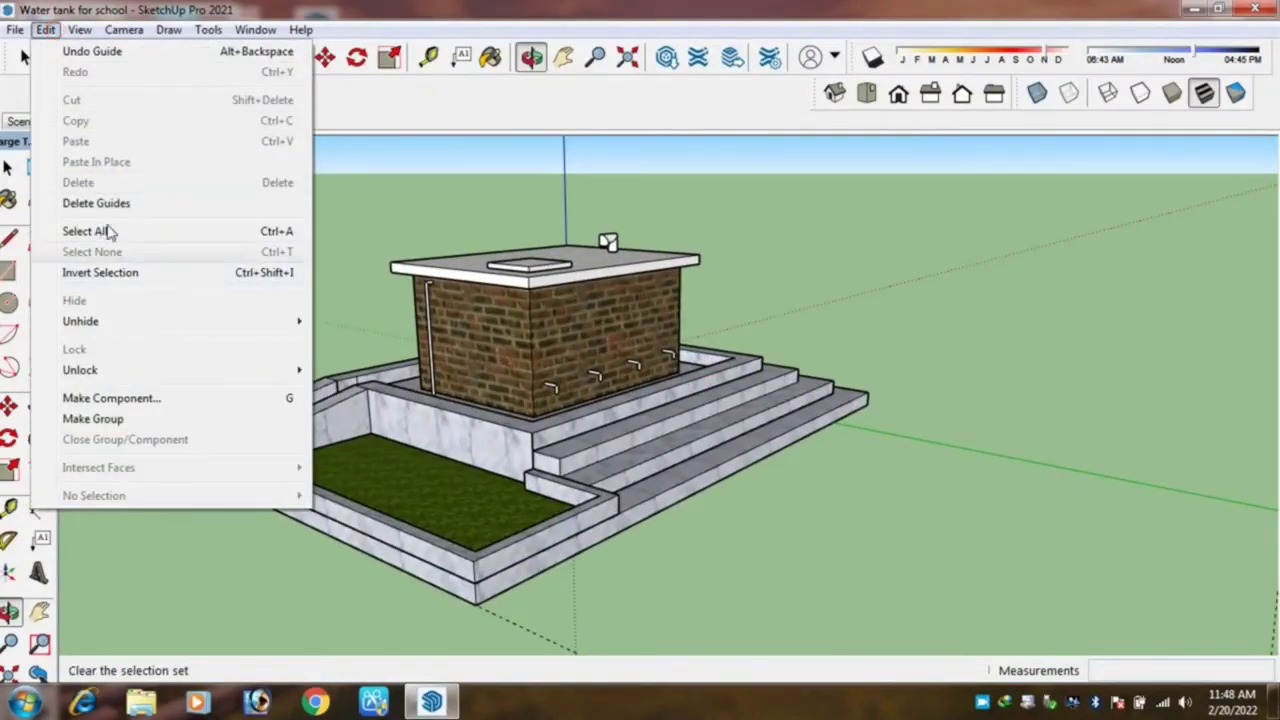
left_click(110, 205)
Orbit around the finished tank to inspect the roof, grass bed and steps.
left_click_drag(106, 196, 534, 348)
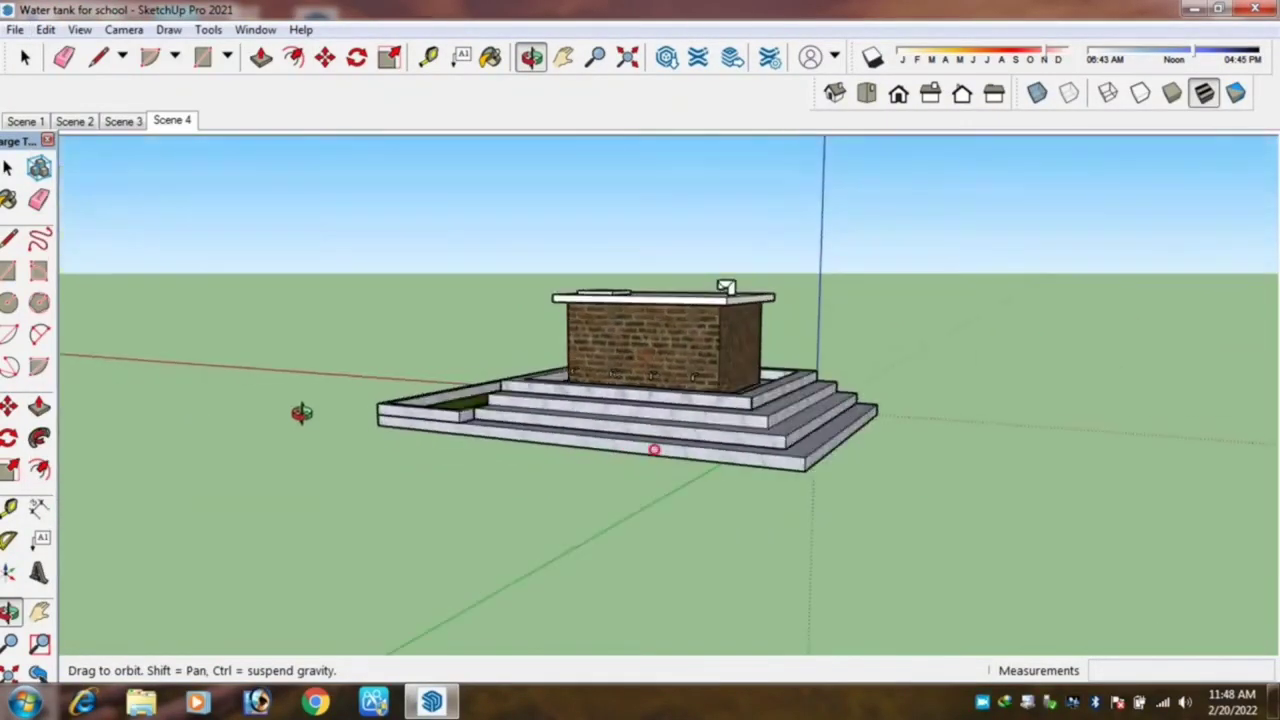
mouse_move(665, 376)
left_mouse_down()
mouse_move(634, 346)
mouse_move(700, 378)
left_mouse_up()
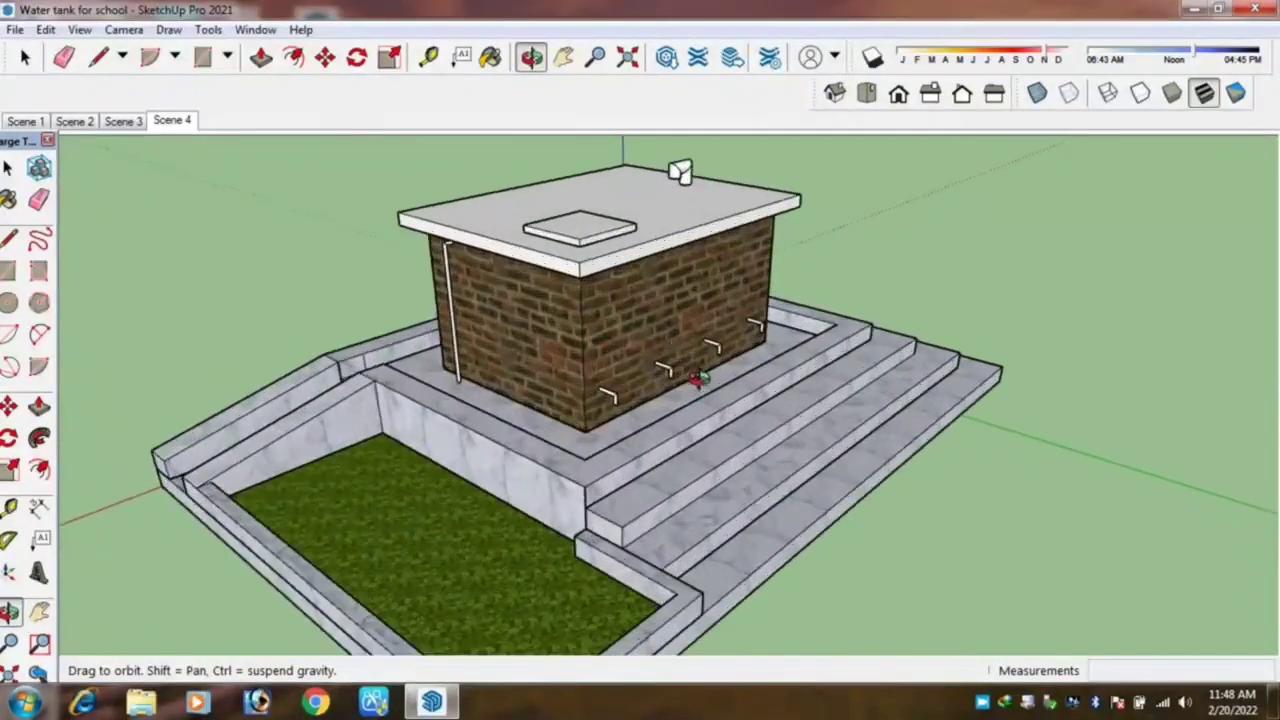
mouse_move(789, 407)
left_mouse_down()
mouse_move(741, 352)
mouse_move(715, 420)
mouse_move(863, 471)
mouse_move(809, 409)
mouse_move(740, 400)
mouse_move(677, 396)
mouse_move(609, 434)
mouse_move(664, 452)
left_mouse_up()
scroll(724, 378, "up", 3)
scroll(724, 378, "down", 1)
scroll(677, 396, "down", 2)
left_click_drag(708, 402, 716, 325)
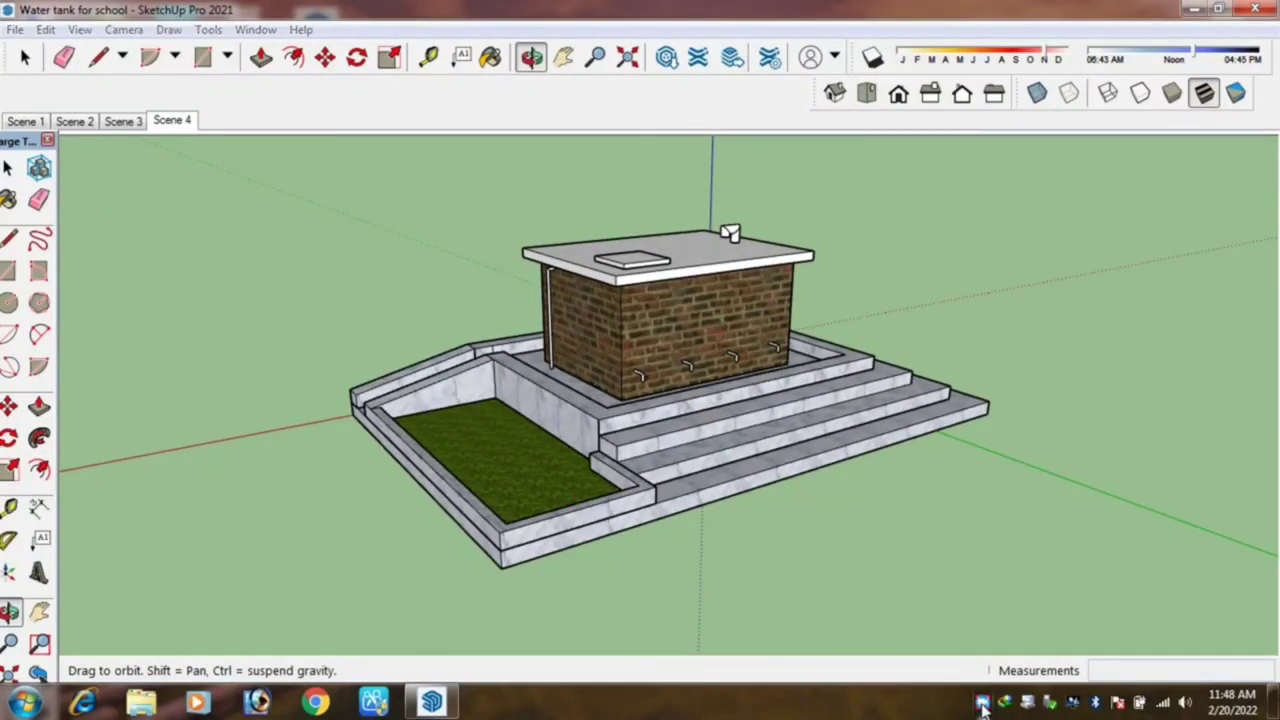